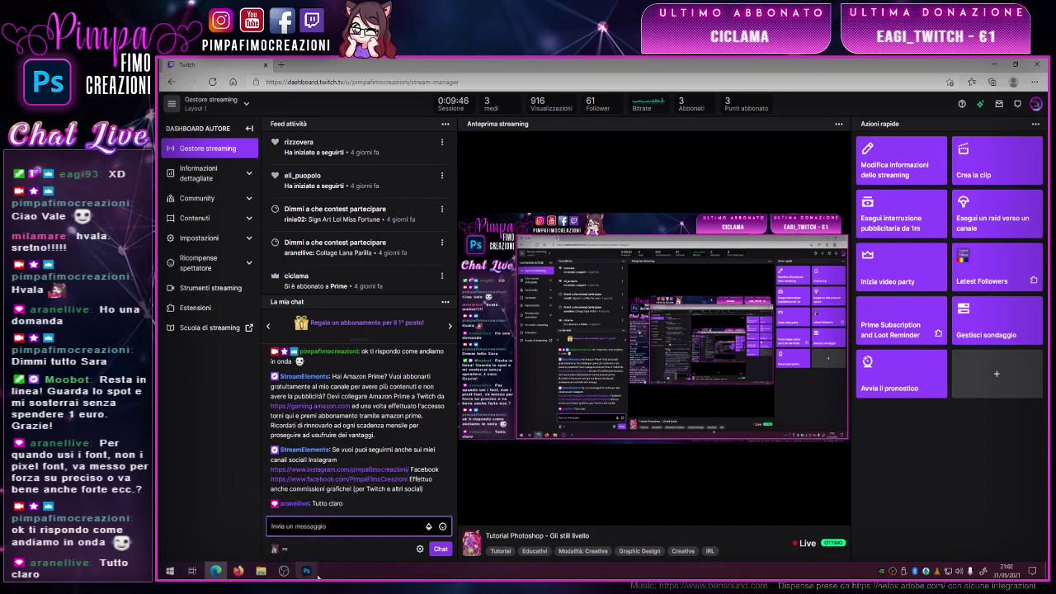
- Bring the Photoshop window showing the Stili Livello tutorial document to the front
left_click(307, 571)
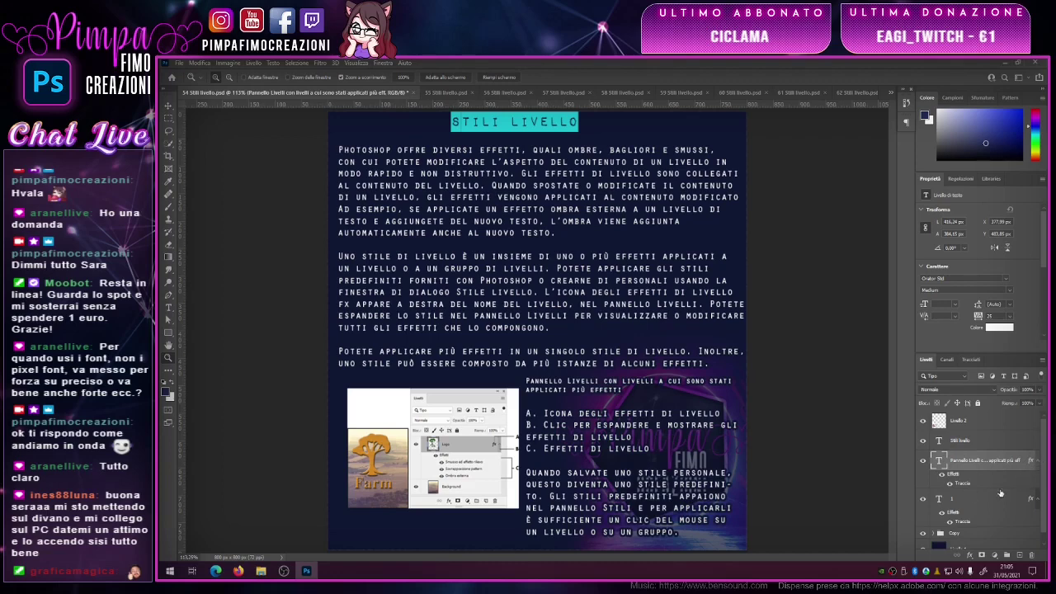
- Collapse, then re-expand, the 'Pannello Livelli…' text layer to reveal its Effetti and Traccia entries
left_click(1037, 463)
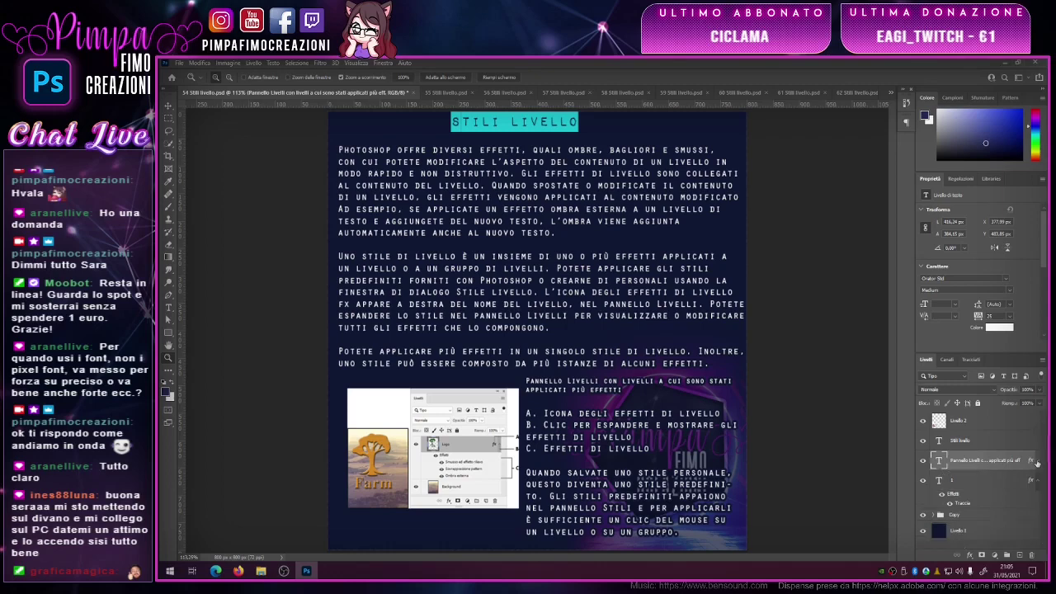
left_click_drag(972, 468, 953, 480)
left_click(1038, 463)
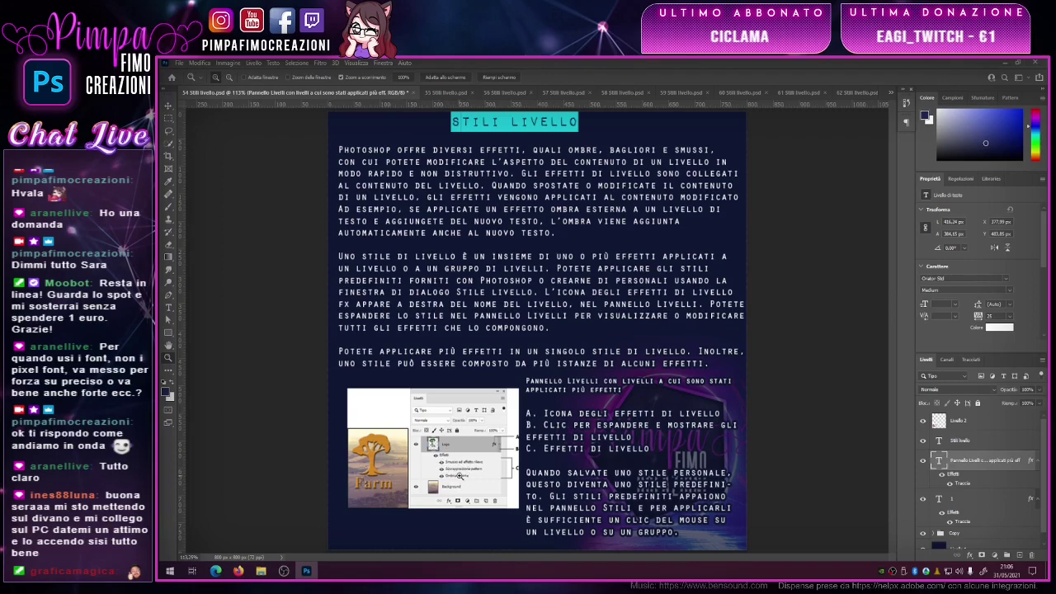
key("ctrl+plus")
key("ctrl+plus")
key("ctrl+minus")
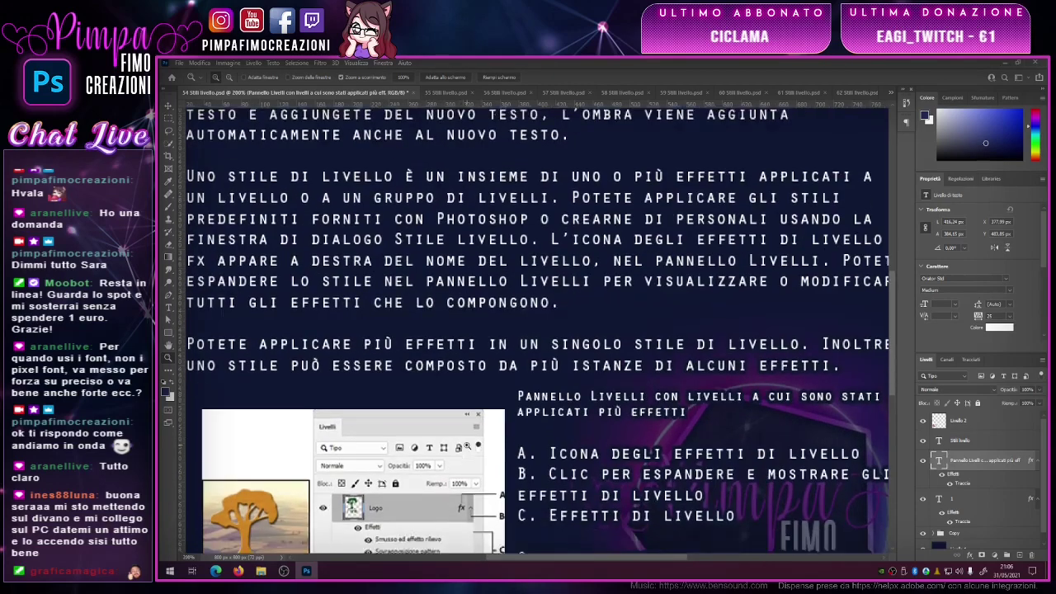
scroll(467, 446, "down", 3)
scroll(450, 462, "down", 2)
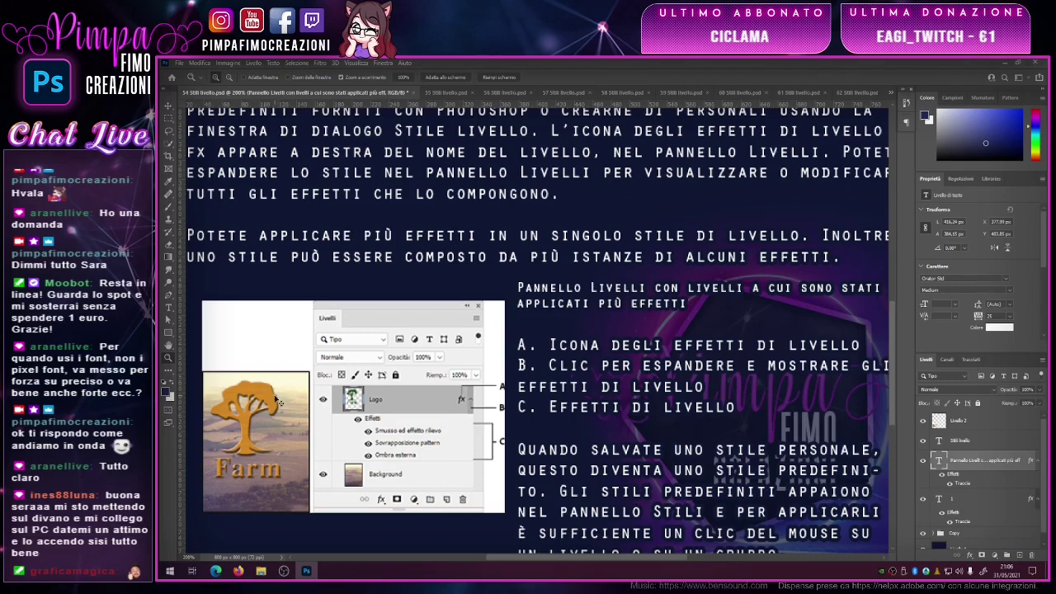
left_click(275, 397, "alt")
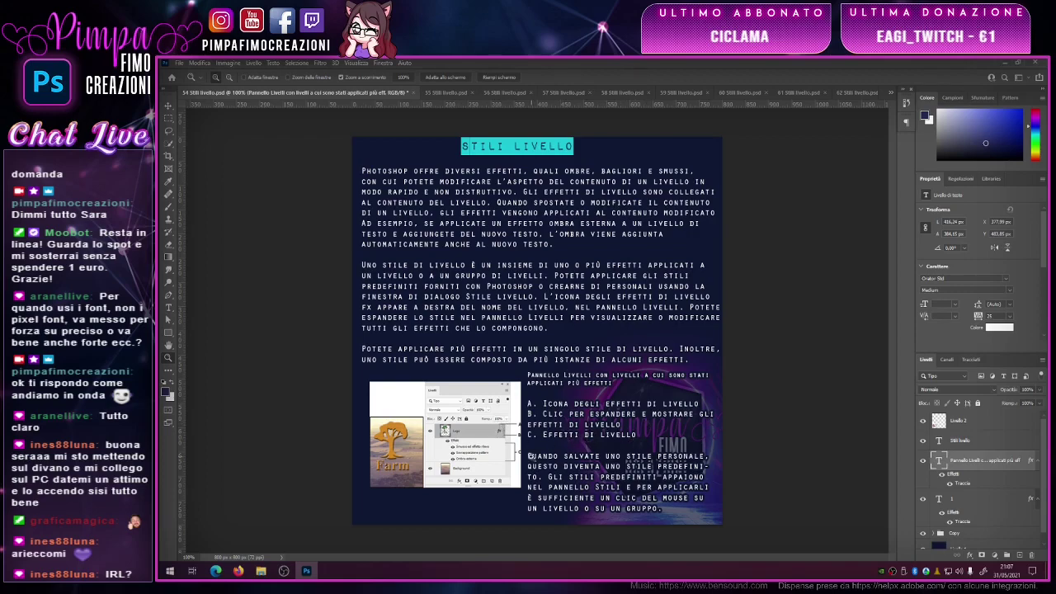
key("ctrl+plus")
scroll(532, 460, "down", 2)
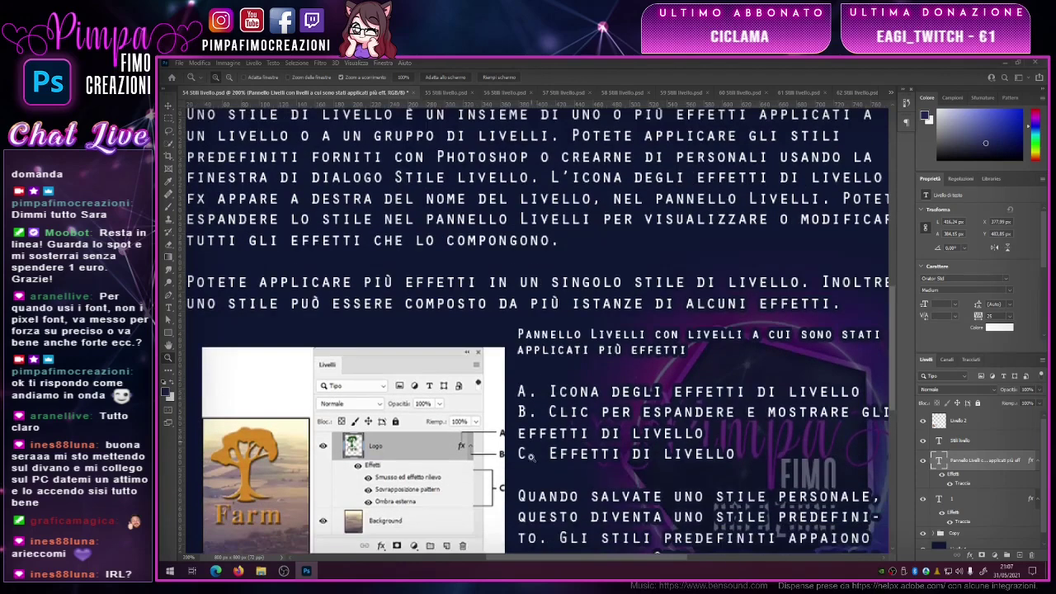
scroll(529, 458, "down", 2)
scroll(527, 456, "down", 1)
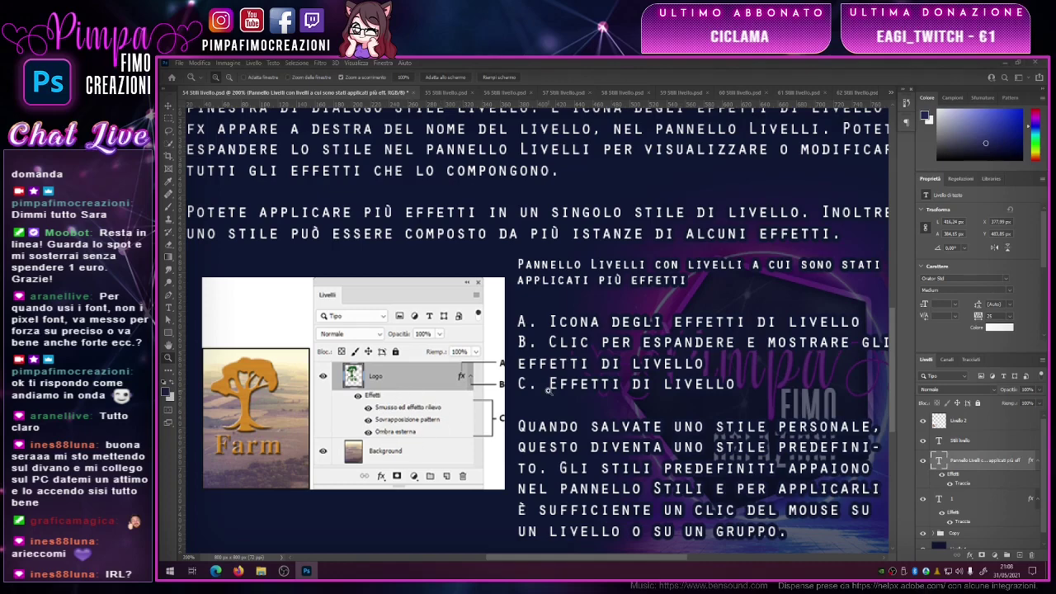
left_click(549, 390, "alt")
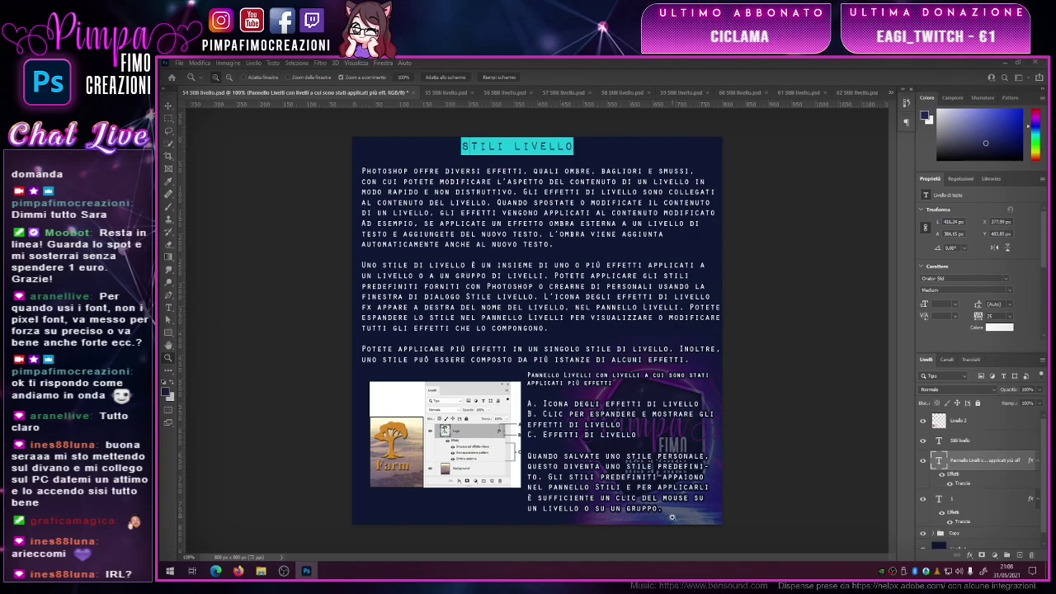
left_click(893, 94)
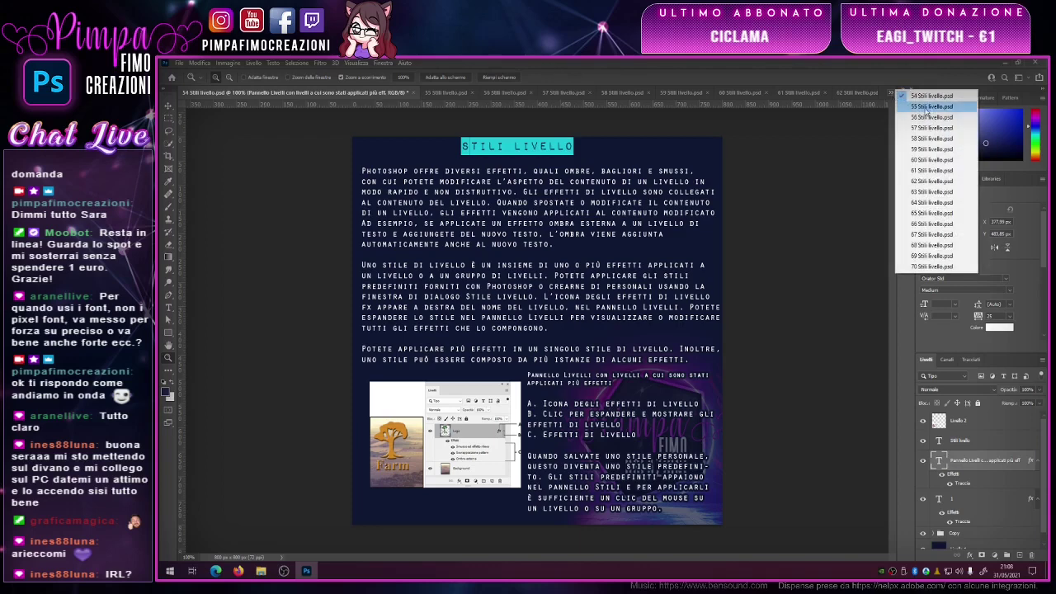
- Create a new transparent 500 × 200 px document, Senza titolo-1
left_click(891, 95)
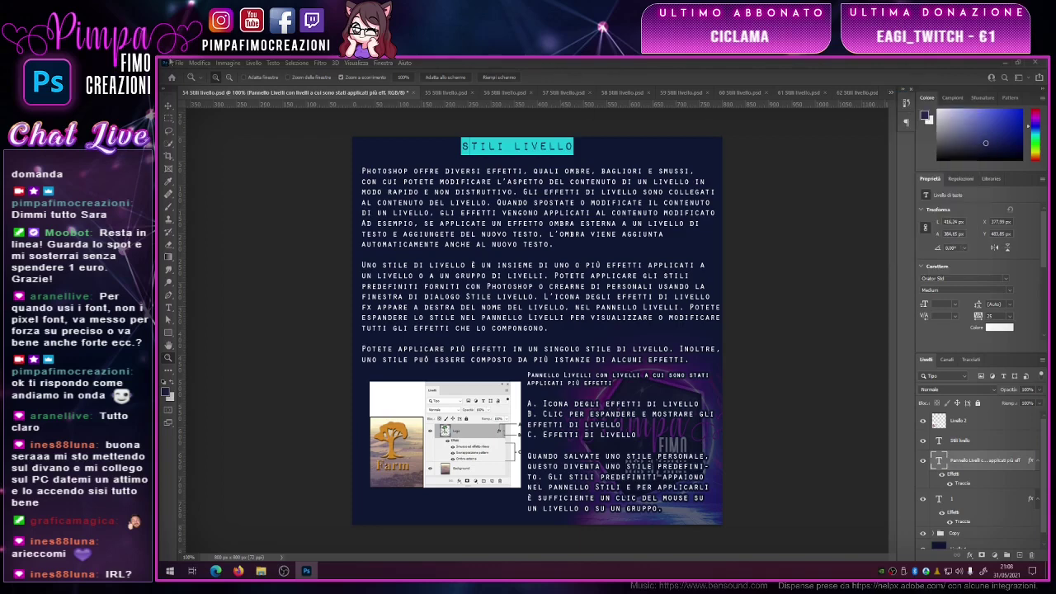
left_click(179, 64)
left_click(198, 72)
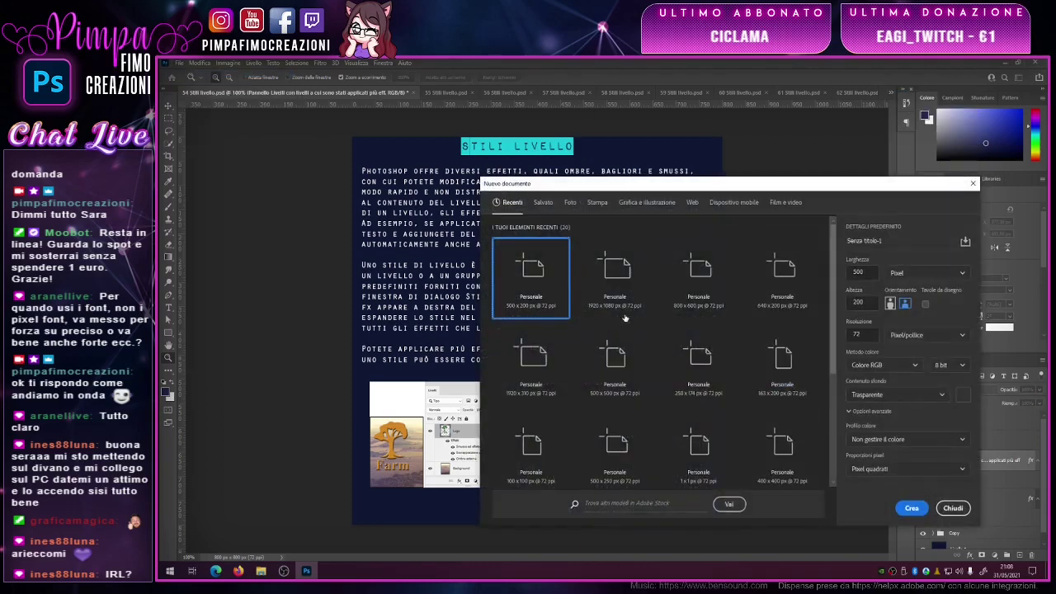
left_click(912, 508)
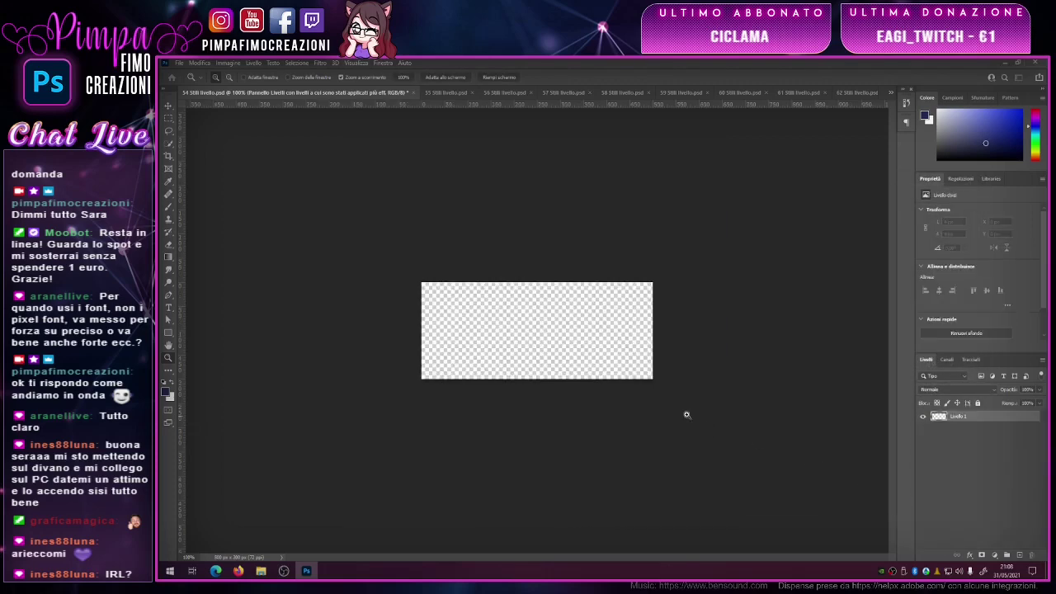
left_click(168, 308)
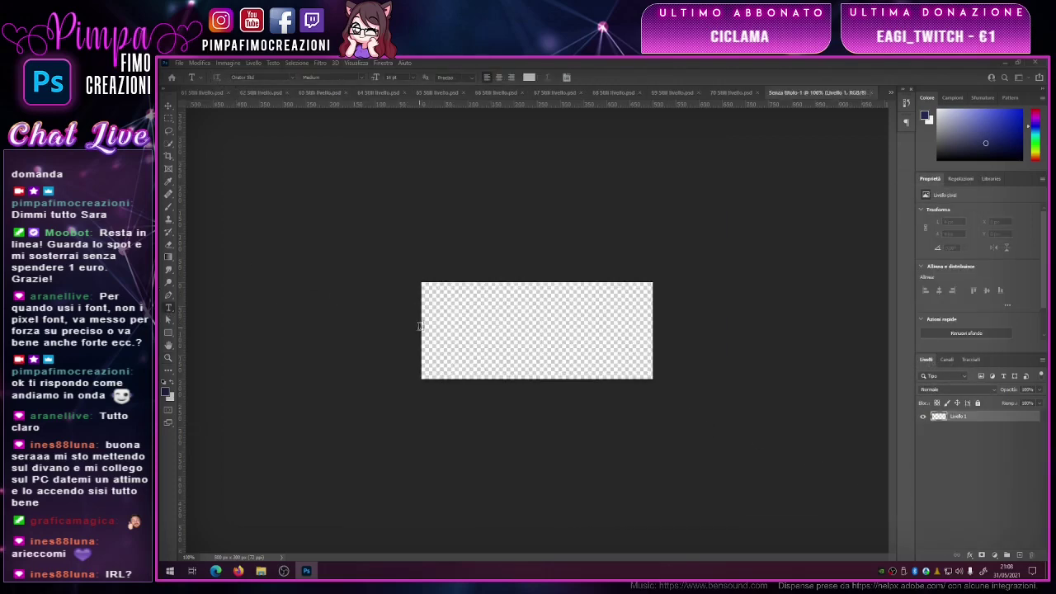
- Place a placeholder text layer on the Senza titolo-1 canvas
left_click(444, 340)
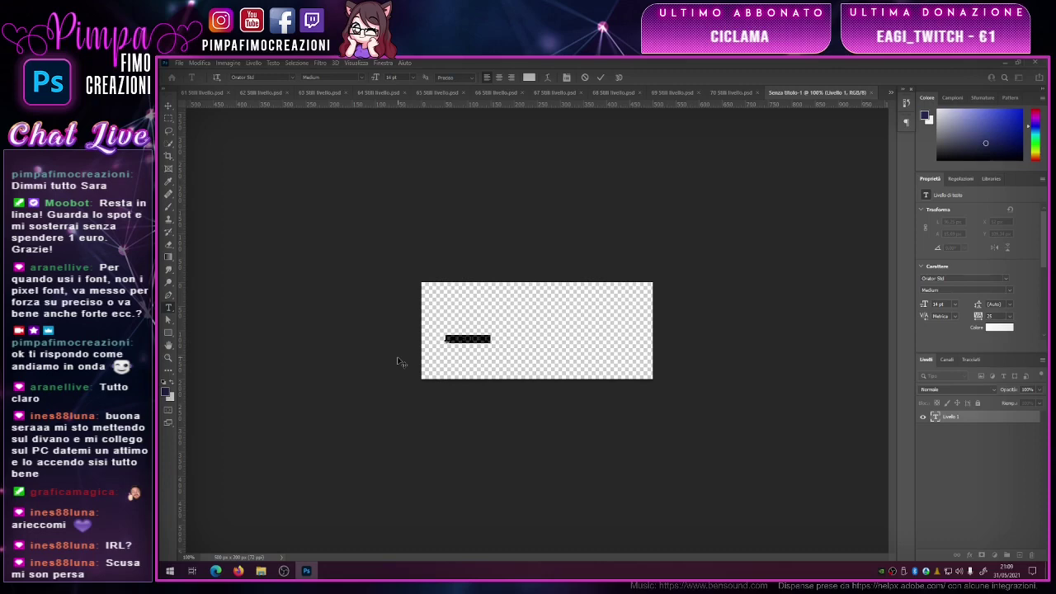
left_click(260, 76)
- Change the text's font to Rio Grande Bold
left_click(294, 78)
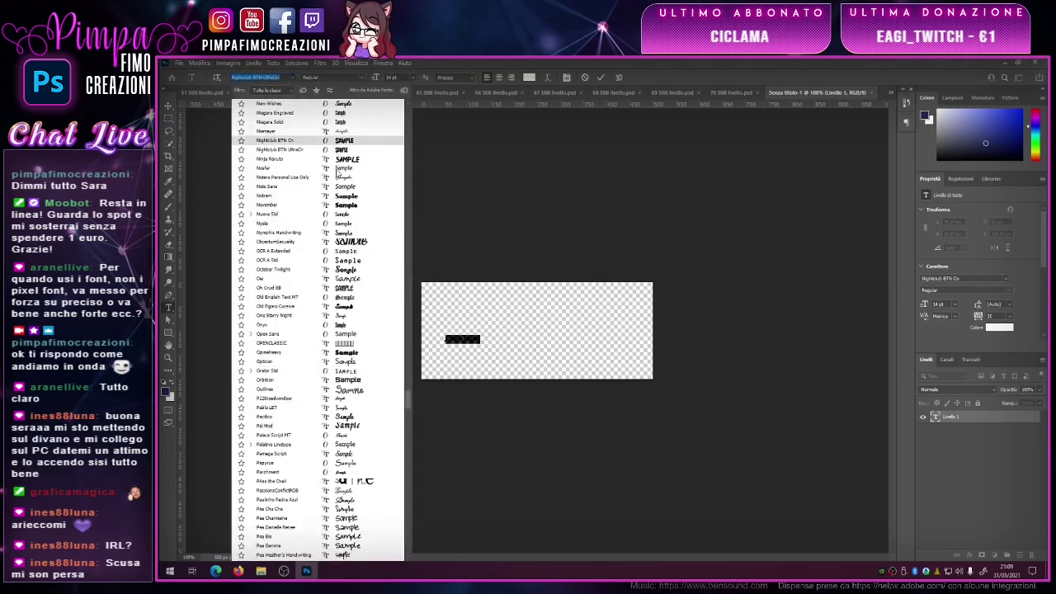
scroll(371, 310, "down", 2)
scroll(371, 309, "down", 2)
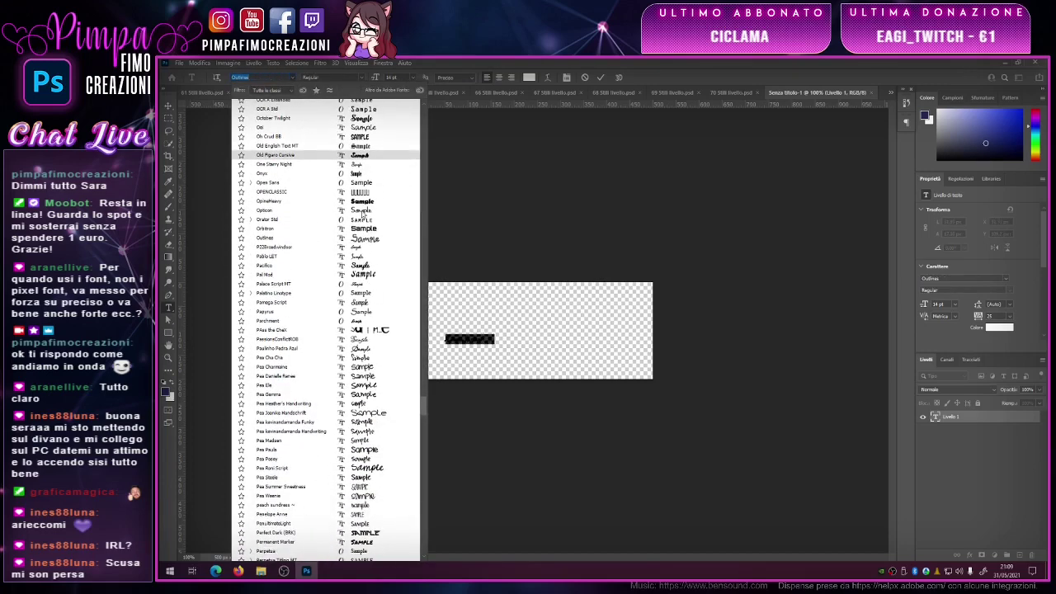
scroll(361, 289, "down", 2)
scroll(361, 330, "down", 2)
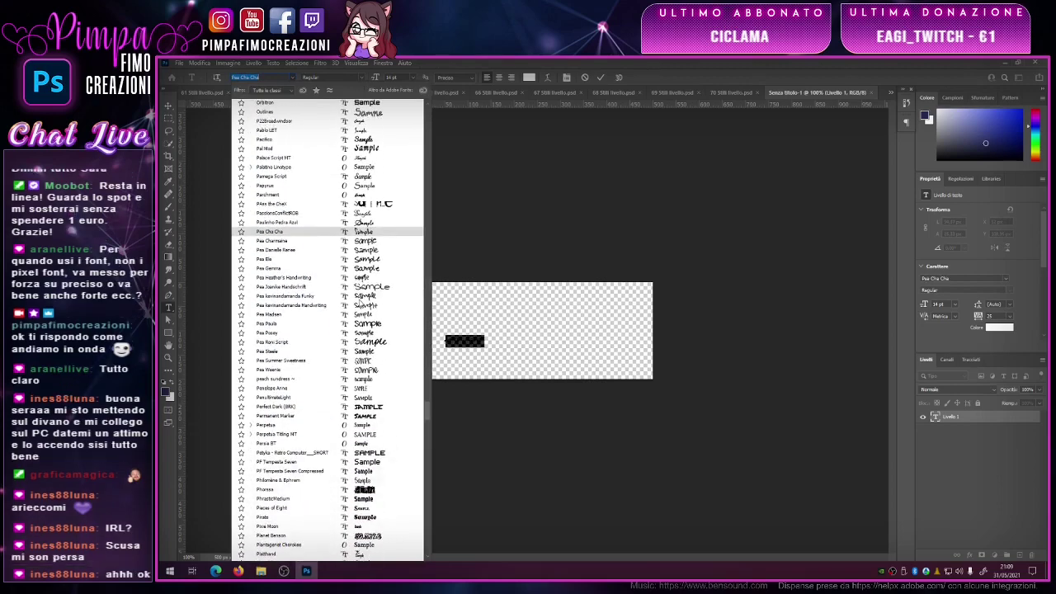
scroll(365, 400, "down", 1)
scroll(365, 399, "down", 2)
scroll(366, 388, "down", 2)
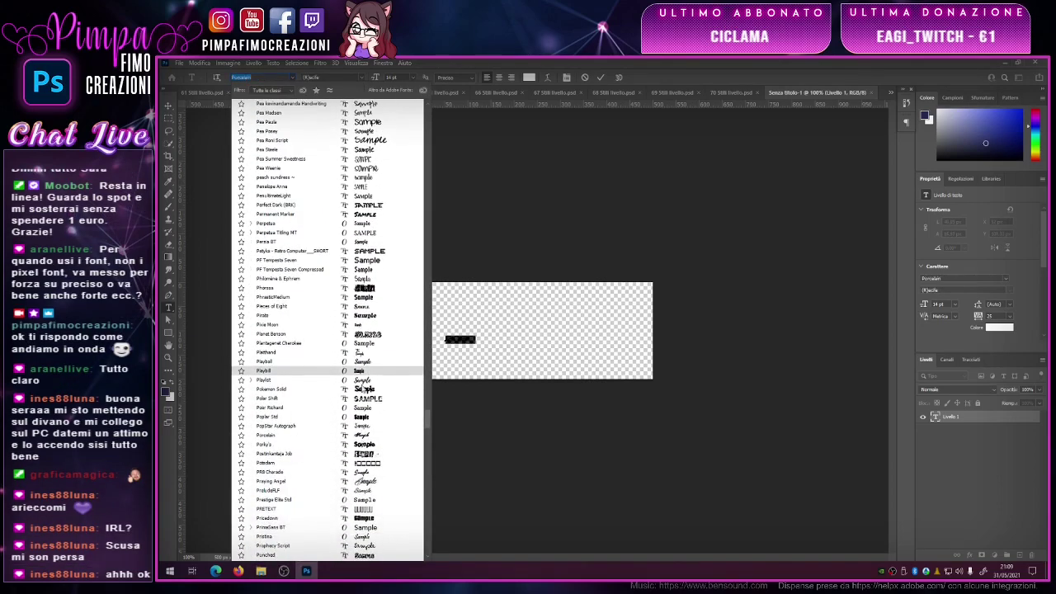
scroll(364, 428, "down", 2)
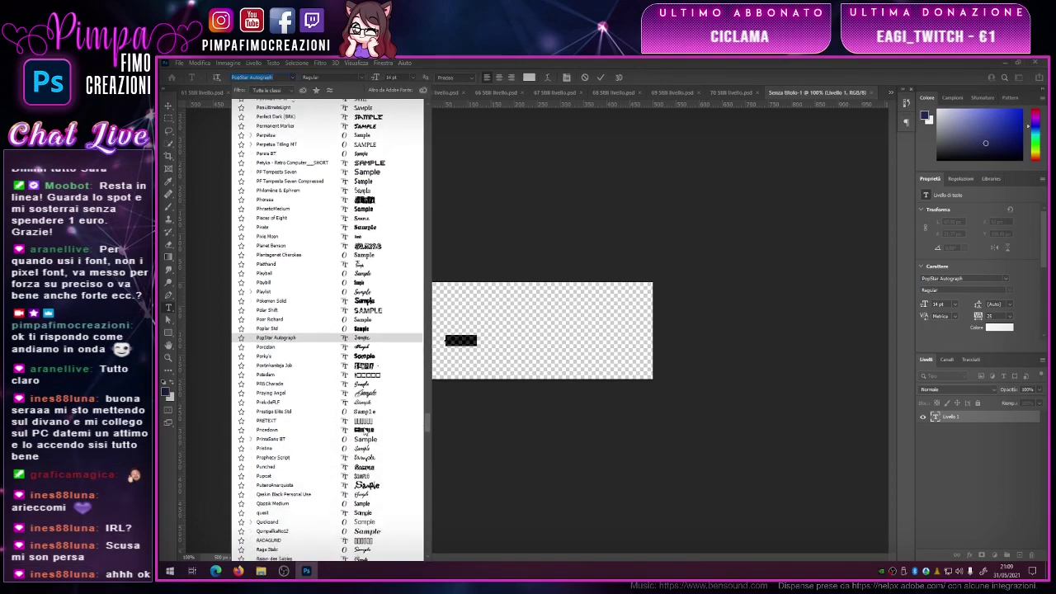
scroll(364, 429, "down", 1)
scroll(364, 429, "down", 2)
scroll(364, 429, "down", 2)
scroll(365, 430, "down", 2)
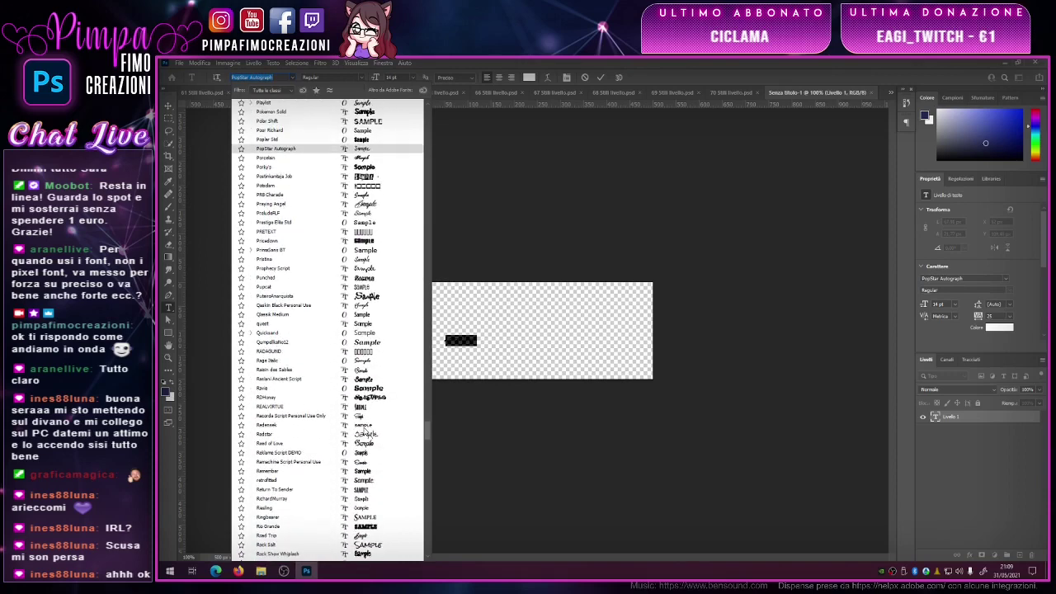
scroll(366, 431, "down", 2)
left_click(364, 451)
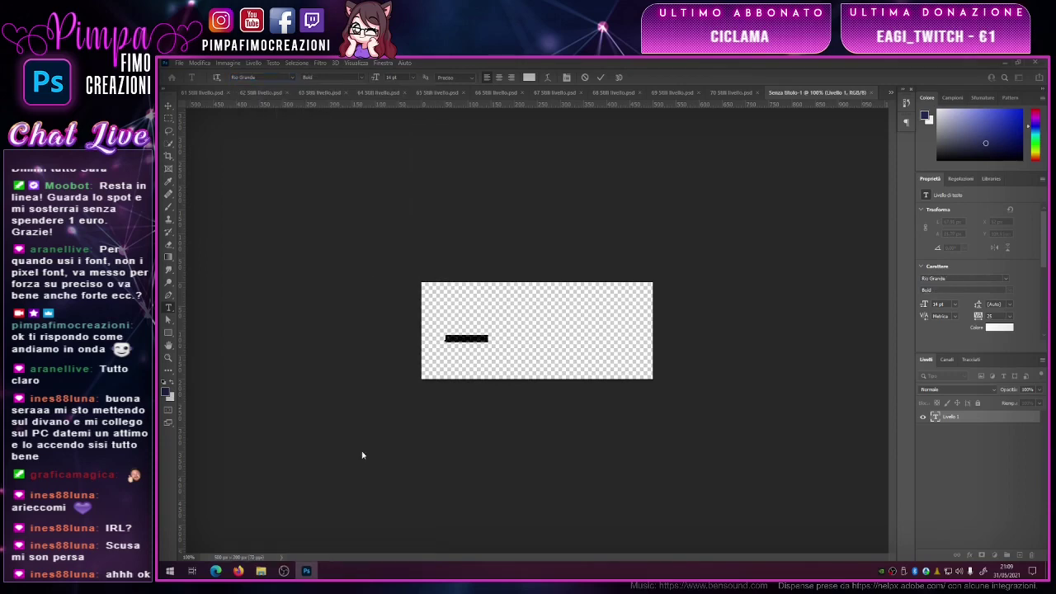
- Set the LOREM IPSUM text to 72 pt and shift it slightly left
left_click(425, 78)
left_click(402, 202)
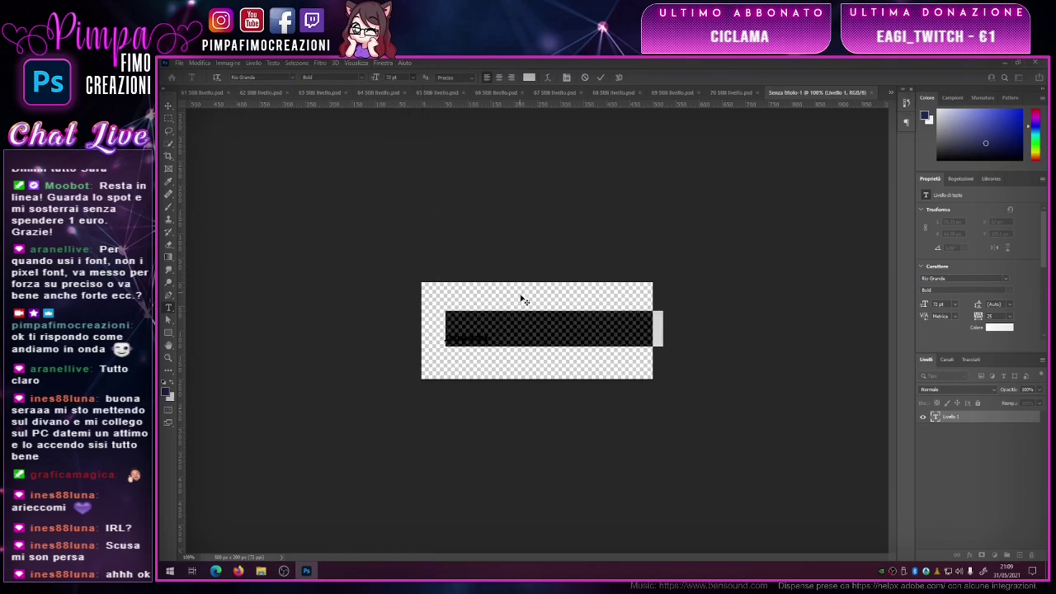
left_click(521, 300)
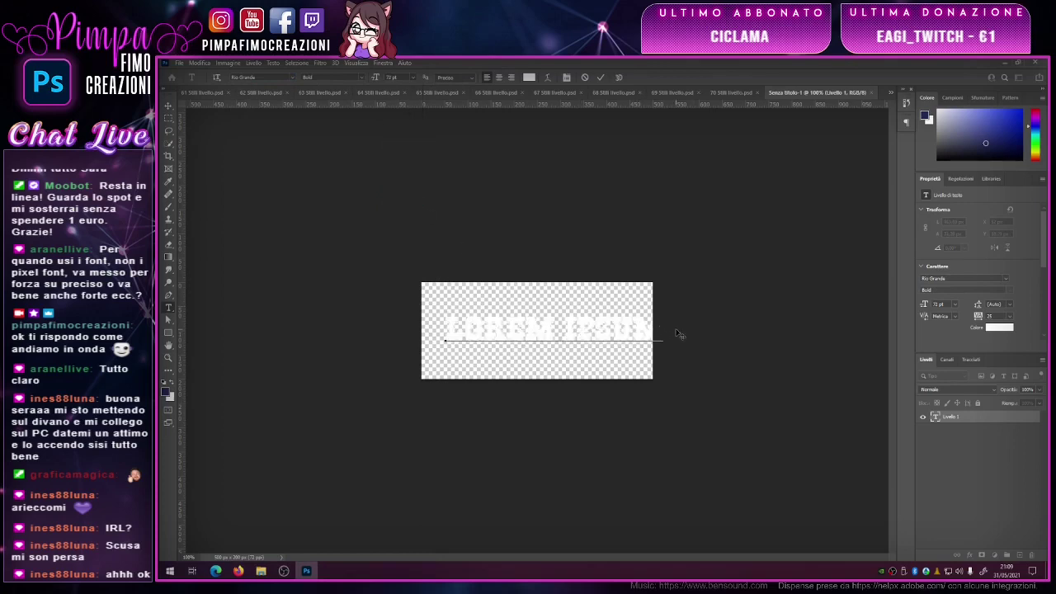
left_click_drag(679, 334, 428, 334)
- Make the LOREM IPSUM text red (ff0000) and commit the edit
left_click(529, 77)
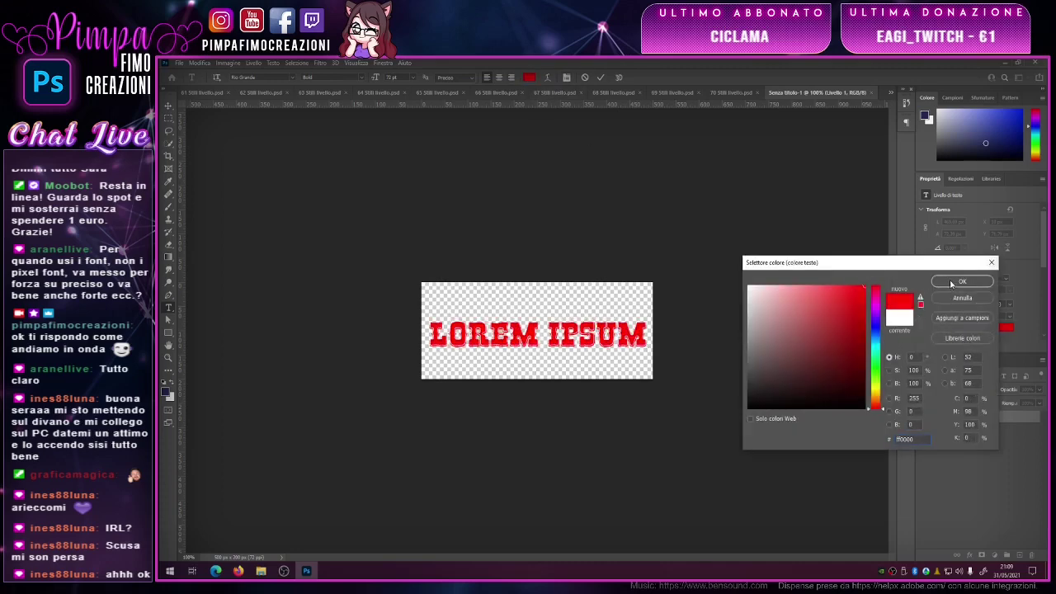
left_click(953, 283)
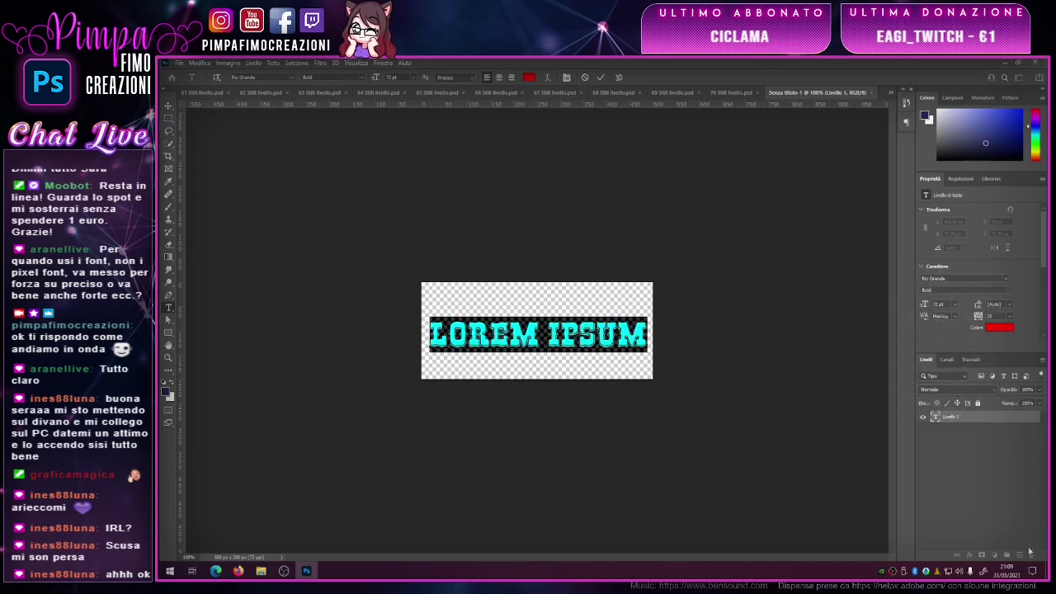
key("ctrl+Return")
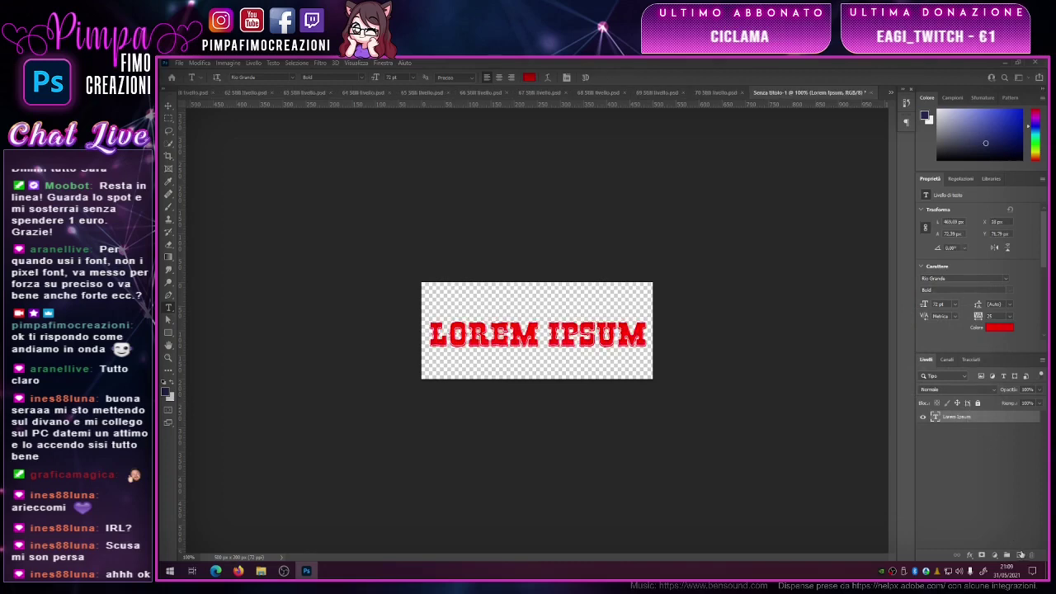
- Add a new layer beneath the text filled with a light-to-dark grey gradient
left_click(1020, 554)
left_click_drag(958, 417, 954, 449)
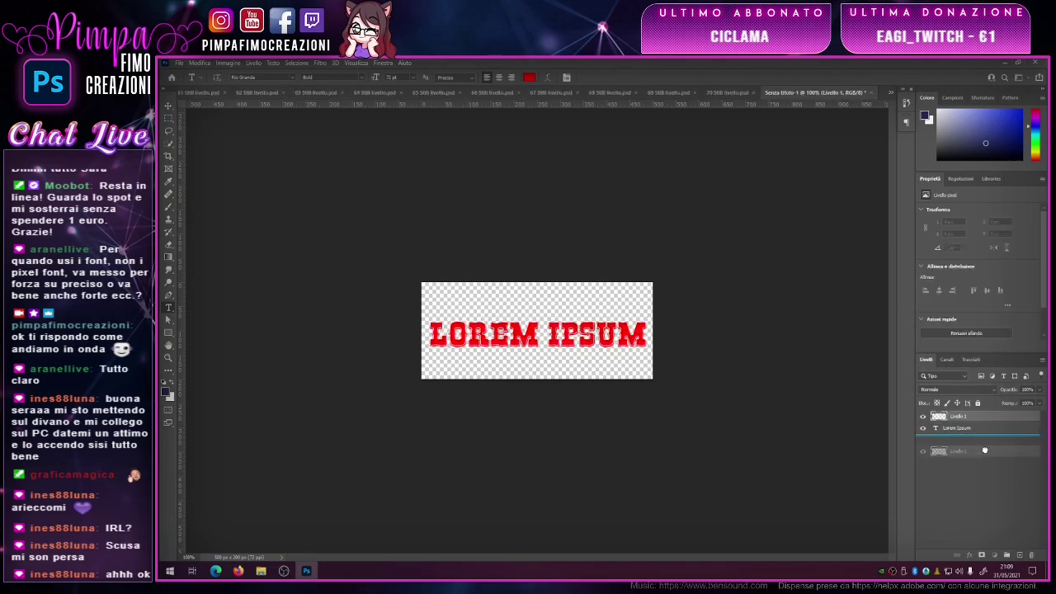
left_click(167, 258)
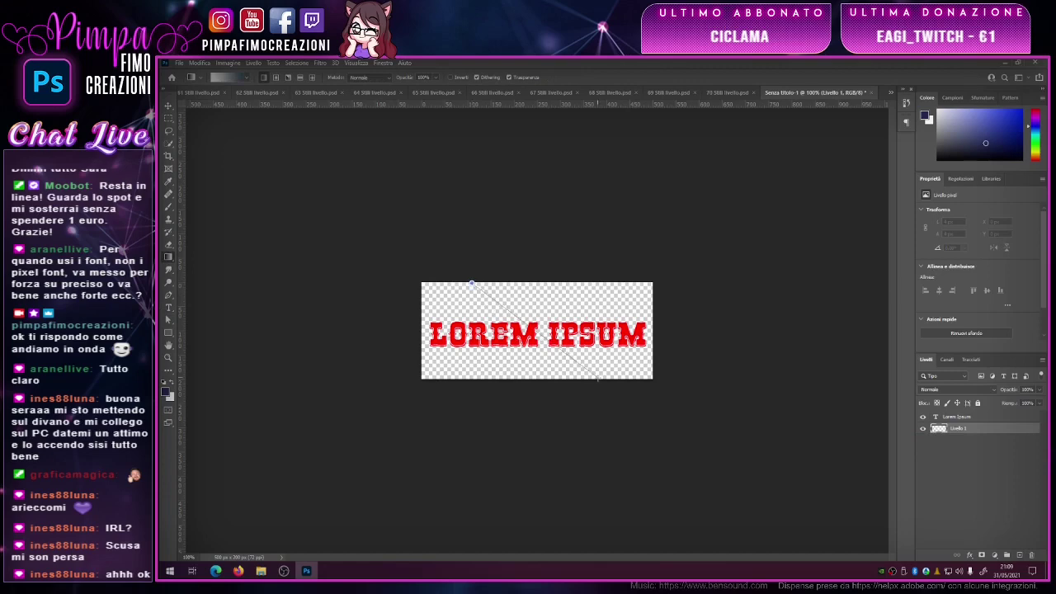
left_click_drag(473, 282, 601, 384)
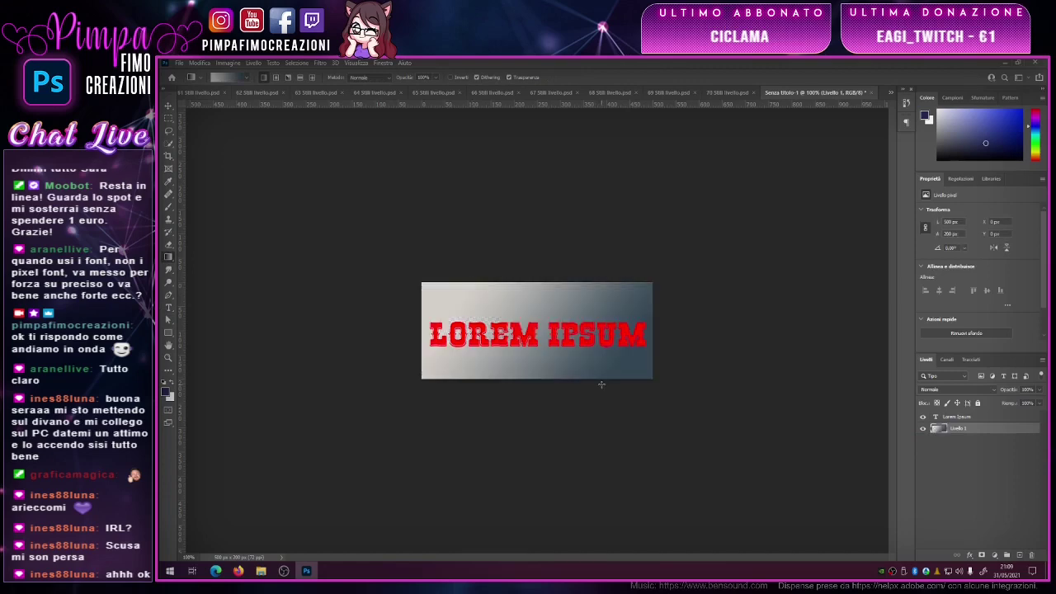
left_click(976, 418)
- Apply Bevel & Emboss to the LOREM IPSUM text layer
double_click(977, 418)
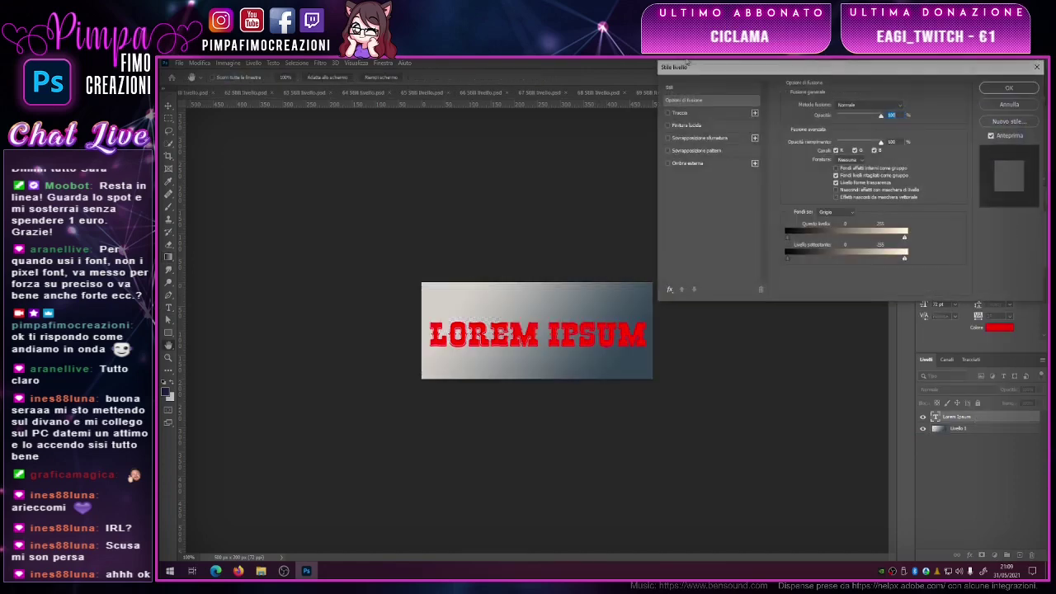
left_click_drag(708, 69, 622, 170)
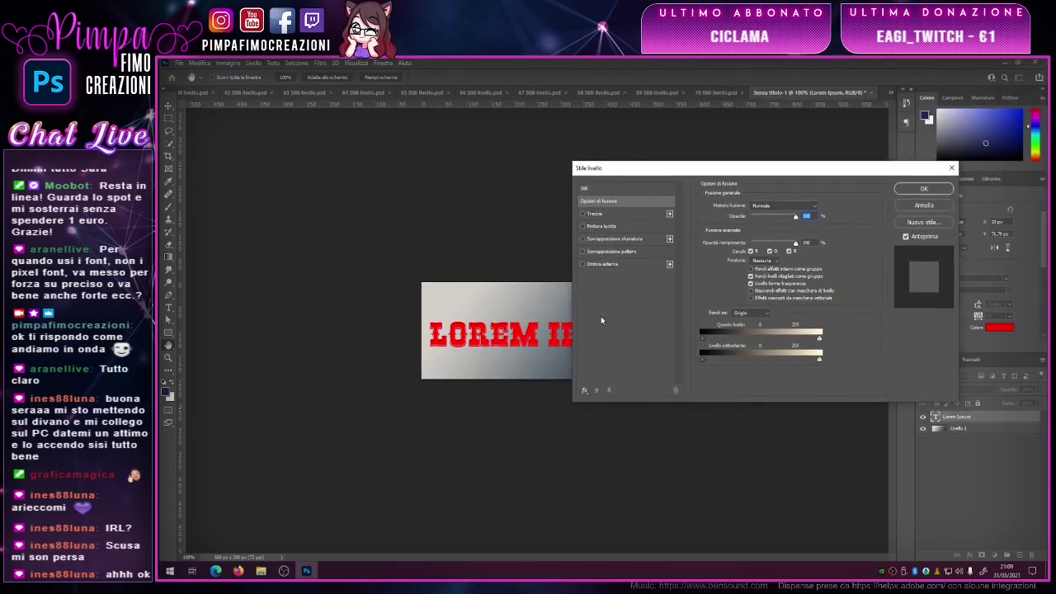
left_click(585, 394)
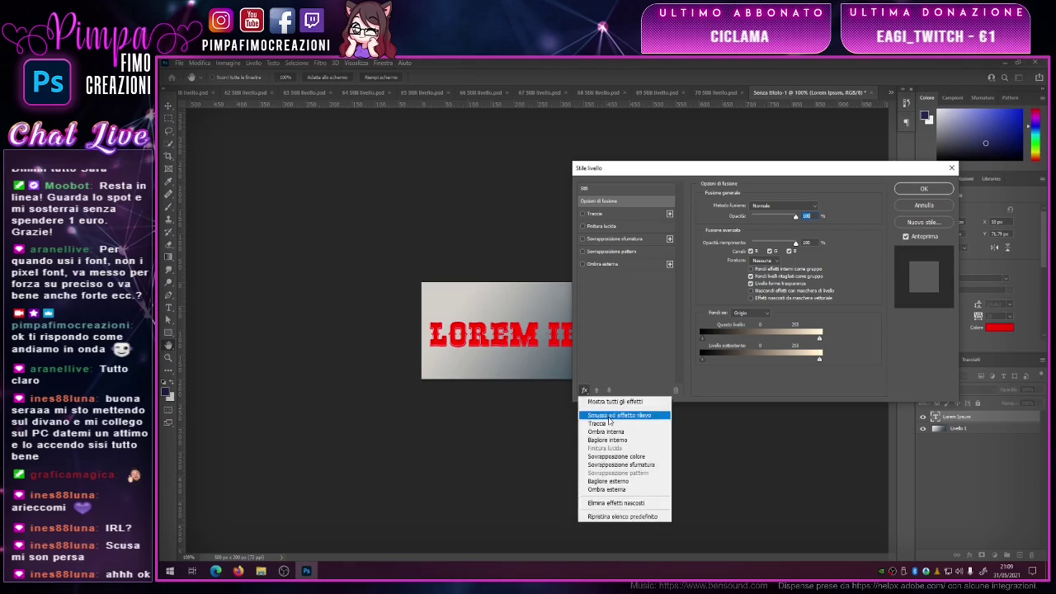
left_click(615, 407)
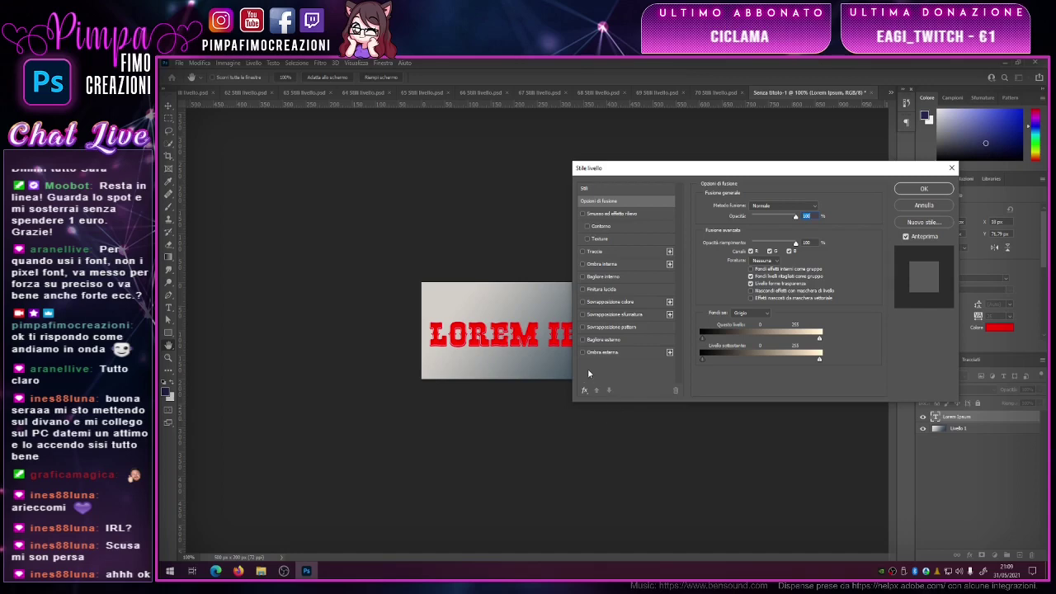
left_click(586, 394)
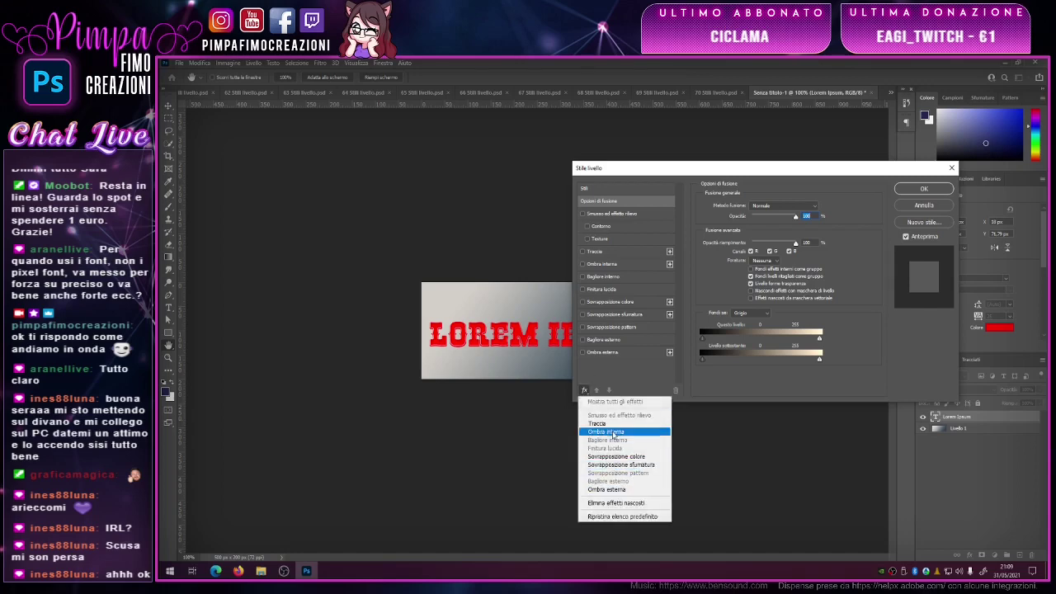
left_click(623, 391)
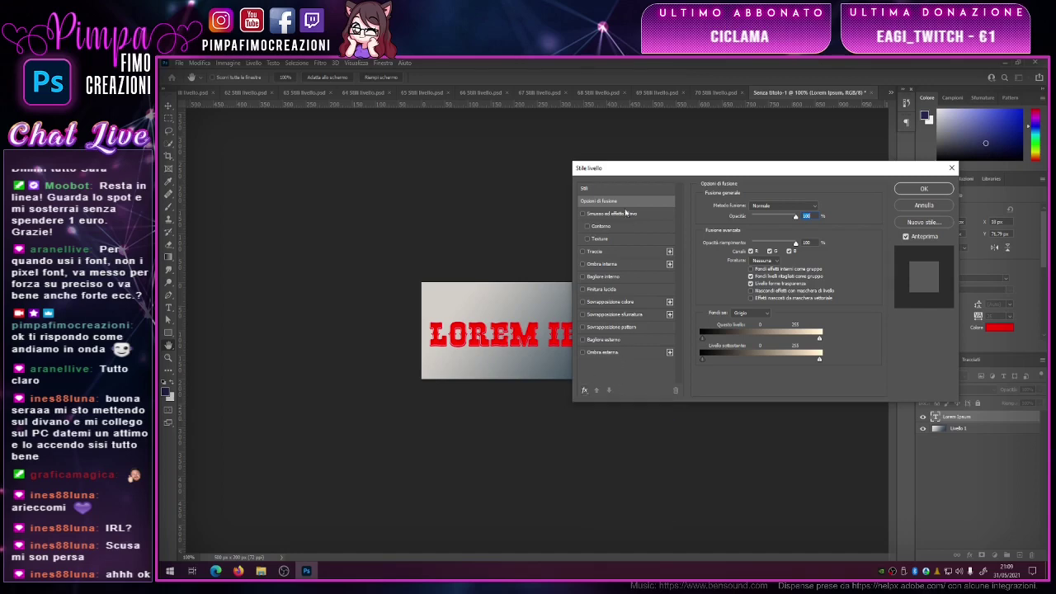
left_click(582, 215)
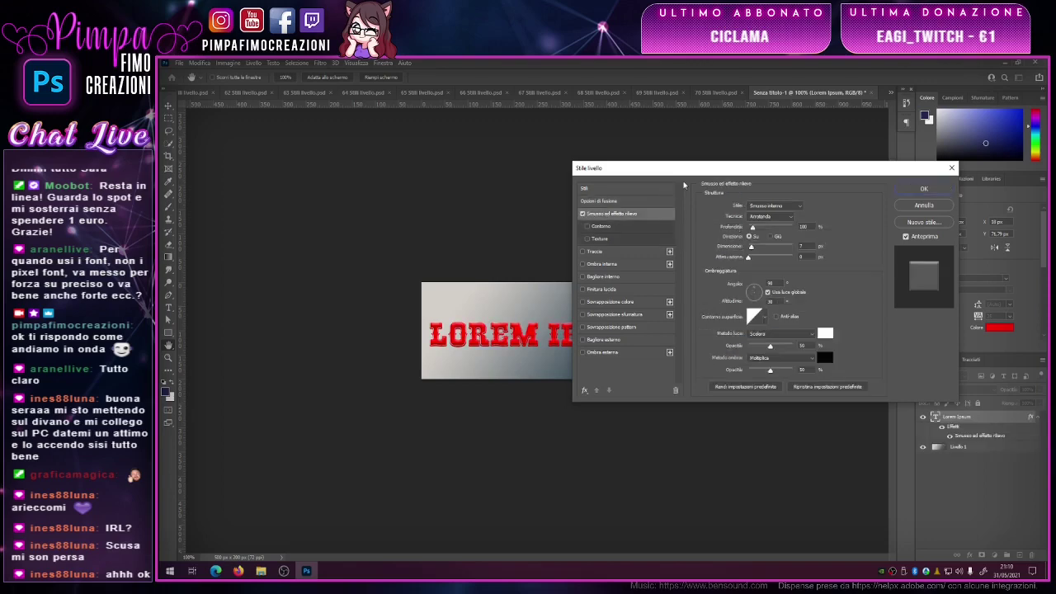
mouse_move(702, 169)
left_mouse_down()
mouse_move(730, 134)
mouse_move(821, 150)
left_mouse_up()
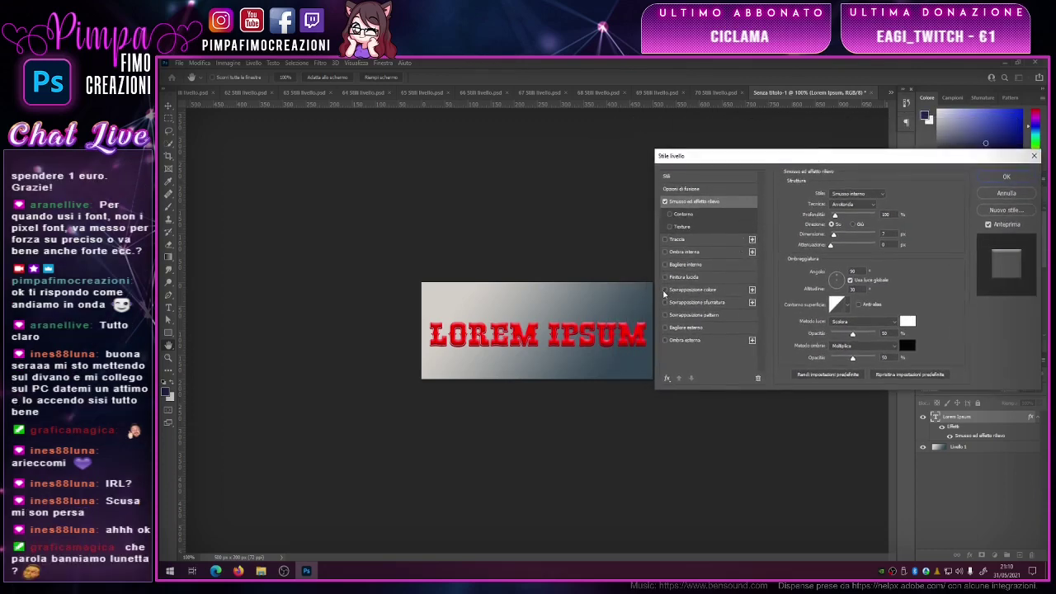
- Replace a trial Inner Glow with an Outer Glow on the text
left_click(667, 265)
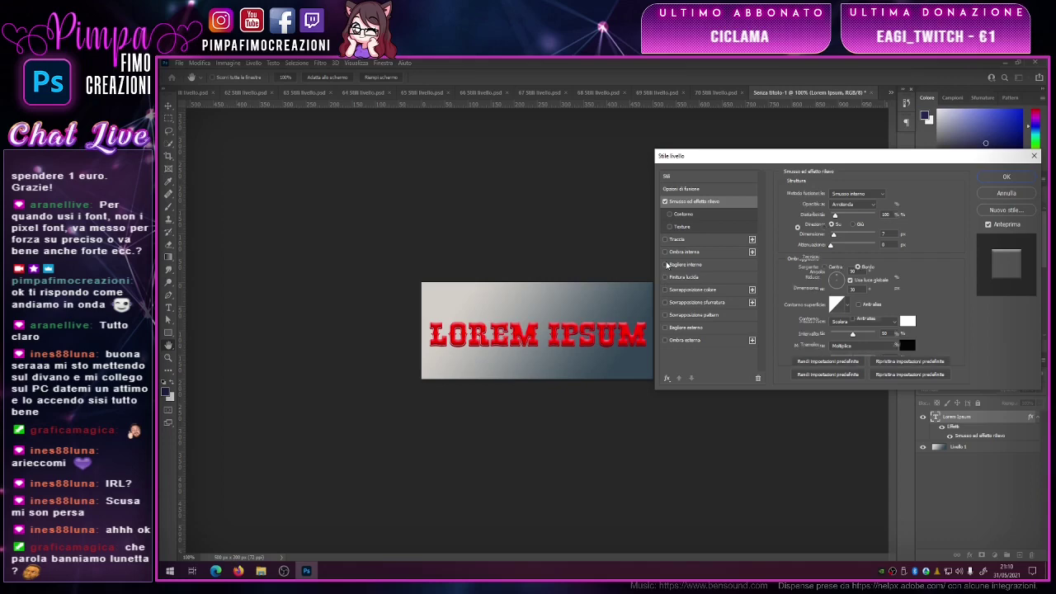
left_click(665, 265)
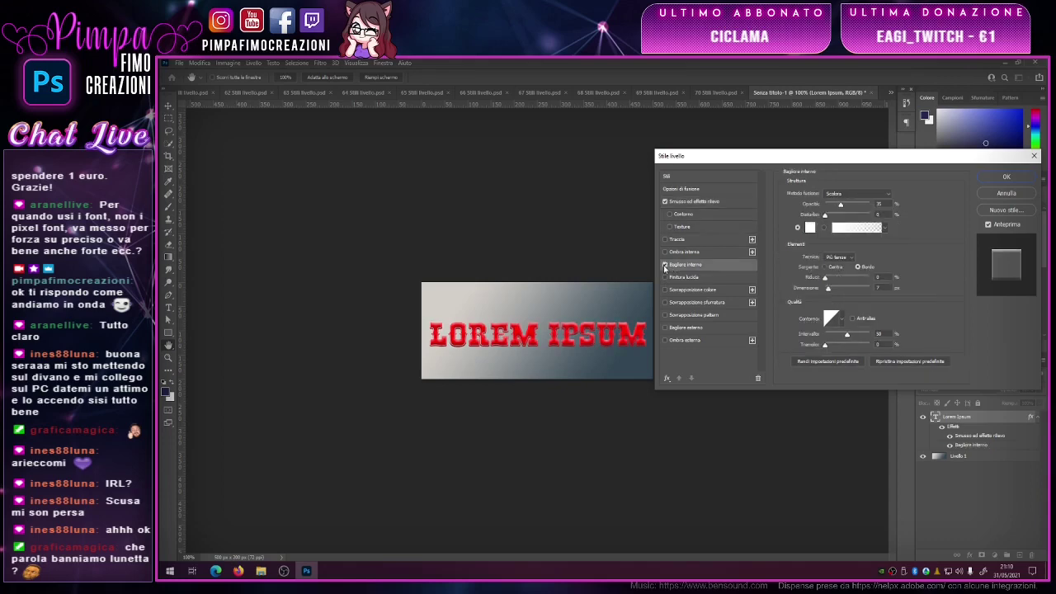
left_click(666, 327)
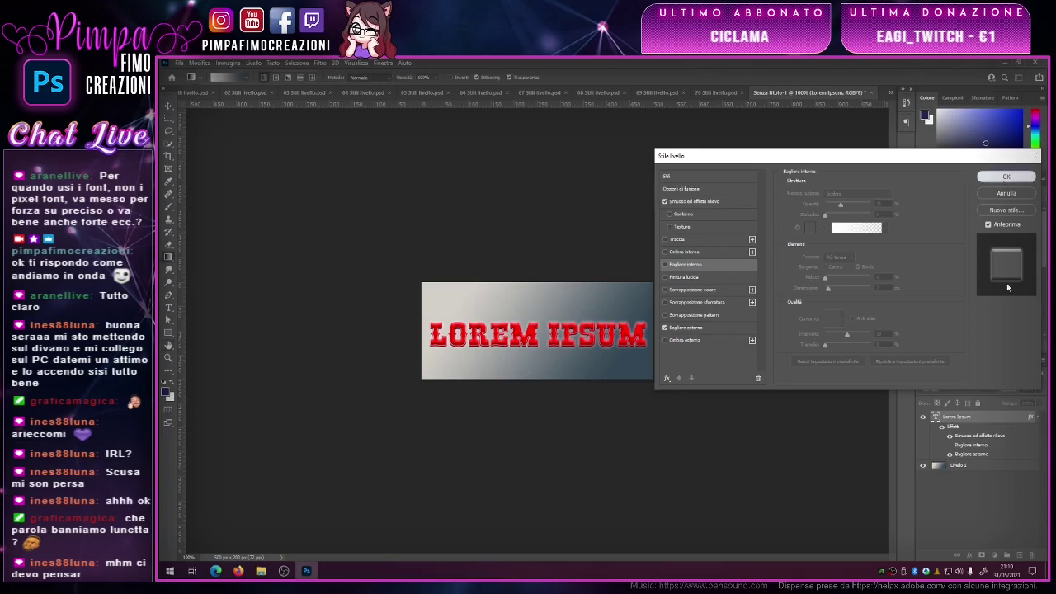
left_click(1002, 193)
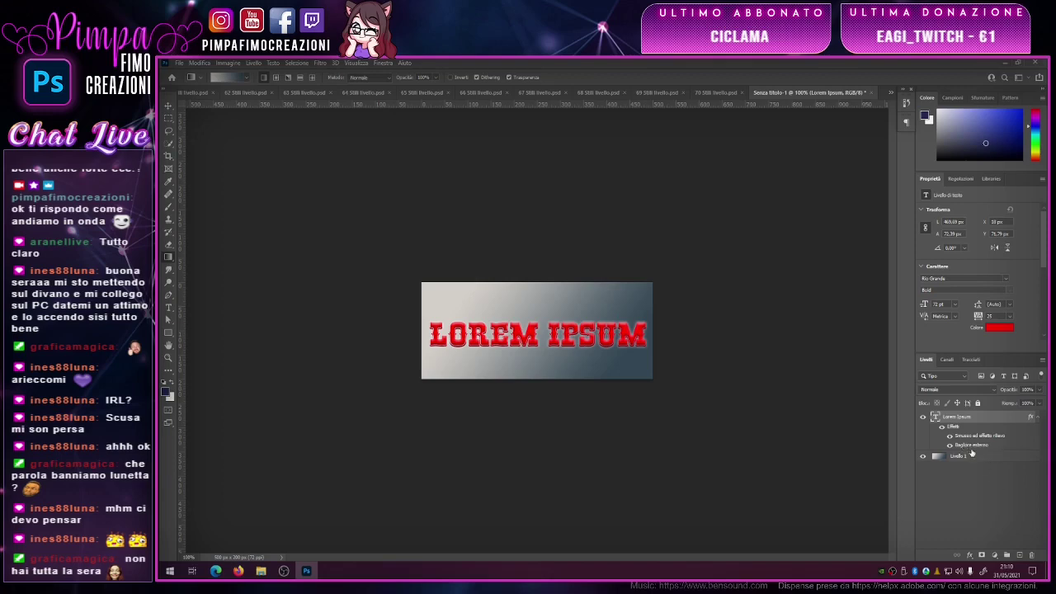
left_click(980, 458)
double_click(981, 458)
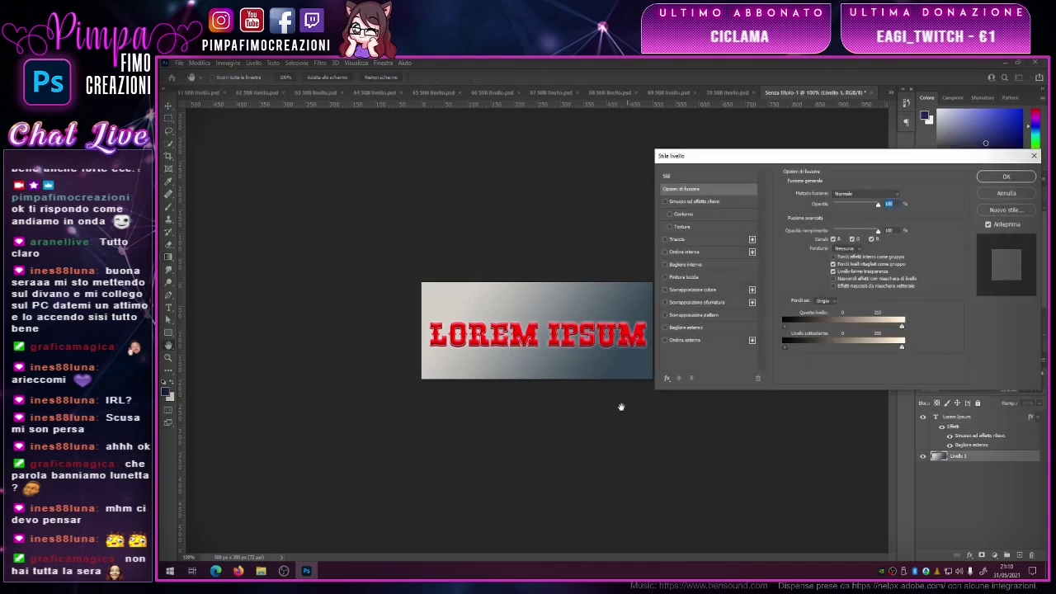
left_click(665, 340)
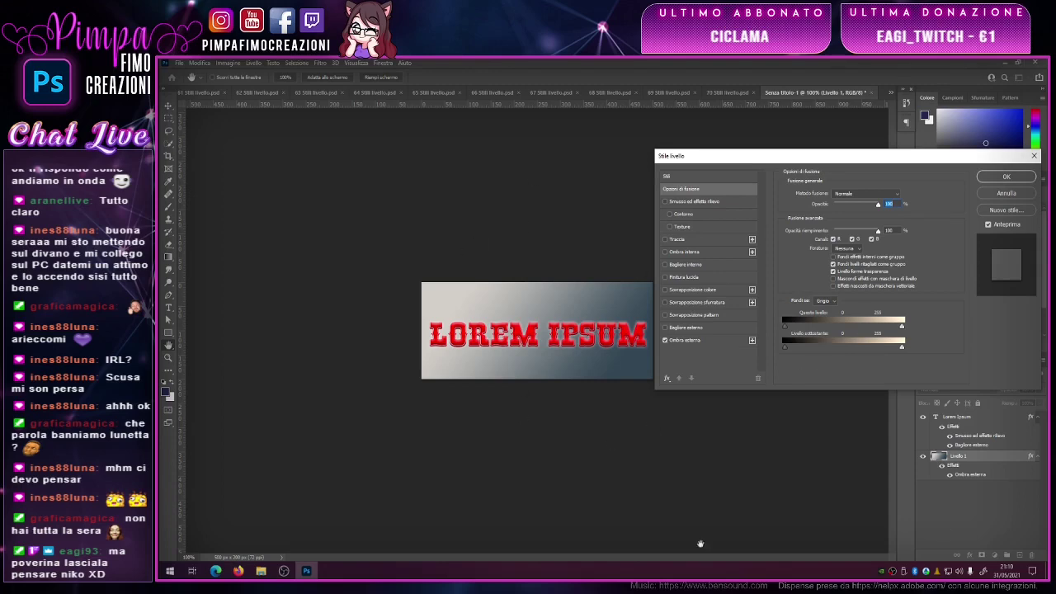
left_click(665, 340)
left_click(666, 265)
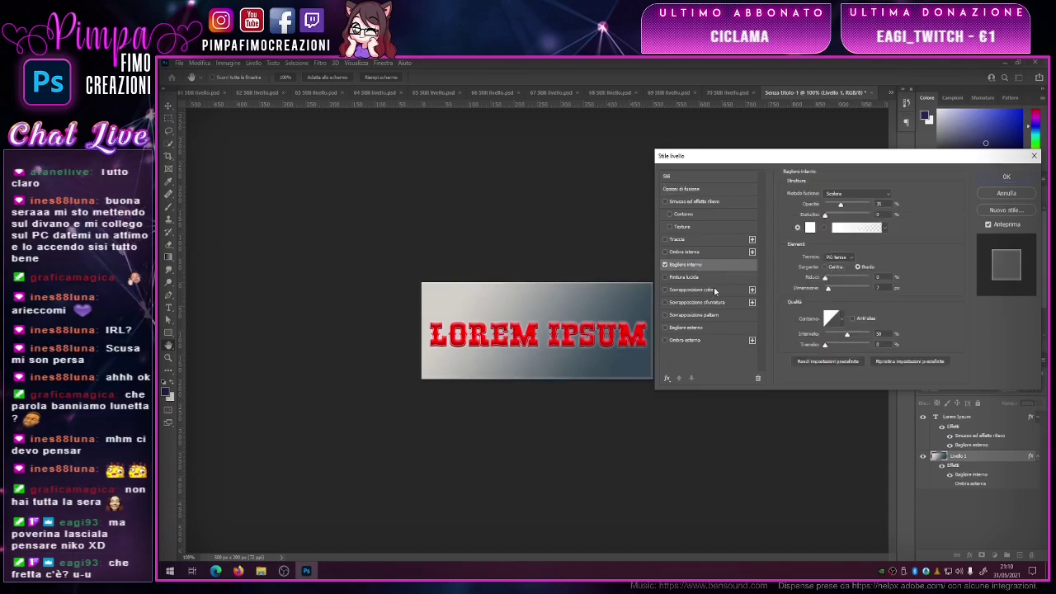
left_click_drag(848, 206, 864, 205)
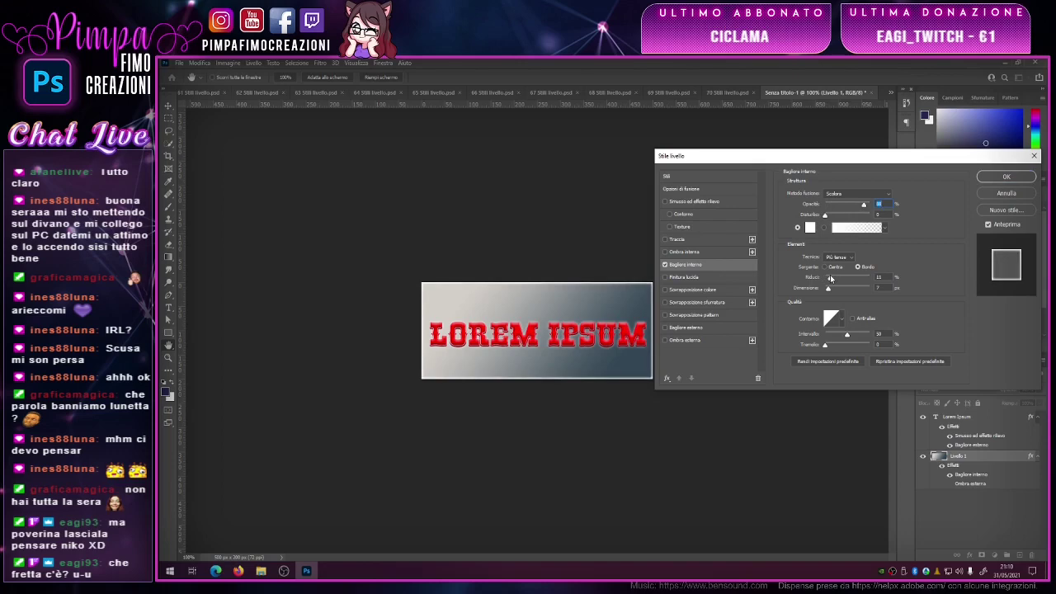
left_click_drag(826, 278, 833, 288)
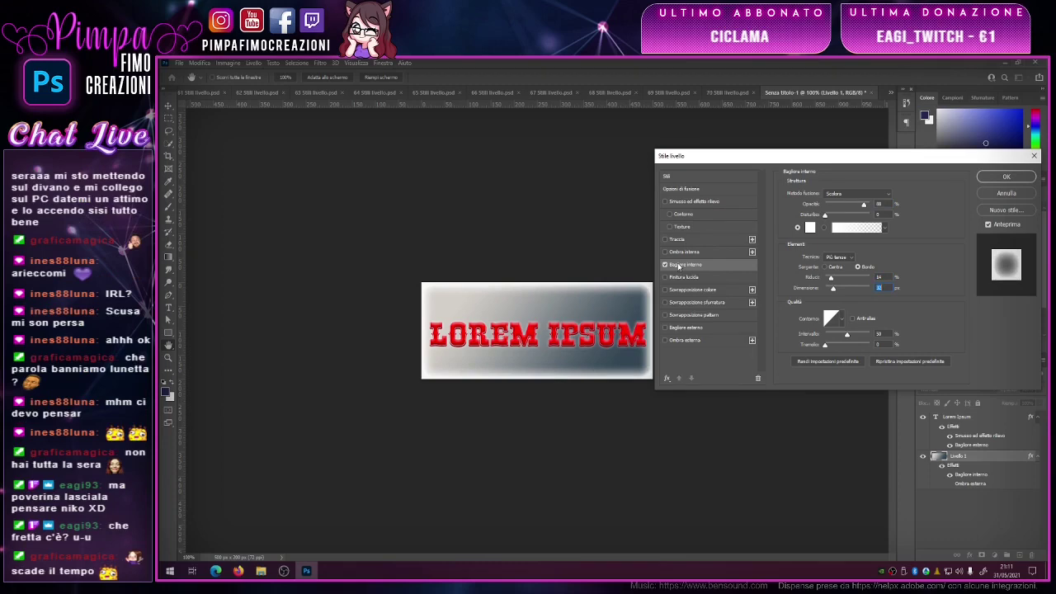
left_click(1003, 194)
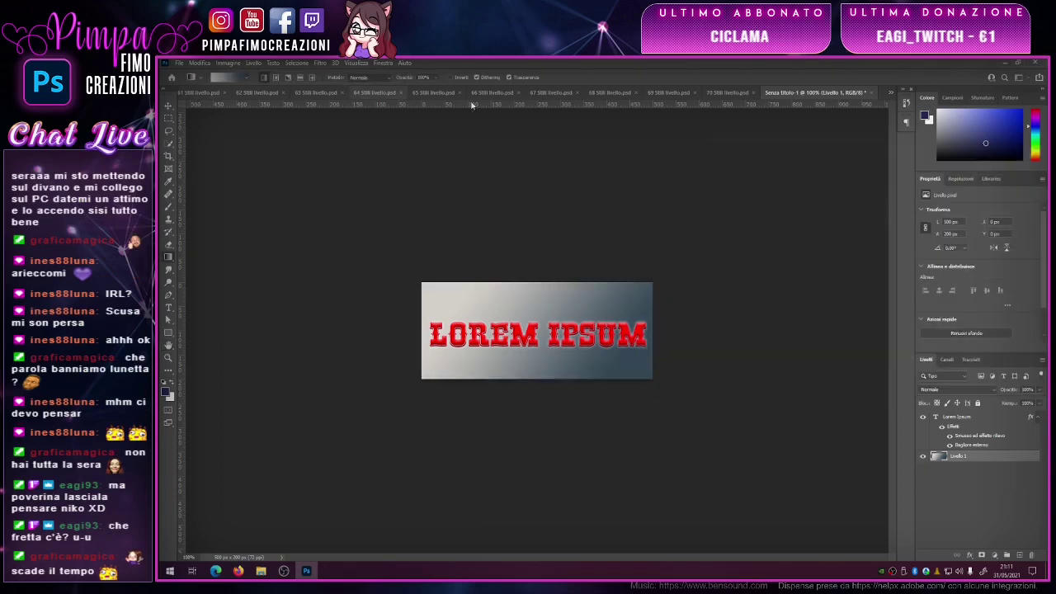
- Review the 54 Stili livello document's layer effects, then close it without saving
left_click(890, 92)
left_click(932, 97)
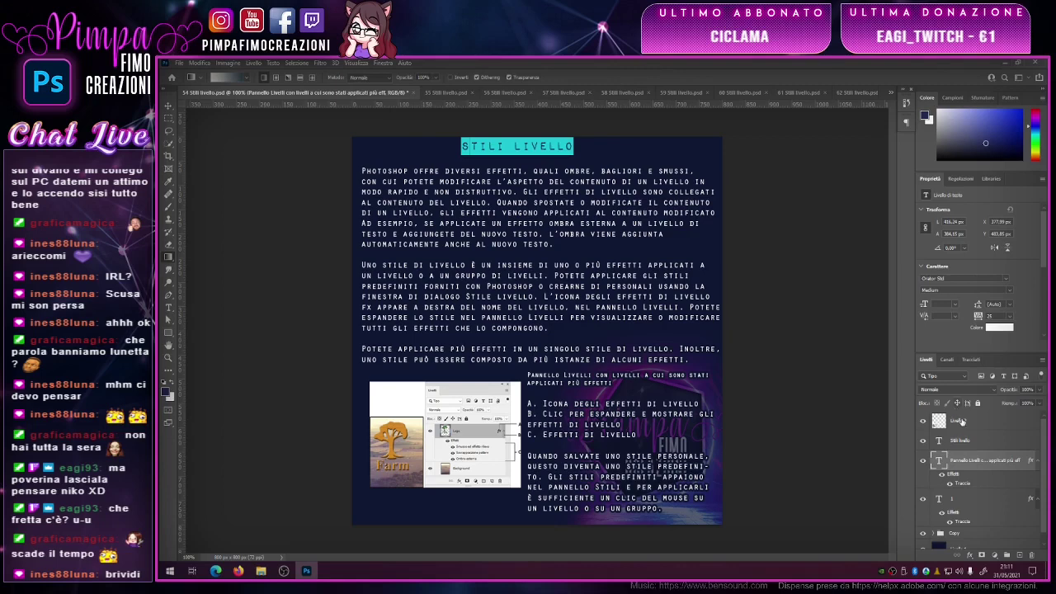
left_click(1039, 462)
left_click(1039, 461)
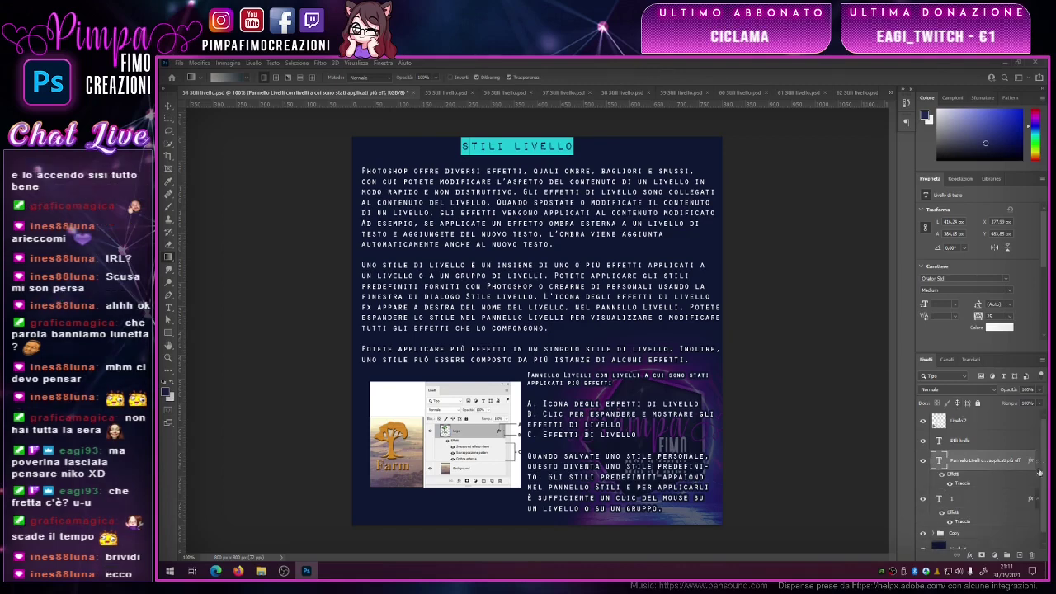
left_click(414, 93)
left_click(627, 251)
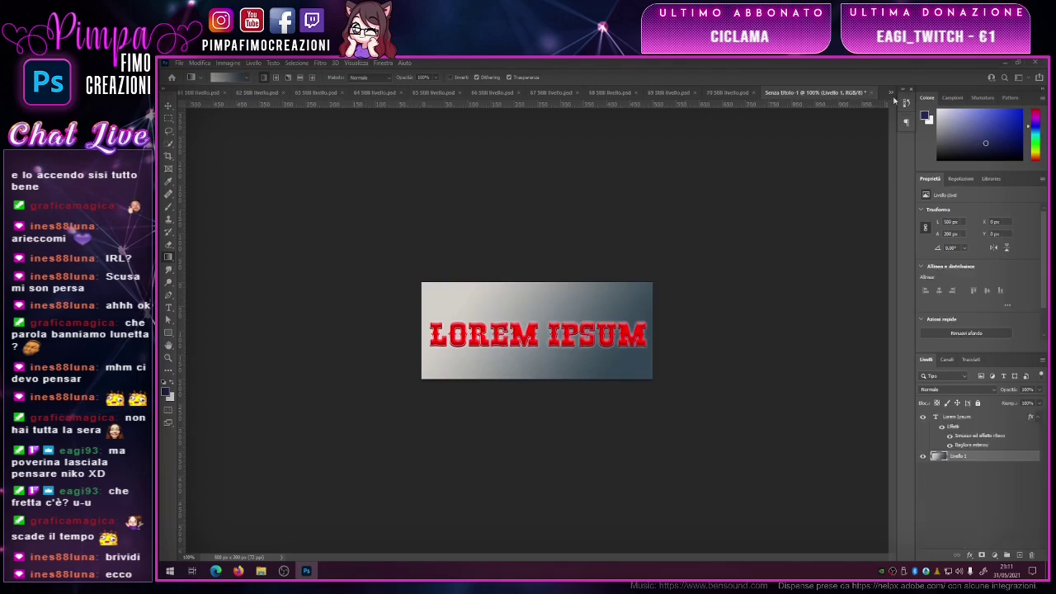
- Show the Stili livello tutorial document fitted to the screen
left_click(895, 92)
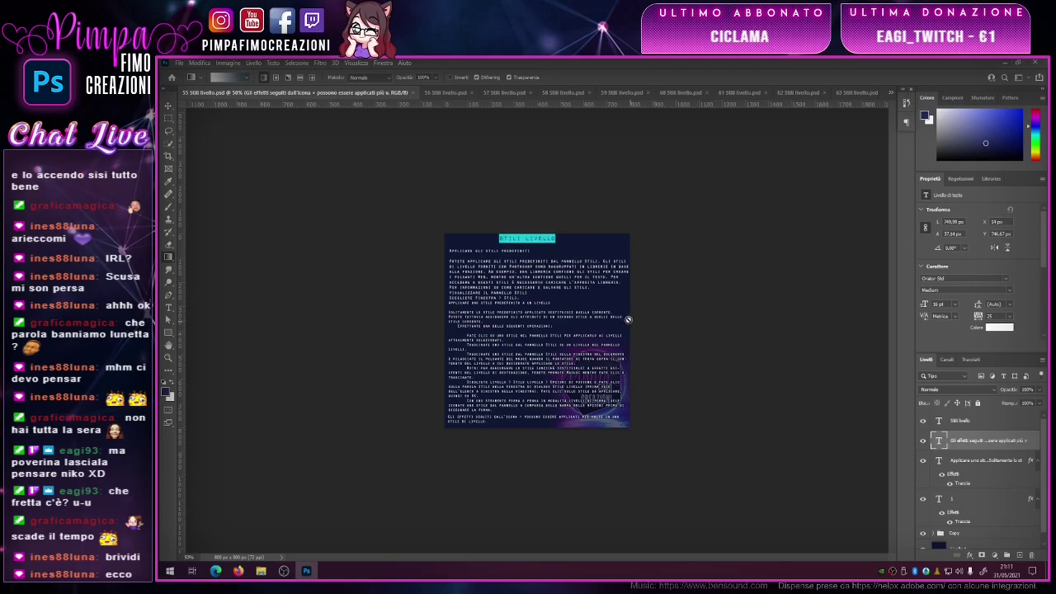
left_click(169, 358)
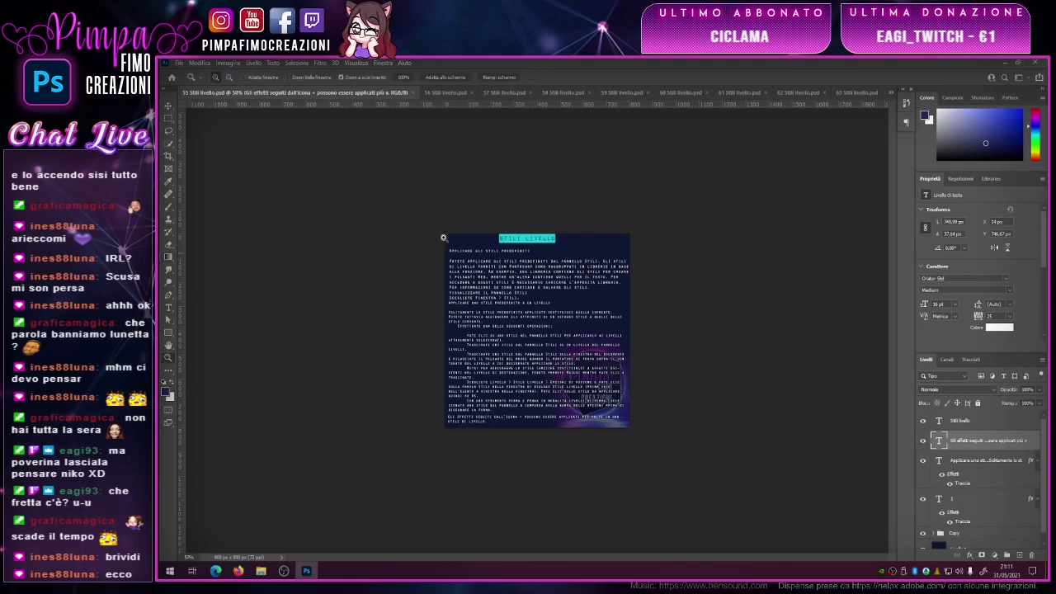
left_click(460, 82)
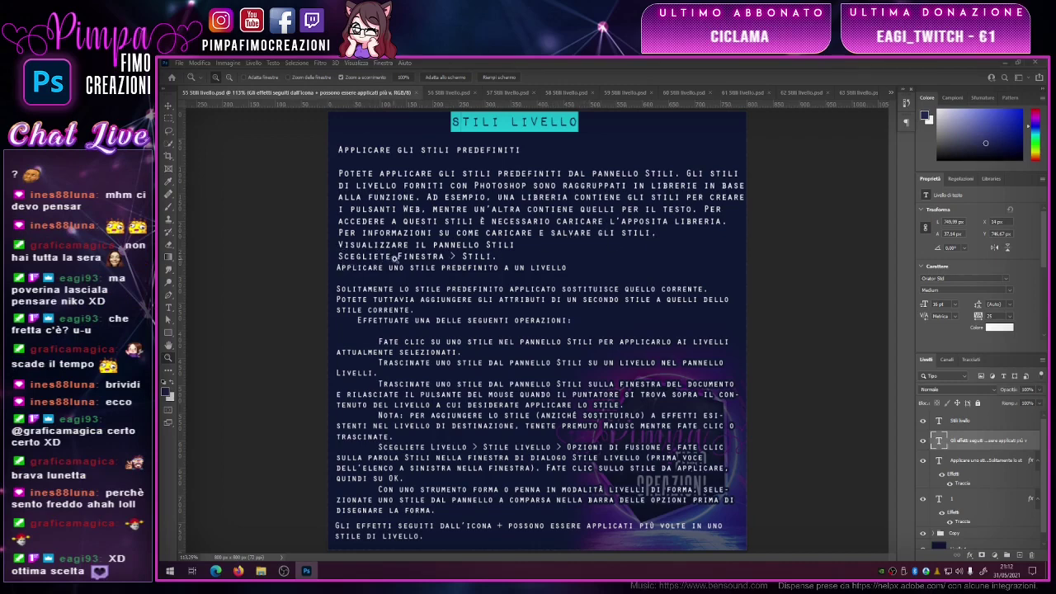
- Open the Stili panel and scroll through preset folders like sks-6pack and SL-BalticSeaGlass
left_click(383, 62)
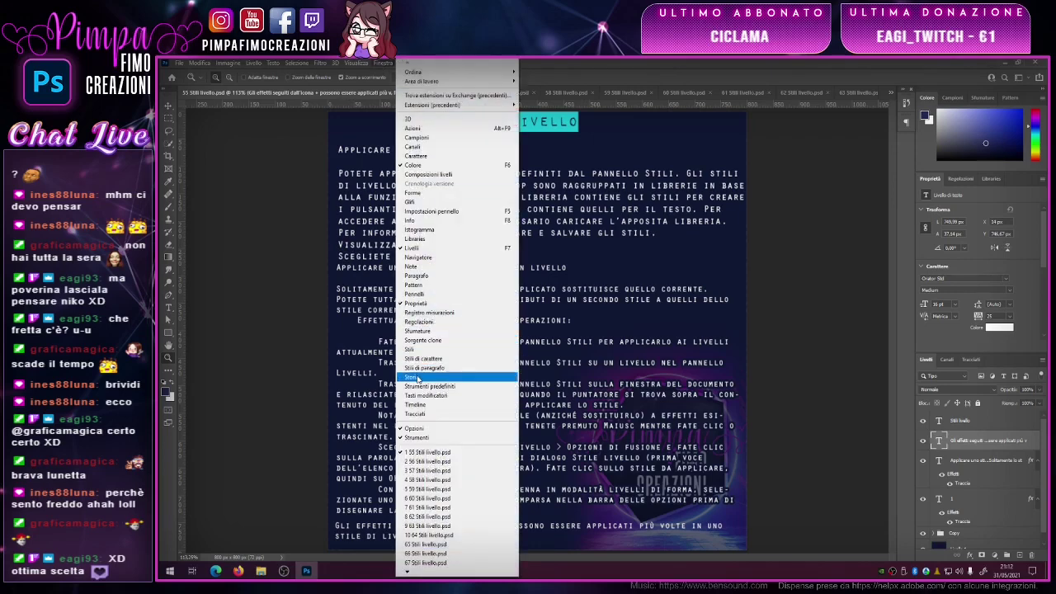
left_click(411, 349)
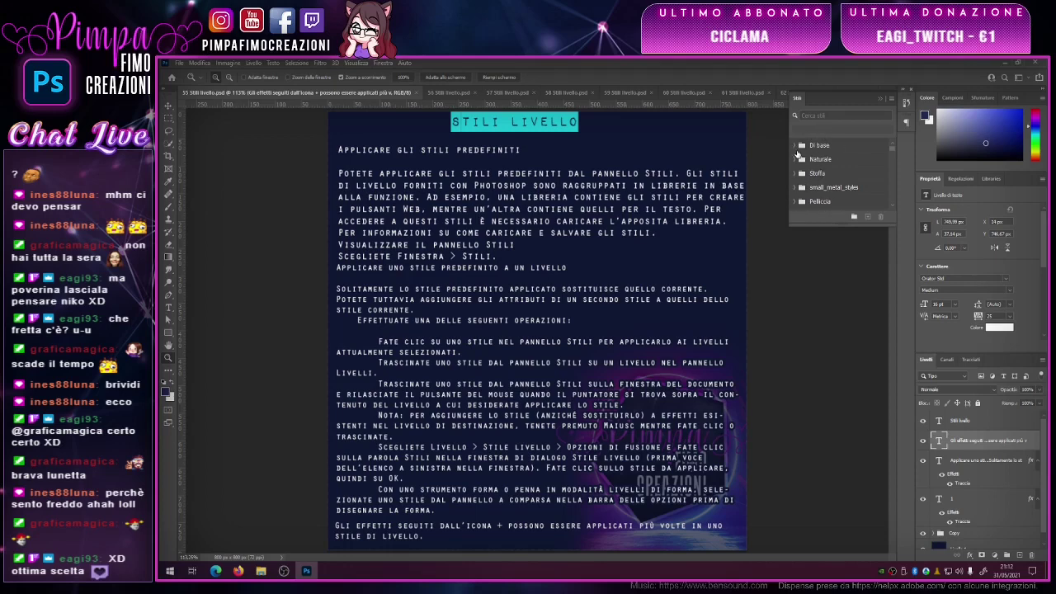
left_click_drag(891, 151, 891, 191)
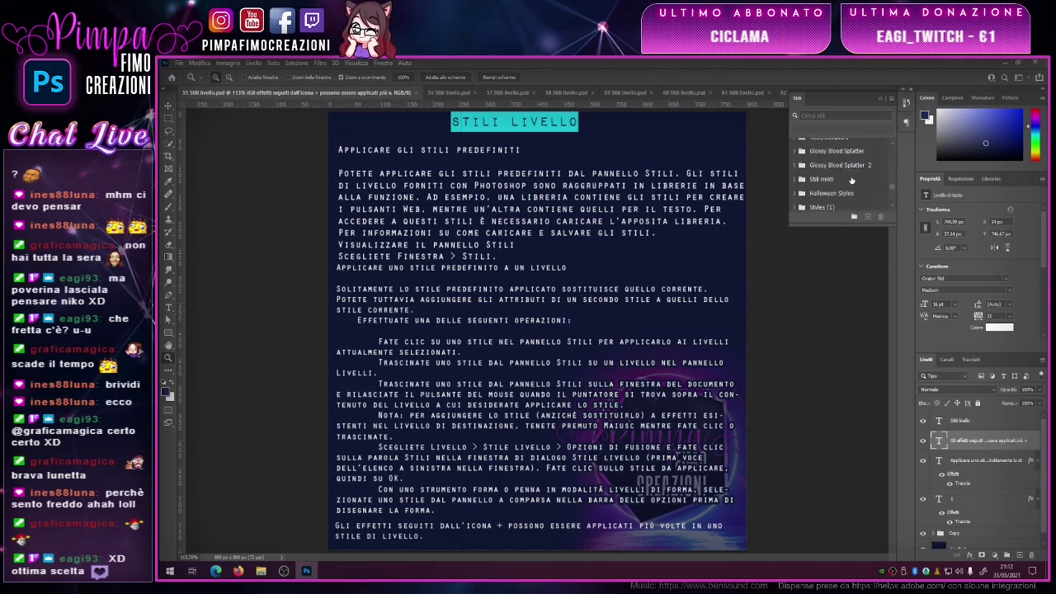
scroll(853, 181, "down", 2)
scroll(822, 185, "down", 2)
scroll(818, 185, "down", 2)
scroll(818, 185, "up", 1)
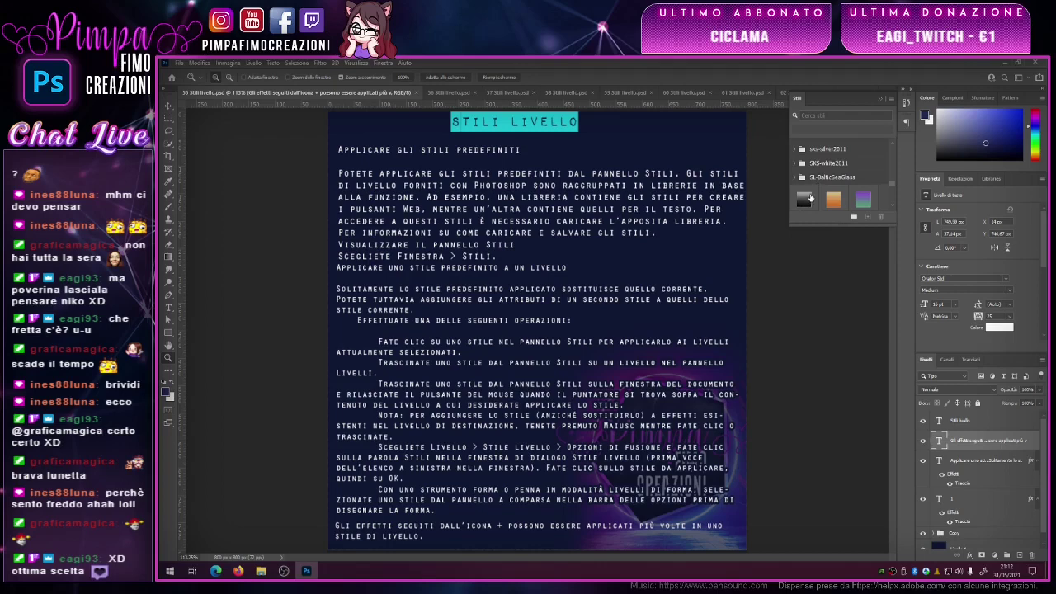
scroll(816, 195, "up", 2)
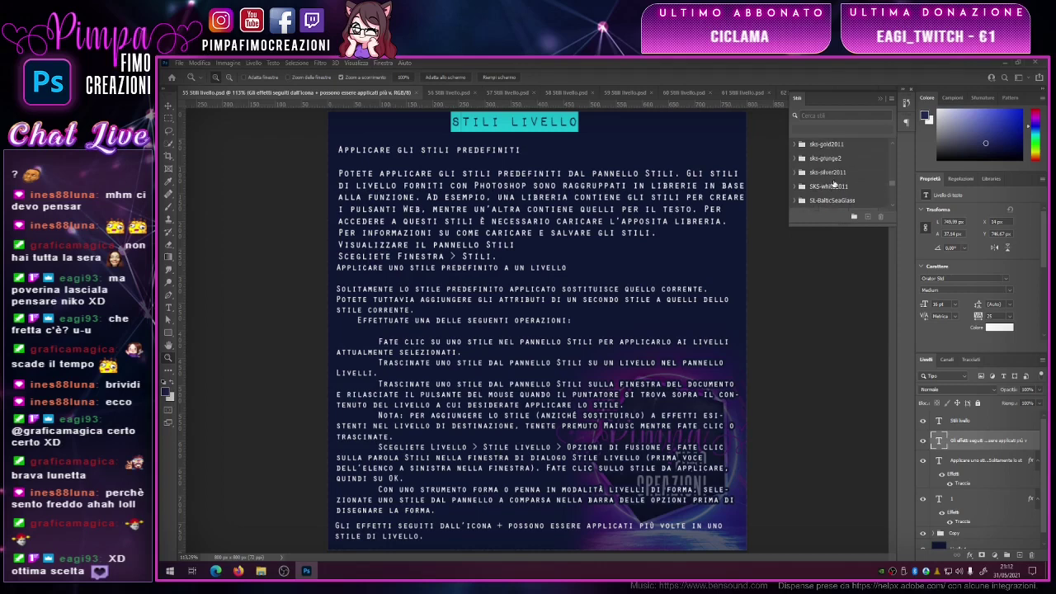
scroll(833, 184, "up", 2)
scroll(841, 174, "up", 2)
scroll(867, 150, "up", 2)
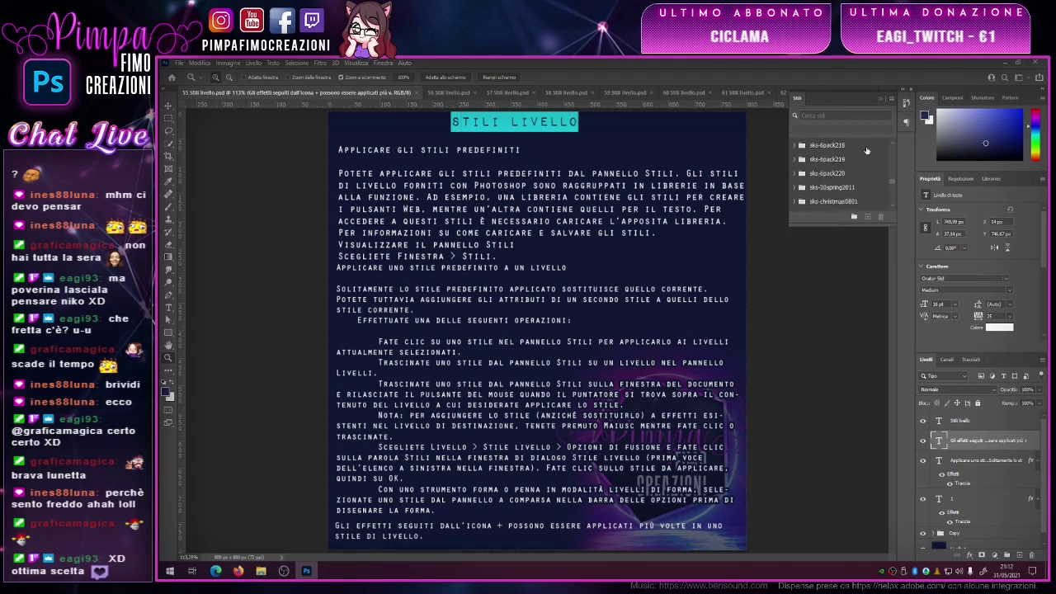
scroll(867, 150, "up", 2)
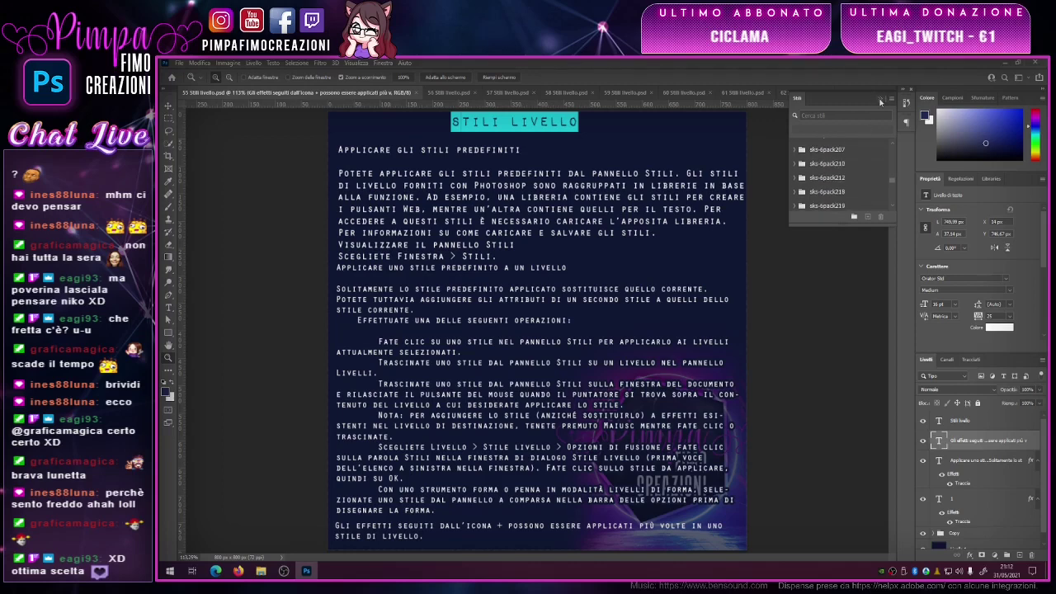
- Close the Stili panel and view the 'Applicare gli stili predefiniti' page at 100%
left_click(880, 100)
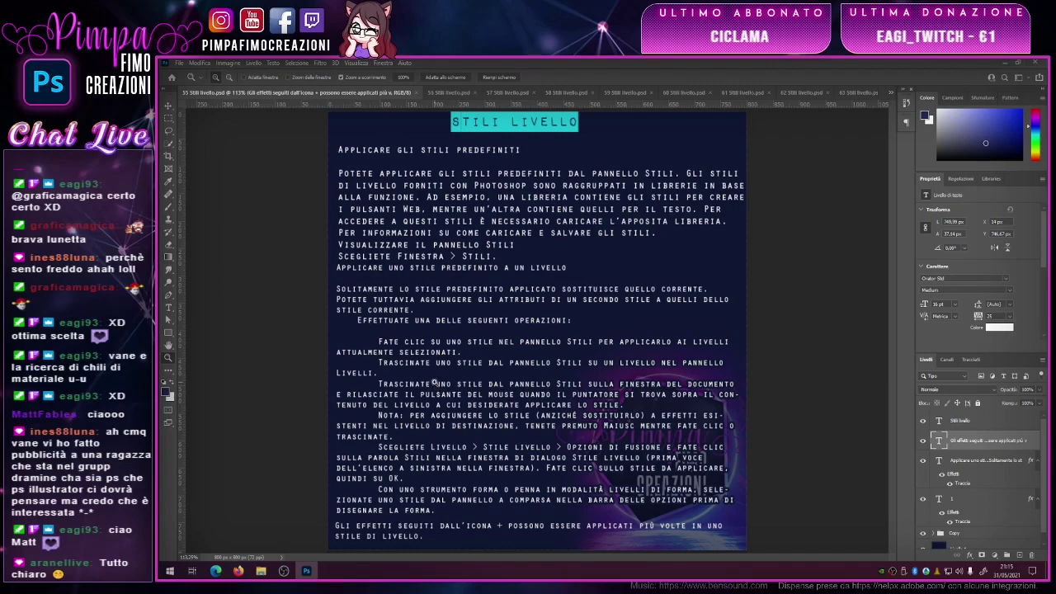
key("ctrl+minus")
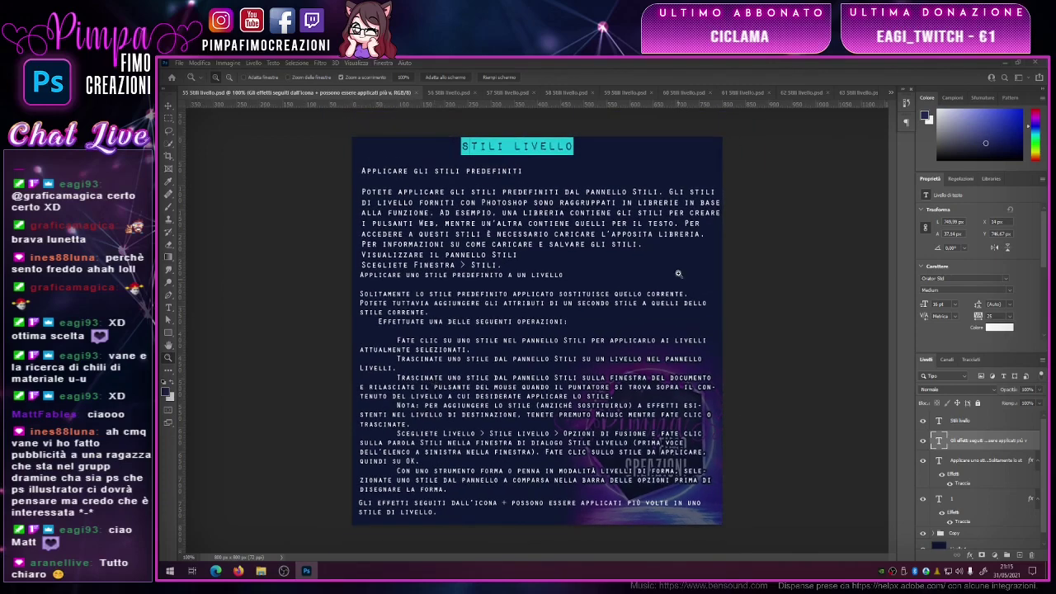
- Open Layer Style for the second text layer and show its Styles list
double_click(982, 444)
key("Return")
double_click(954, 452)
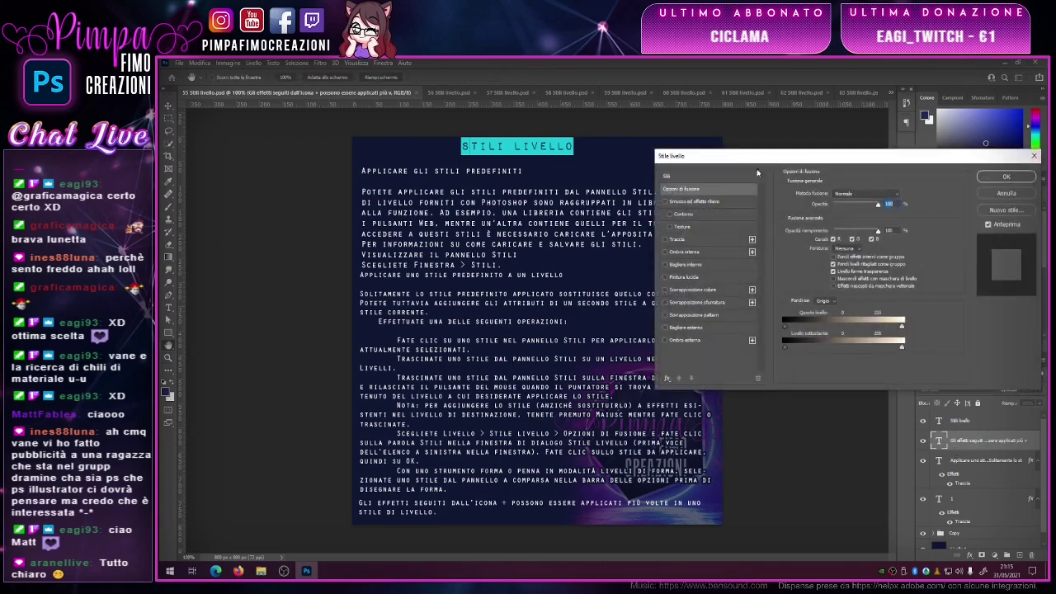
left_click(708, 176)
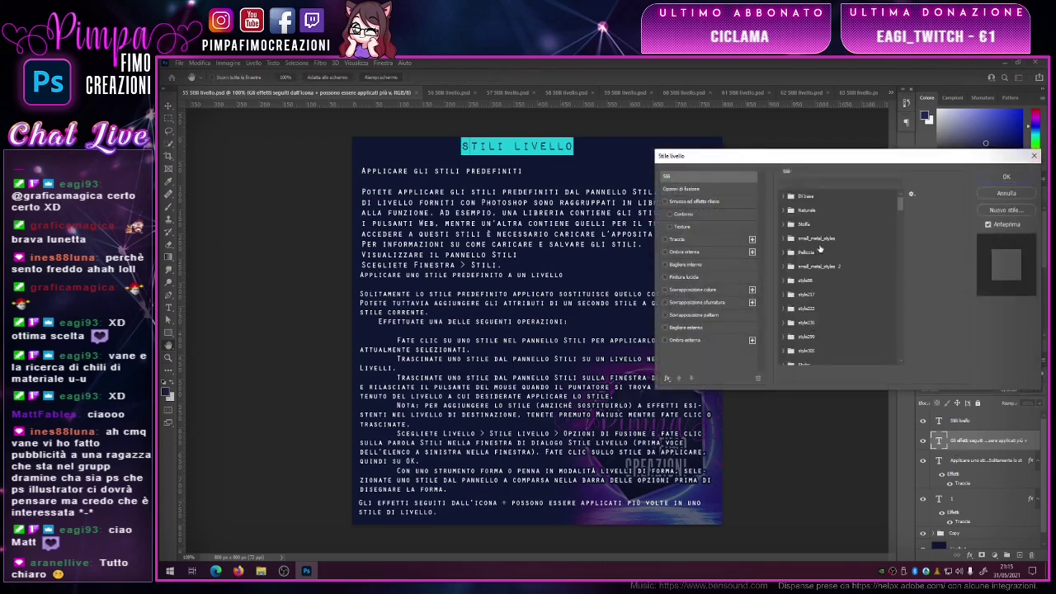
- Scroll through the preset styles and open the styles list's display options
scroll(803, 342, "down", 2)
scroll(804, 342, "down", 2)
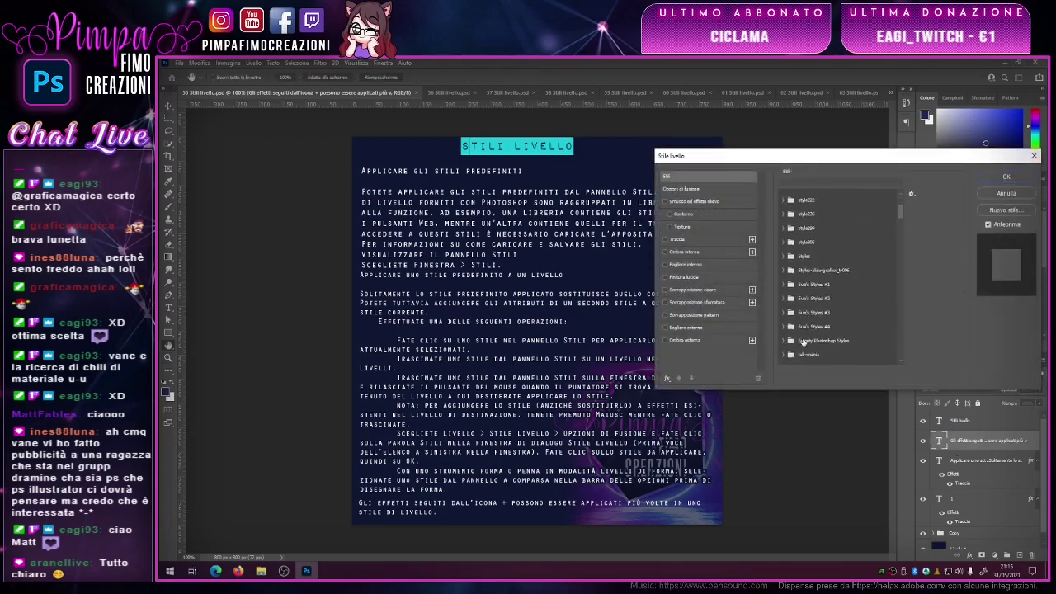
scroll(867, 269, "up", 3)
left_click(913, 196)
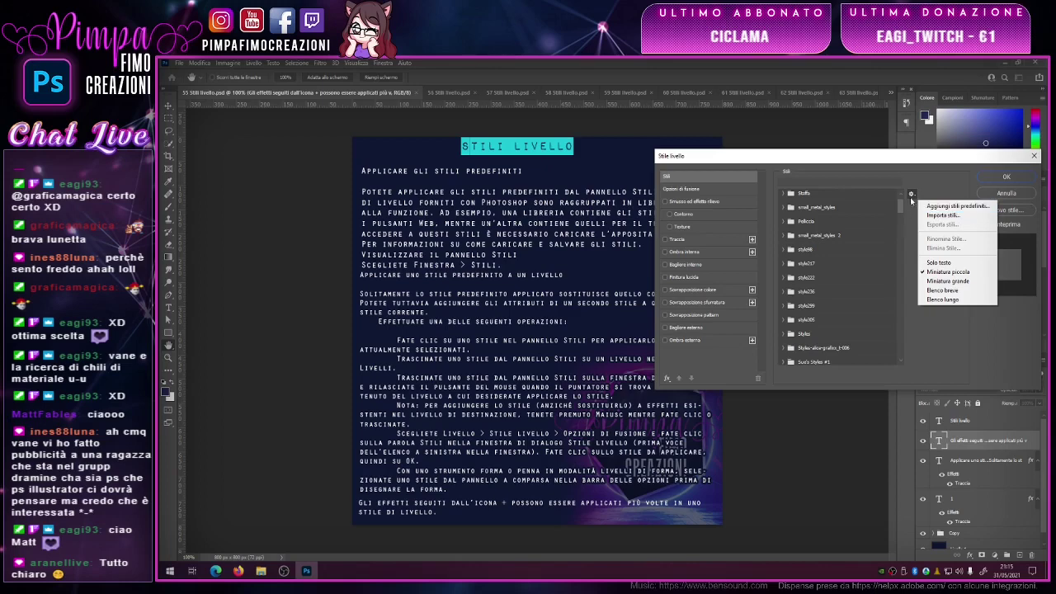
left_click(900, 205)
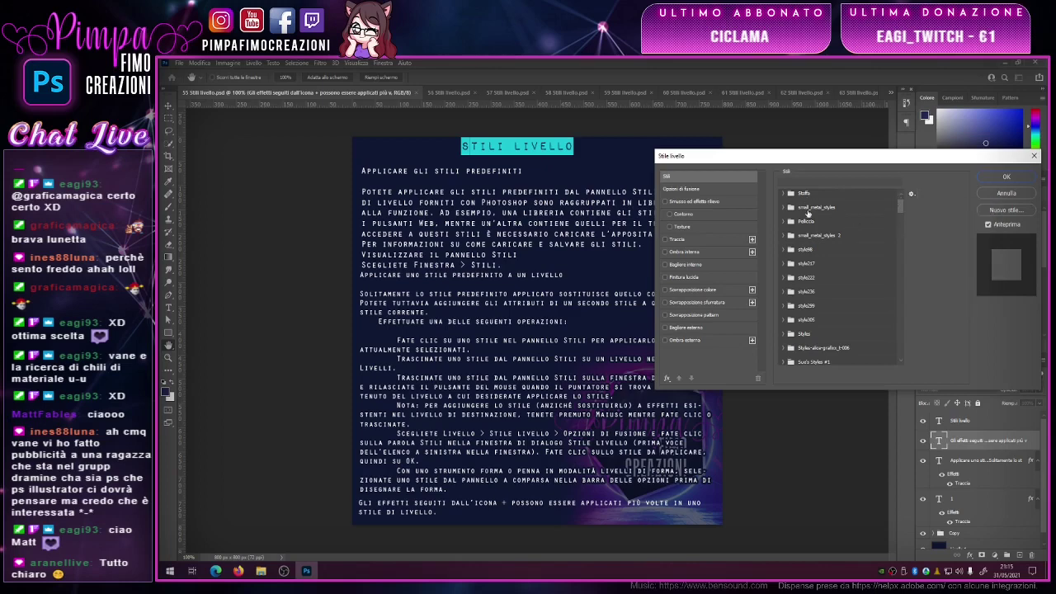
scroll(808, 212, "up", 1)
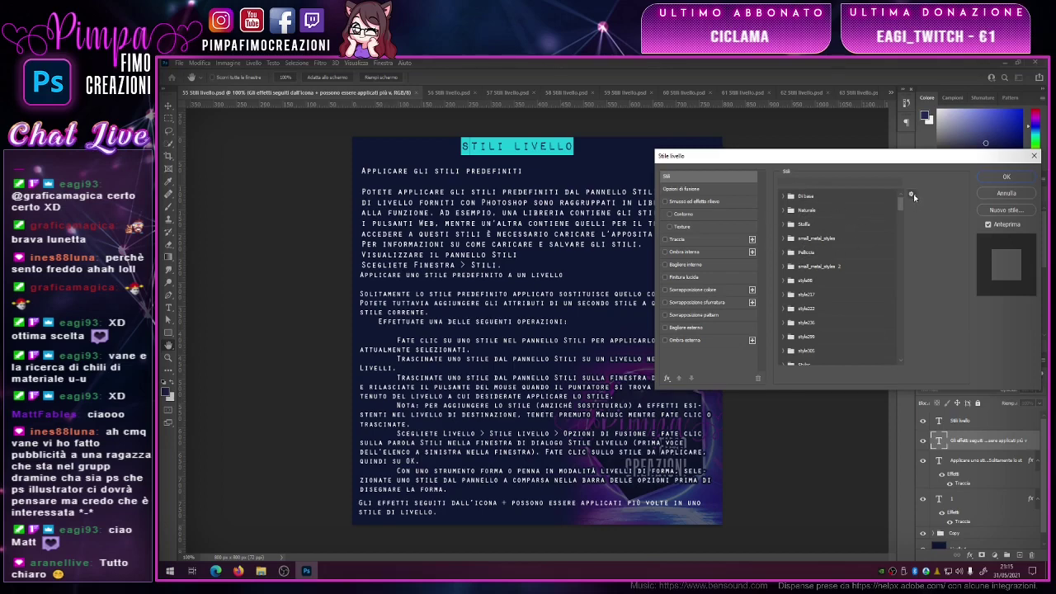
left_click(912, 194)
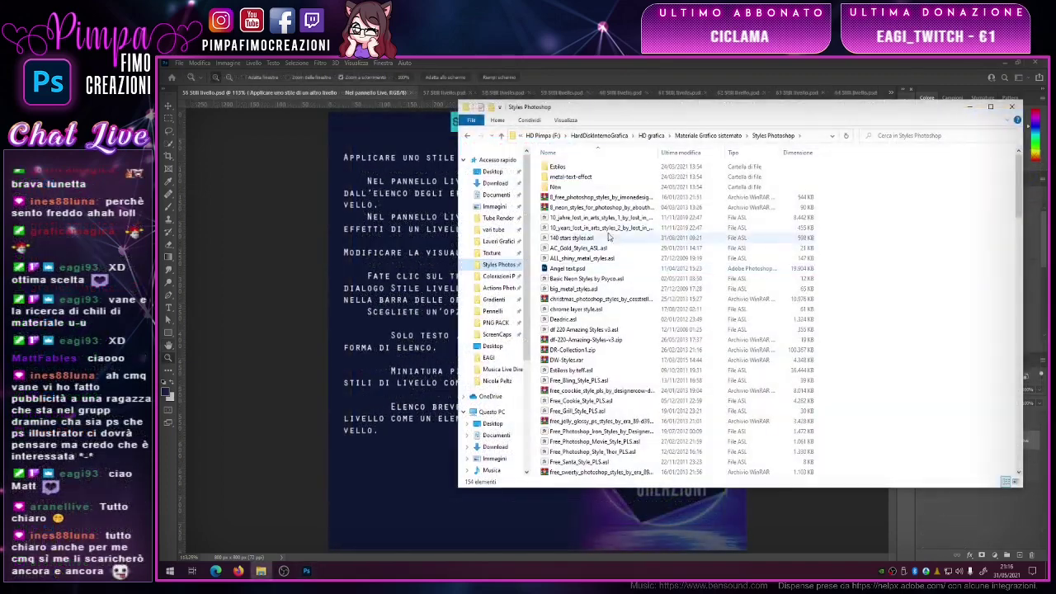
- Browse the Styles Photoshop folder, selecting AC_Gold_Styles_ASL.asl and then Glossy Styles.asl
left_click(596, 247)
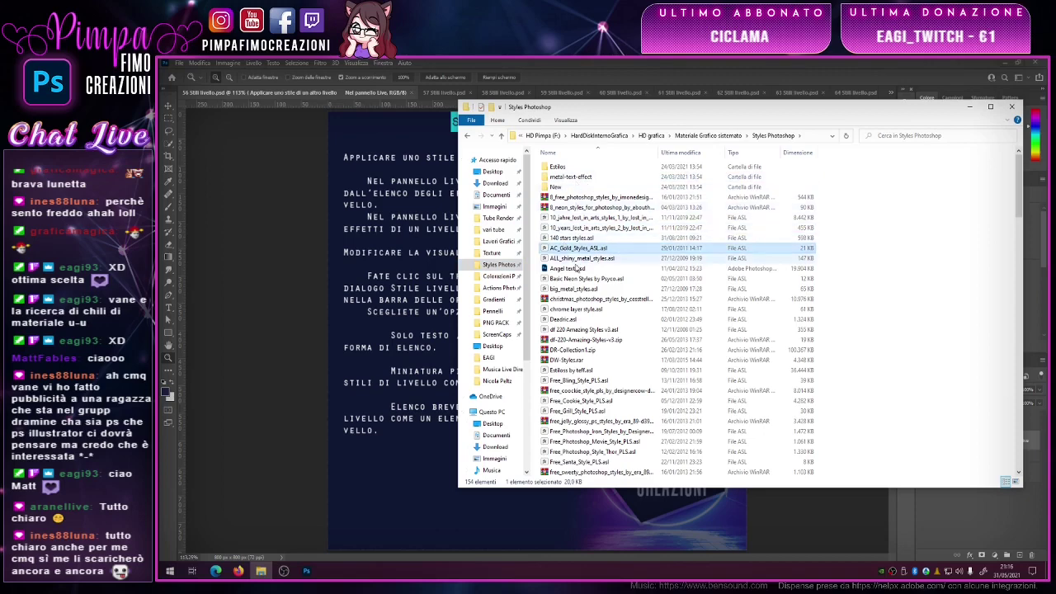
scroll(590, 331, "down", 4)
scroll(601, 373, "down", 3)
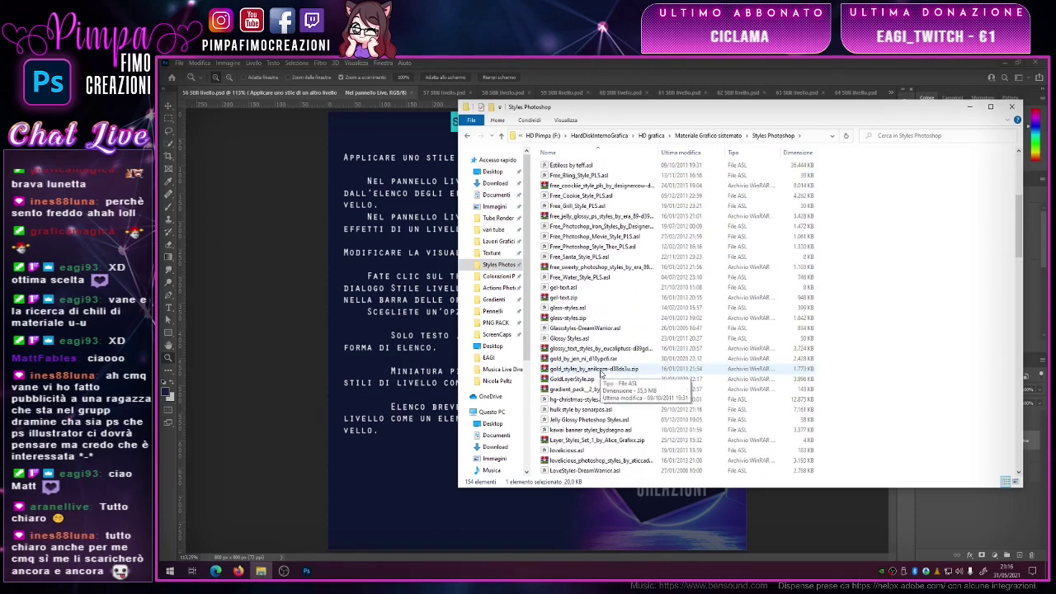
mouse_move(571, 339)
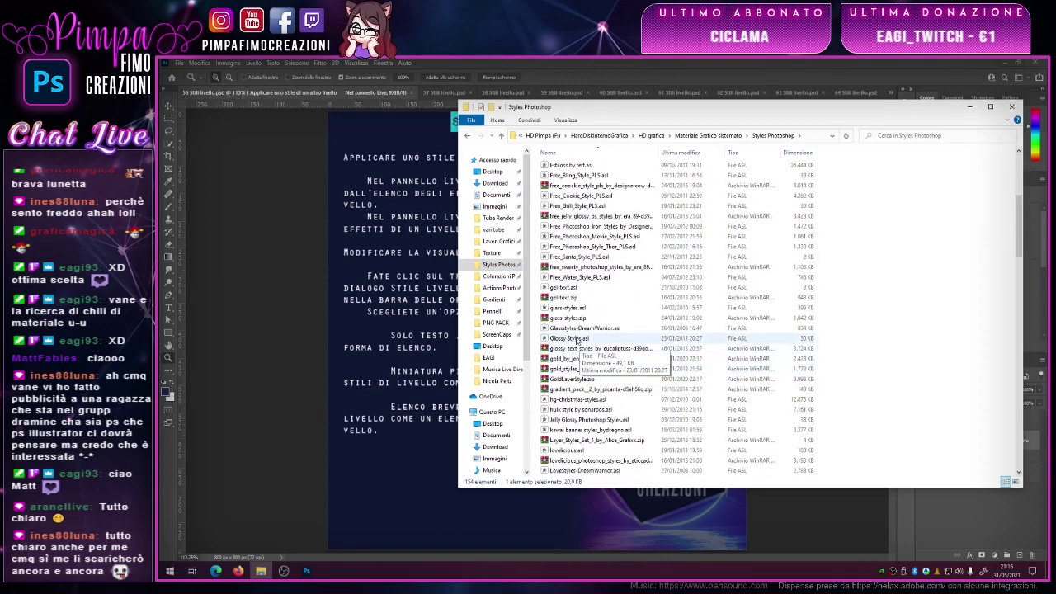
left_click(579, 339)
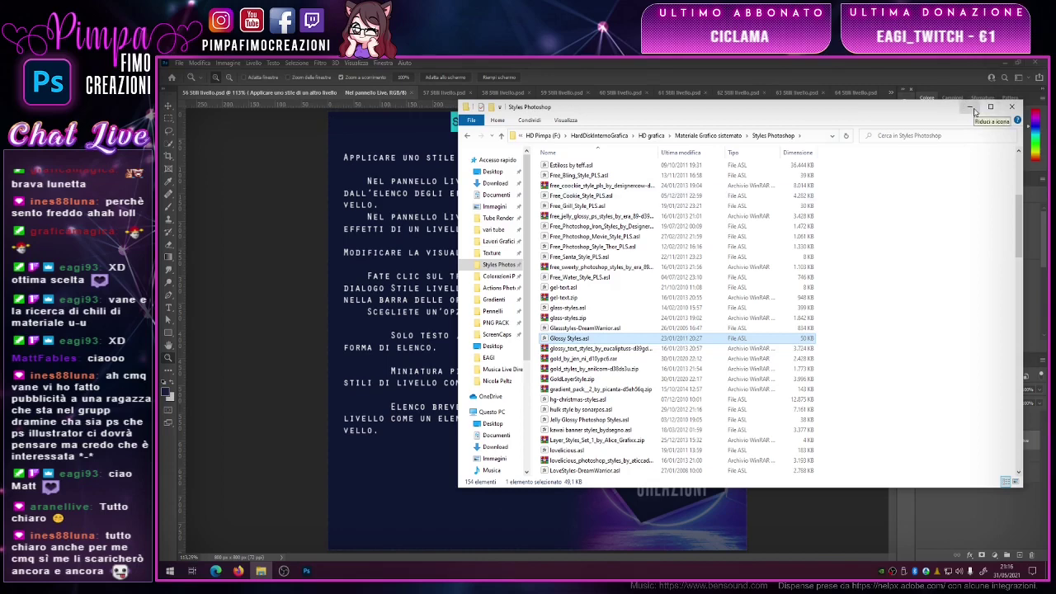
left_click(973, 110)
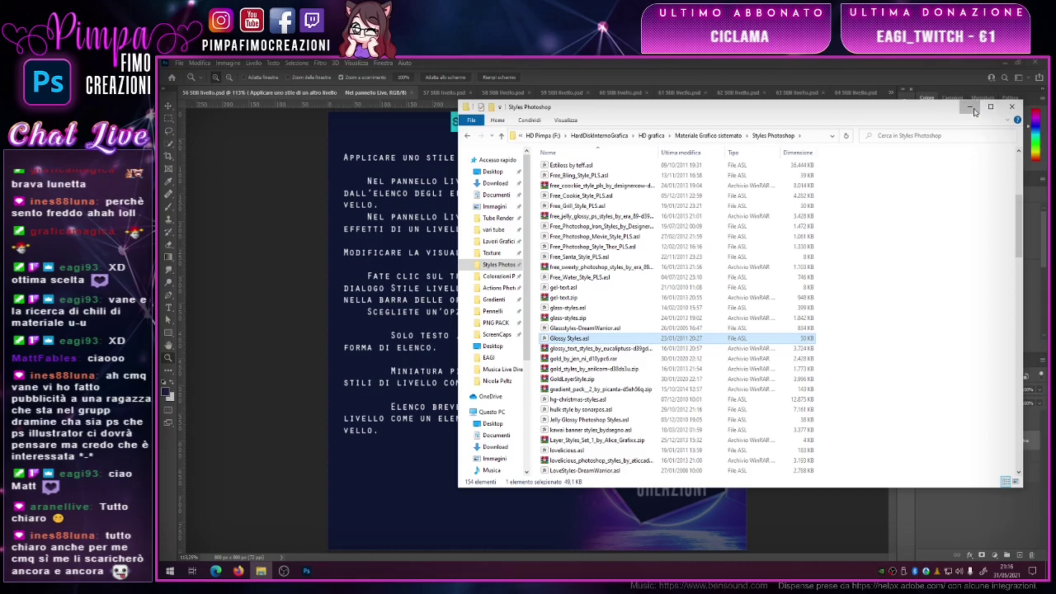
- Minimize File Explorer and double-click the copy-styles text layer name in Photoshop
left_click(972, 108)
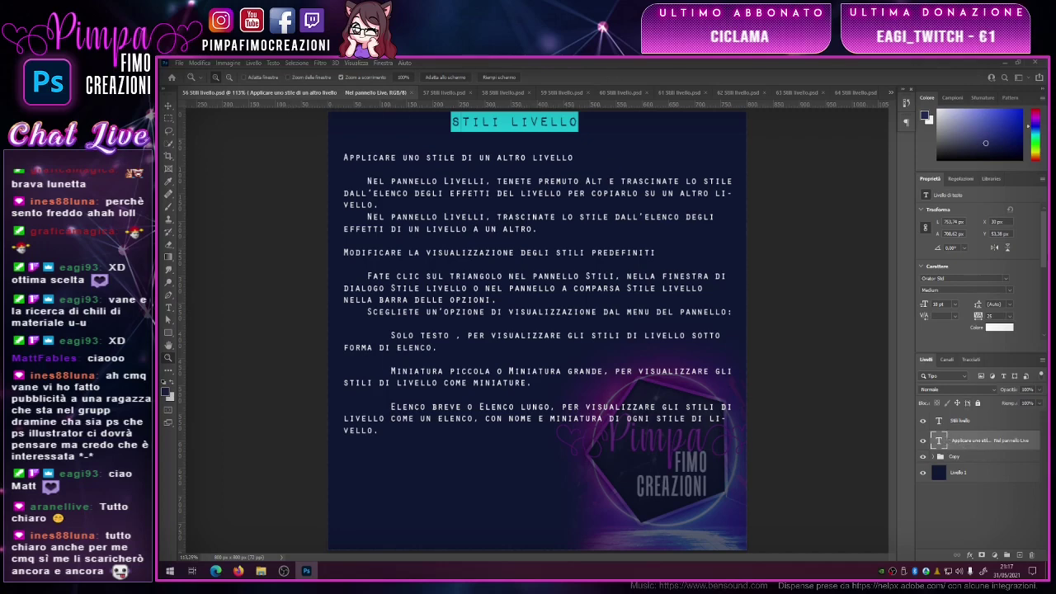
double_click(987, 448)
- Add a 1 px Traccia stroke, colour sampled from the navy background, to the text layer
key("Escape")
double_click(967, 450)
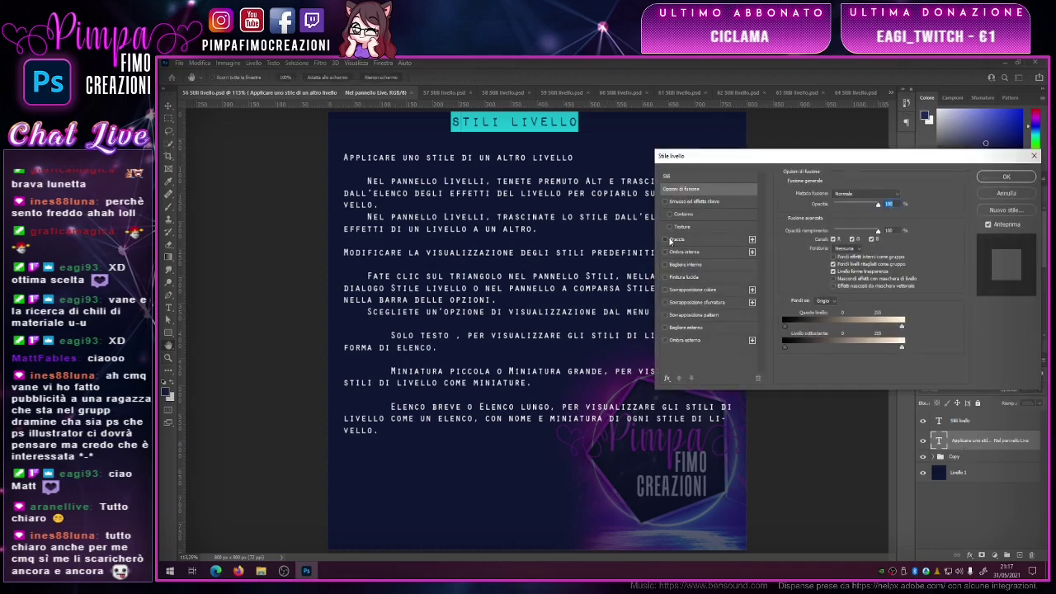
left_click(668, 239)
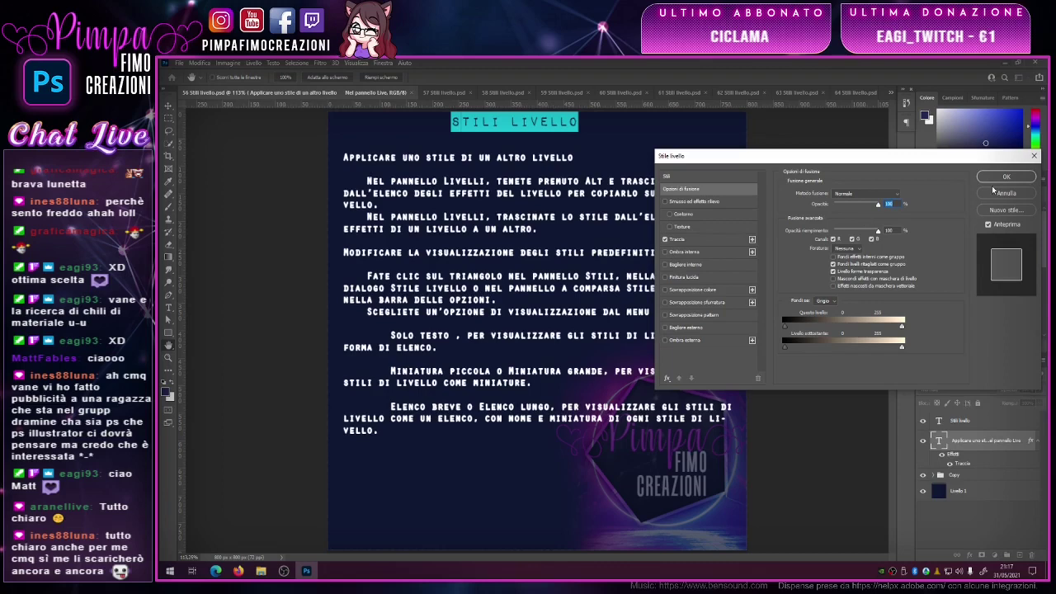
left_click(690, 239)
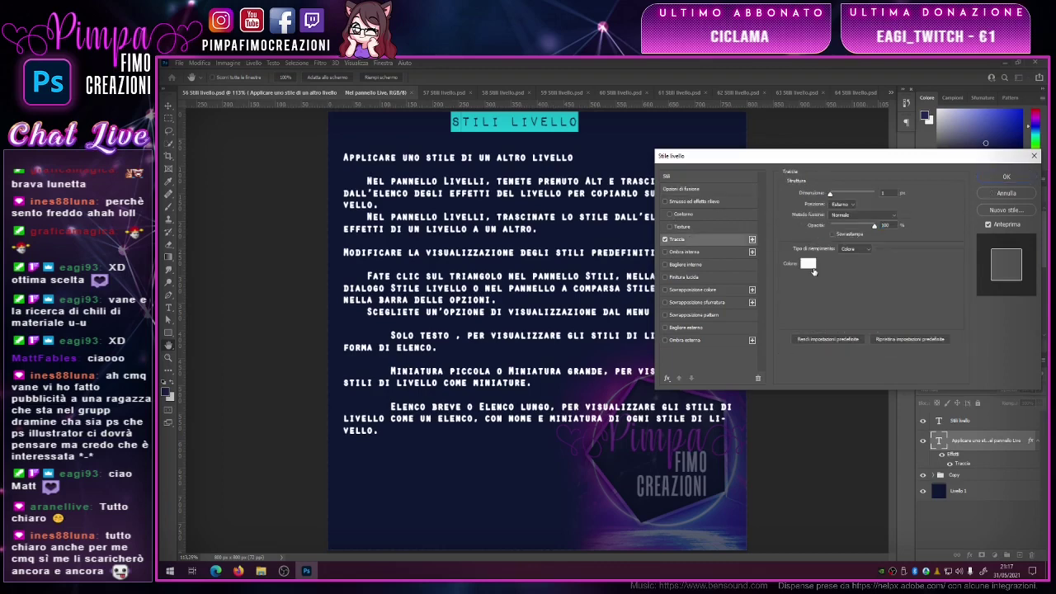
left_click(808, 264)
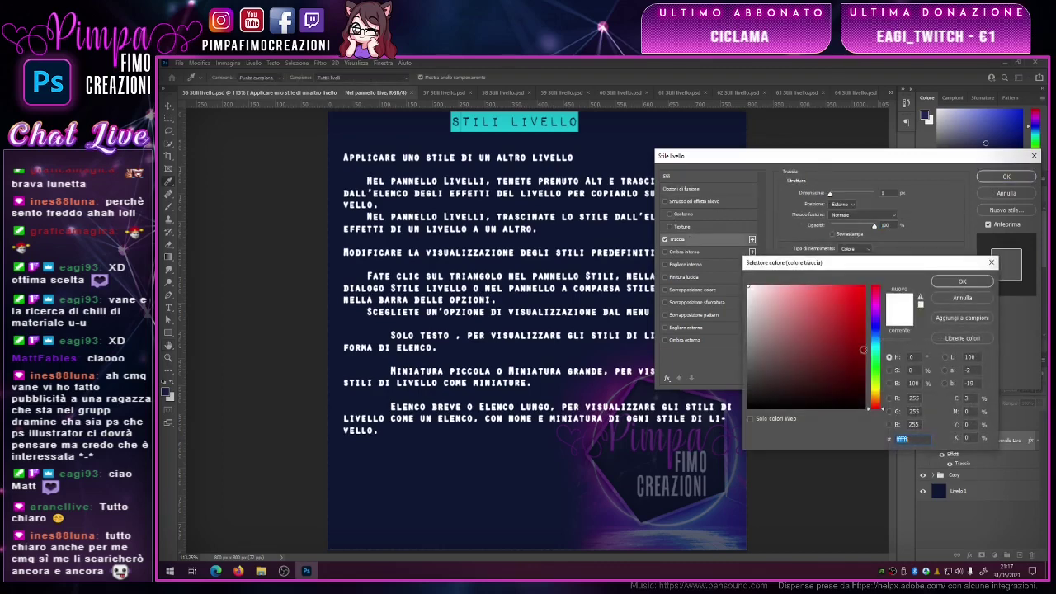
left_click(536, 446)
left_click(963, 281)
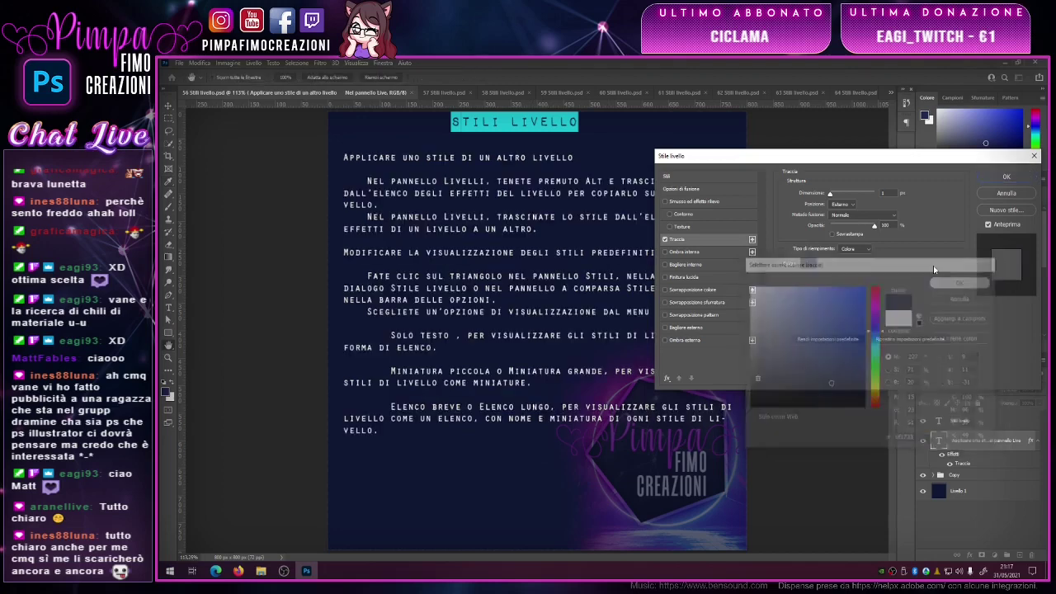
left_click(832, 195)
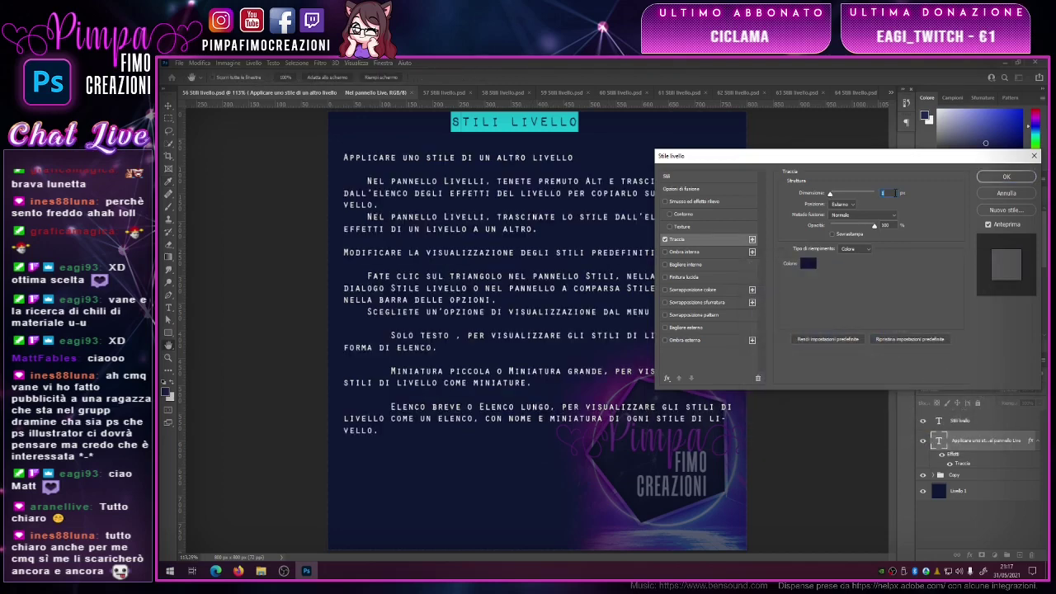
left_click(1006, 177)
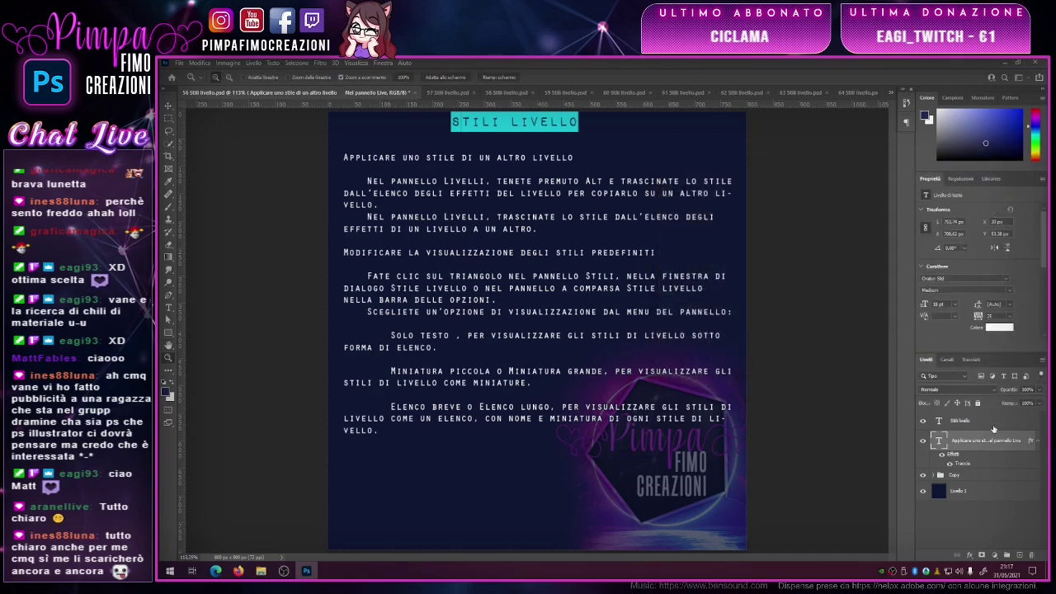
- Alt-drag the stroke Effetti from the text layer onto the Stili livello layer
key("alt")
left_click_drag(954, 456, 962, 422)
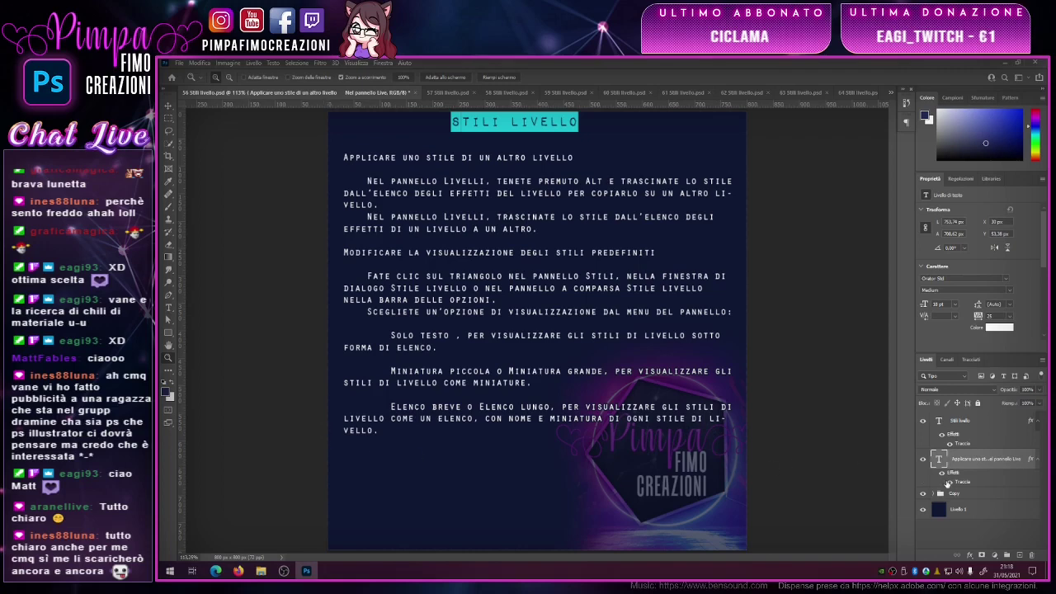
double_click(1010, 460)
key("Return")
double_click(984, 468)
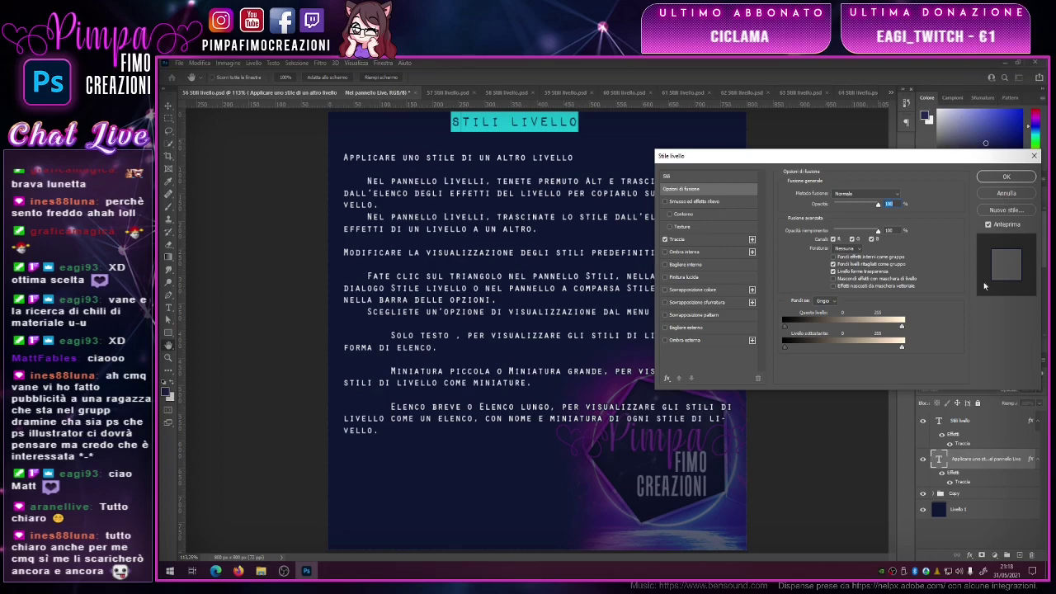
left_click(667, 203)
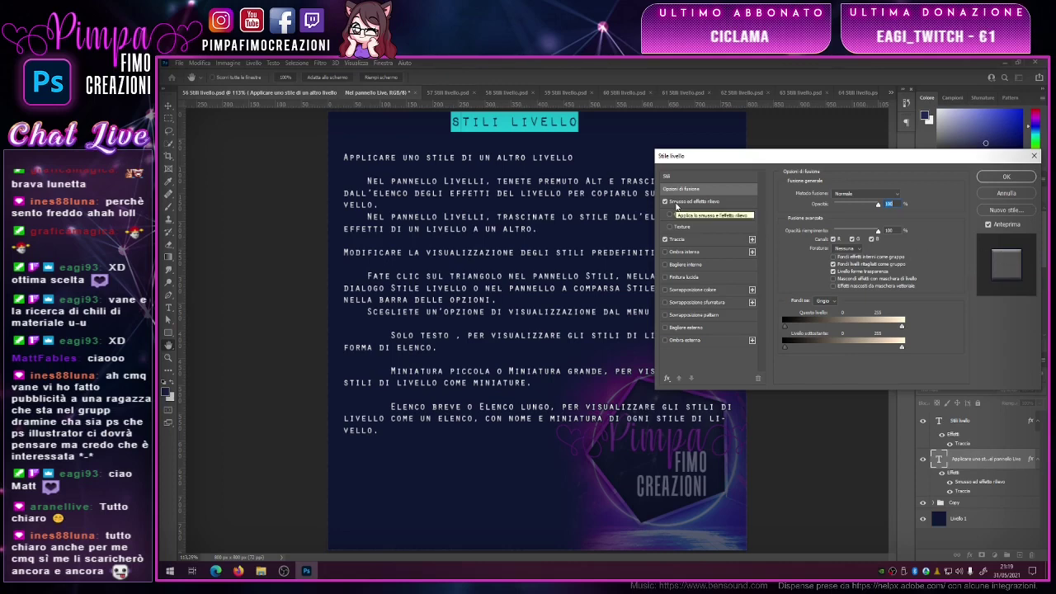
left_click(1026, 196)
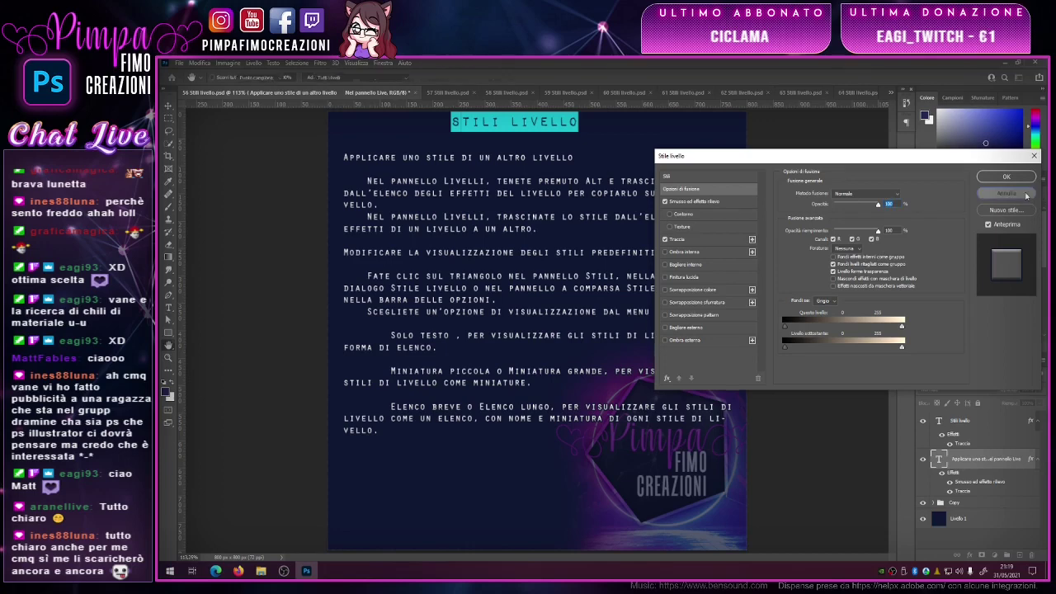
- Close 56 Stili livello.psd saving changes, then show 57 Stili livello.psd fitted to screen
left_click(413, 94)
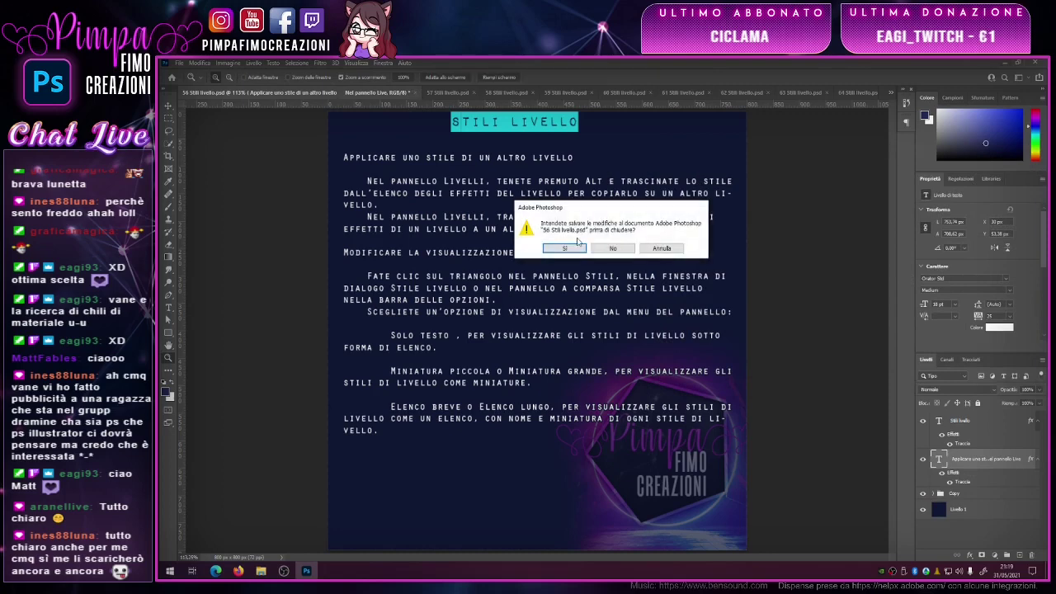
left_click(575, 251)
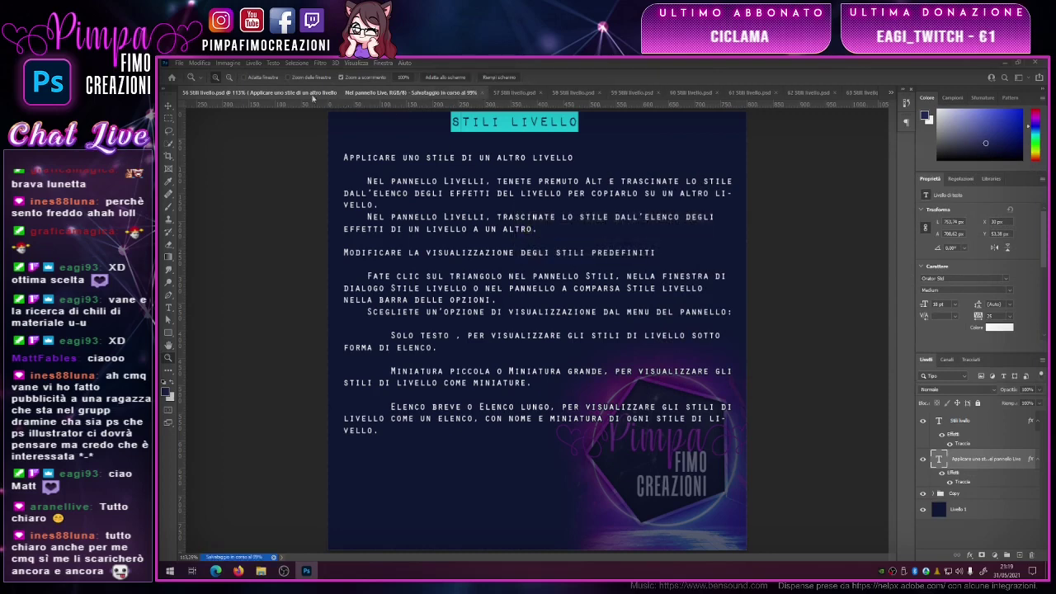
left_click(892, 95)
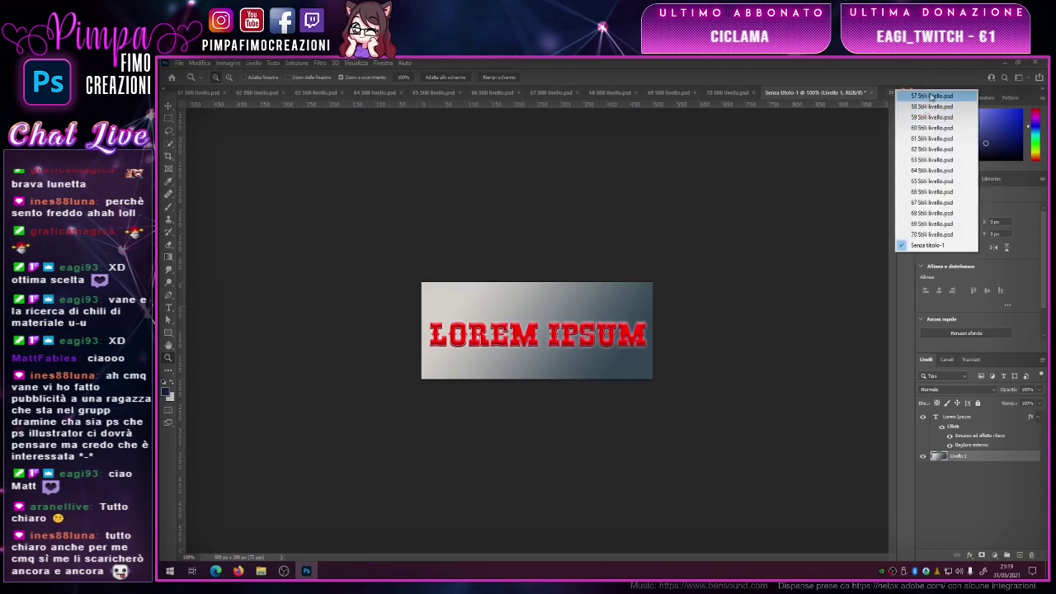
left_click(931, 97)
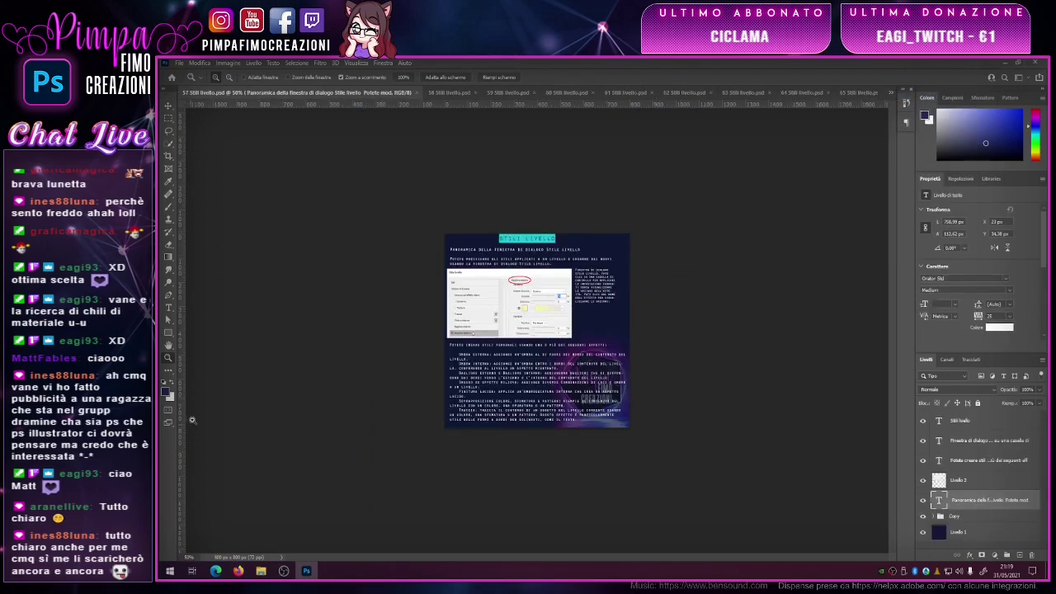
left_click(421, 274)
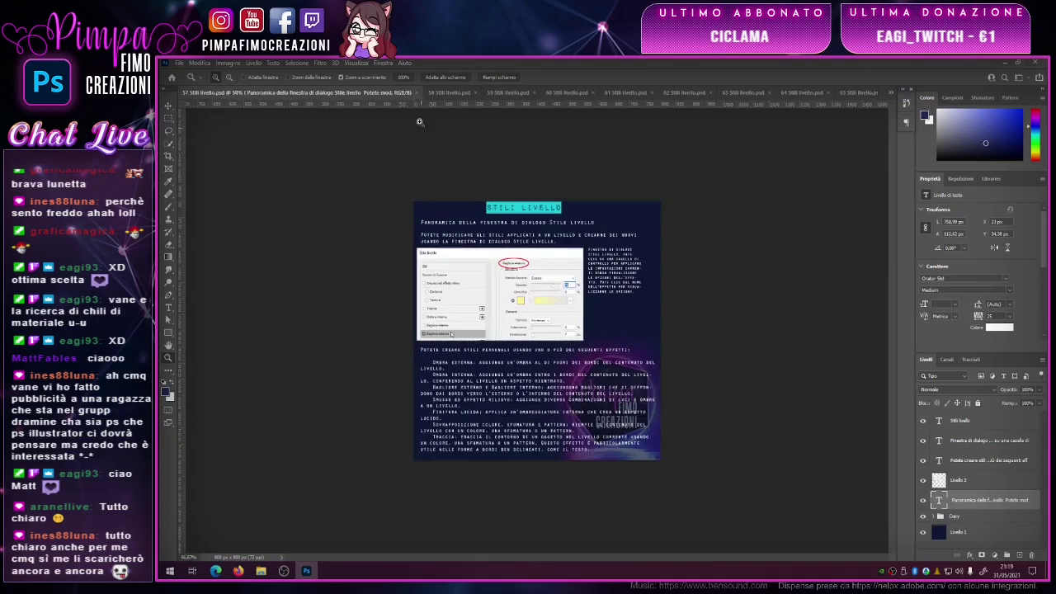
left_click(454, 79)
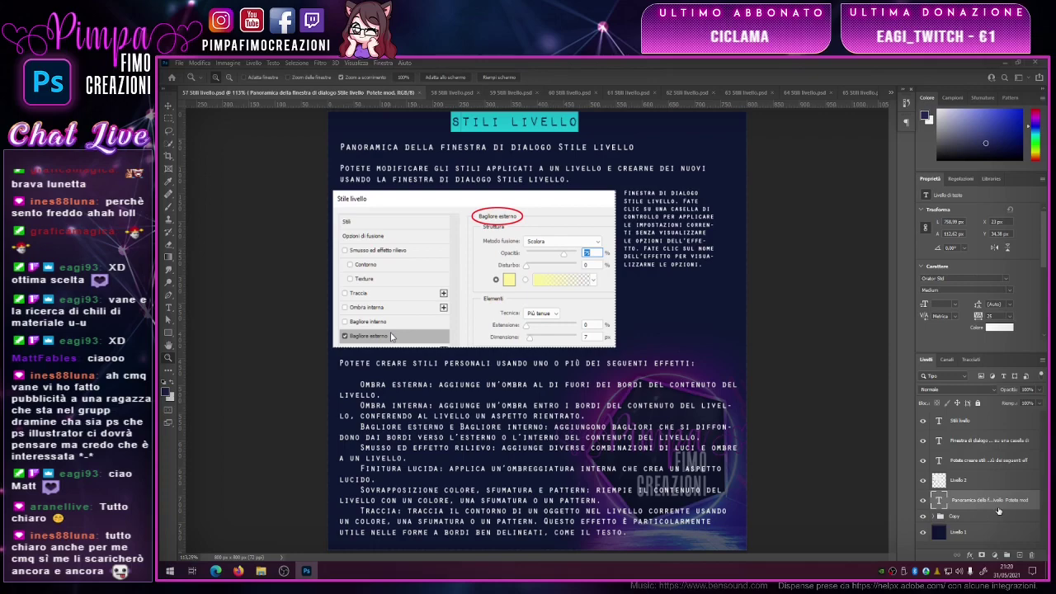
double_click(999, 511)
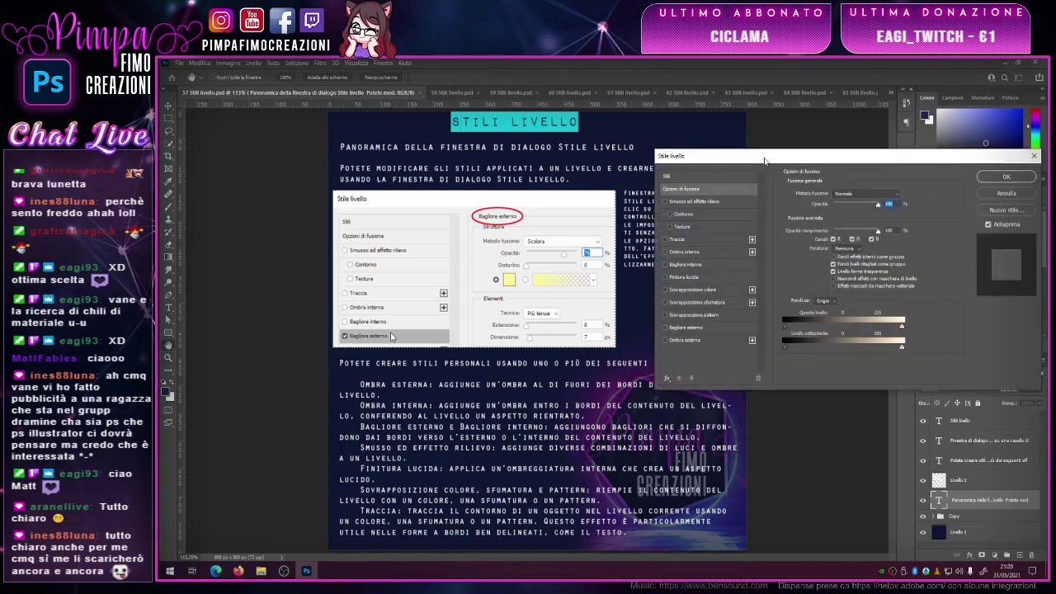
left_click_drag(765, 160, 734, 182)
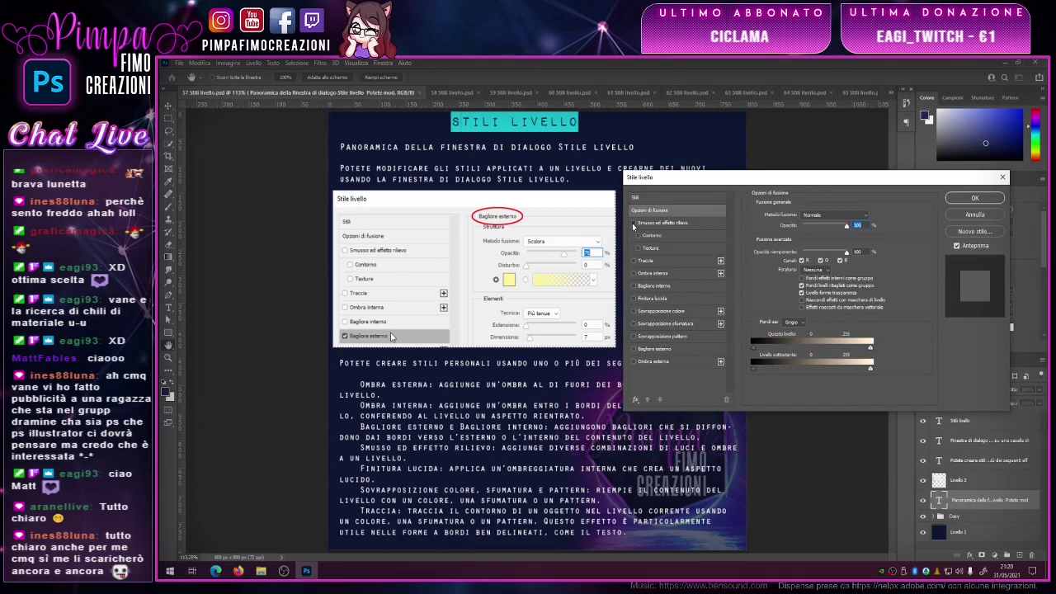
left_click(634, 224)
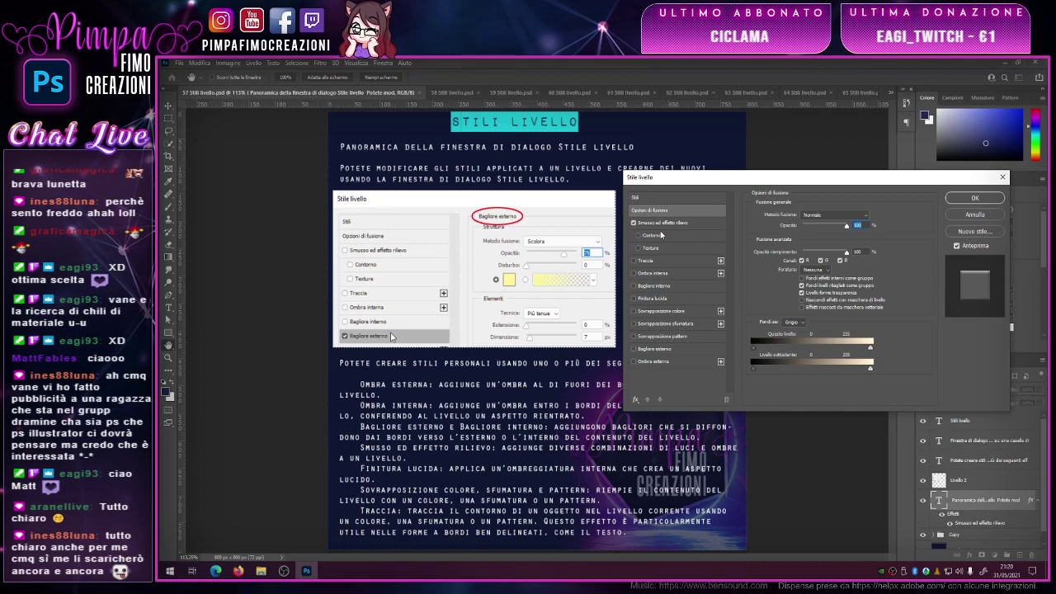
left_click(670, 224)
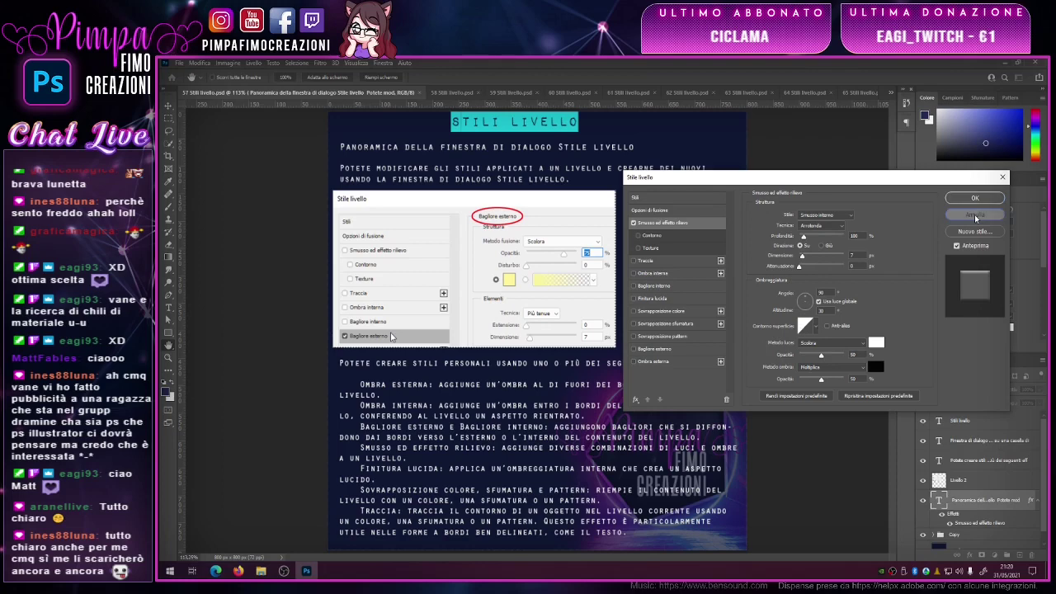
left_click(976, 215)
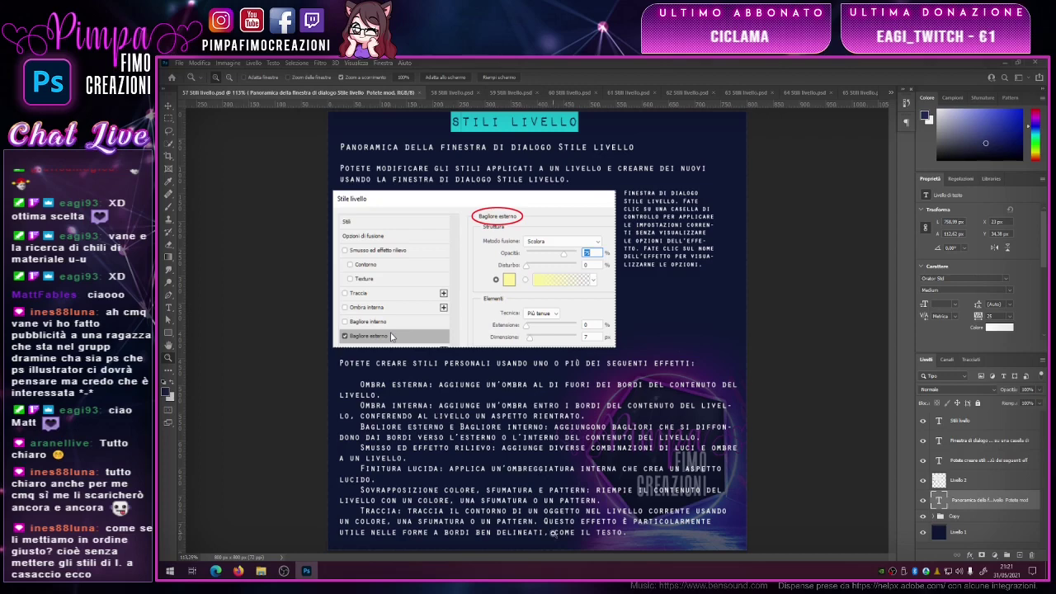
- In Senza titolo-1, clear the Lorem Ipsum layer style and enable Ombra interna
left_click(892, 94)
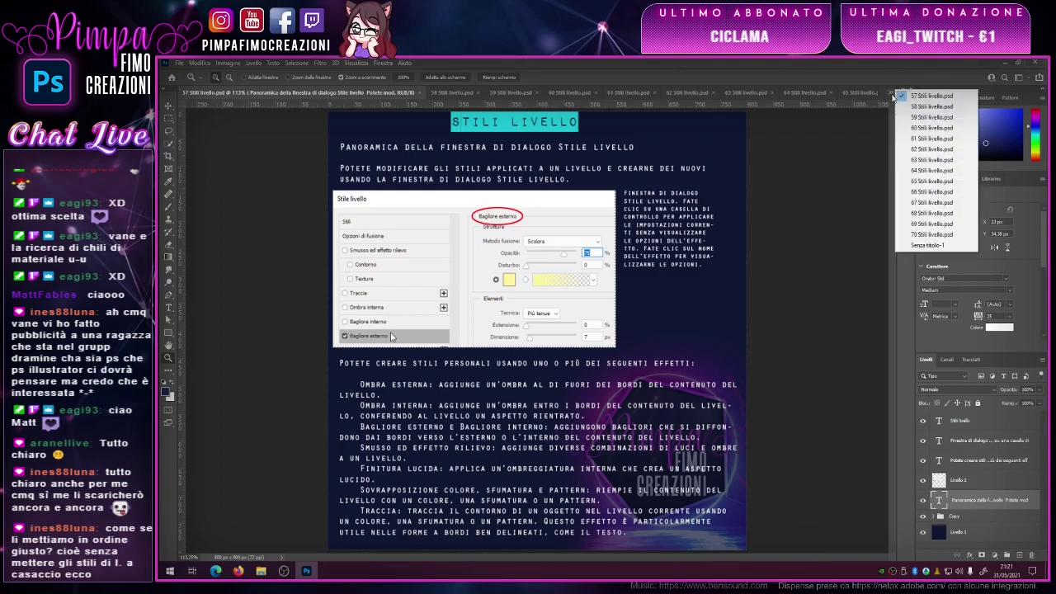
left_click(928, 245)
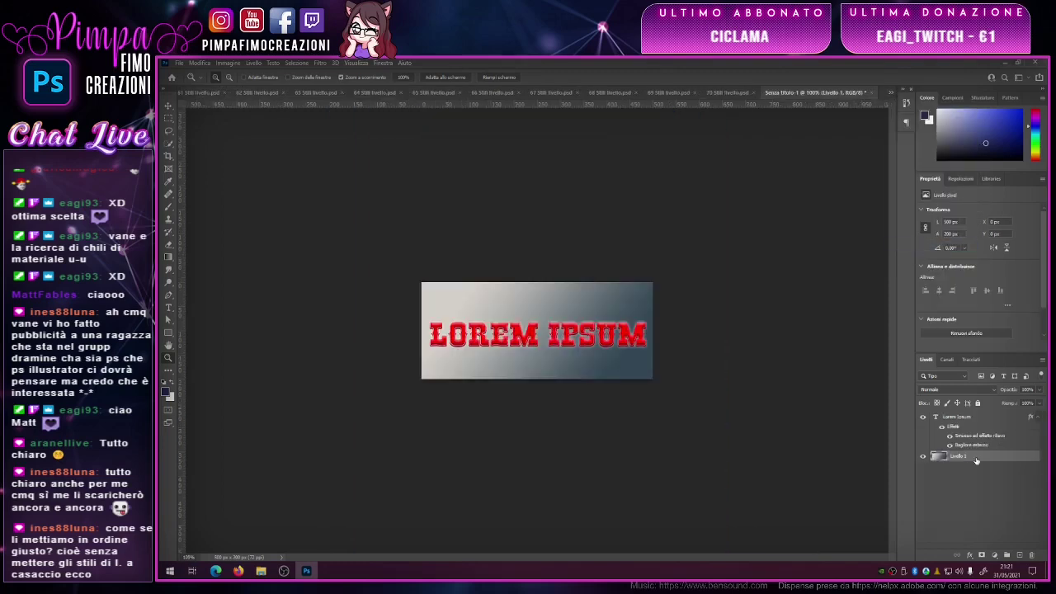
right_click(974, 417)
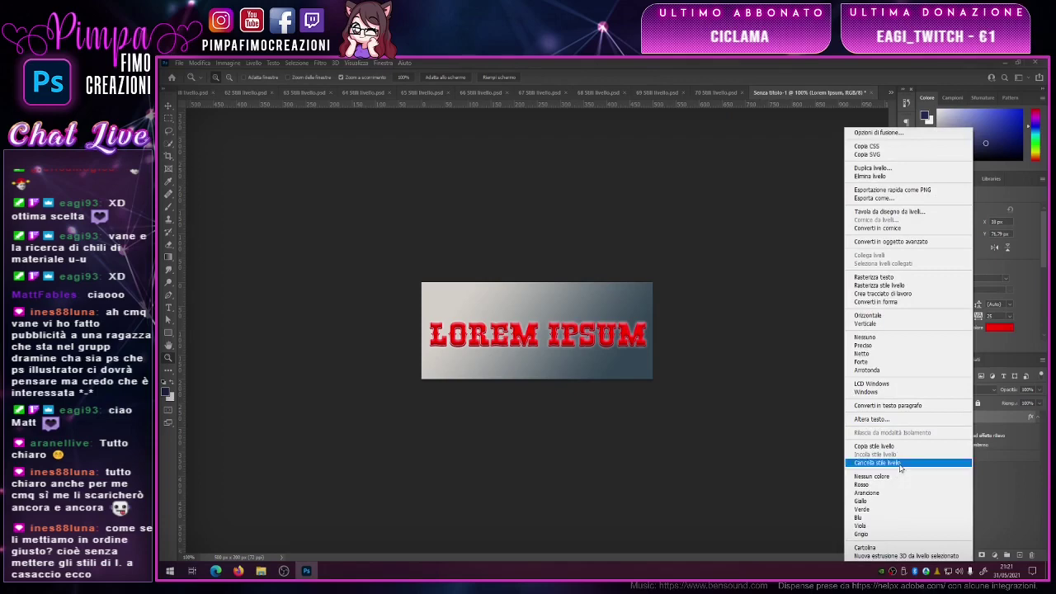
left_click(898, 464)
double_click(975, 419)
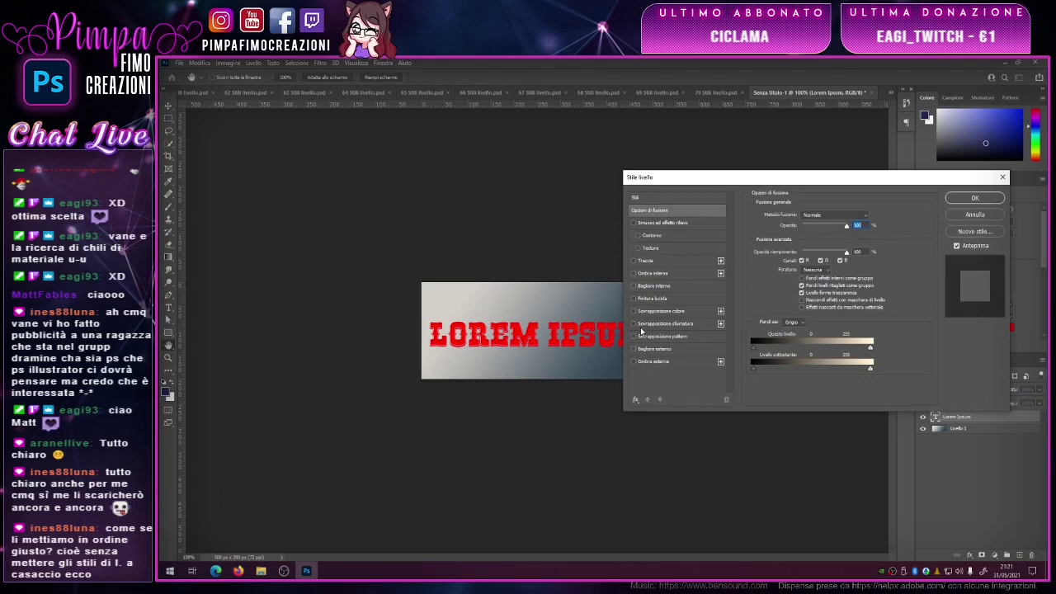
left_click(634, 273)
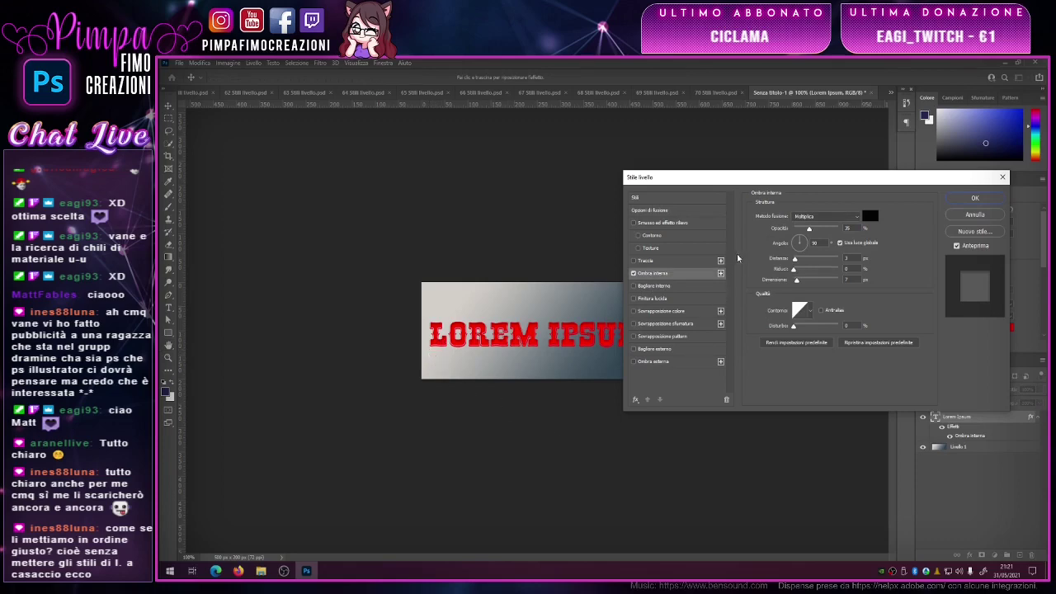
- Try inner shadow opacity 93%, distance 6 px and choke tweaks, then cancel
left_click_drag(809, 230, 836, 230)
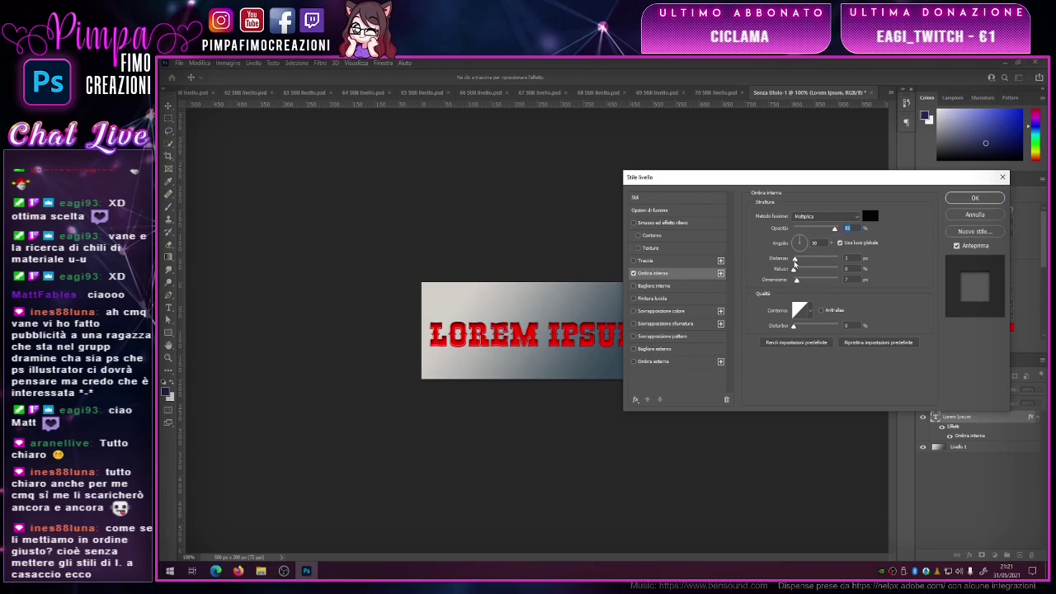
mouse_move(795, 259)
left_mouse_down()
mouse_move(805, 264)
mouse_move(796, 262)
left_mouse_up()
left_click(796, 272)
left_click_drag(795, 272, 798, 280)
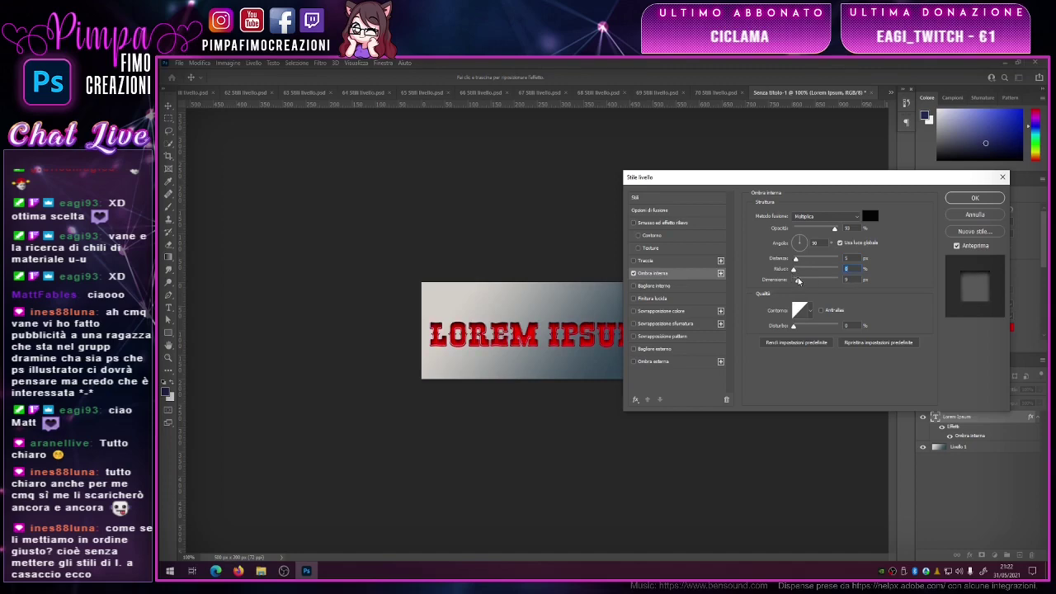
left_click(974, 215)
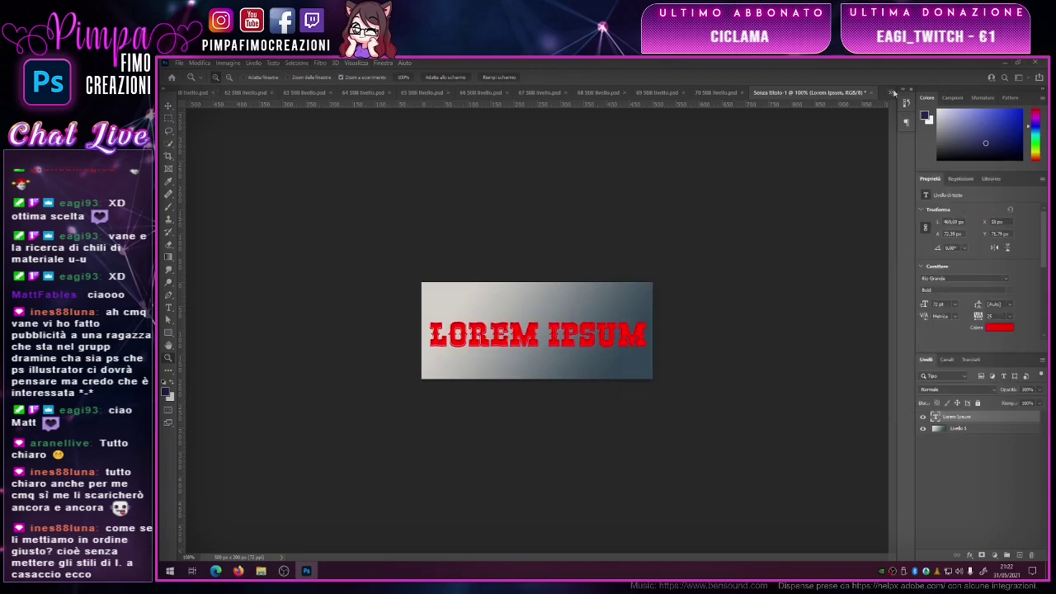
left_click(894, 92)
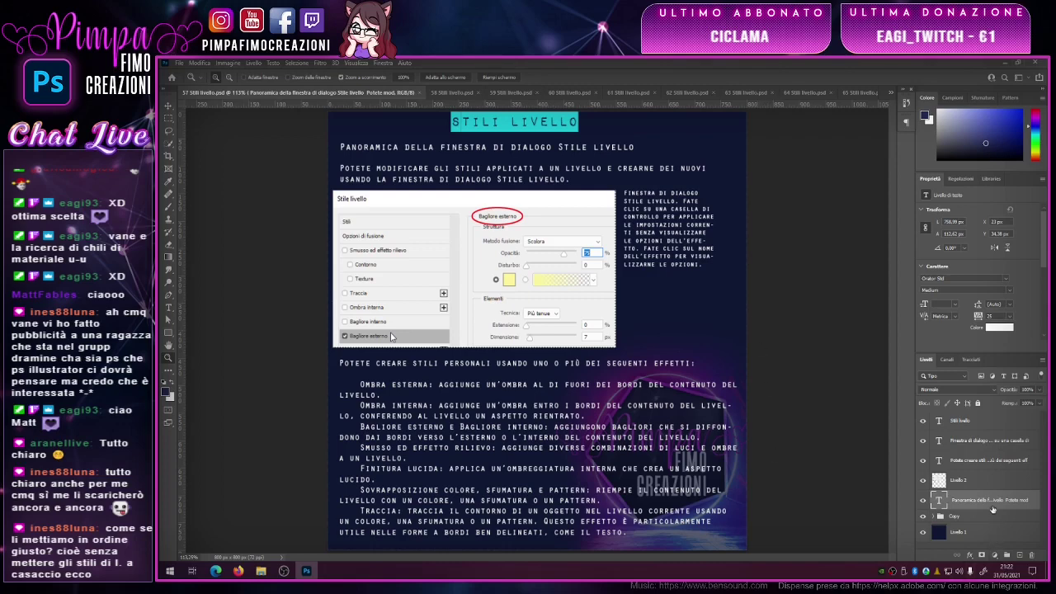
- Open the Stile livello dialog for the Panoramica overview text layer
double_click(992, 502)
key("Return")
double_click(989, 508)
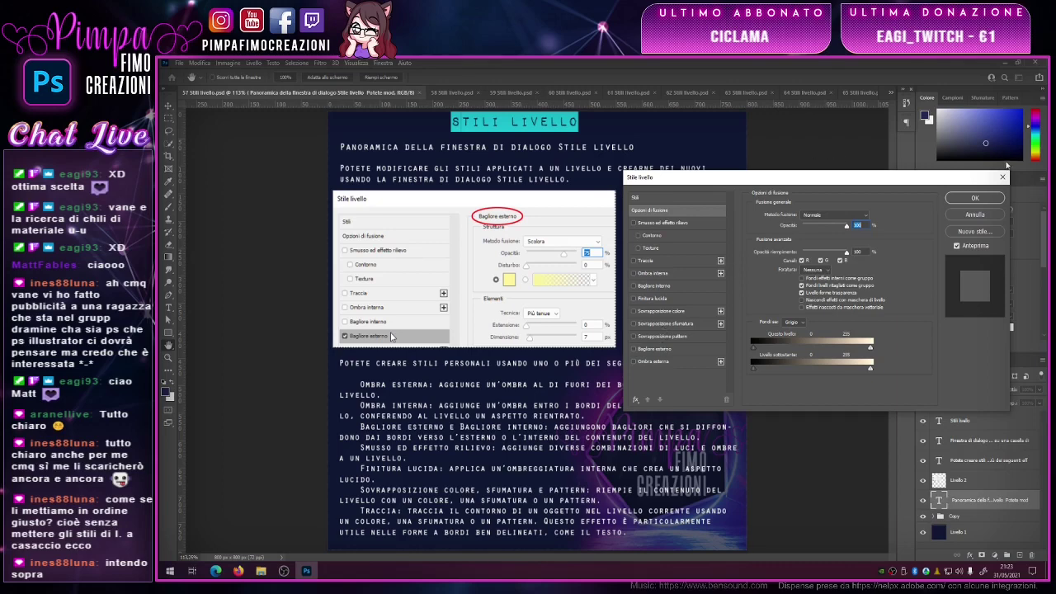
- Cancel the Stile livello dialog unchanged and switch to the Move tool (V)
left_click(1003, 176)
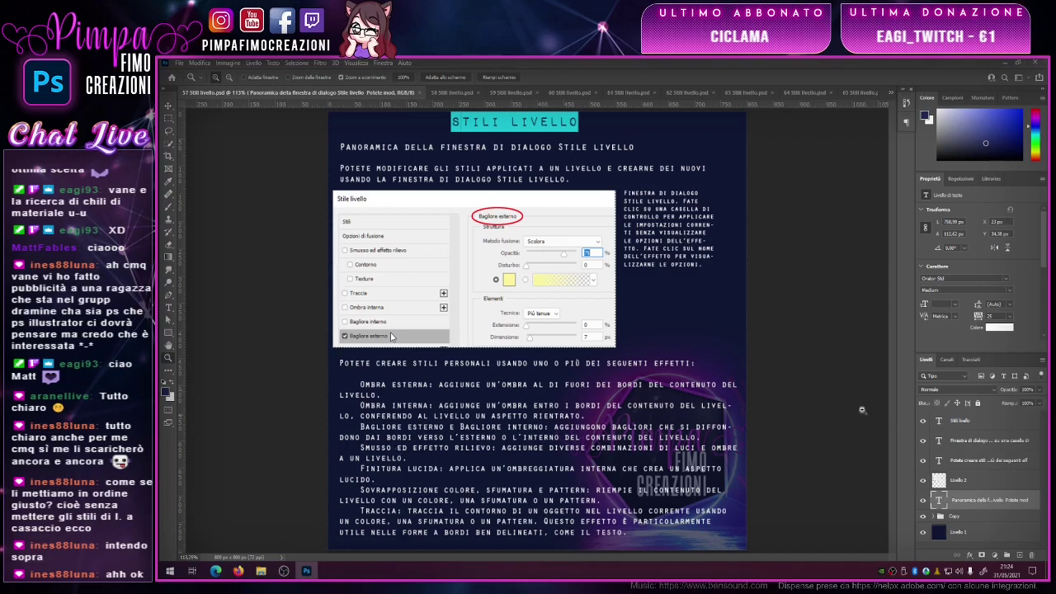
key("v")
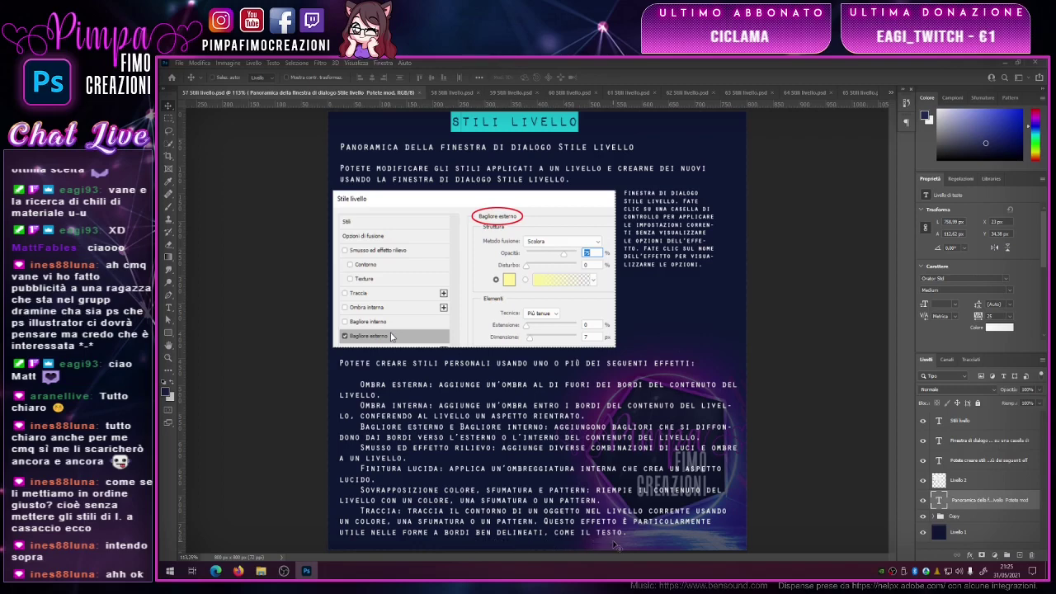
- Add a Traccia stroke to the overview text layer and Alt-drag it onto the other text layers
double_click(958, 506)
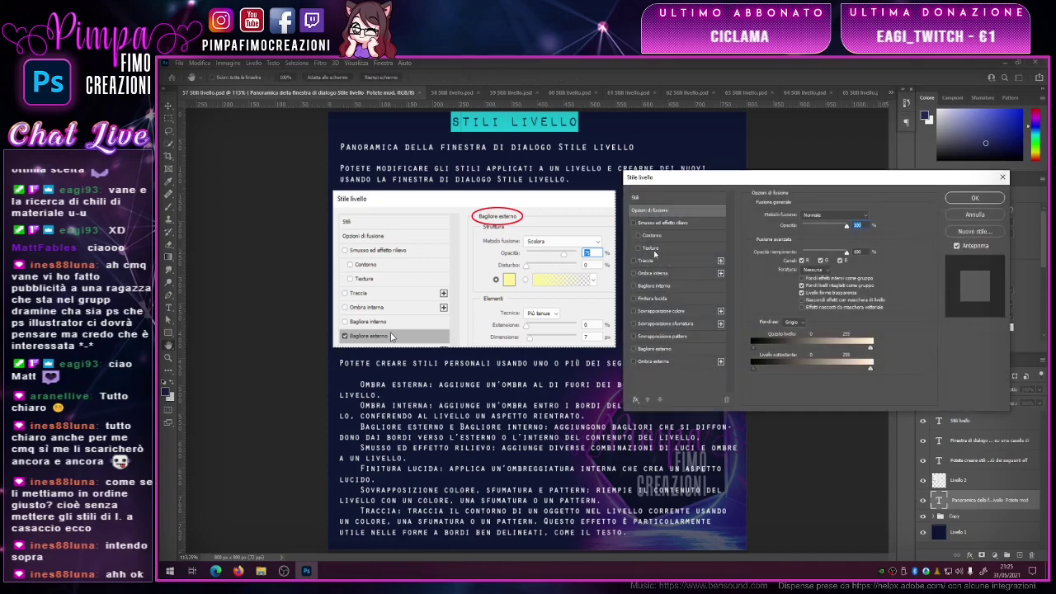
left_click(649, 262)
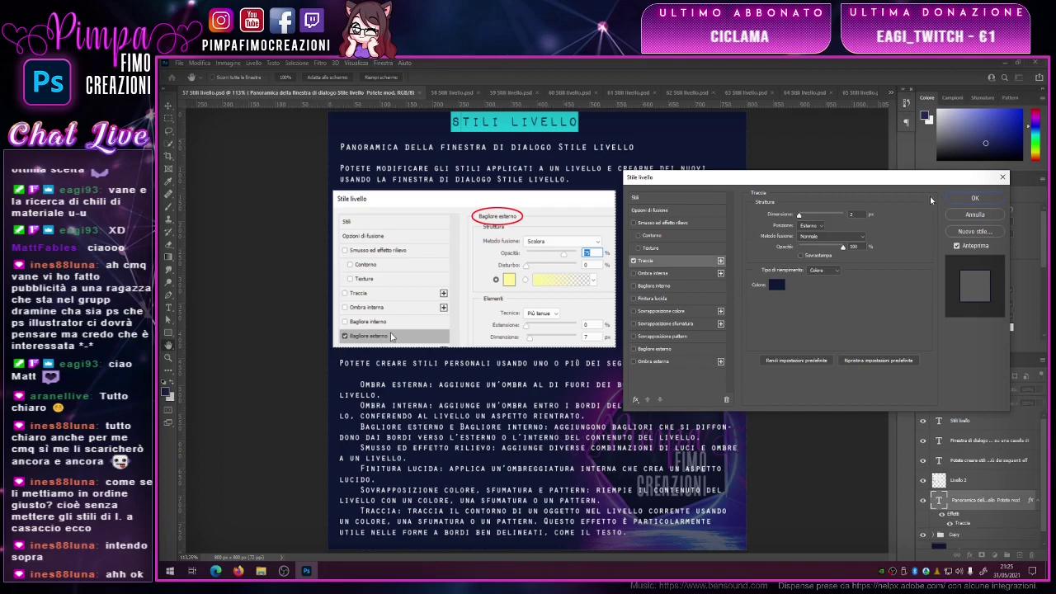
left_click(978, 199)
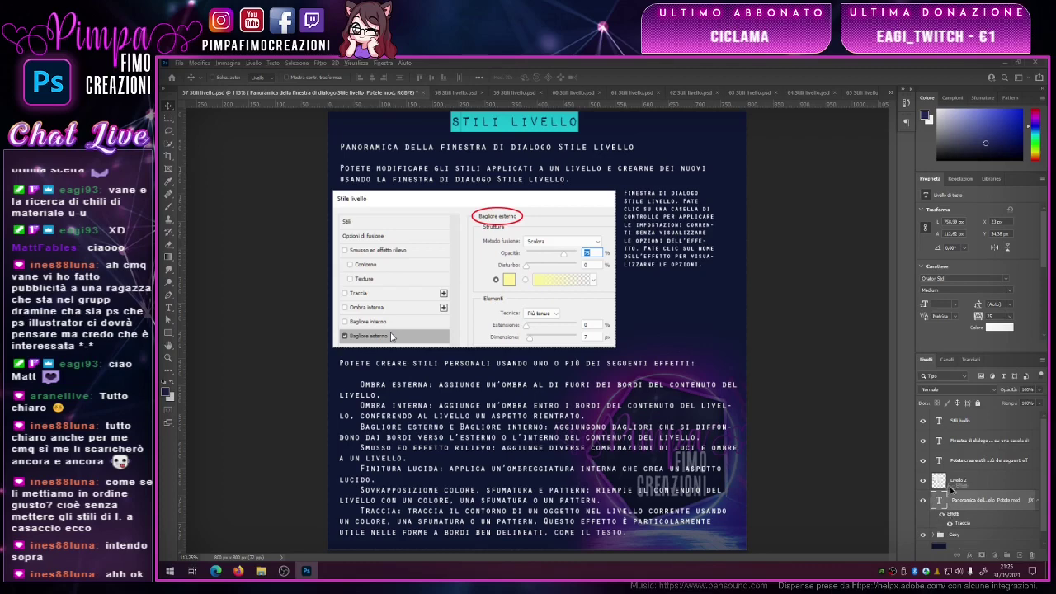
mouse_move(945, 513)
left_mouse_down()
mouse_move(951, 437)
mouse_move(957, 478)
left_mouse_up()
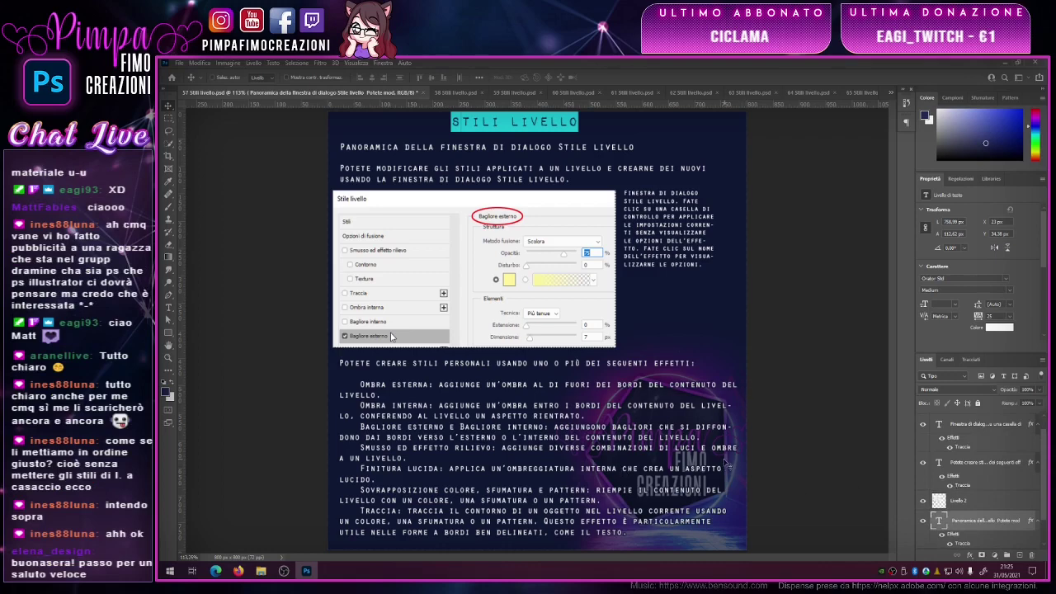
- Close 57 Stili livello, switch to 58 Stili livello.psd and fit the page to the screen
key("ctrl")
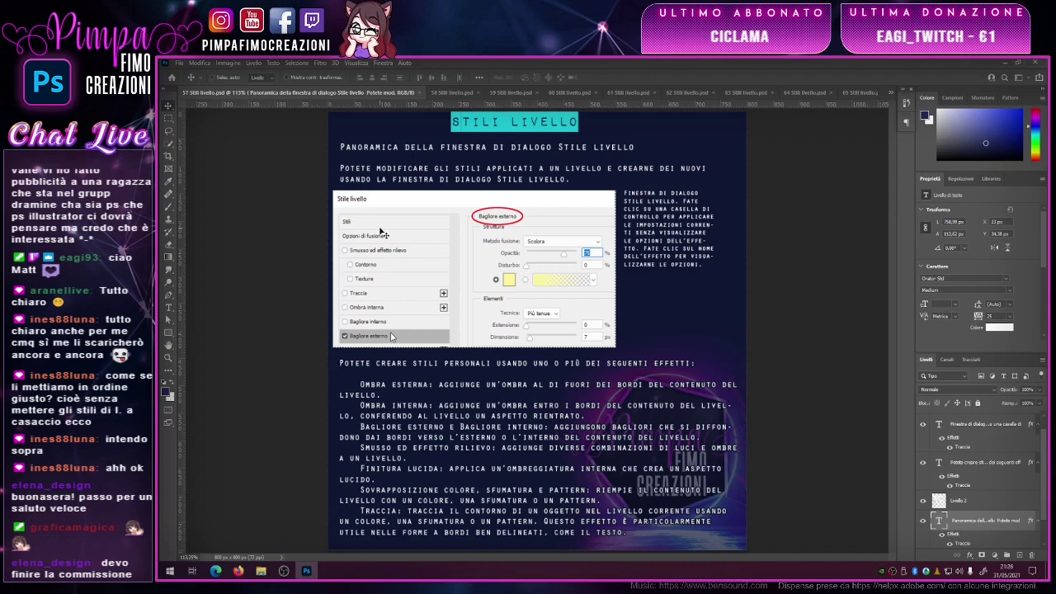
left_click(423, 96)
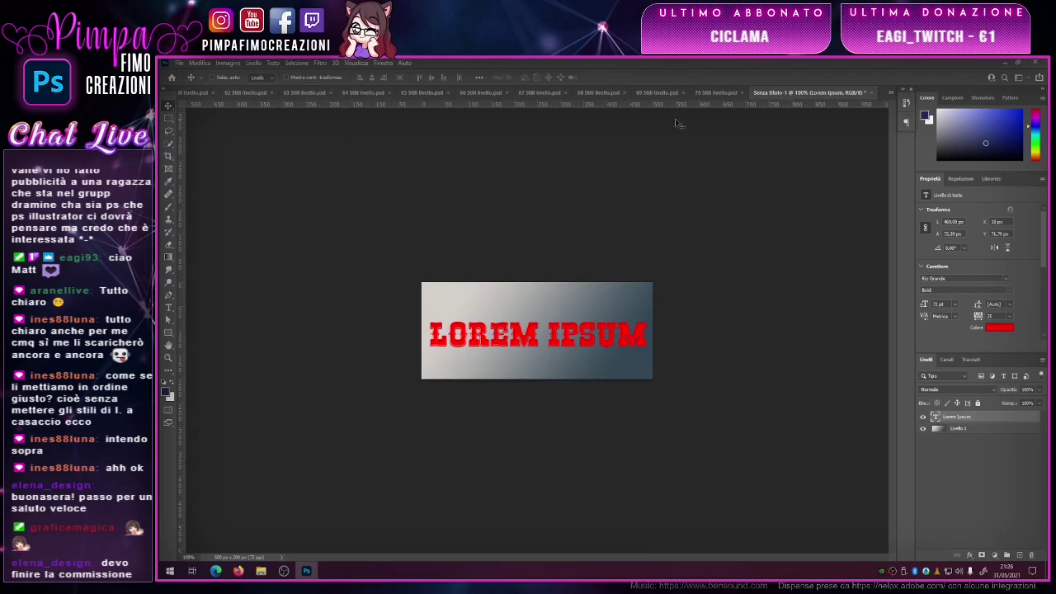
left_click(891, 94)
left_click(931, 96)
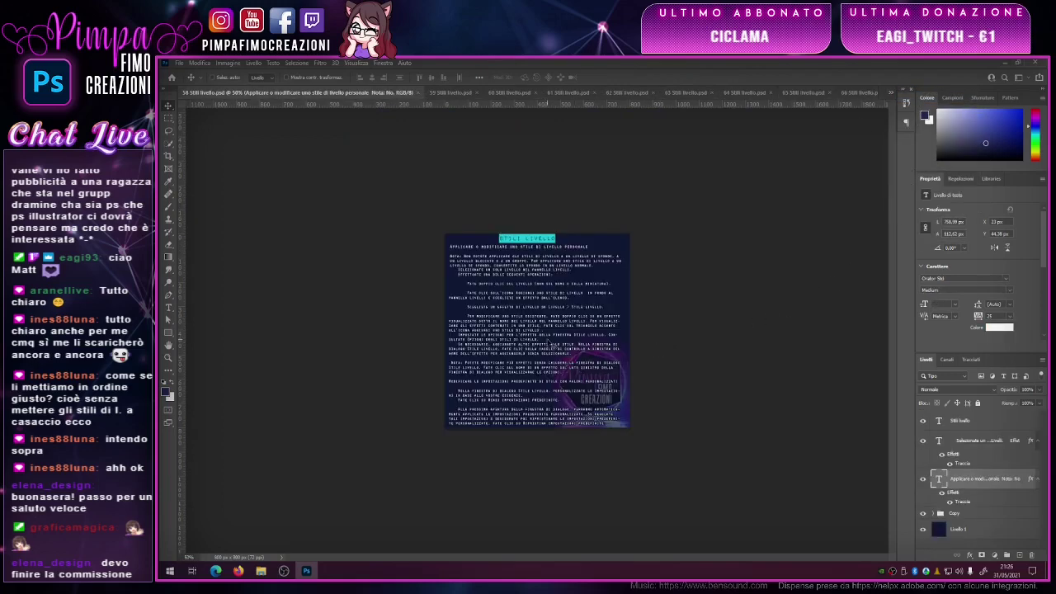
left_click(167, 357)
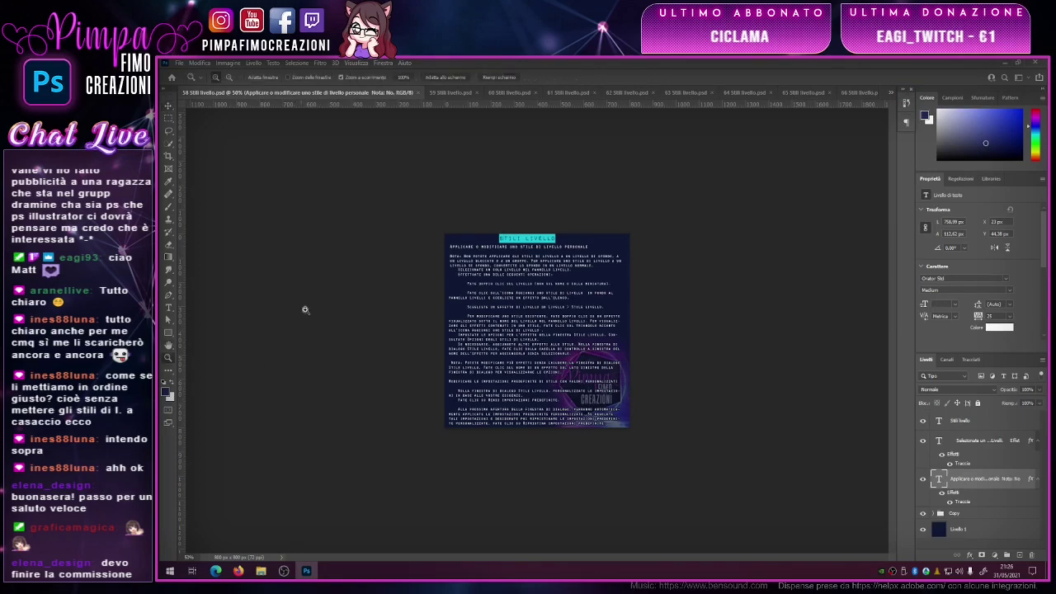
left_click(464, 80)
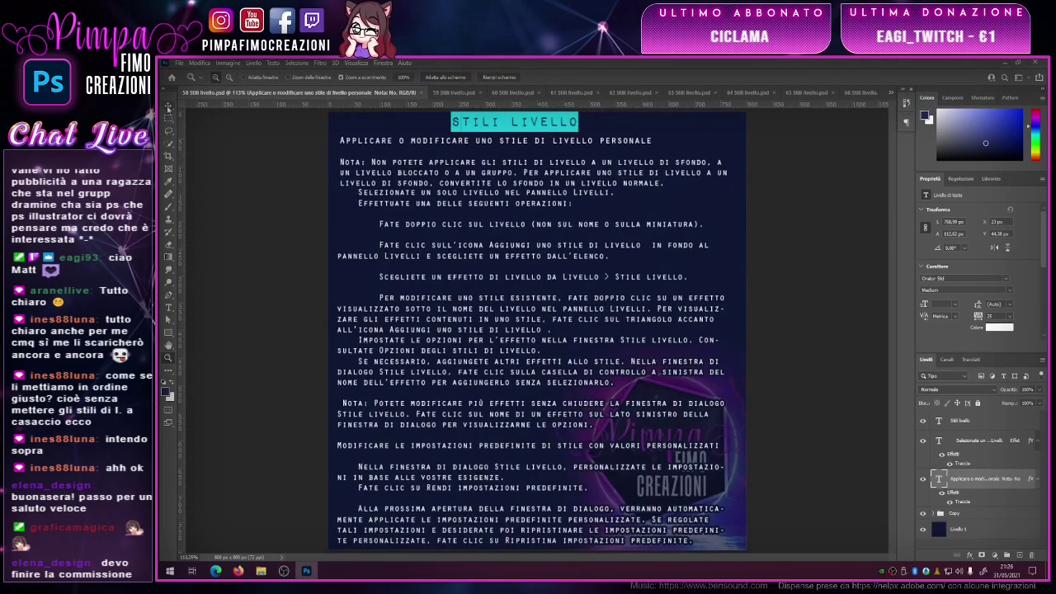
left_click(168, 106)
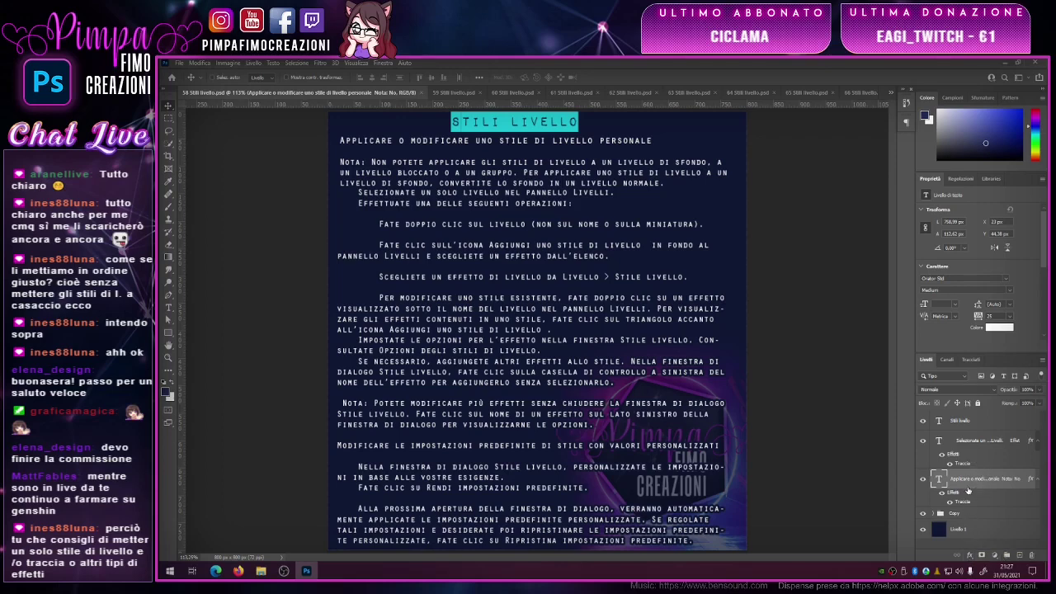
left_click(981, 554)
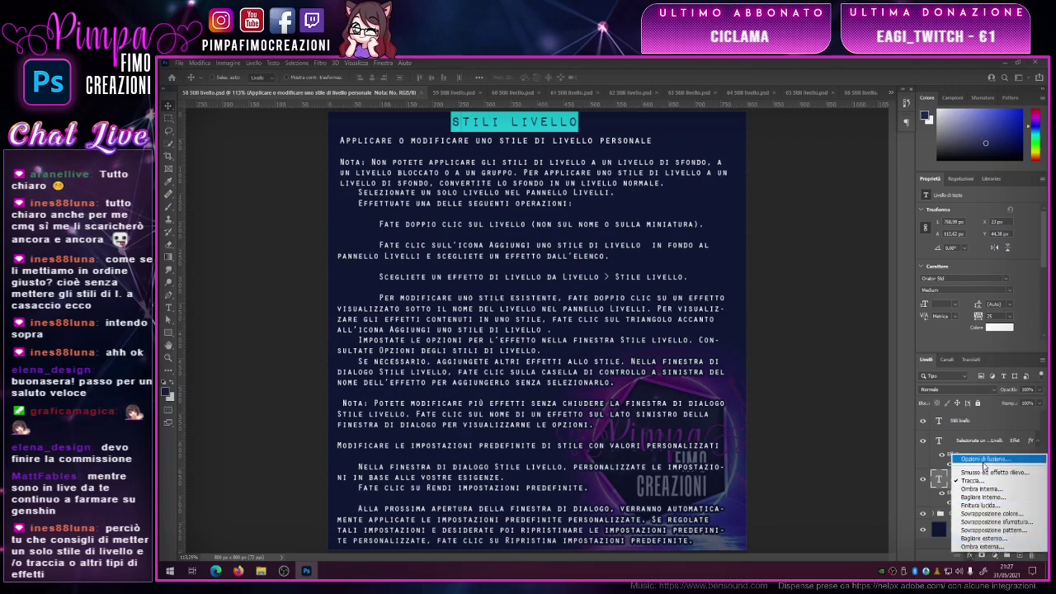
left_click(975, 517)
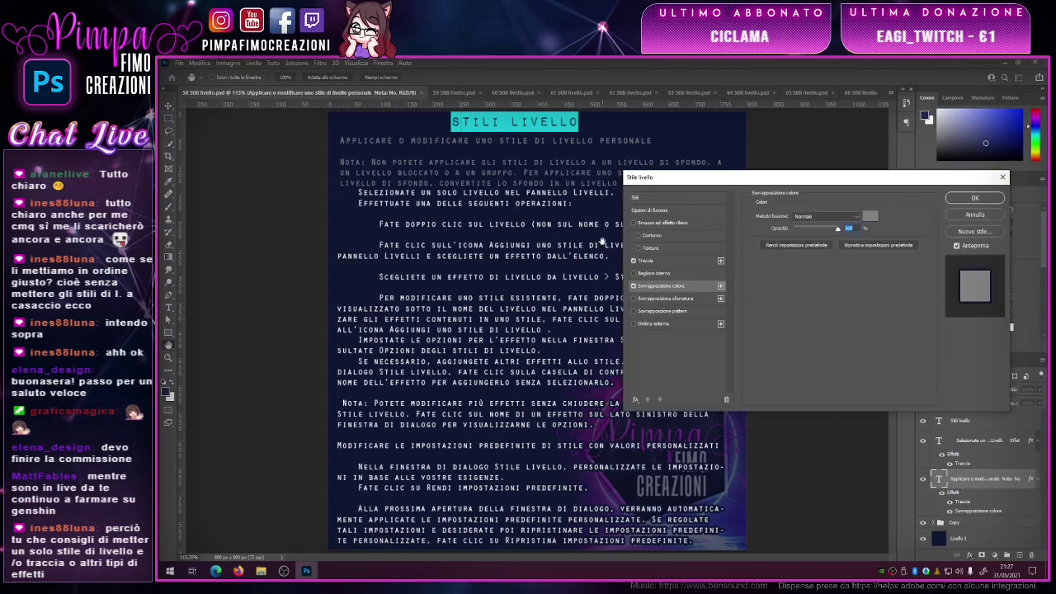
left_click(979, 216)
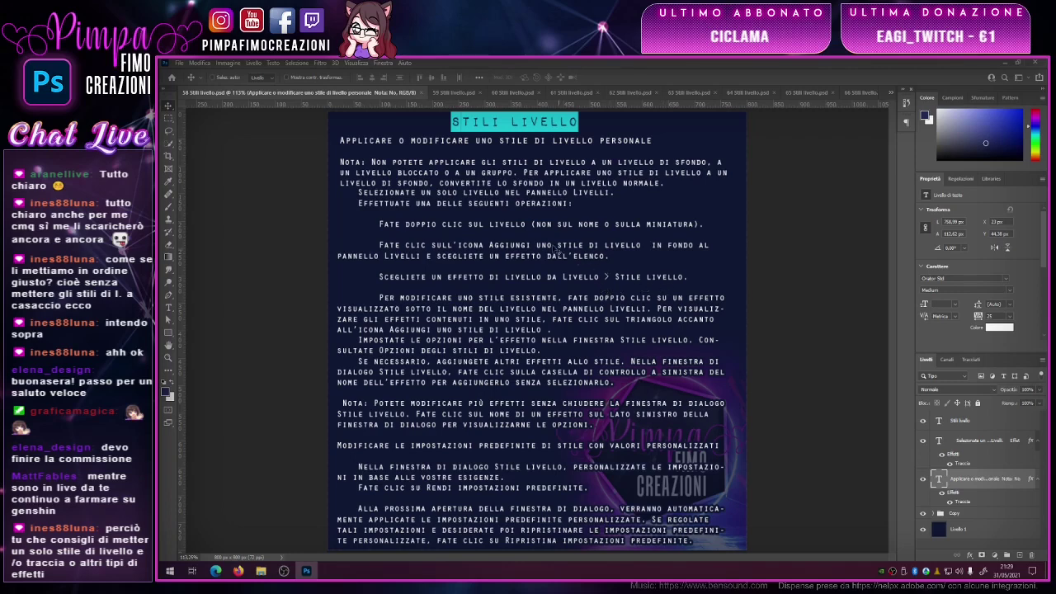
- Switch to the LOREM IPSUM document and open the Lorem Ipsum layer's style settings
left_click(254, 64)
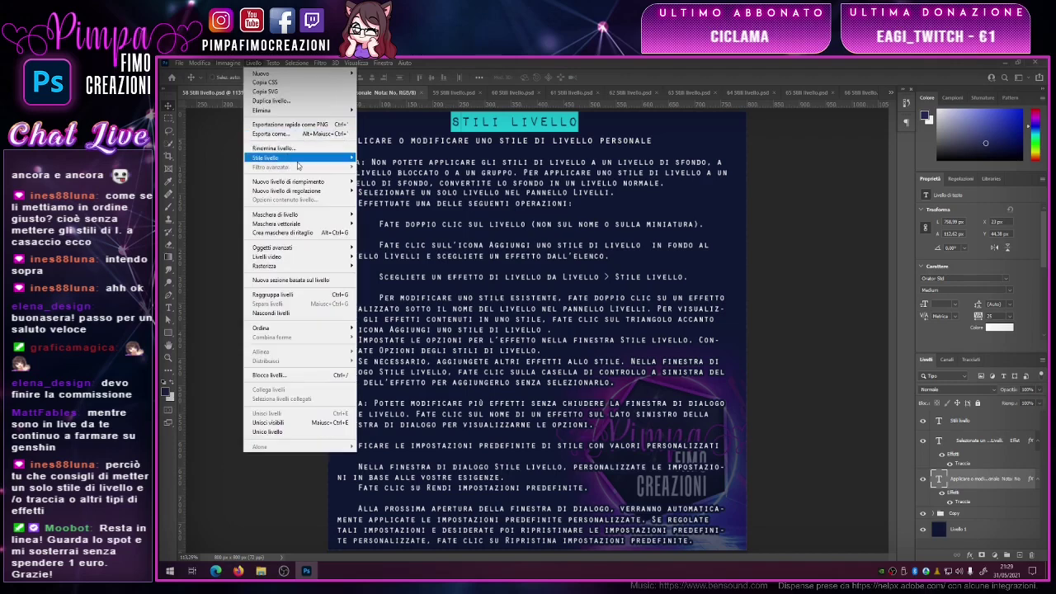
mouse_move(266, 157)
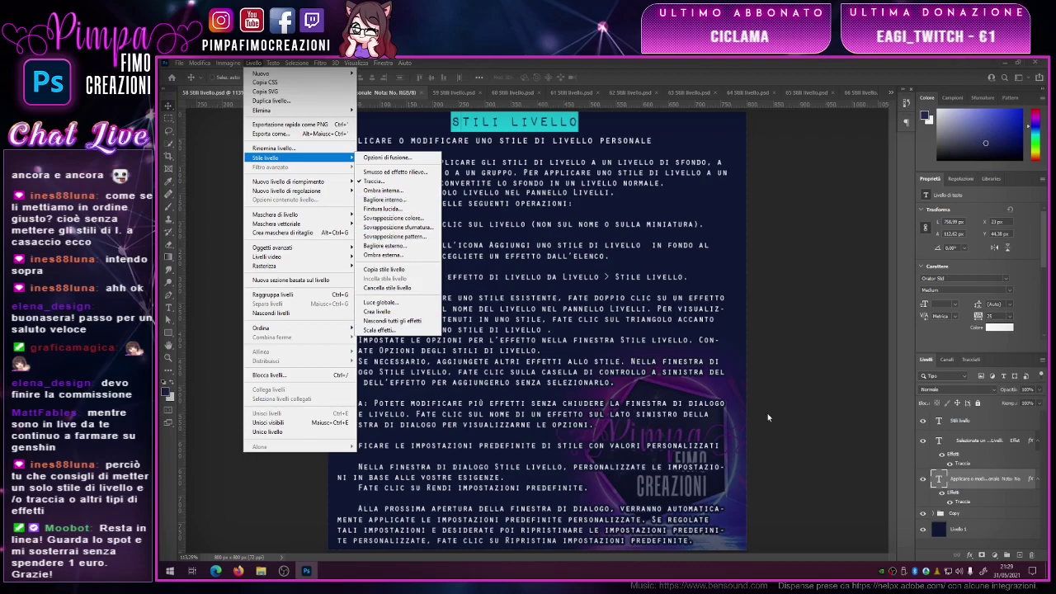
left_click(1001, 480)
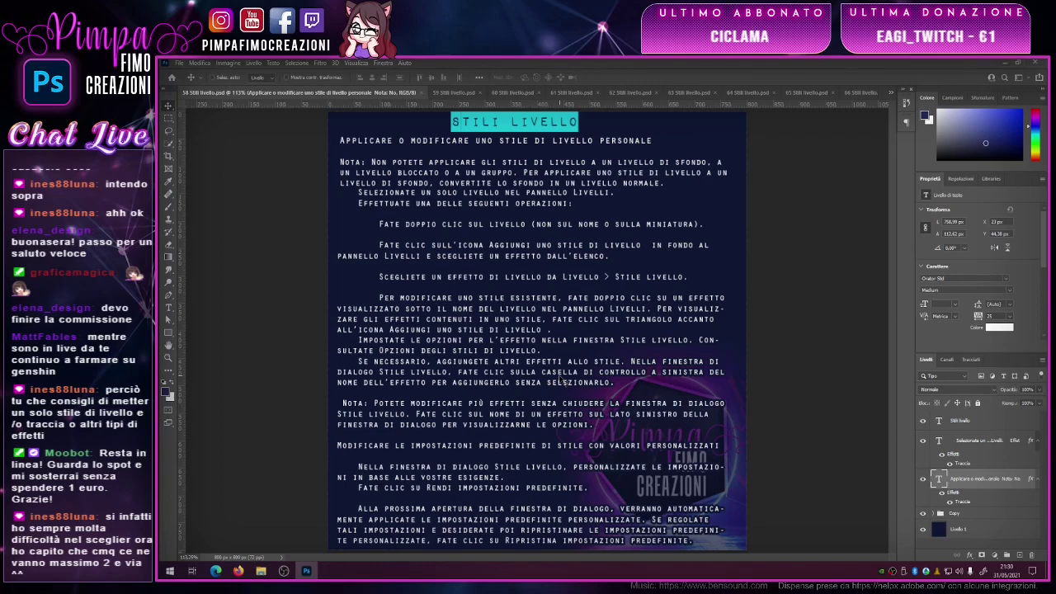
left_click(888, 96)
left_click(933, 239)
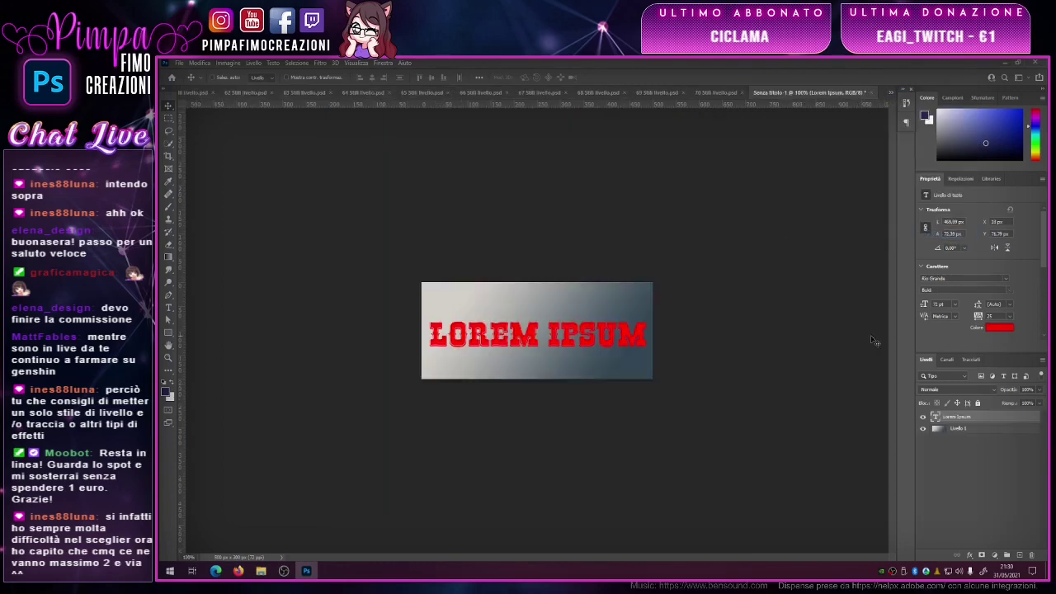
double_click(975, 420)
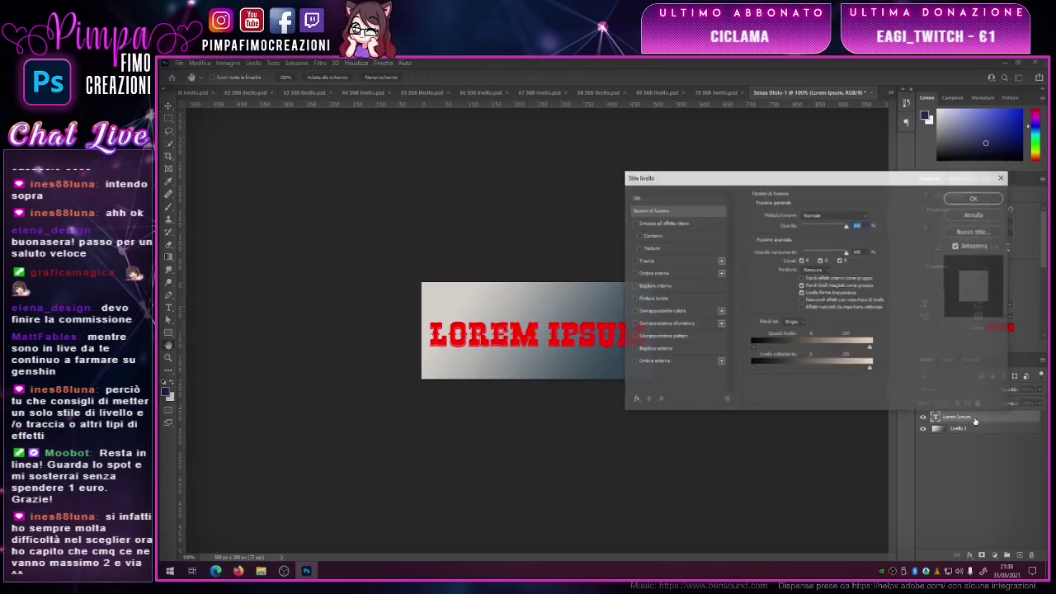
- Preview the rainbow gradient, cyan glow, pink bevel and red preset styles on the text
left_click(667, 199)
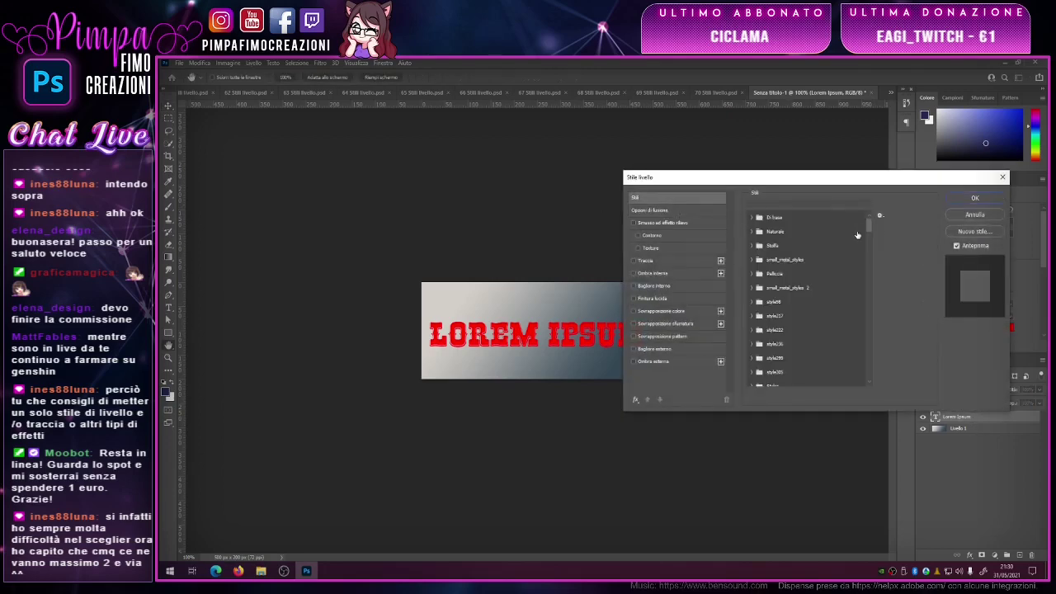
left_click_drag(869, 223, 868, 376)
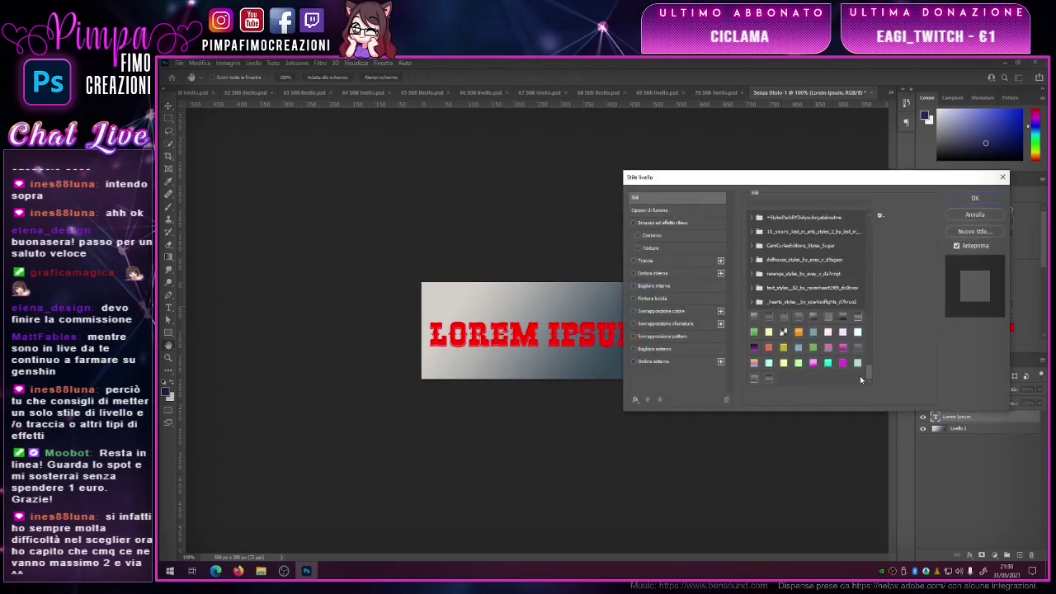
left_click(755, 365)
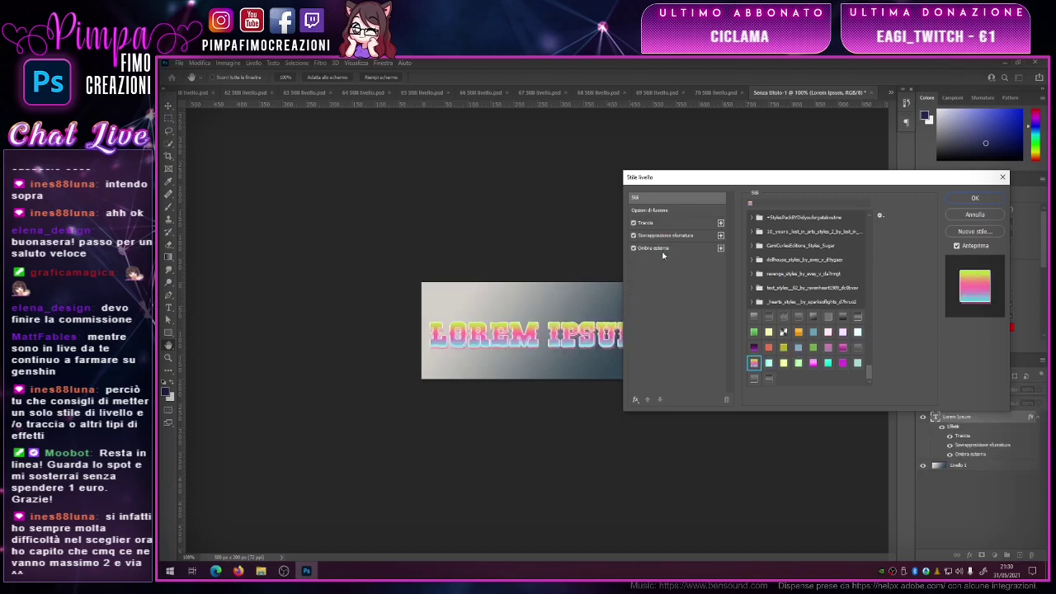
left_click(770, 364)
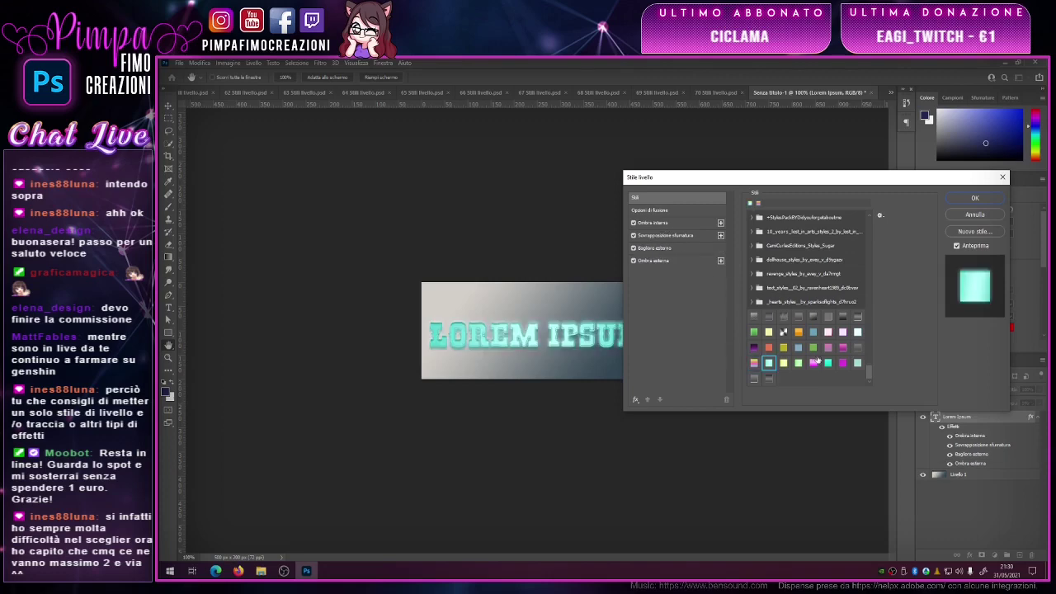
left_click(842, 332)
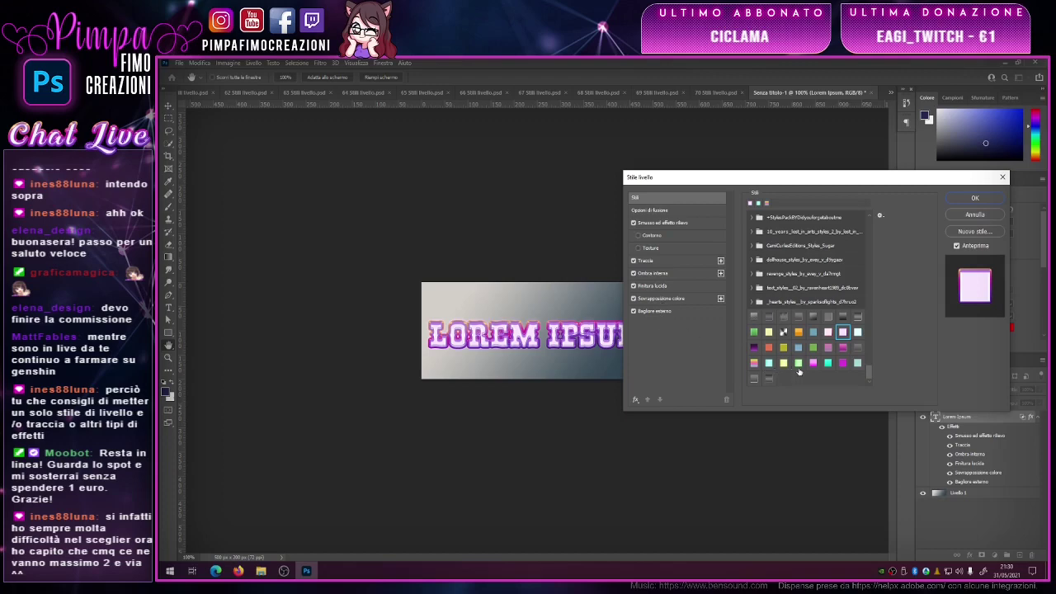
left_click(857, 347)
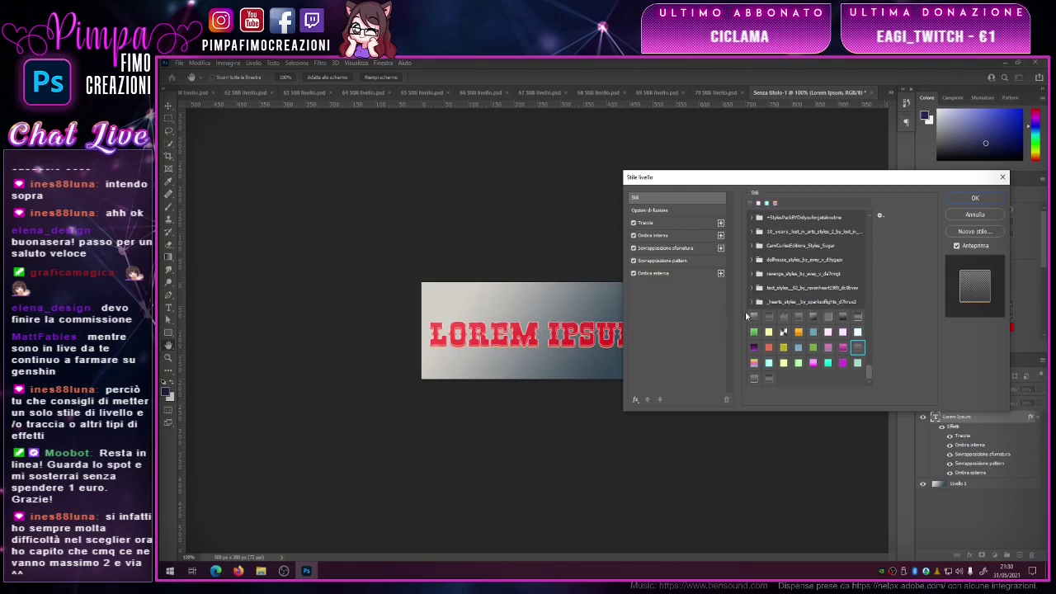
- Preview the pink textured preset from the Styles (6) group on the text
scroll(797, 295, "up", 2)
scroll(778, 283, "up", 2)
scroll(775, 283, "up", 1)
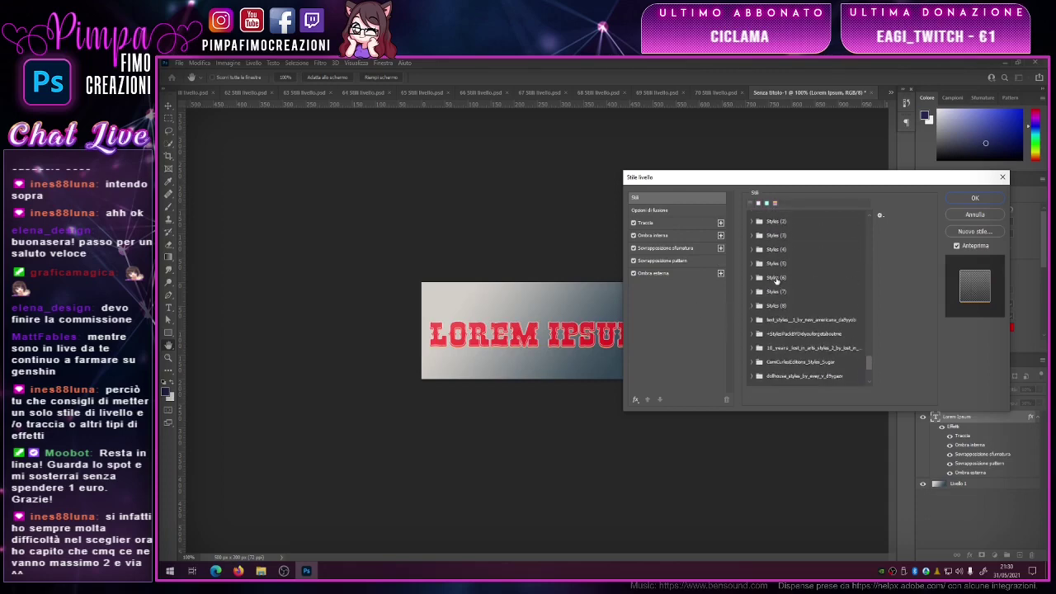
left_click(753, 278)
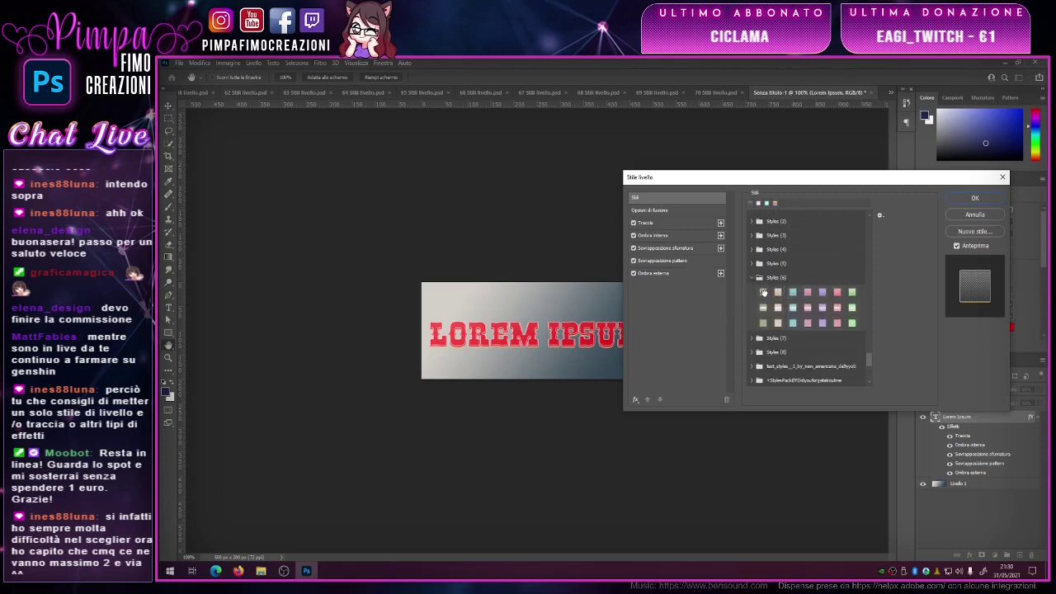
left_click(763, 293)
left_click(807, 292)
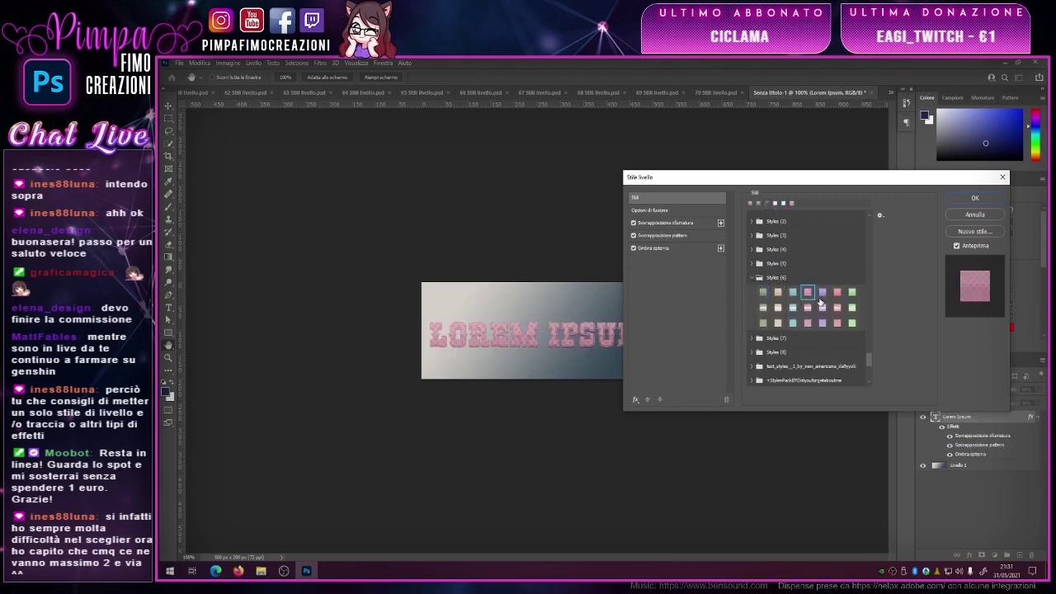
- Preview the green beveled Styles (2) preset, then close the dialog discarding all styles
scroll(792, 304, "up", 2)
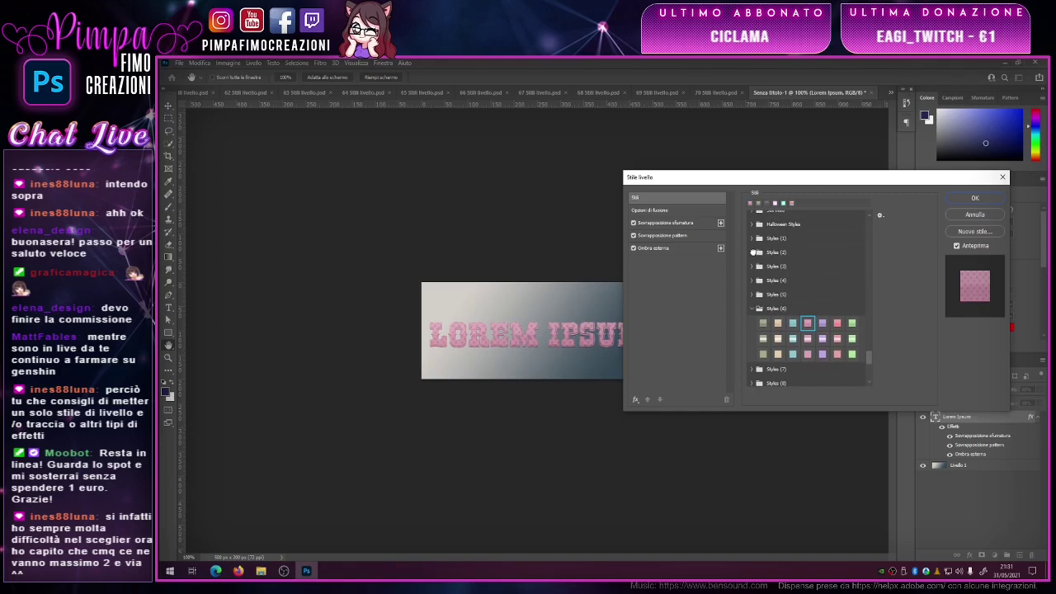
left_click(753, 252)
left_click(777, 267)
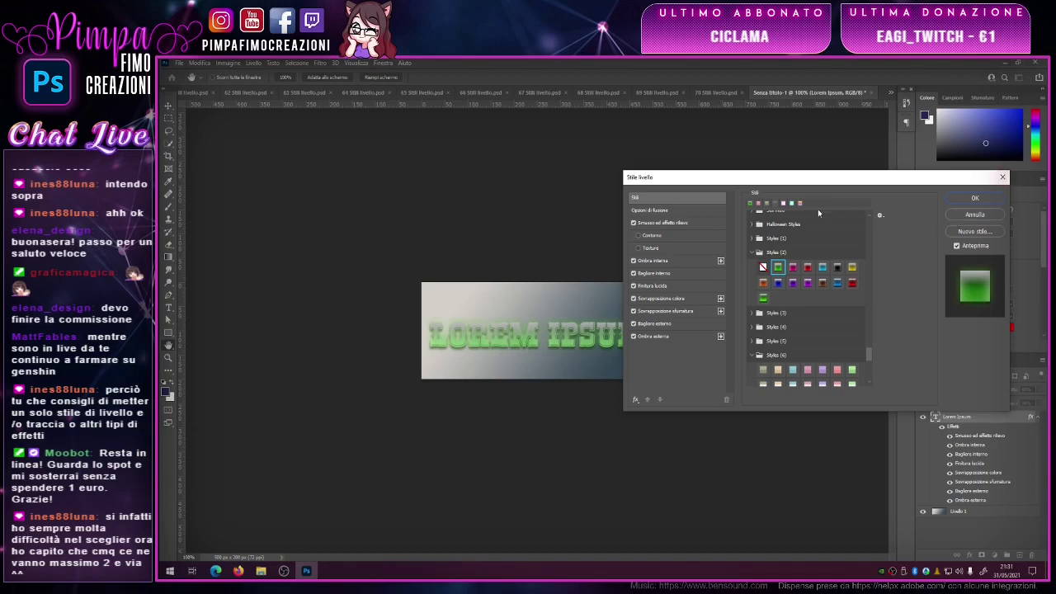
left_click(1004, 178)
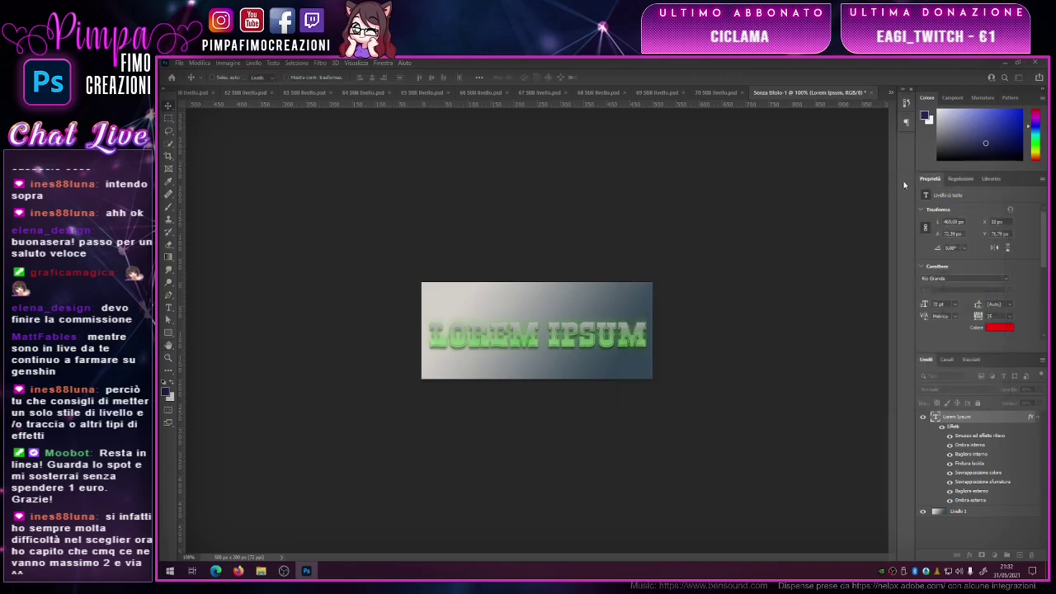
- Bring back the 58 Stili livello.psd slide from the tab overflow list
left_click(890, 93)
left_click(930, 97)
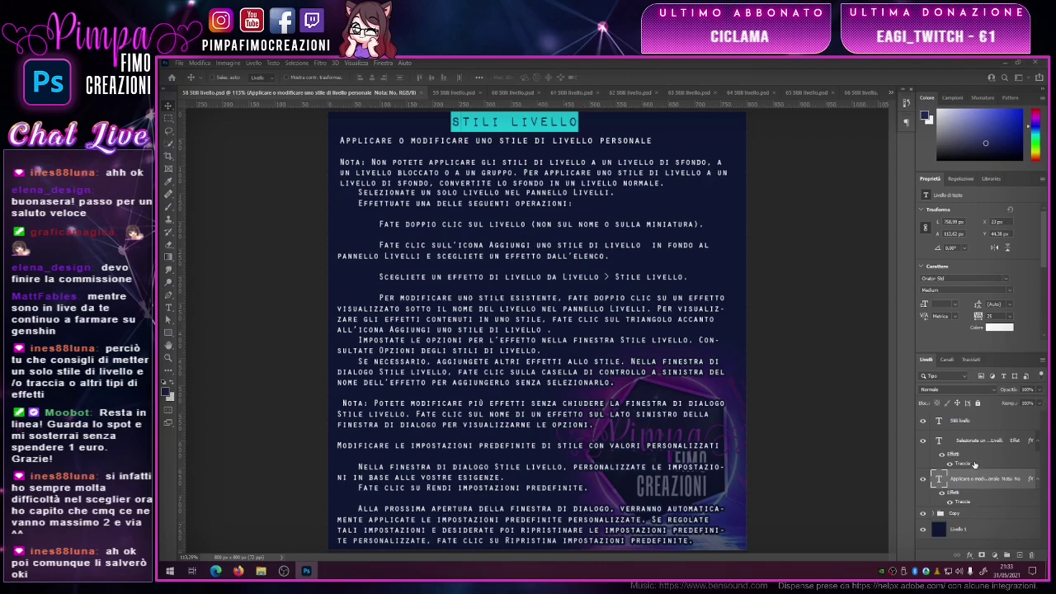
double_click(975, 465)
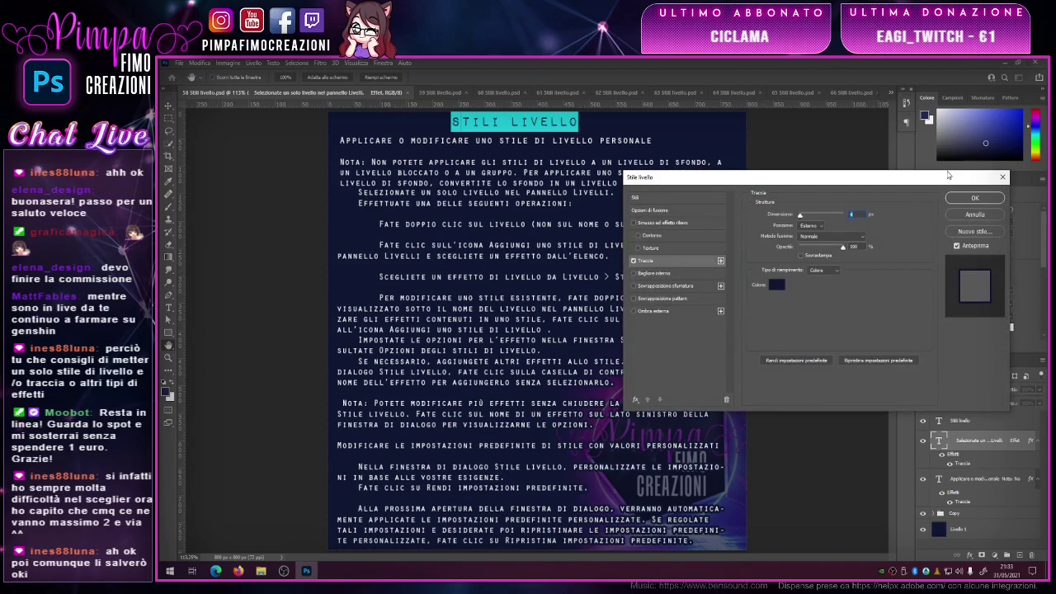
left_click(1003, 176)
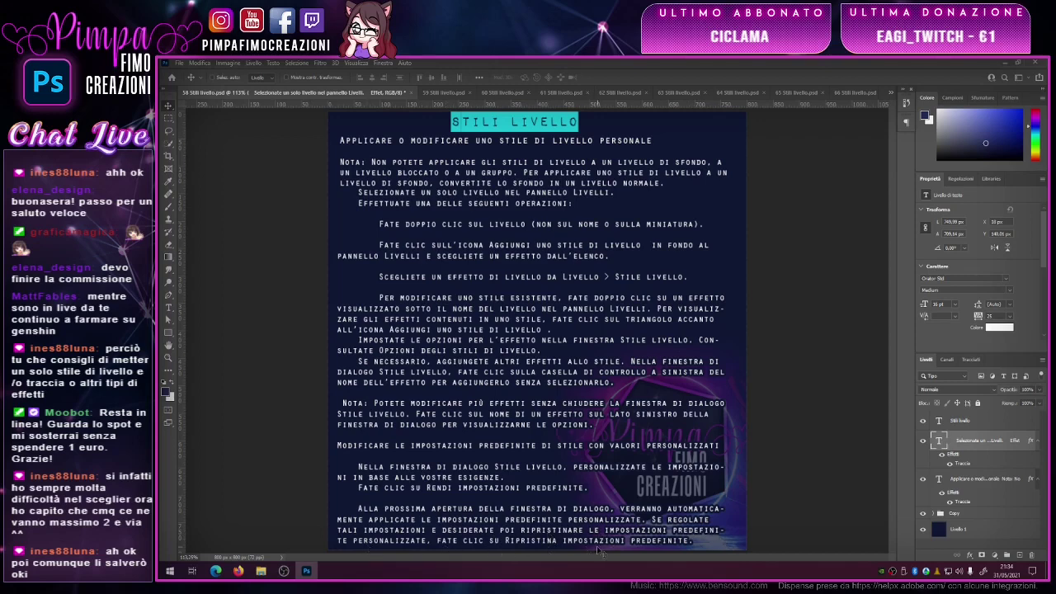
left_click(989, 424)
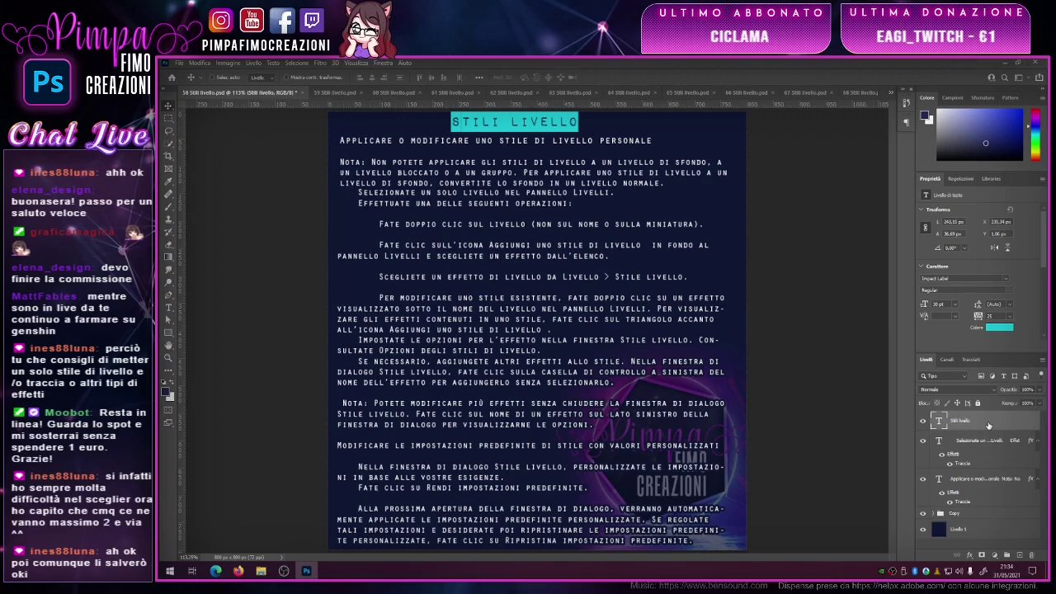
double_click(988, 424)
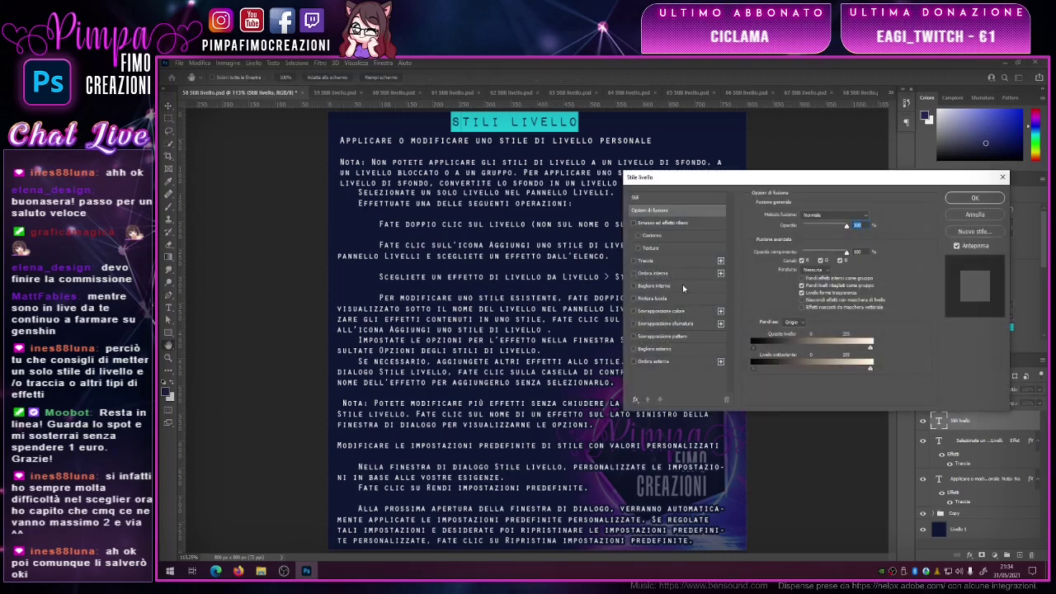
left_click(646, 262)
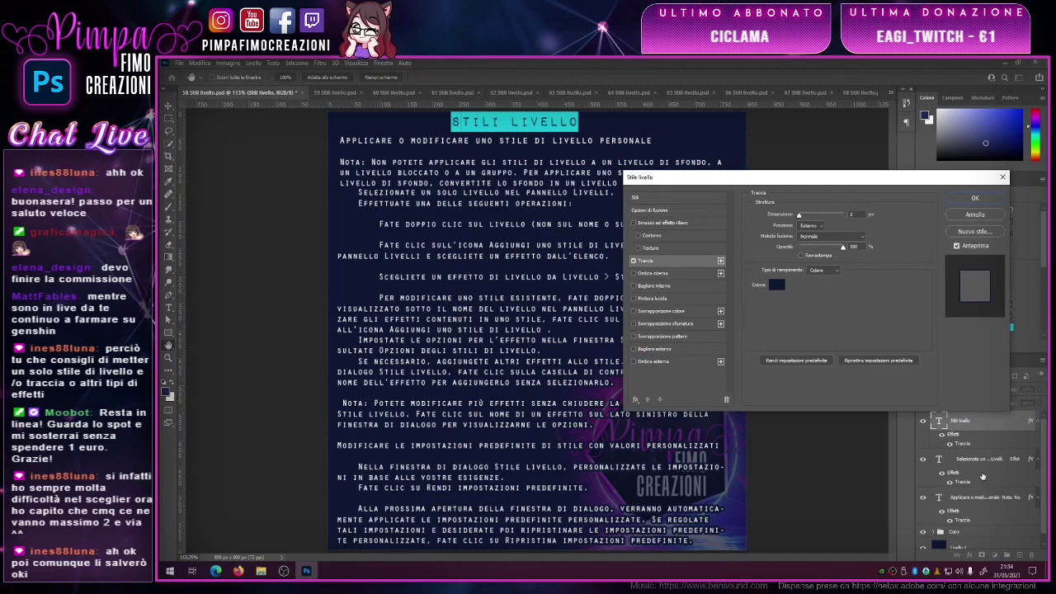
left_click(805, 361)
left_click(807, 363)
left_click(876, 362)
left_click(667, 198)
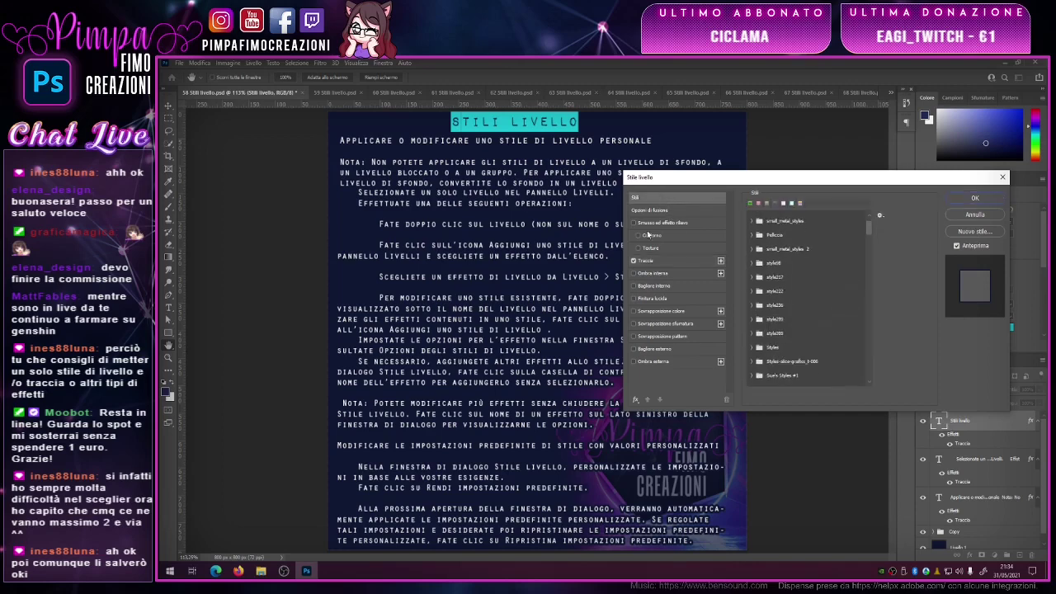
left_click(640, 224)
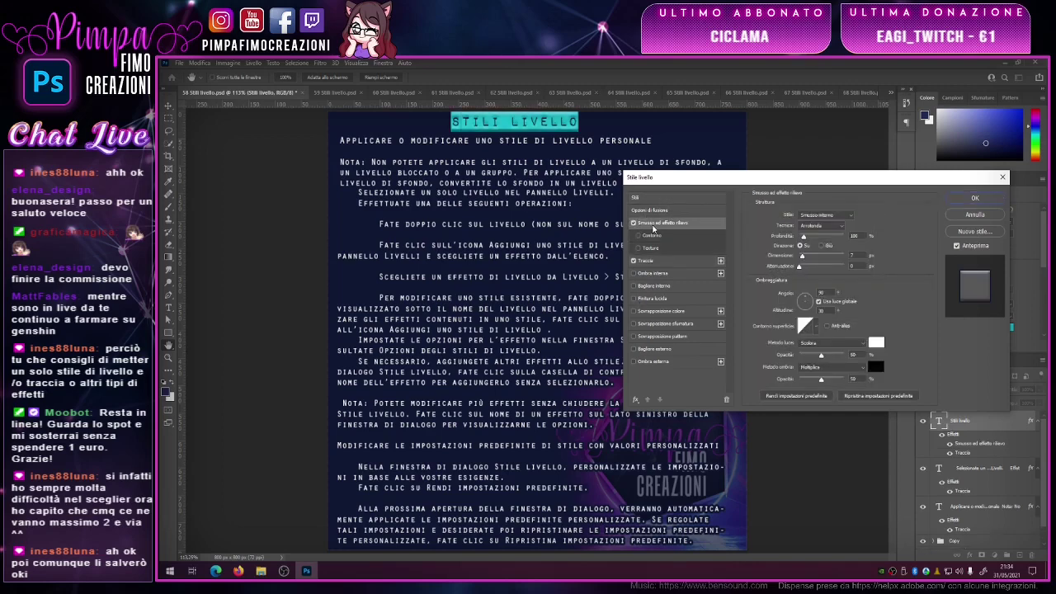
left_click(980, 218)
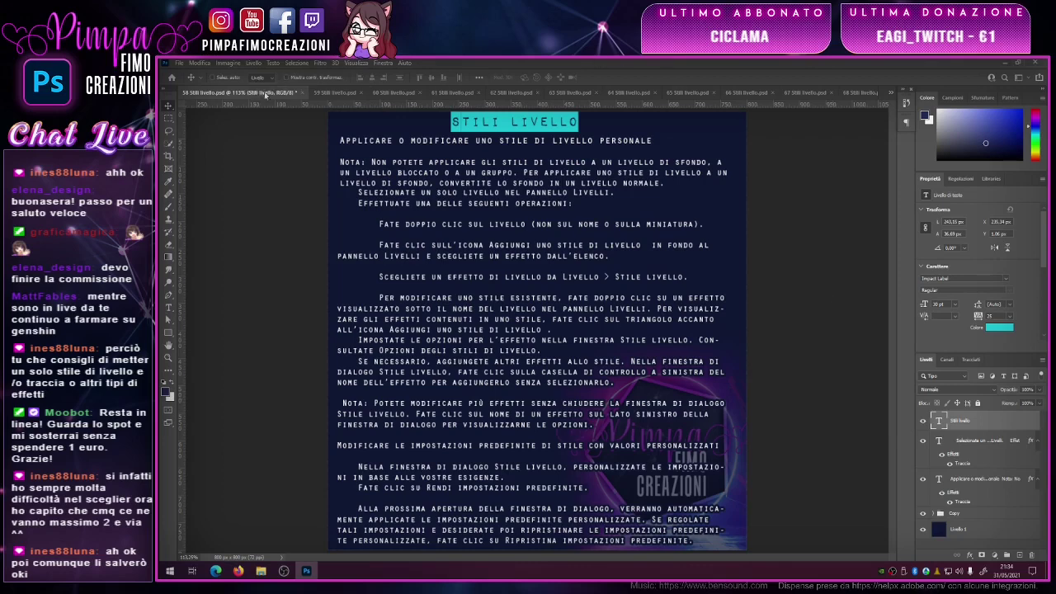
- Close slide 58 without saving and open 59 Stili livello.psd
left_click(299, 92)
left_click(615, 248)
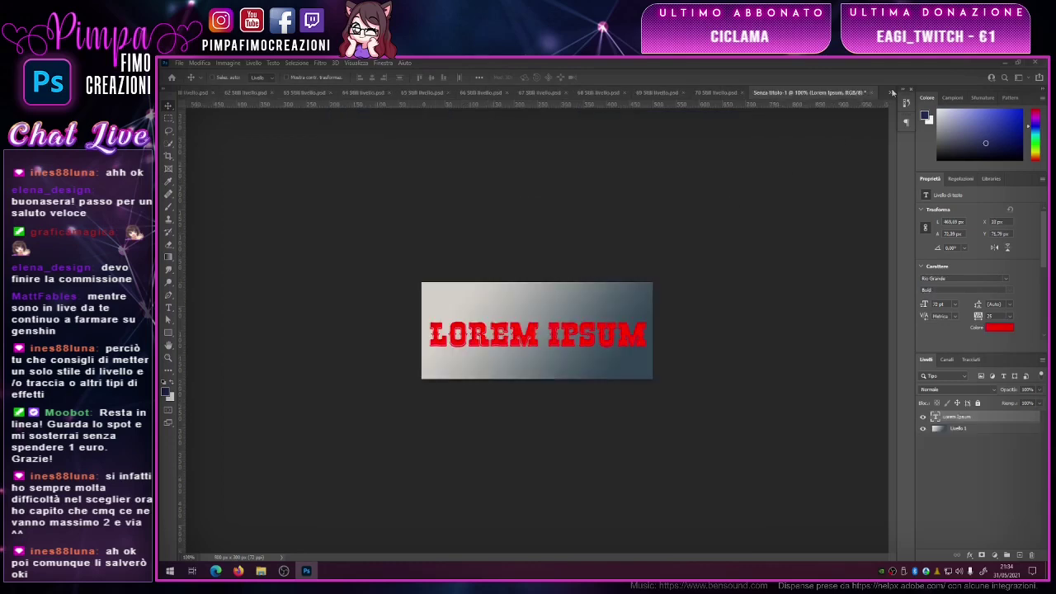
left_click(892, 92)
left_click(928, 95)
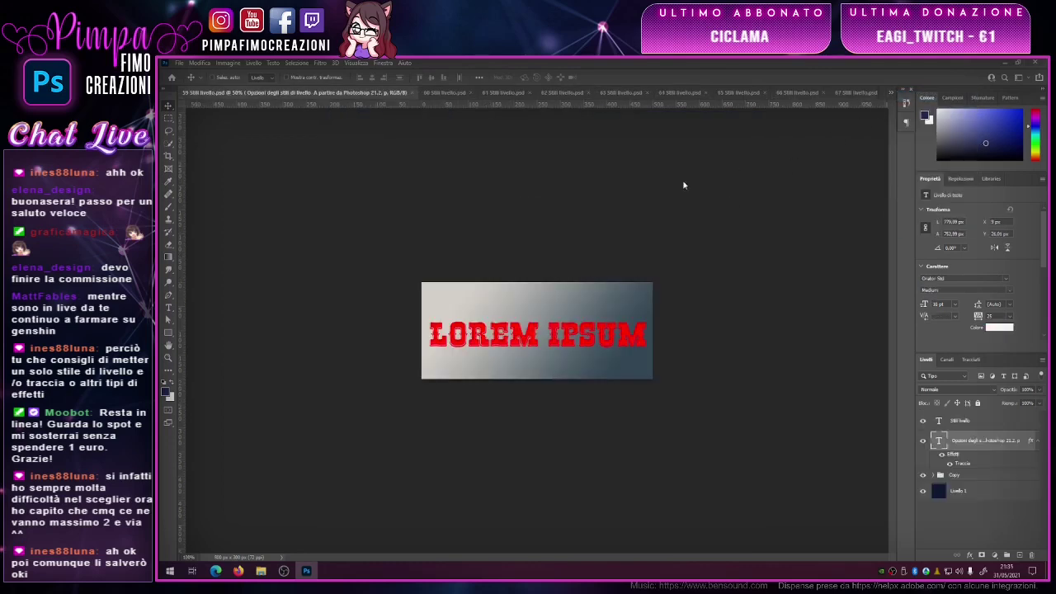
- Fit the whole slide to the window with Adatta allo schermo, then return to the Move tool
left_click(168, 356)
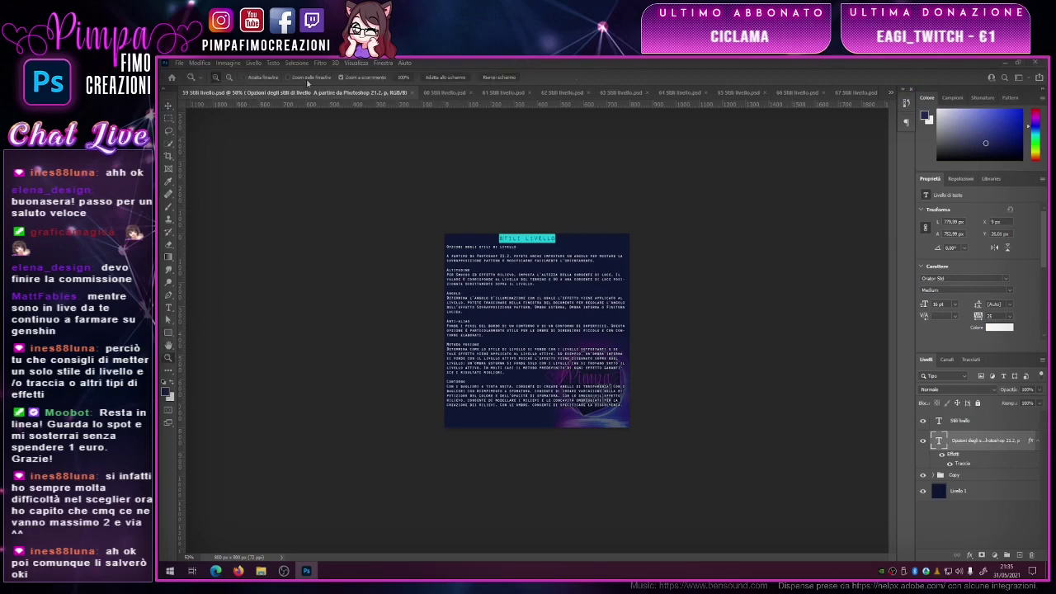
left_click(447, 78)
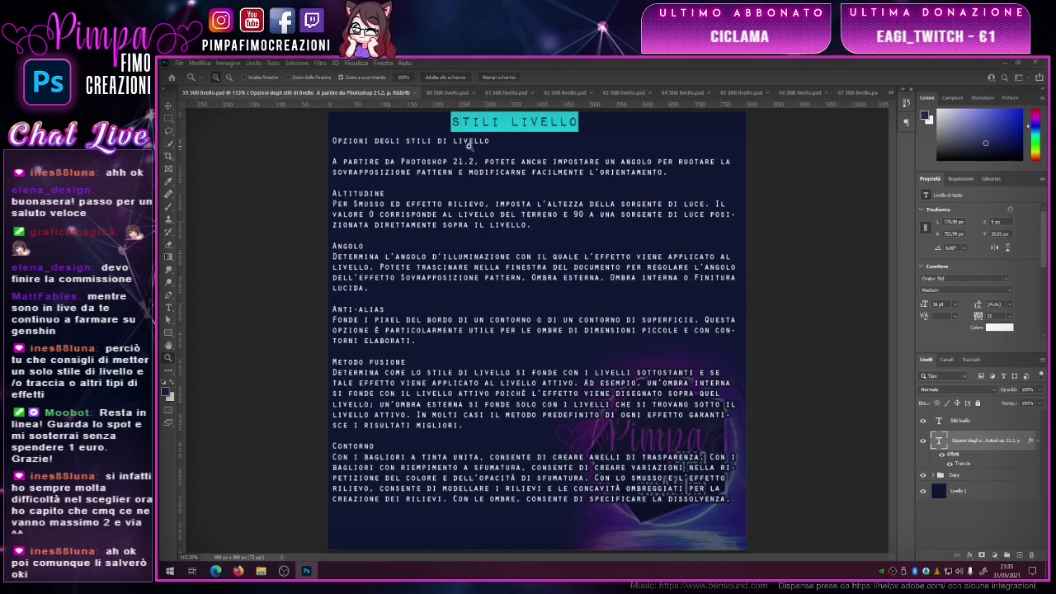
left_click(170, 109)
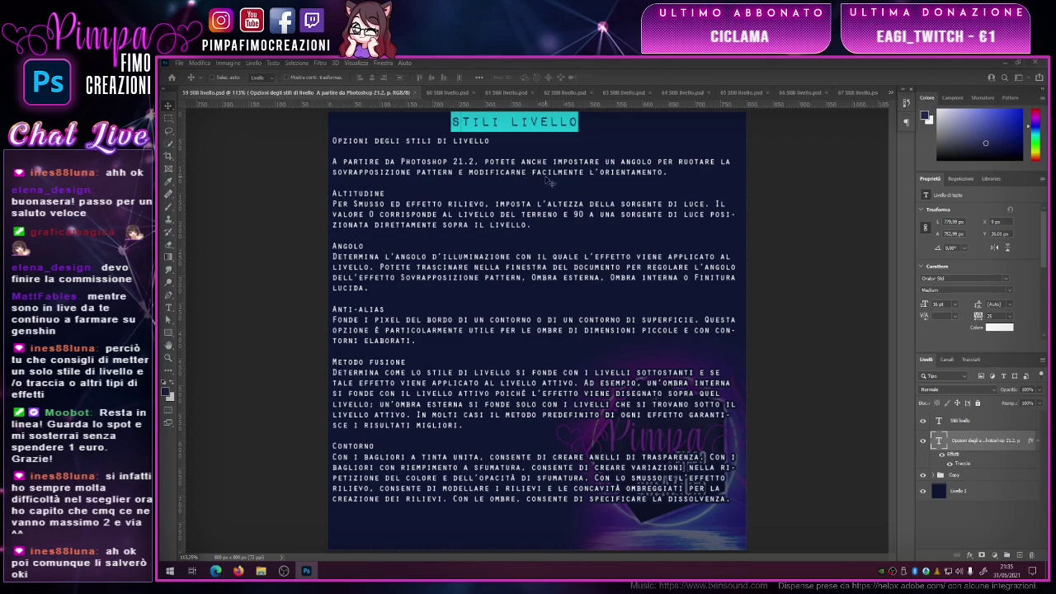
double_click(980, 451)
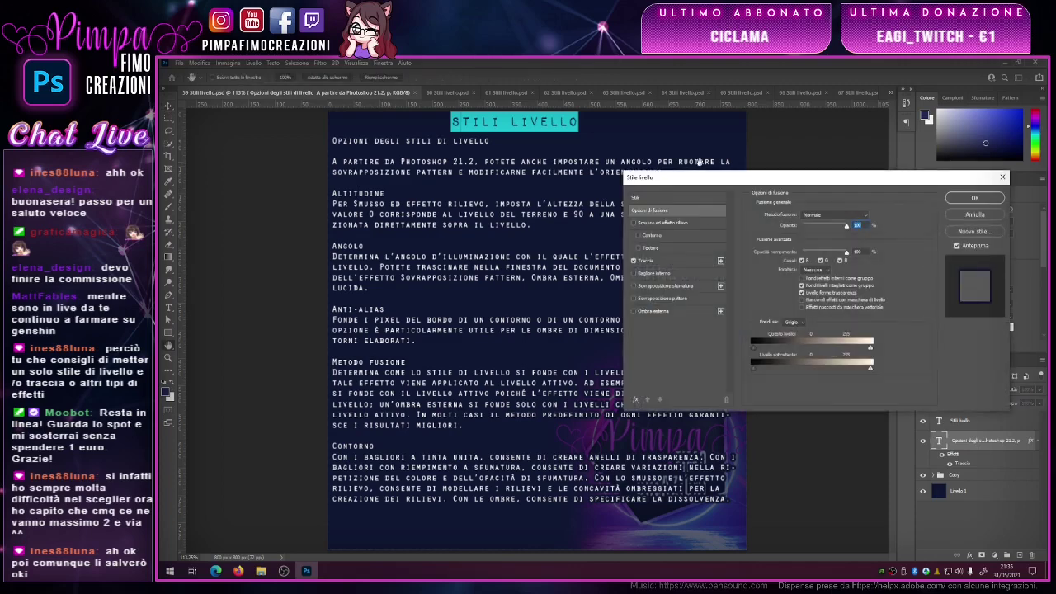
left_click_drag(729, 184, 799, 187)
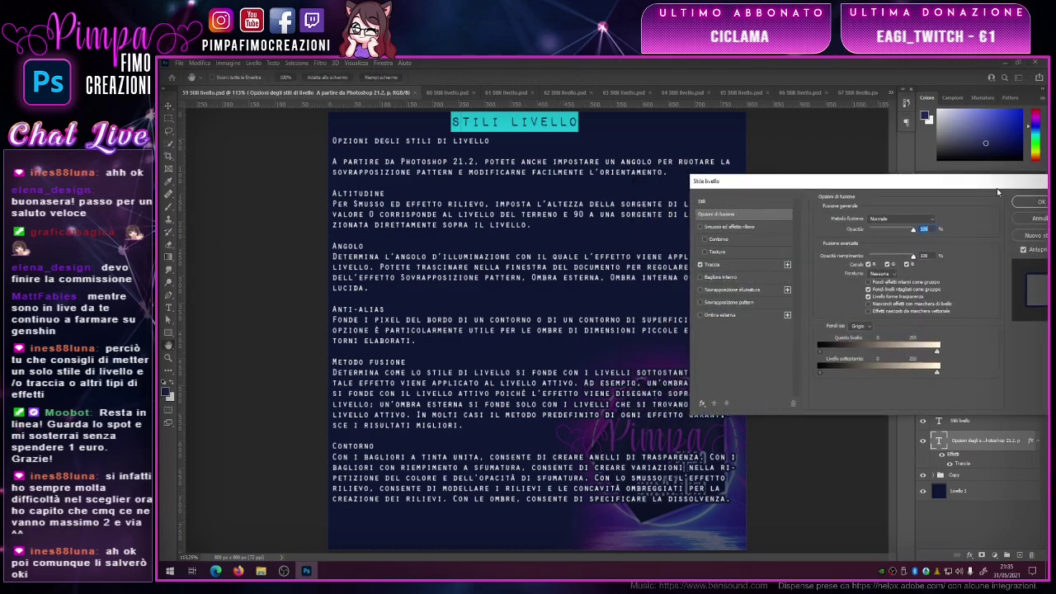
left_click_drag(997, 188, 891, 188)
left_click(962, 181)
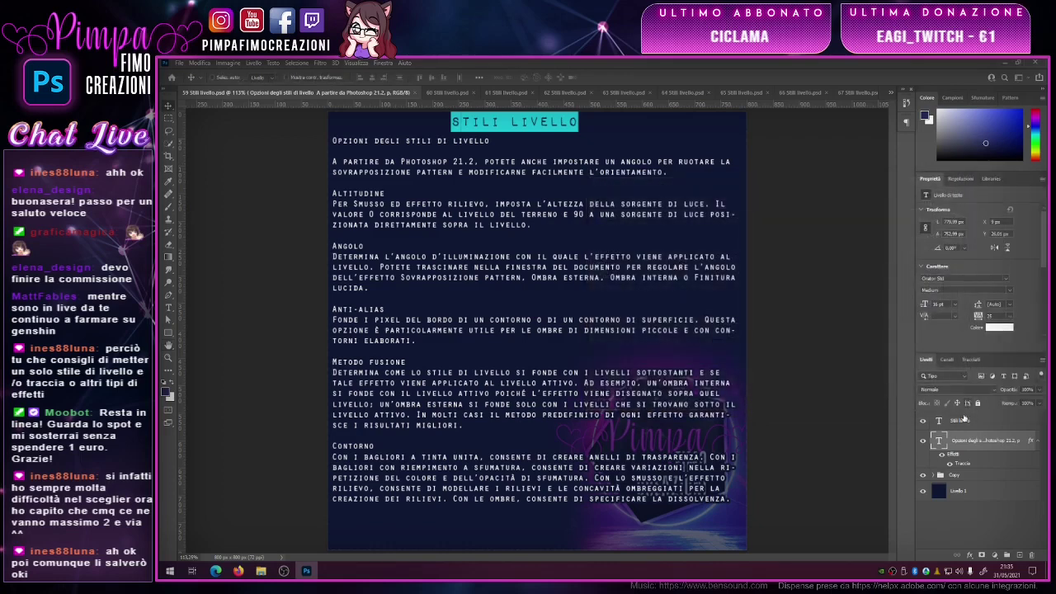
- Add a Smusso ed effetto rilievo effect to the Stili livello title layer
double_click(990, 422)
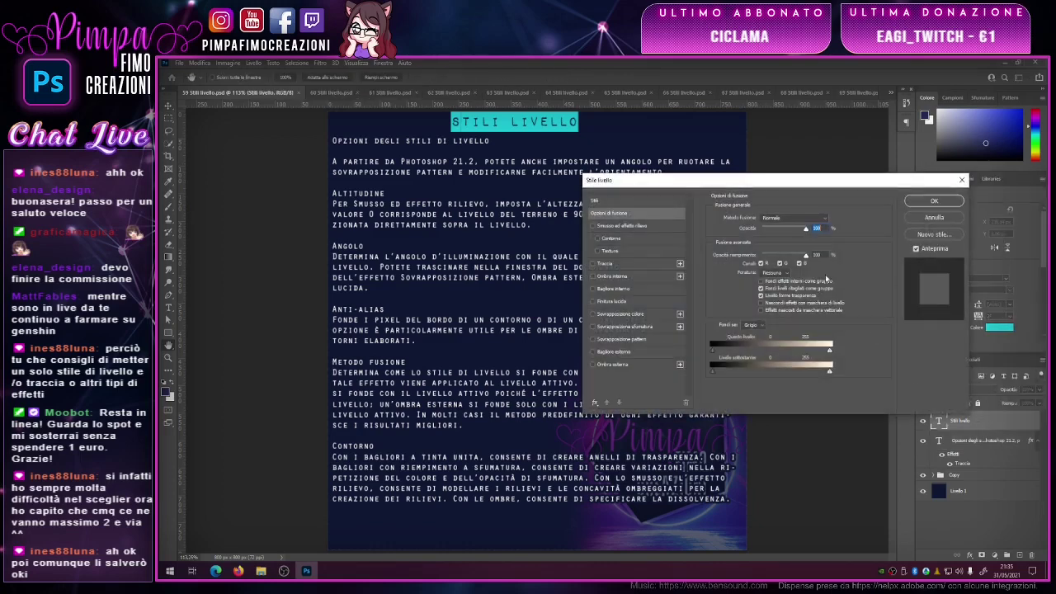
left_click_drag(761, 187, 846, 224)
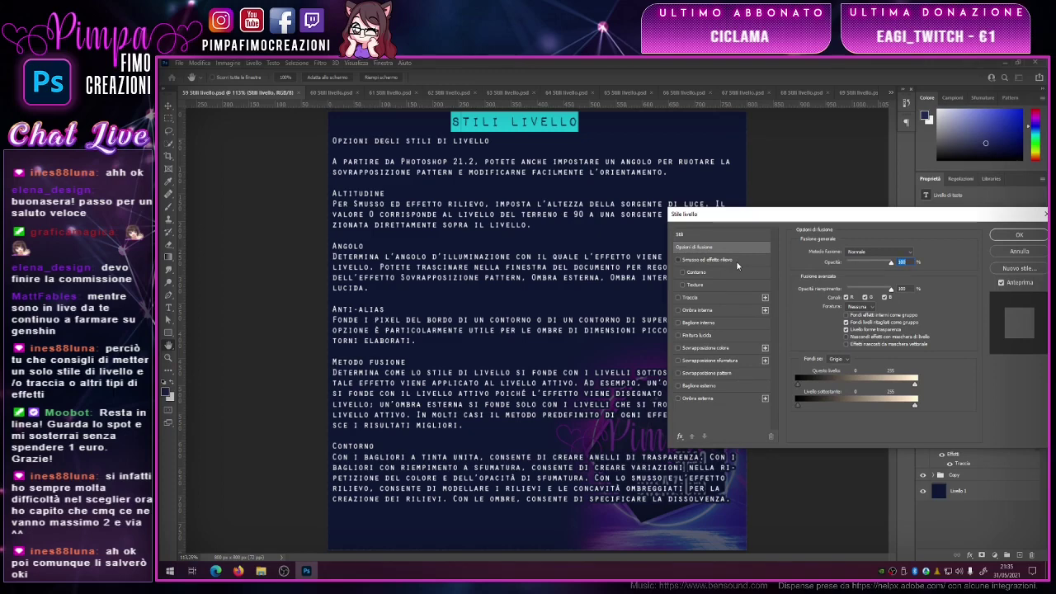
left_click(710, 260)
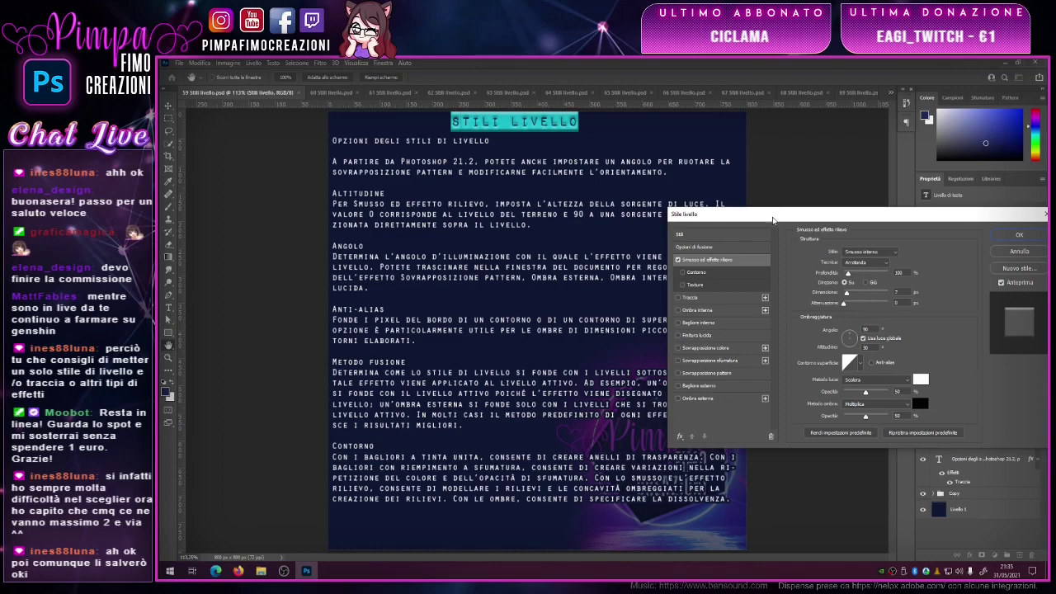
left_click_drag(772, 220, 735, 243)
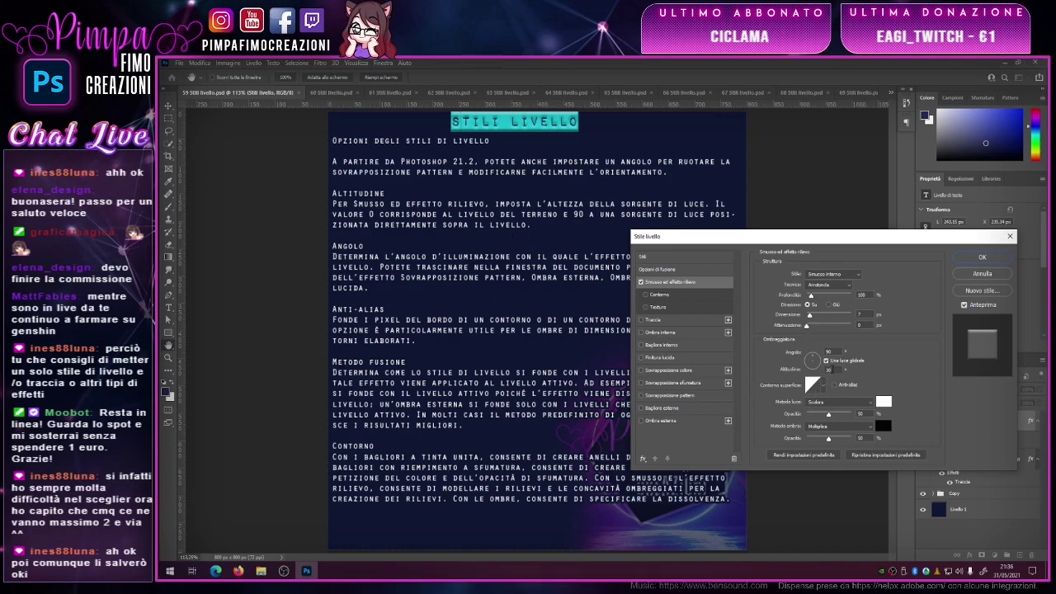
left_click(830, 370)
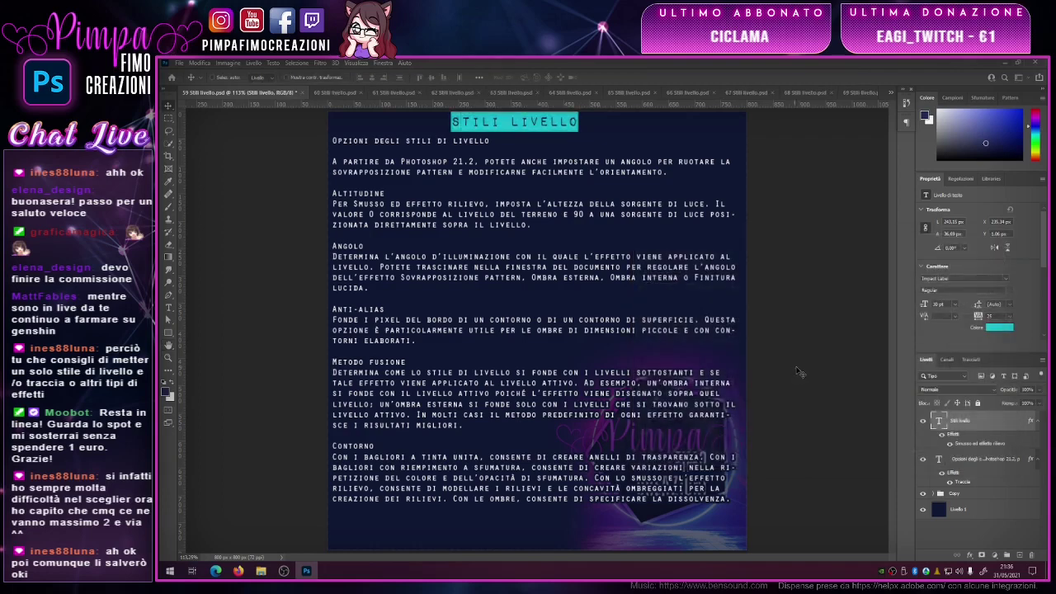
- Reopen the title's Smusso ed effetto rilievo settings and enter 10 for Altitudine
double_click(979, 424)
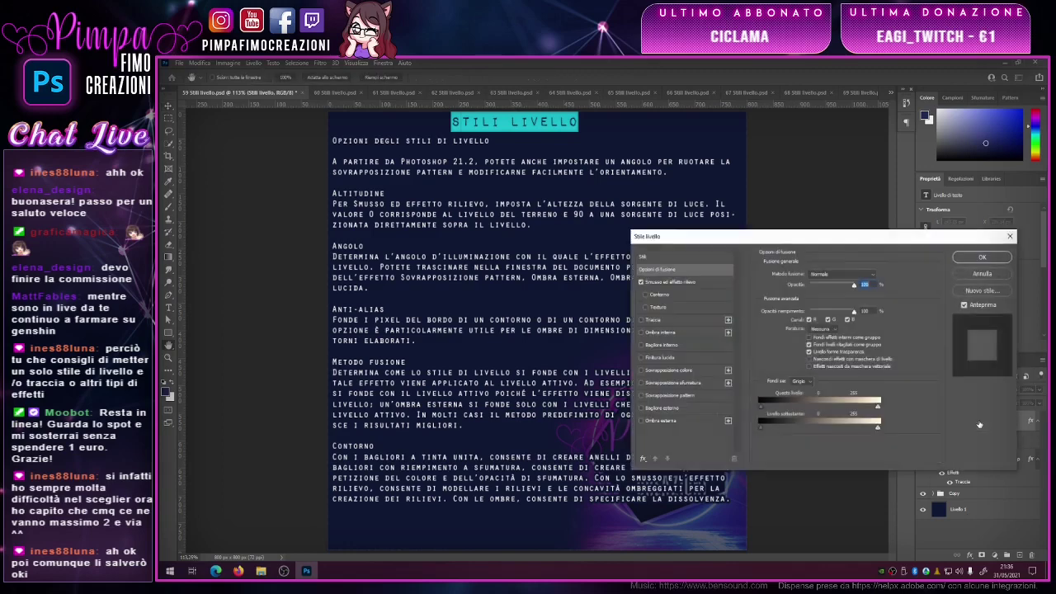
left_click(676, 282)
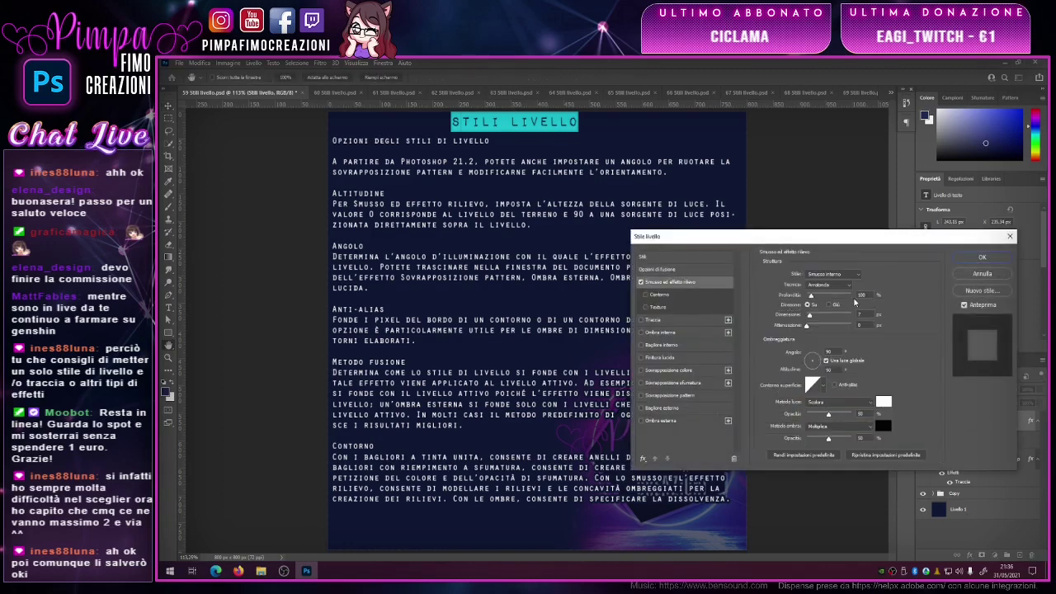
left_click(828, 369)
type("10")
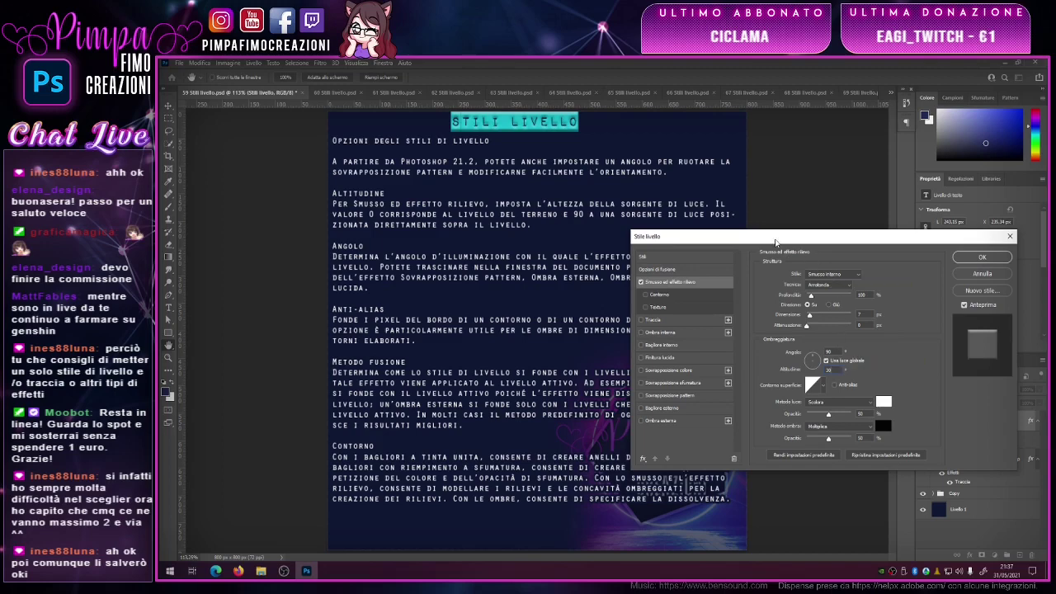
left_click_drag(733, 239, 733, 294)
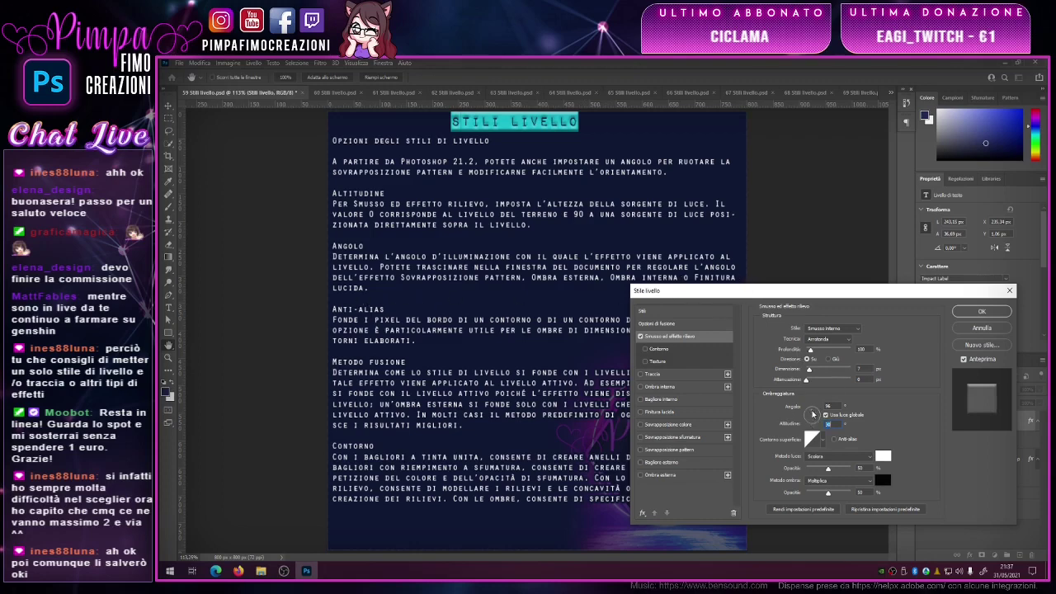
- Enter bevel angles 120 then 30 with altitude 30, then sweep the angle dial around
left_click_drag(813, 415, 813, 412)
left_click(830, 406)
type("120")
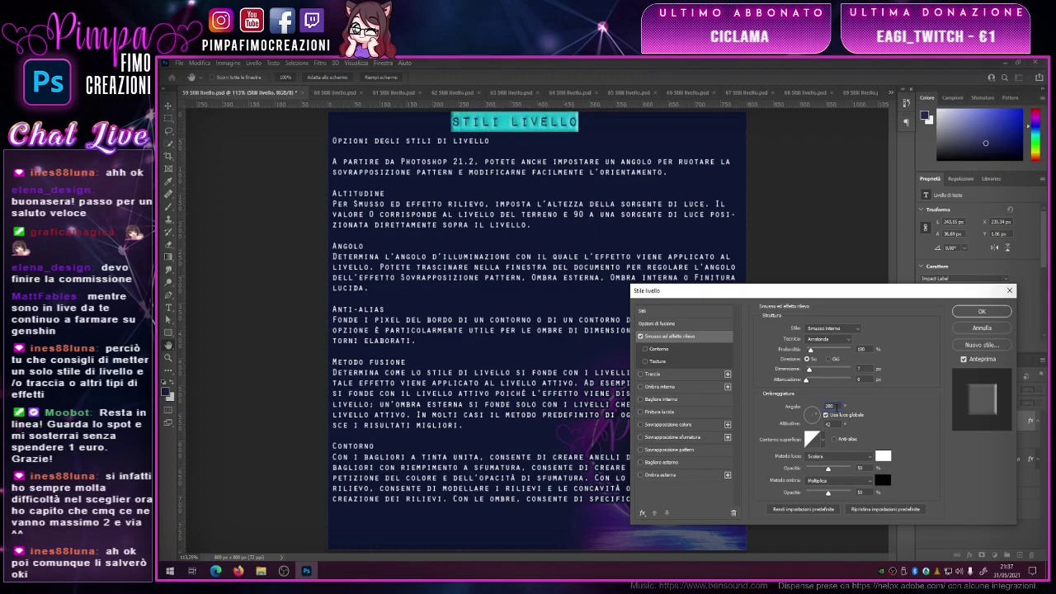
left_click(814, 414)
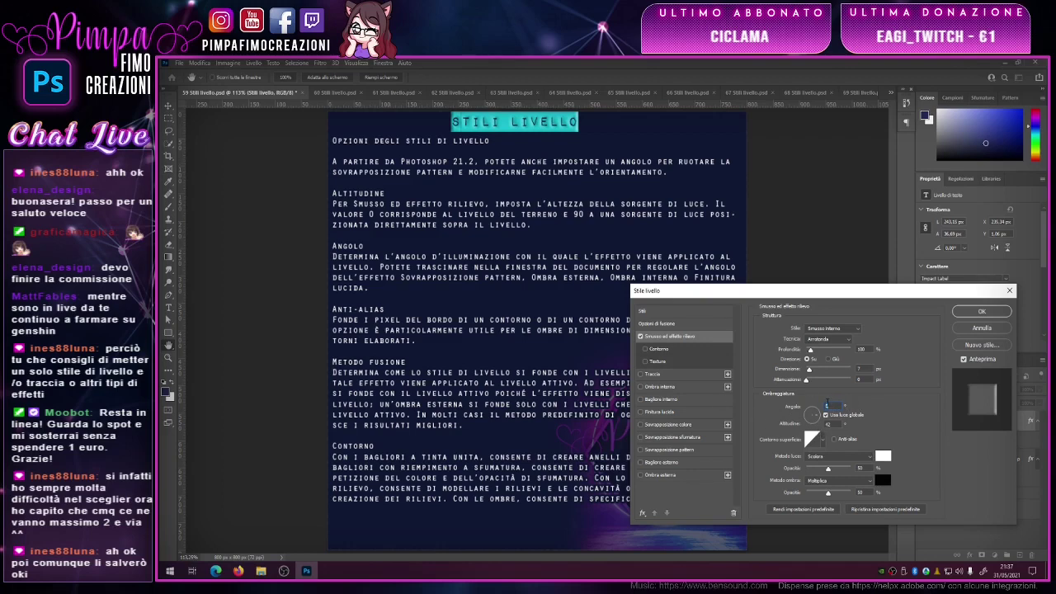
type("30")
key("Tab")
type("30")
left_click(813, 411)
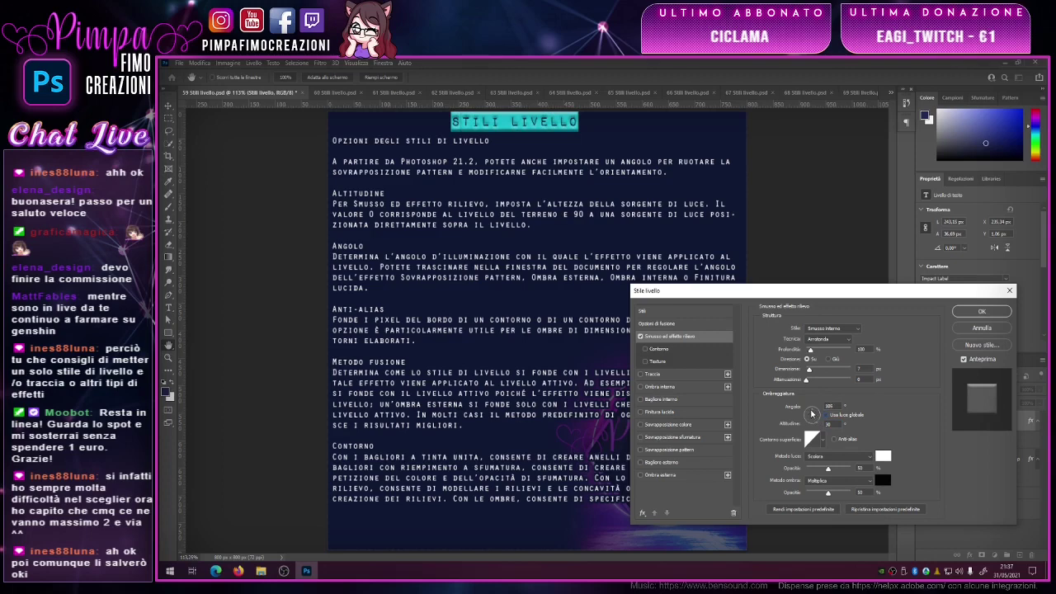
left_click_drag(813, 415, 810, 420)
mouse_move(811, 421)
left_mouse_down()
mouse_move(825, 412)
mouse_move(813, 418)
left_mouse_up()
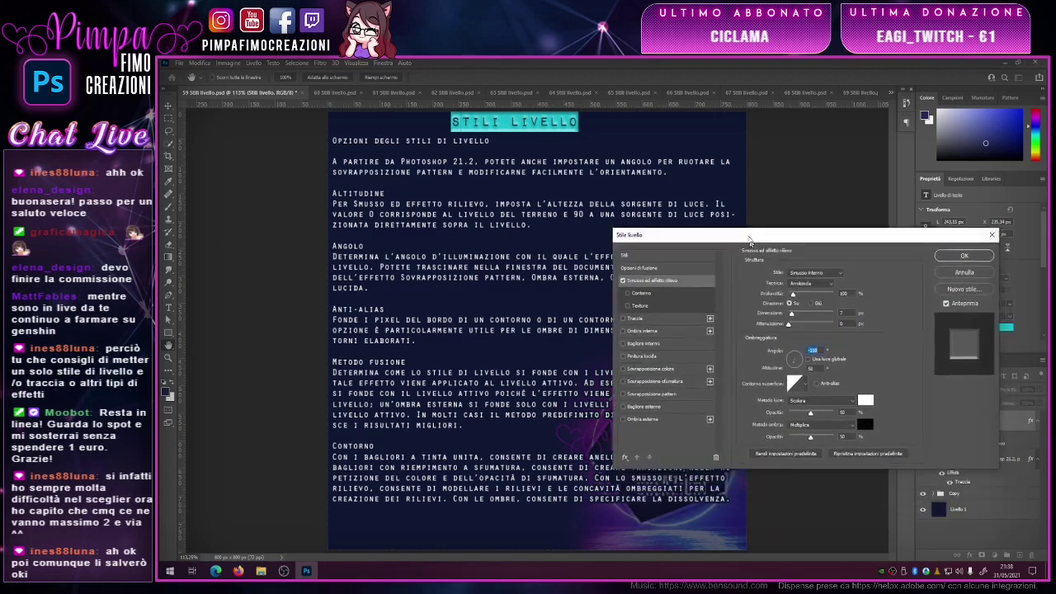
- Move the Layer Style dialog up and enable Anti-alias on the Contorno superficie
mouse_move(768, 295)
left_mouse_down()
mouse_move(743, 92)
mouse_move(752, 79)
left_mouse_up()
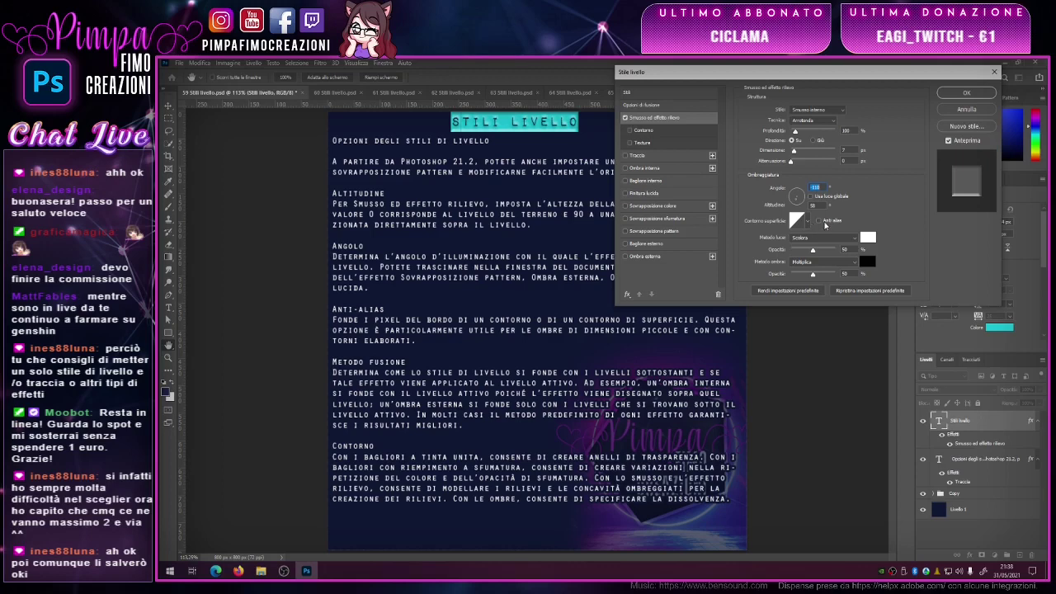
left_click(819, 222)
- Enable colour and gradient overlays on the title, with the gradient blending in Normale
left_click(656, 206)
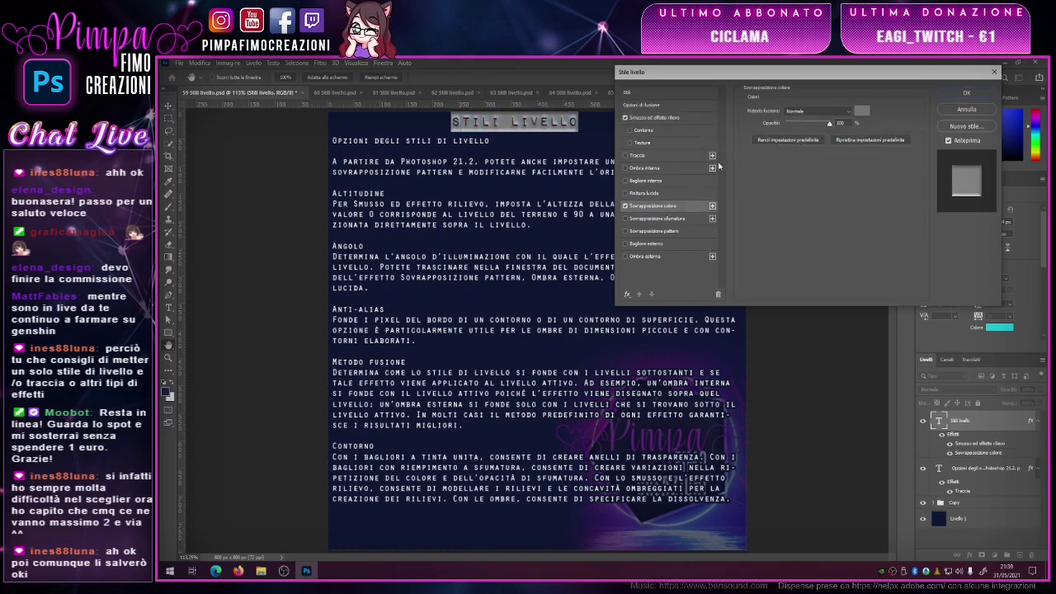
left_click(657, 219)
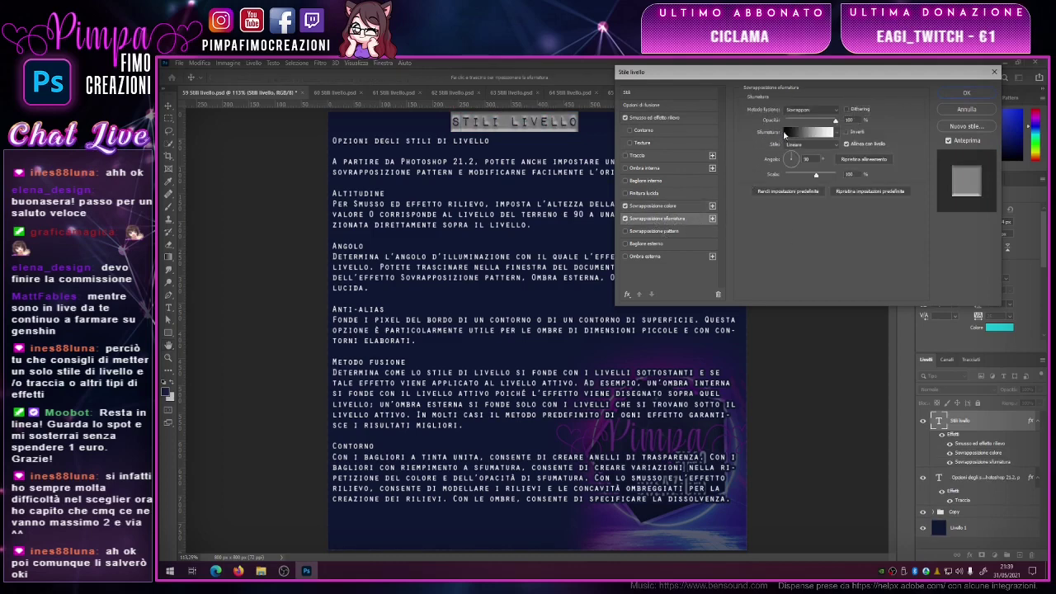
left_click(806, 109)
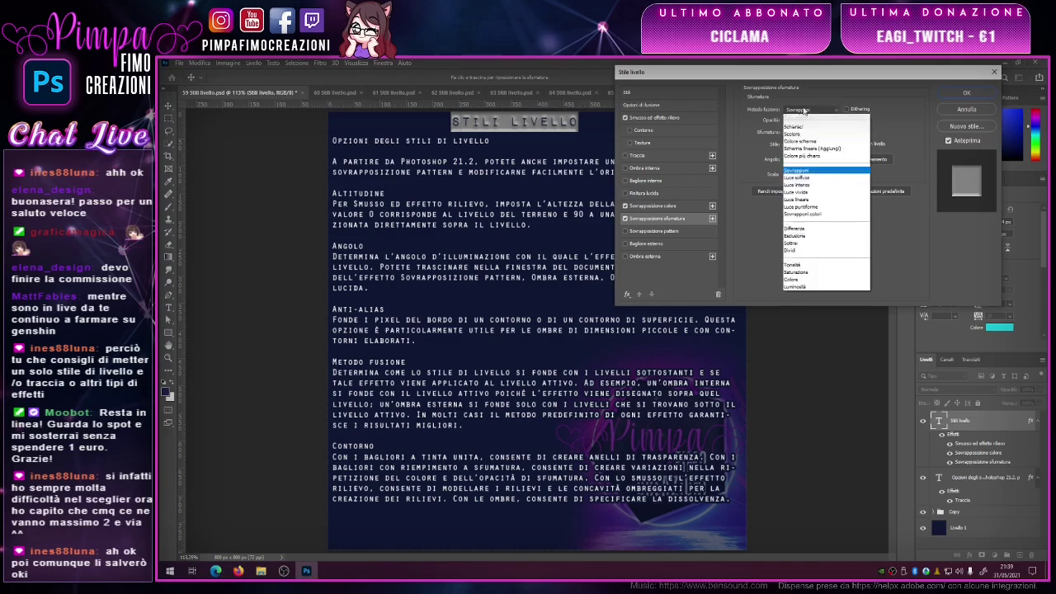
left_click(797, 115)
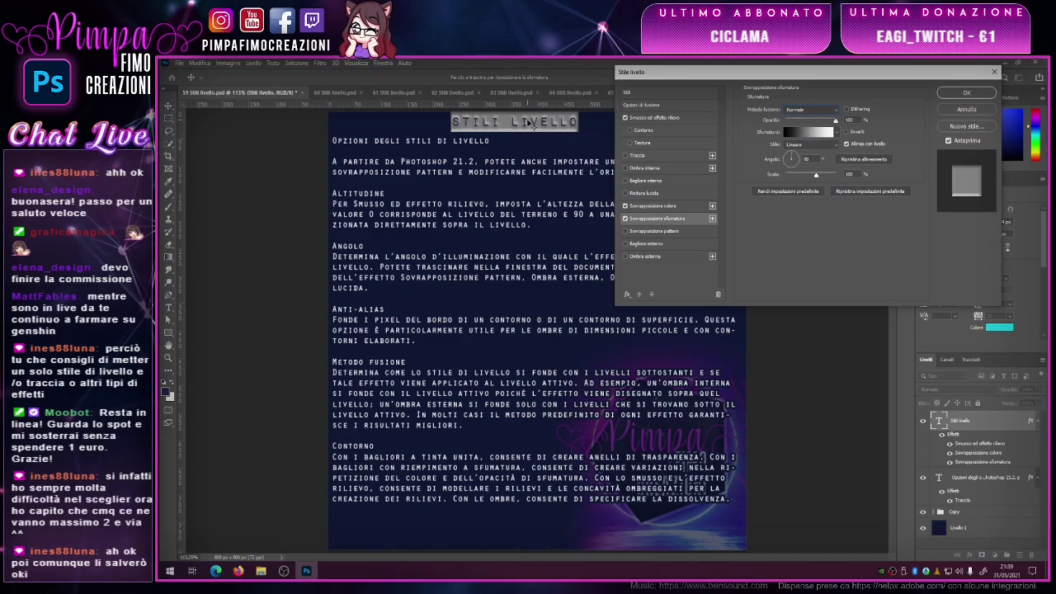
- Choose a pale green-gold gradient from Degradados (34) and turn off the colour overlay
left_click(809, 133)
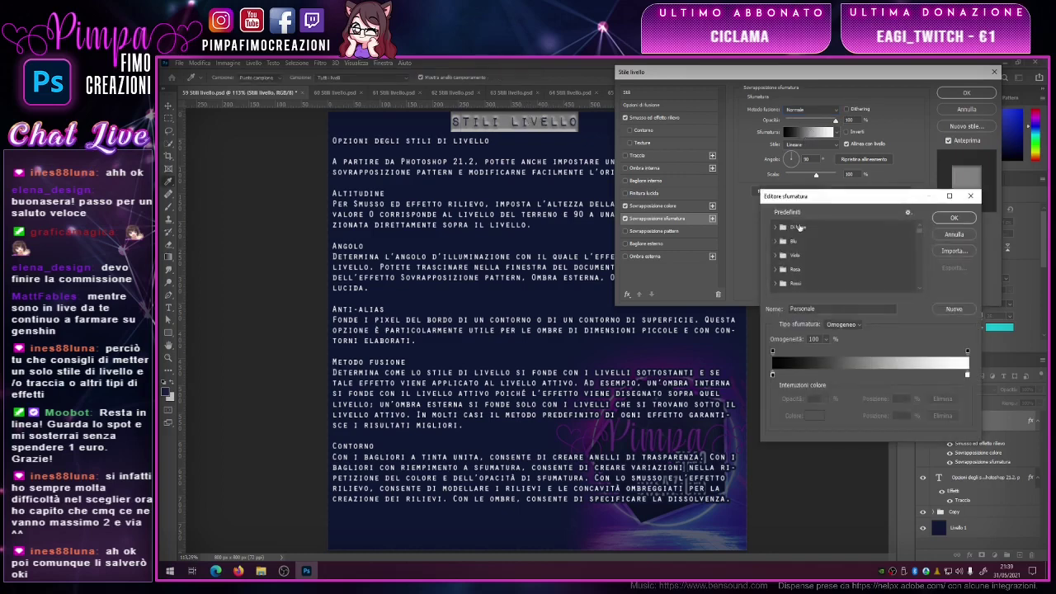
scroll(796, 267, "down", 3)
scroll(792, 270, "down", 3)
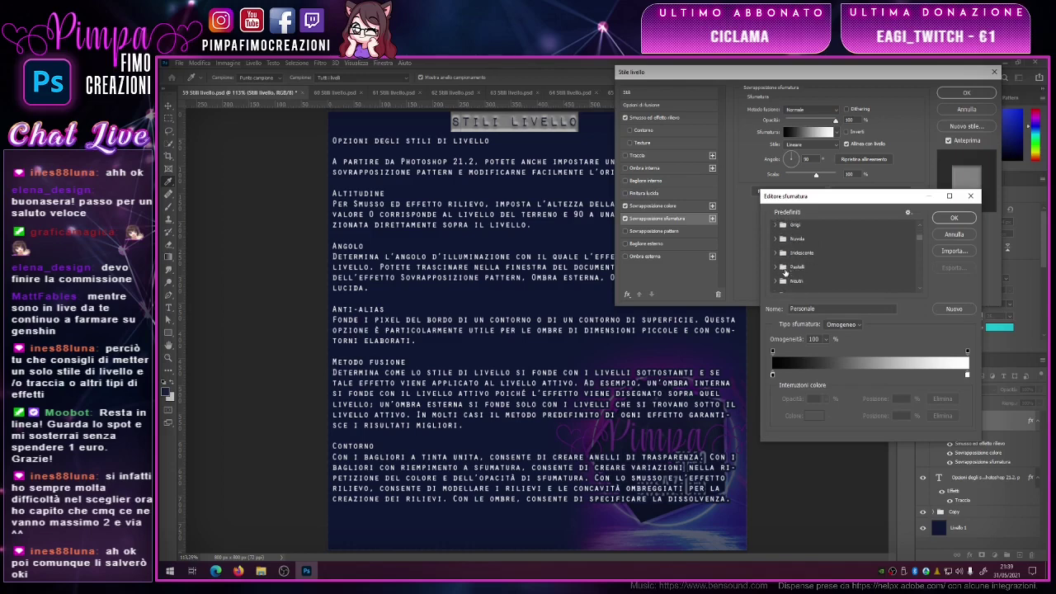
scroll(788, 272, "down", 3)
scroll(785, 274, "down", 3)
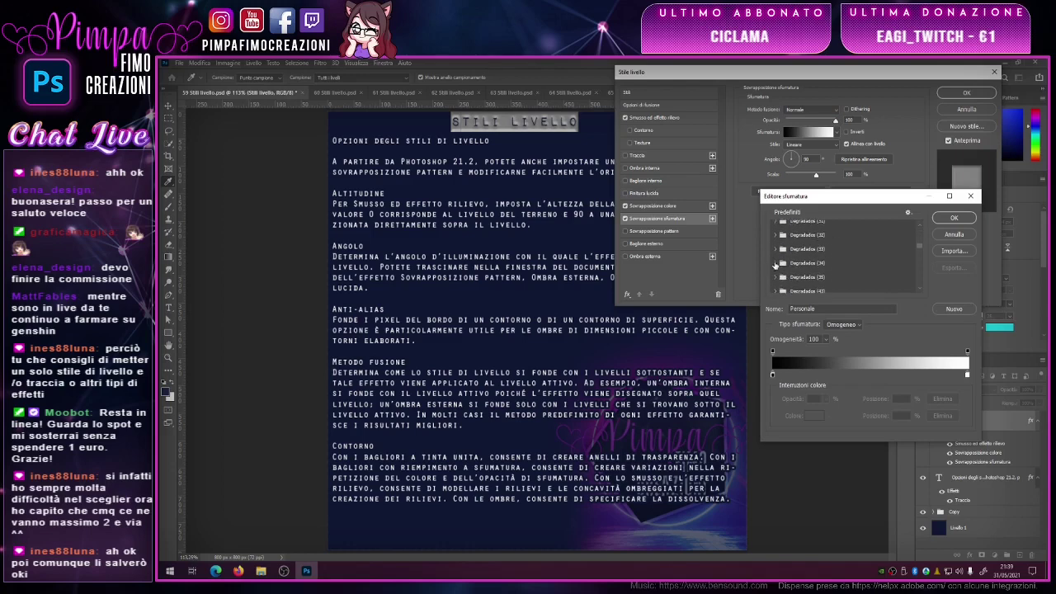
left_click(777, 262)
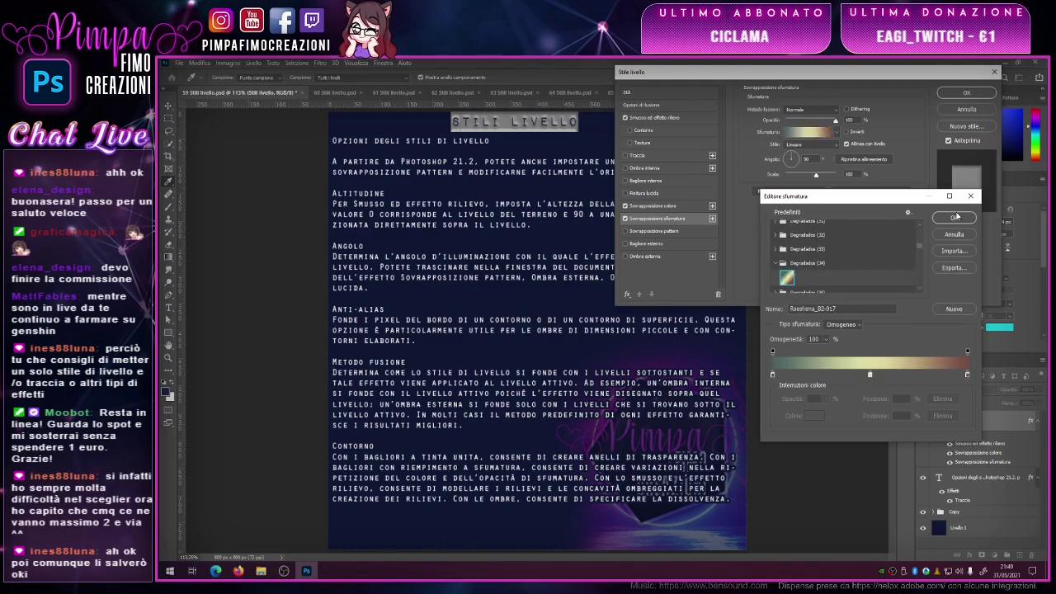
left_click(954, 217)
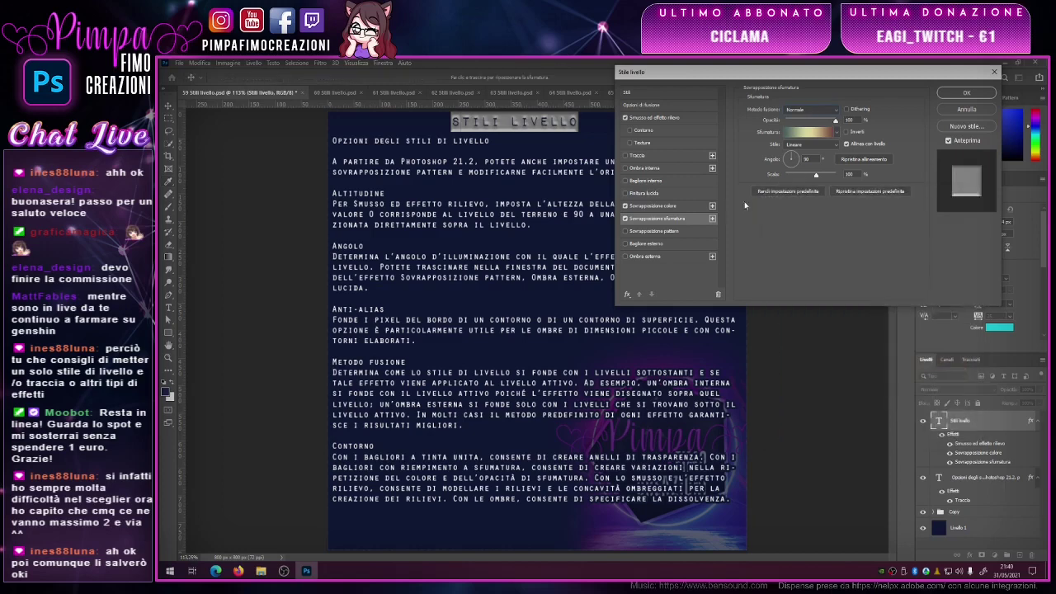
left_click(625, 207)
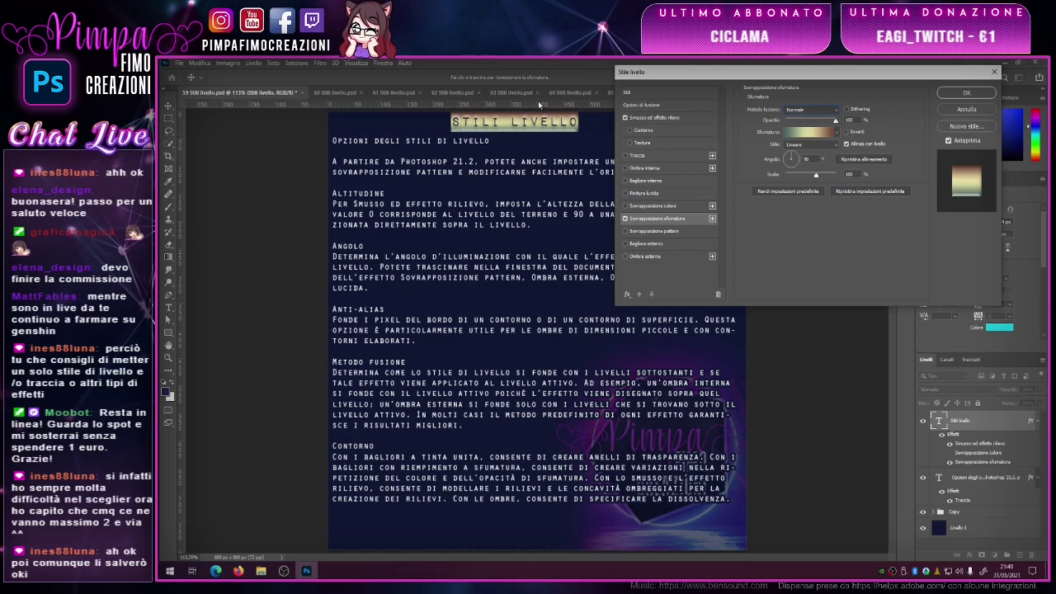
- Swap the title's gradient overlay to a purple-blue Viola preset
left_click(837, 135)
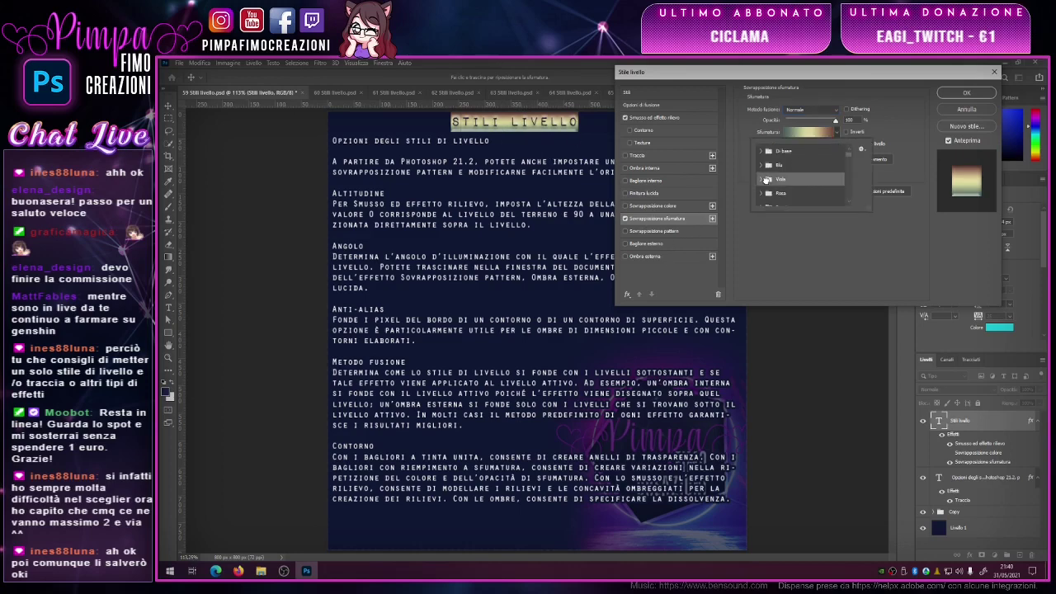
left_click(764, 180)
left_click(798, 198)
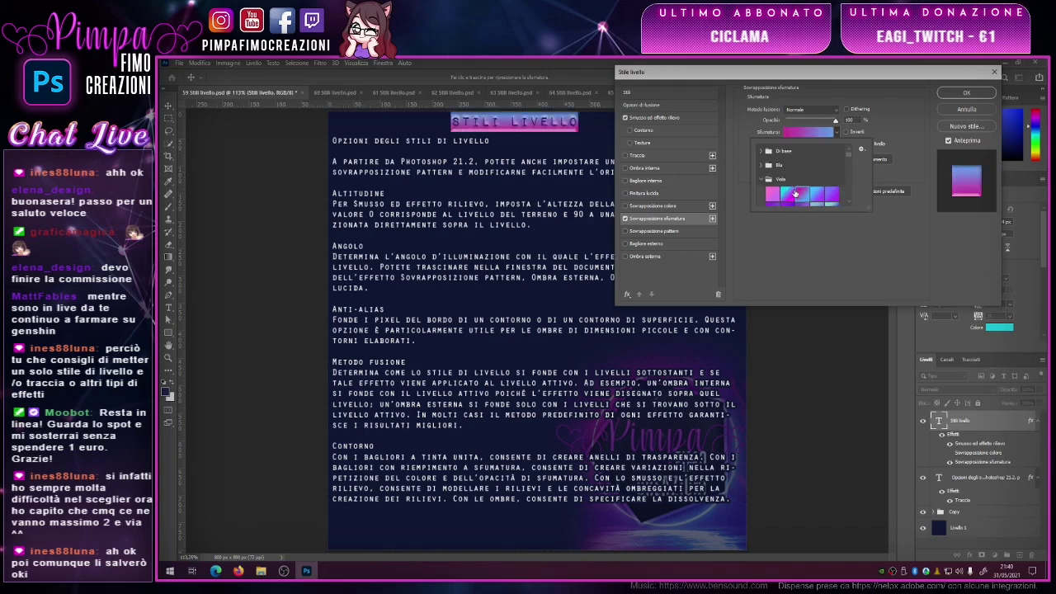
left_click(784, 235)
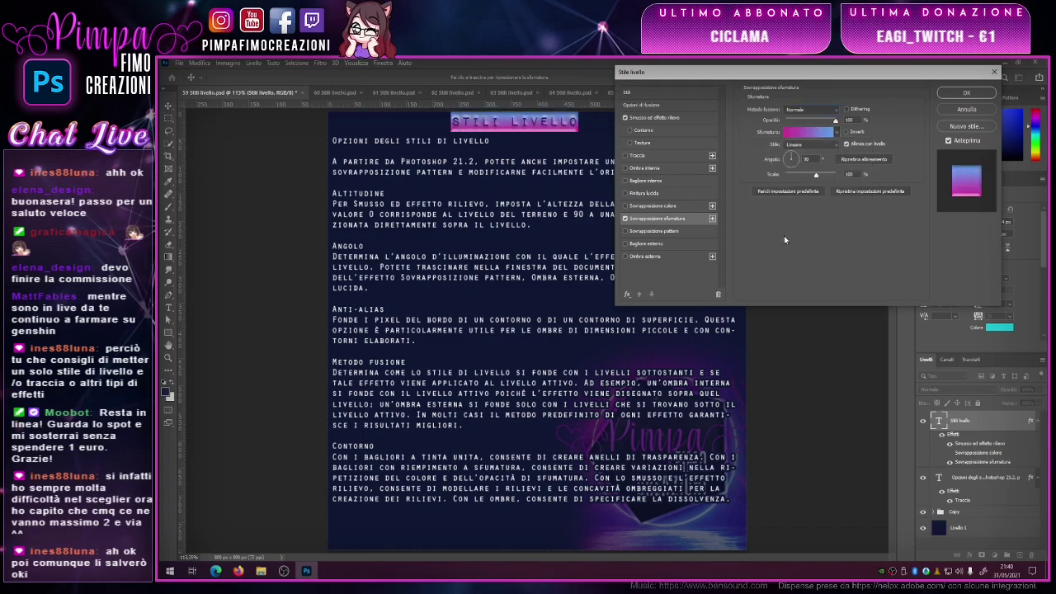
- Re-enable the colour overlay and set its blend mode to Moltiplica
left_click(625, 205)
left_click(664, 207)
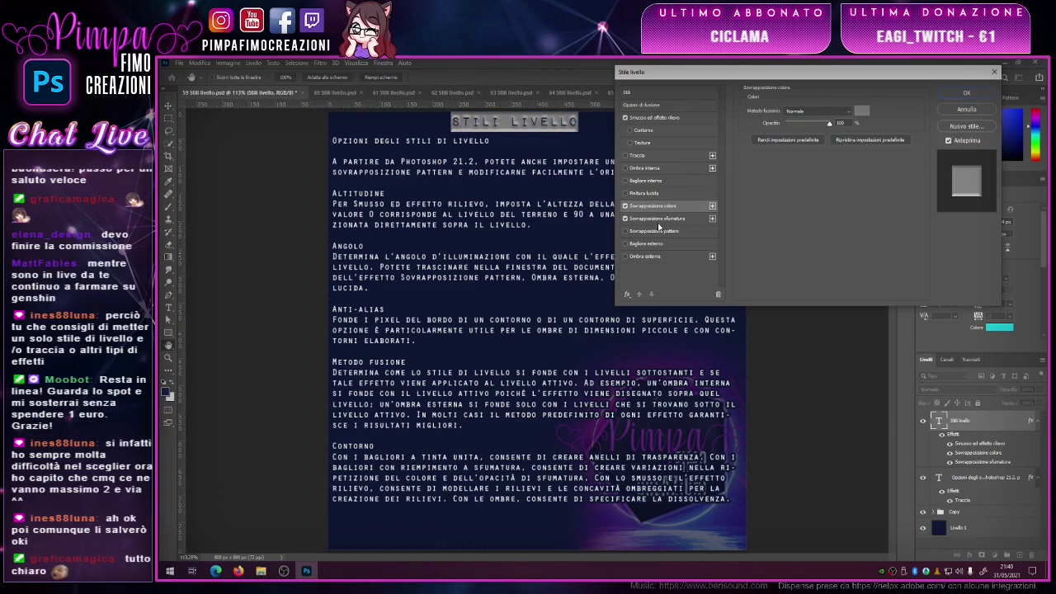
left_click(660, 219)
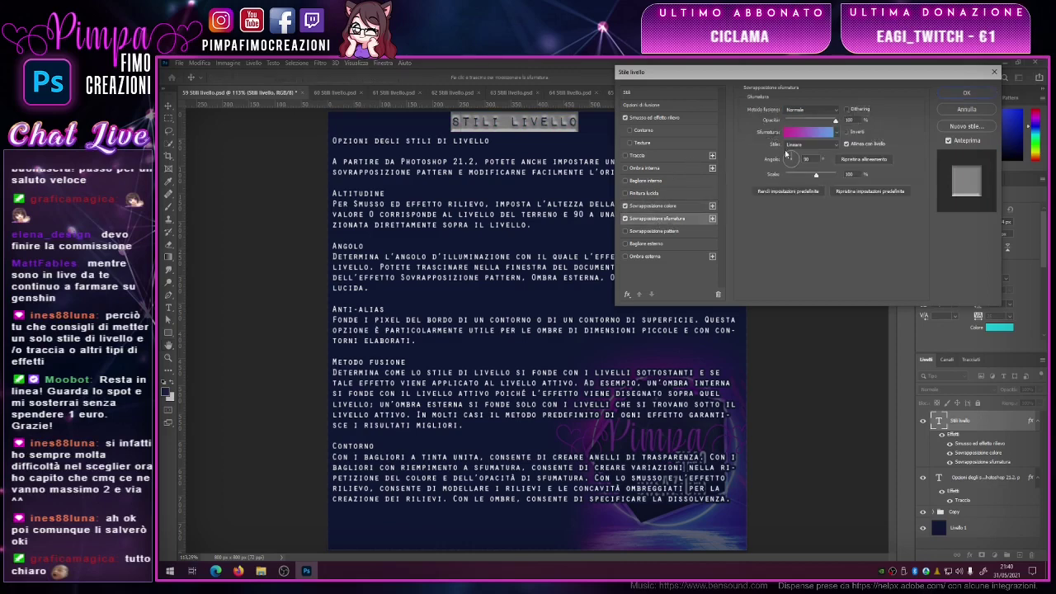
left_click(660, 206)
left_click(817, 111)
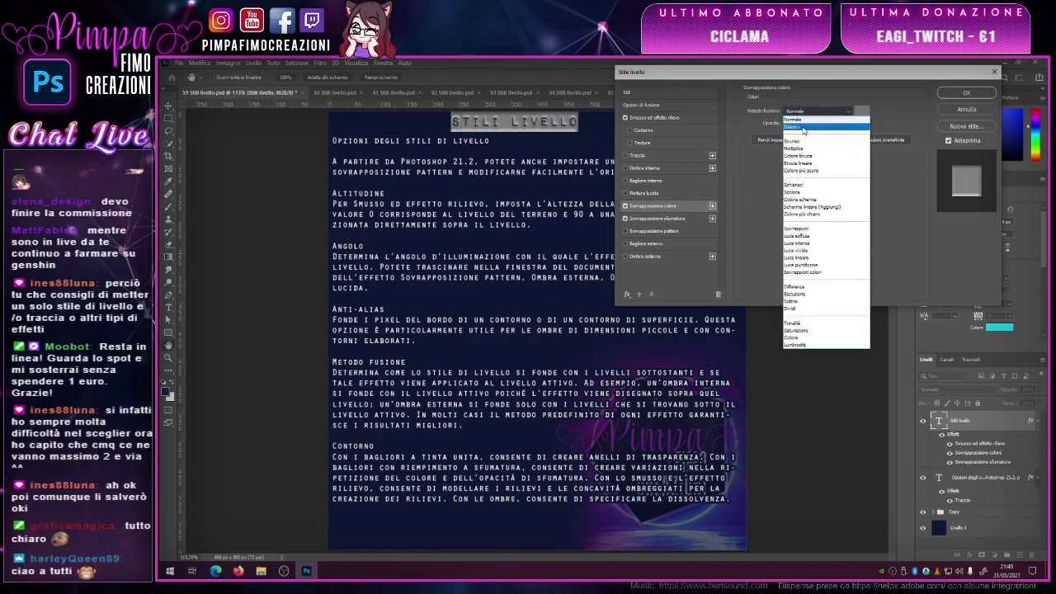
left_click(794, 148)
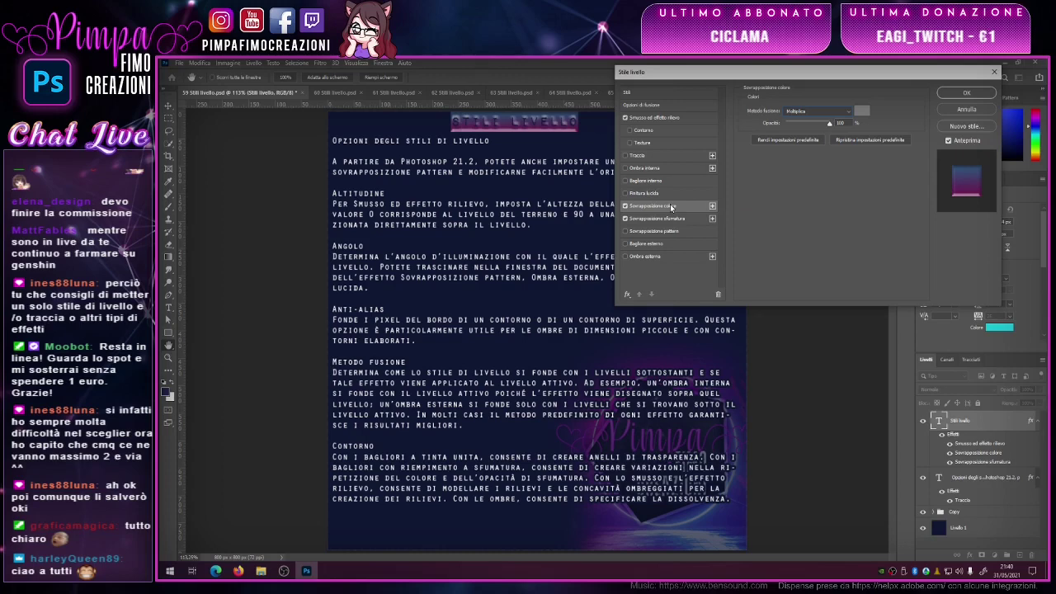
- Show the Sovrapposizione sfumatura settings and untick Sovrapposizione colore on the title
left_click(671, 220)
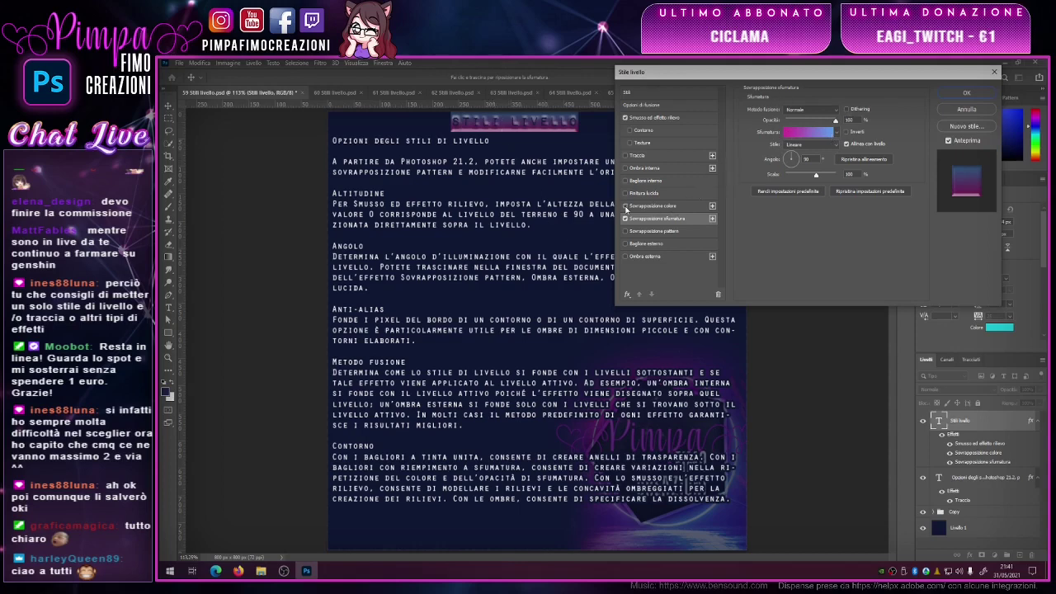
left_click(625, 207)
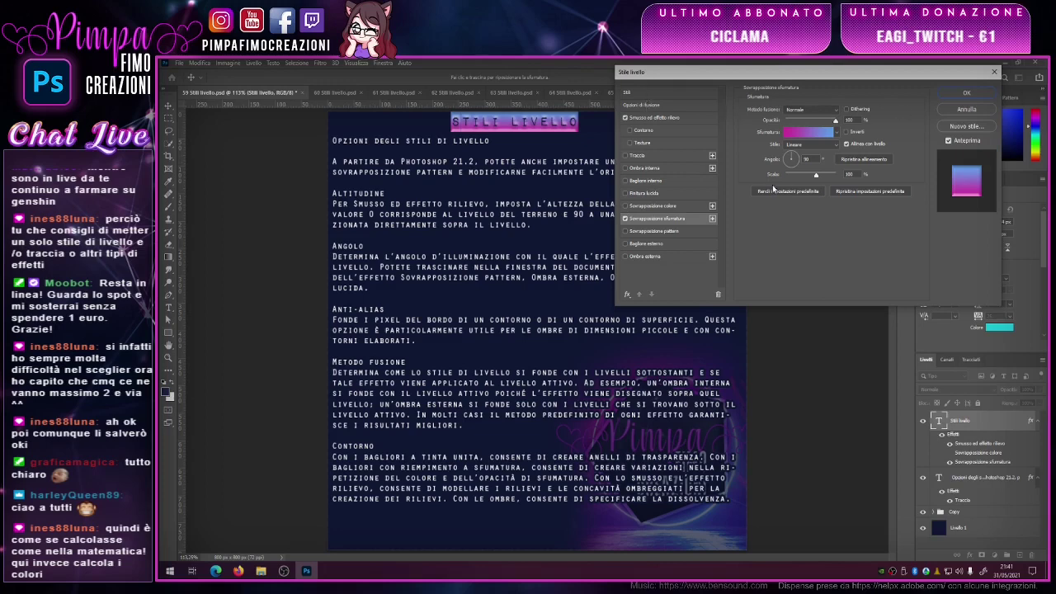
- Uncheck Gradient Overlay in the title's Layer Style so only the cyan bevel remains
left_click(654, 94)
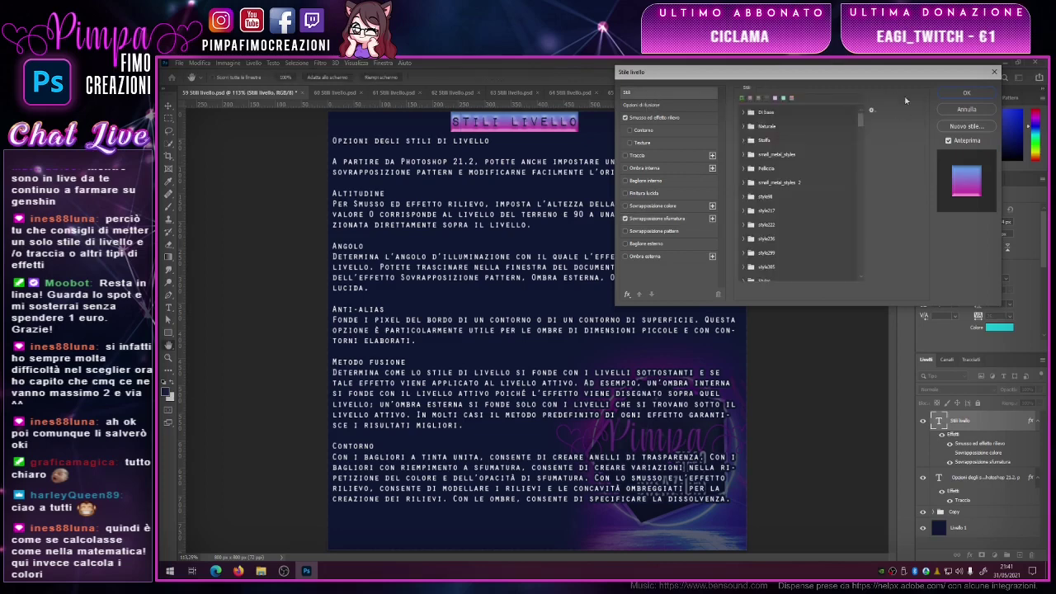
left_click(666, 118)
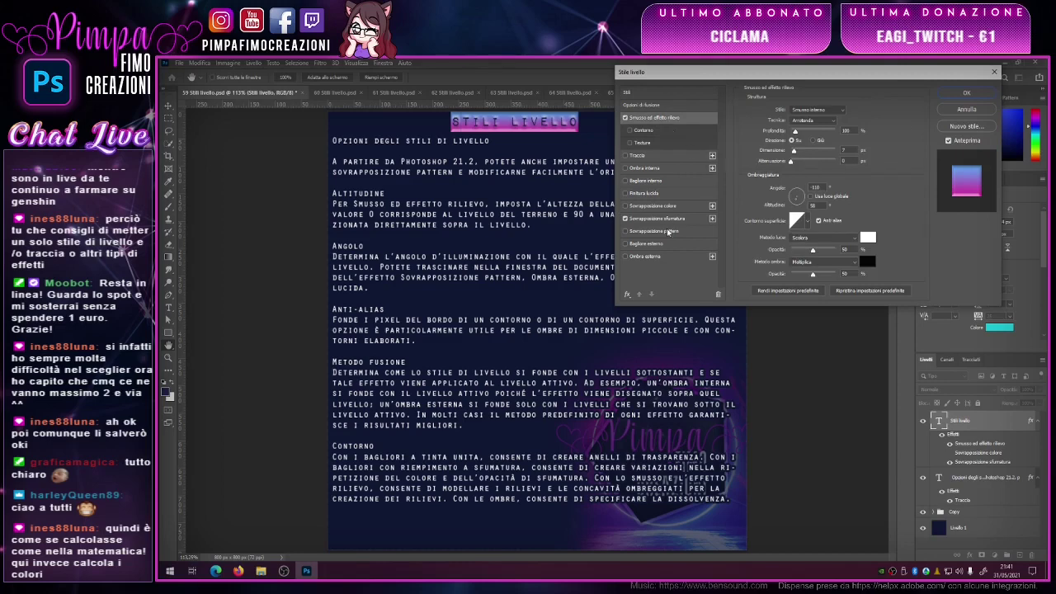
left_click(626, 219)
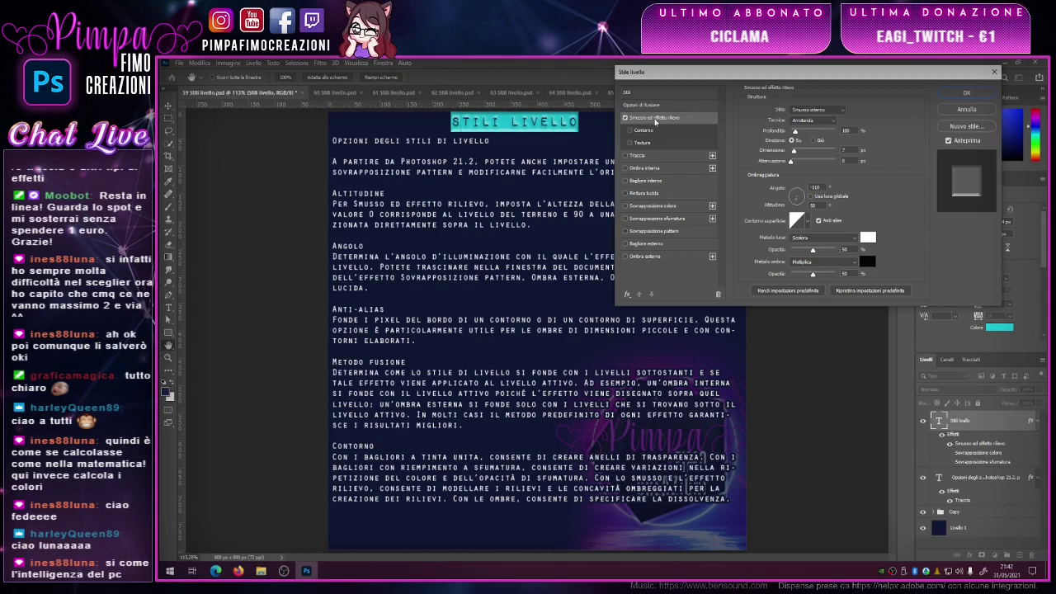
- Preview several gloss contour presets on the title's bevel
left_click(806, 223)
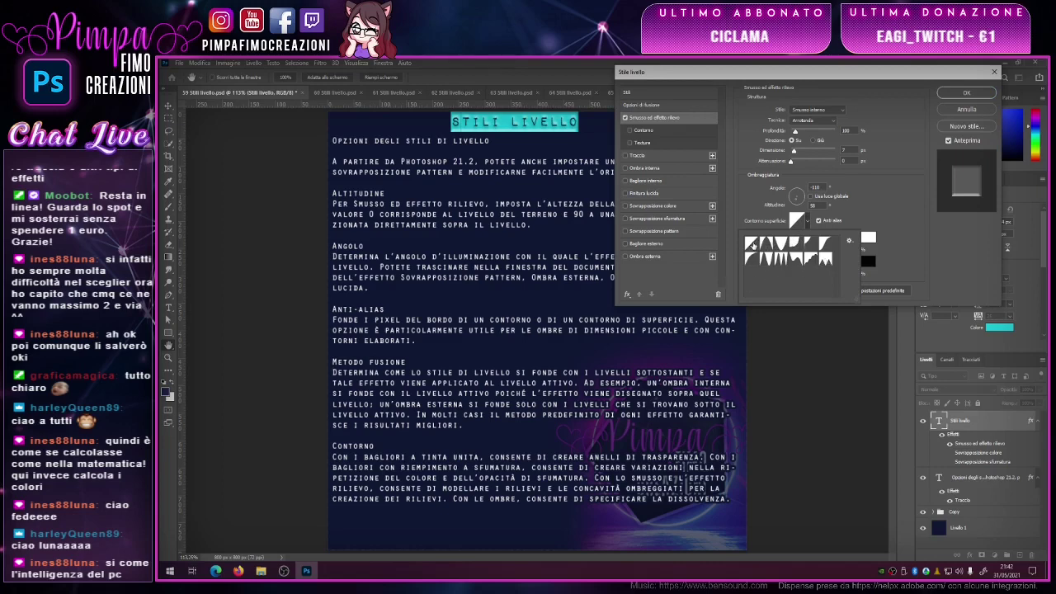
left_click(824, 257)
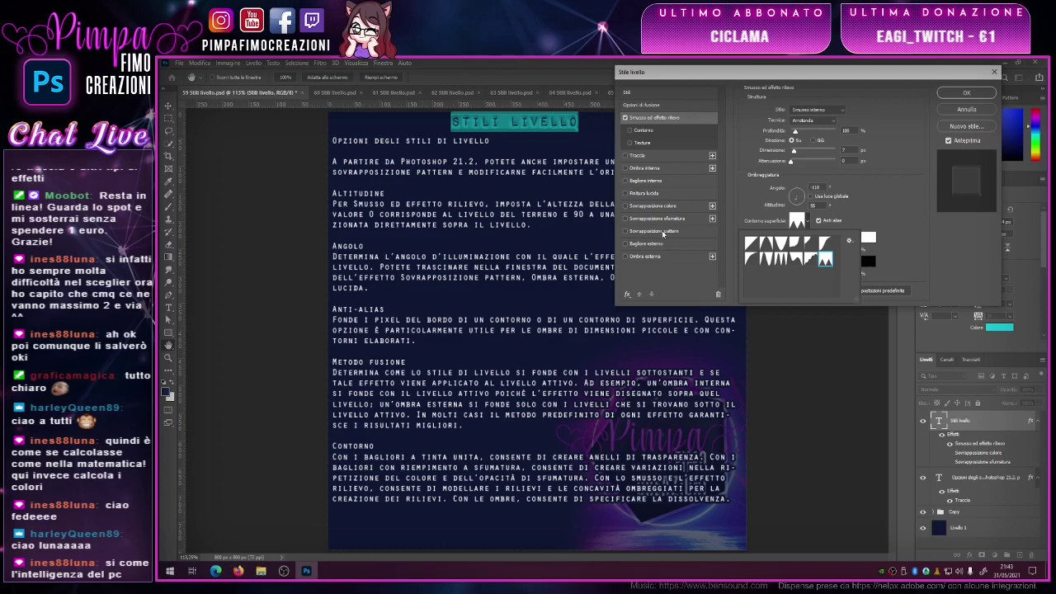
left_click(795, 248)
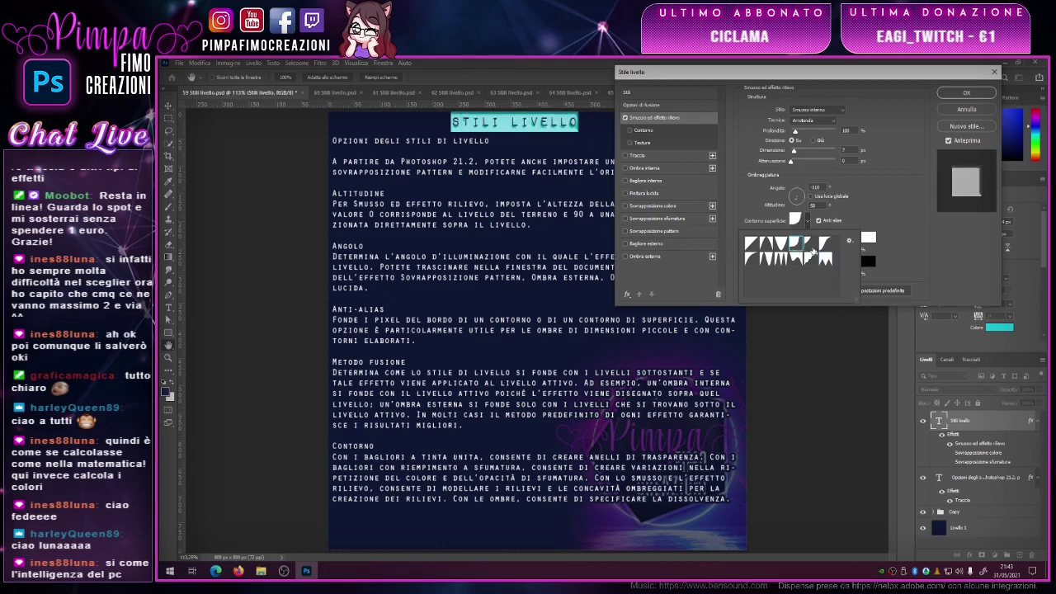
left_click(812, 248)
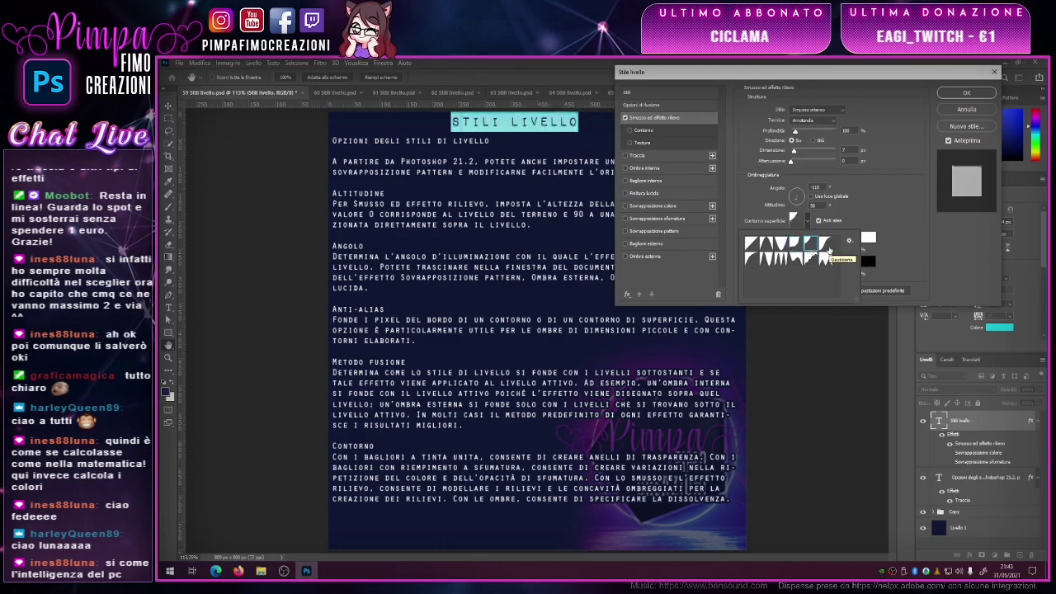
left_click(826, 247)
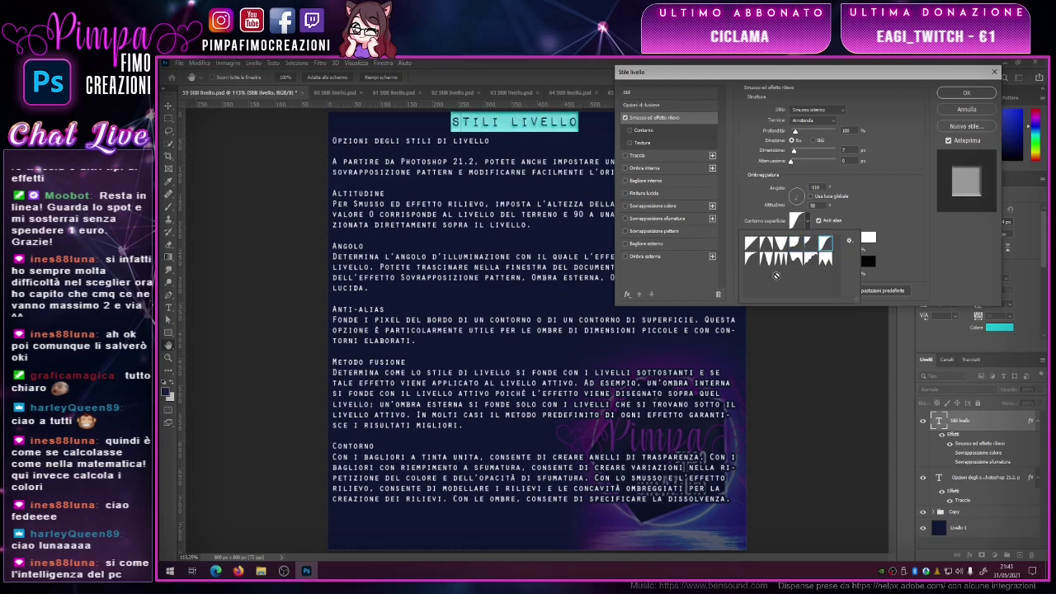
left_click(805, 268)
left_click(795, 267)
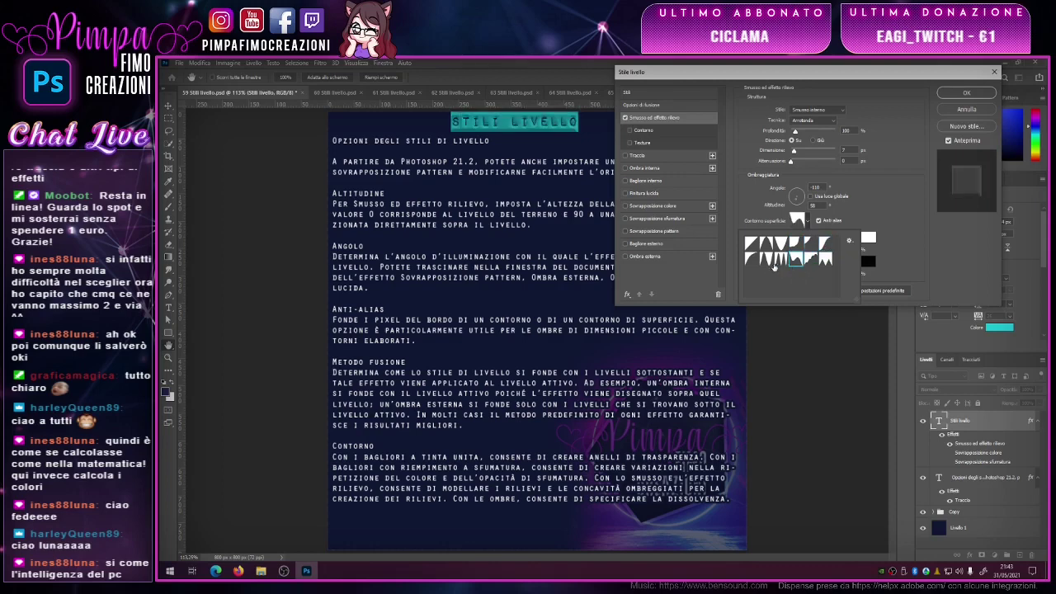
left_click(781, 263)
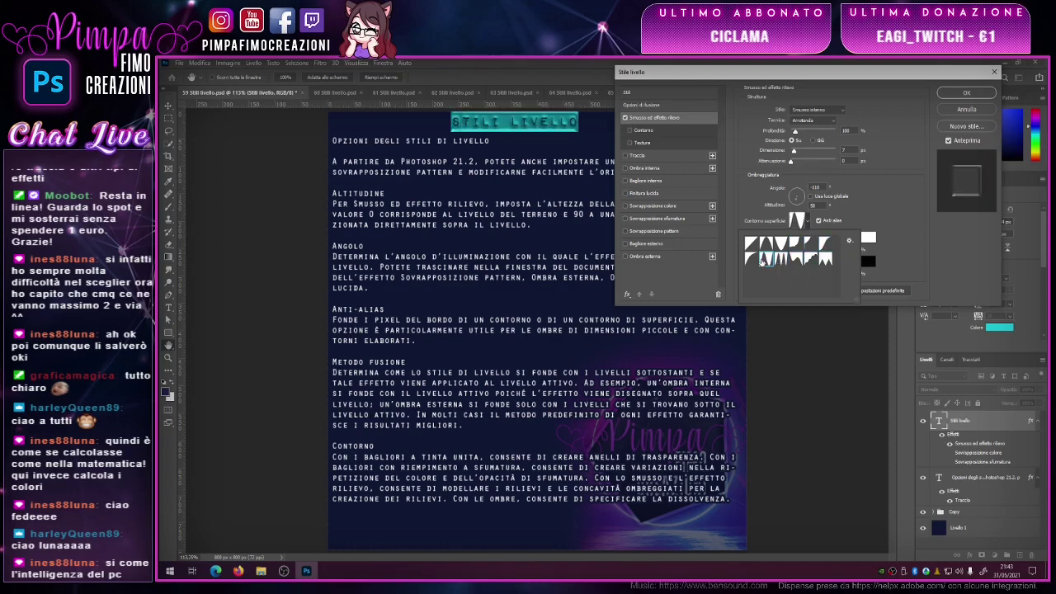
left_click(753, 261)
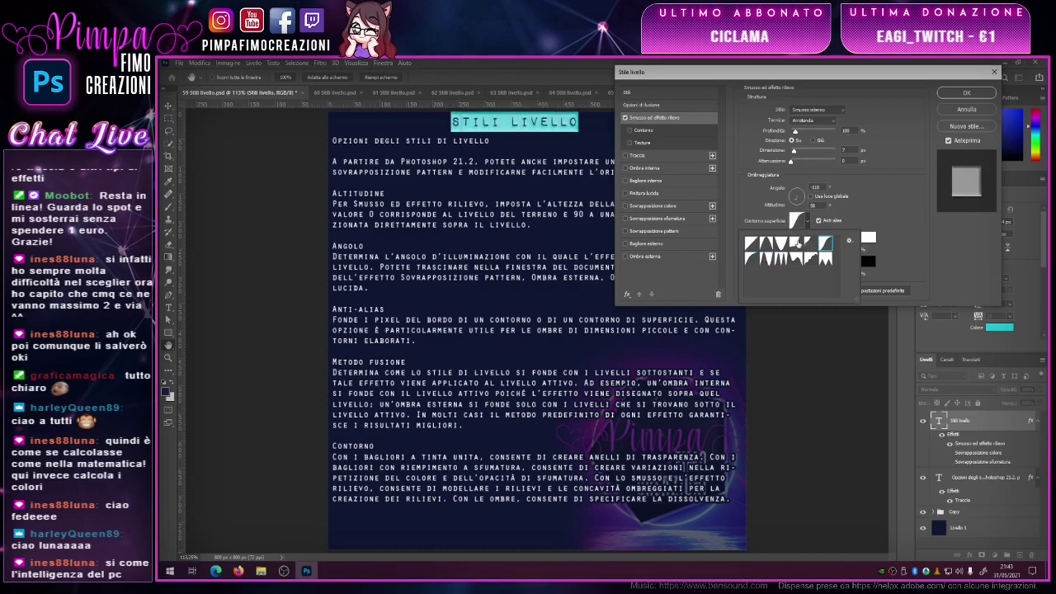
- Apply the Linear gloss contour and close the Layer Style dialog
left_click(751, 244)
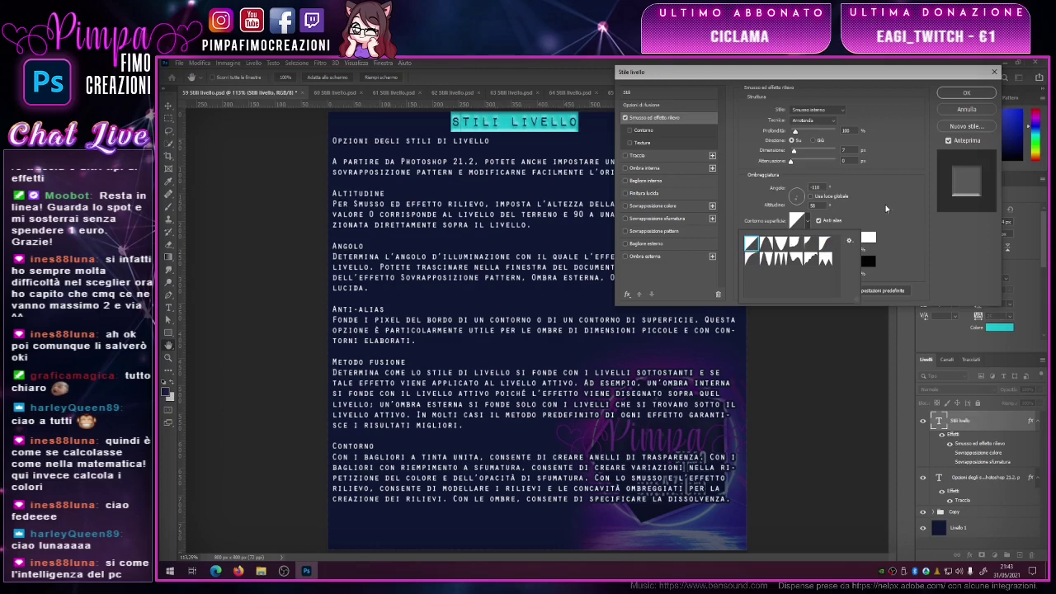
left_click(881, 203)
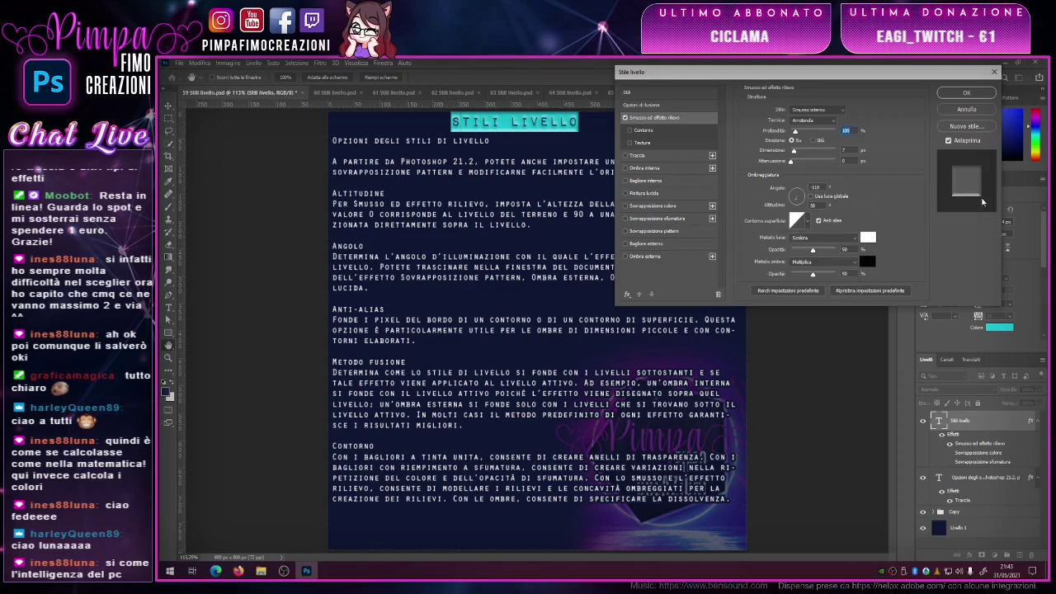
left_click(995, 73)
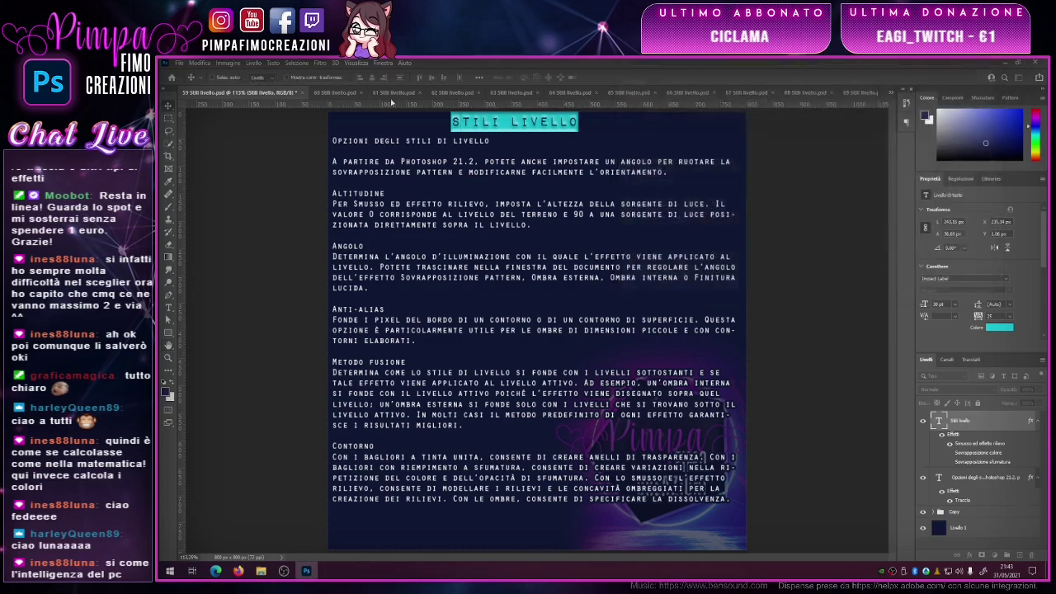
- Close slide 59 without saving, then show 60 Stili livello.psd fitted to the screen
left_click(296, 92)
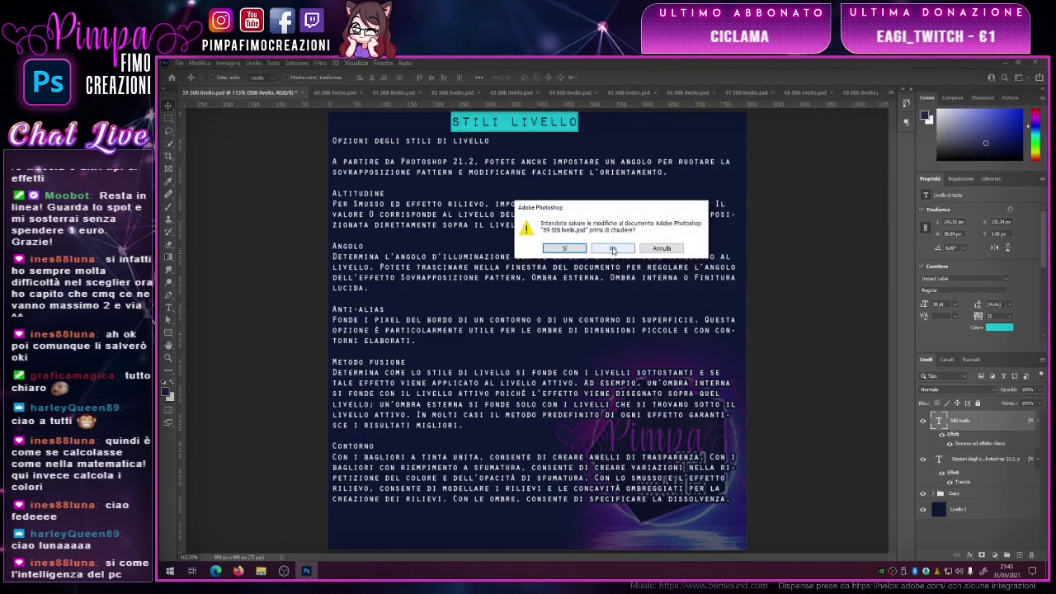
left_click(613, 249)
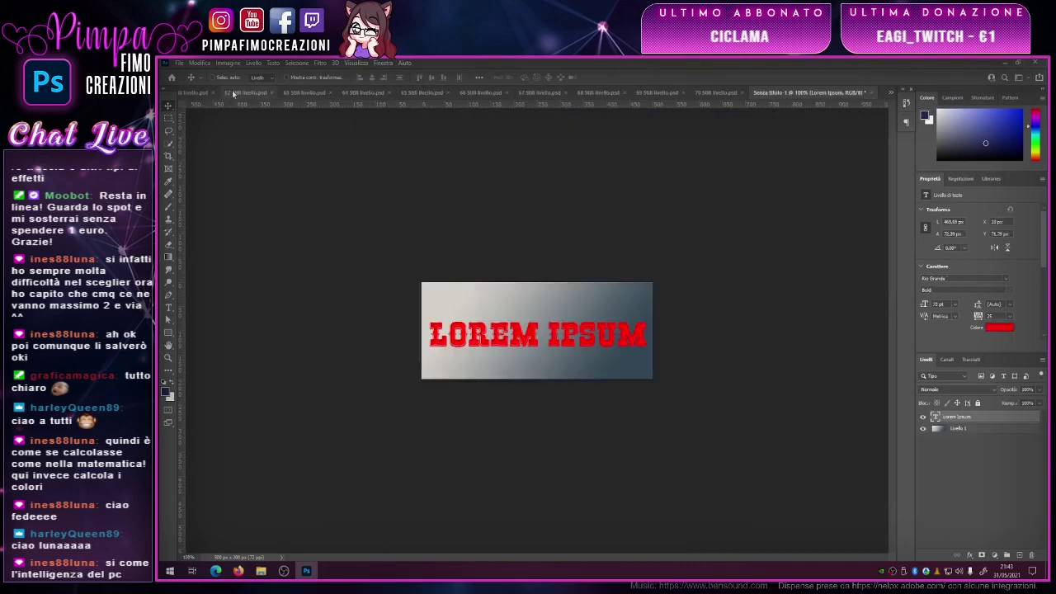
left_click(892, 93)
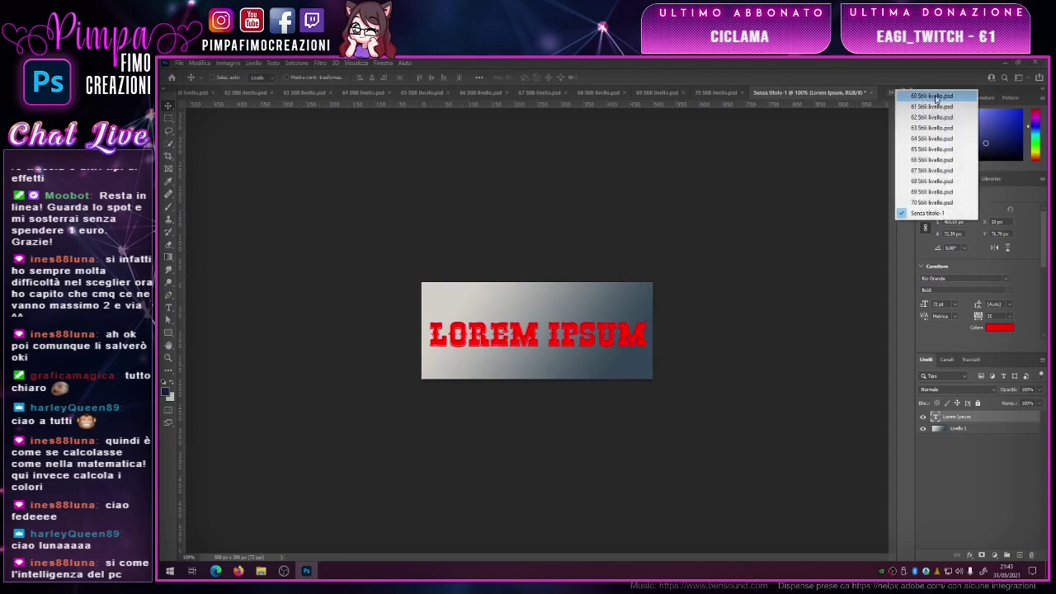
left_click(937, 98)
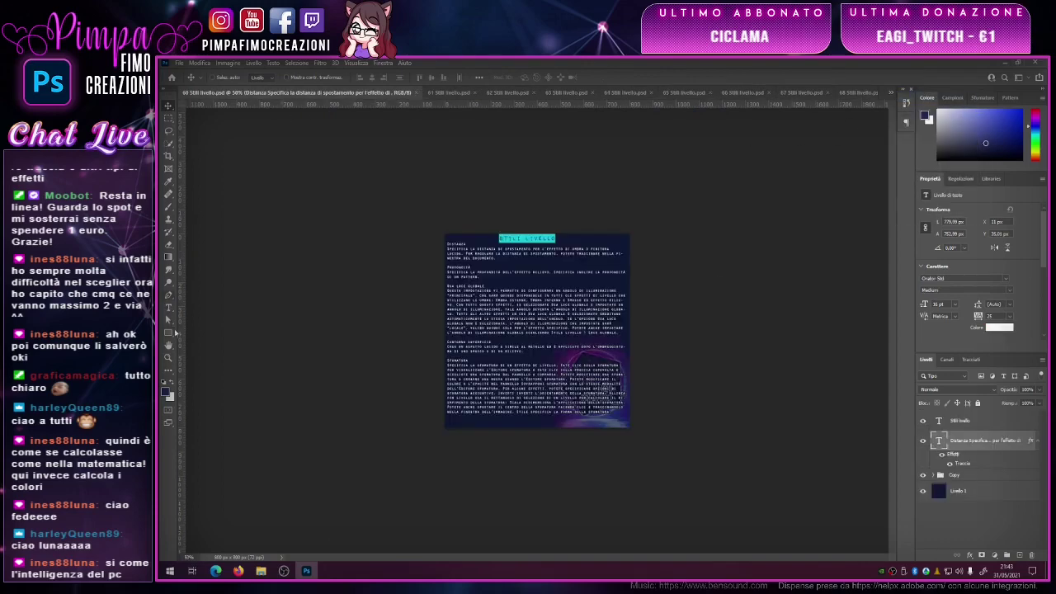
left_click(169, 358)
left_click(451, 79)
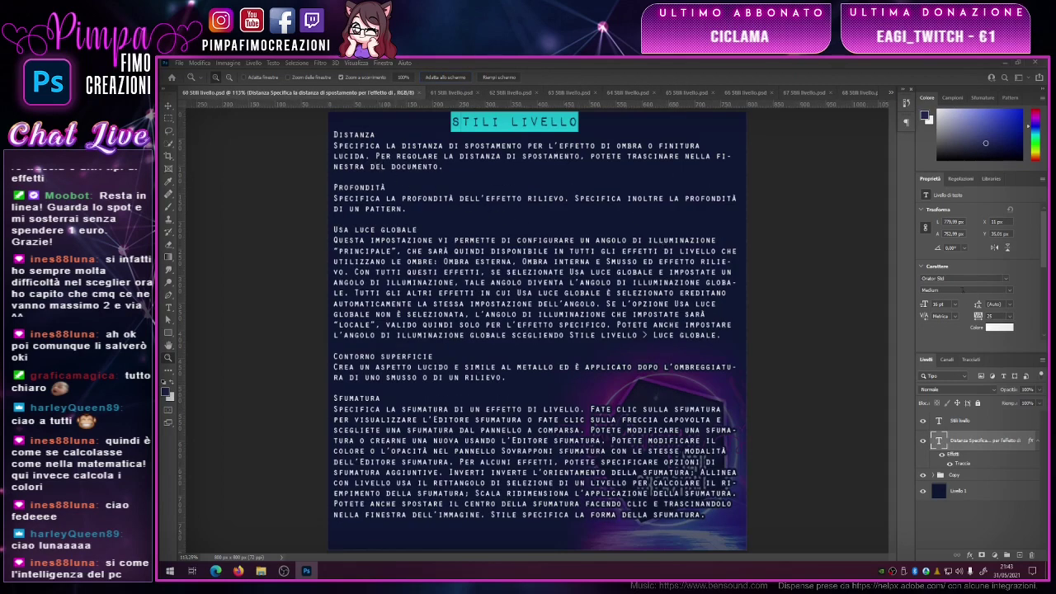
- Open the Stili livello title layer's style and add Bevel & Emboss
double_click(974, 450)
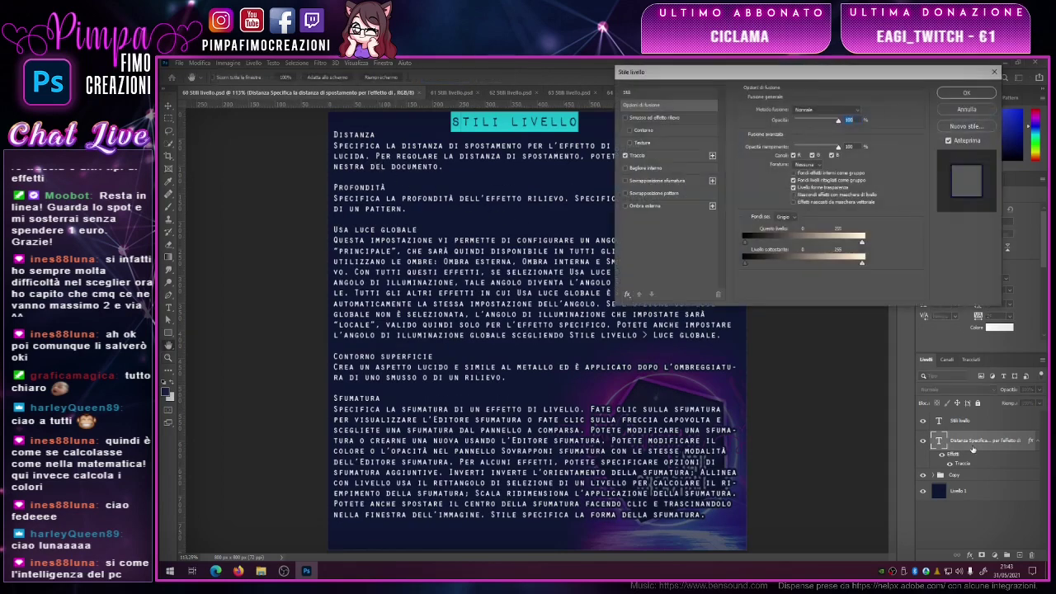
left_click(970, 111)
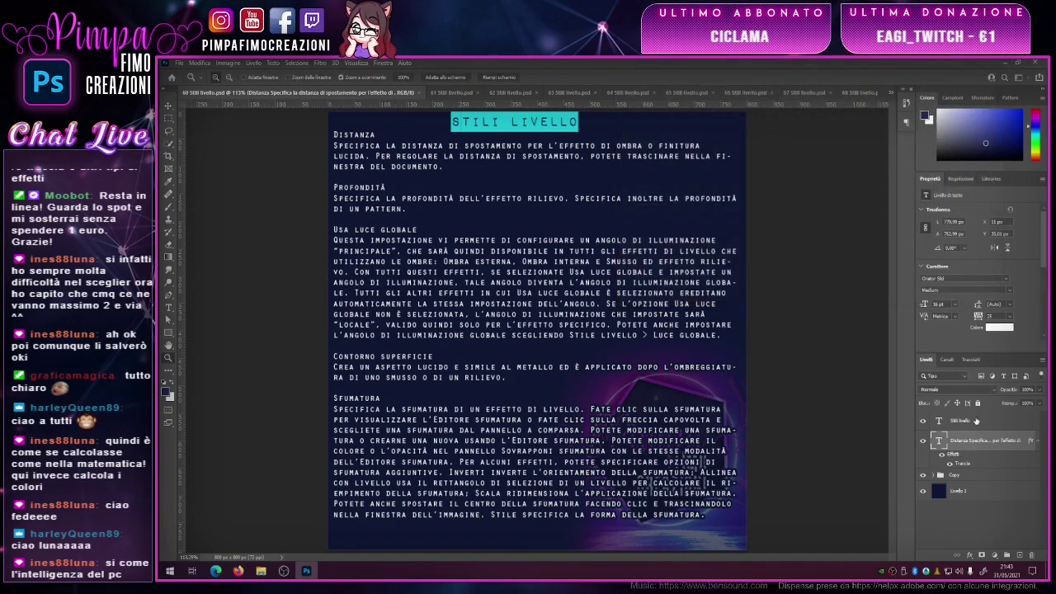
left_click(962, 420)
double_click(965, 420)
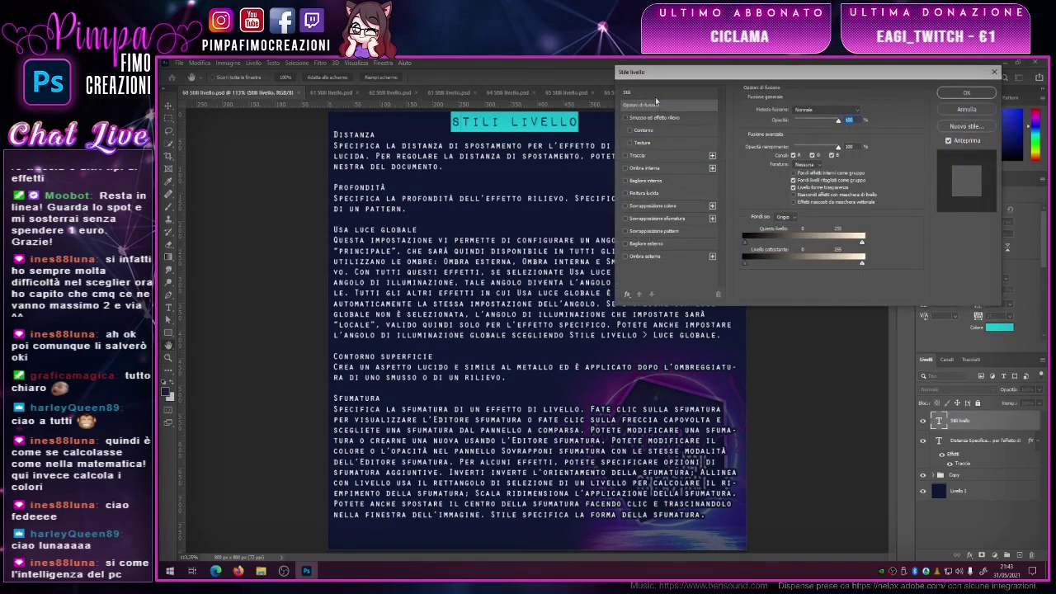
left_click(648, 118)
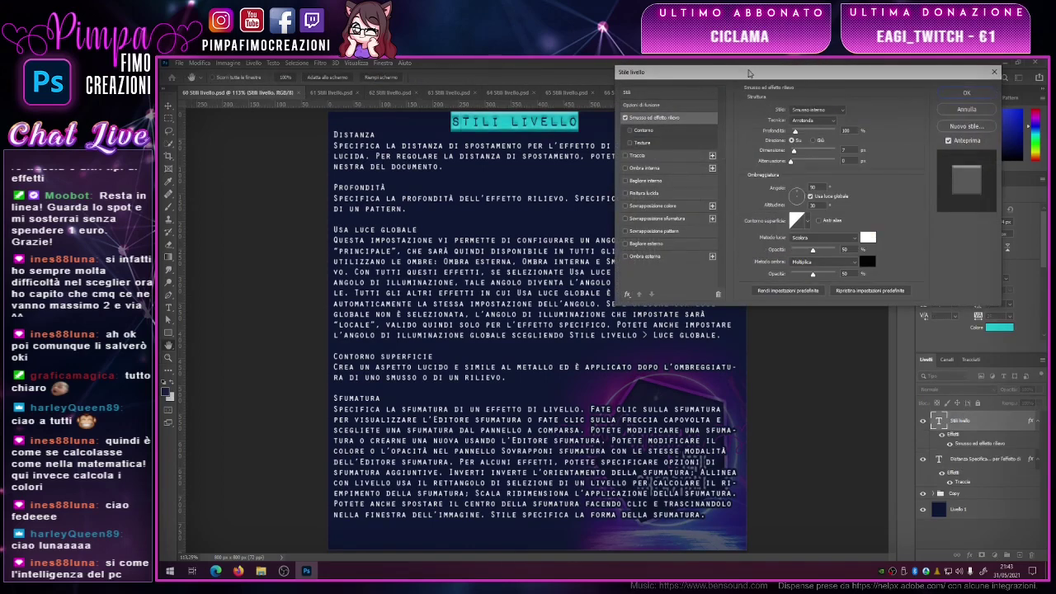
- Try a Satin effect on the title and remove it, then turn on Outer Glow
mouse_move(748, 73)
left_mouse_down()
mouse_move(825, 104)
mouse_move(794, 180)
left_mouse_up()
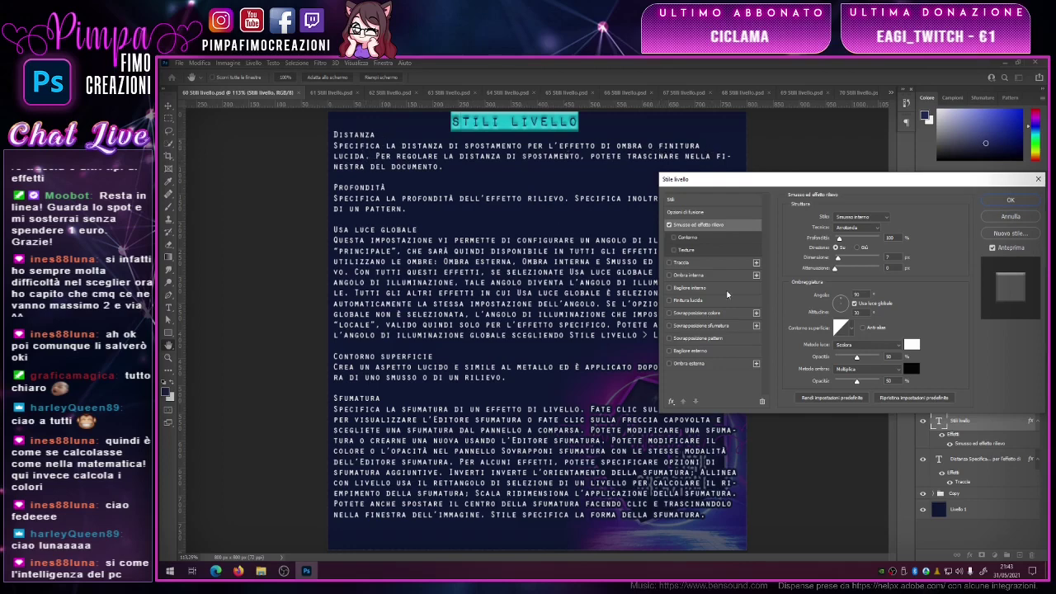
left_click(701, 301)
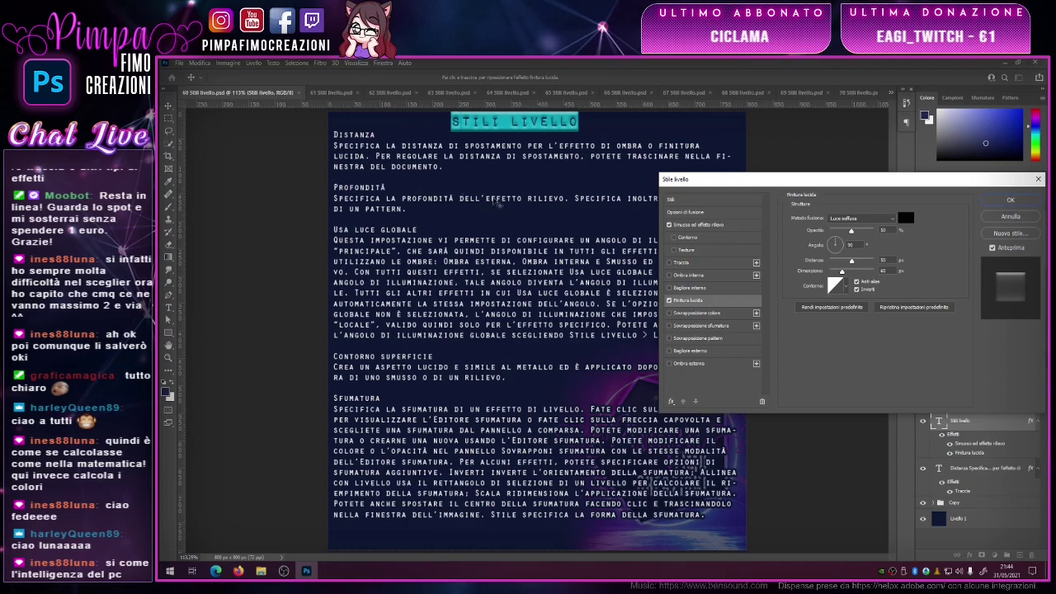
left_click(669, 301)
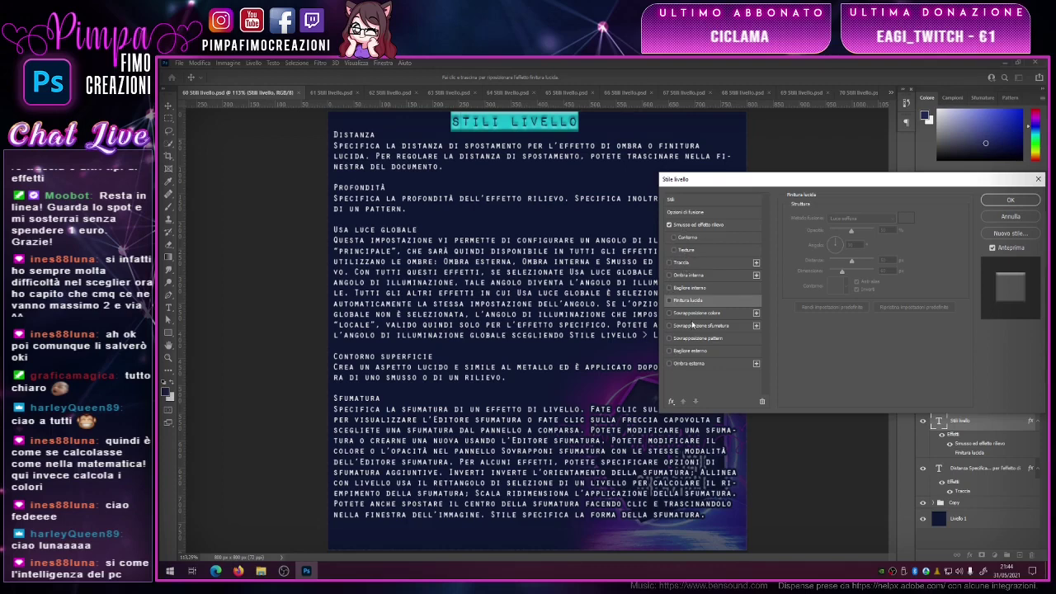
left_click(692, 351)
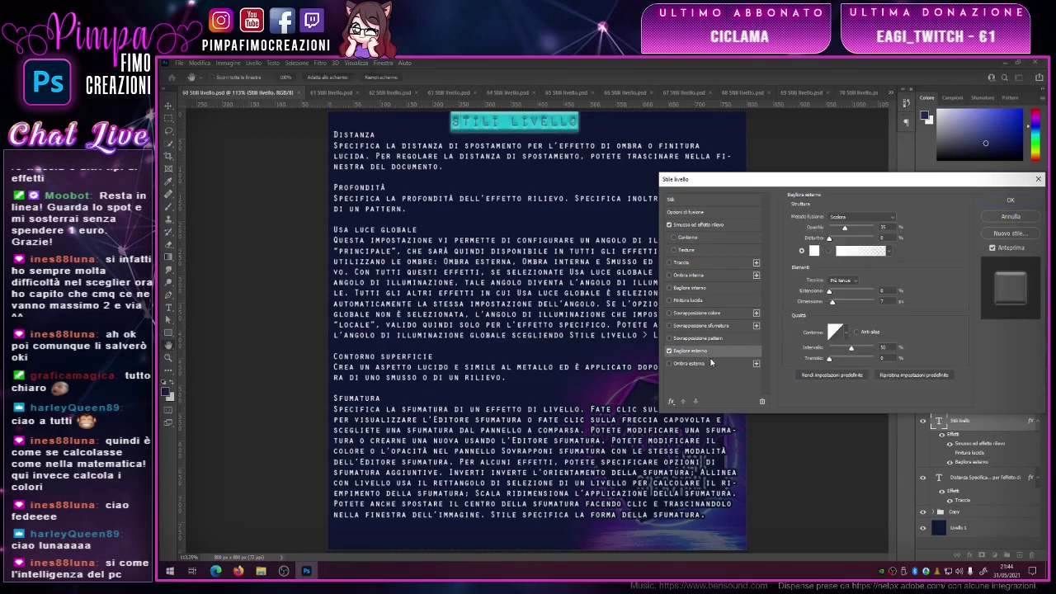
- Replace the outer glow with a red (ff0000) drop shadow at 70% opacity
left_click(670, 351)
left_click(701, 364)
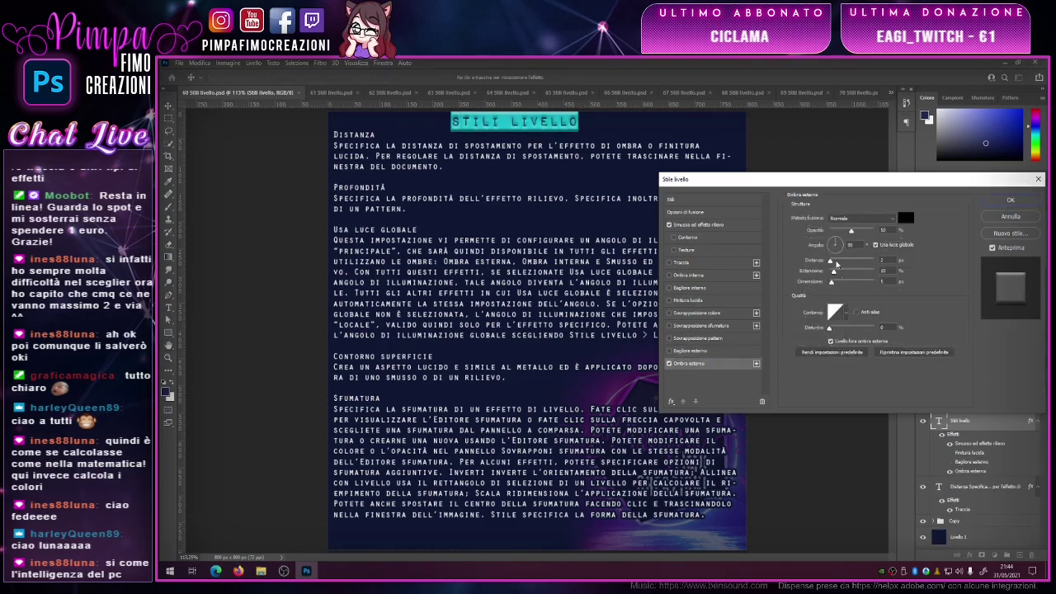
left_click_drag(856, 234, 864, 234)
left_click(906, 217)
type("ff0000")
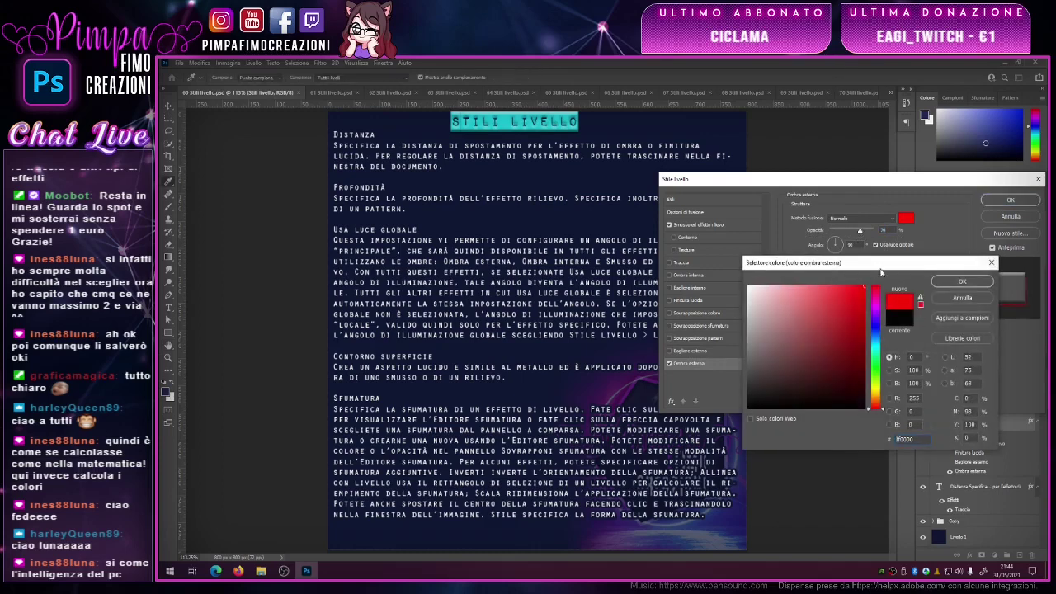
left_click(962, 281)
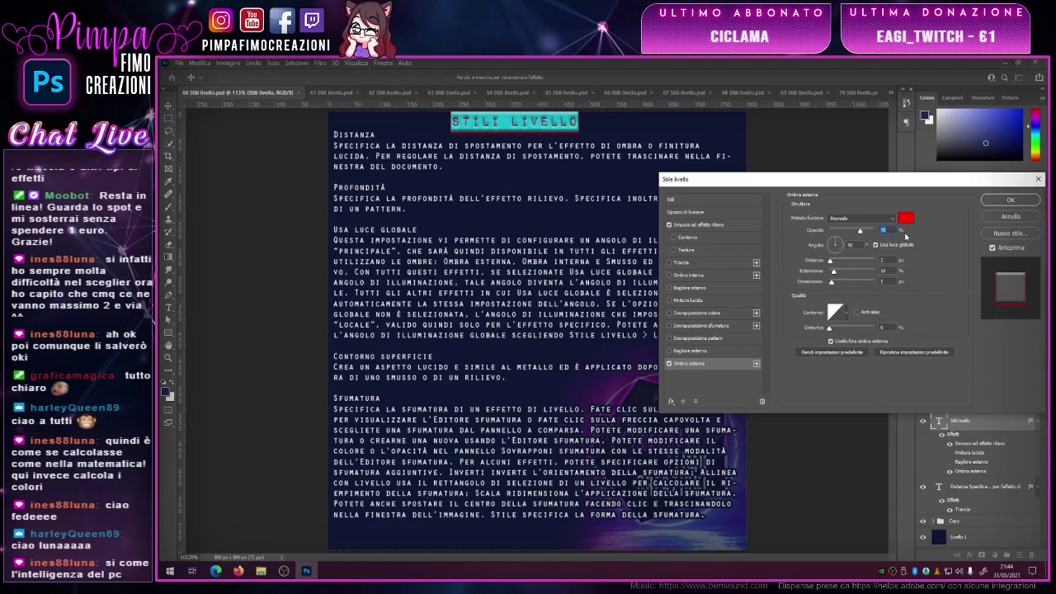
- Preview several contour presets on the red drop shadow
left_click(836, 312)
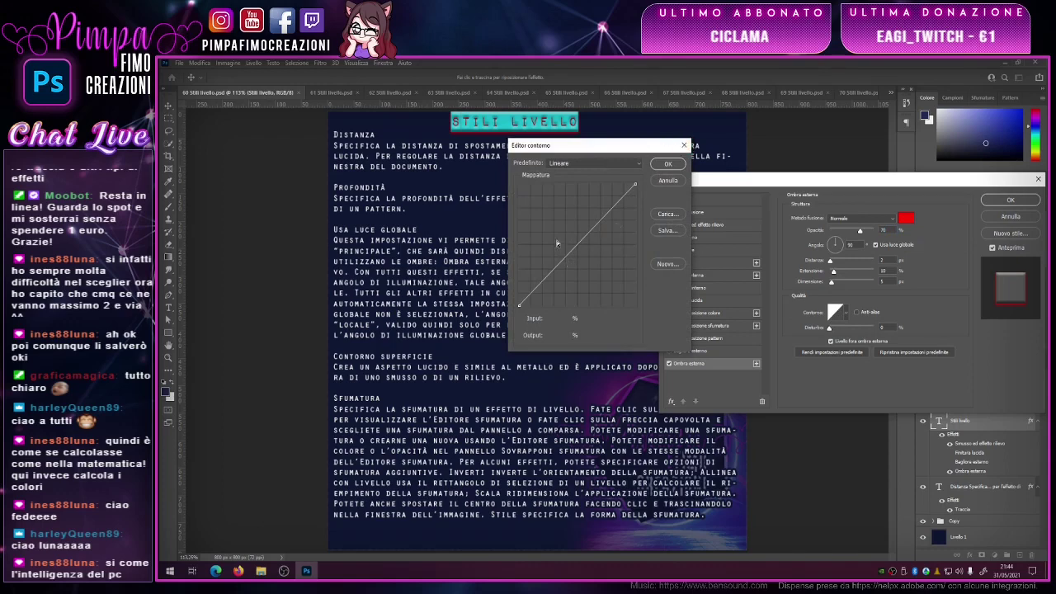
left_click(683, 145)
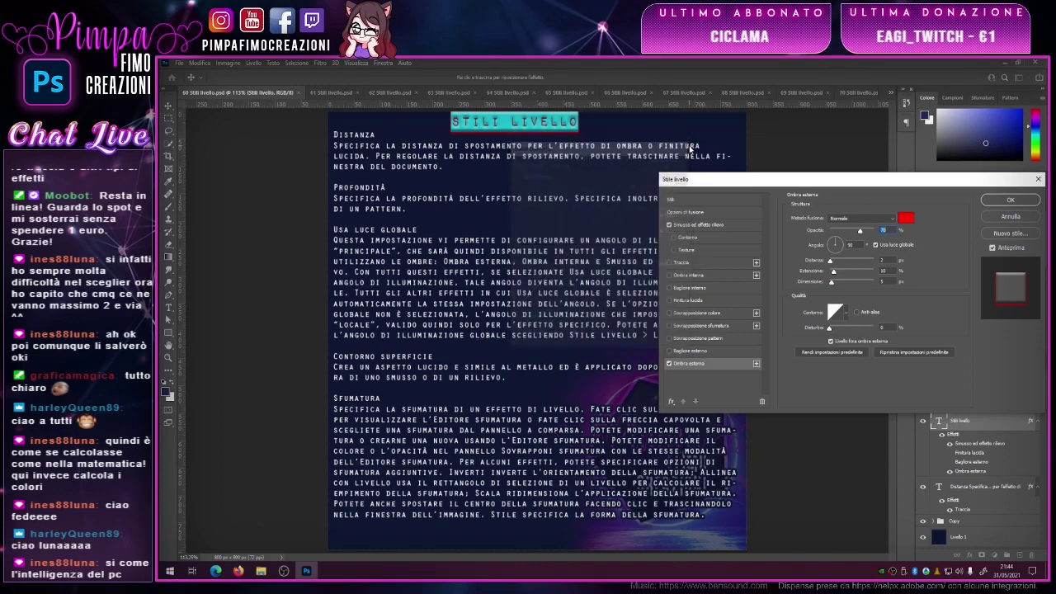
left_click(848, 315)
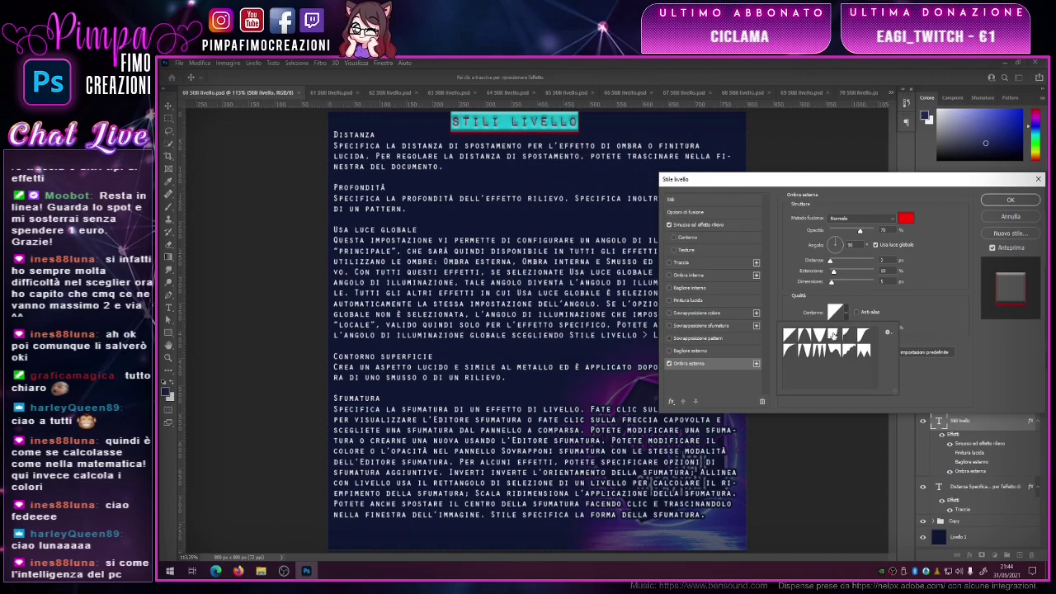
left_click(835, 350)
left_click(850, 352)
left_click(863, 352)
left_click(864, 335)
left_click(833, 336)
- Set the shadow contour back to Linear, then switch the drop shadow off
left_click(803, 340)
left_click(795, 339)
left_click(863, 336)
left_click(788, 335)
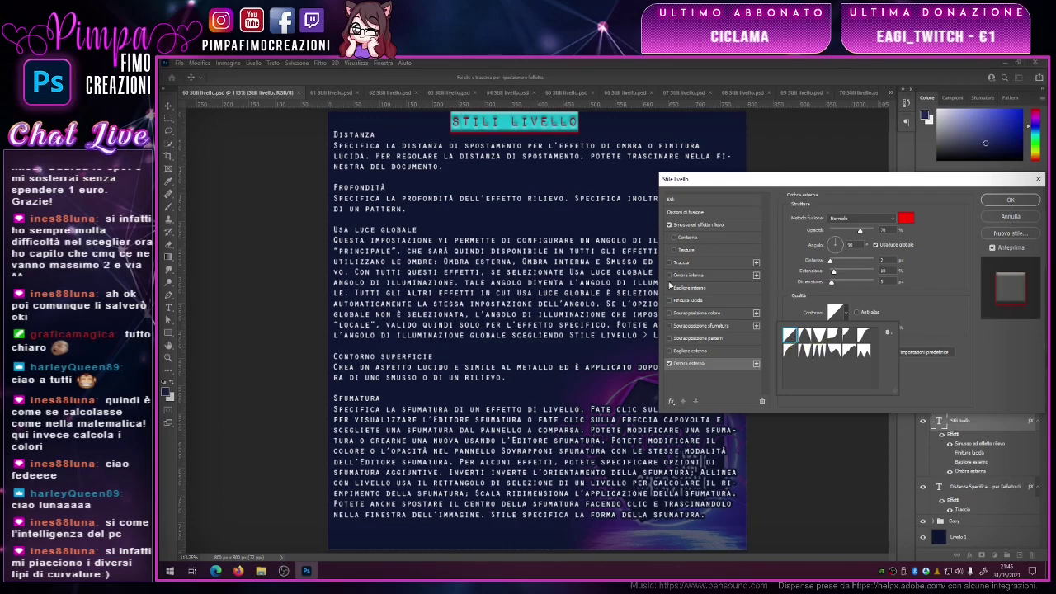
left_click(670, 364)
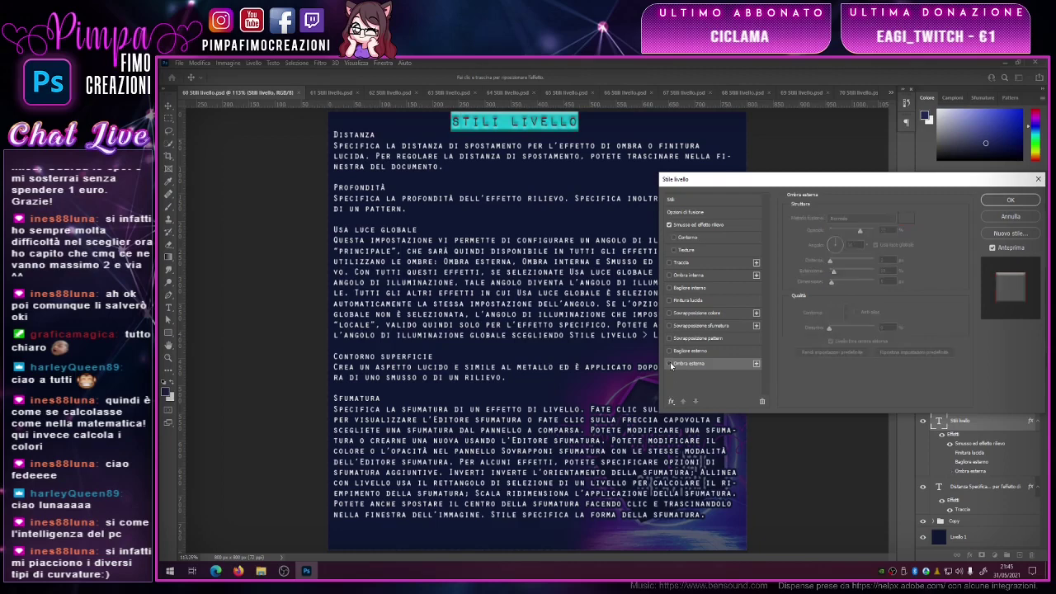
- Turn on Bevel & Emboss with 32% depth and add a pattern overlay to the title
left_click(669, 226)
left_click_drag(702, 182, 618, 268)
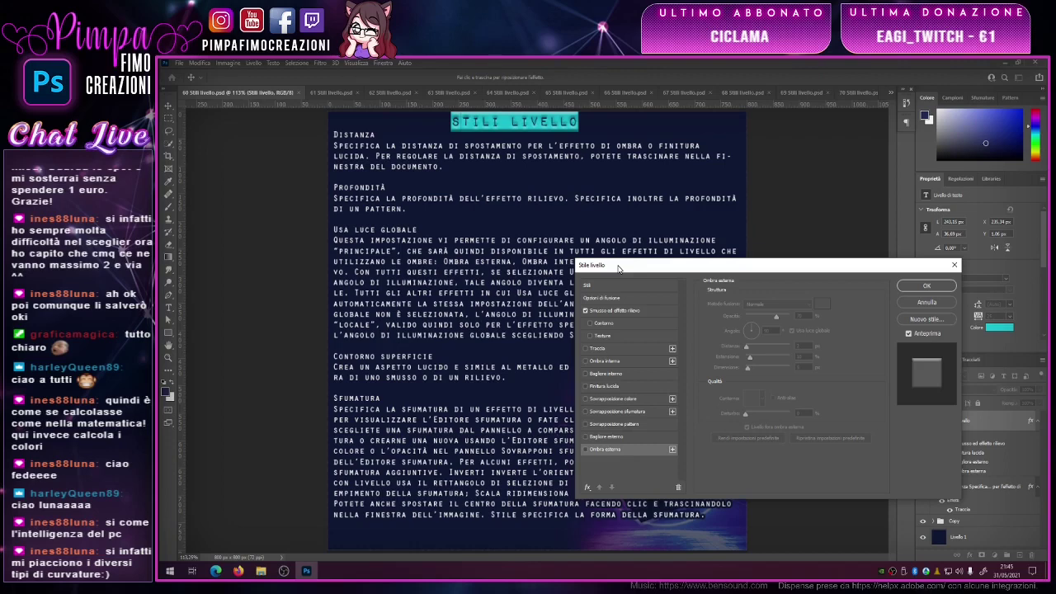
left_click_drag(618, 268, 654, 218)
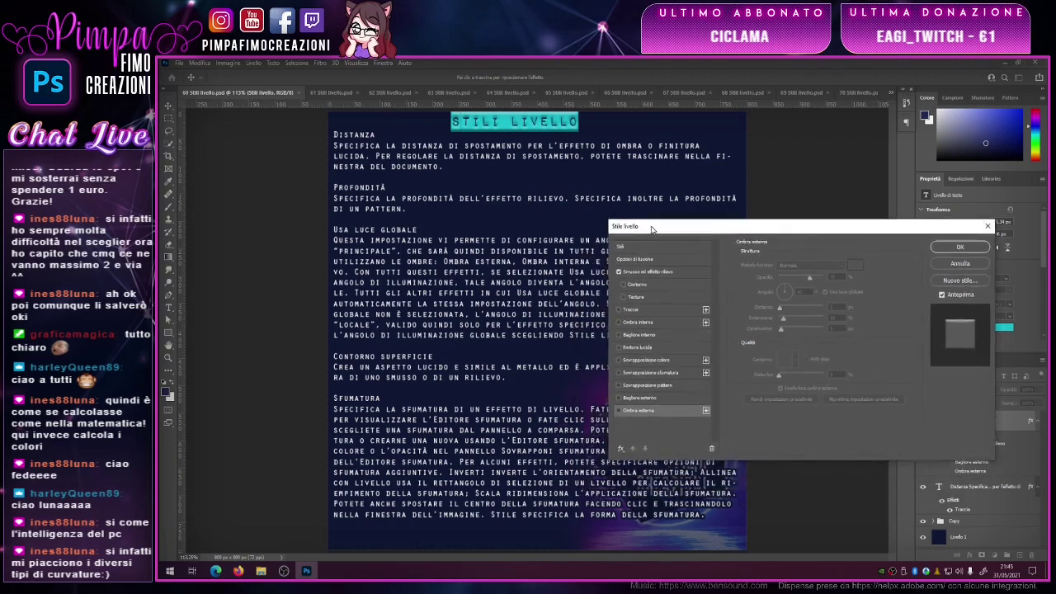
left_click(659, 263)
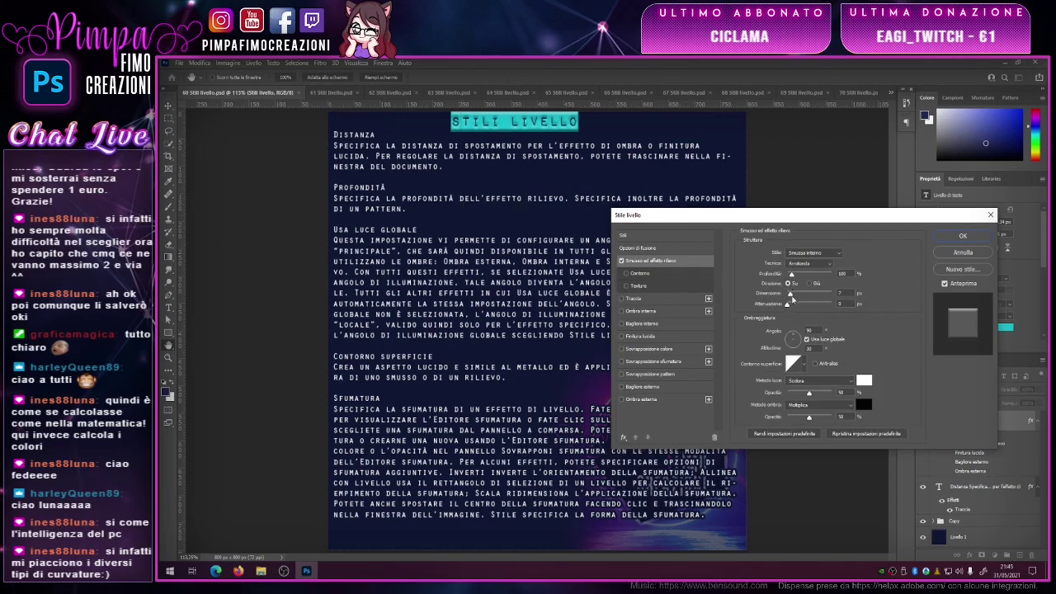
mouse_move(793, 276)
left_mouse_down()
mouse_move(822, 277)
mouse_move(783, 278)
left_mouse_up()
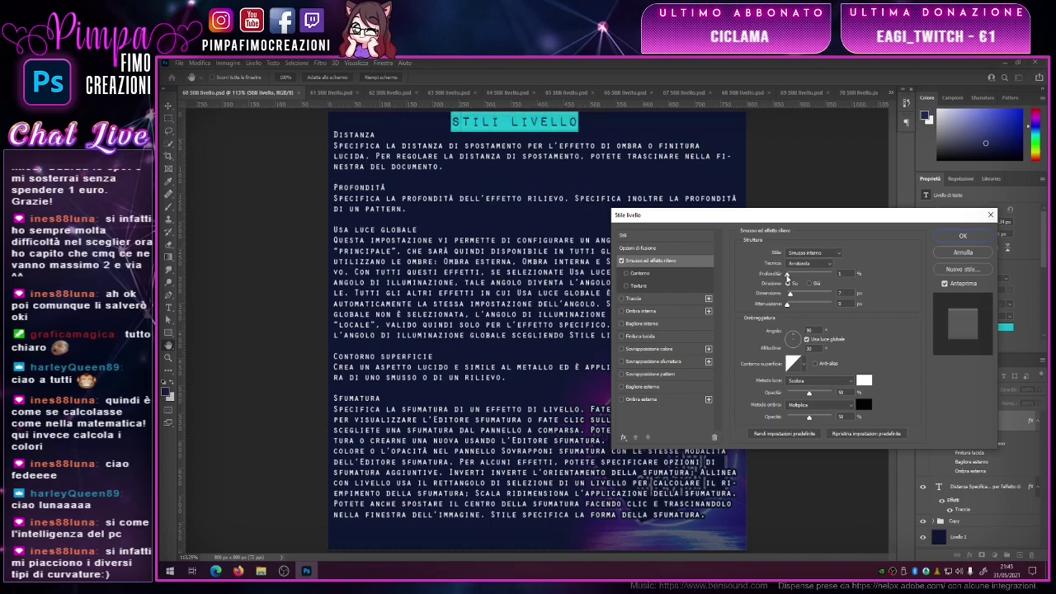
left_click_drag(788, 275, 790, 275)
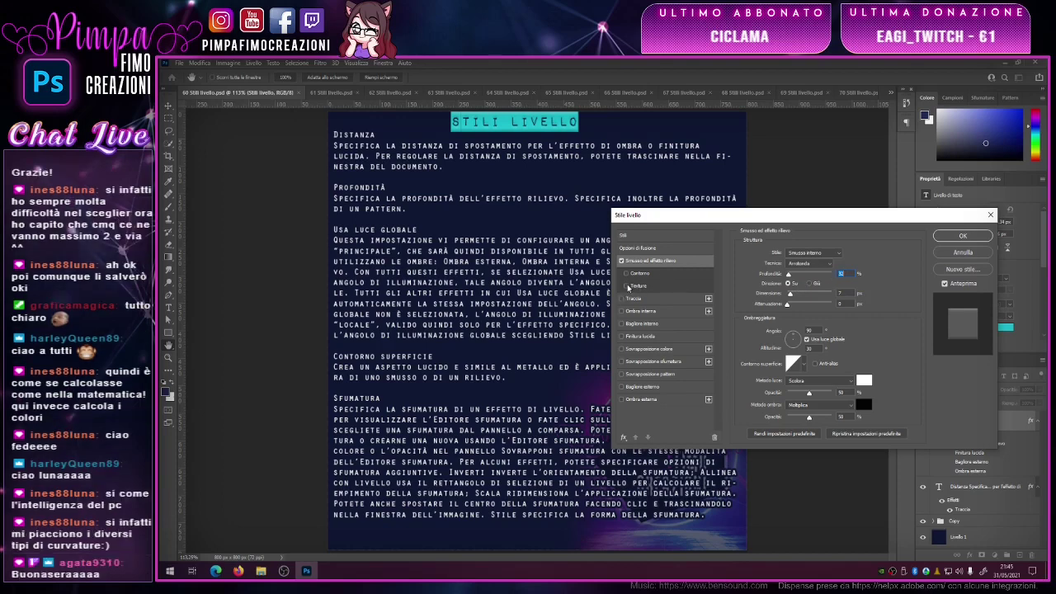
left_click(640, 374)
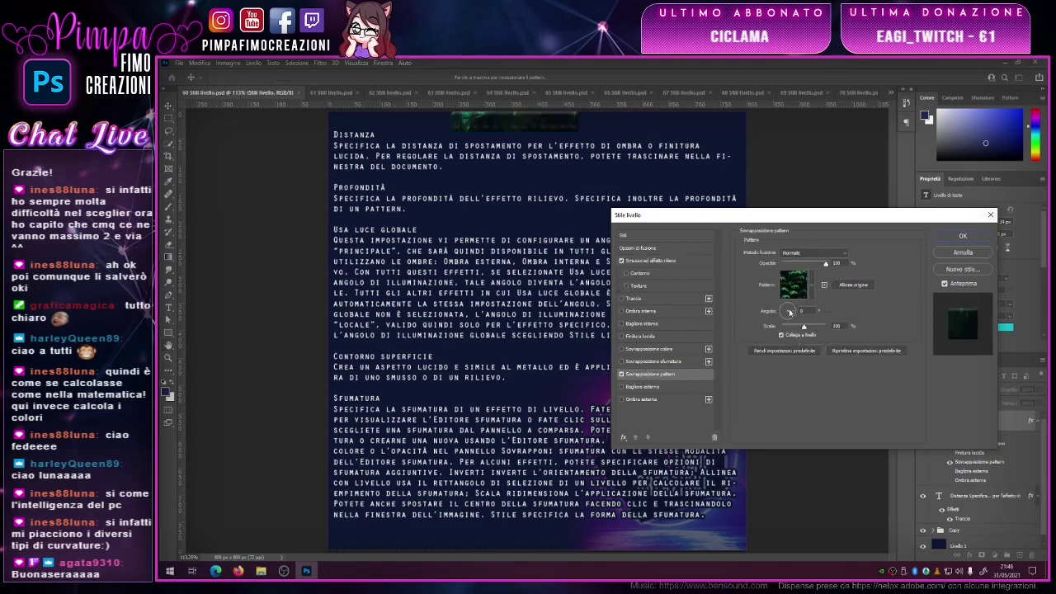
- Add a Texture to the bevel, drop the pattern overlay, and lower the texture depth
left_click(664, 287)
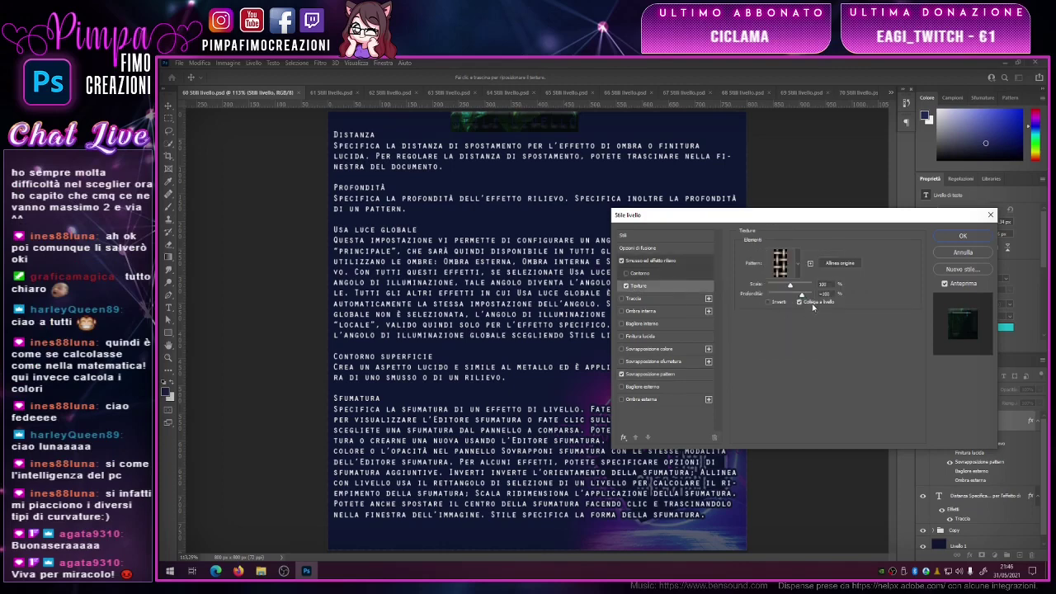
left_click(622, 375)
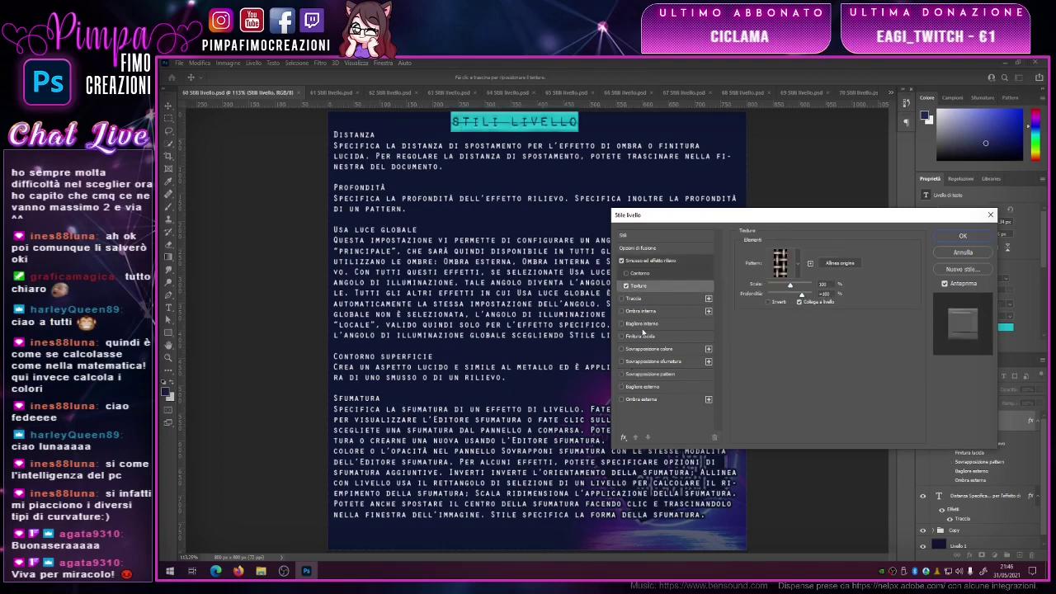
left_click(655, 261)
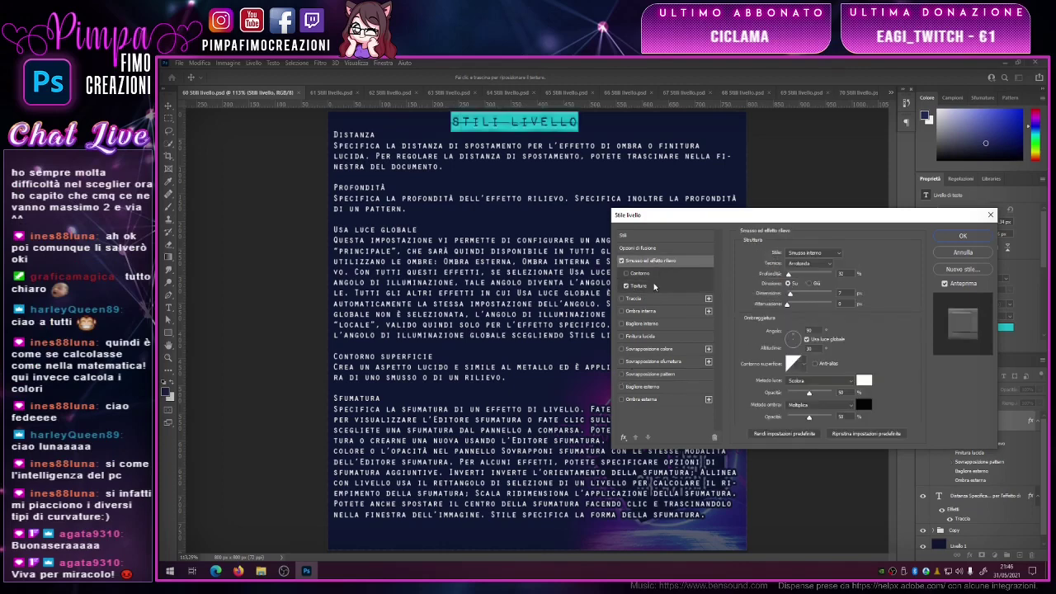
left_click(655, 285)
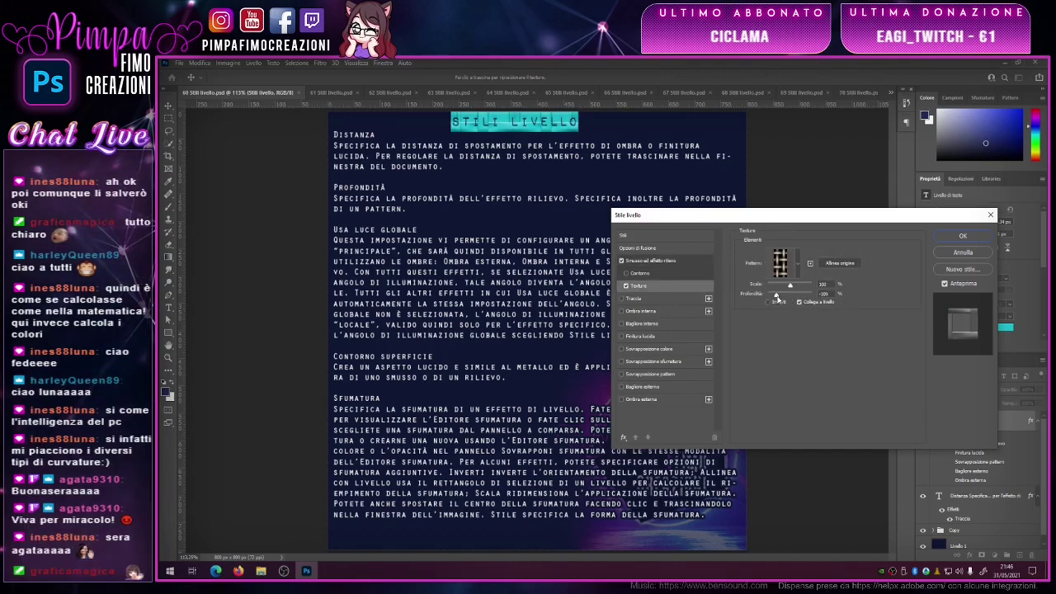
mouse_move(800, 297)
left_mouse_down()
mouse_move(774, 297)
mouse_move(791, 290)
left_mouse_up()
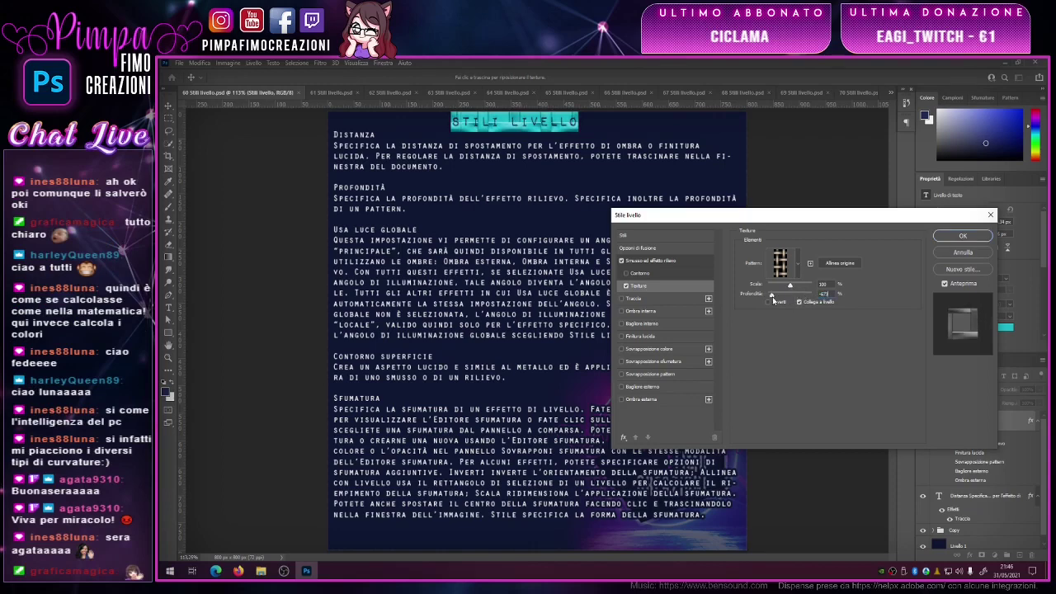
left_click_drag(791, 291, 780, 296)
- Use the third pattern from the Pattern folder as the bevel texture and lower its depth
left_click(799, 265)
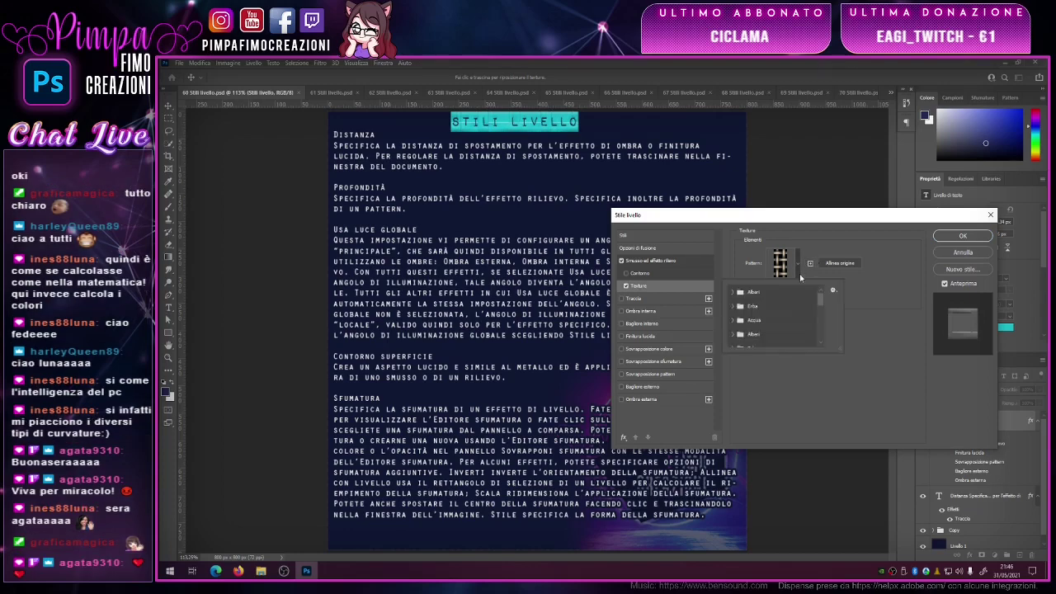
scroll(760, 318, "down", 3)
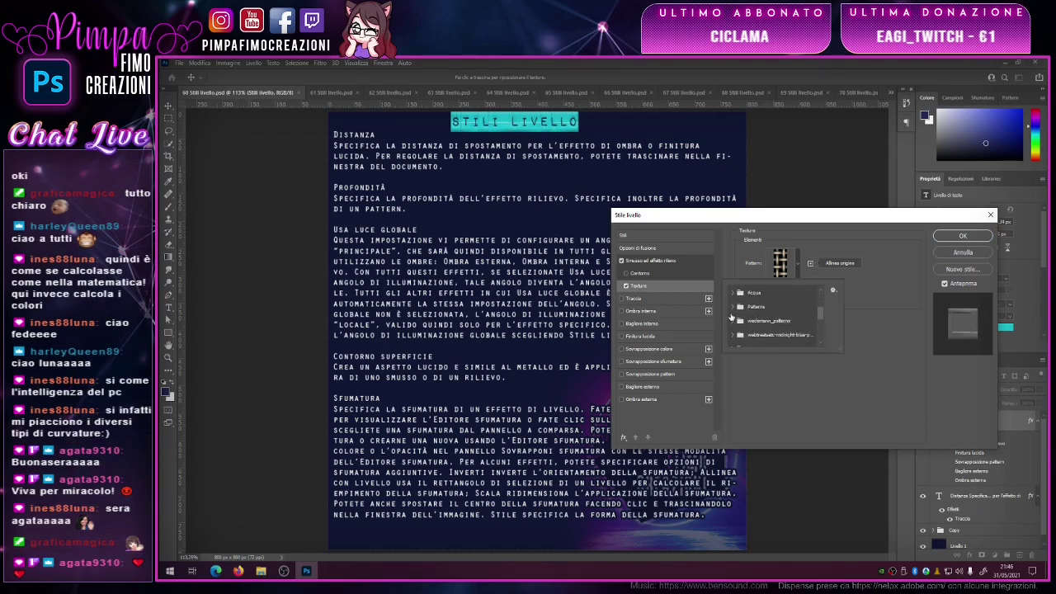
left_click(732, 307)
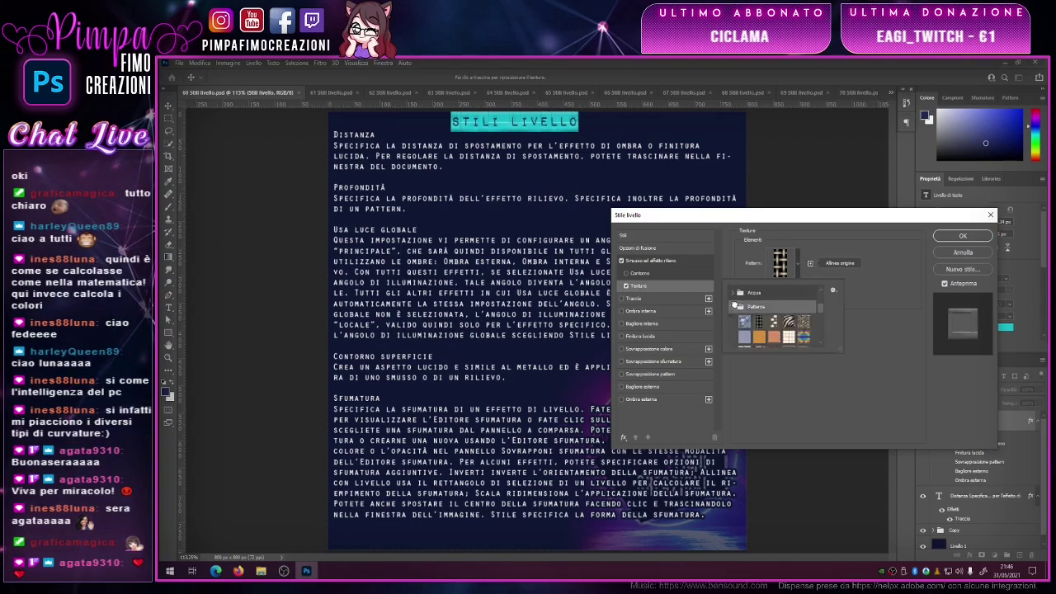
left_click(775, 322)
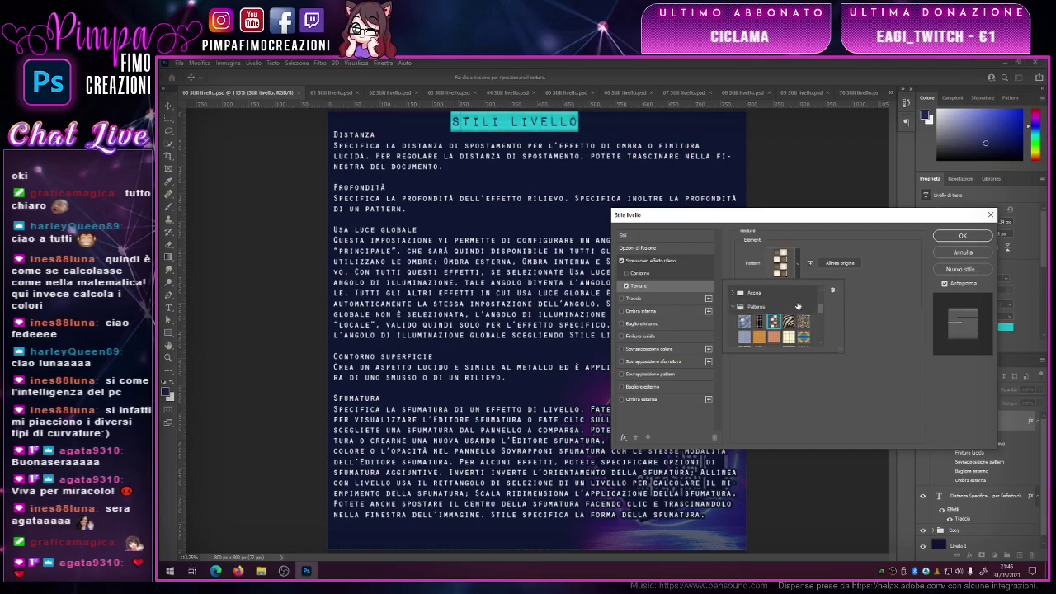
left_click(868, 309)
left_click_drag(789, 296, 787, 302)
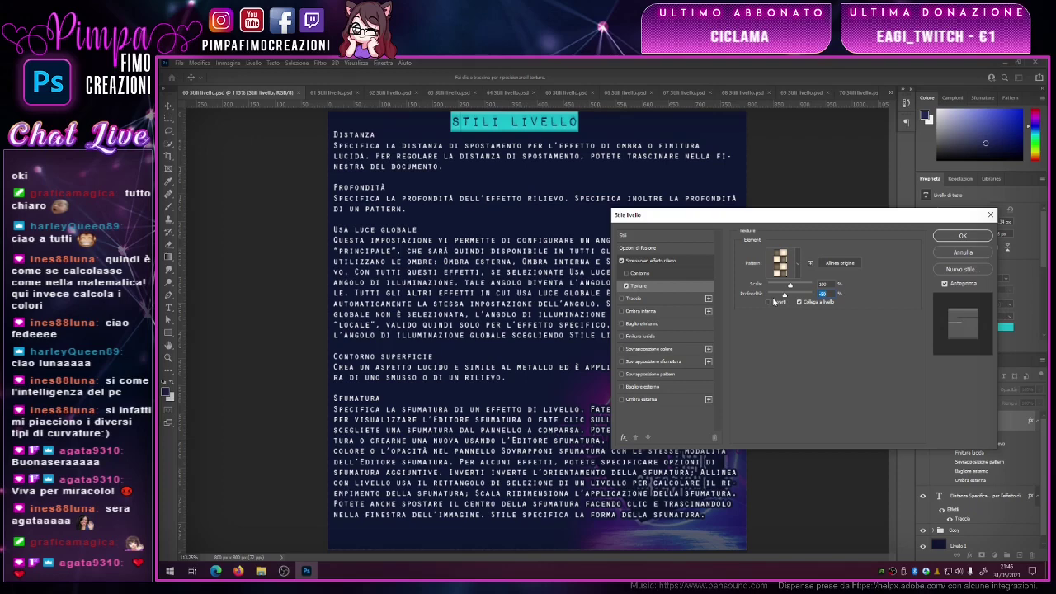
left_click_drag(785, 295, 773, 295)
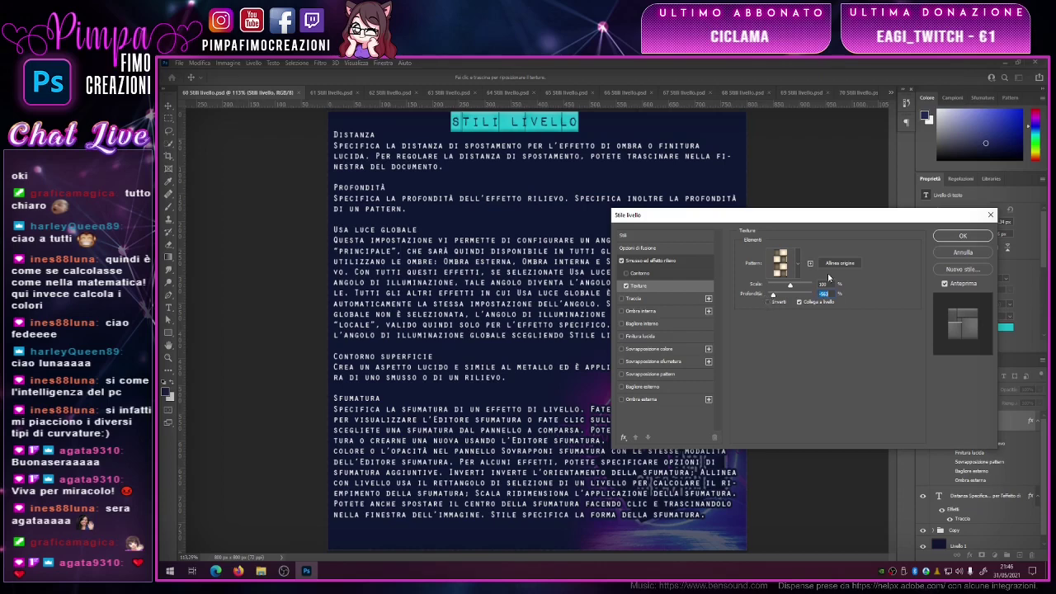
- Reposition the Layer Style dialog, then close it, discarding the title effects
left_click(971, 252)
mouse_move(737, 217)
left_mouse_down()
mouse_move(784, 157)
mouse_move(805, 106)
left_mouse_up()
left_click_drag(805, 105, 580, 337)
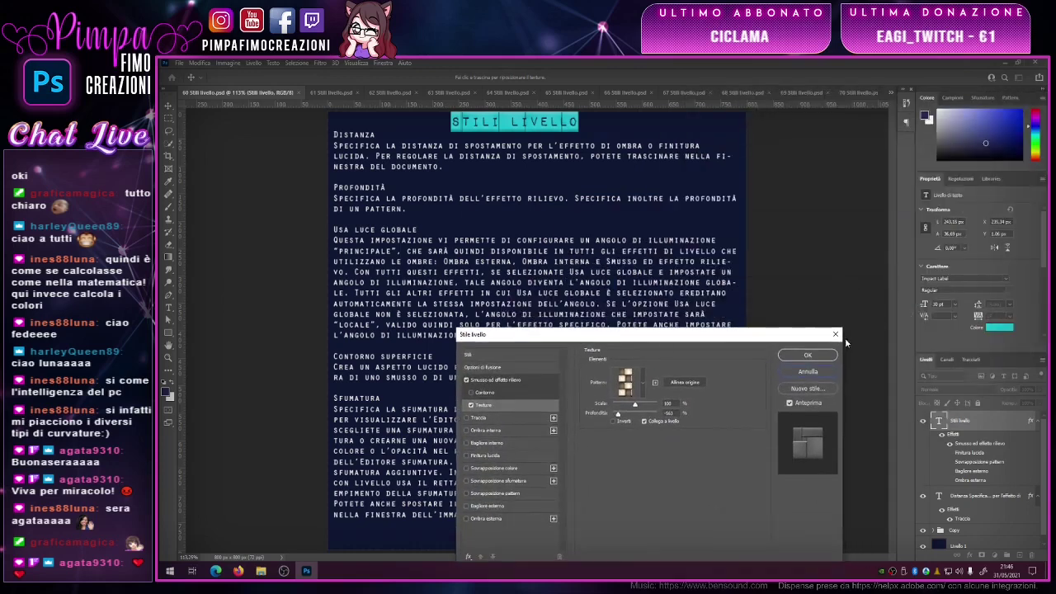
left_click_drag(603, 335, 733, 118)
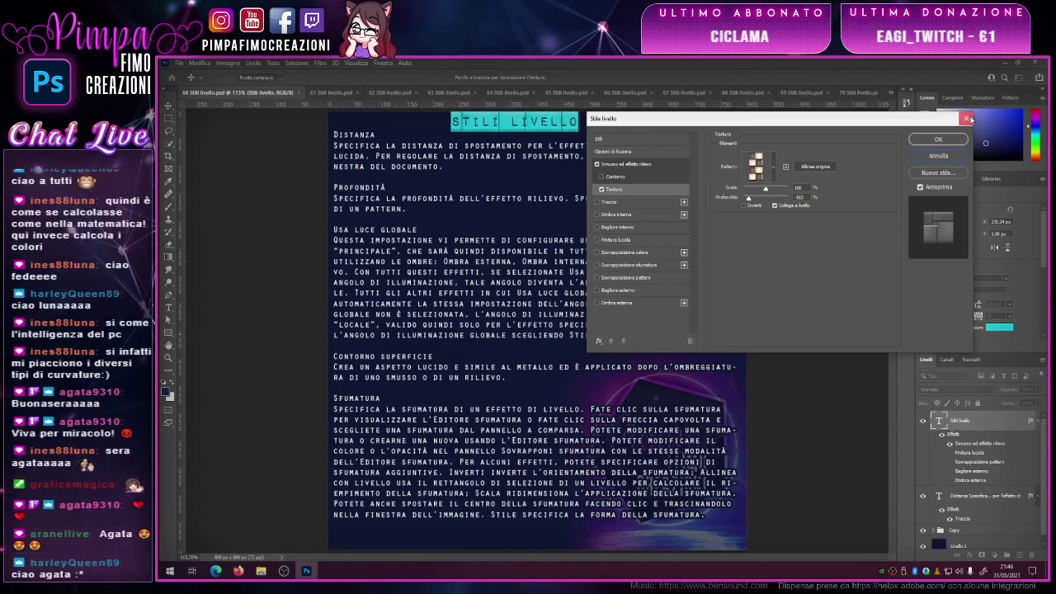
left_click(967, 120)
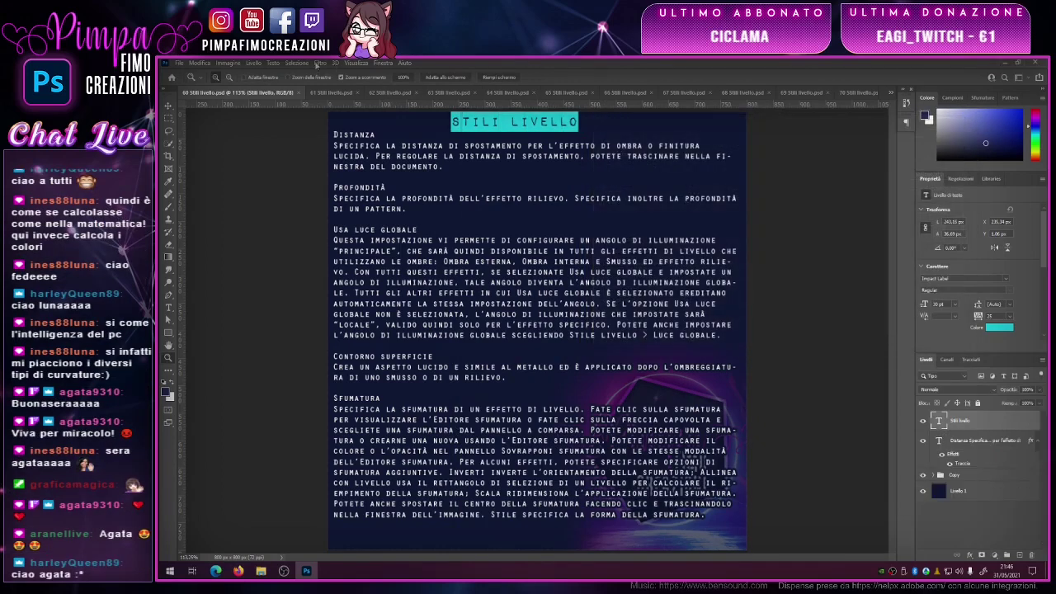
- Open Livello > Stile livello > Luce globale and move the dialog aside
left_click(253, 63)
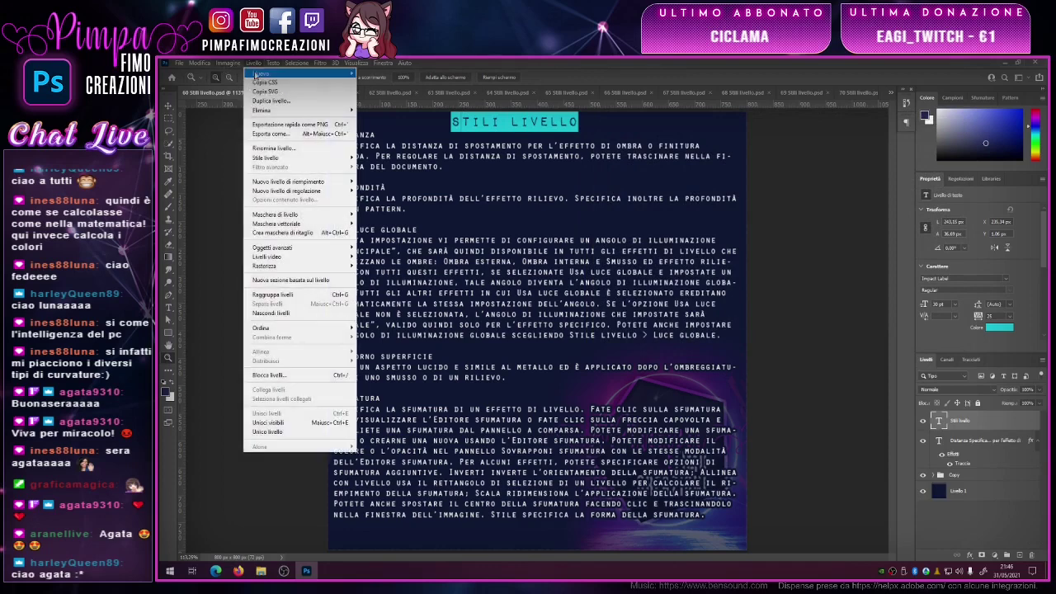
mouse_move(266, 158)
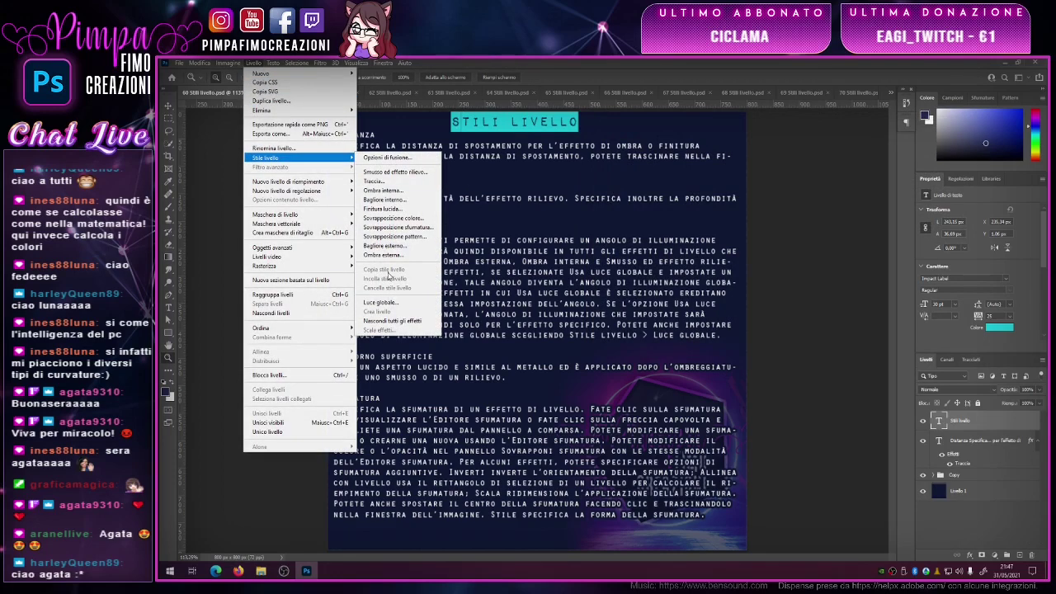
left_click(388, 304)
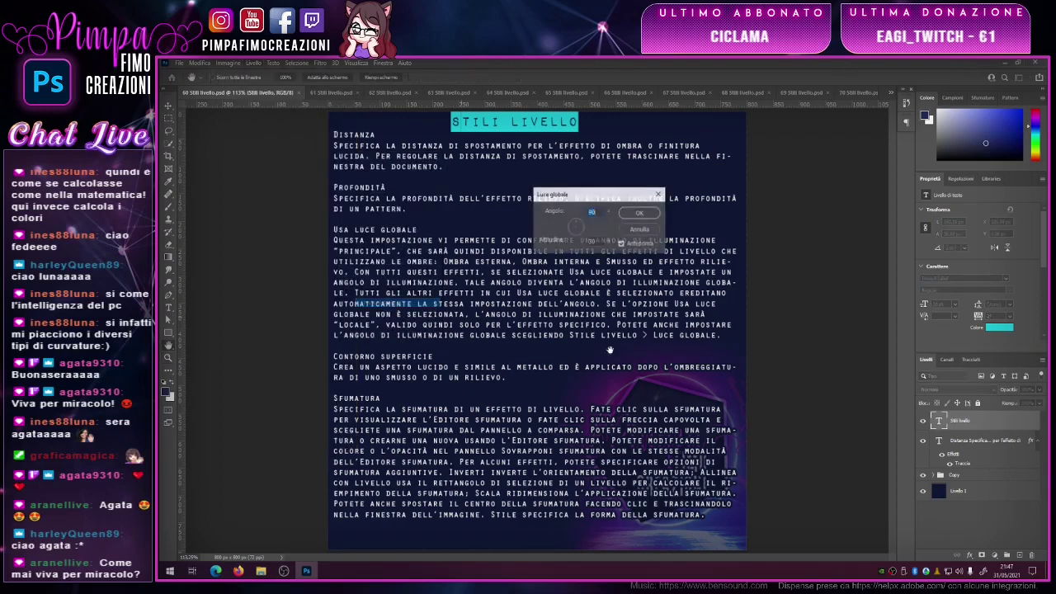
mouse_move(598, 196)
left_mouse_down()
mouse_move(779, 237)
mouse_move(770, 192)
mouse_move(834, 171)
left_mouse_up()
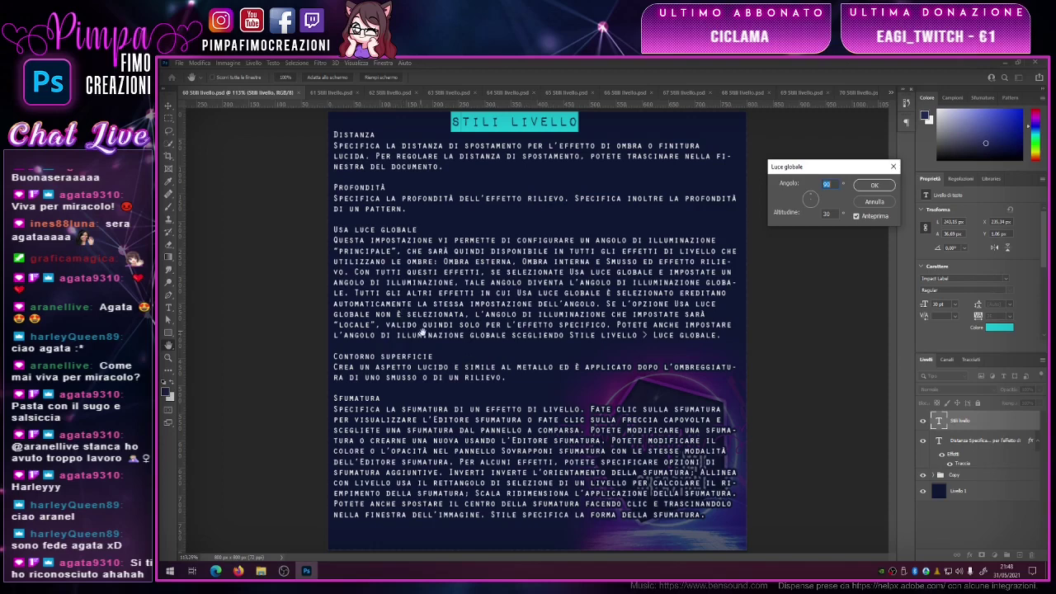
- Drag the global light angle dial to about -128°, then close the Luce globale dialog
mouse_move(813, 172)
left_mouse_down()
mouse_move(789, 156)
mouse_move(784, 185)
left_mouse_up()
left_click(788, 182)
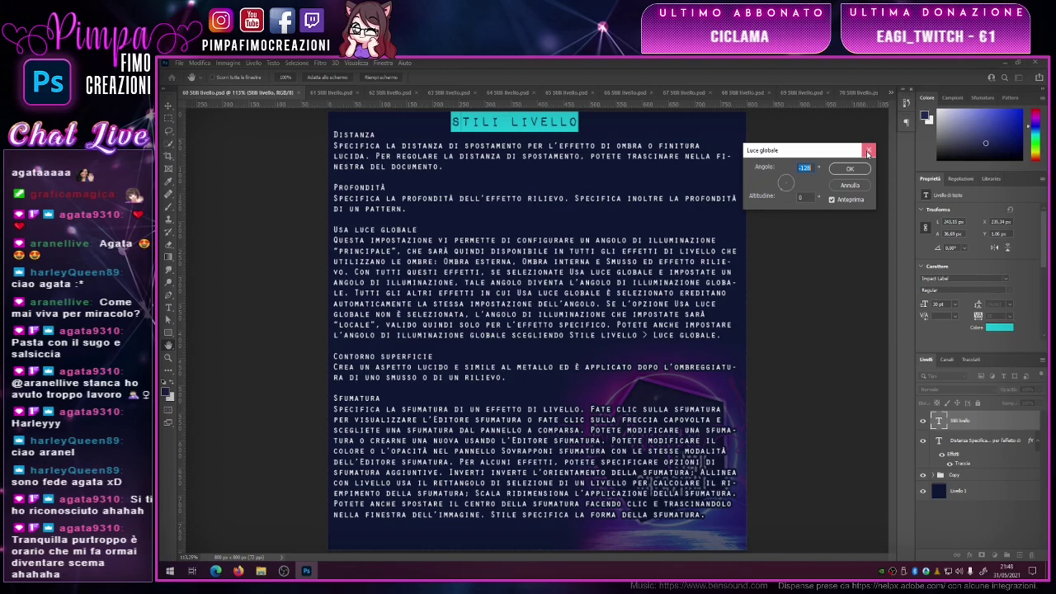
left_click(867, 152)
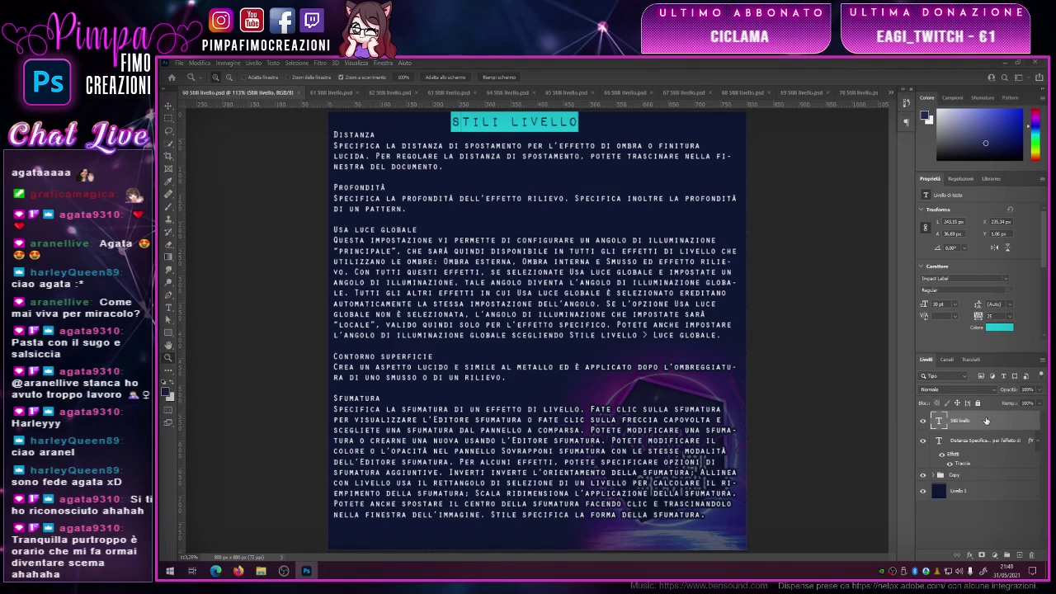
- Open the Stili livello layer's Stile livello dialog on Opzioni di fusione
double_click(986, 420)
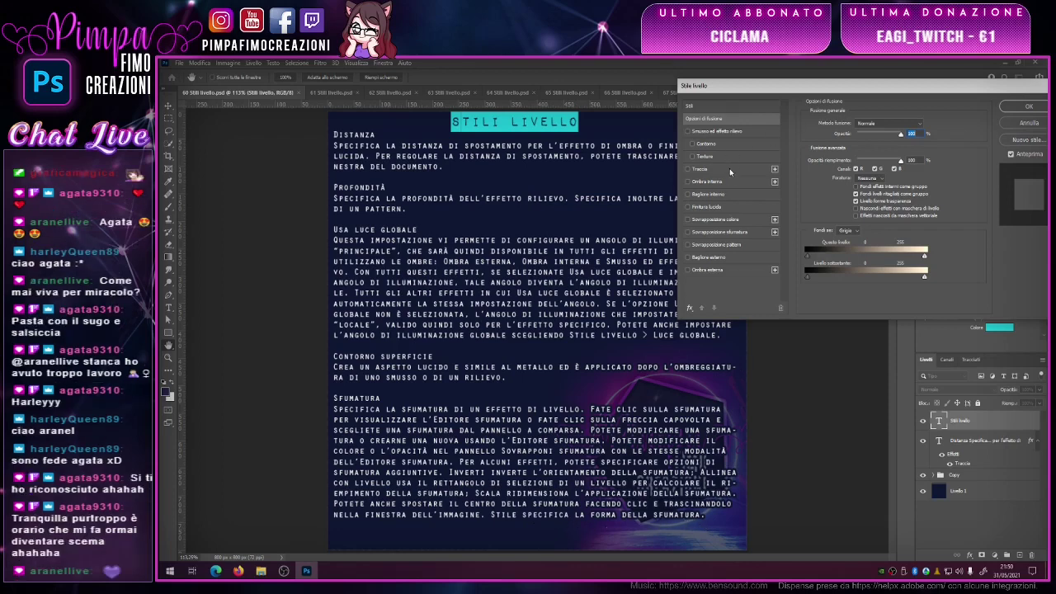
- Enable Gradient Overlay on the Stili livello layer and bring up its gradient presets
left_click(717, 233)
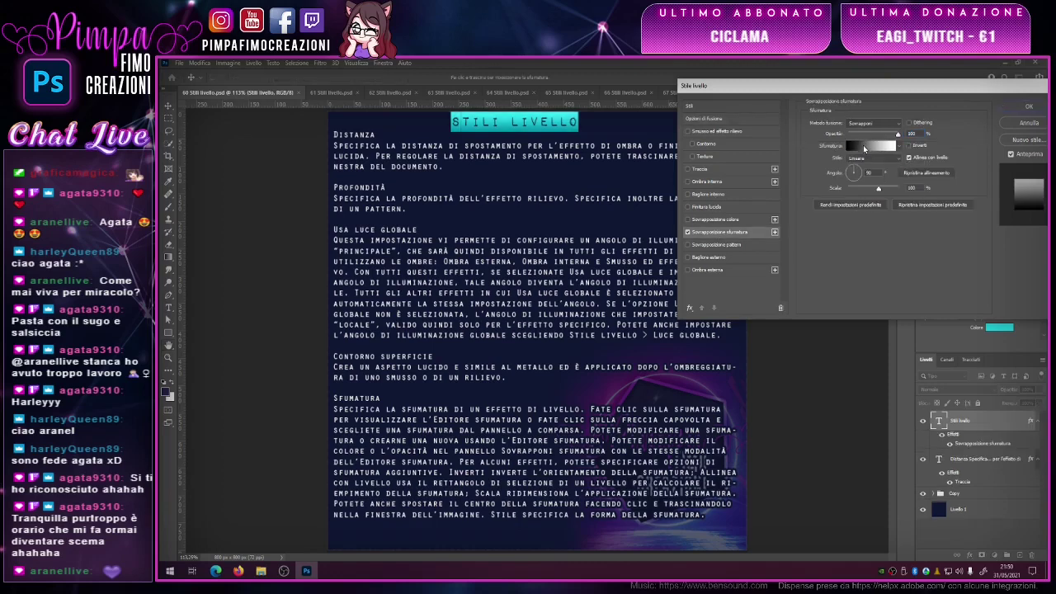
left_click(863, 146)
left_click_drag(840, 198, 800, 191)
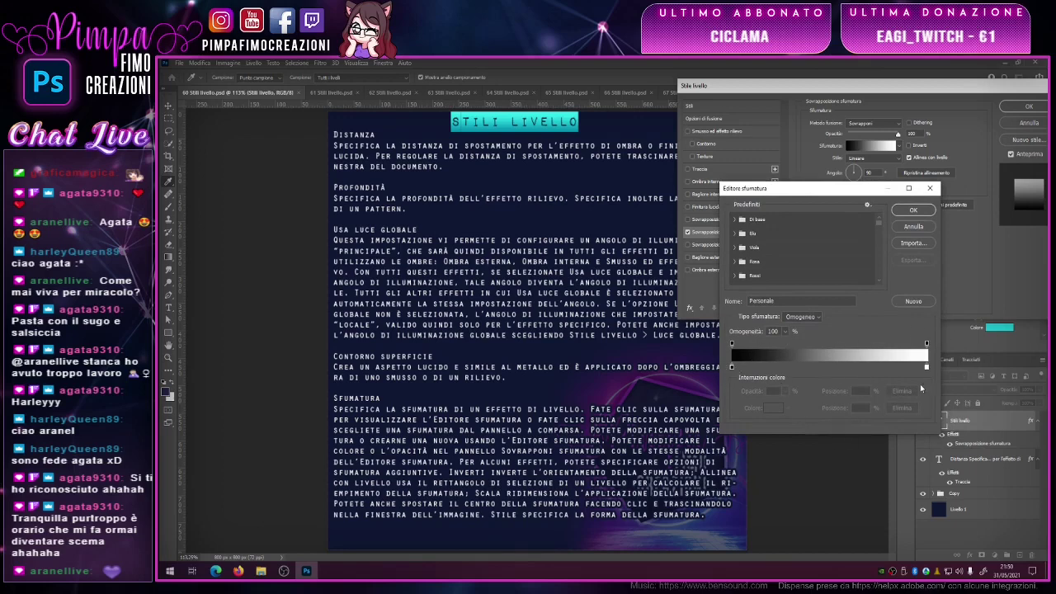
scroll(767, 240, "down", 2)
scroll(751, 244, "down", 2)
scroll(734, 237, "down", 2)
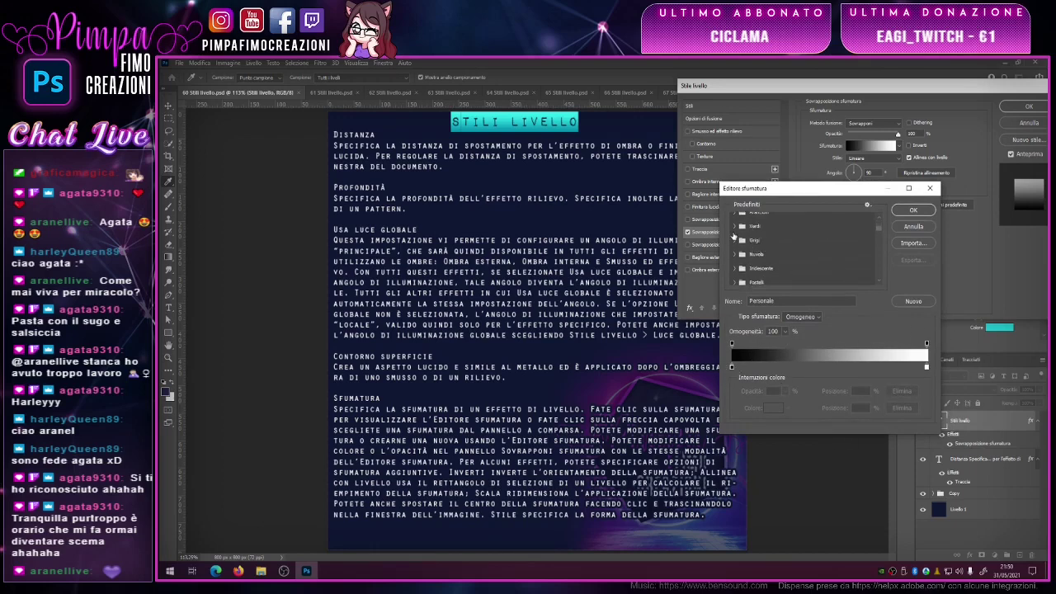
- Try the Grigi_12 and Iridescente_15 presets, then settle on purple-to-teal Iridescente_12
left_click(735, 240)
scroll(775, 251, "down", 2)
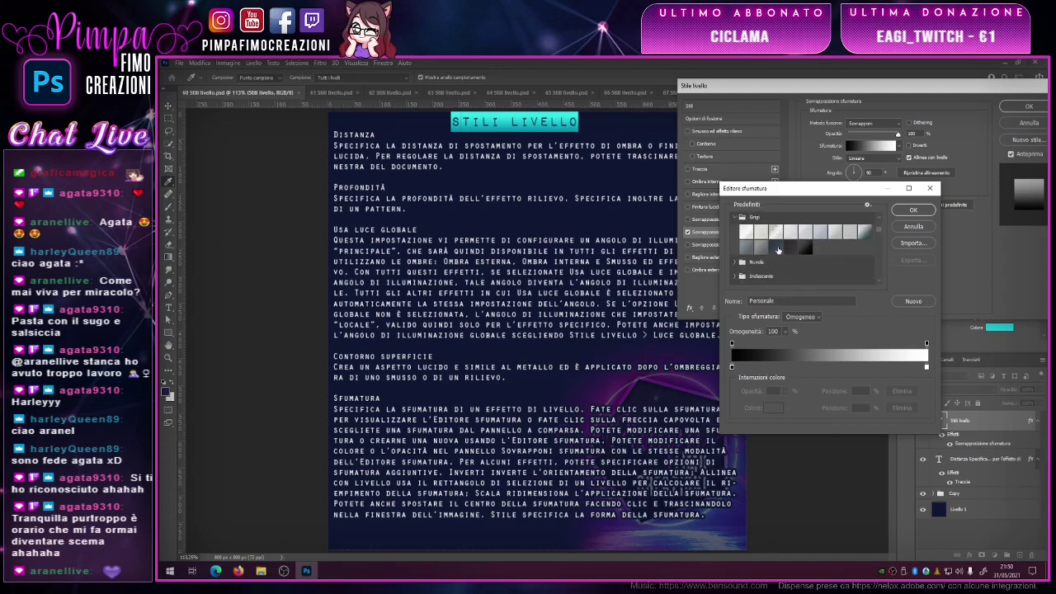
left_click(776, 248)
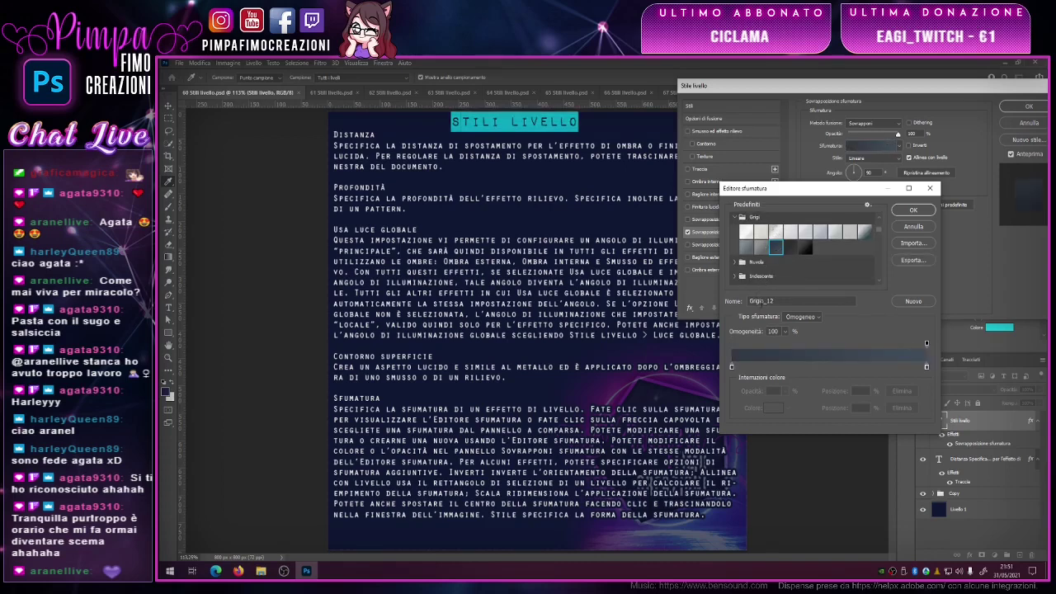
scroll(740, 275, "down", 1)
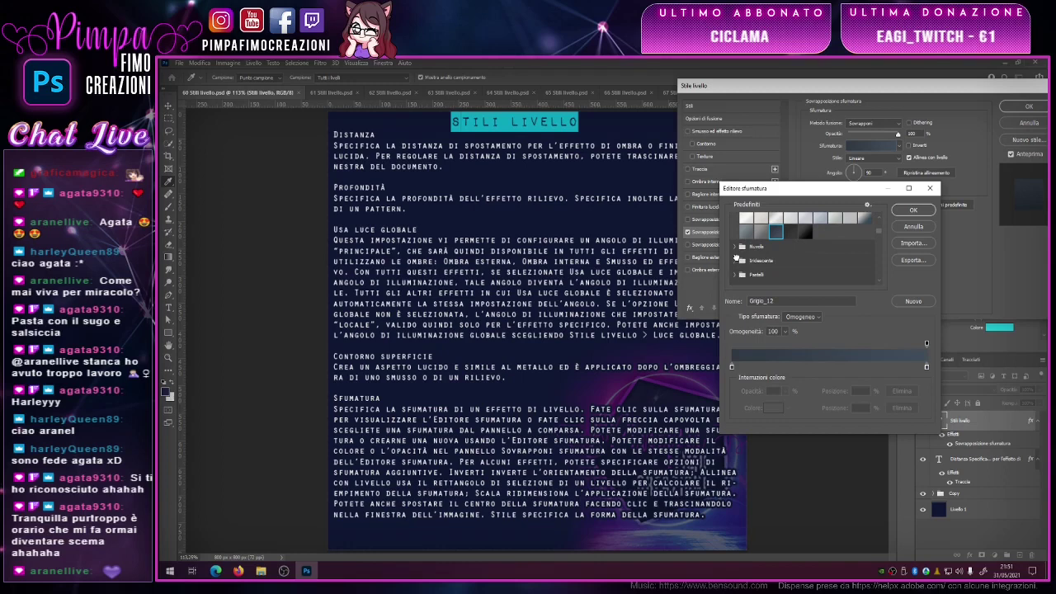
left_click(737, 261)
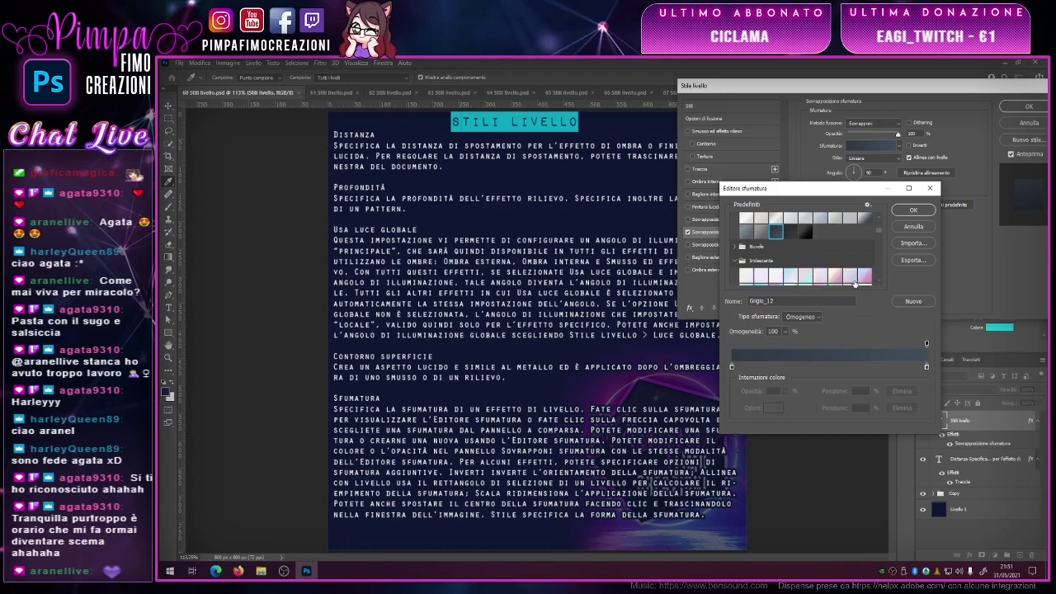
scroll(854, 268, "down", 1)
scroll(854, 269, "down", 2)
left_click(816, 254)
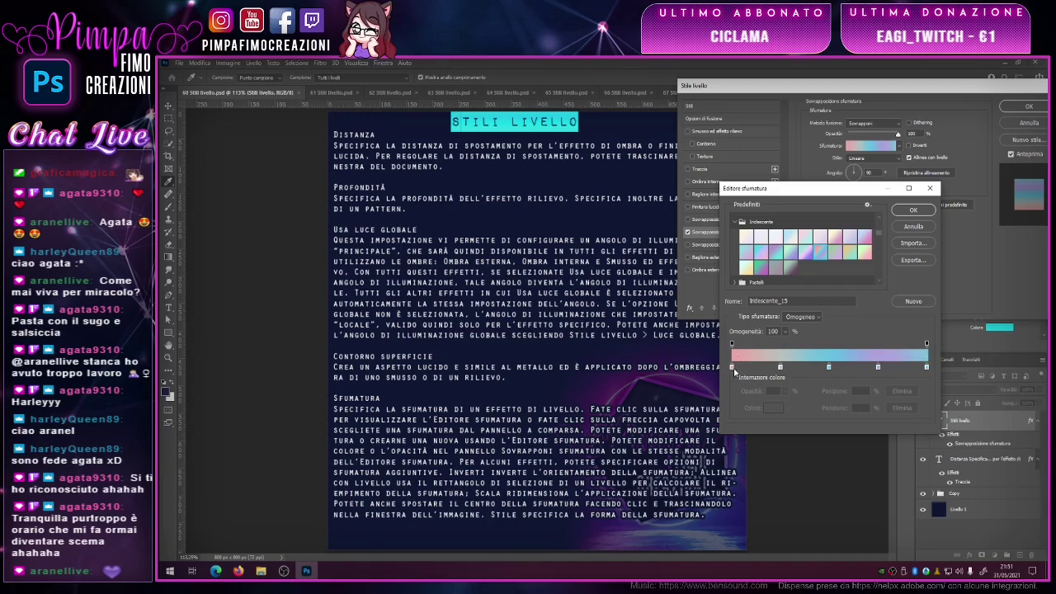
scroll(809, 259, "up", 1)
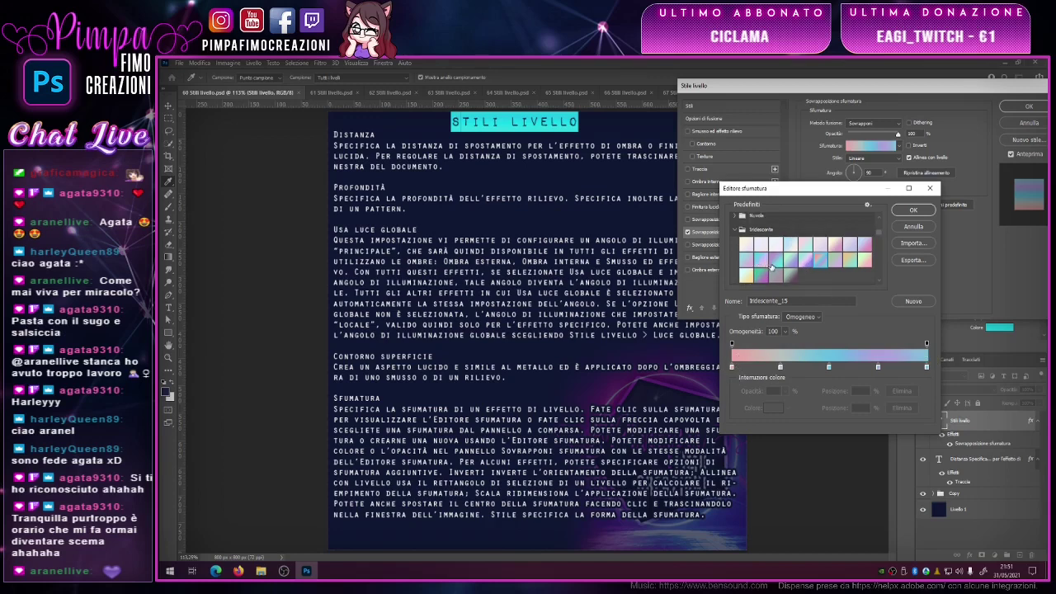
left_click(774, 266)
left_click(733, 368)
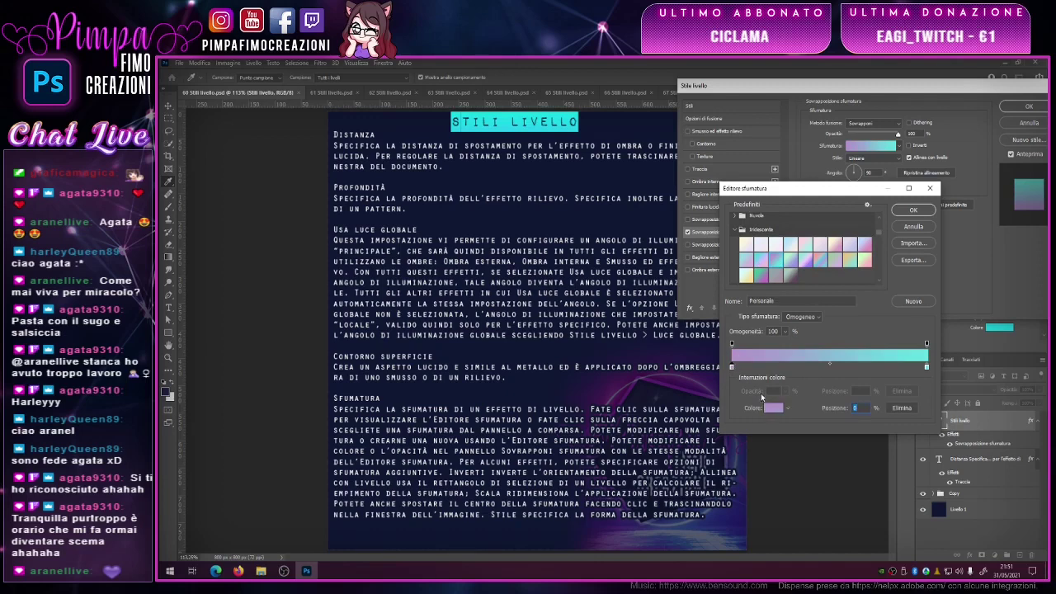
- Change the gradient's left colour stop to dark purple
left_click(774, 408)
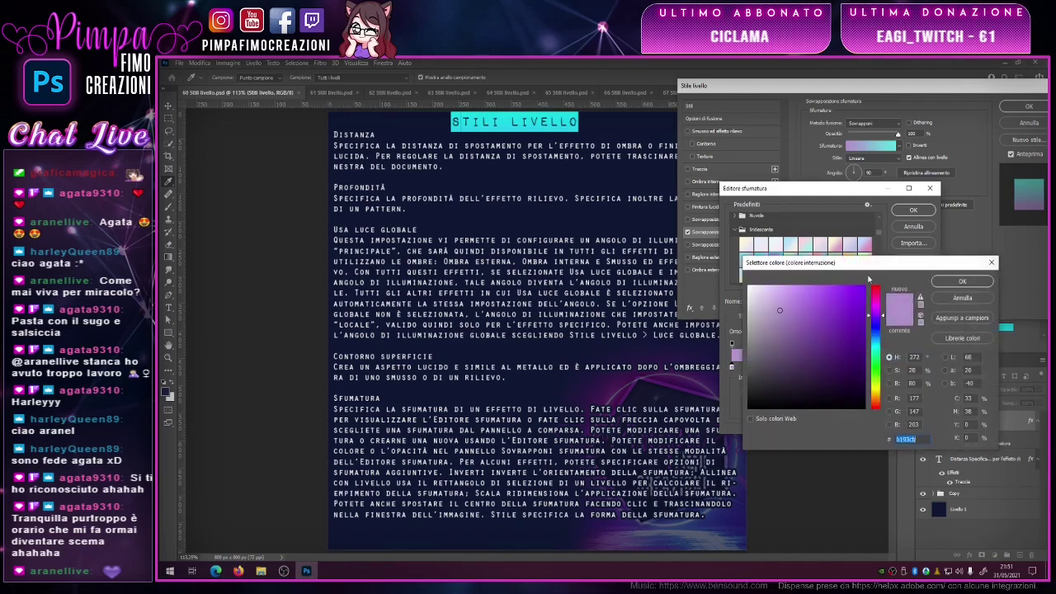
left_click_drag(844, 262, 580, 399)
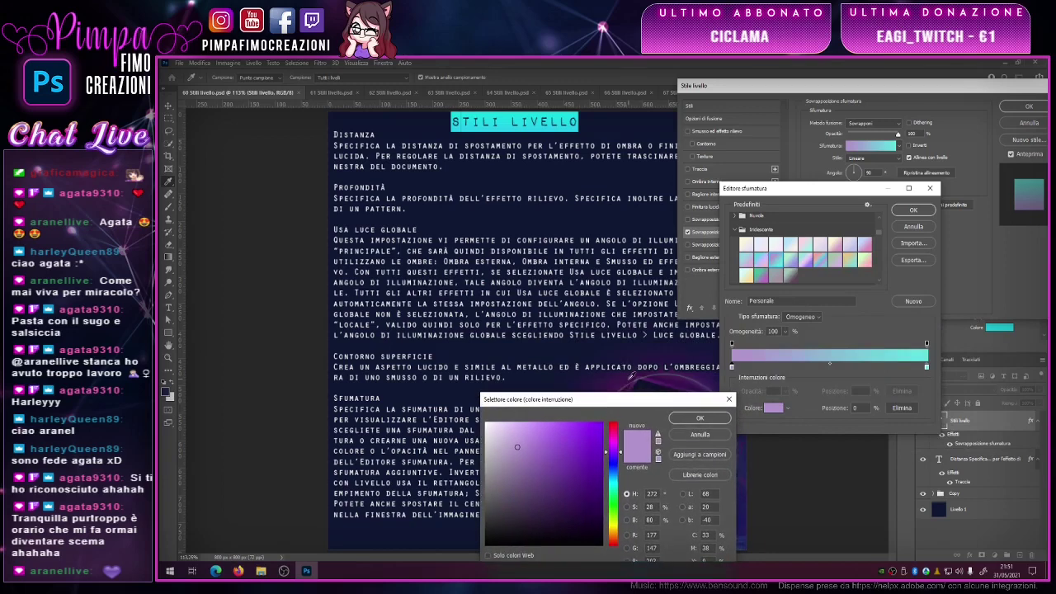
left_click(570, 509)
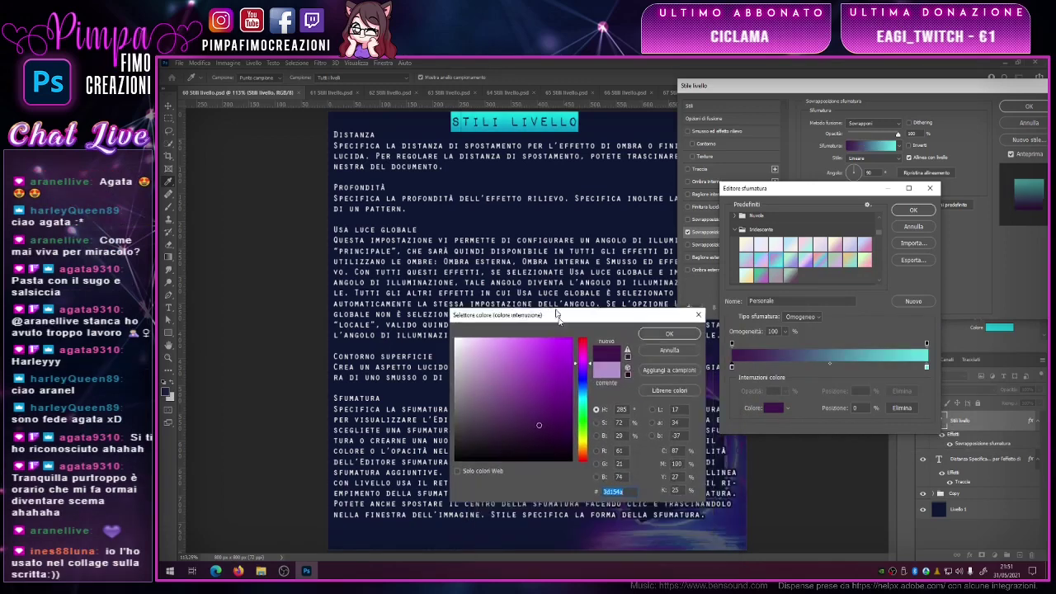
left_click_drag(589, 398, 546, 279)
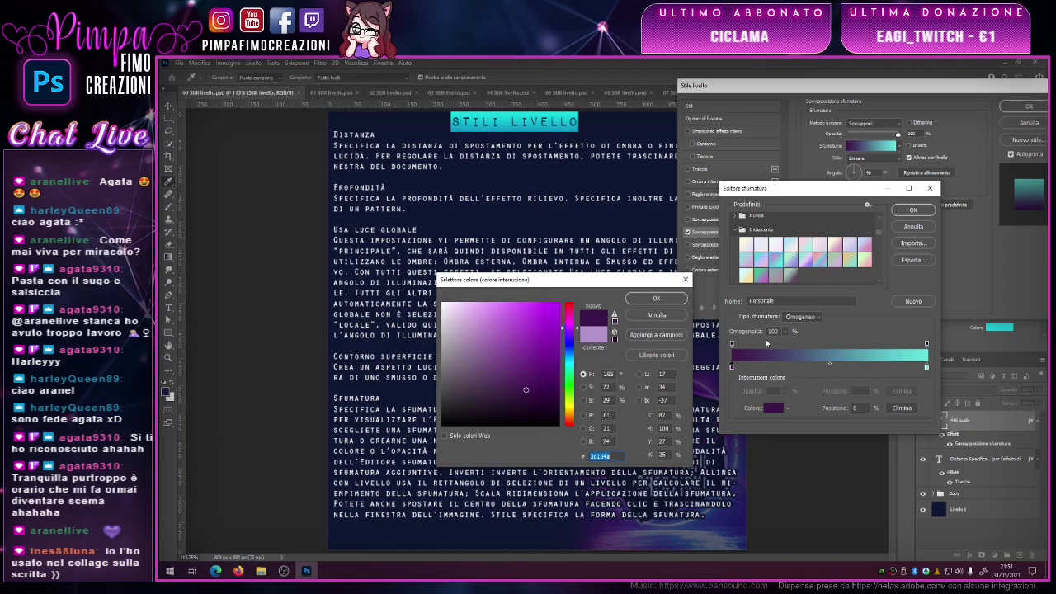
left_click(655, 298)
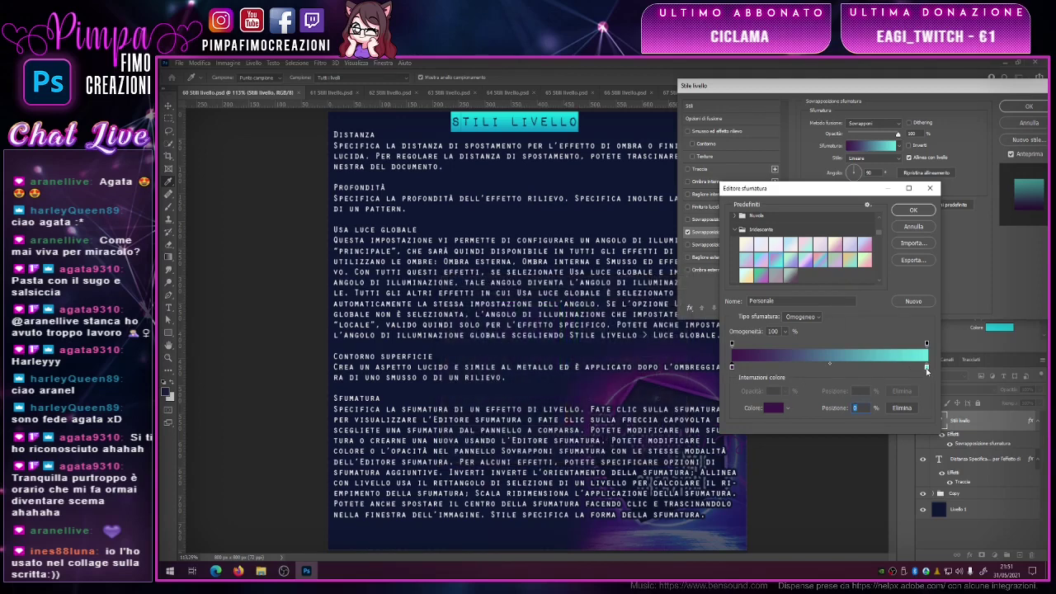
- Recolour the right teal stop to light purple and move it to location 88
left_click(927, 368)
left_click(782, 408)
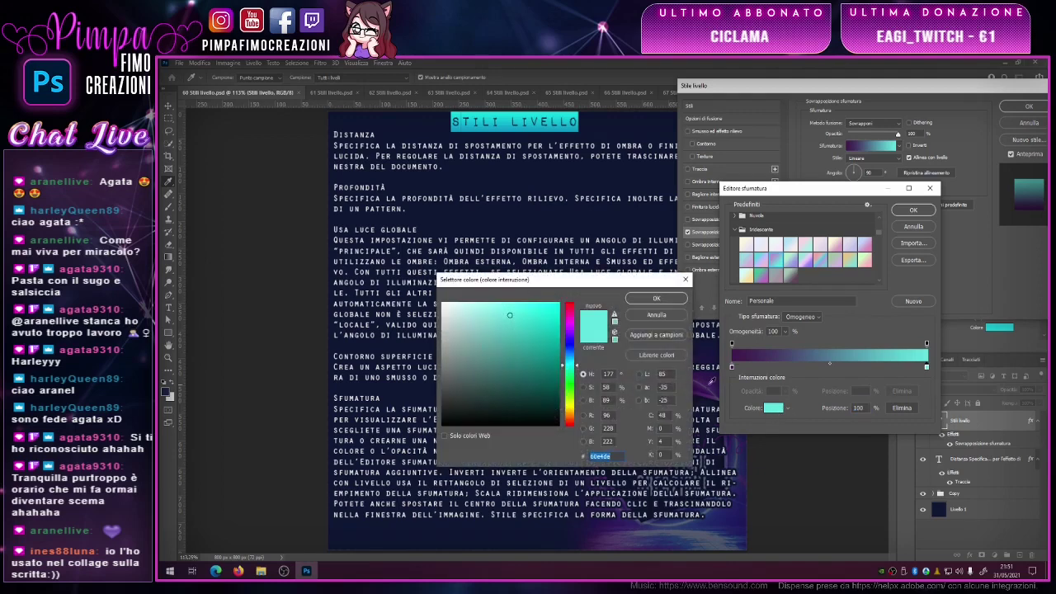
type("3b1b58")
left_click_drag(532, 359, 458, 324)
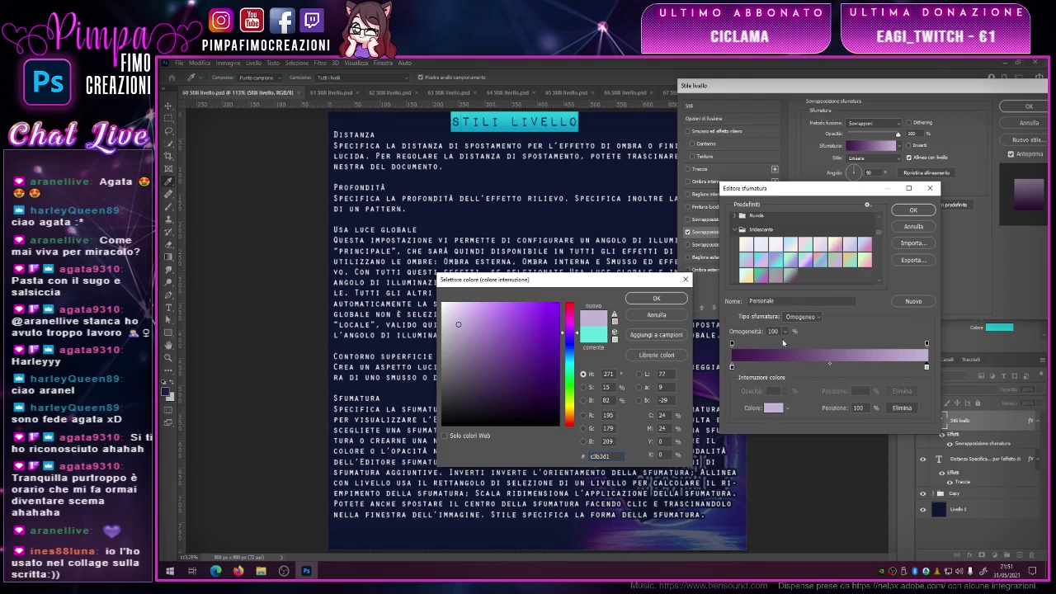
left_click(658, 299)
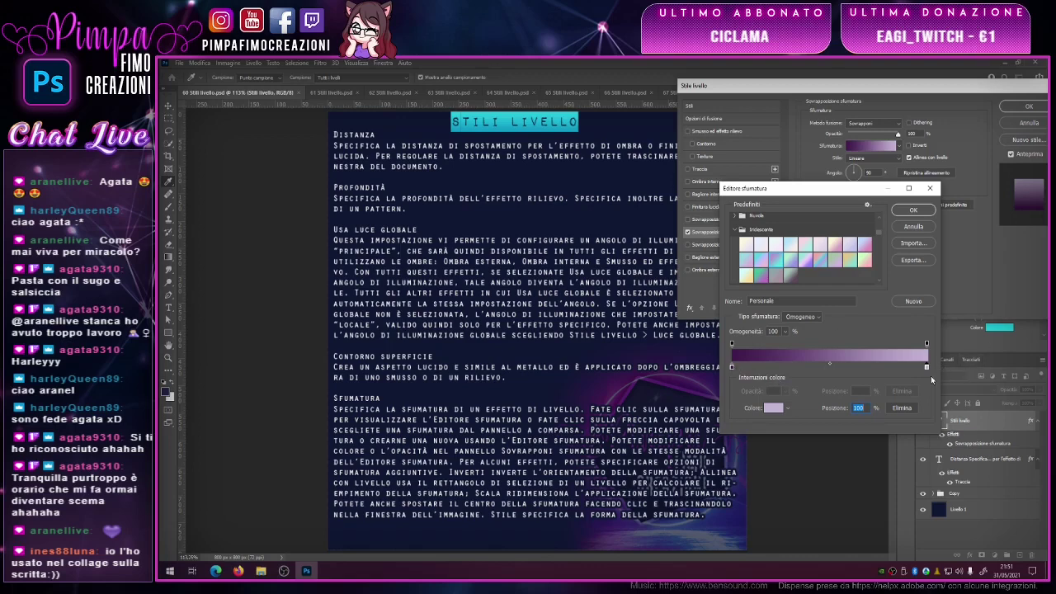
left_click_drag(927, 369, 832, 368)
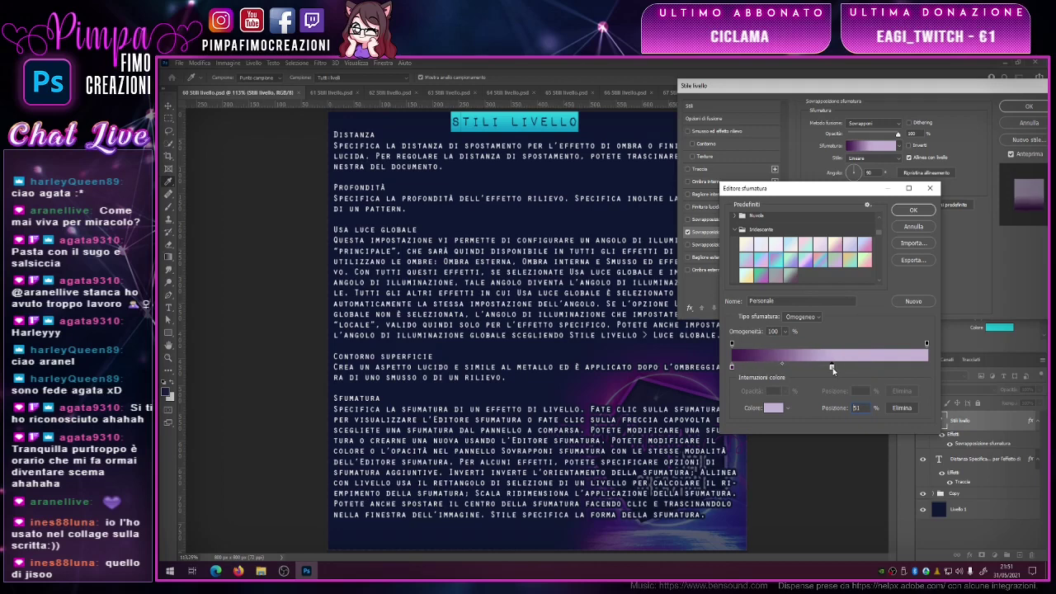
- Add a very dark purple stop at the right end and accept the edited gradient
left_click(927, 368)
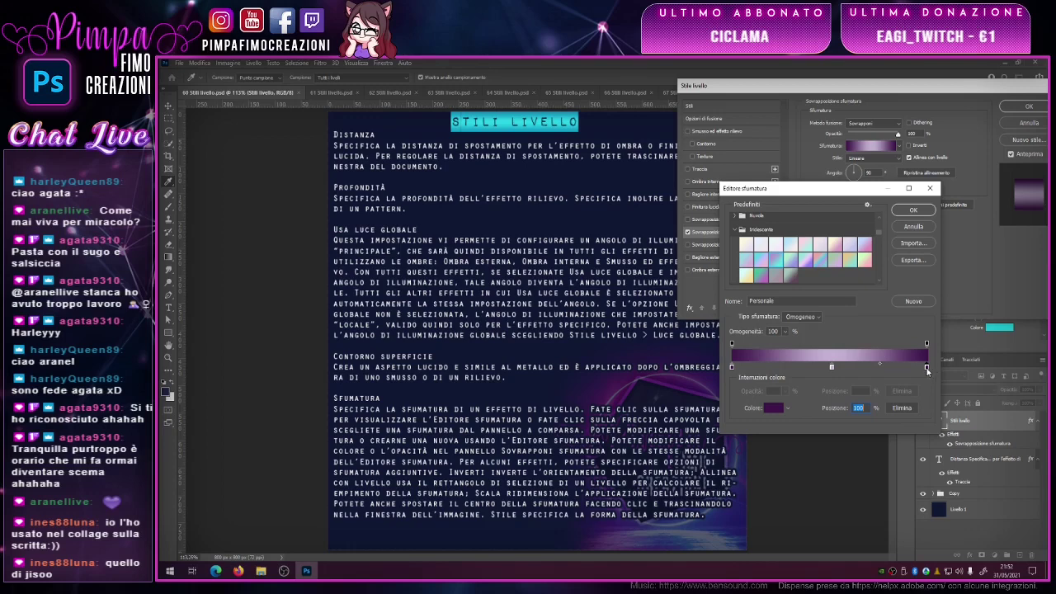
left_click(772, 409)
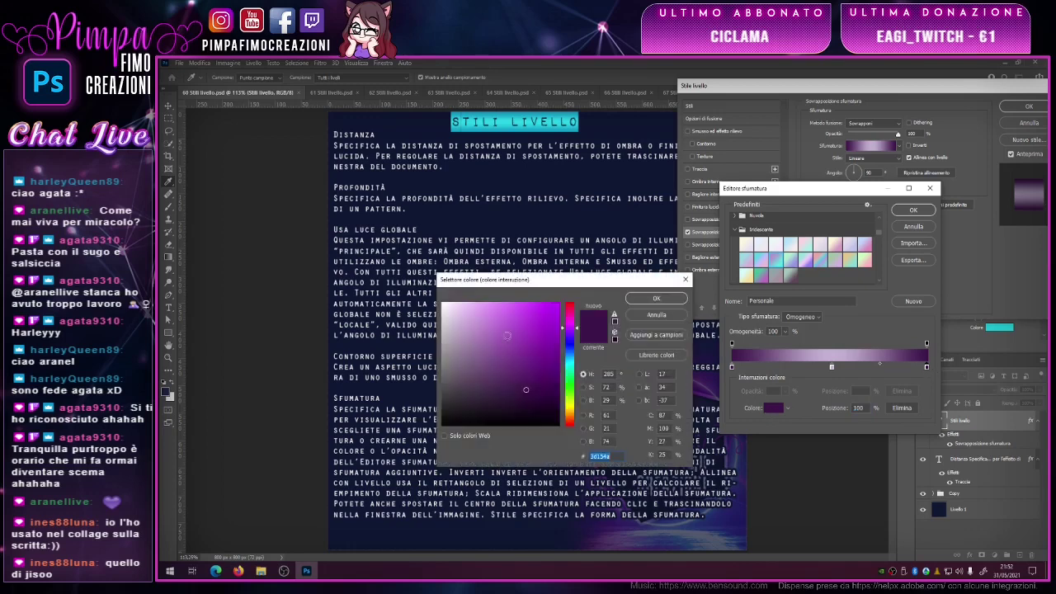
left_click_drag(534, 400, 541, 416)
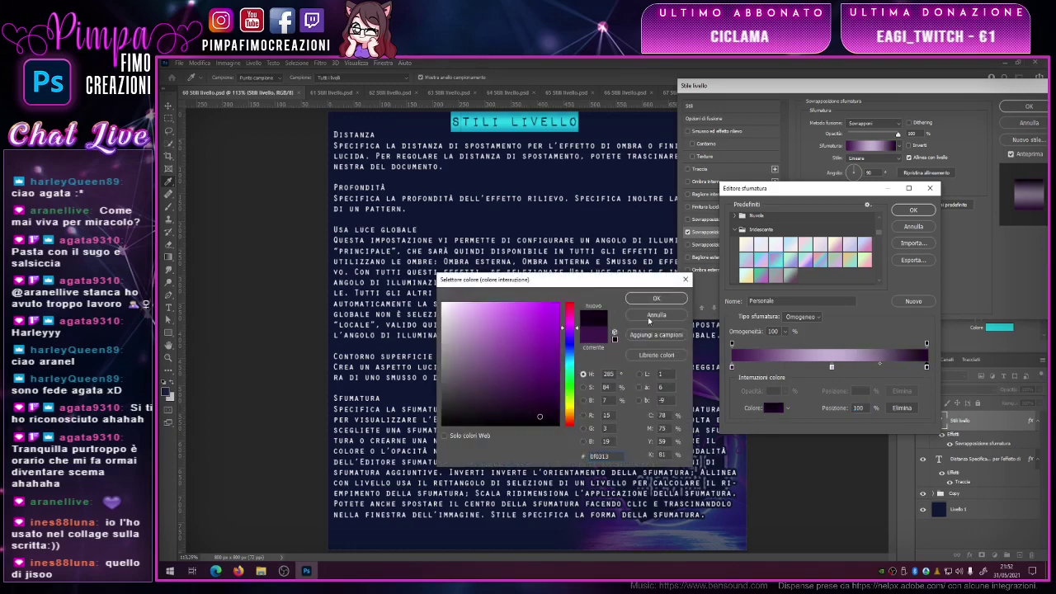
left_click(657, 298)
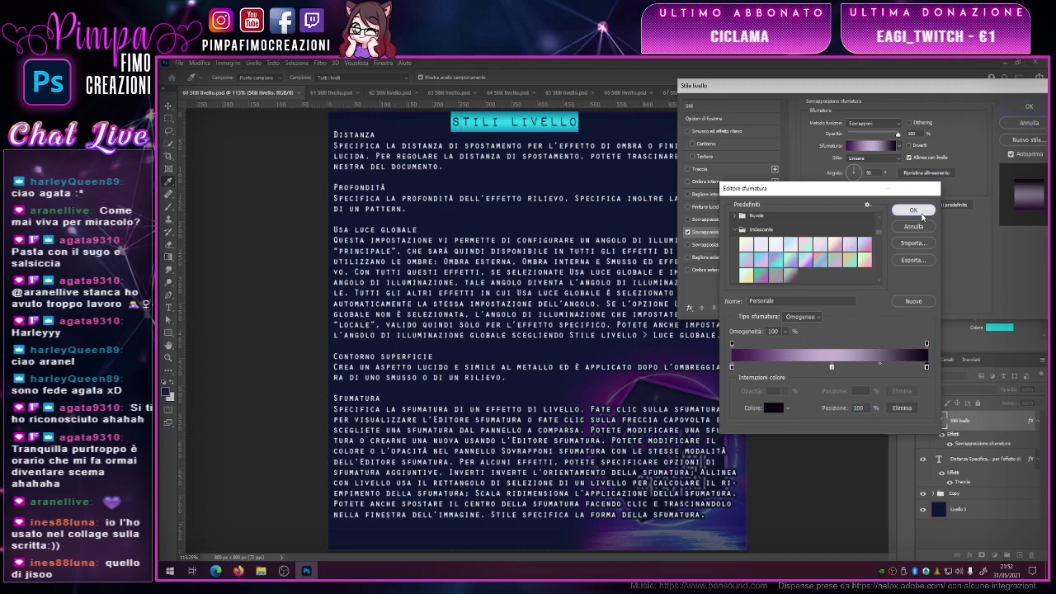
left_click(918, 212)
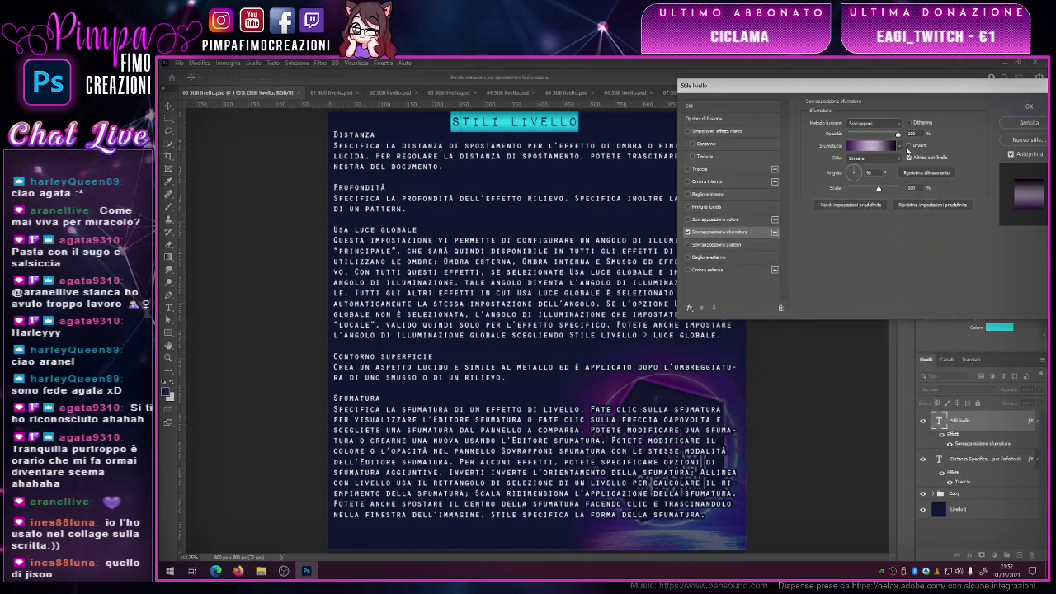
- Reverse the gradient overlay and preview the Radiale, Lineare and Angolo styles
left_click(909, 147)
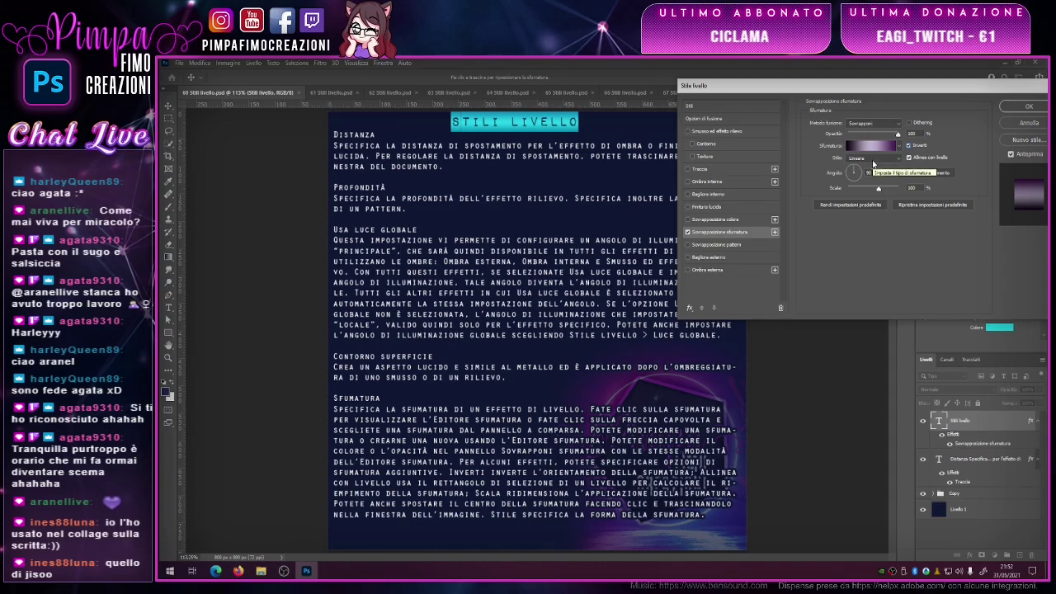
left_click(873, 161)
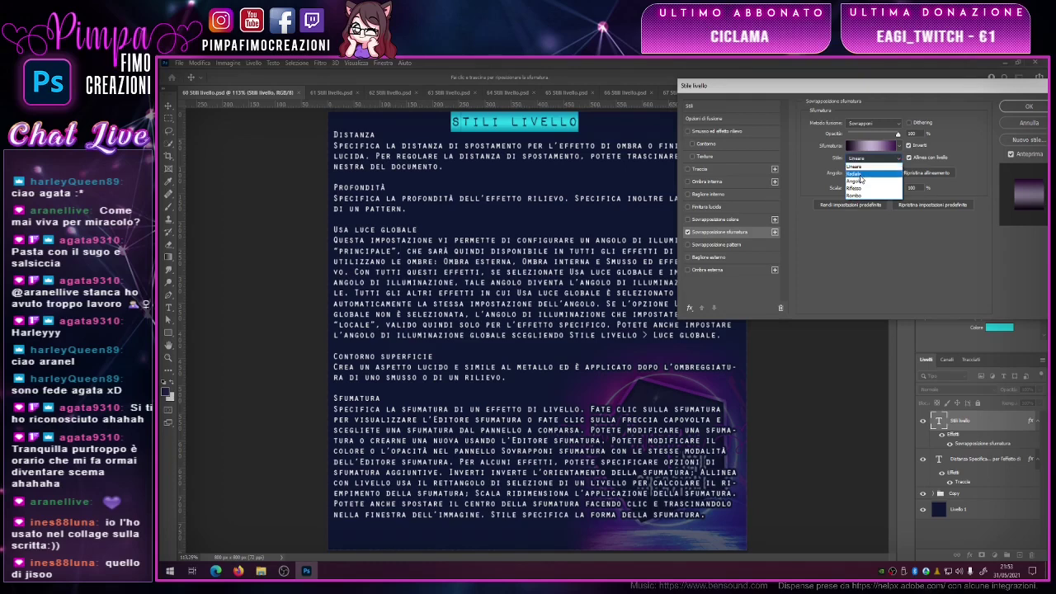
left_click(862, 174)
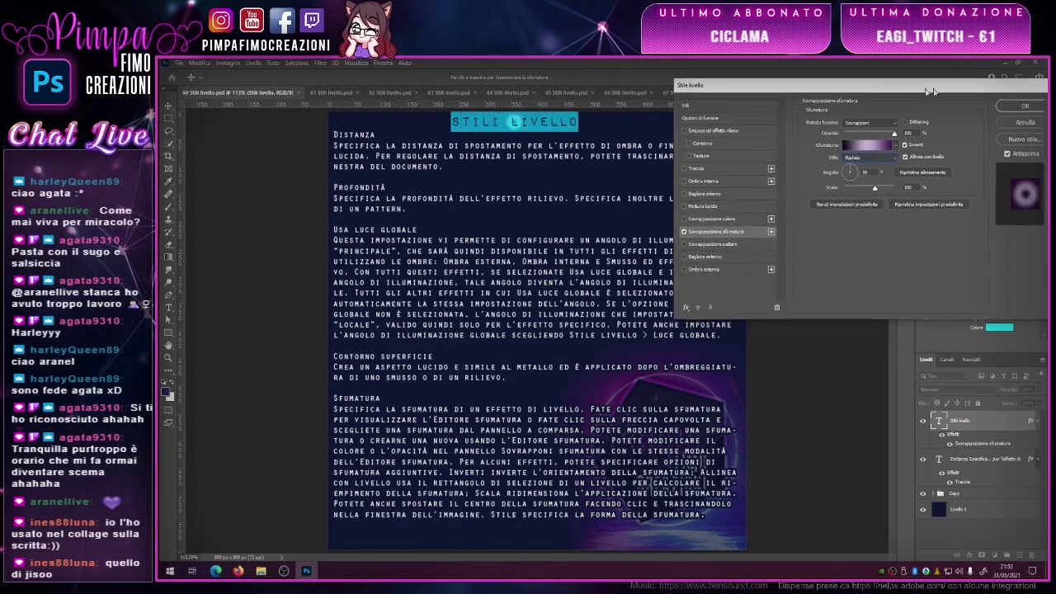
left_click_drag(833, 85, 491, 160)
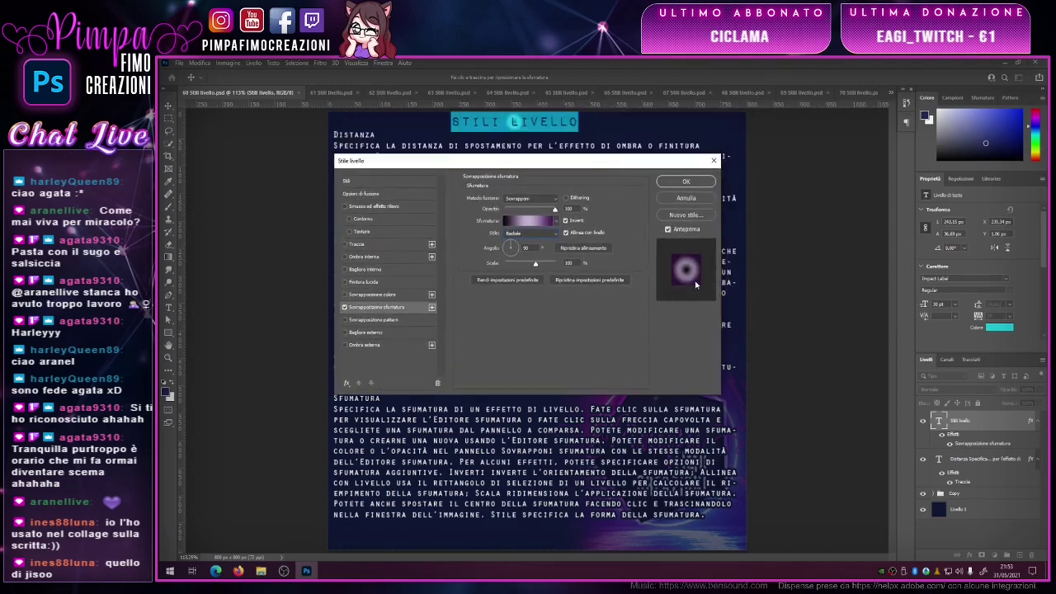
left_click(521, 233)
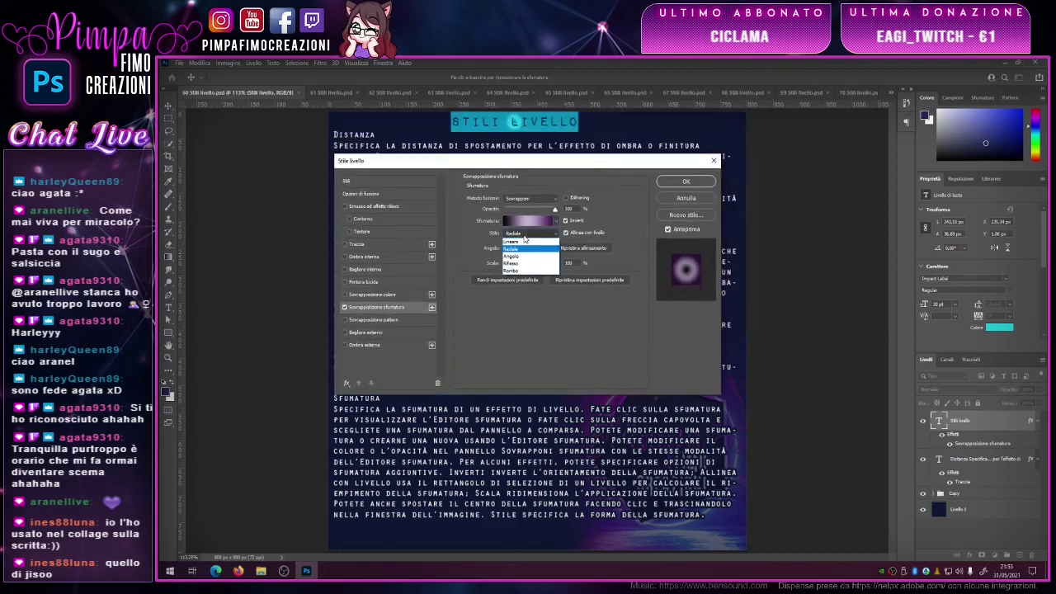
left_click(523, 242)
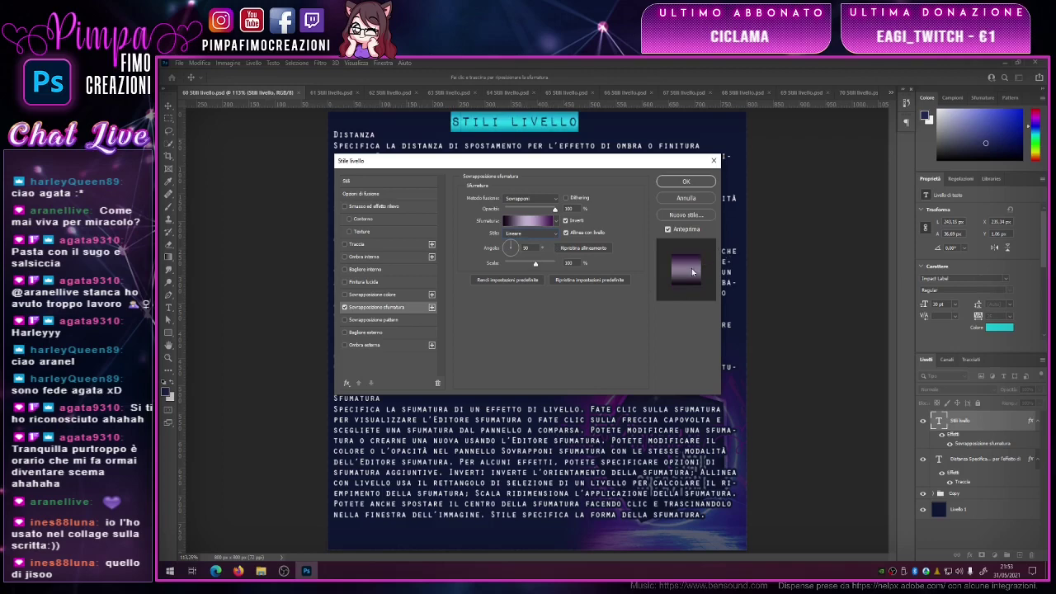
left_click(533, 236)
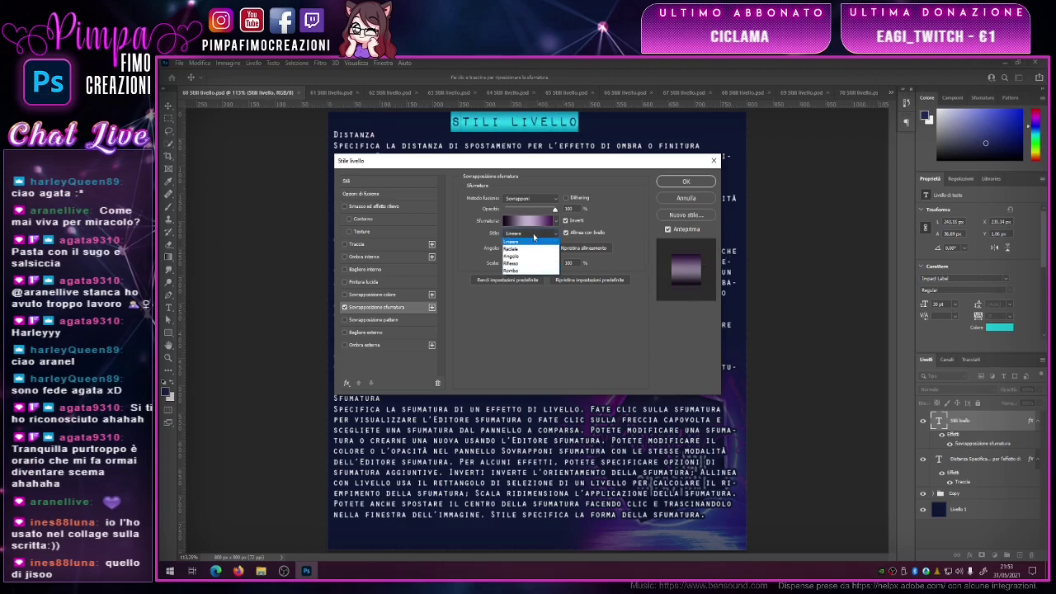
left_click(528, 252)
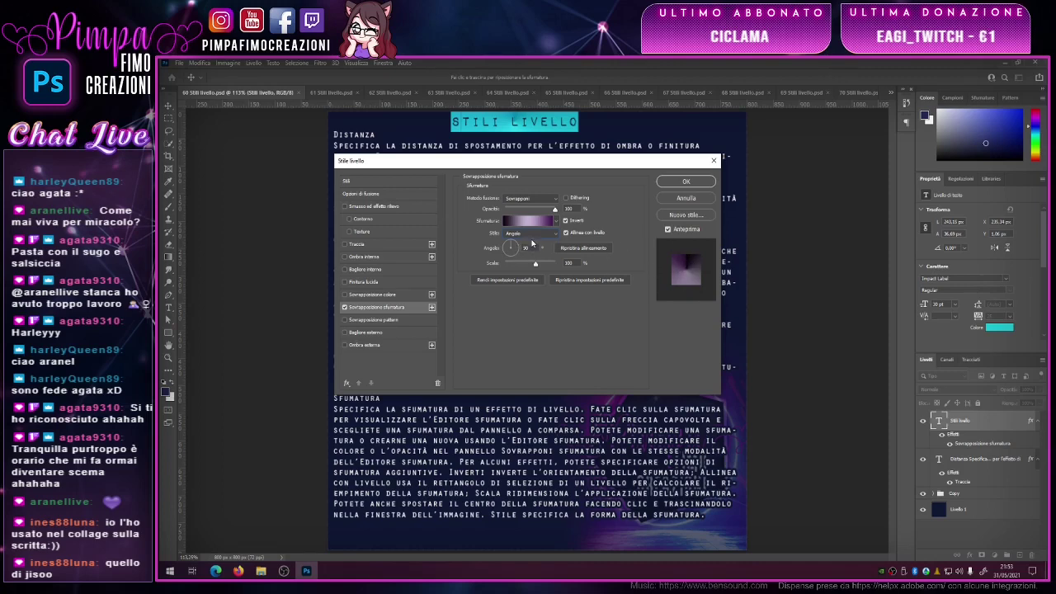
- Preview the Riflesso and Rombo styles, then set the overlay back to Lineare
left_click(530, 234)
left_click(526, 263)
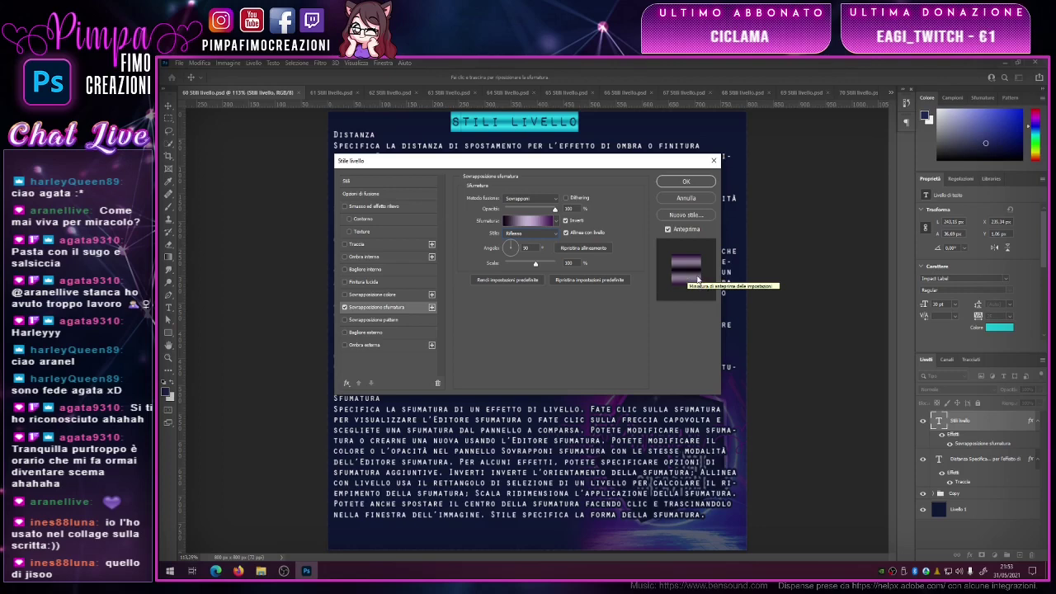
left_click(524, 234)
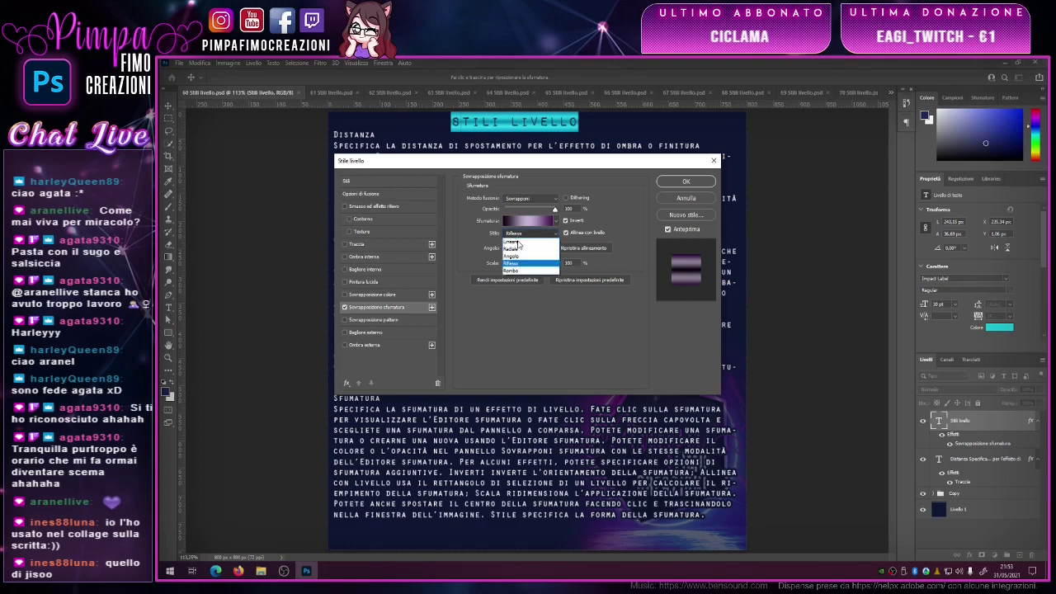
left_click(519, 272)
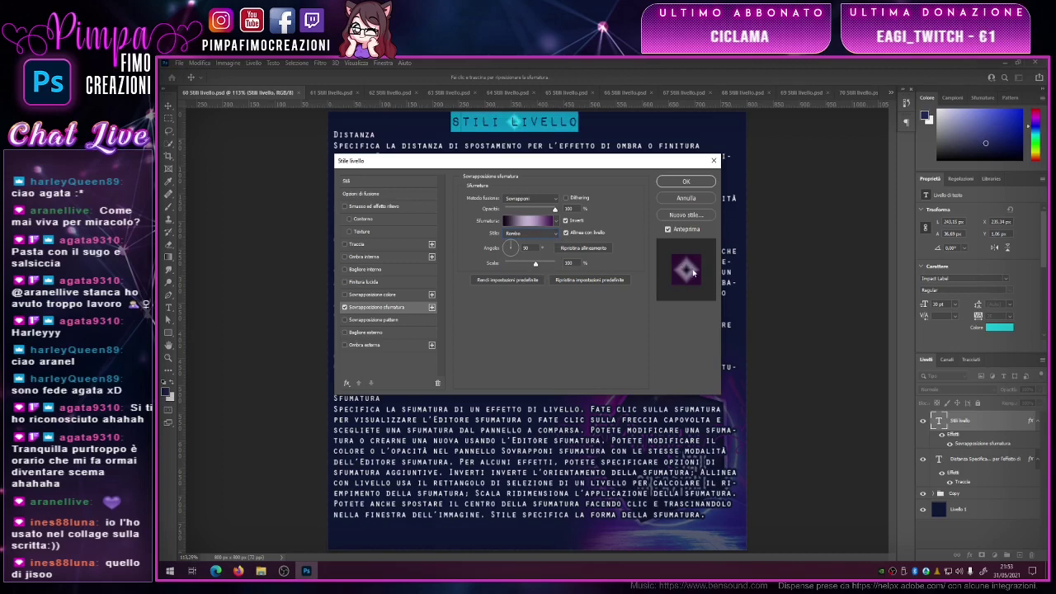
left_click(558, 221)
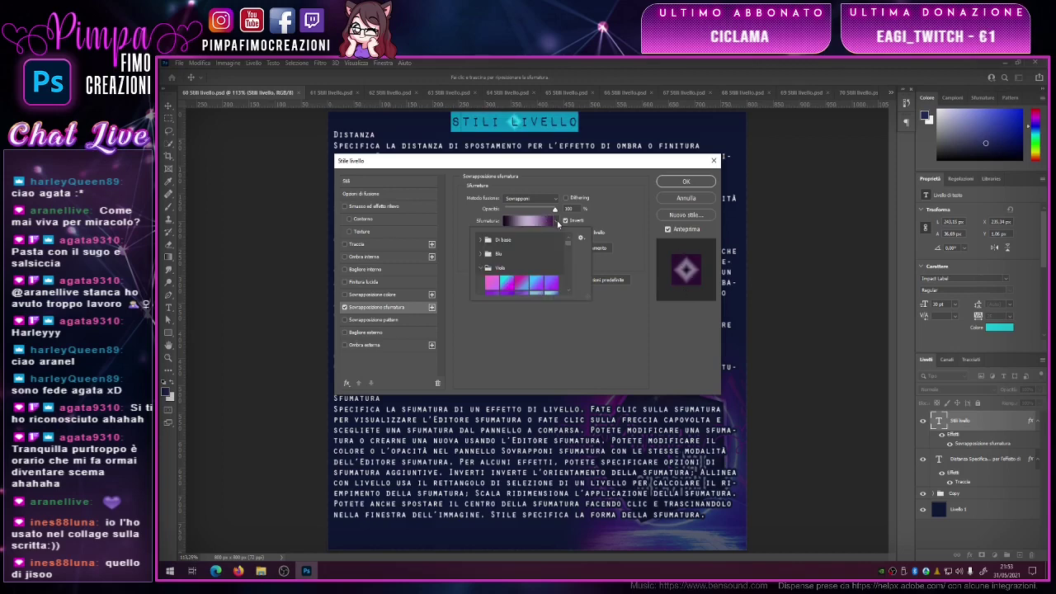
left_click(558, 223)
left_click(533, 234)
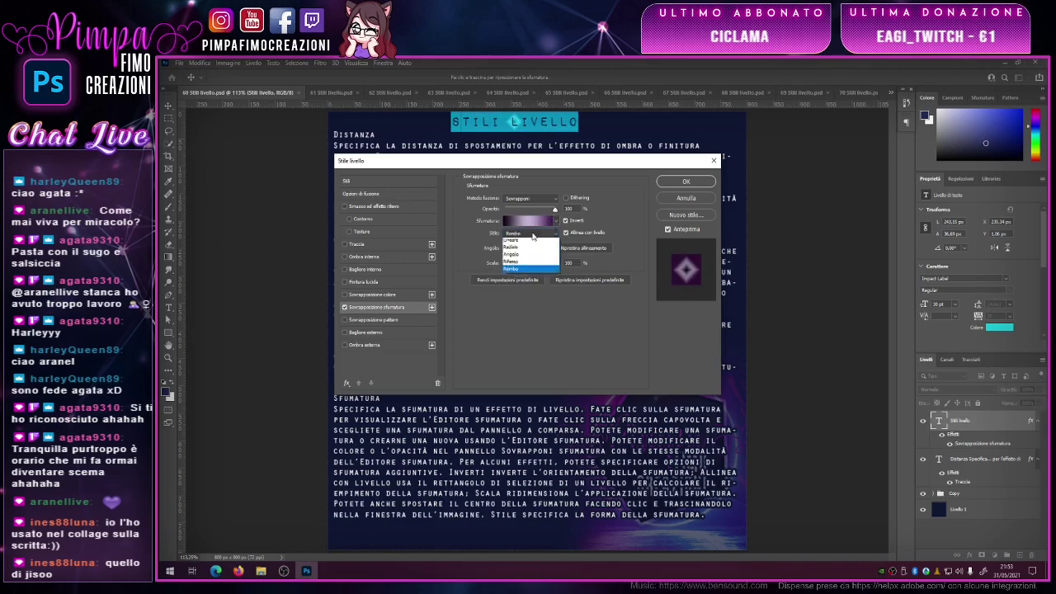
left_click(520, 243)
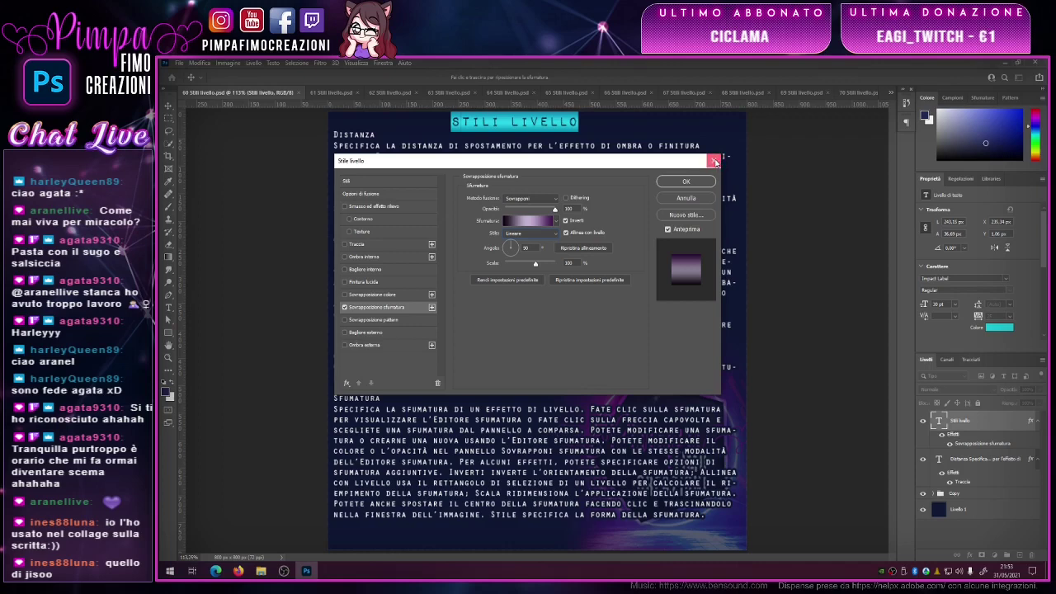
- Close Layer Style without applying, then switch to 61 Stili livello.psd fitted to the screen
left_click(715, 161)
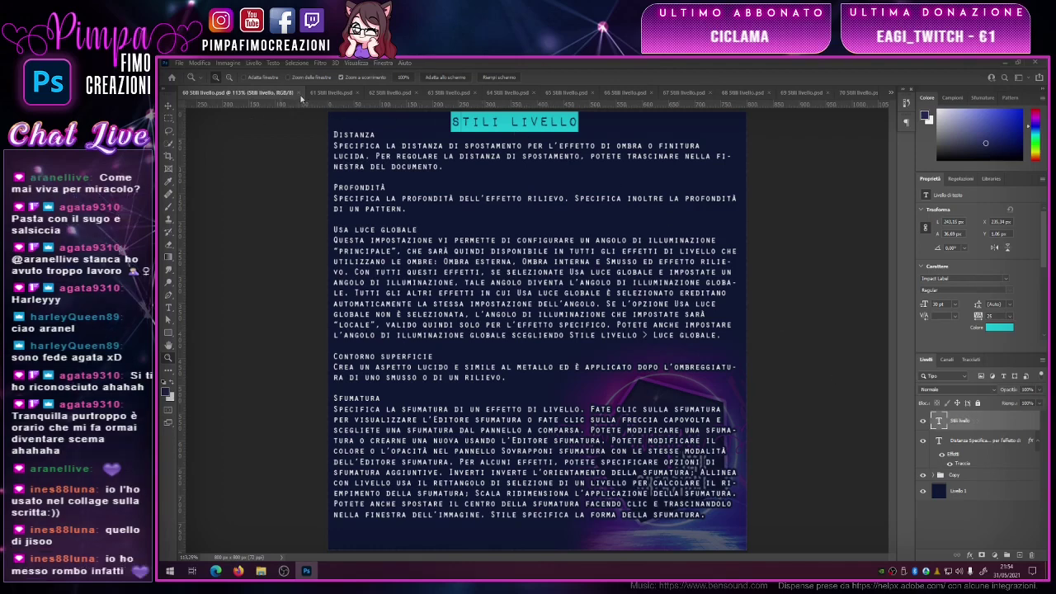
key("ctrl+shift+Tab")
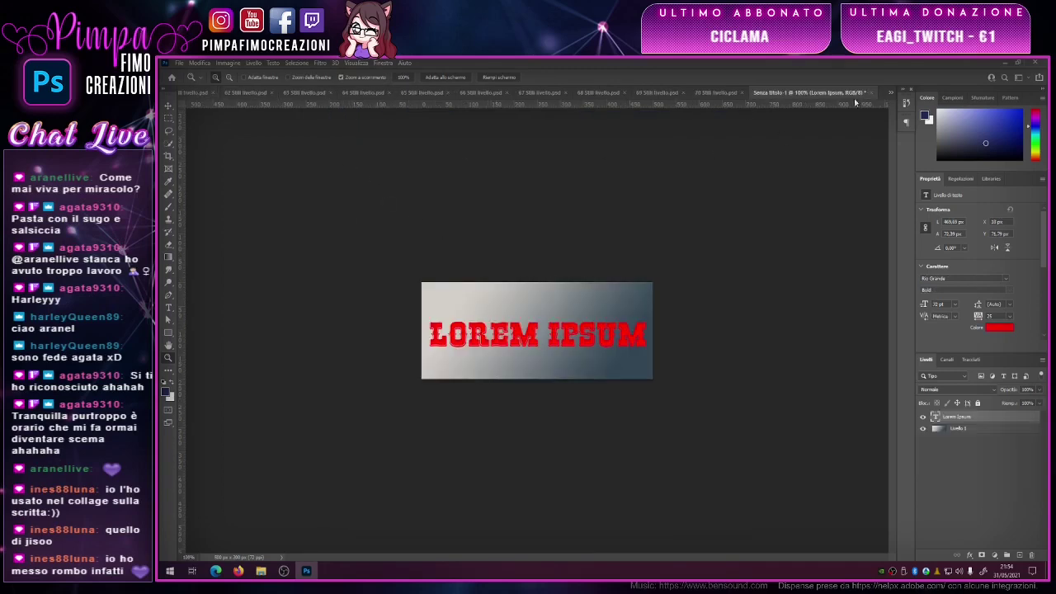
left_click(891, 94)
left_click(930, 96)
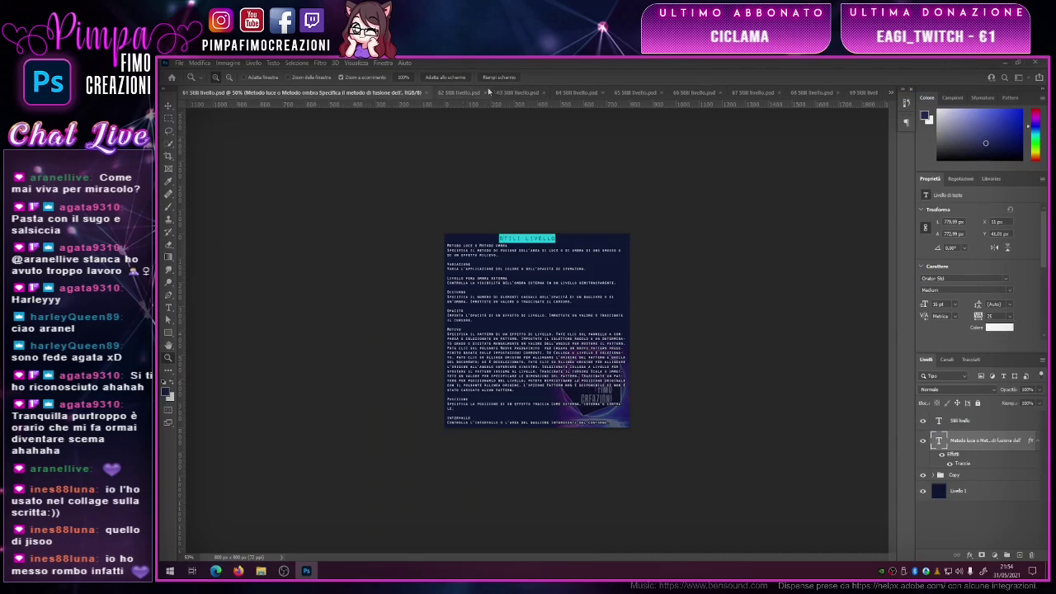
key("ctrl+0")
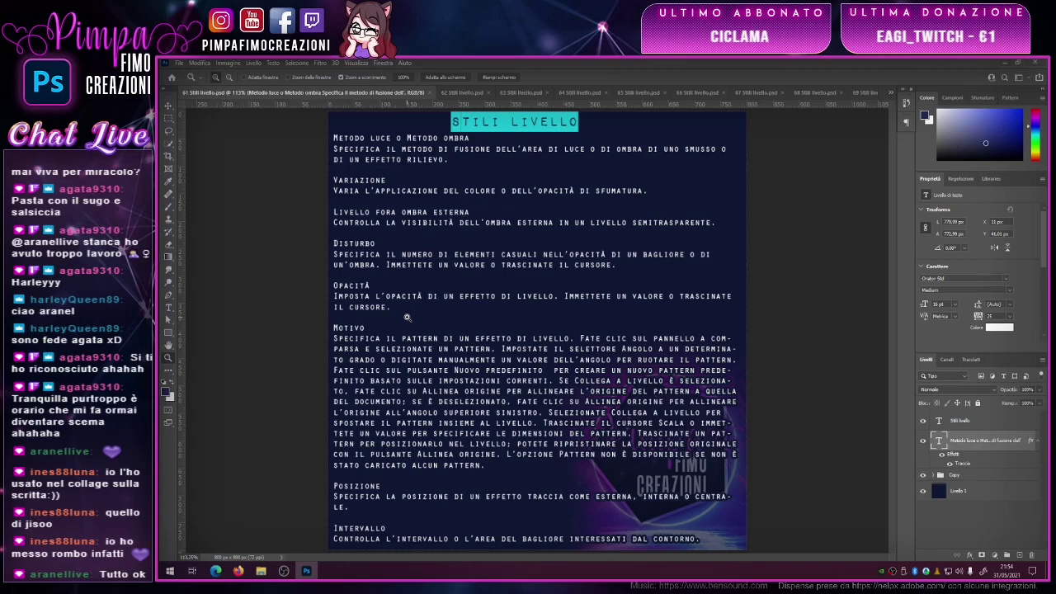
left_click(169, 258)
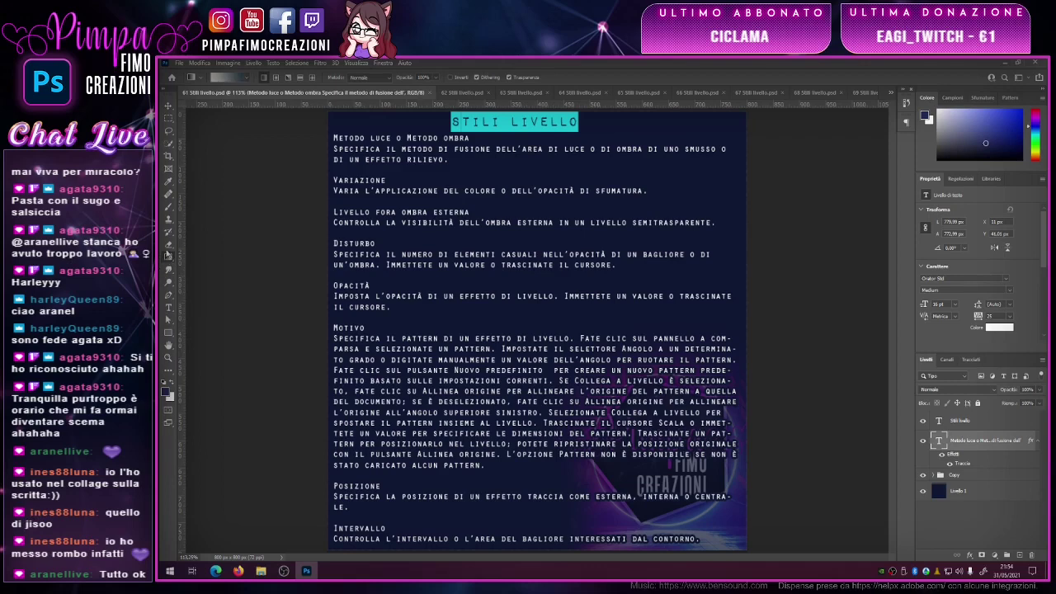
left_click(245, 78)
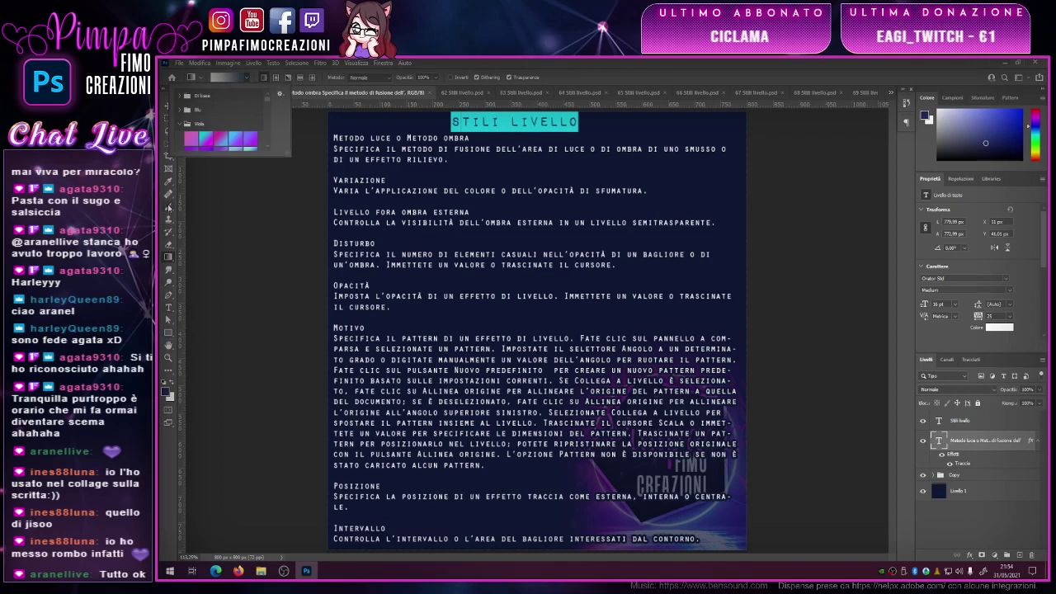
left_click(168, 107)
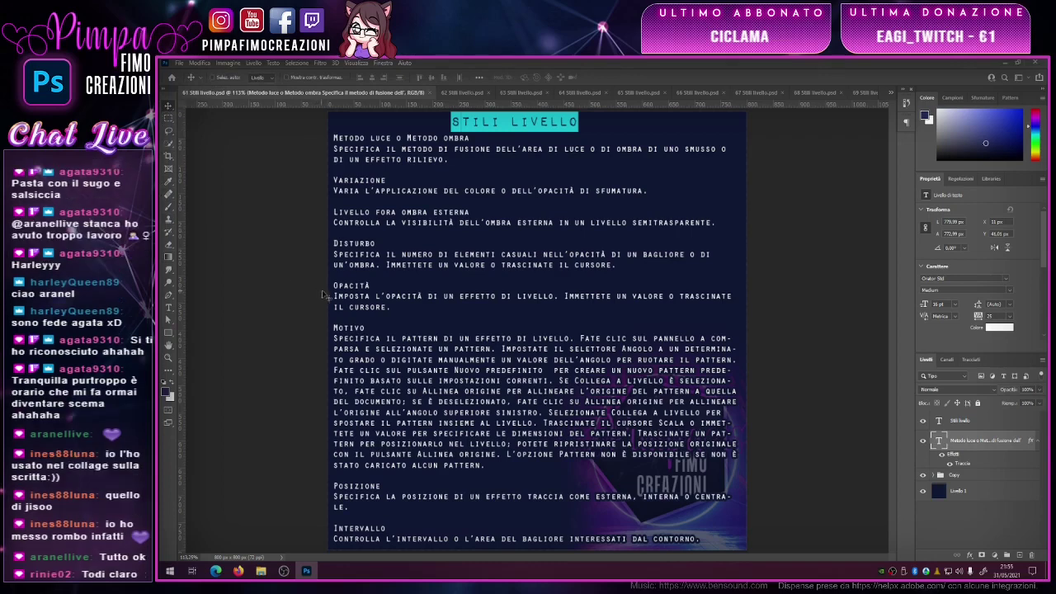
- Open Blending Options for slide 61's Stili livello layer and position the dialog at the upper right
left_click(999, 421)
double_click(984, 415)
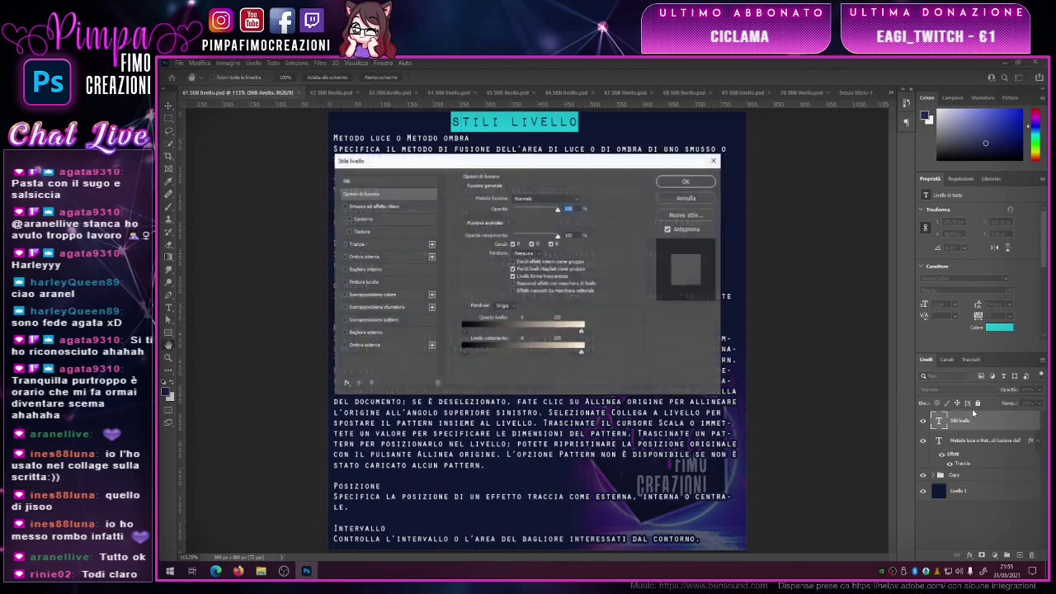
left_click_drag(473, 166, 810, 223)
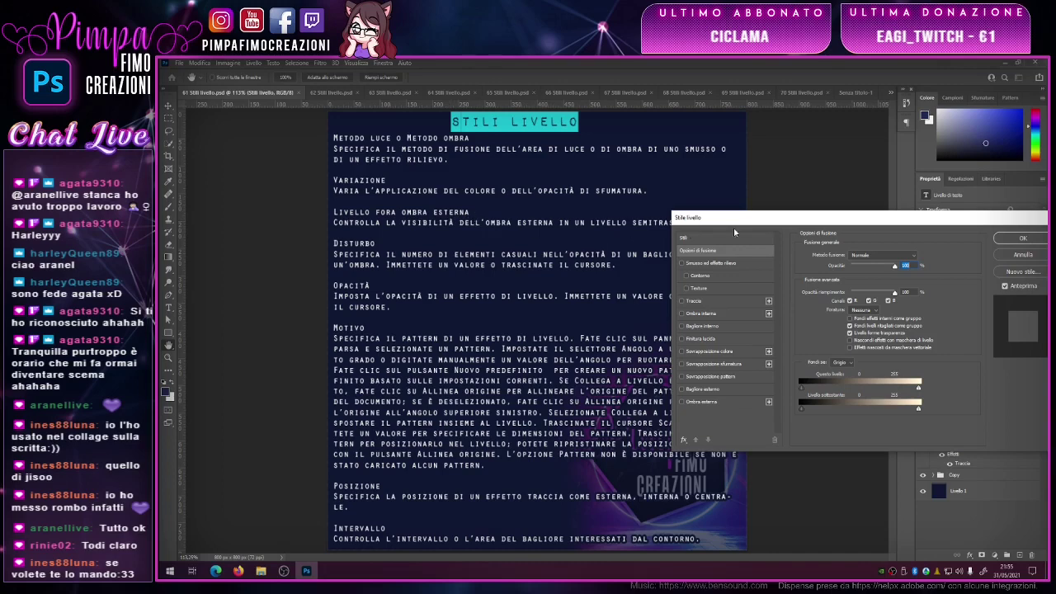
left_click_drag(1026, 221, 921, 364)
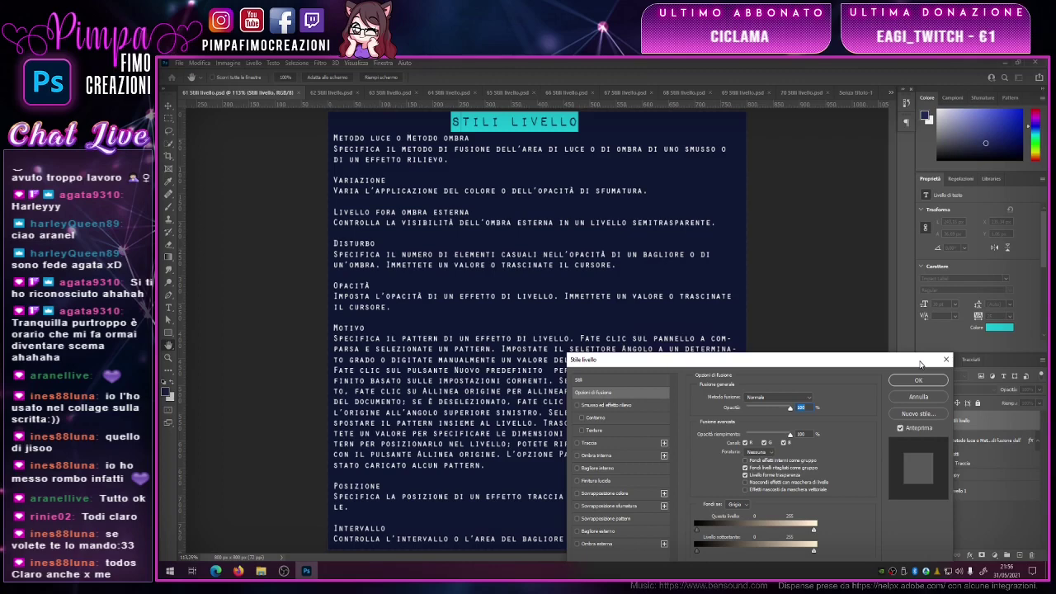
left_click_drag(921, 364, 1021, 141)
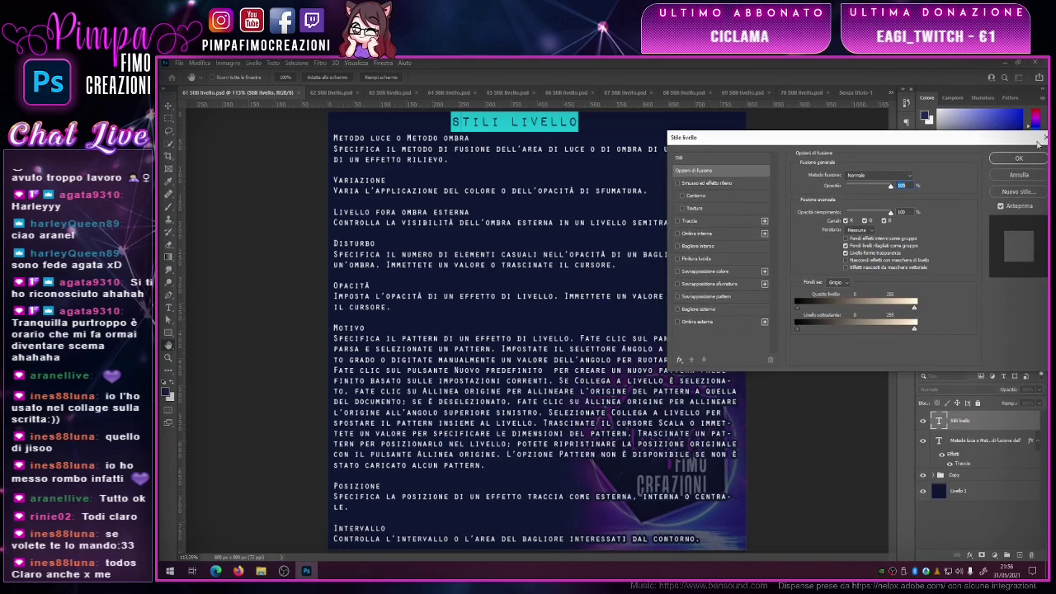
mouse_move(1039, 142)
left_mouse_down()
mouse_move(997, 115)
mouse_move(1011, 100)
left_mouse_up()
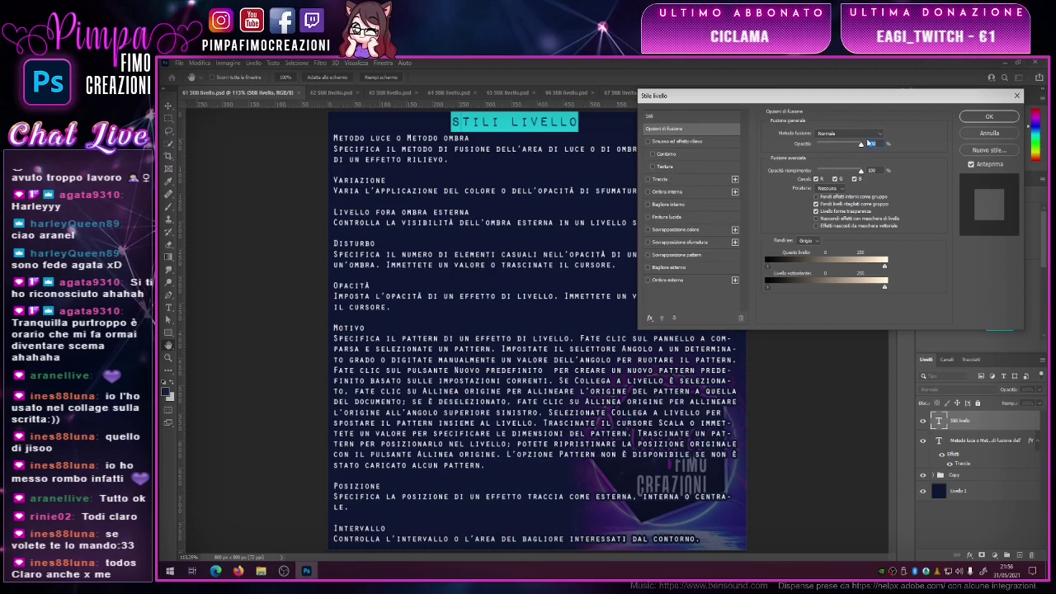
- Preview the title at opacity 36, 71 and 32, restore 100% and confirm
mouse_move(860, 145)
left_mouse_down()
mouse_move(833, 147)
mouse_move(864, 145)
left_mouse_up()
left_click(864, 146)
left_click_drag(865, 147, 848, 149)
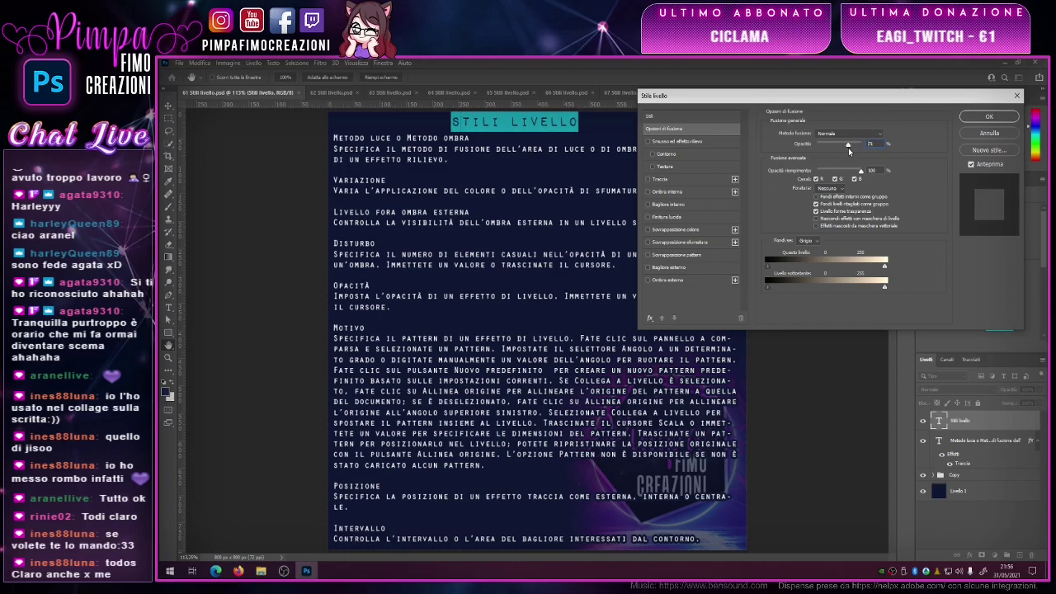
left_click_drag(849, 148, 836, 159)
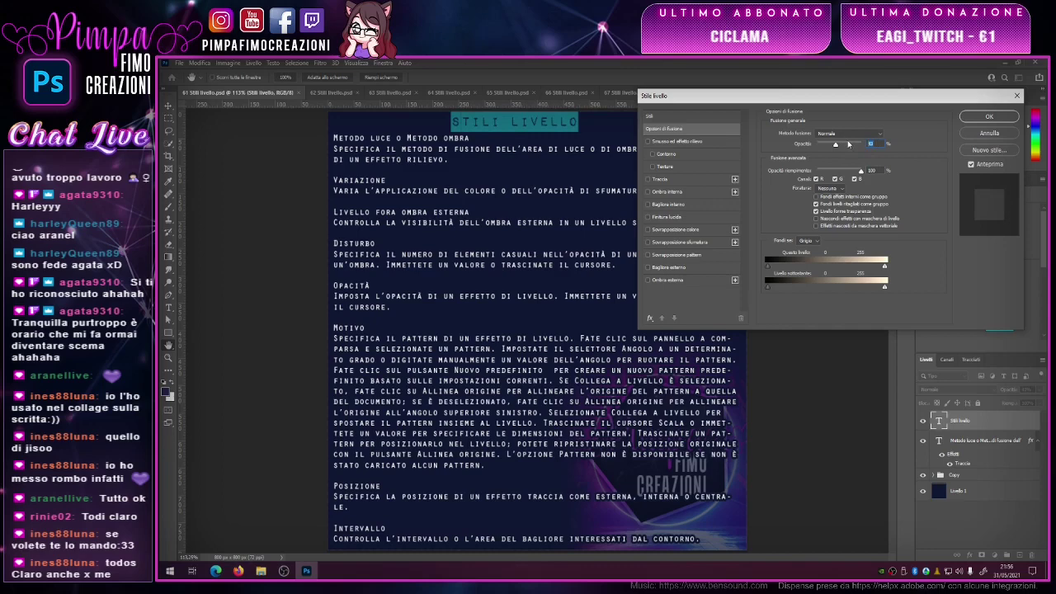
left_click_drag(849, 144, 861, 143)
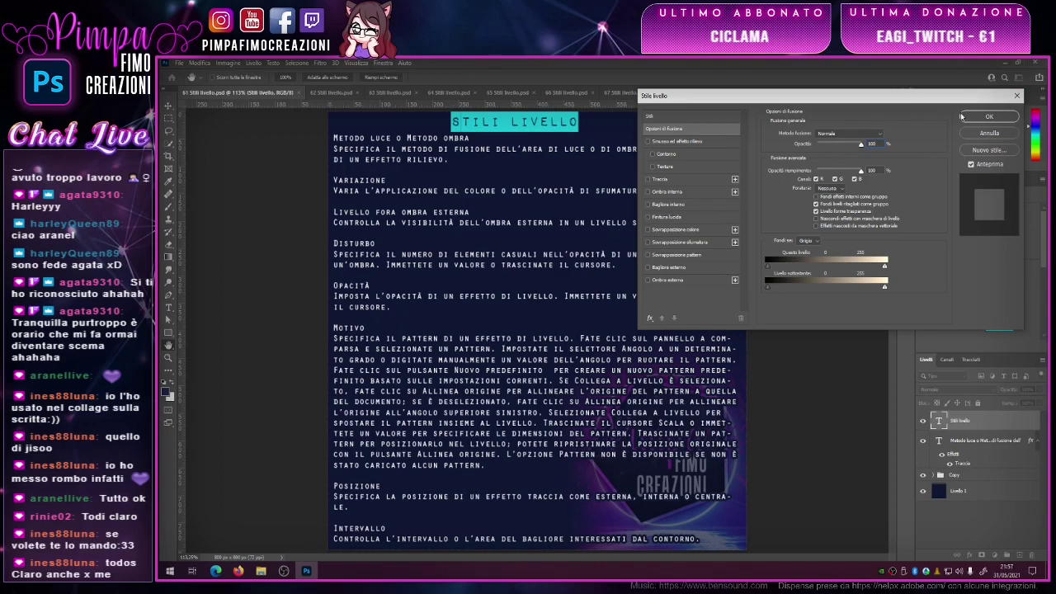
left_click(1017, 95)
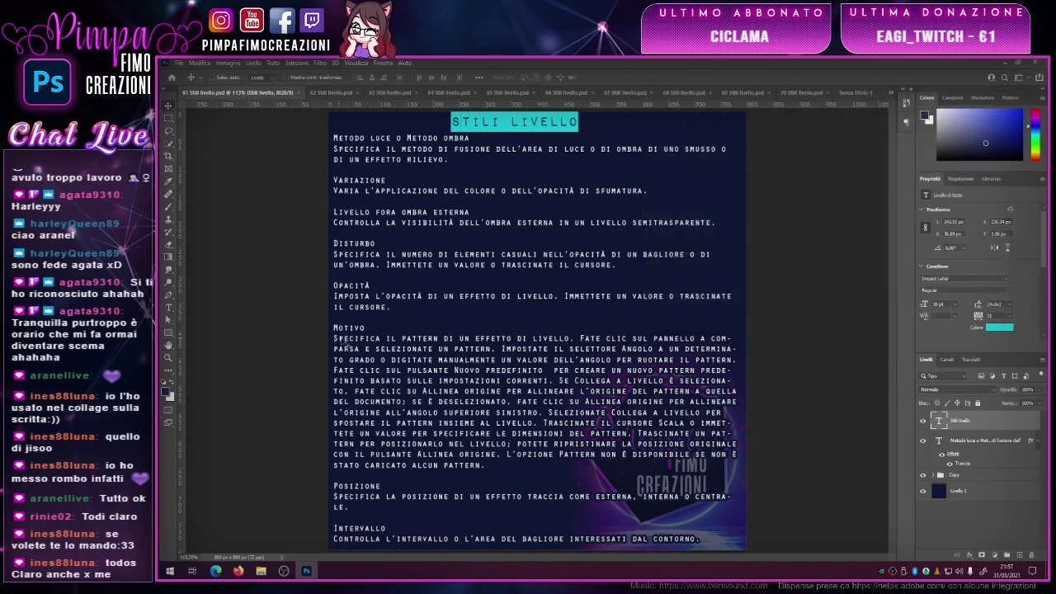
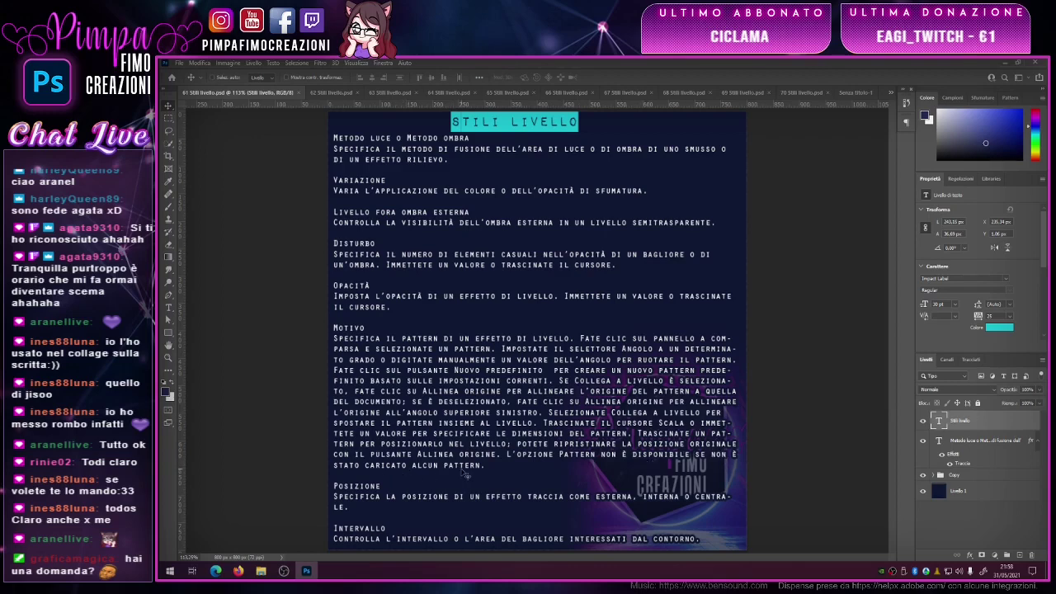
- Give the Stili livello title layer a dark green Pattern Overlay and confirm it
double_click(990, 428)
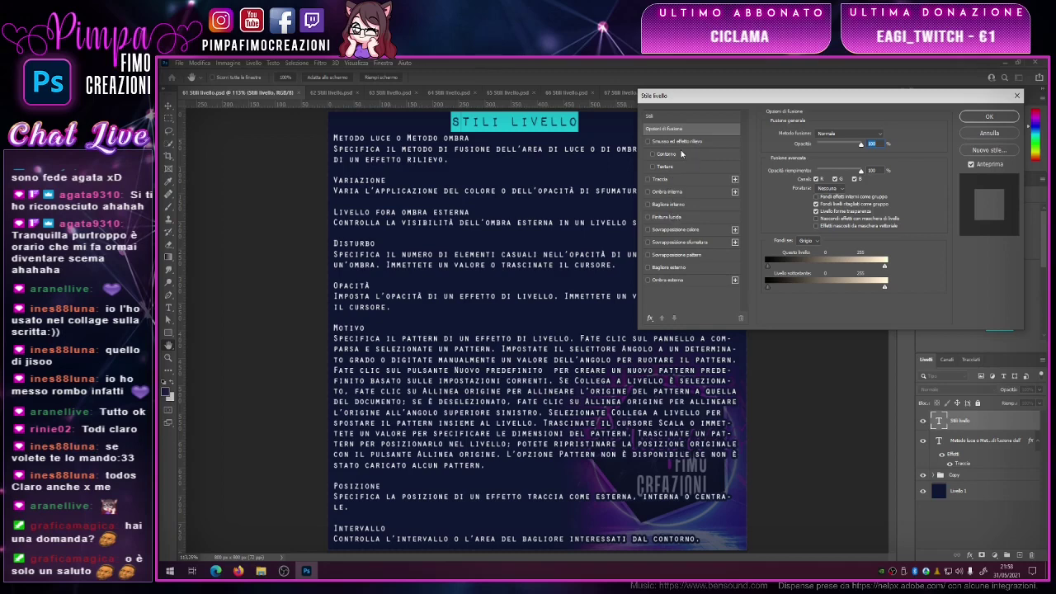
left_click(677, 255)
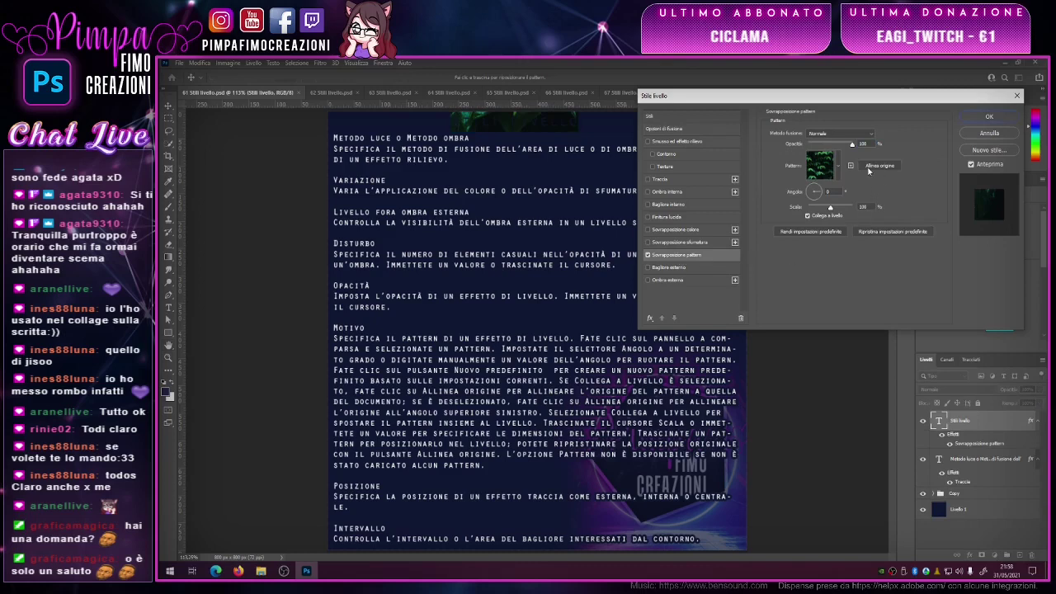
left_click(838, 165)
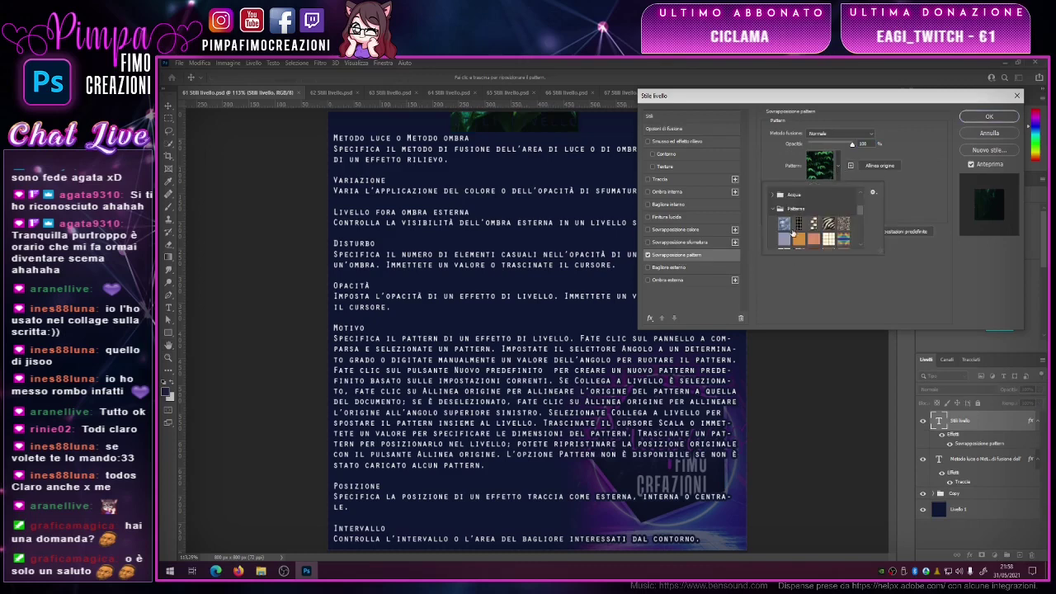
scroll(804, 233, "down", 2)
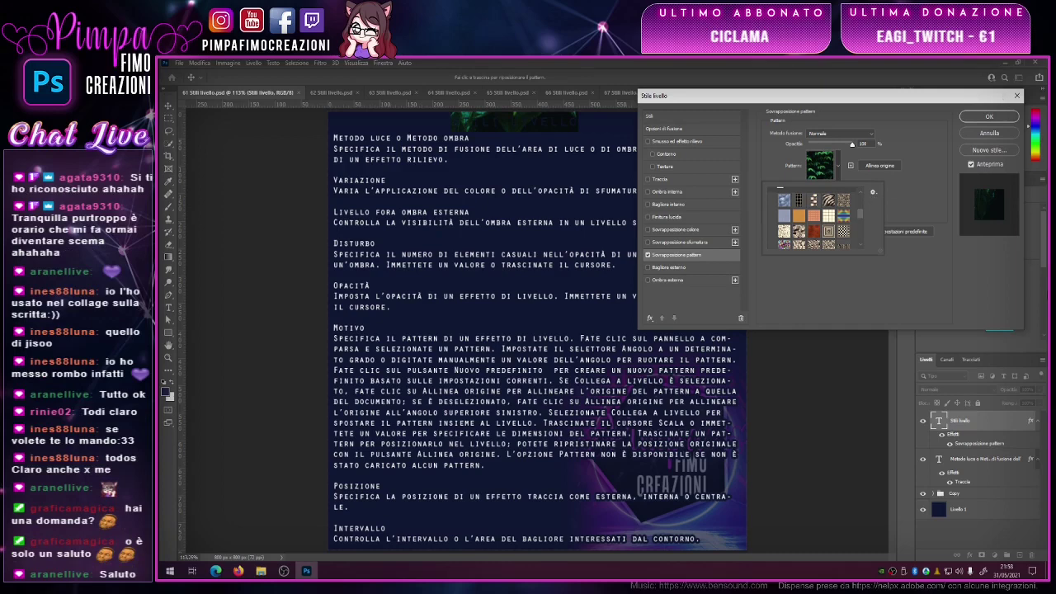
left_click(989, 116)
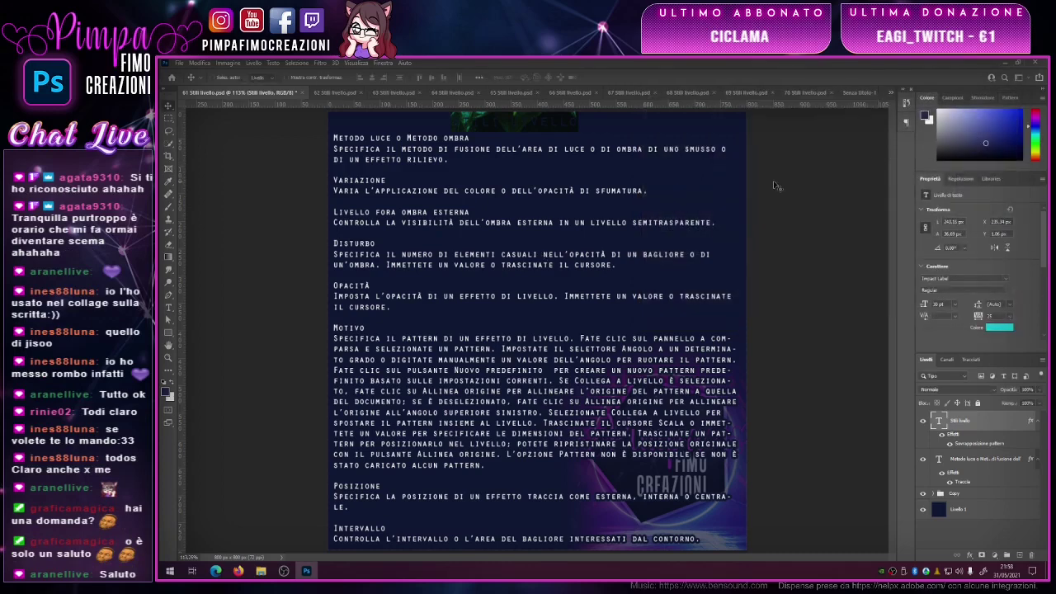
- Reopen the title's Pattern Overlay and try beige and orange patterns
double_click(990, 429)
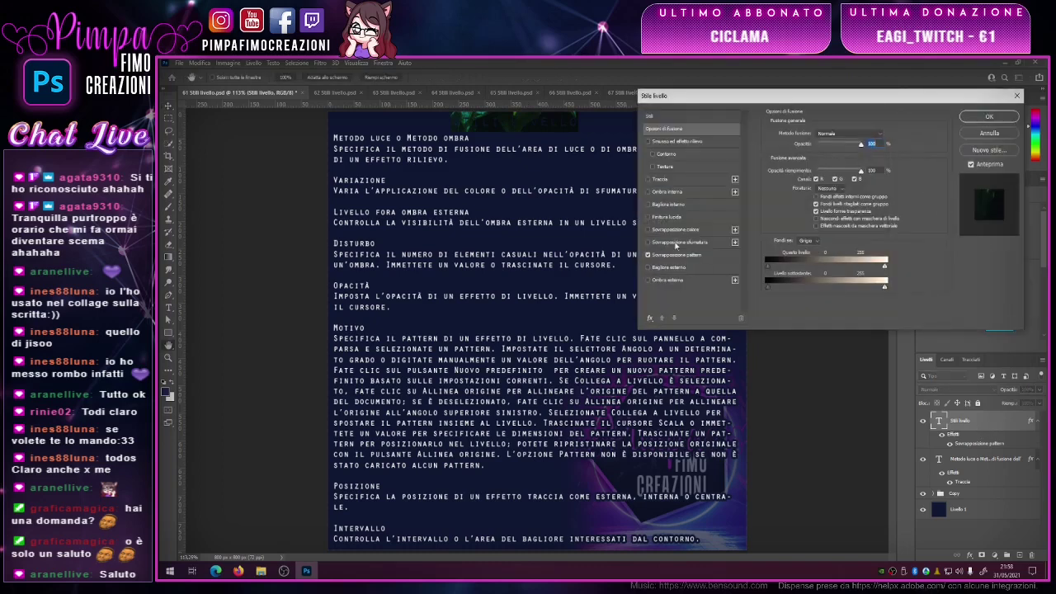
left_click(682, 258)
left_click(838, 169)
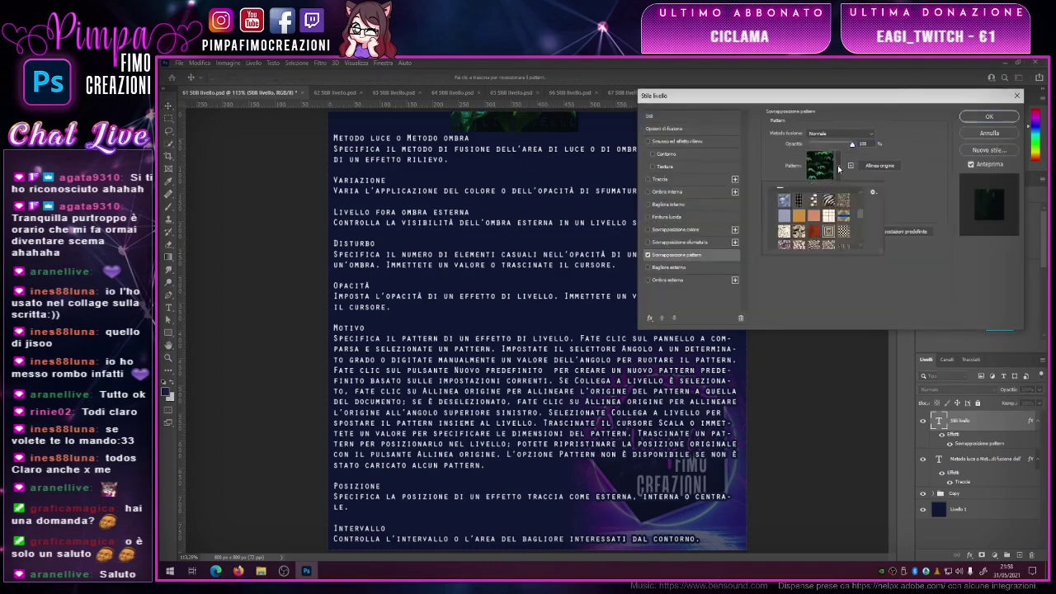
left_click(814, 201)
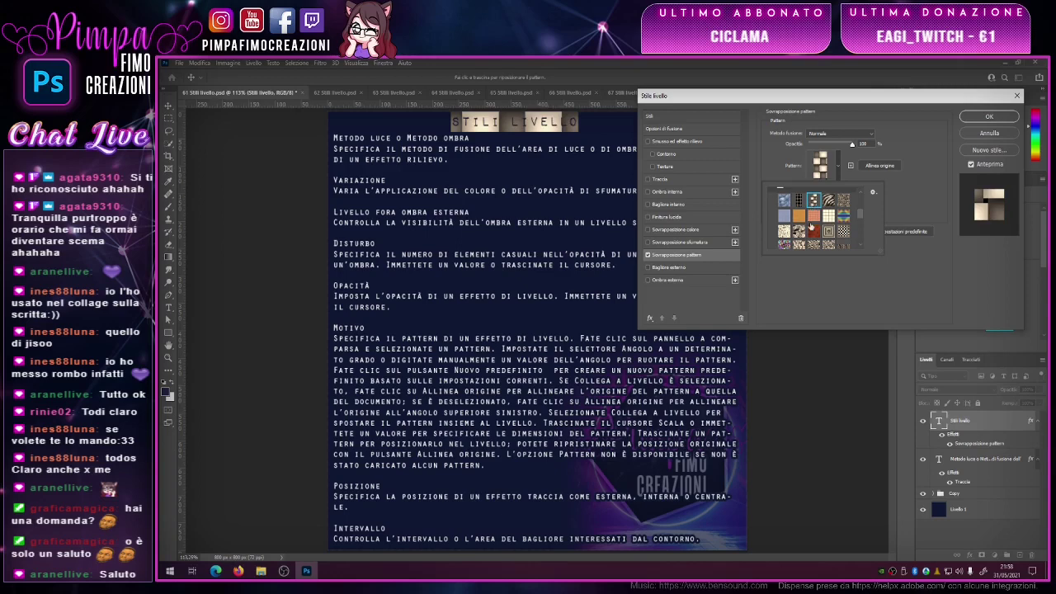
left_click(809, 215)
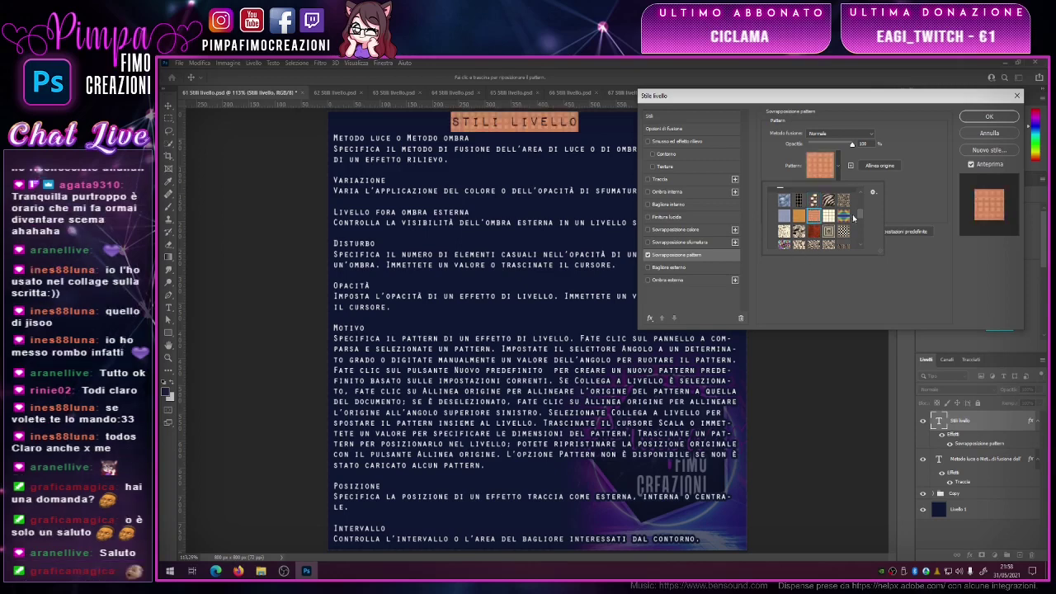
- Load the preset patterns and apply a pink pattern from wiedemann_patterns
left_click(874, 193)
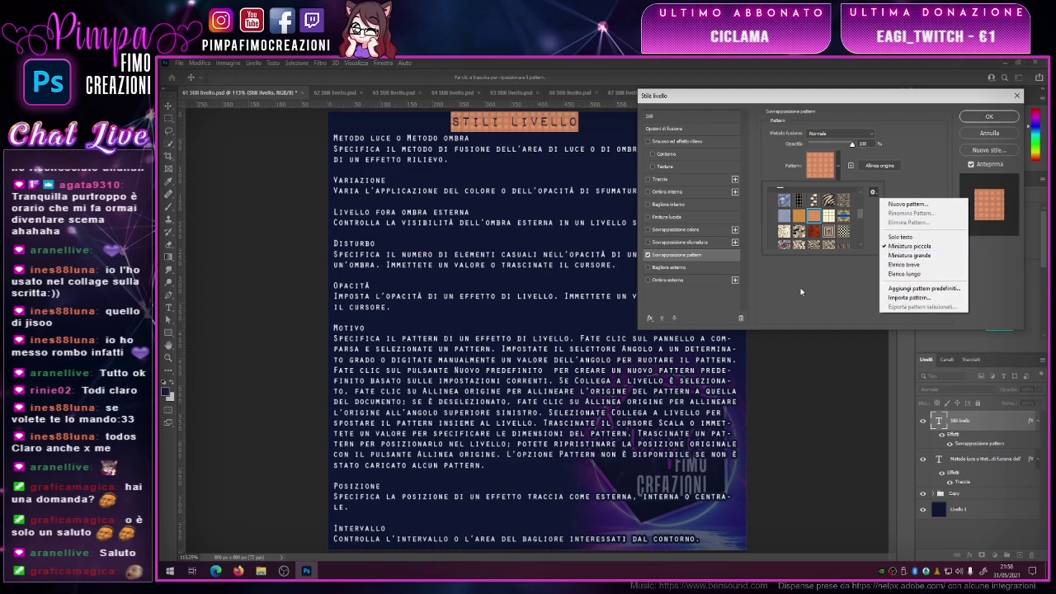
left_click(918, 288)
scroll(825, 219, "down", 2)
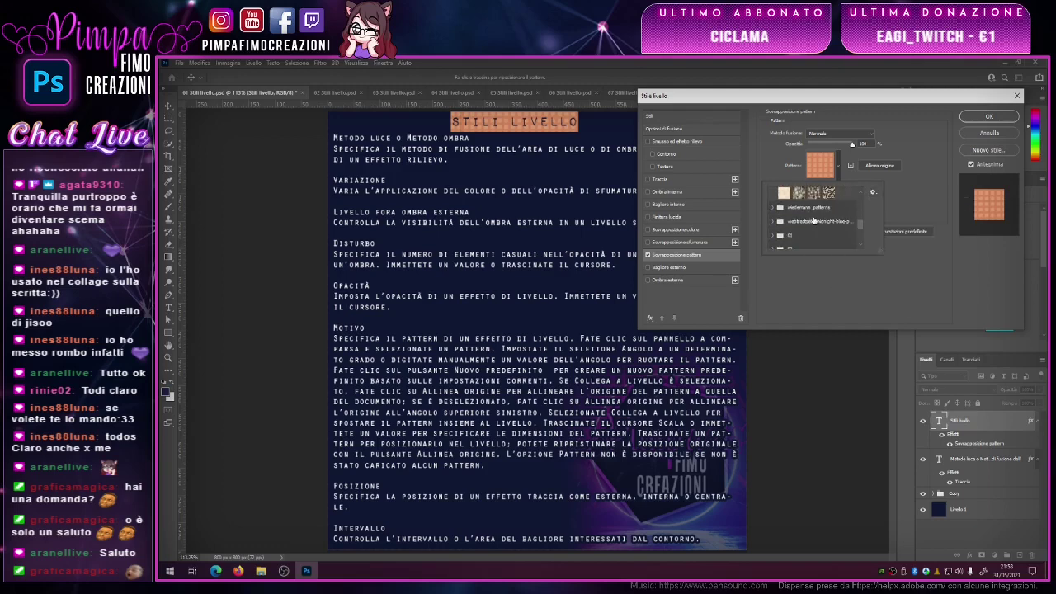
left_click(775, 208)
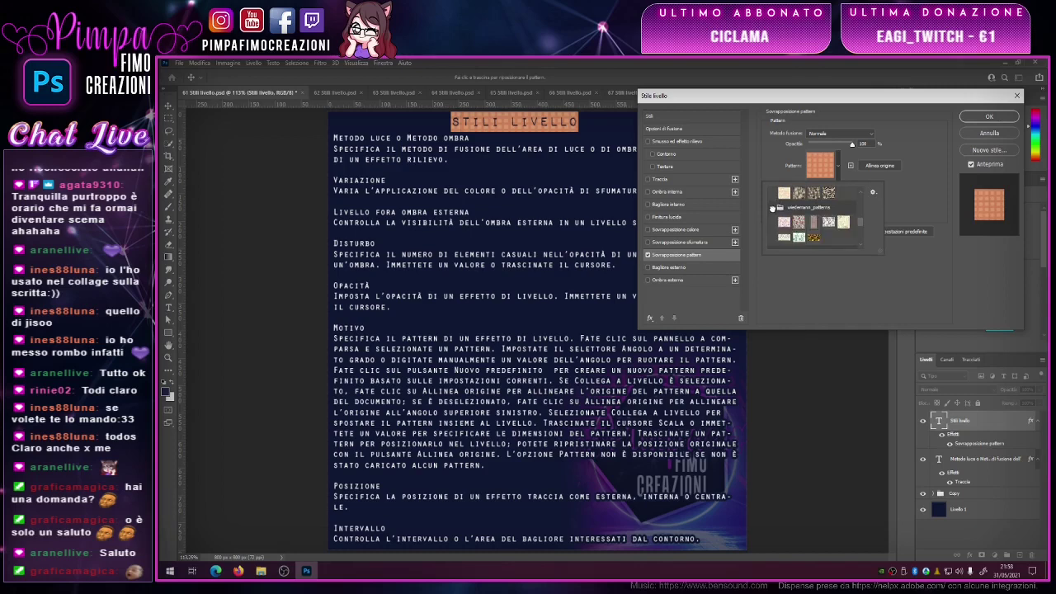
left_click(784, 223)
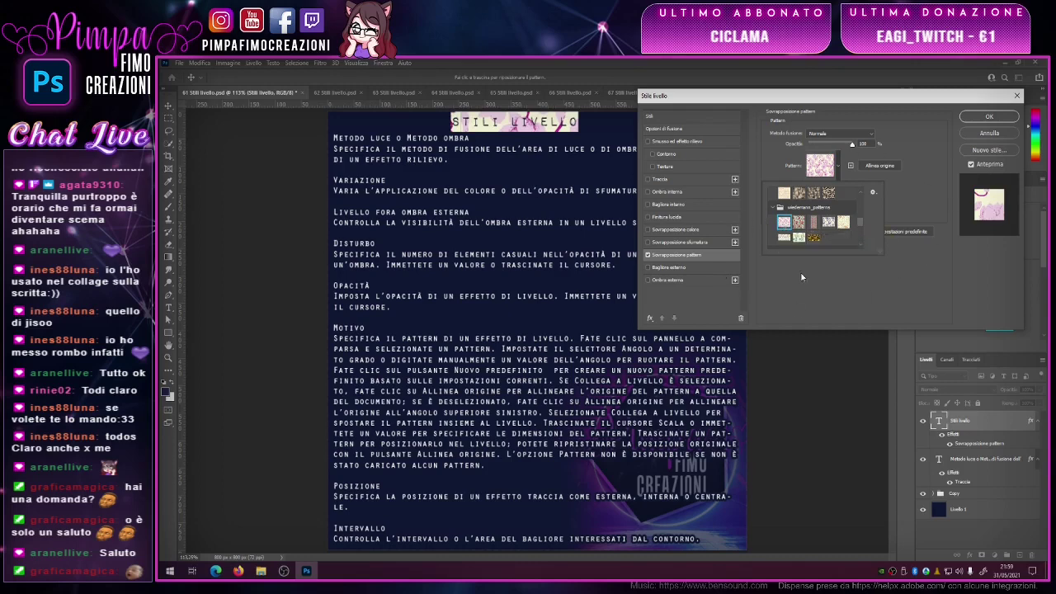
scroll(850, 224, "down", 3)
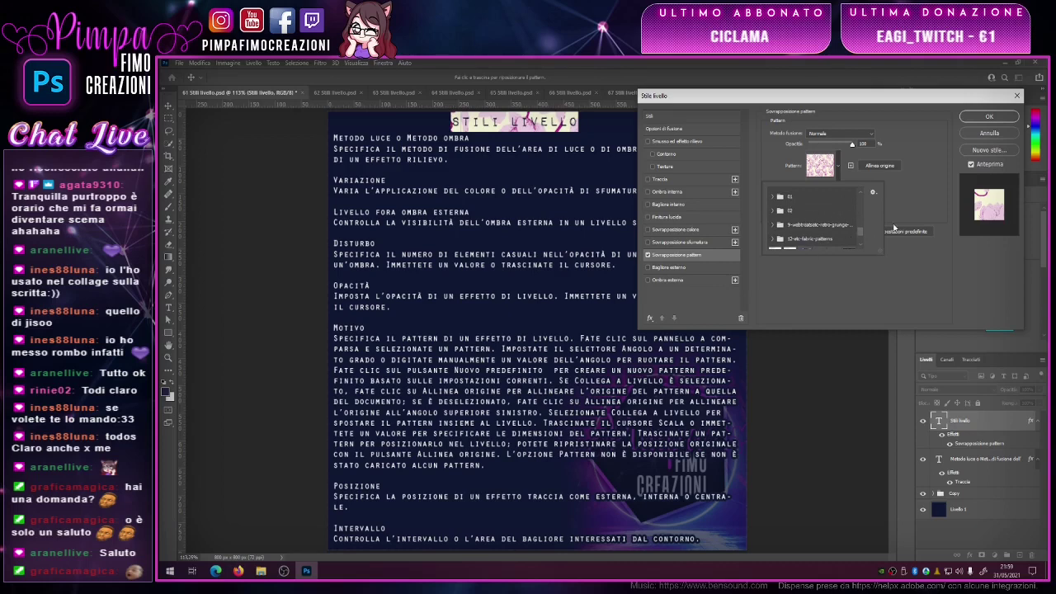
- Try galaxy, dark blue, pink, purple and blue-grey fabric patterns on the title, returning to pink
left_click_drag(863, 237, 862, 251)
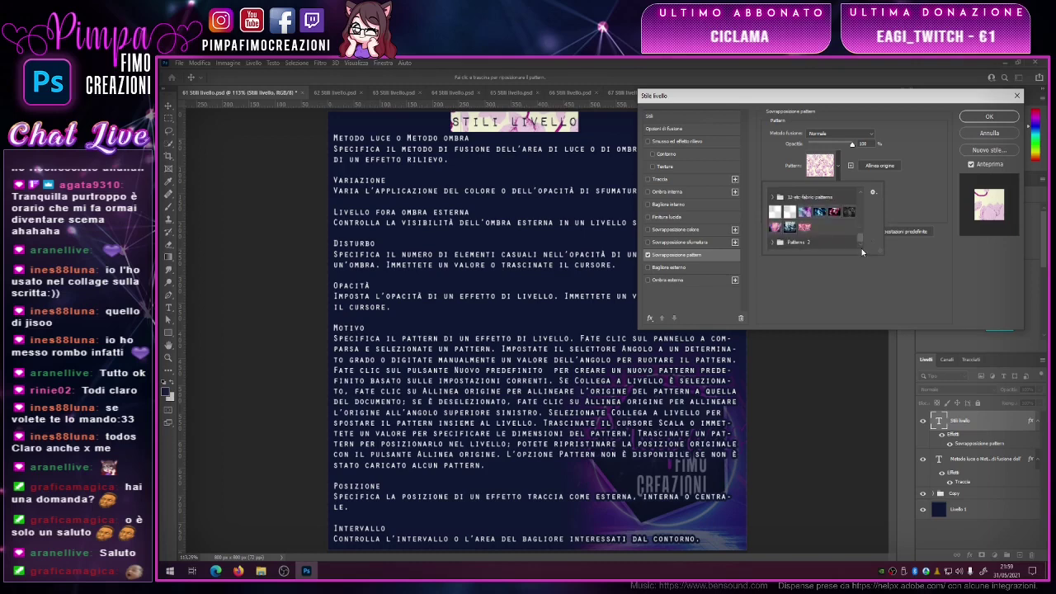
left_click(810, 211)
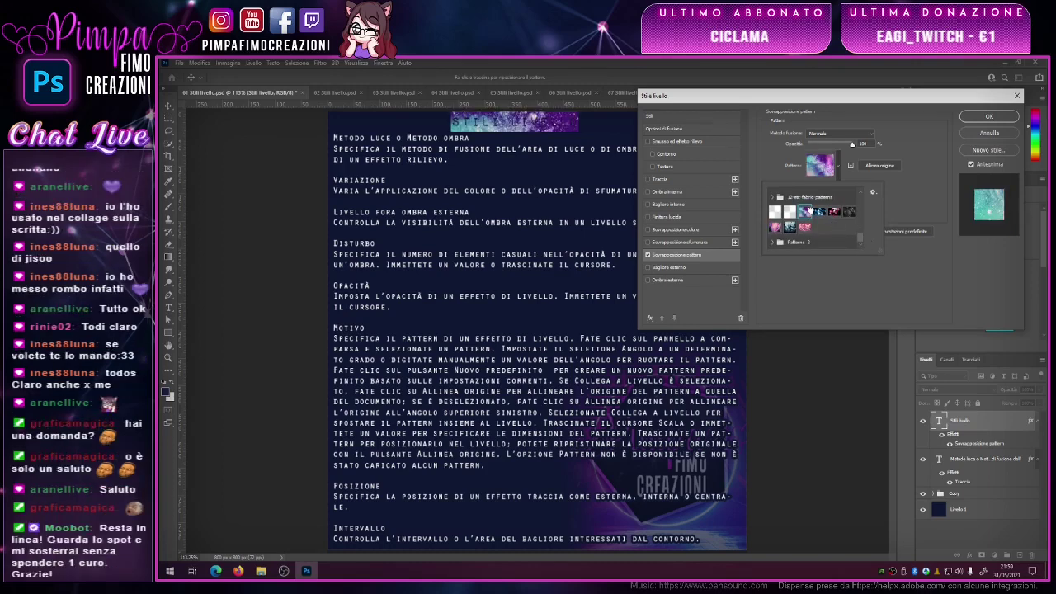
left_click(820, 212)
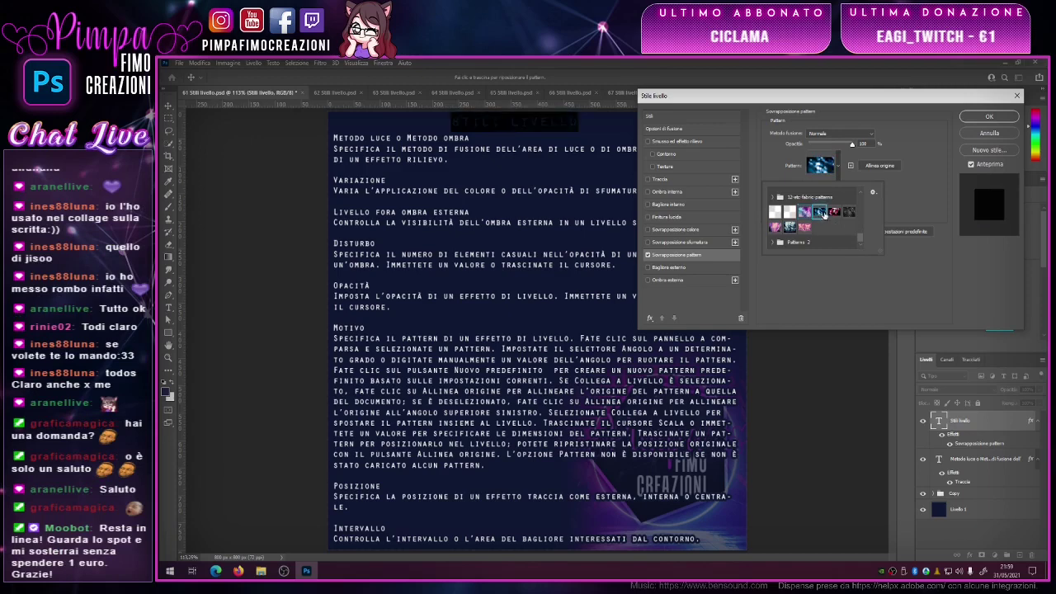
left_click(834, 213)
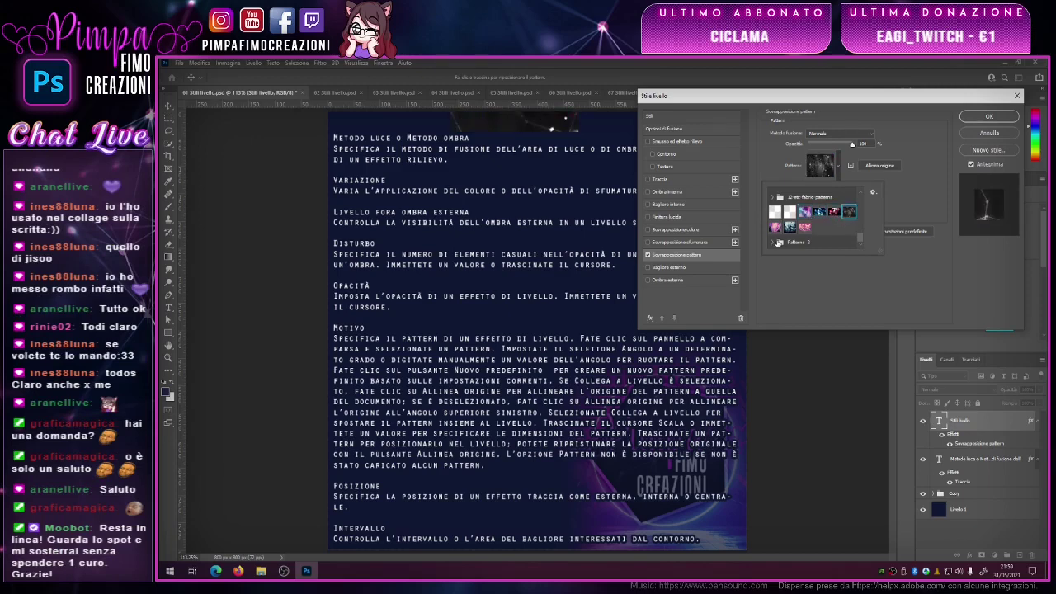
left_click(775, 228)
left_click(790, 228)
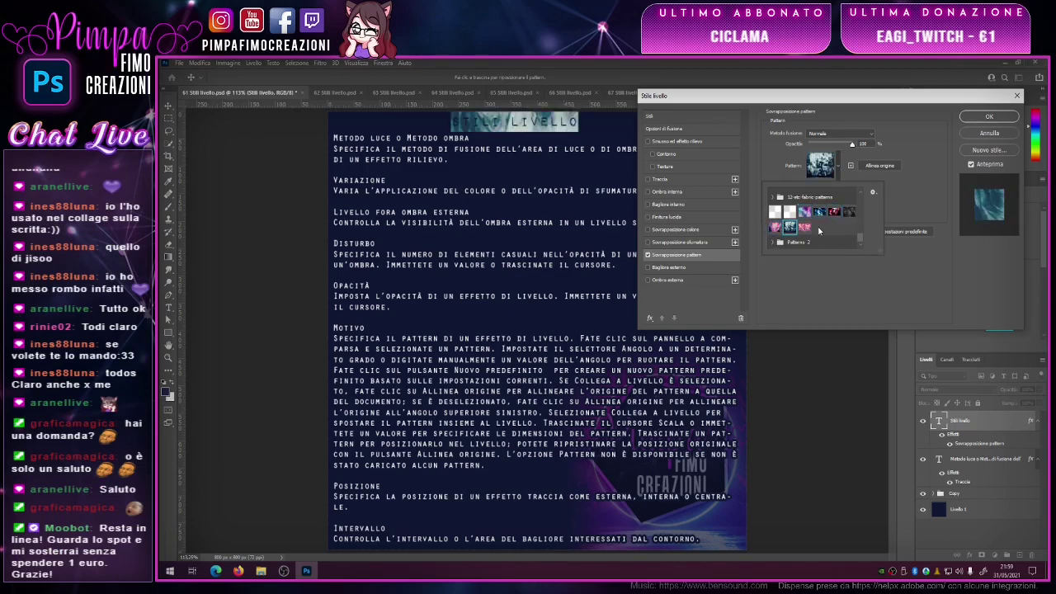
left_click(808, 229)
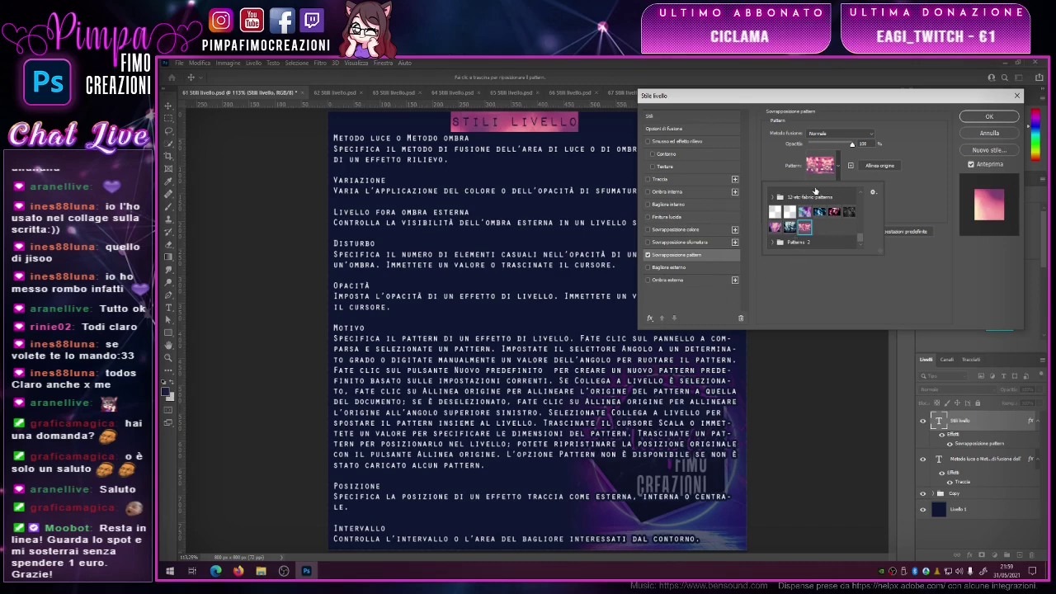
- Retry the blue-purple pattern, then settle on the light grey-white pattern
left_click(804, 212)
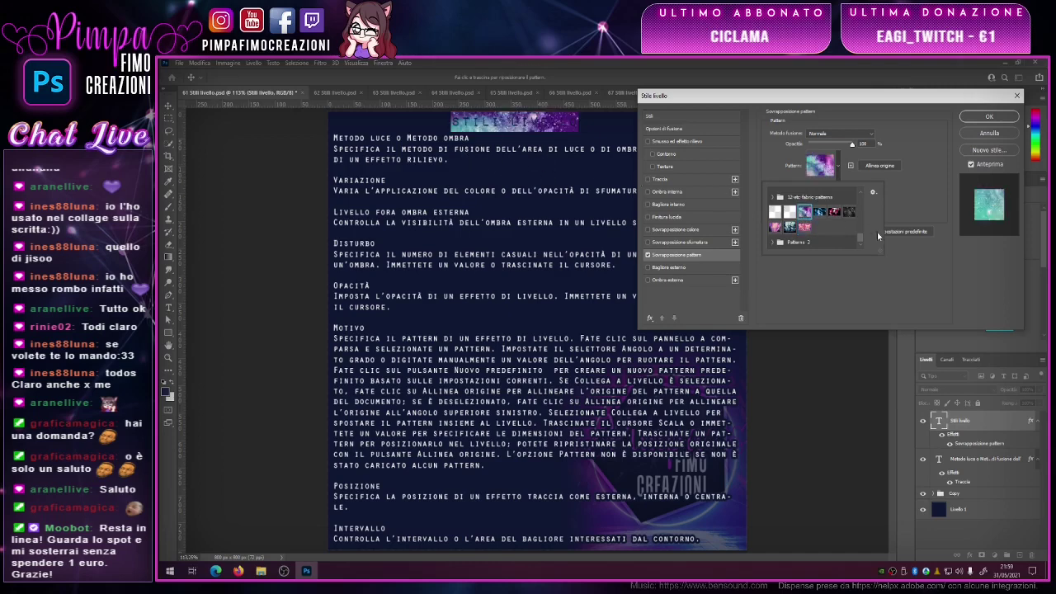
left_click(789, 212)
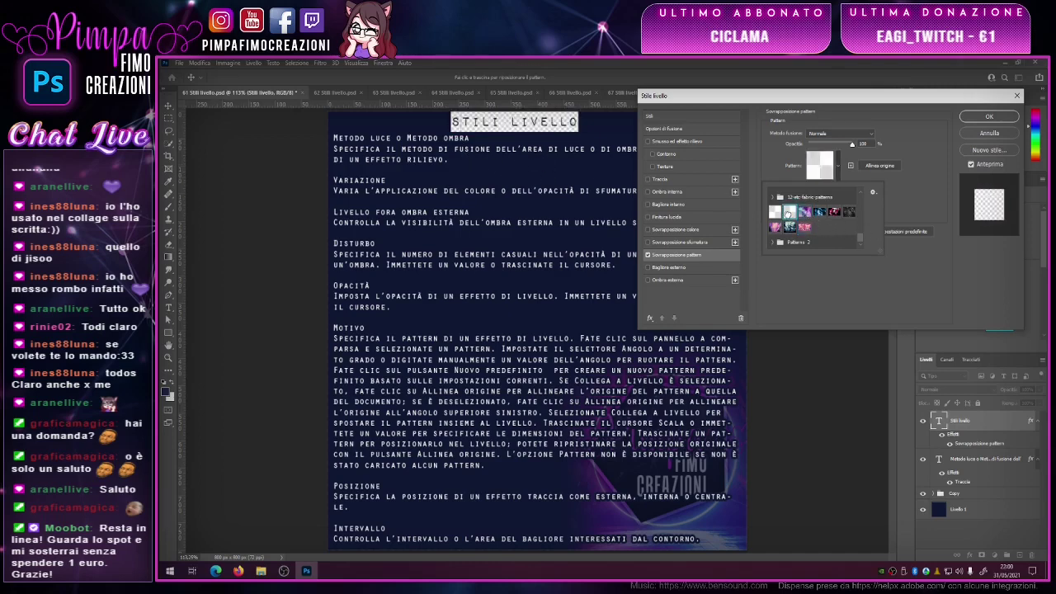
left_click(774, 212)
scroll(815, 218, "down", 2)
scroll(815, 218, "down", 2)
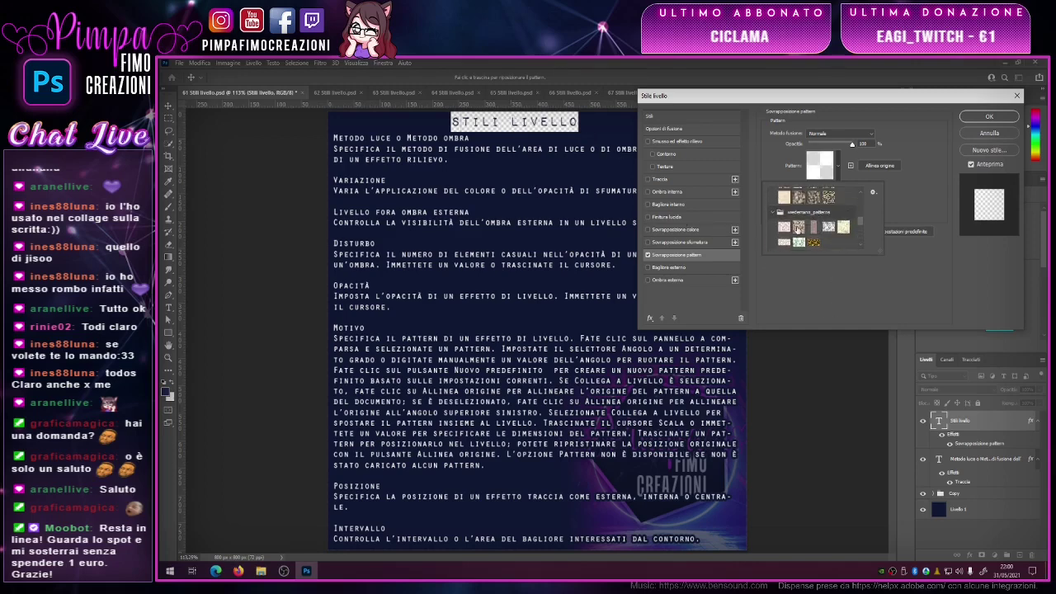
- Try a red floral pattern and drag its scale down to about 1%
left_click(799, 228)
left_click(915, 192)
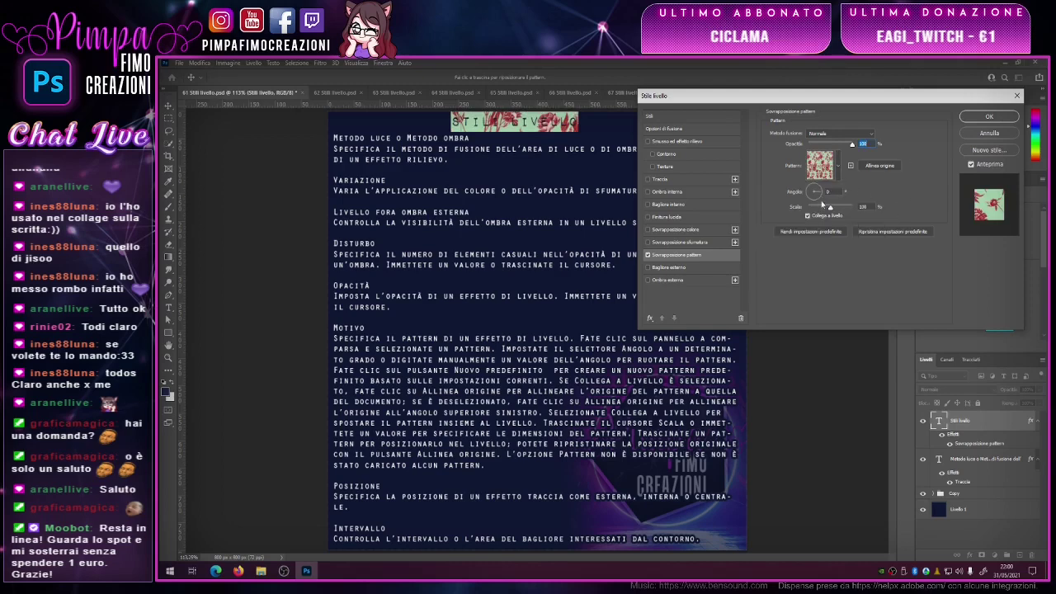
left_click_drag(834, 211, 808, 209)
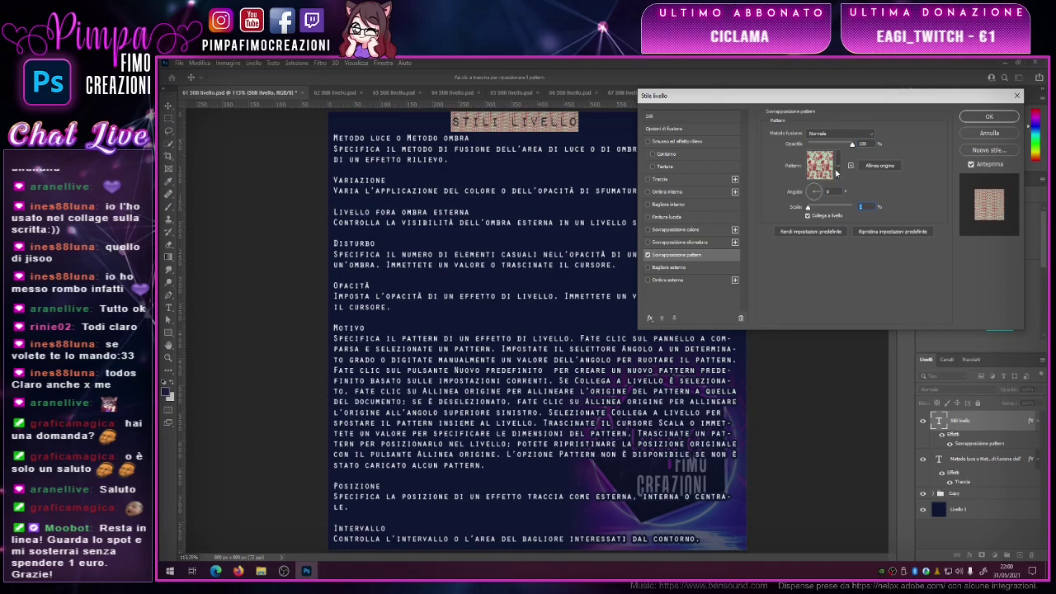
- Switch the title's pattern to the blue-purple galaxy pattern from the fabric patterns folder
left_click(838, 166)
scroll(815, 217, "down", 1)
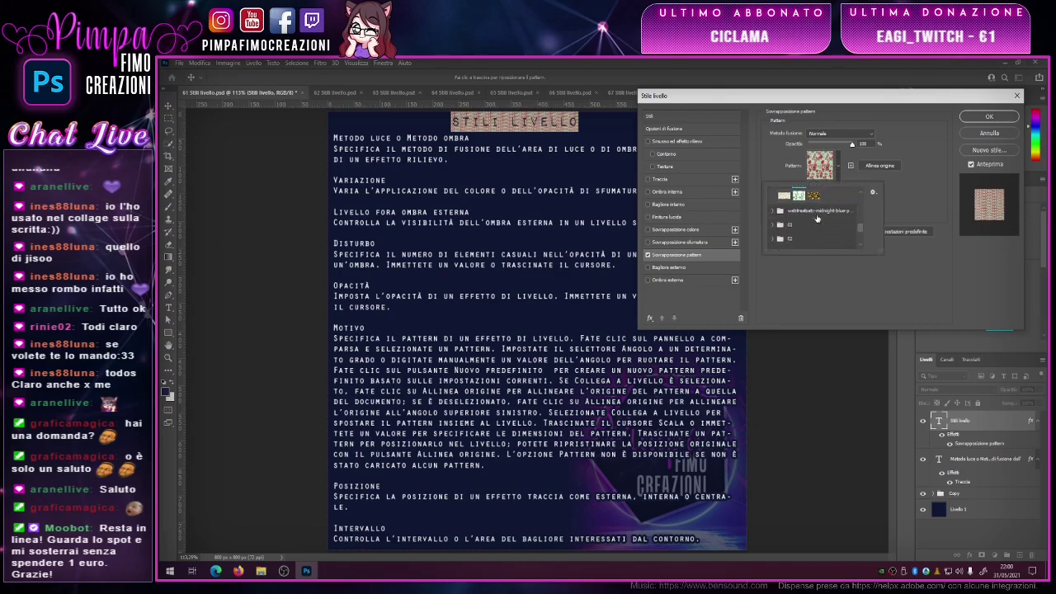
scroll(813, 218, "down", 2)
scroll(809, 221, "down", 2)
left_click(805, 220)
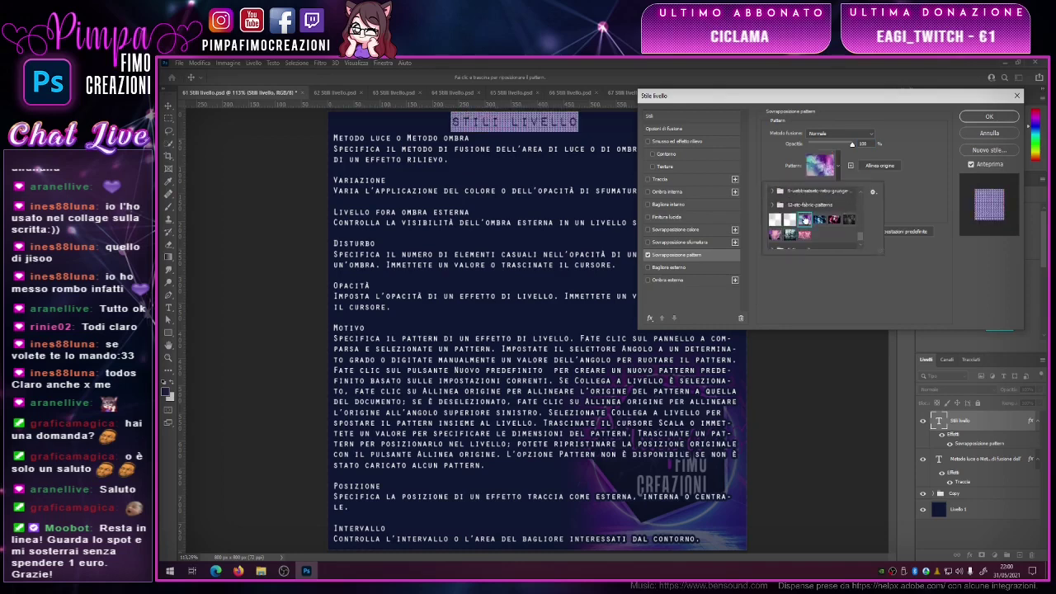
left_click(919, 231)
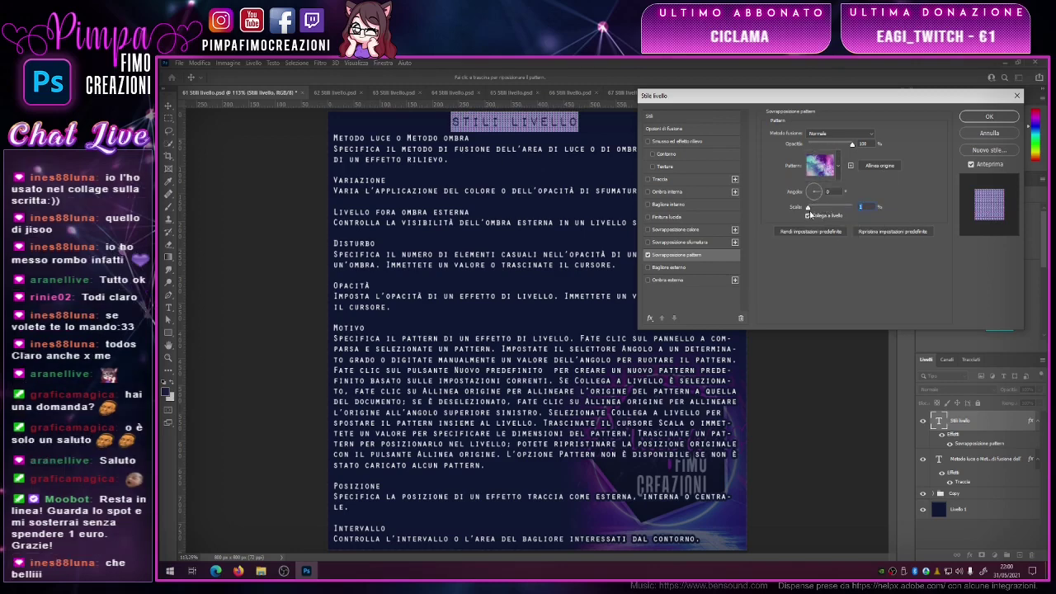
- Scale the galaxy pattern up to 37%, rotate it to about 52°, and snap it to origin
mouse_move(806, 206)
left_mouse_down()
mouse_move(827, 210)
mouse_move(805, 208)
mouse_move(816, 209)
left_mouse_up()
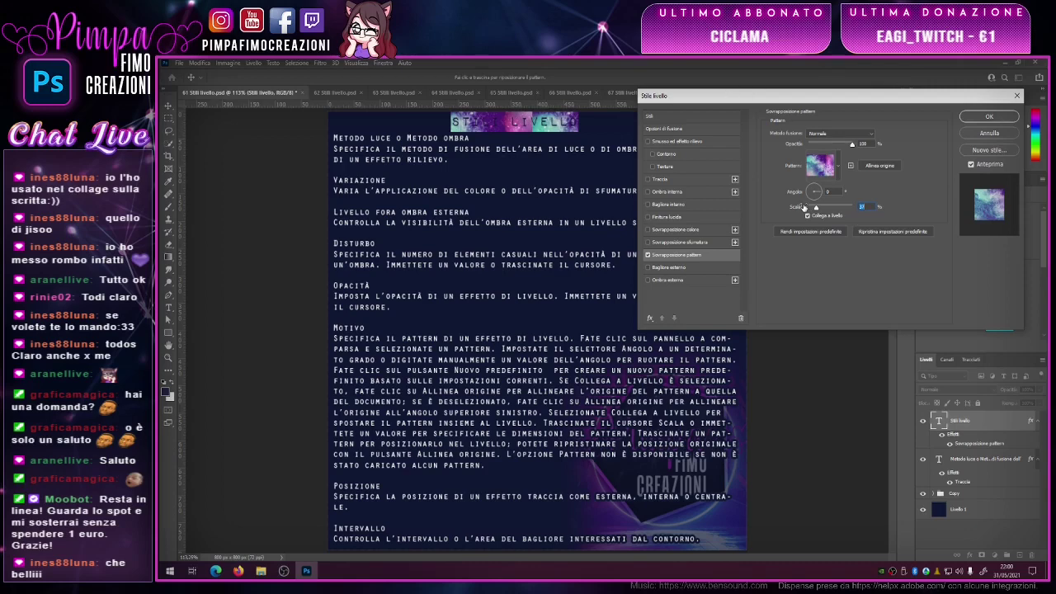
left_click_drag(822, 197, 820, 186)
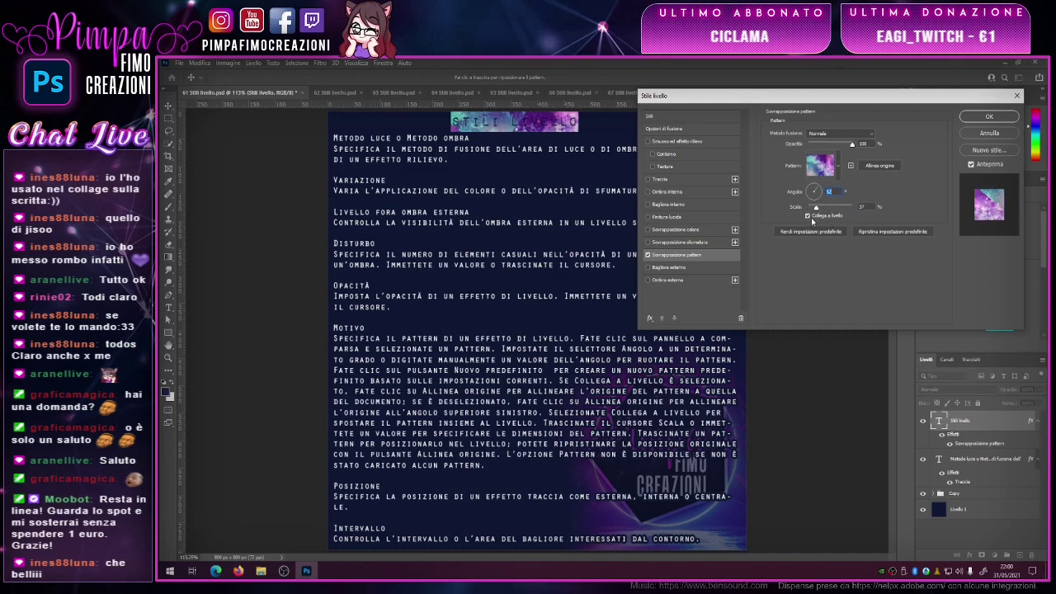
left_click(893, 169)
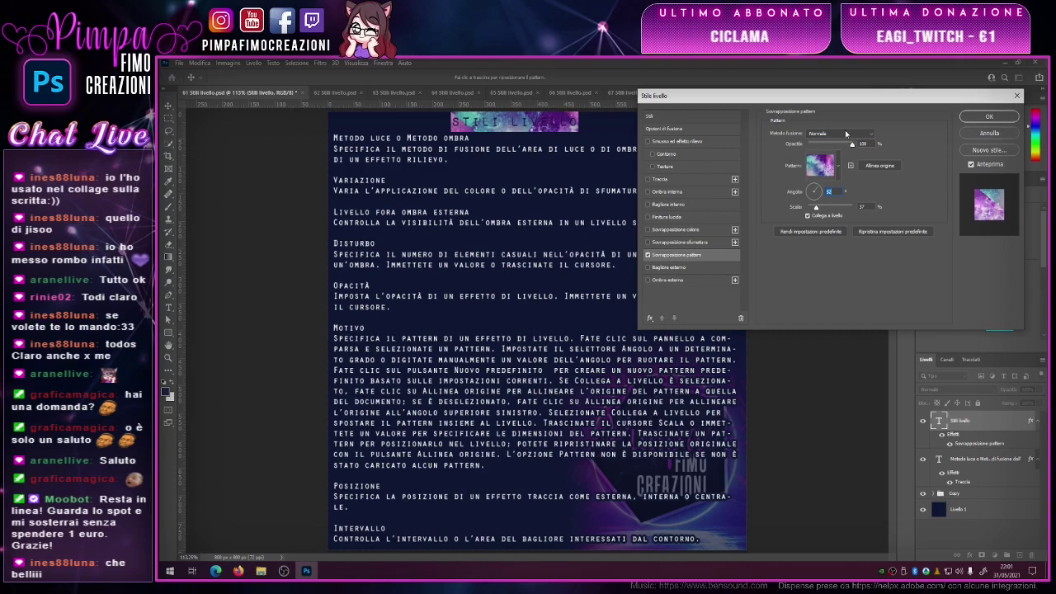
- Try the Scolora blend mode on the pattern overlay, then revert to Normale
left_click(840, 137)
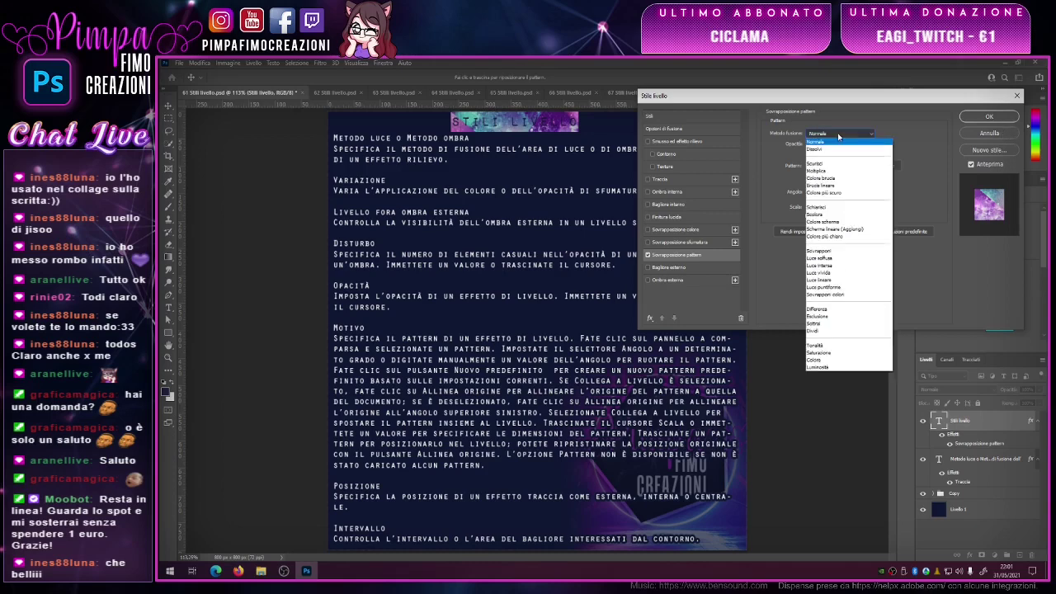
left_click(830, 216)
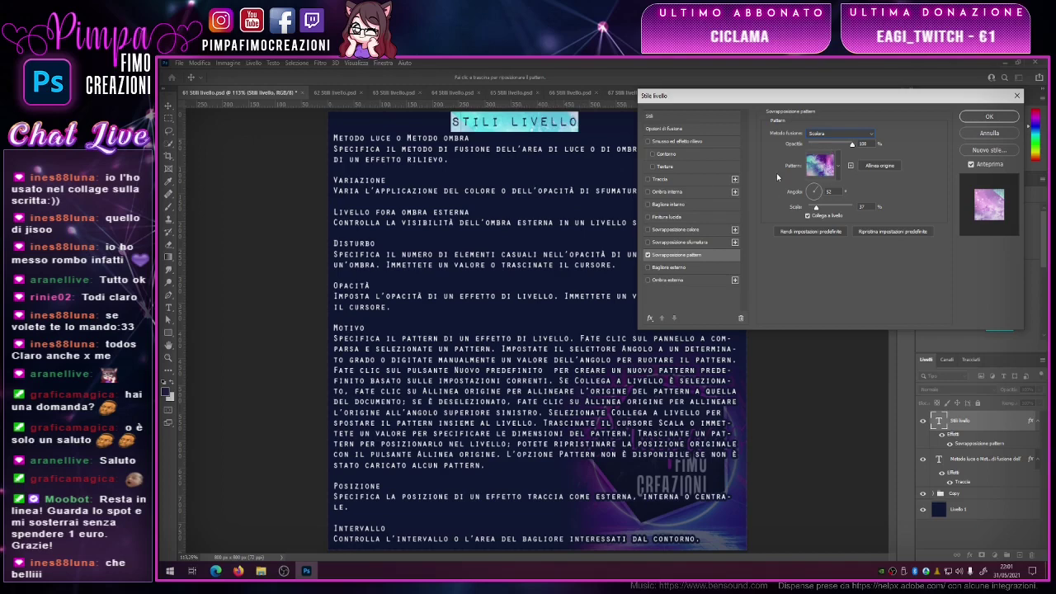
left_click(839, 169)
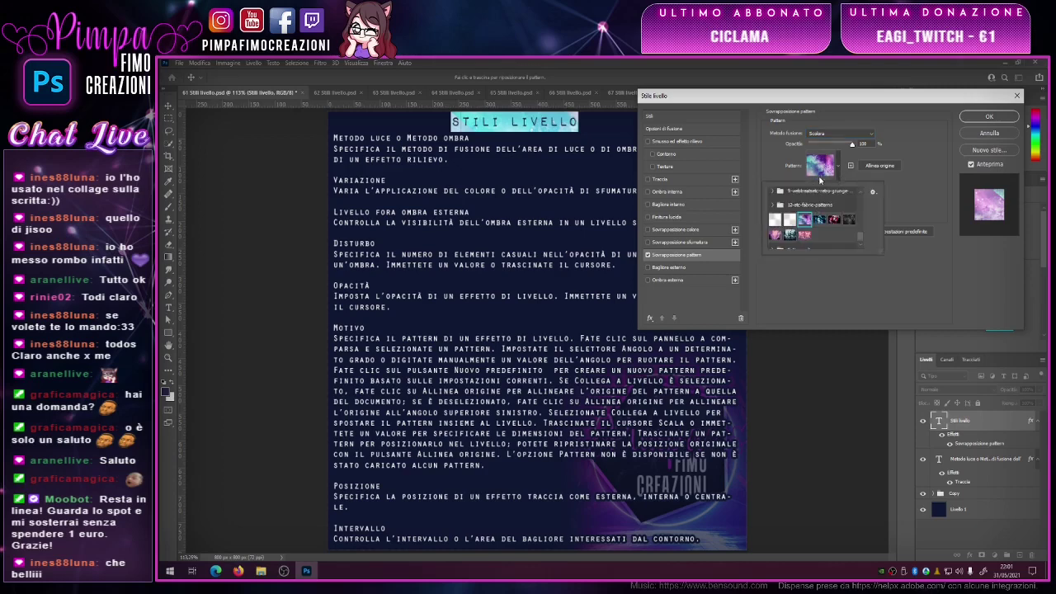
left_click(834, 133)
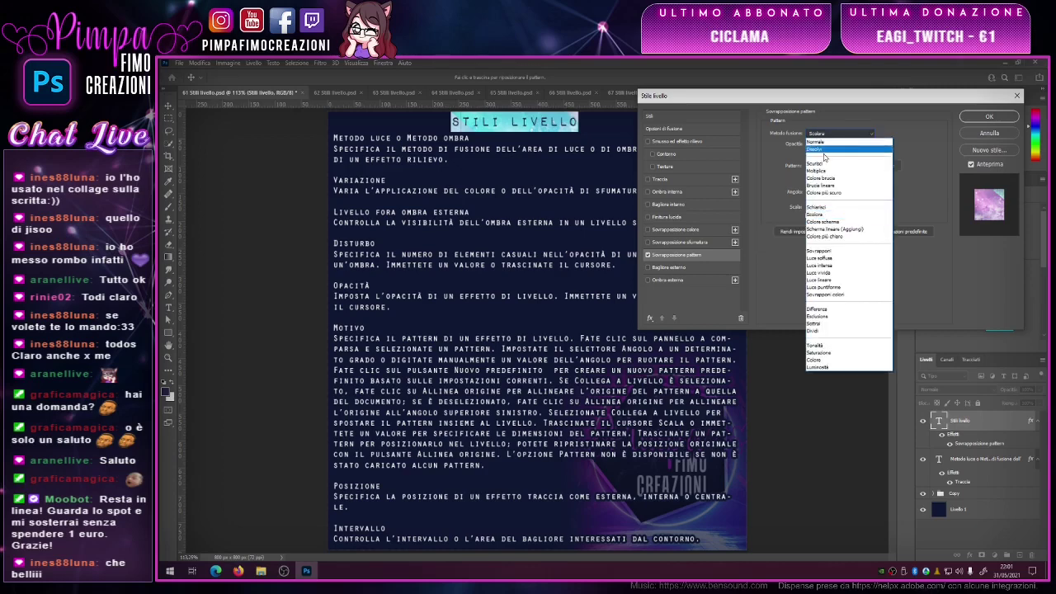
left_click(819, 142)
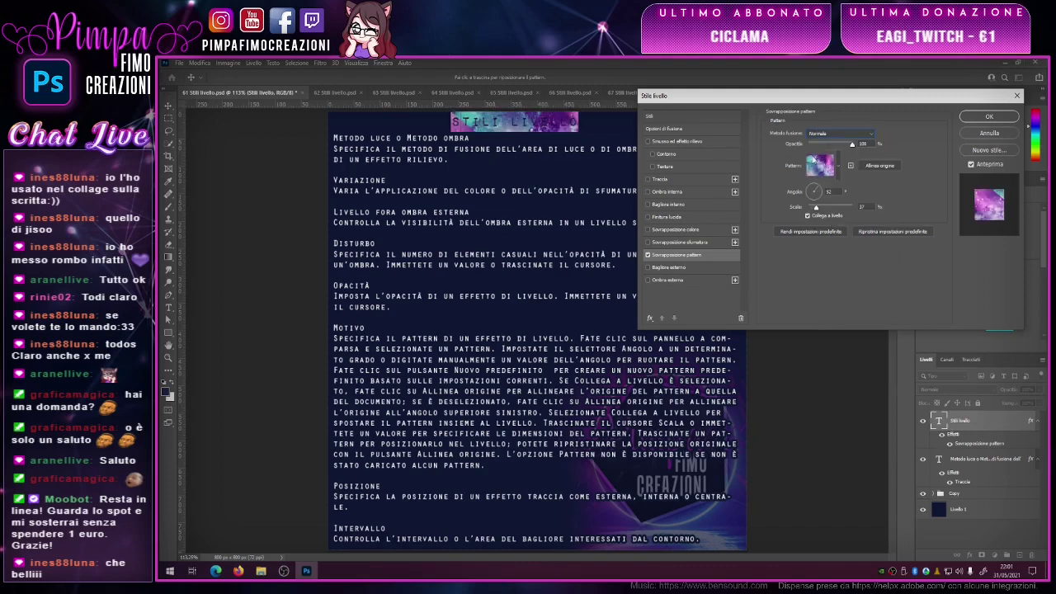
- Step through Scolora, Sovrapponi and Luce soffusa blend modes, then cancel the Layer Style dialog
left_click(845, 134)
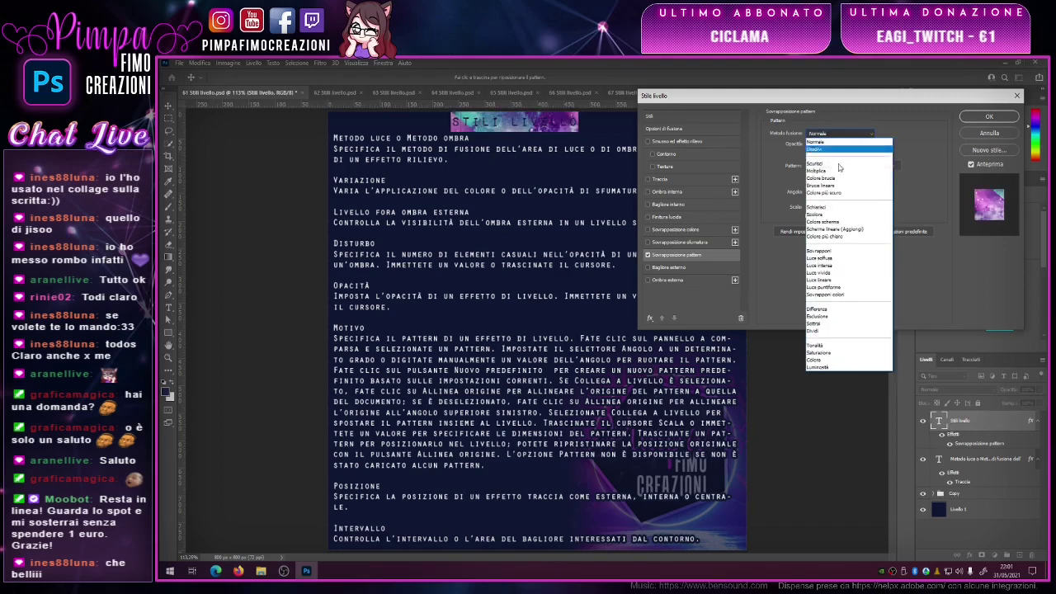
left_click(830, 215)
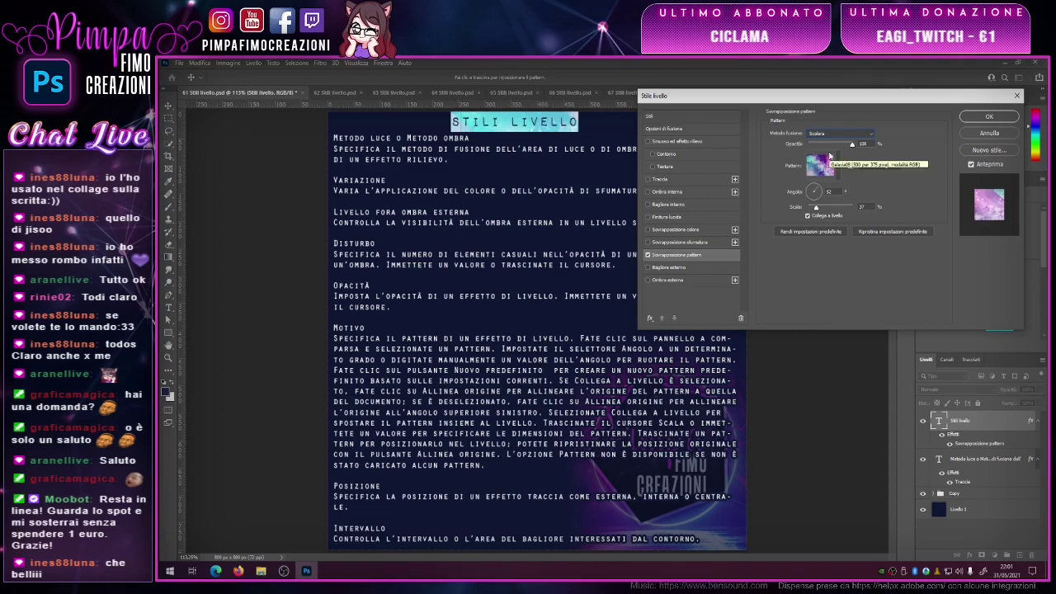
key("Down")
key("Down")
key("Down")
key("Down")
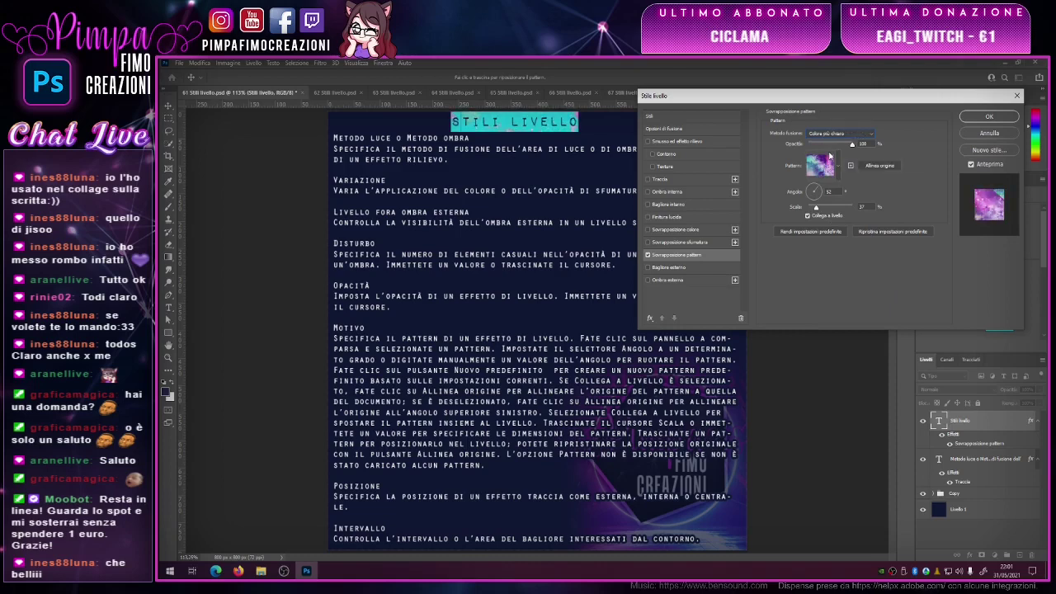
key("Down")
key("Down")
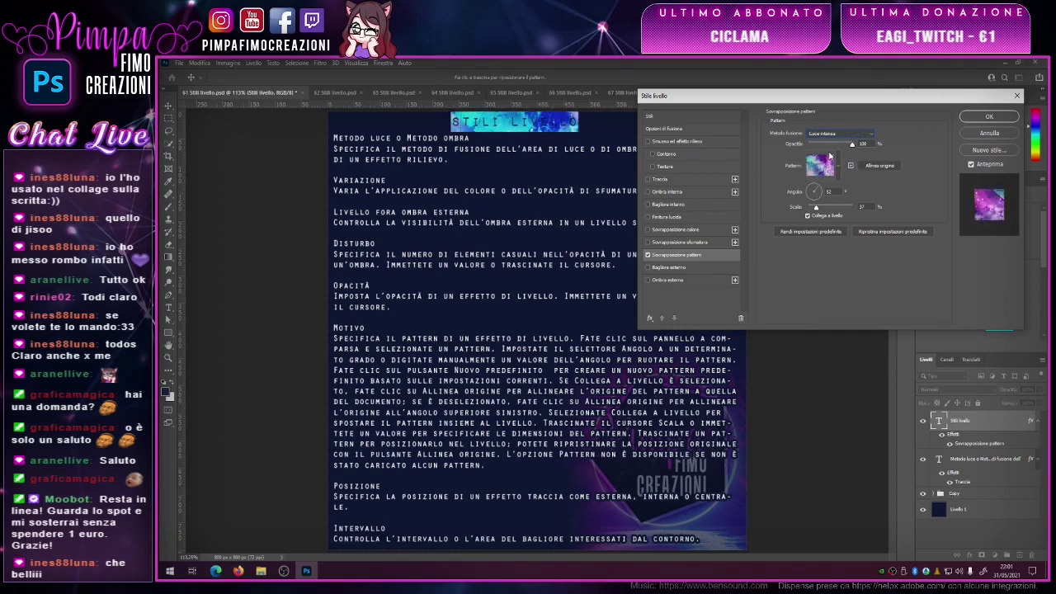
key("Down")
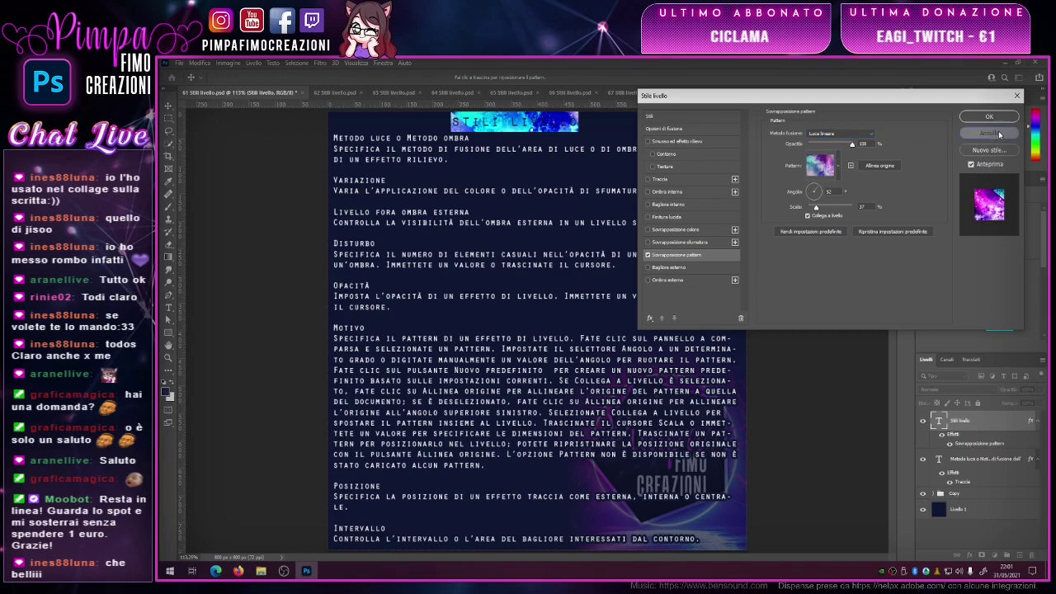
left_click(998, 132)
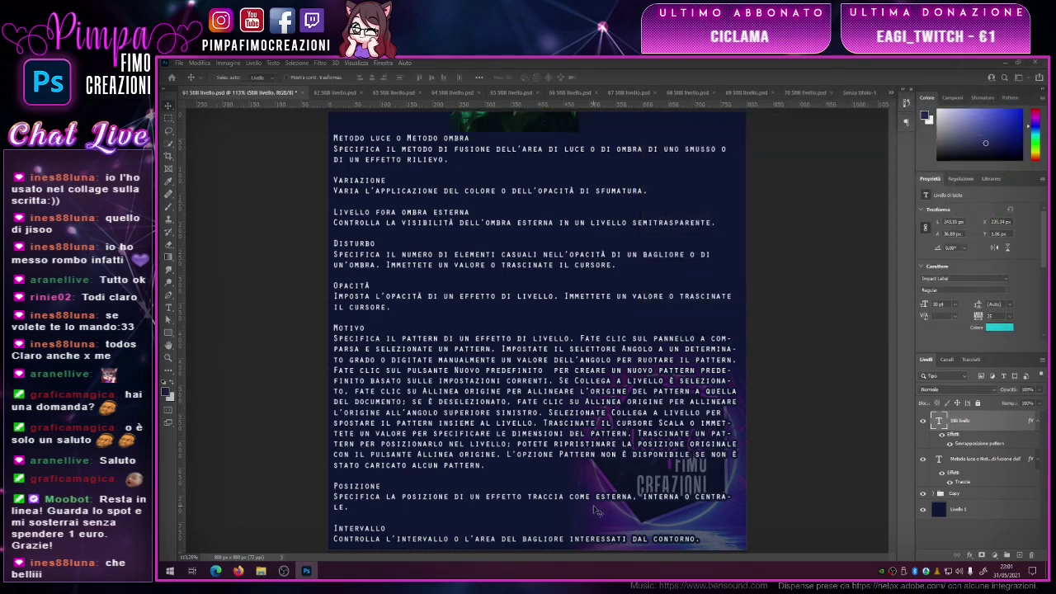
double_click(989, 420)
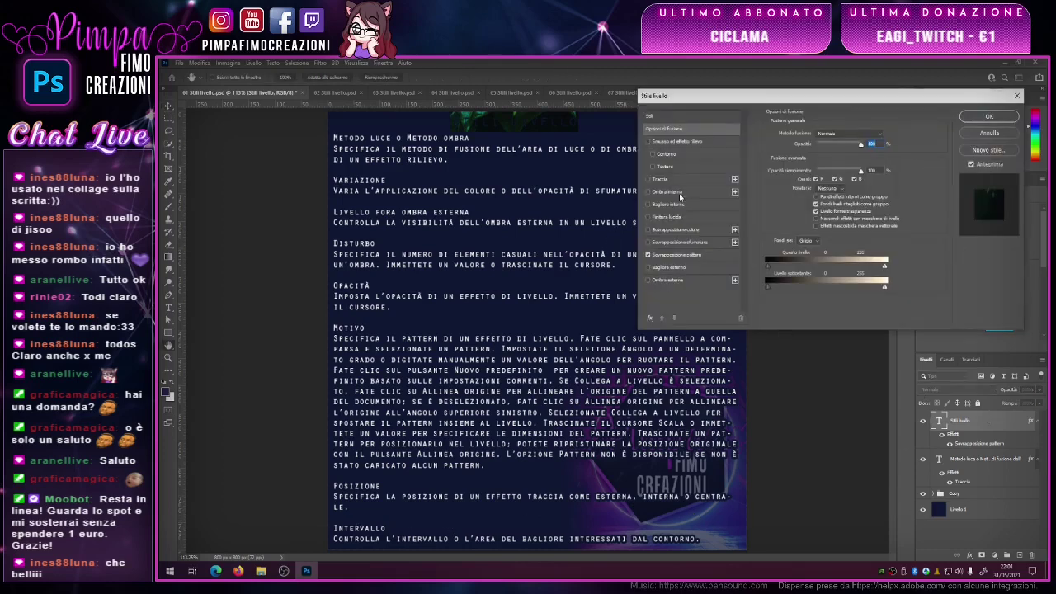
left_click(664, 179)
left_click(823, 144)
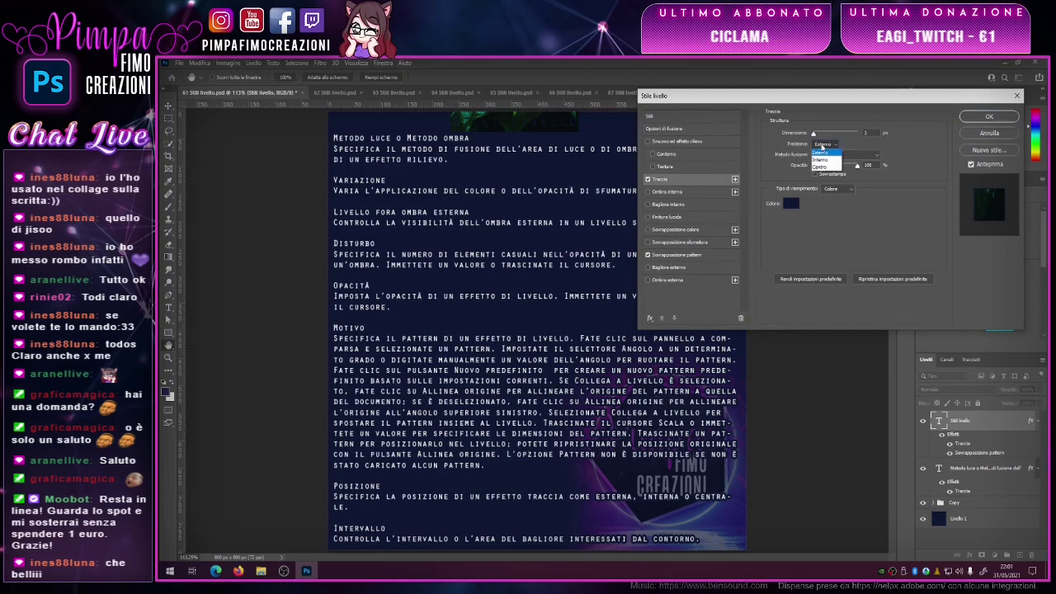
left_click(822, 148)
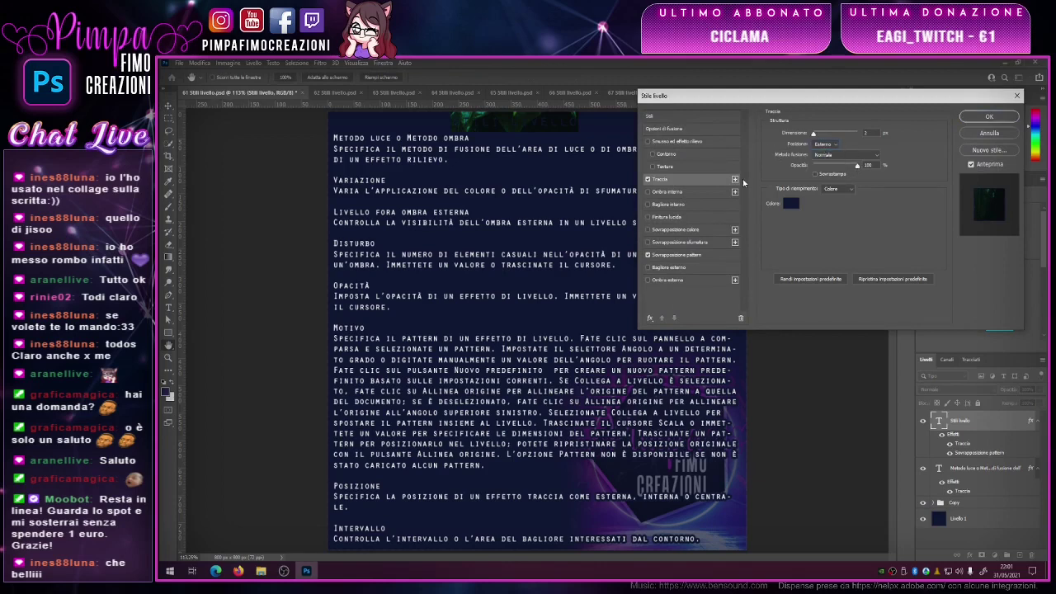
left_click(648, 256)
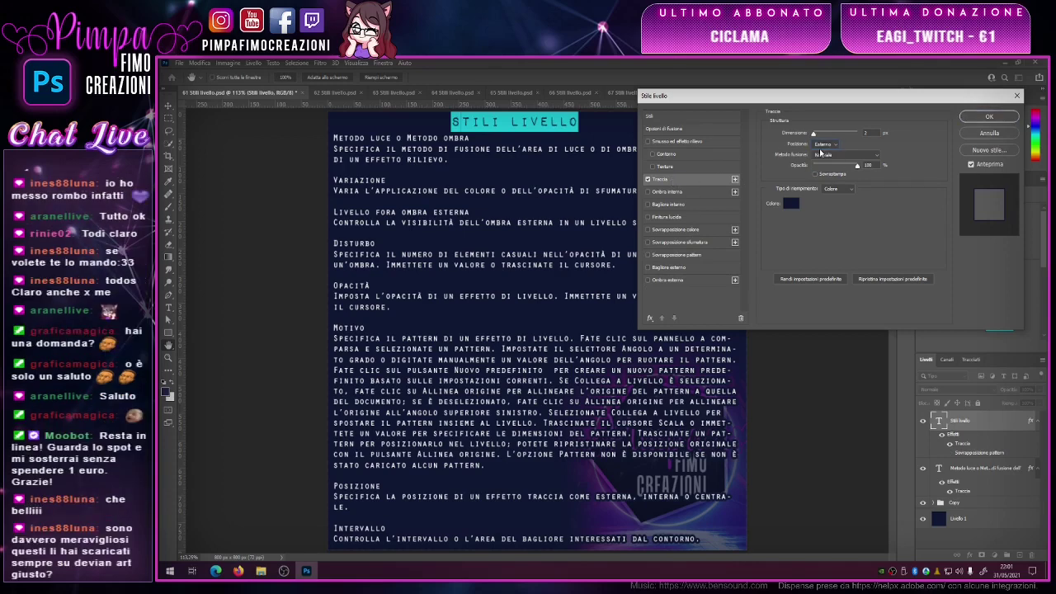
left_click(792, 204)
left_click(377, 223)
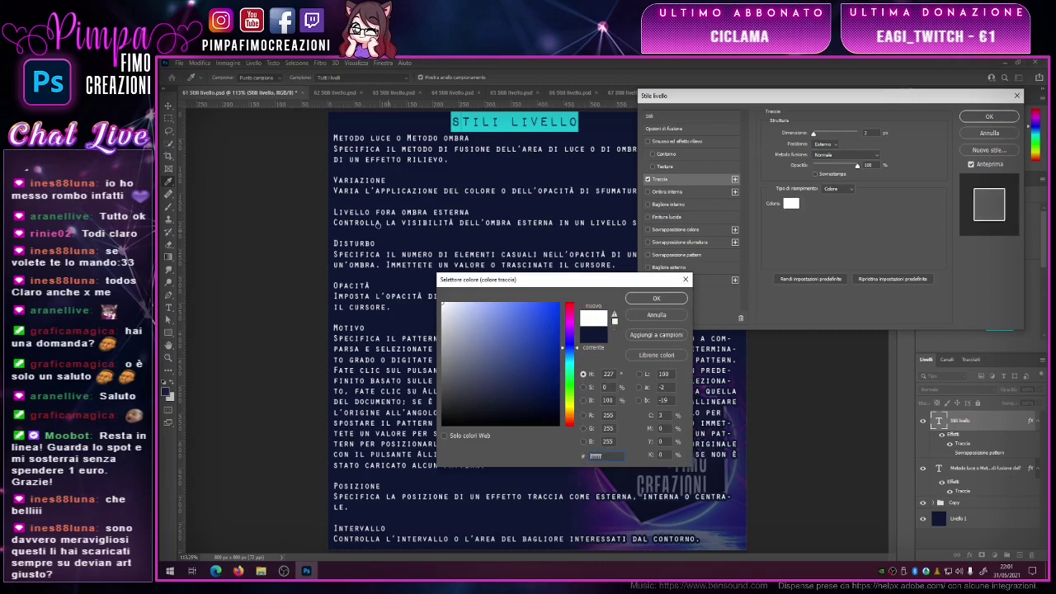
left_click(656, 298)
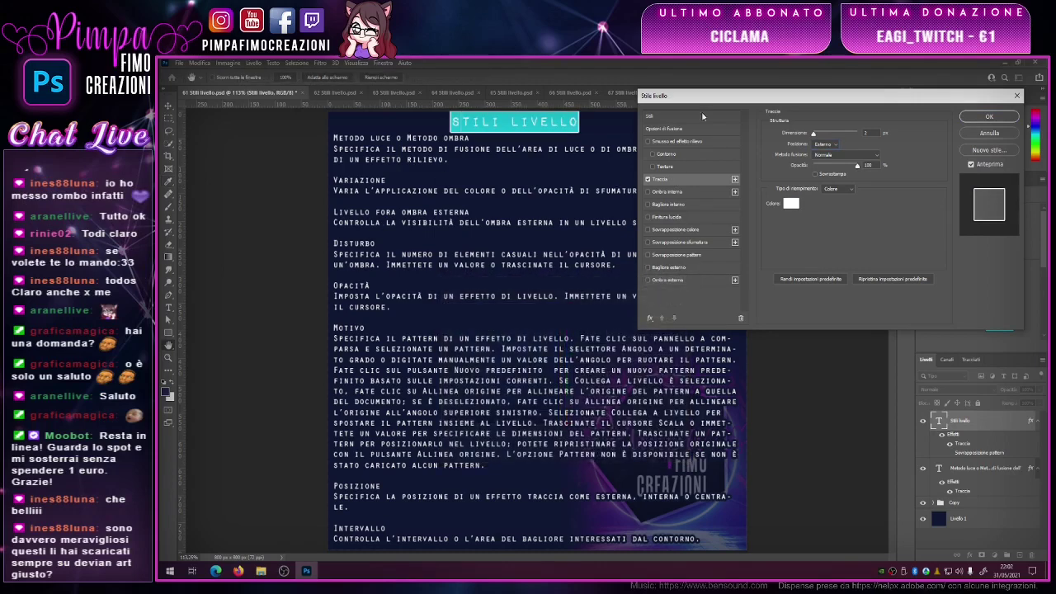
left_click(829, 145)
left_click(825, 155)
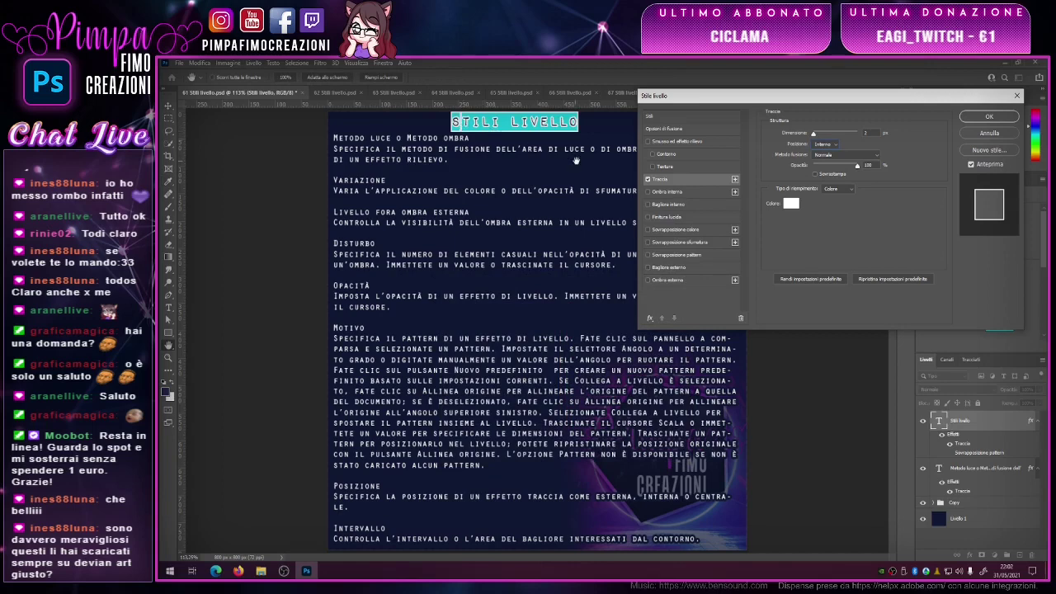
left_click(833, 142)
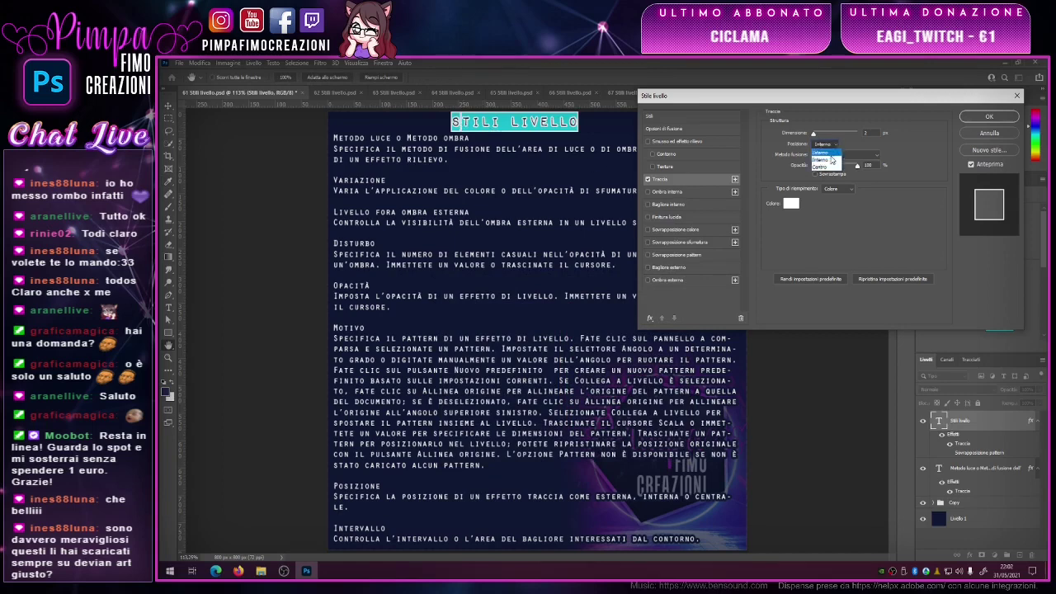
left_click(816, 163)
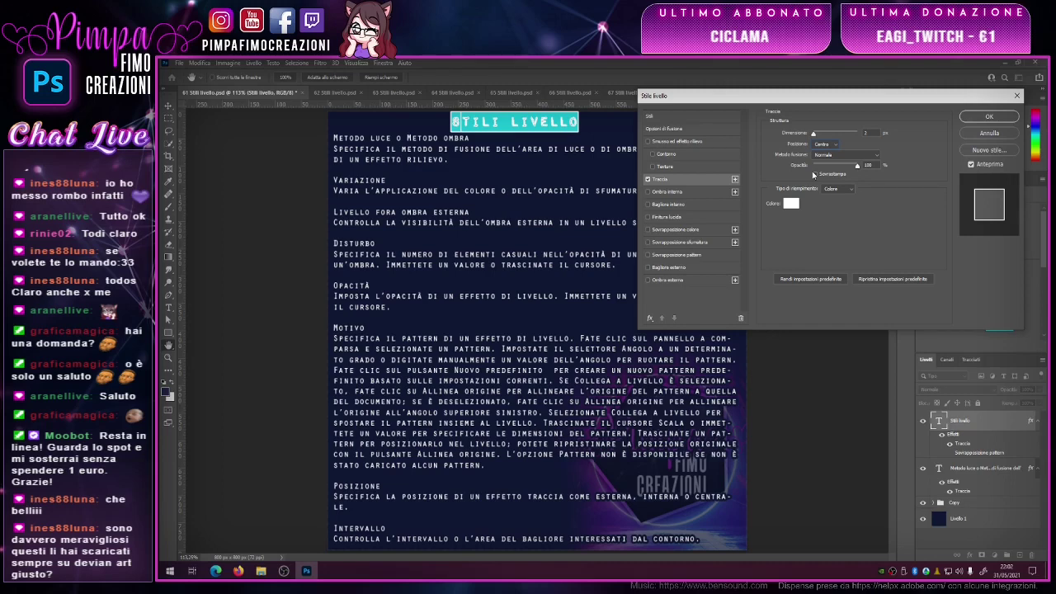
left_click(989, 134)
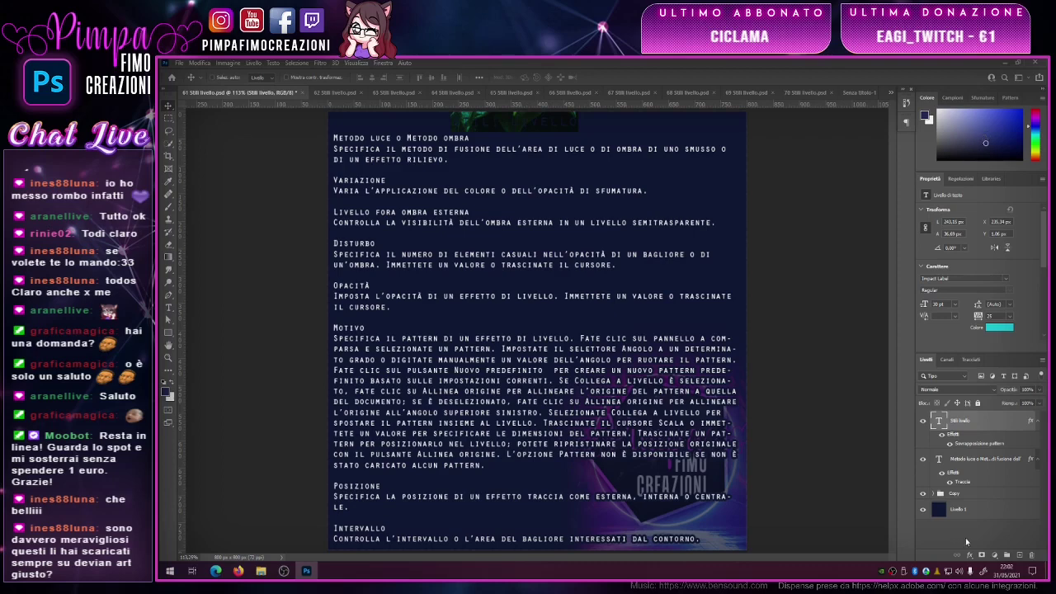
- Apply Cancella stile livello to the Stili livello layer from its context menu
right_click(961, 425)
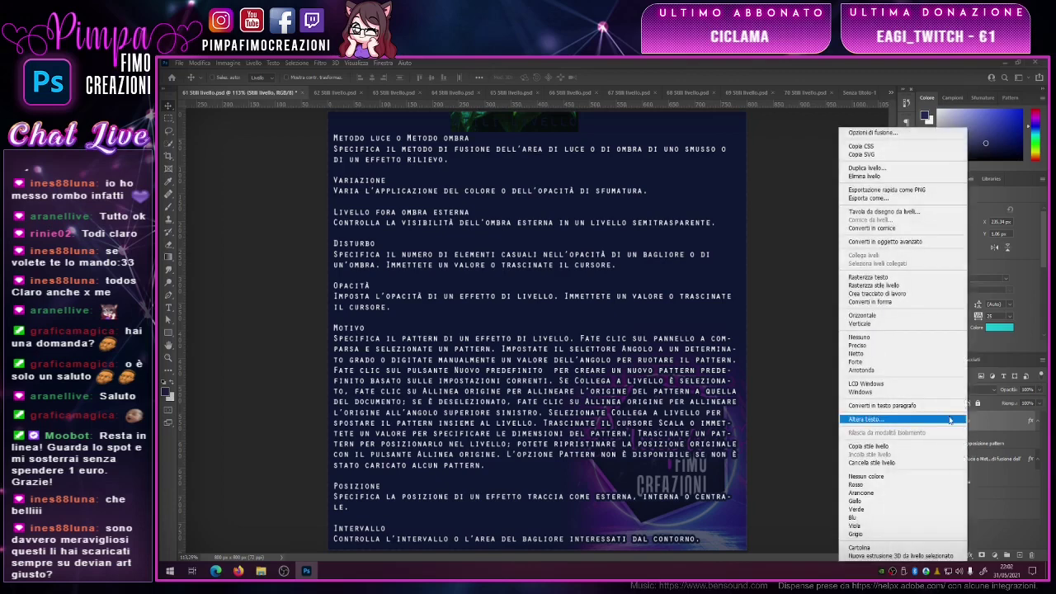
left_click(887, 463)
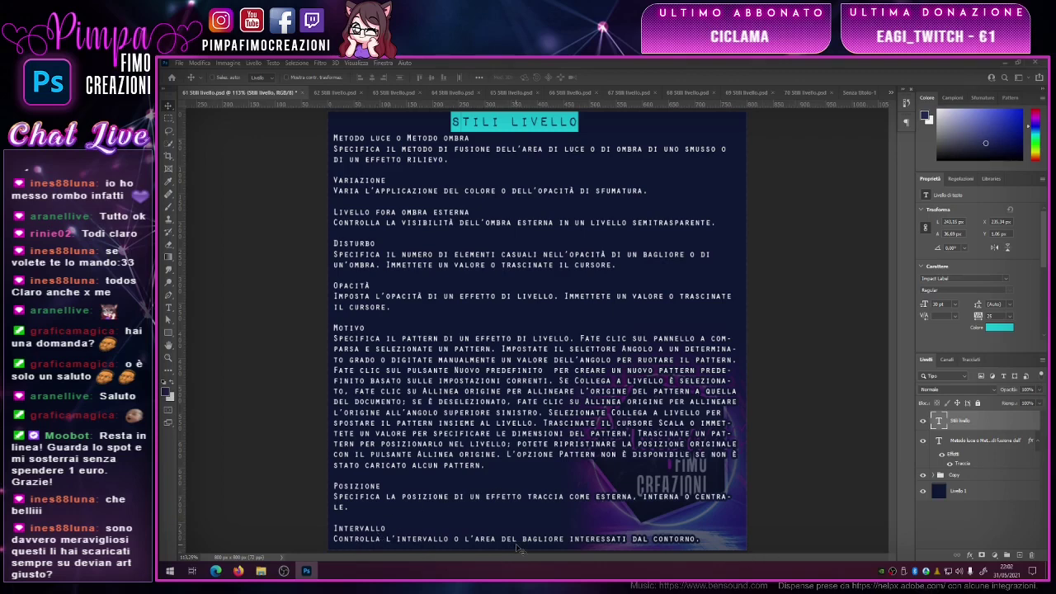
- Try an inner glow on the title at 100% opacity, Normale blend, with a larger range
double_click(989, 422)
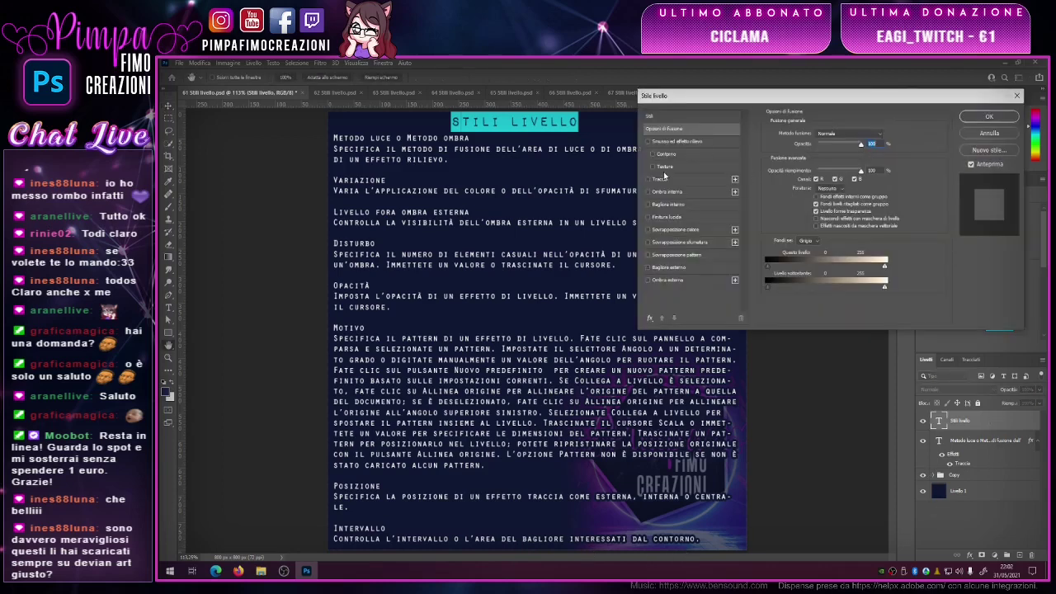
left_click(664, 205)
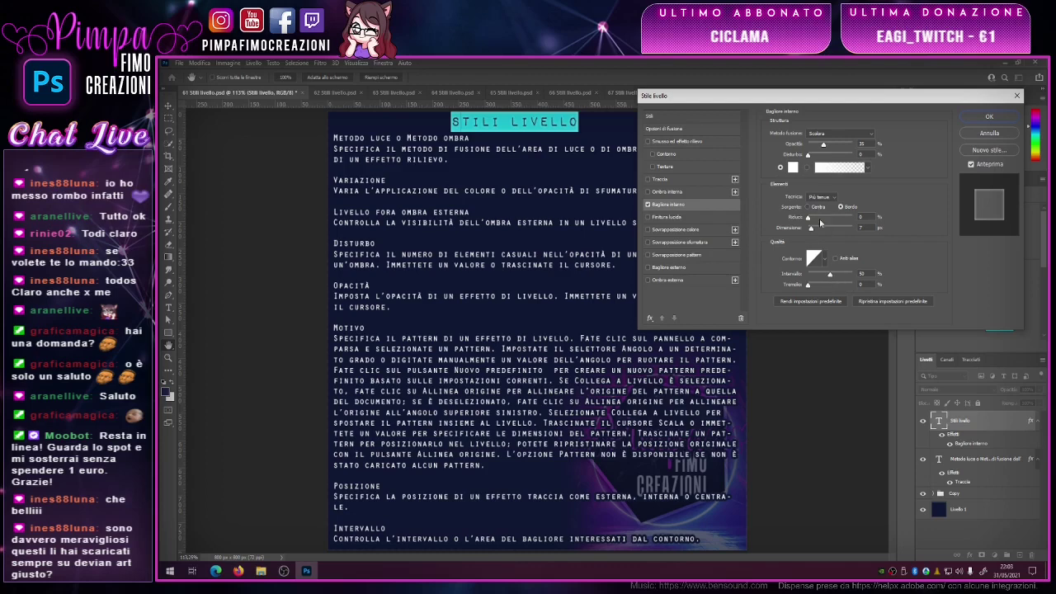
left_click_drag(824, 143, 863, 145)
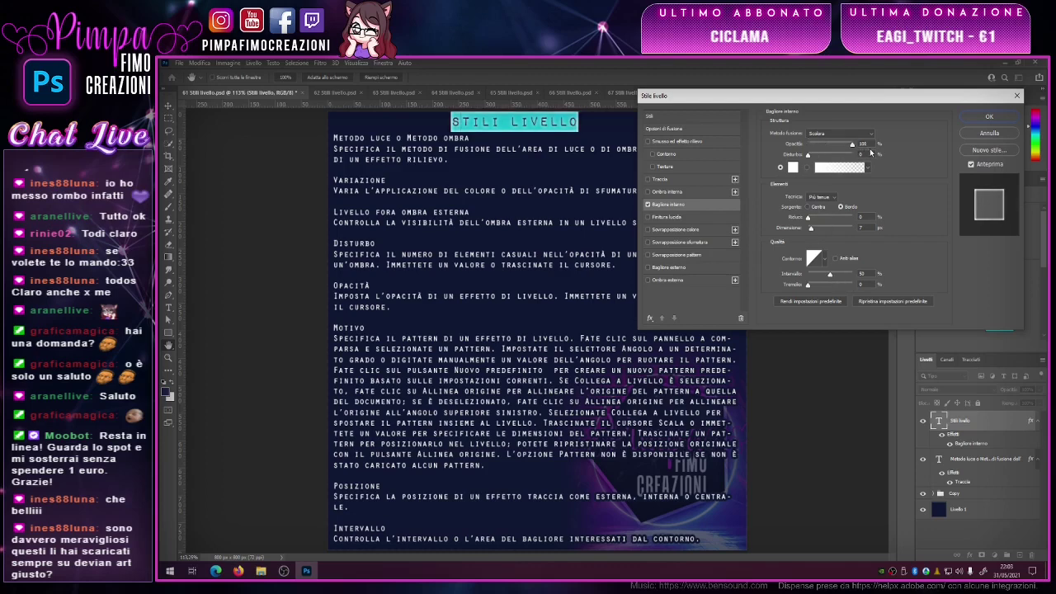
left_click(840, 134)
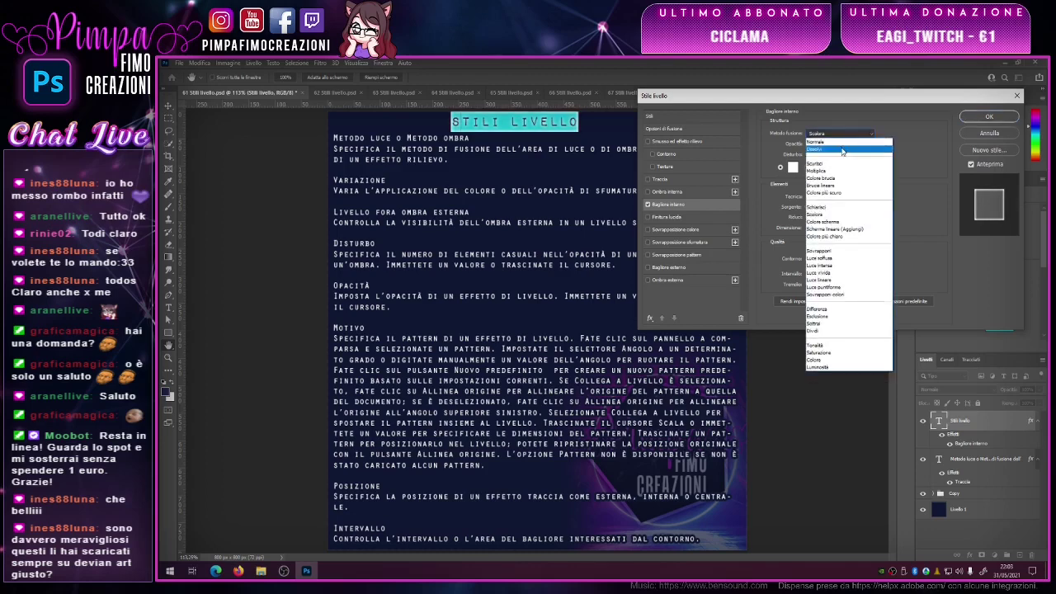
left_click(842, 150)
left_click(817, 142)
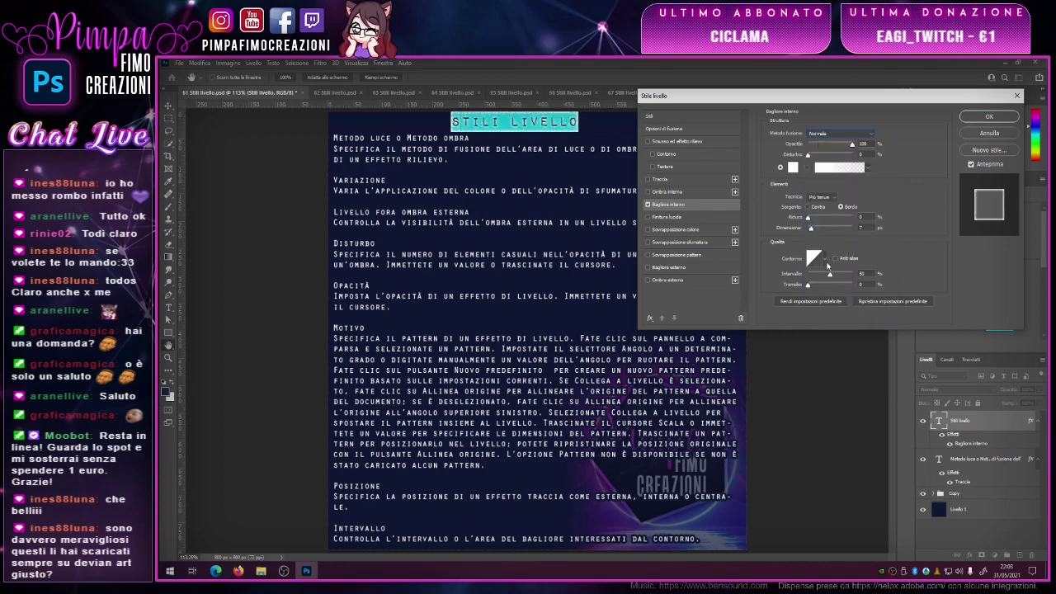
mouse_move(830, 274)
left_mouse_down()
mouse_move(848, 275)
mouse_move(810, 276)
mouse_move(829, 275)
left_mouse_up()
left_click(863, 273)
- Cancel the inner glow and close the 61 Stili livello document
left_click(1004, 135)
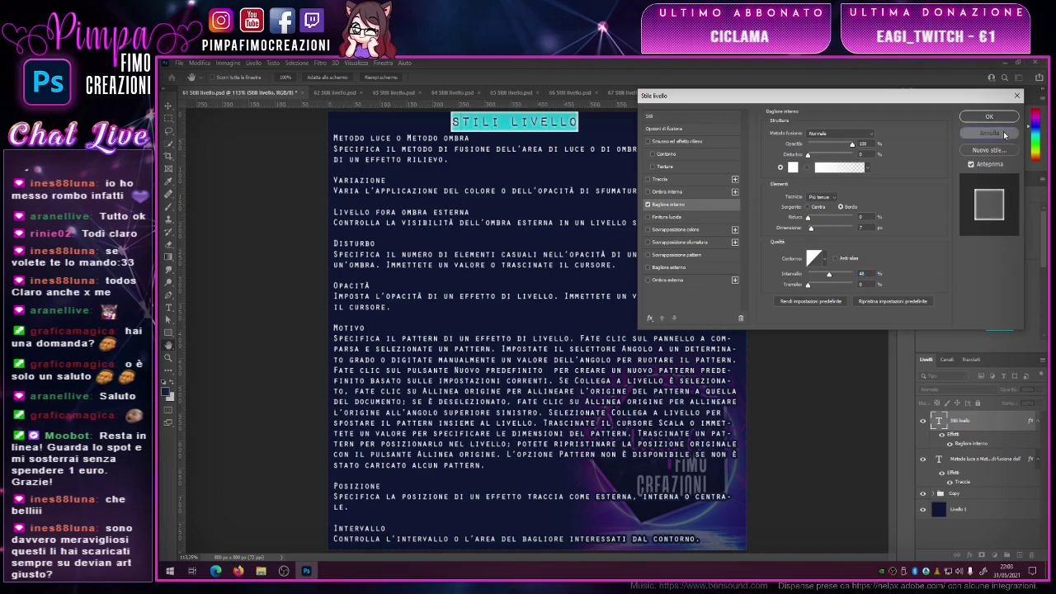
left_click(1005, 134)
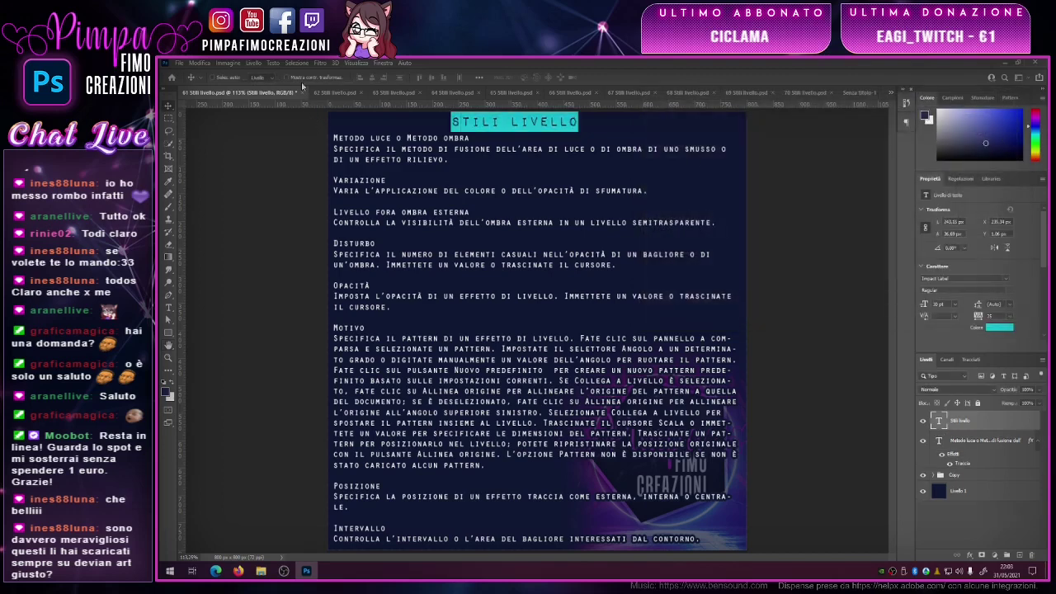
left_click(296, 92)
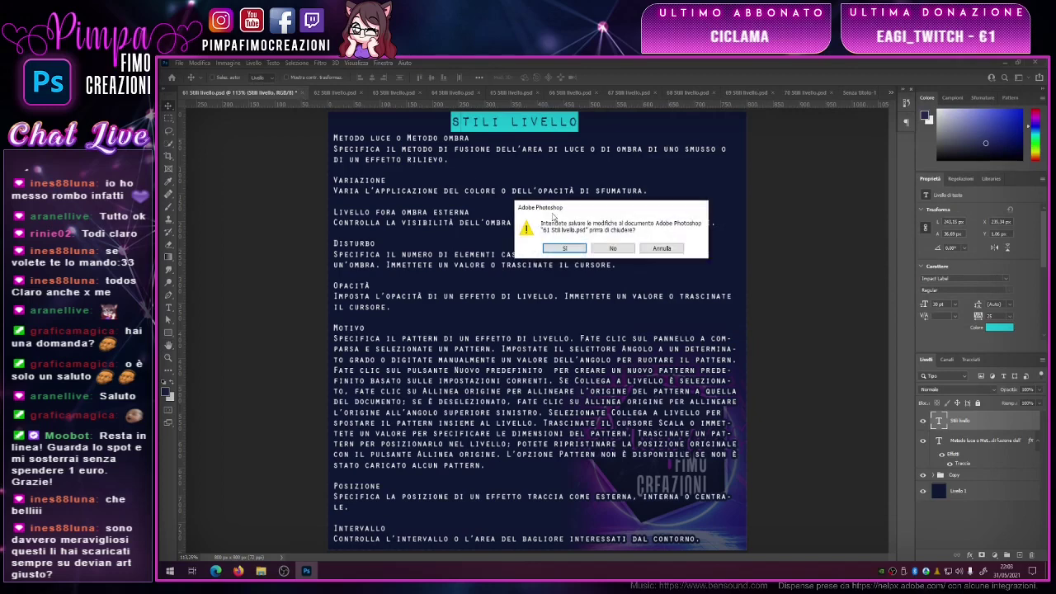
- Save the 61 sheet, view 62 Stili livello zoomed then fit, and select its title layer
left_click(578, 248)
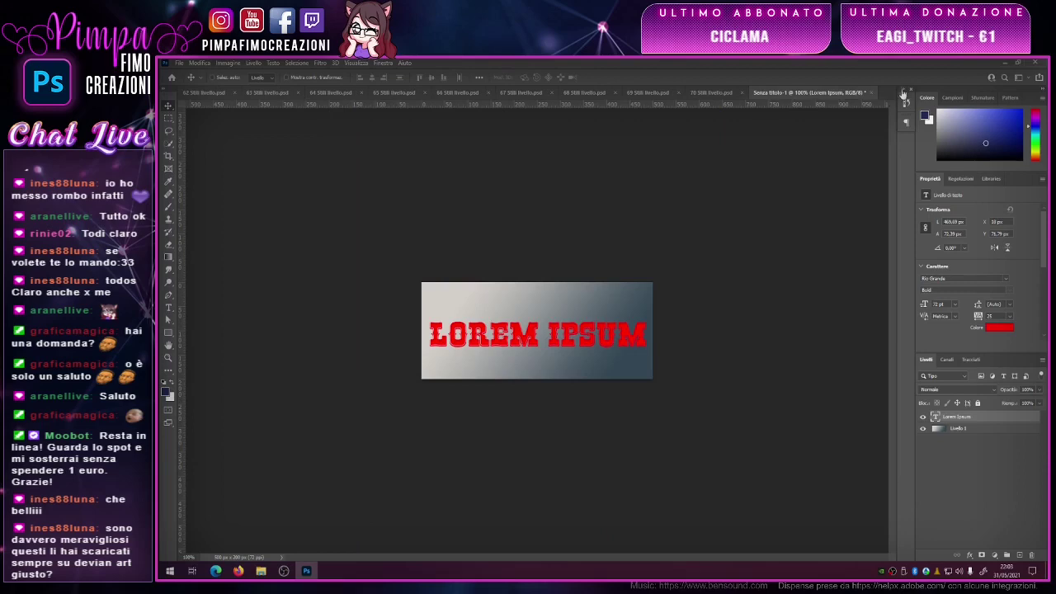
left_click(201, 92)
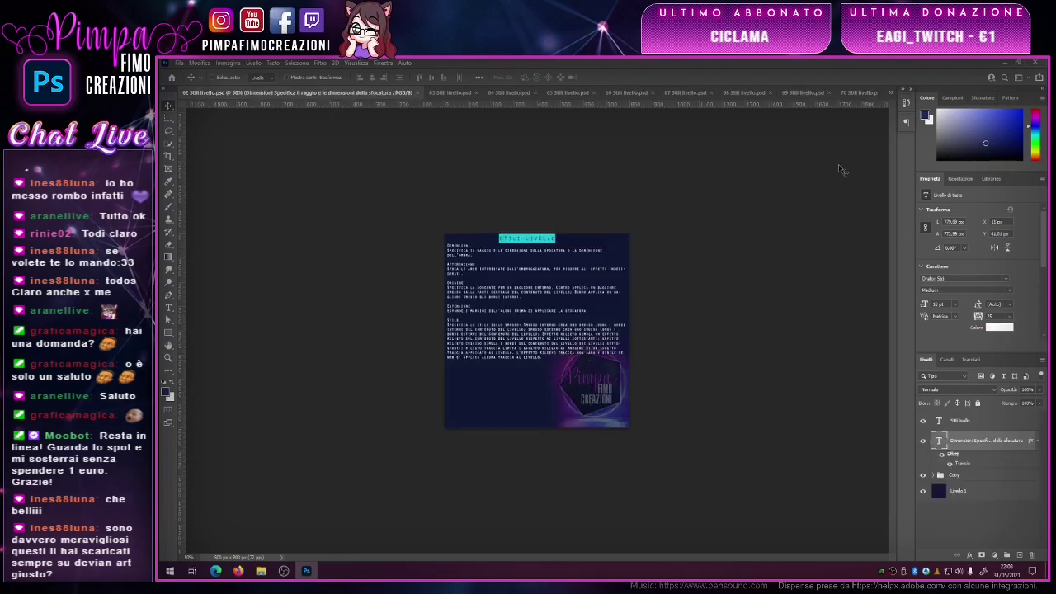
left_click(169, 358)
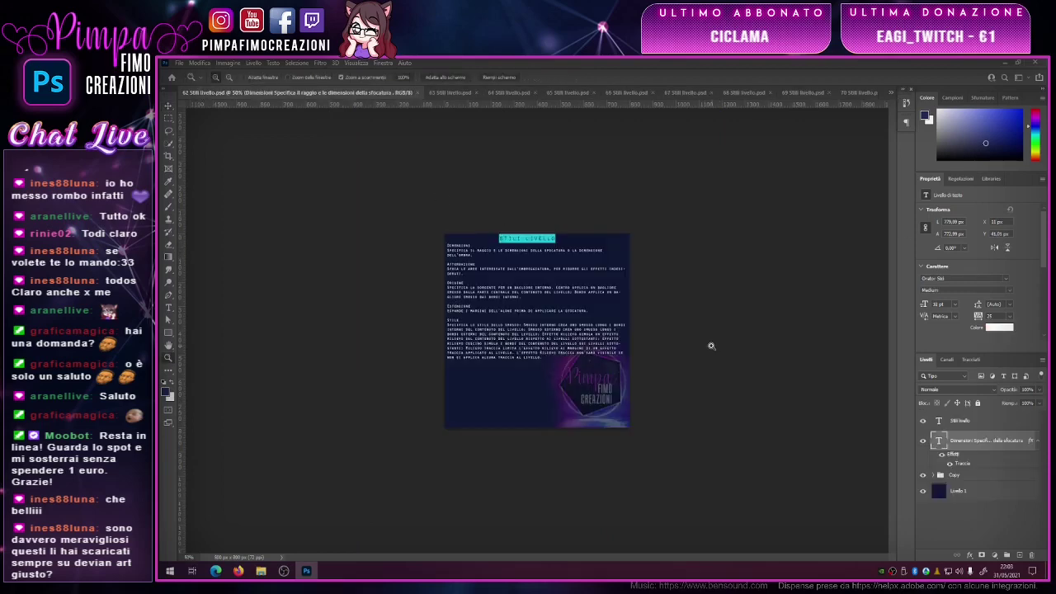
left_click(521, 311)
left_click(521, 311)
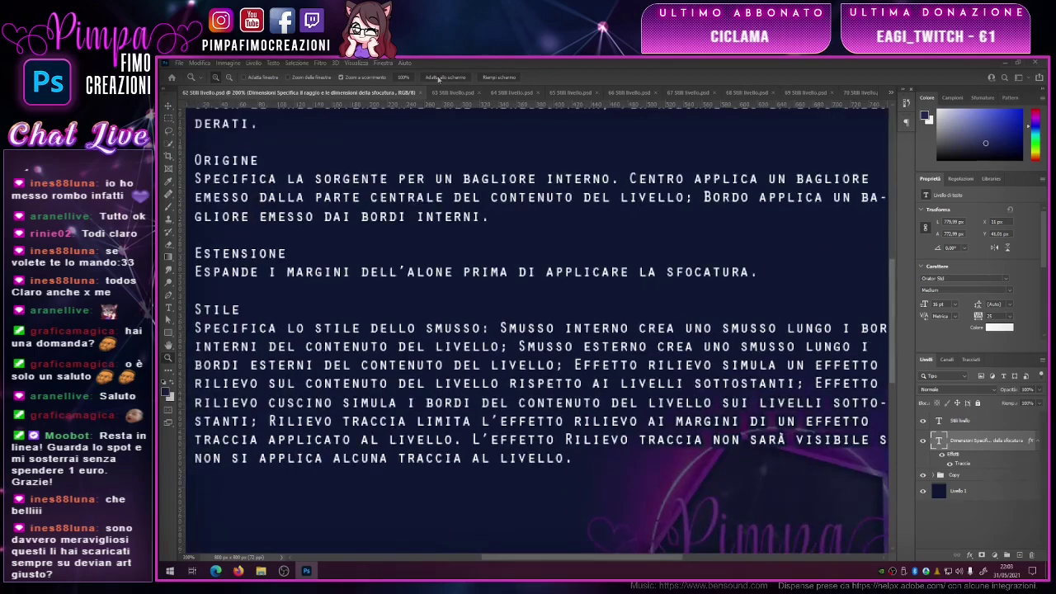
left_click(440, 77)
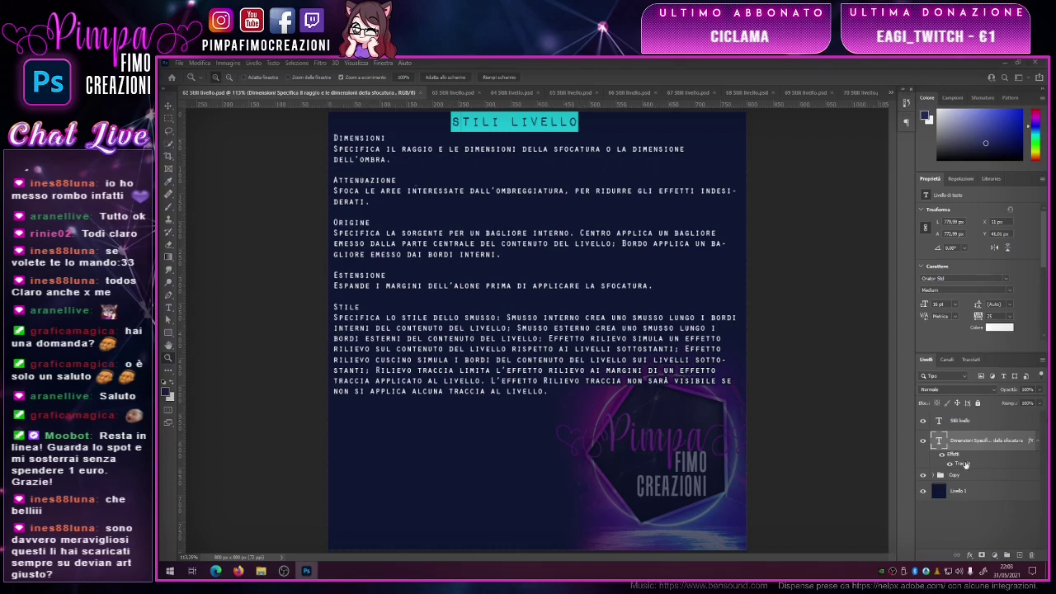
left_click(979, 423)
- Add a pure red Ombra esterna to the title and enlarge its size to about 51
key("h")
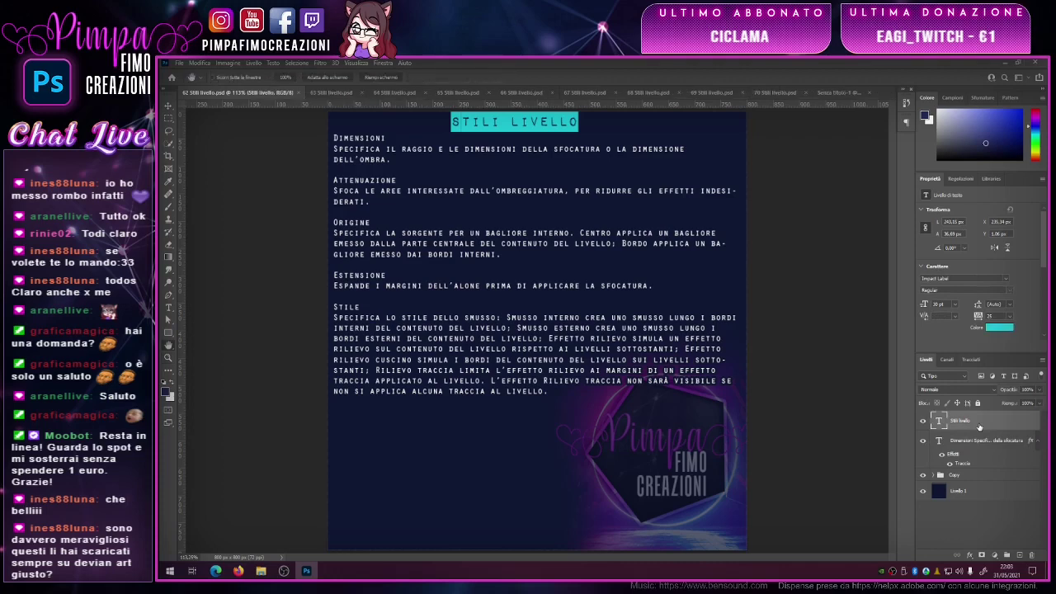
double_click(980, 423)
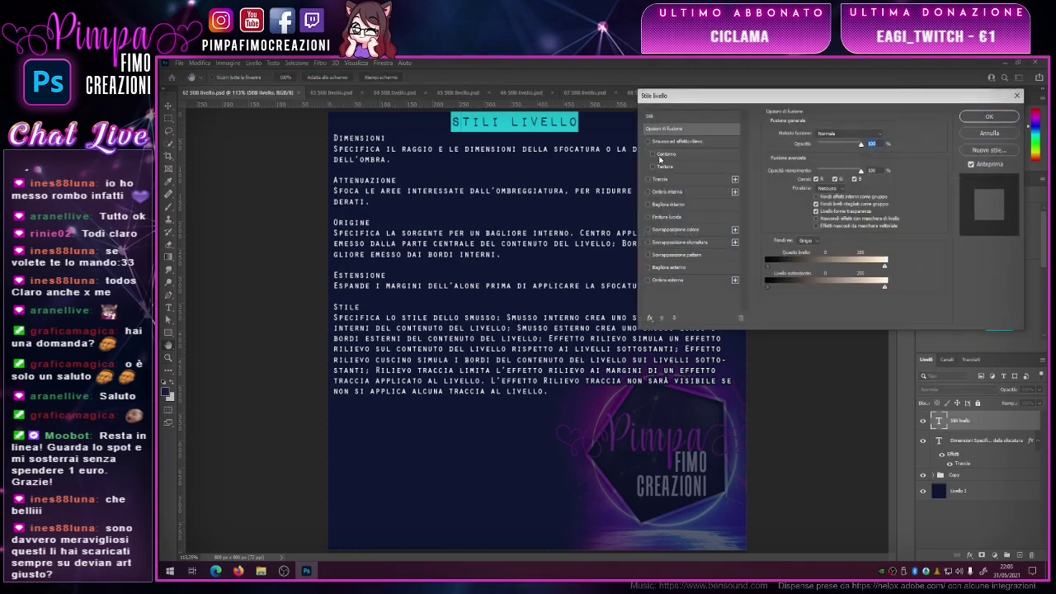
left_click(650, 281)
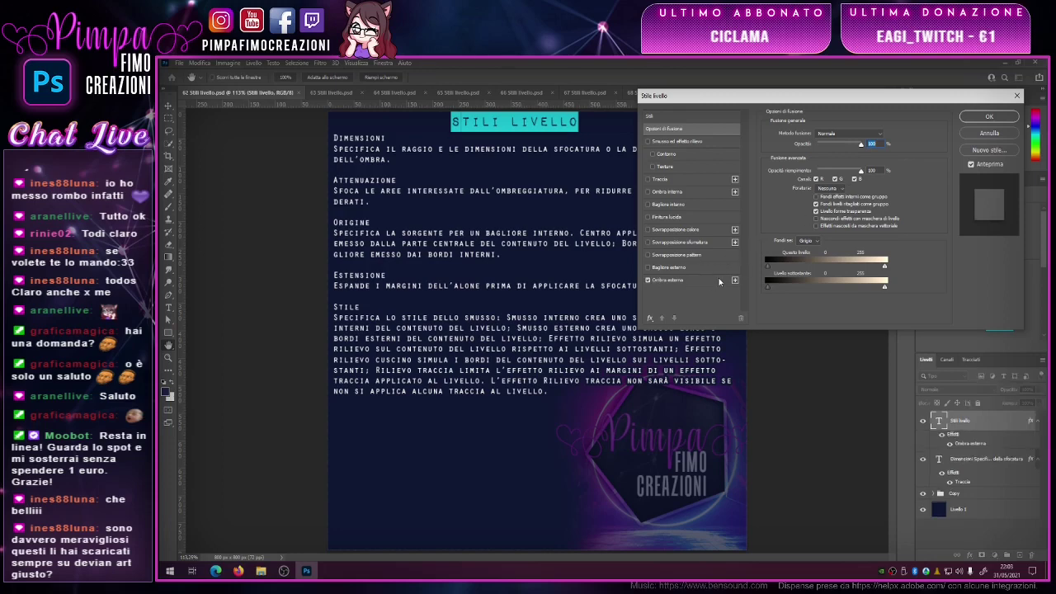
left_click(682, 283)
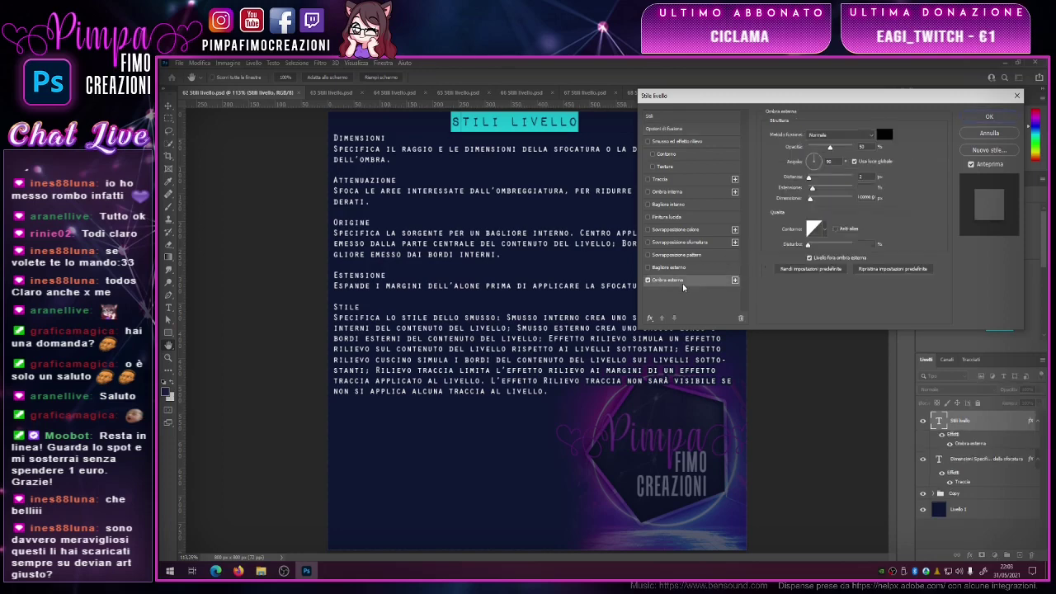
left_click(810, 201)
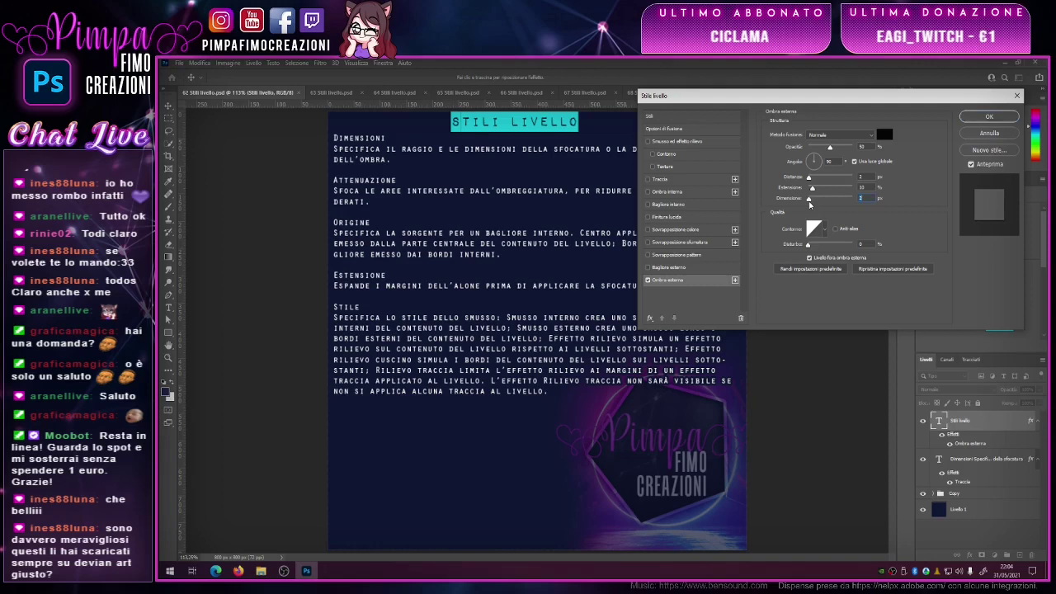
left_click_drag(809, 202, 819, 201)
left_click(883, 133)
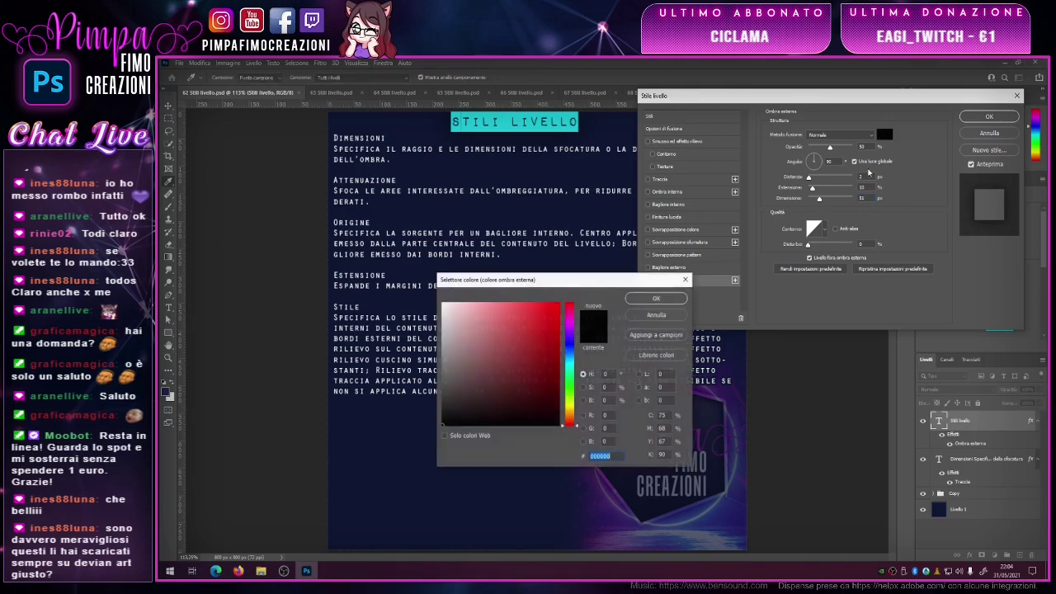
left_click(558, 304)
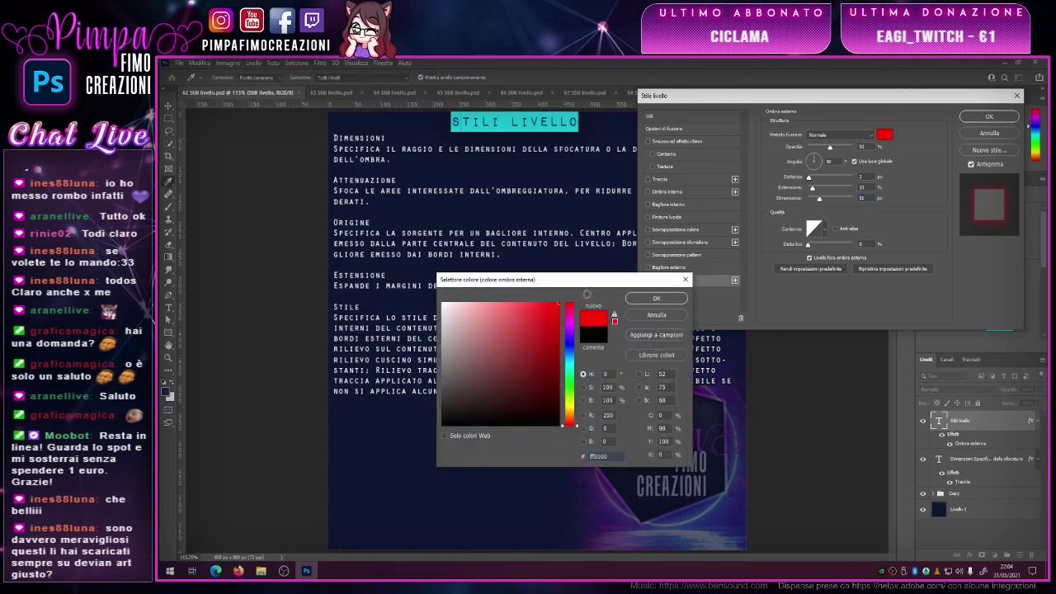
left_click(653, 298)
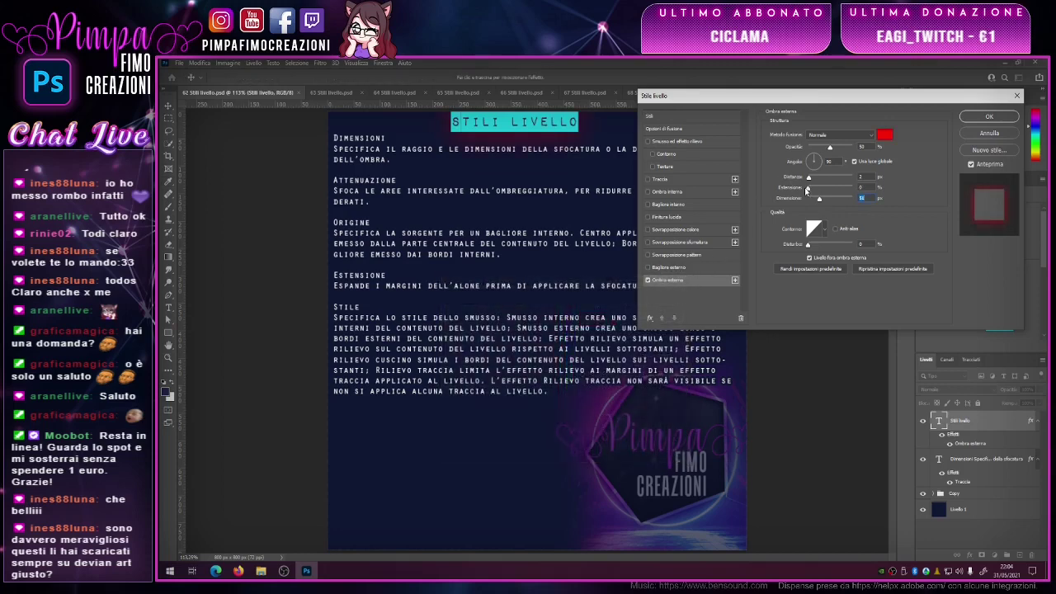
- Raise the shadow spread to about 70% then back to 0, and set distance to 0
left_click(806, 189)
left_click_drag(805, 191, 840, 192)
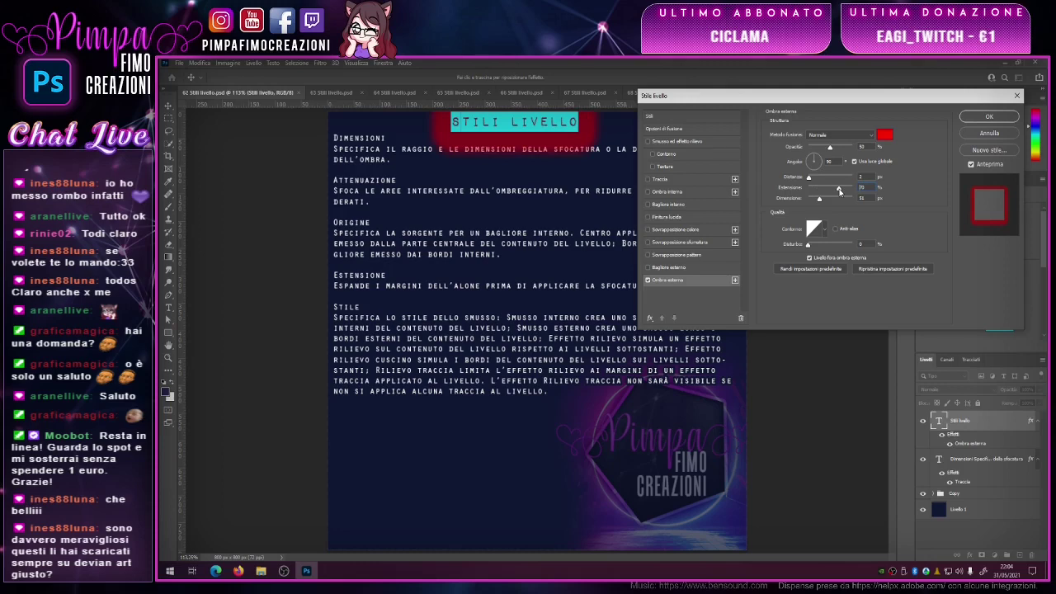
mouse_move(840, 192)
left_mouse_down()
mouse_move(808, 193)
mouse_move(845, 181)
left_mouse_up()
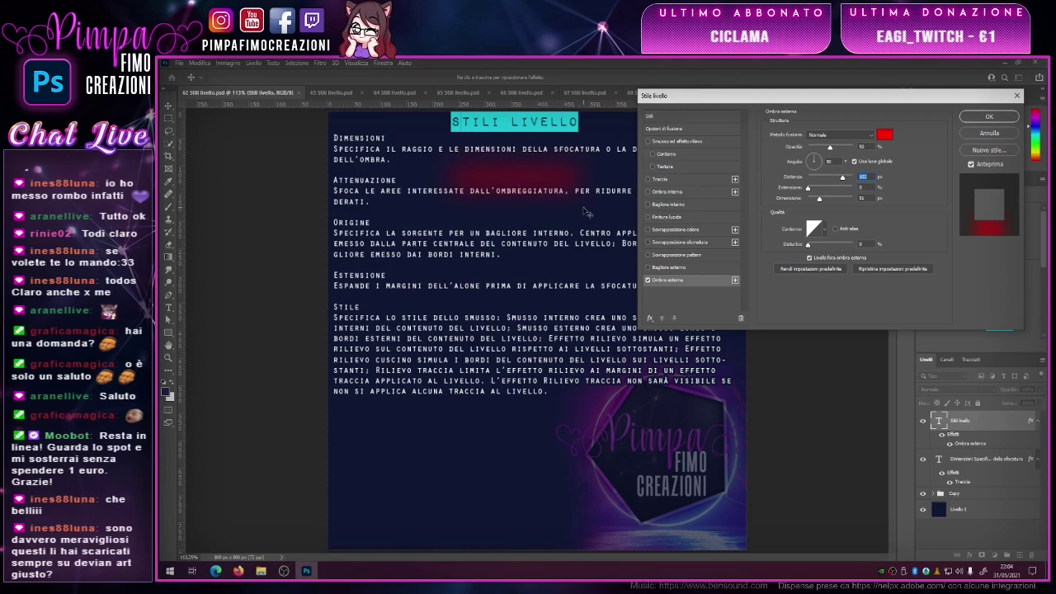
left_click_drag(843, 180, 808, 179)
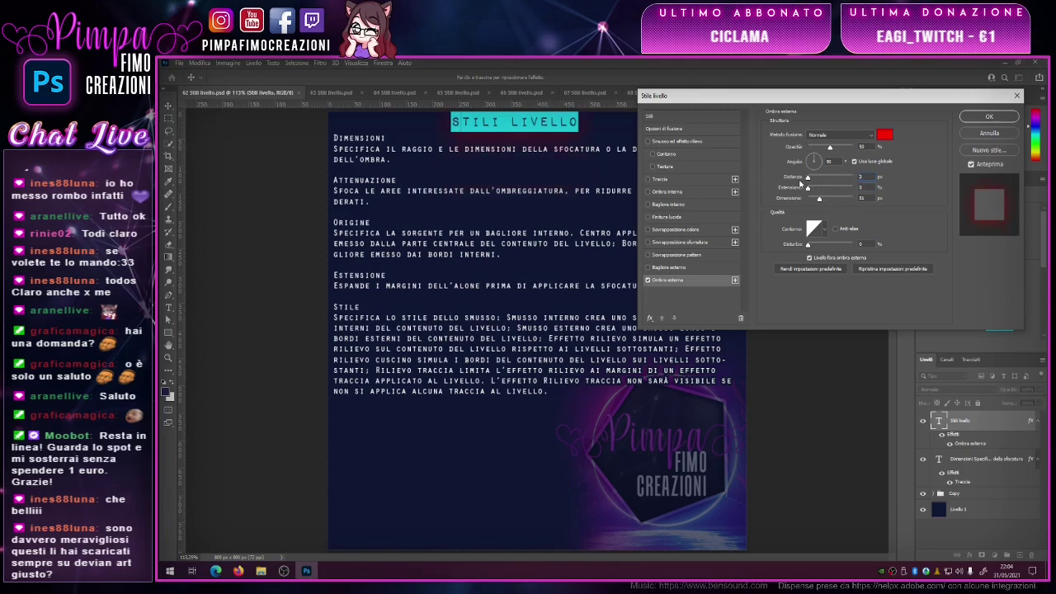
- Cancel the Layer Style dialog, discarding the drop shadow on the STILI LIVELLO title
left_click(999, 136)
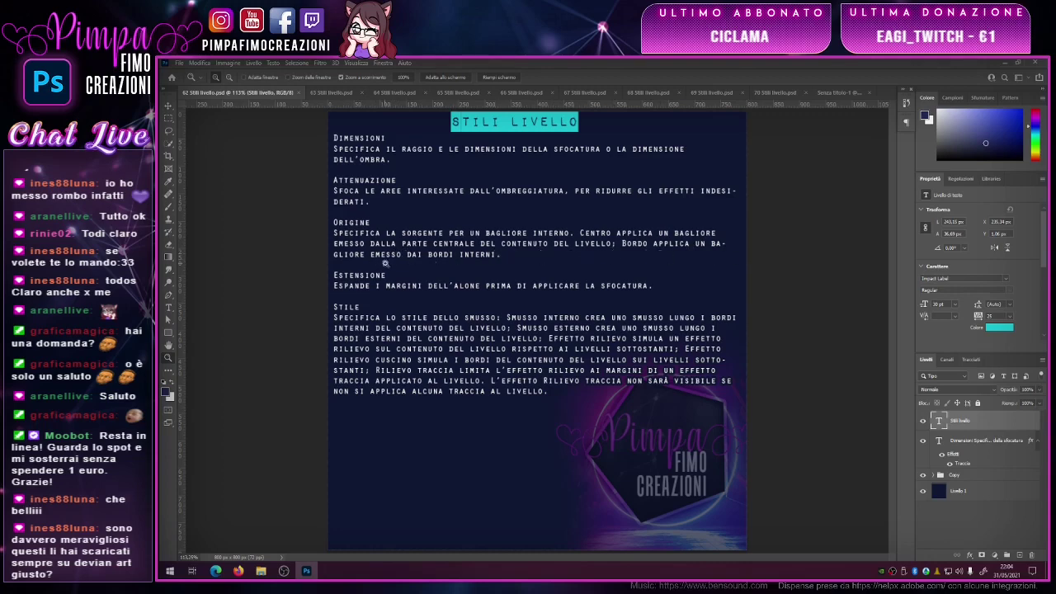
- Apply an inner glow to the STILI LIVELLO title with source Centro and choke raised to 55
double_click(1007, 426)
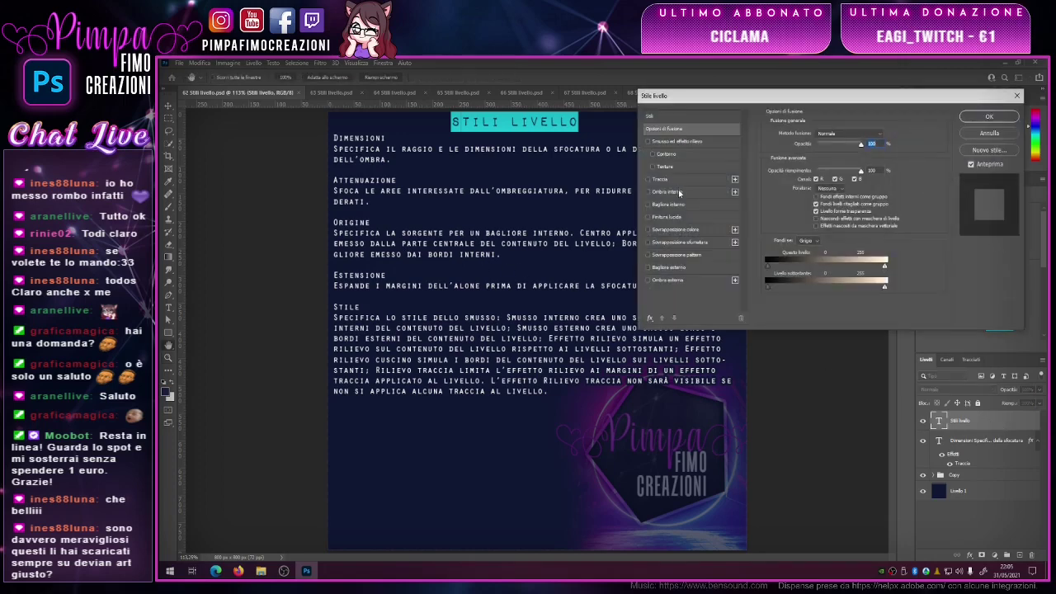
left_click(670, 205)
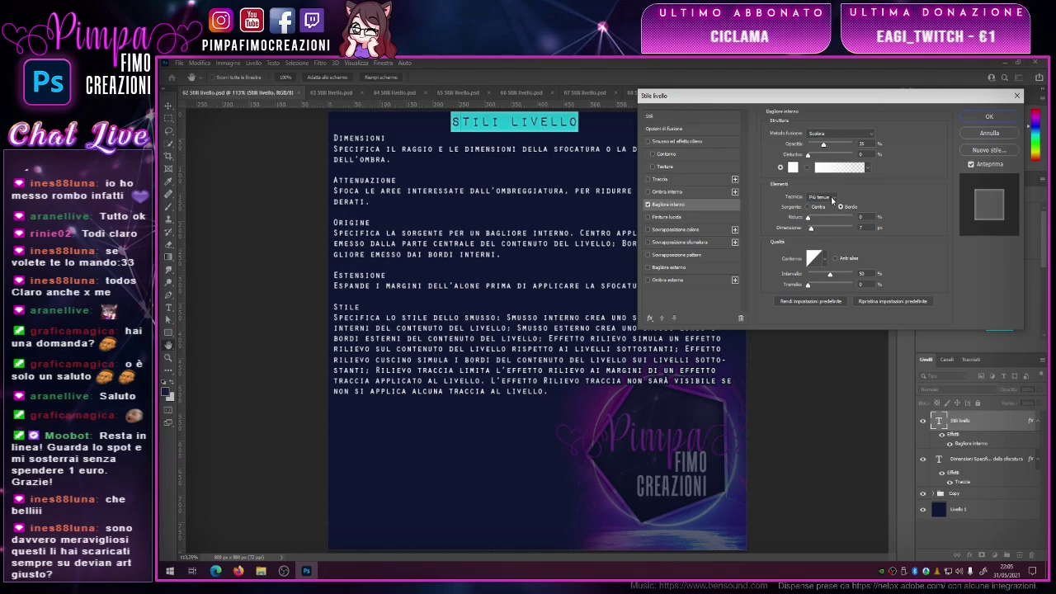
left_click(832, 198)
left_click(832, 198)
left_click(808, 207)
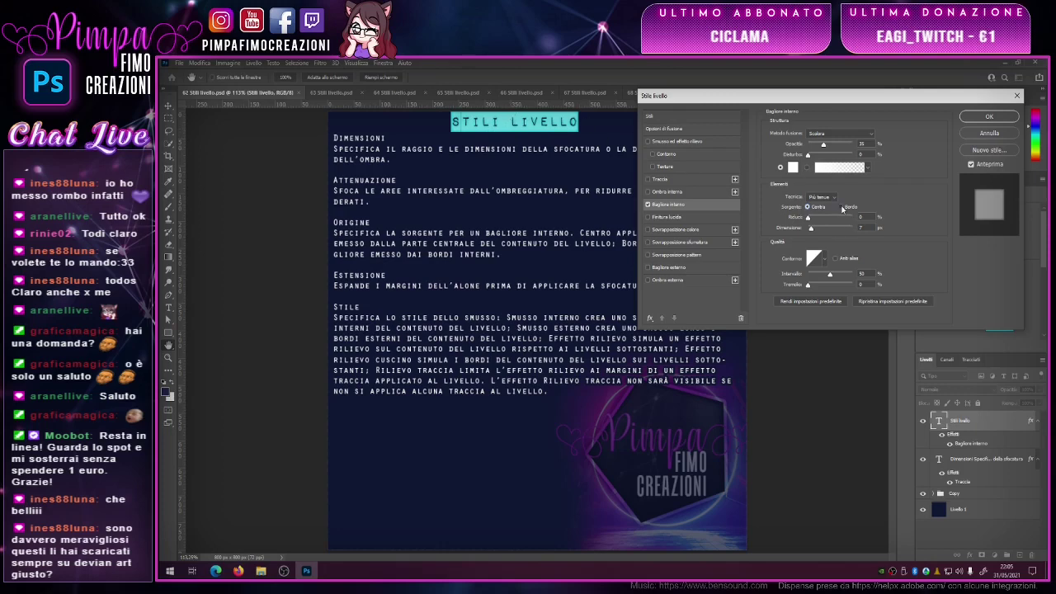
left_click(841, 207)
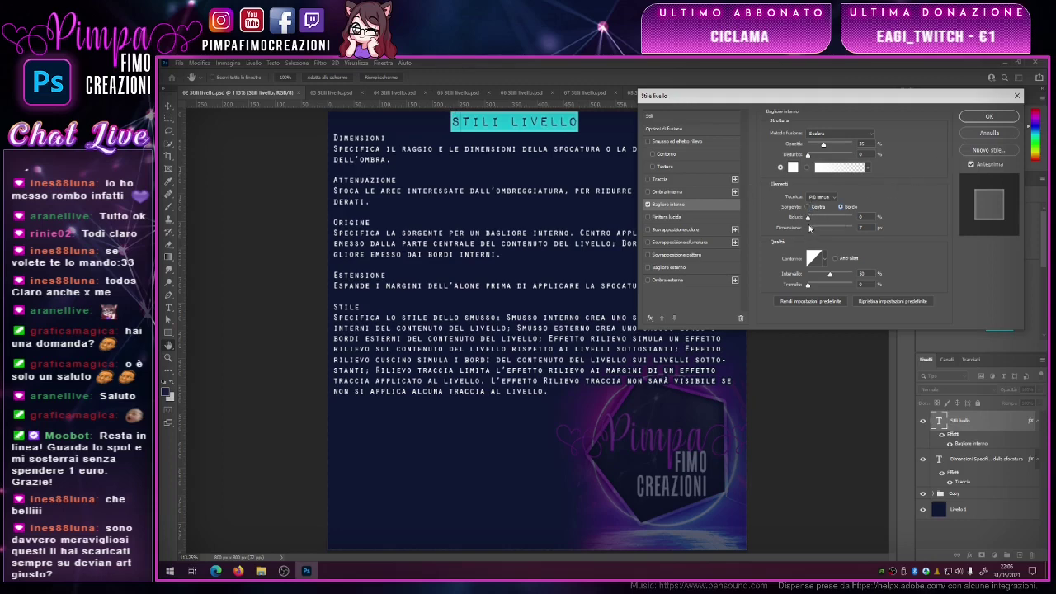
left_click(808, 207)
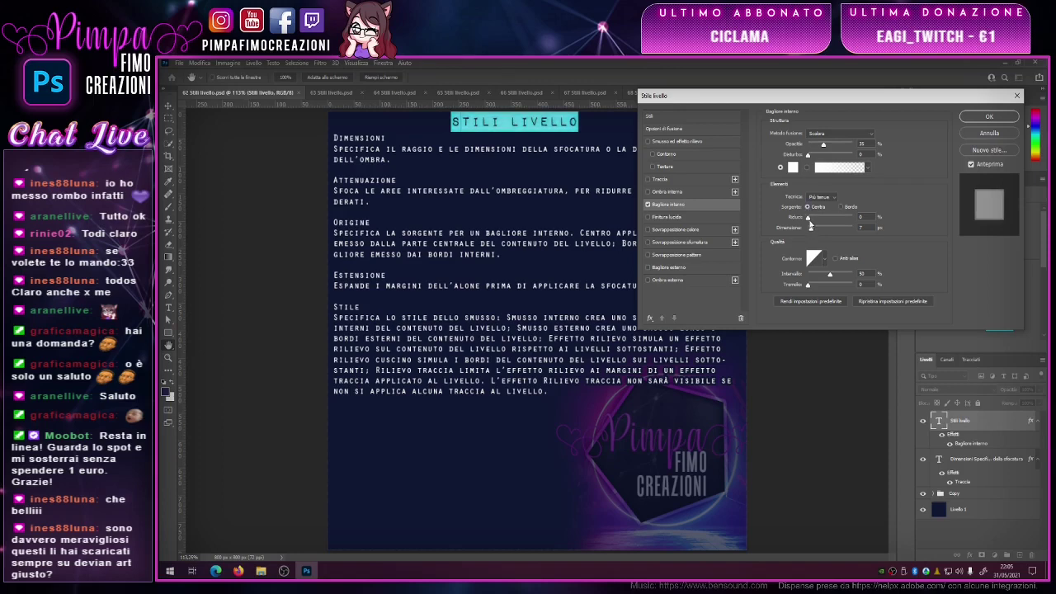
left_click_drag(809, 222, 817, 224)
left_click(840, 208)
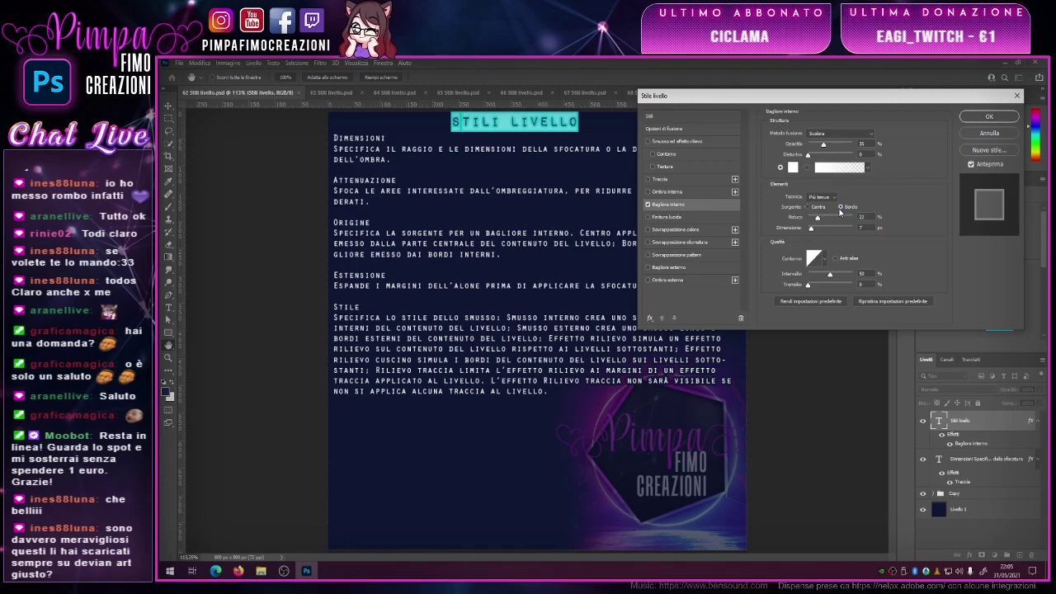
left_click_drag(815, 219, 834, 219)
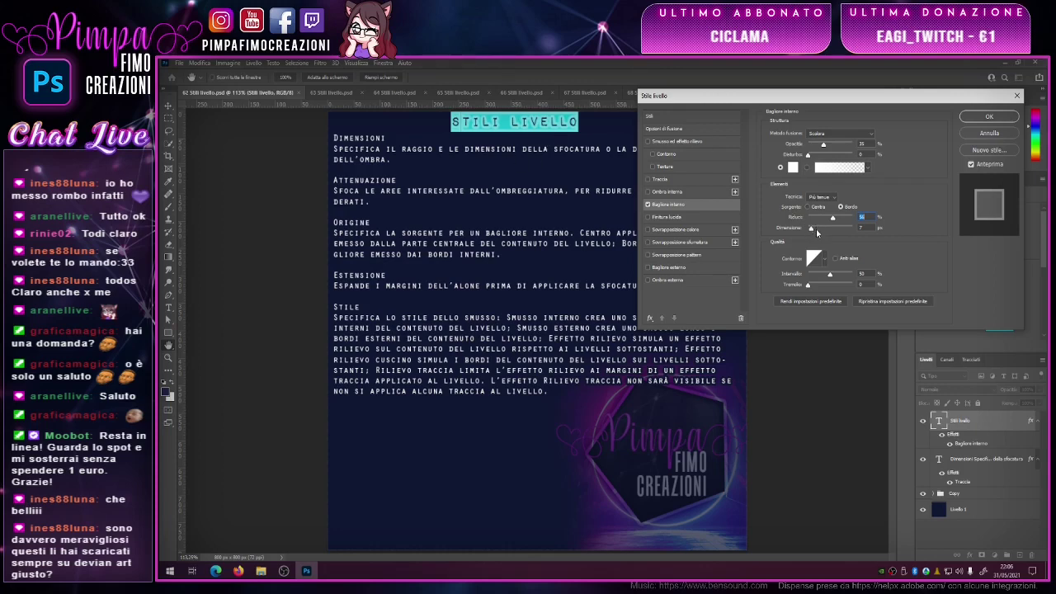
left_click(809, 208)
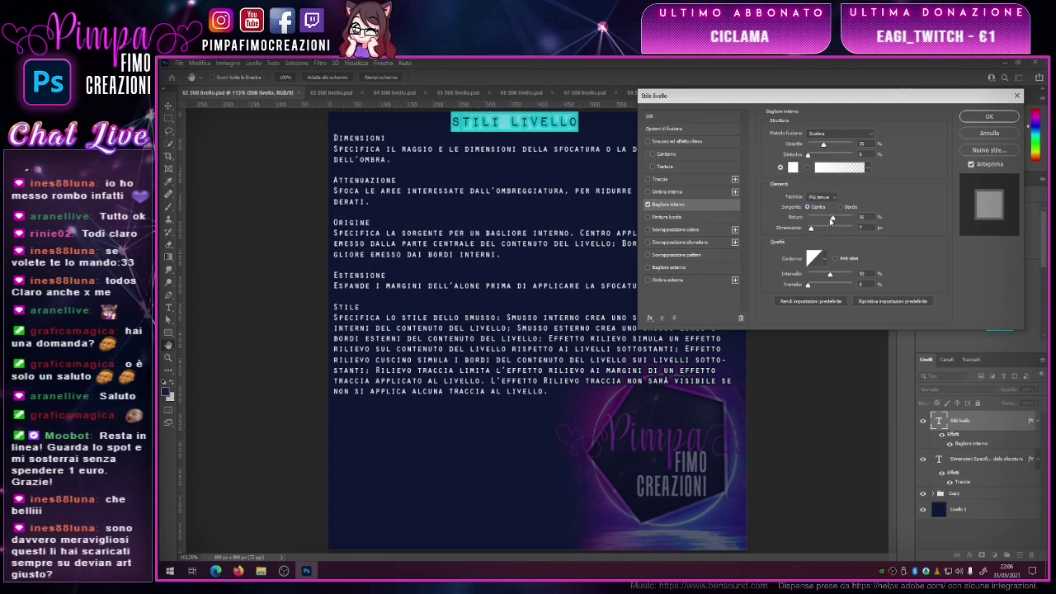
left_click(988, 115)
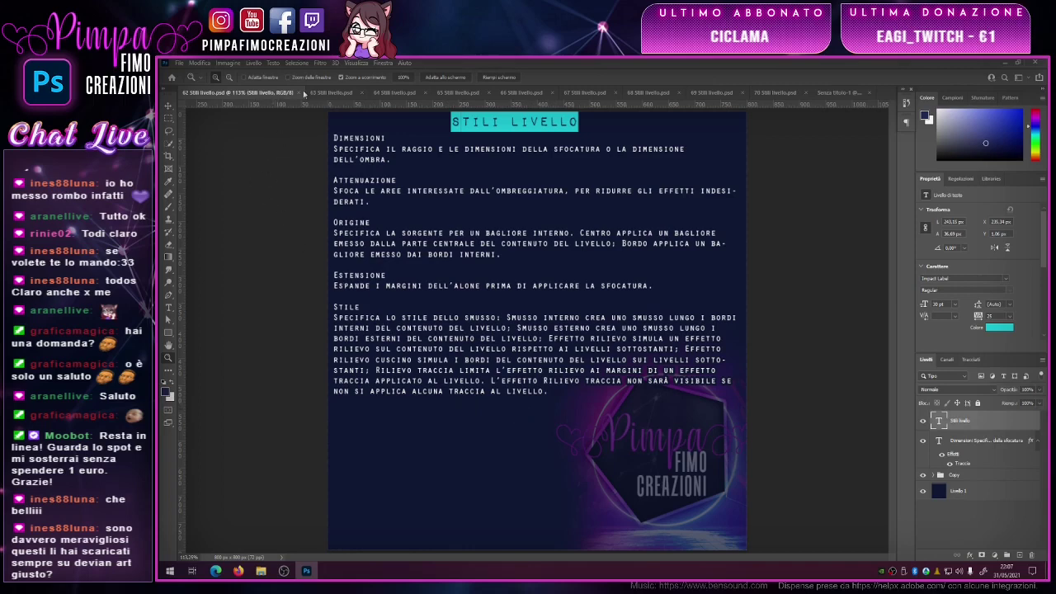
- Close sheet 62 and show the 63 Stili livello sheet fitted to the window
left_click(301, 94)
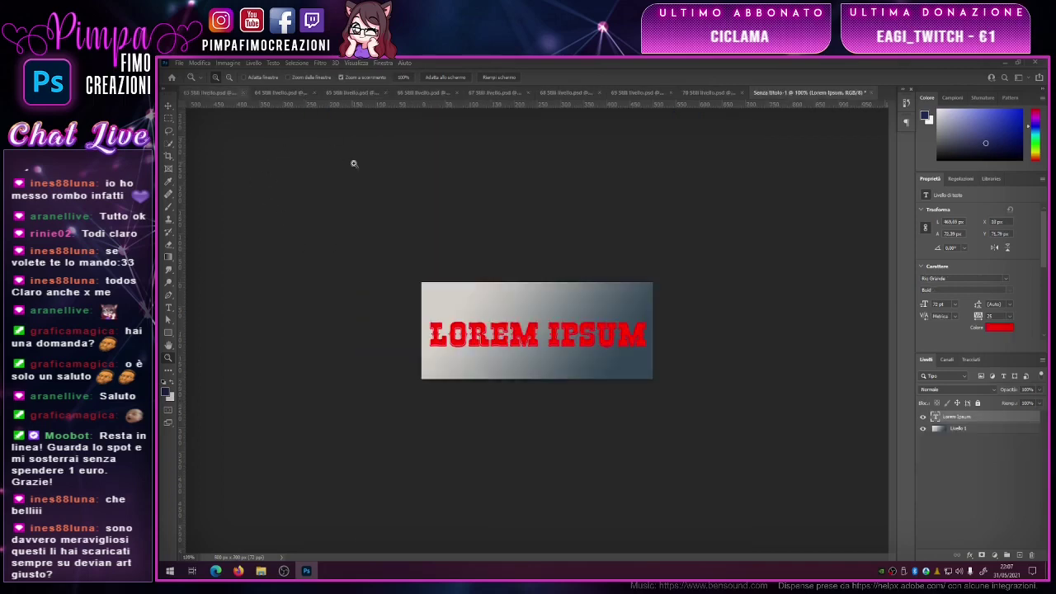
left_click(209, 93)
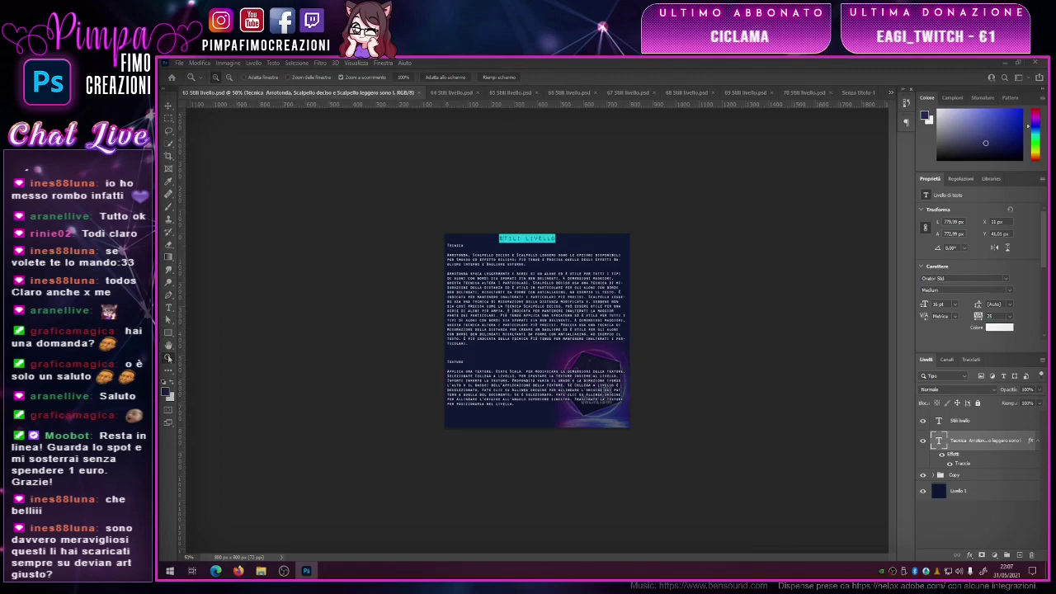
left_click(459, 78)
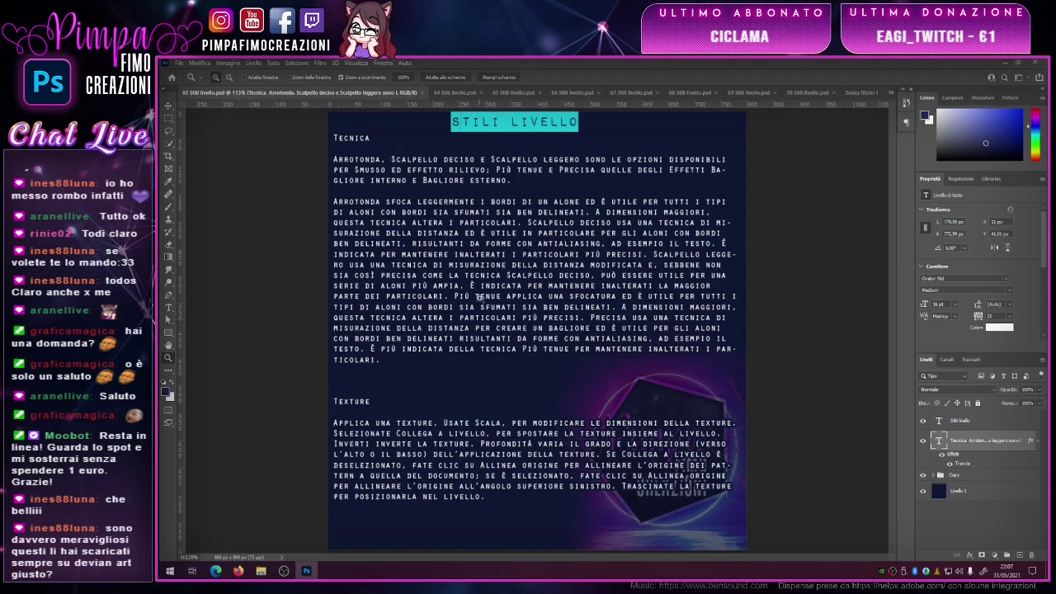
- Open the Tecnica text layer's layer styles and add an inner glow
double_click(973, 449)
key("Return")
double_click(956, 456)
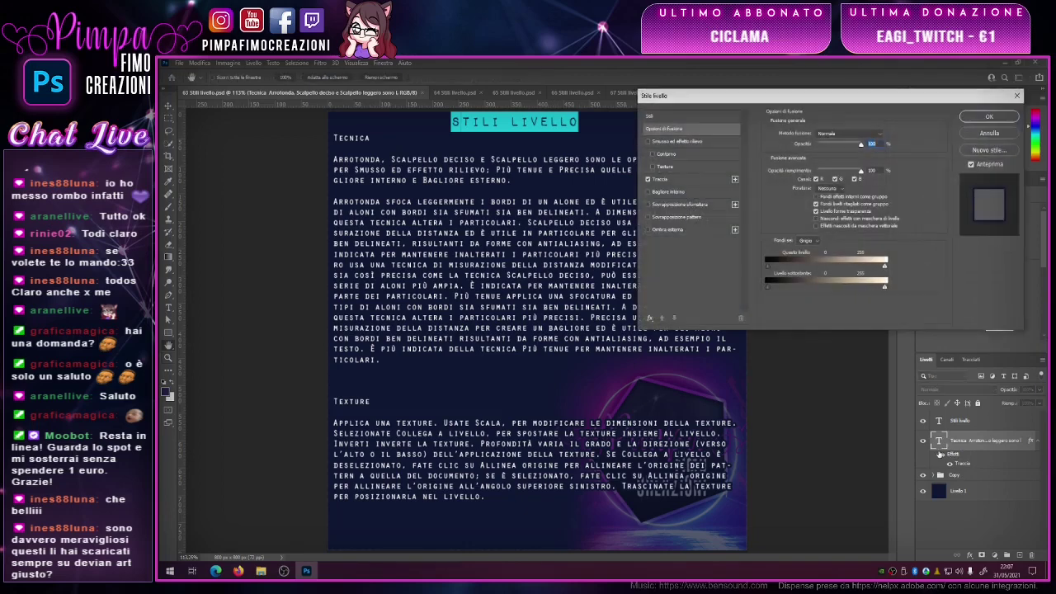
left_click_drag(719, 116, 715, 213)
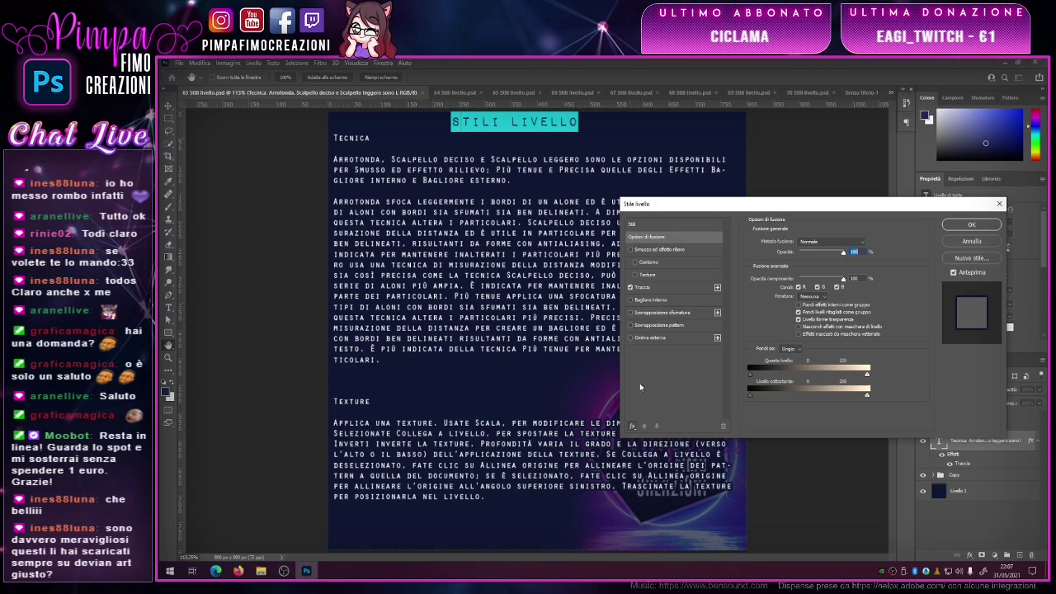
left_click(653, 300)
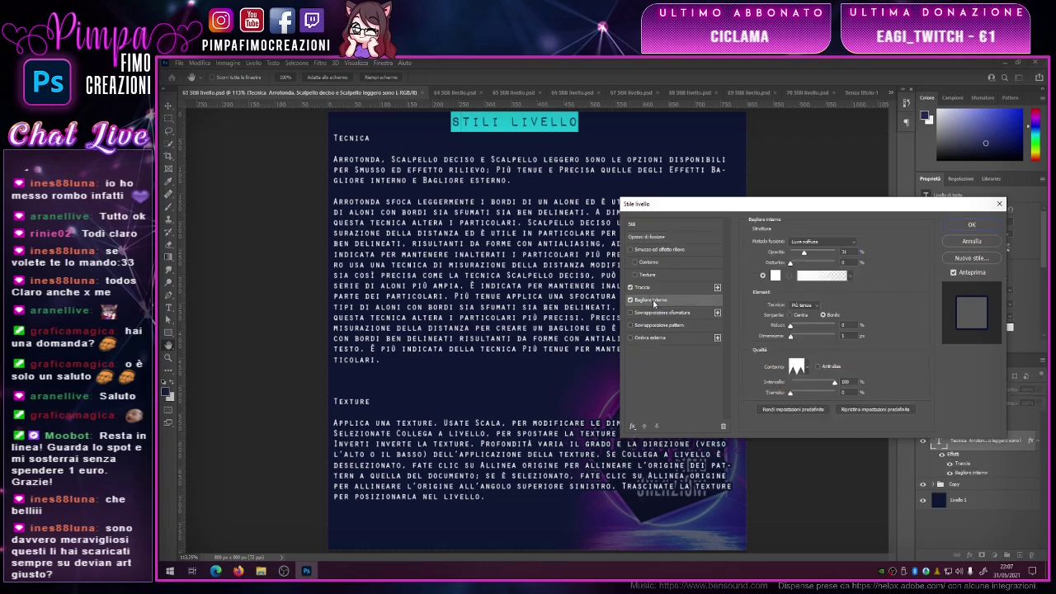
- Add an outer glow from the fx menu and show all effects in the styles list
left_click(807, 305)
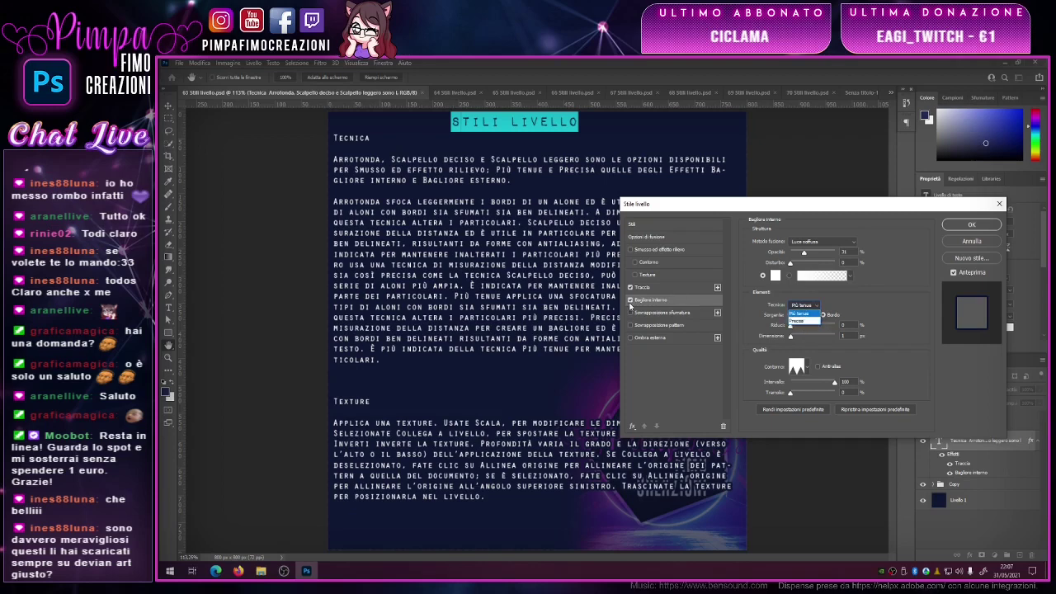
left_click(632, 430)
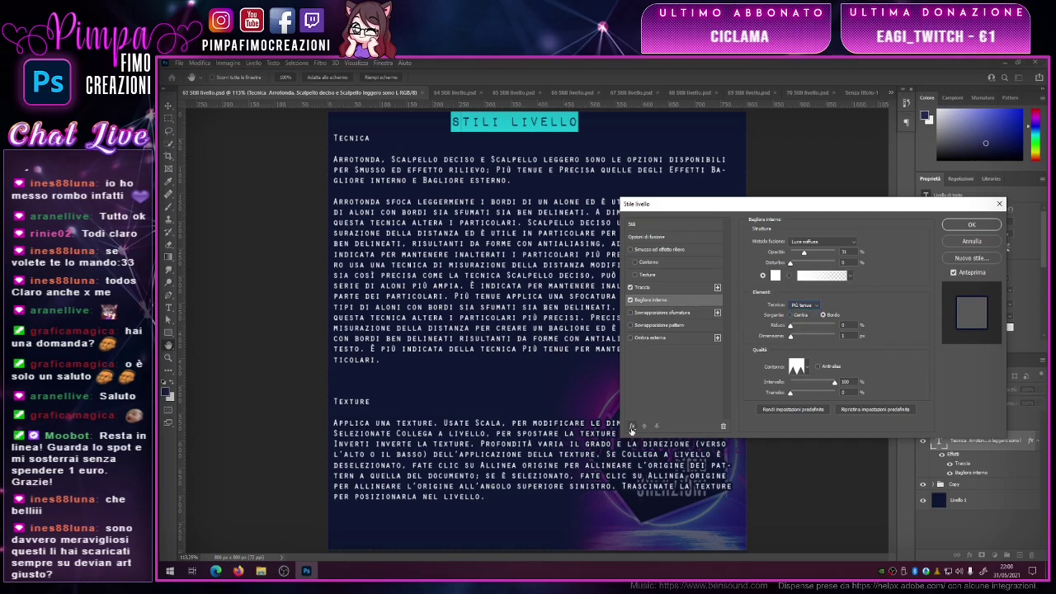
left_click(632, 428)
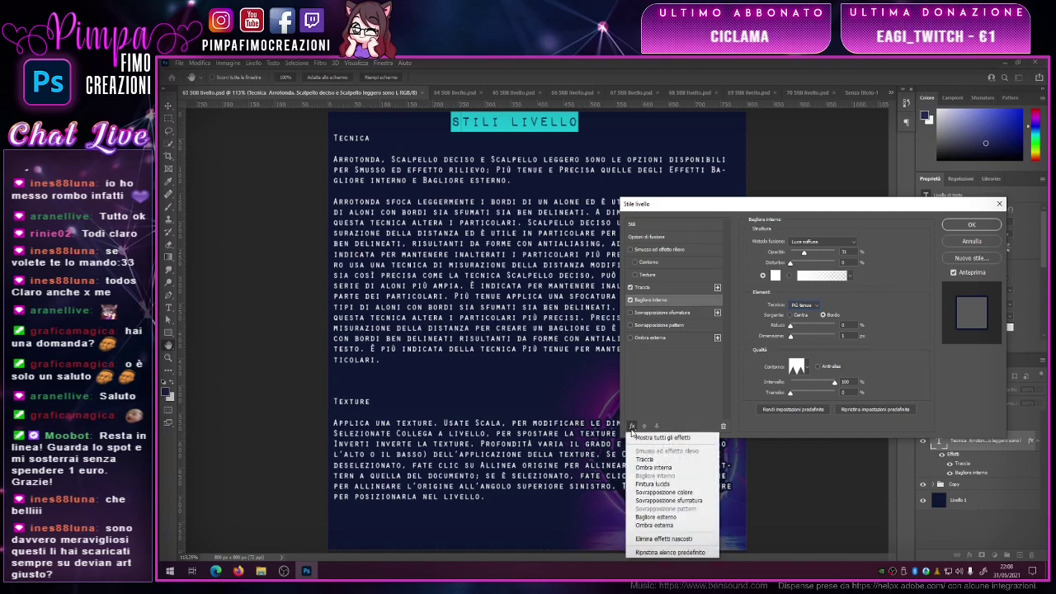
left_click(652, 516)
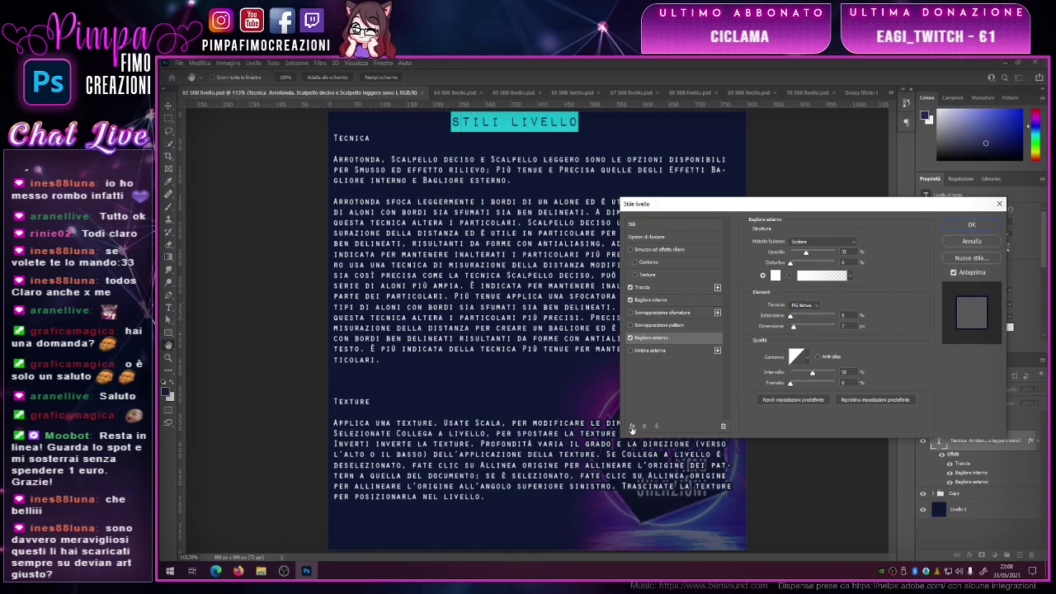
left_click(633, 426)
left_click(660, 437)
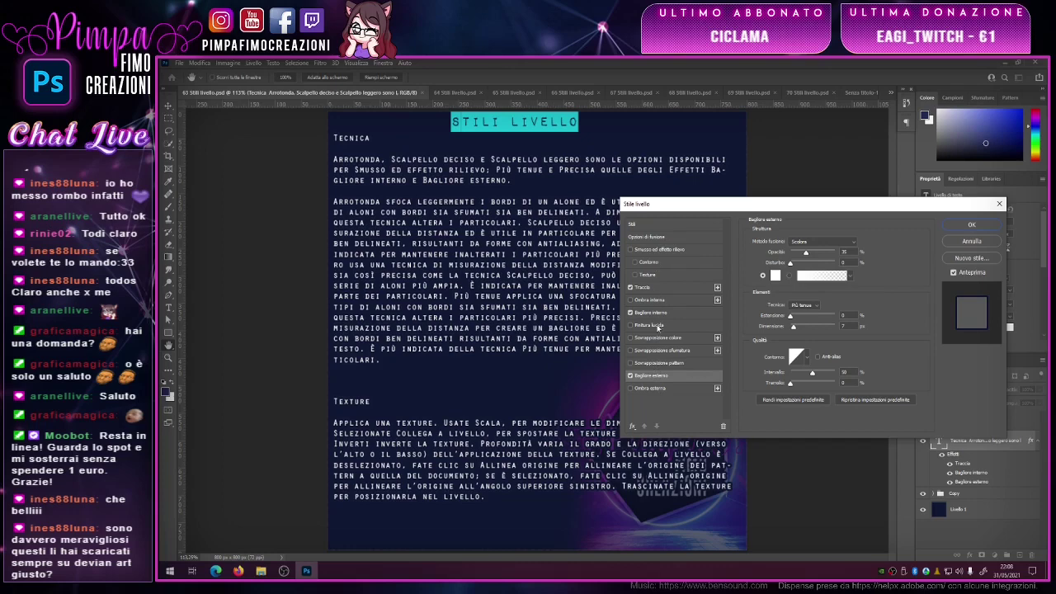
- Try a drop shadow and Arrotonda bevel and emboss on the text, then cancel all changes
left_click(666, 388)
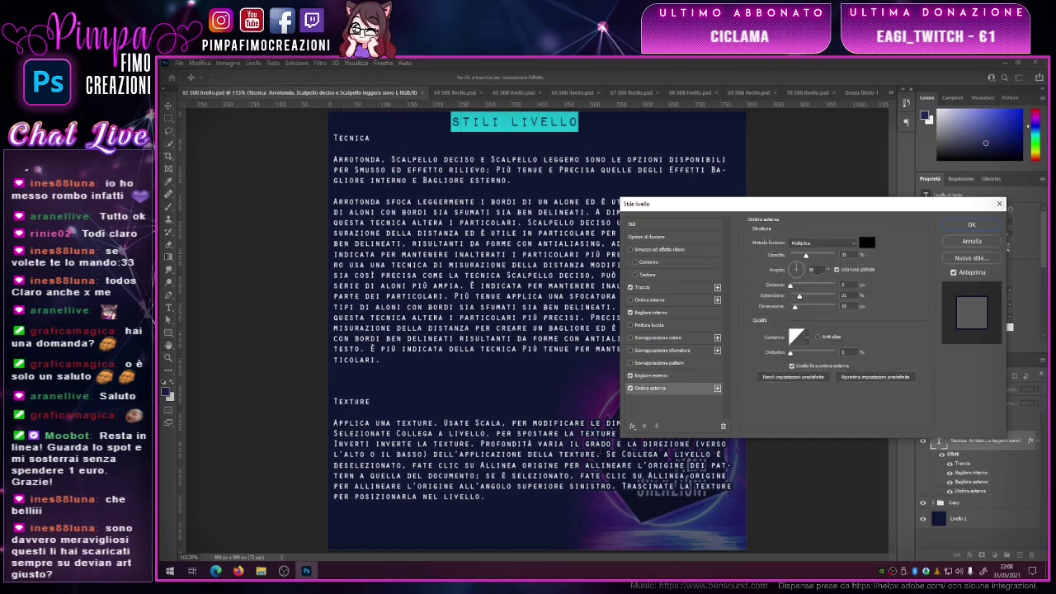
left_click(647, 237)
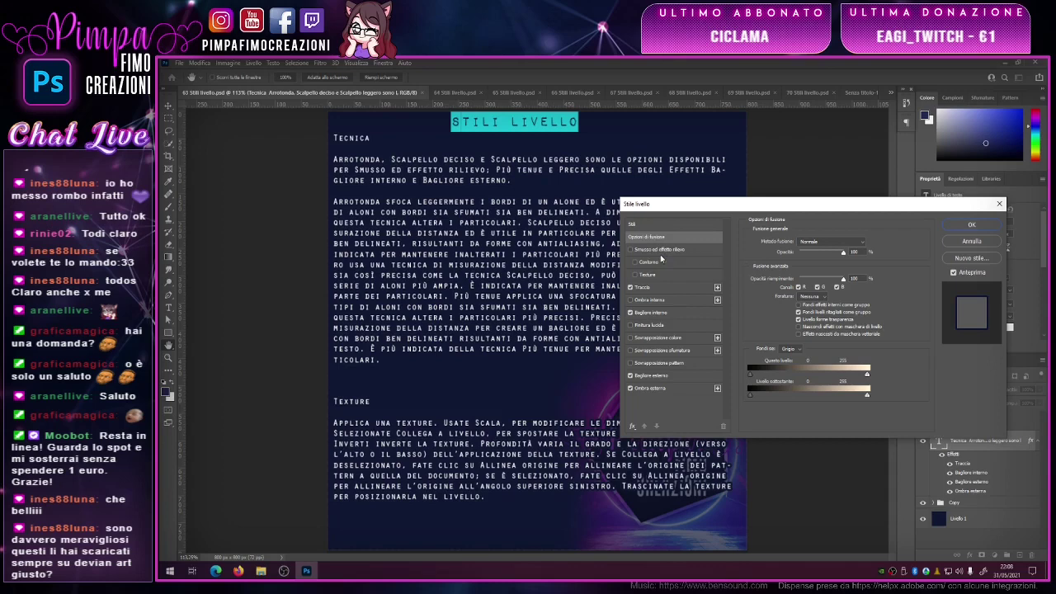
left_click(662, 257)
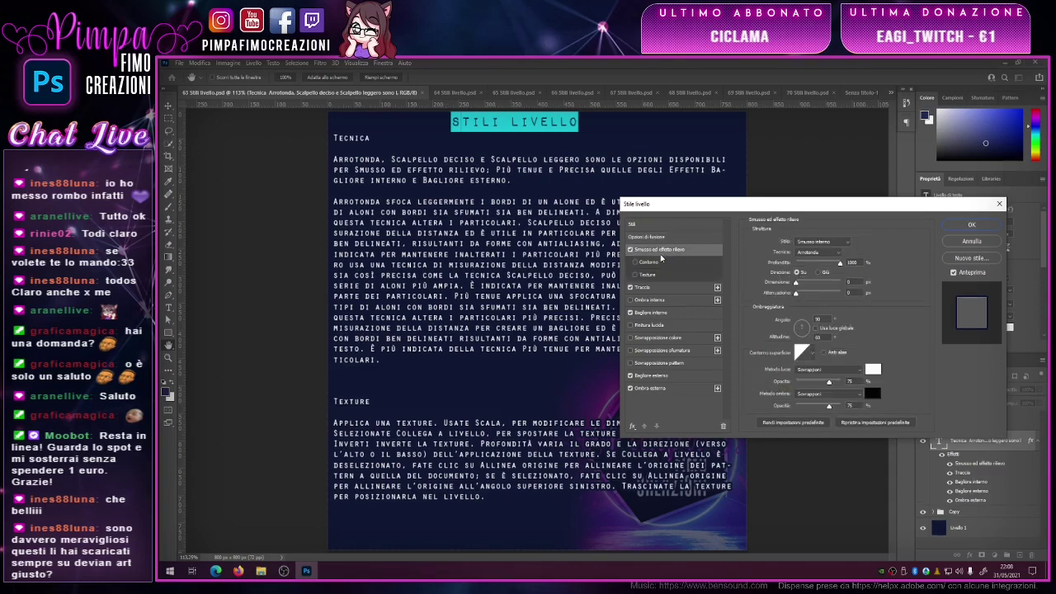
left_click(815, 253)
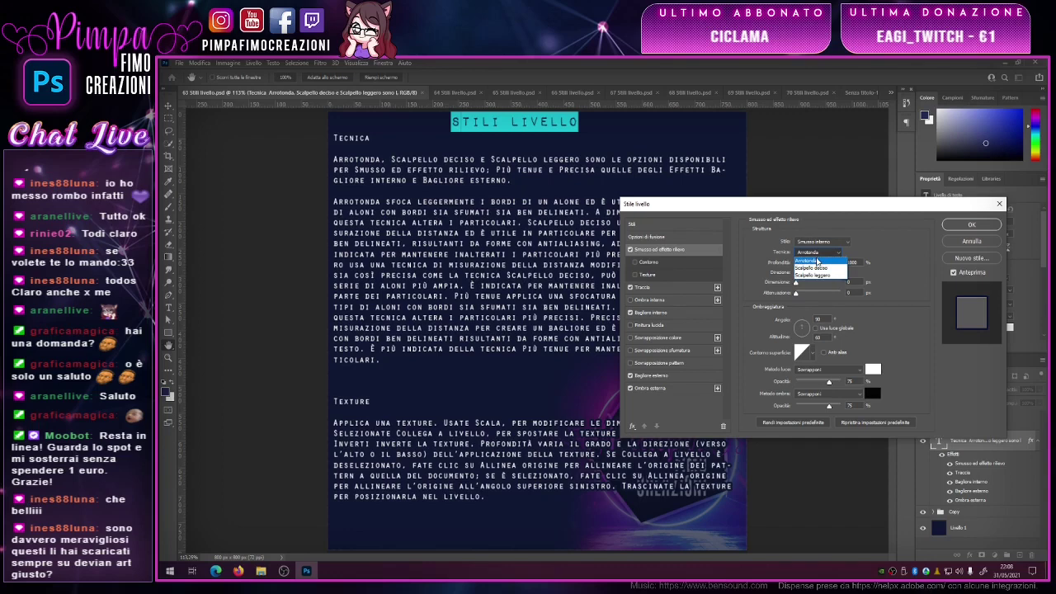
left_click(985, 242)
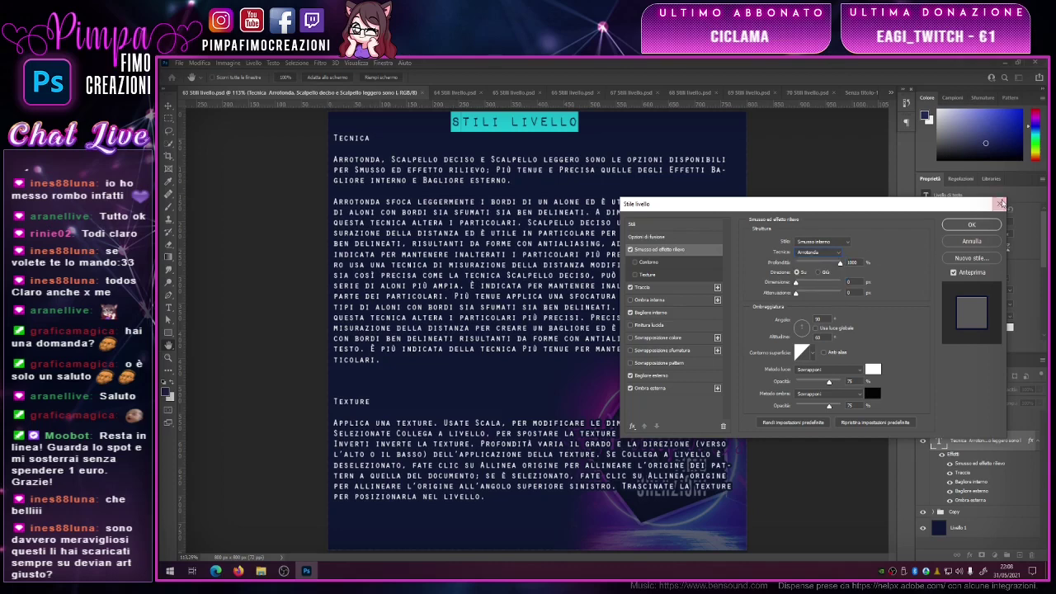
left_click(999, 203)
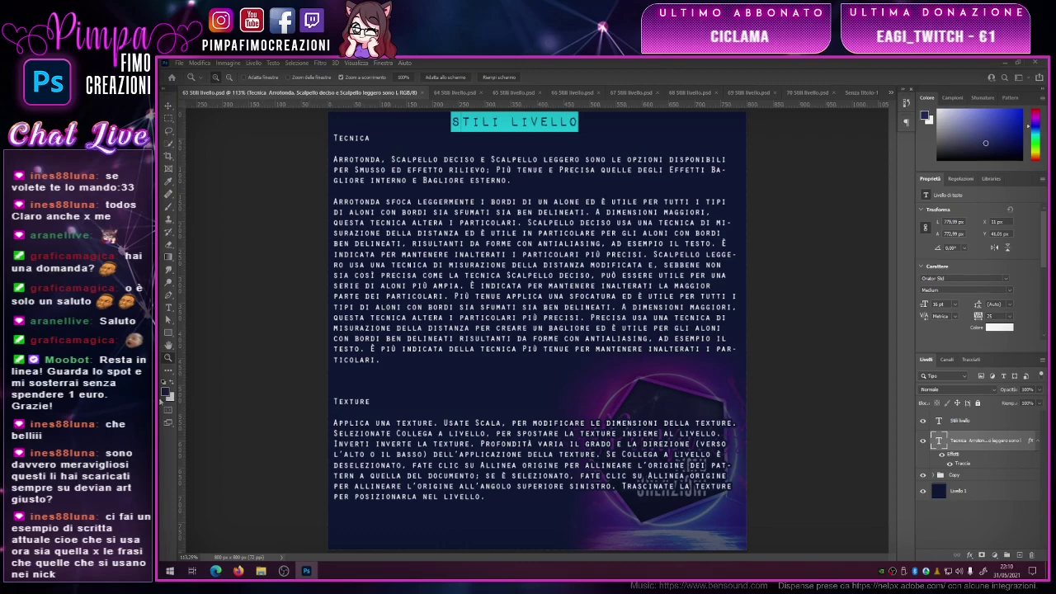
- Select the Type tool and keep its anti-aliasing method set to Preciso
left_click(169, 309)
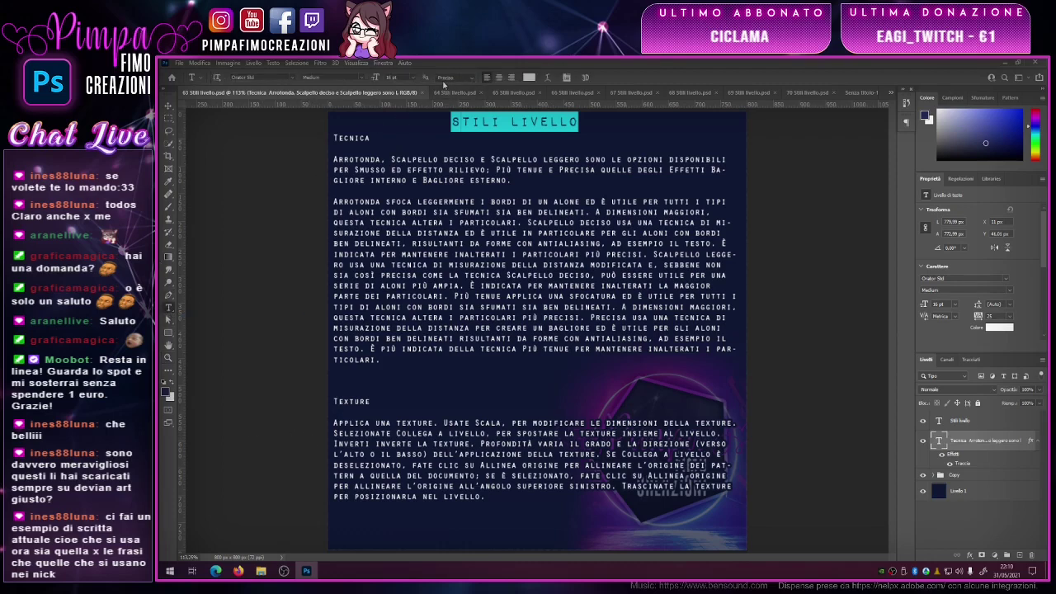
left_click(445, 78)
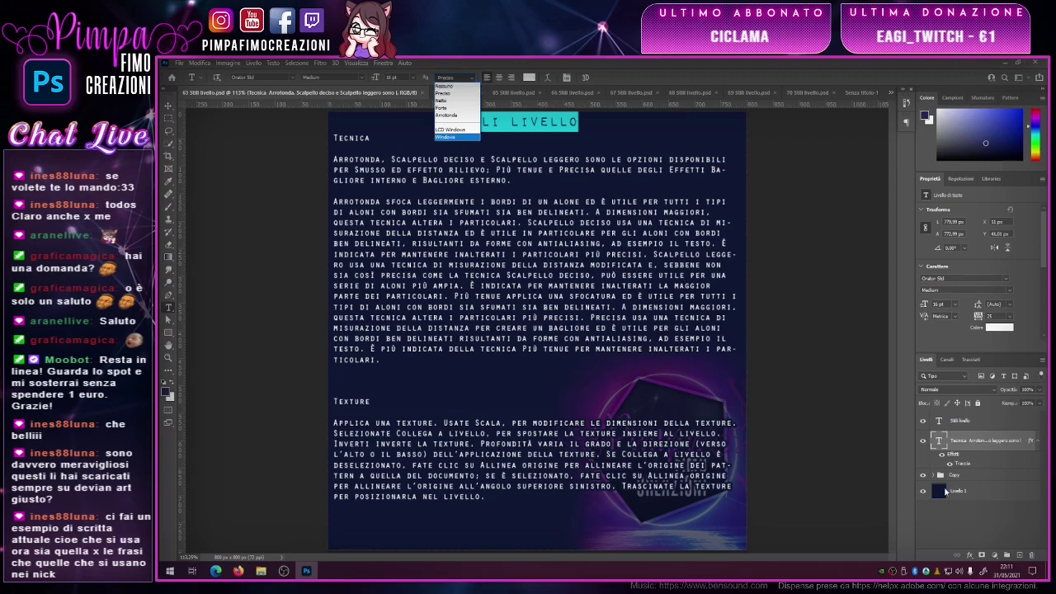
left_click(970, 448)
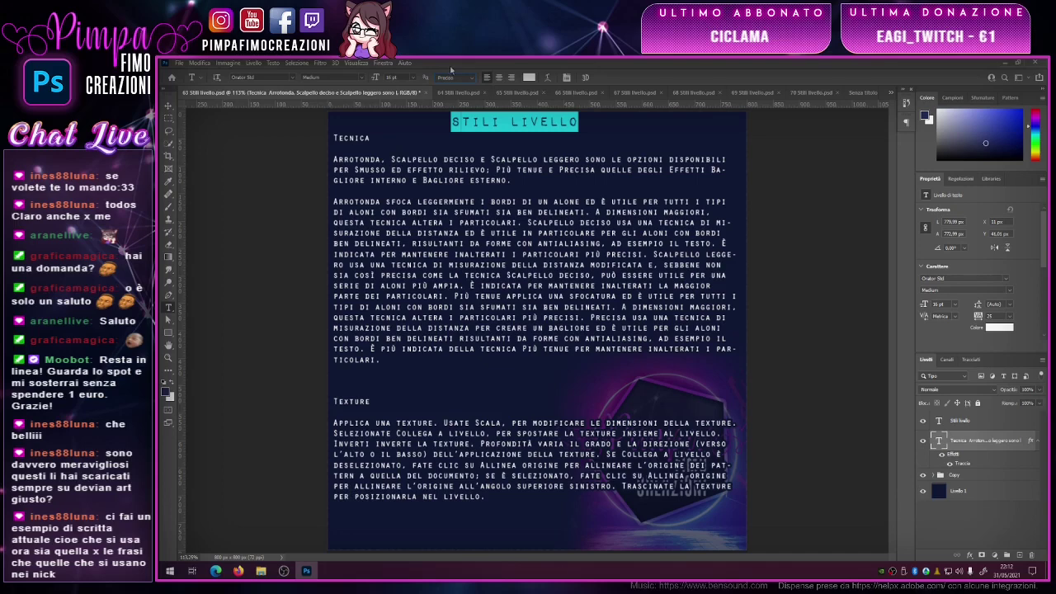
- Close sheet 63 via the save prompt and show sheet 64 fitted to the window
left_click(426, 93)
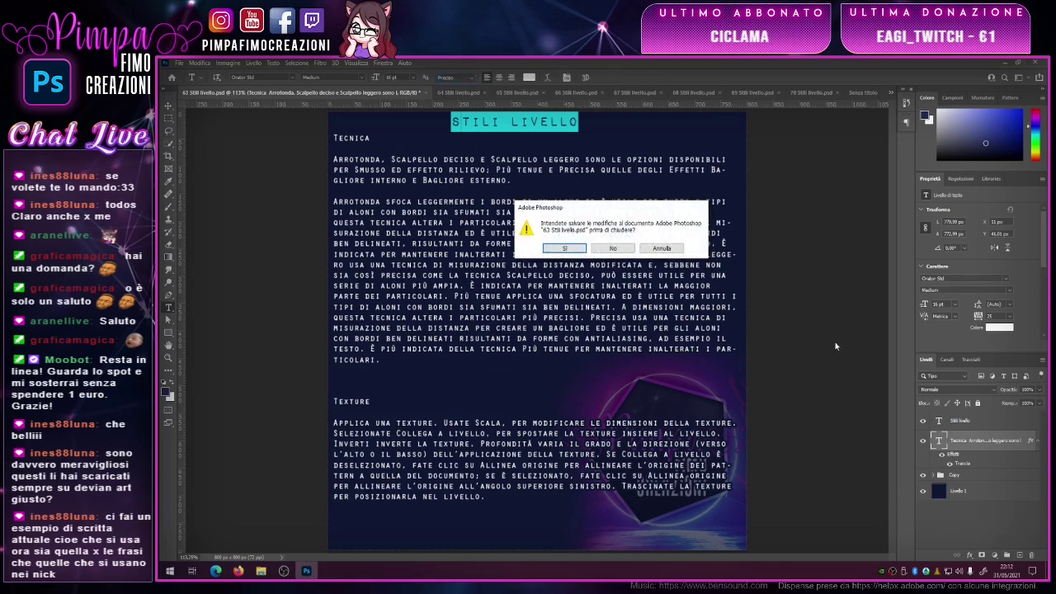
left_click(620, 249)
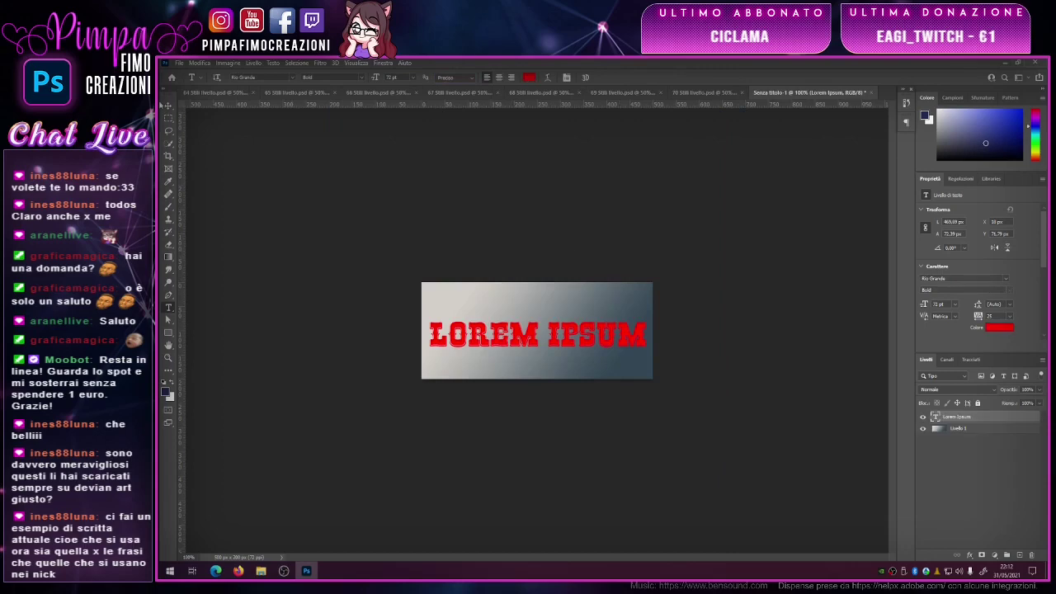
left_click(211, 92)
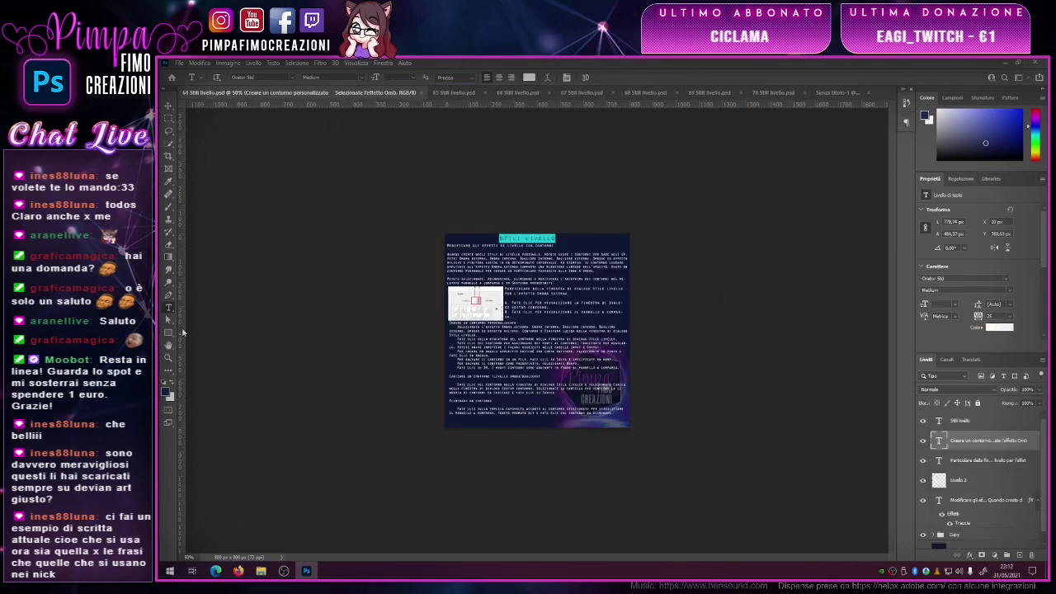
left_click(168, 360)
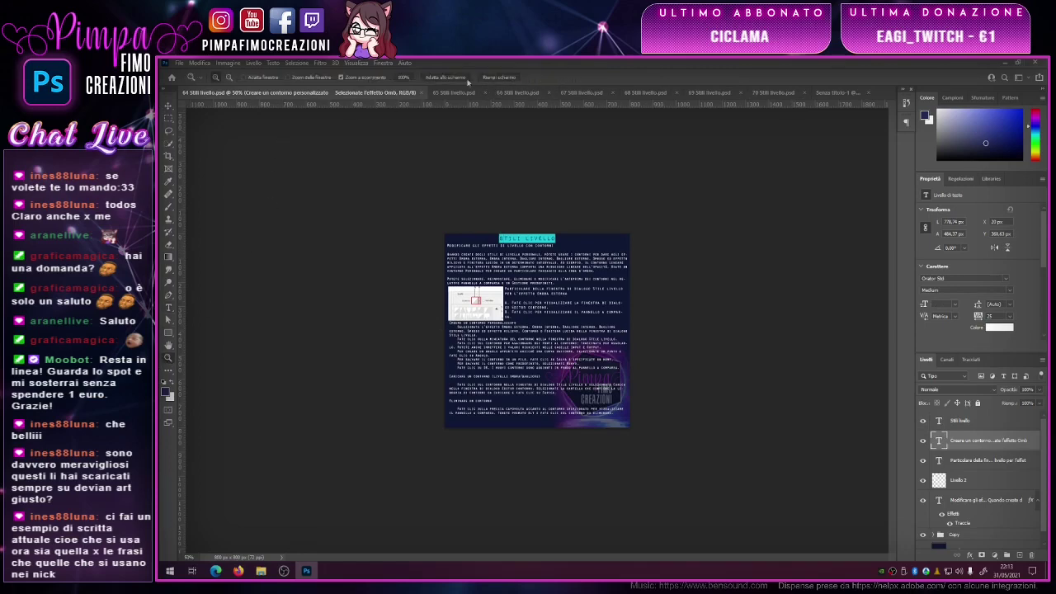
key("ctrl+0")
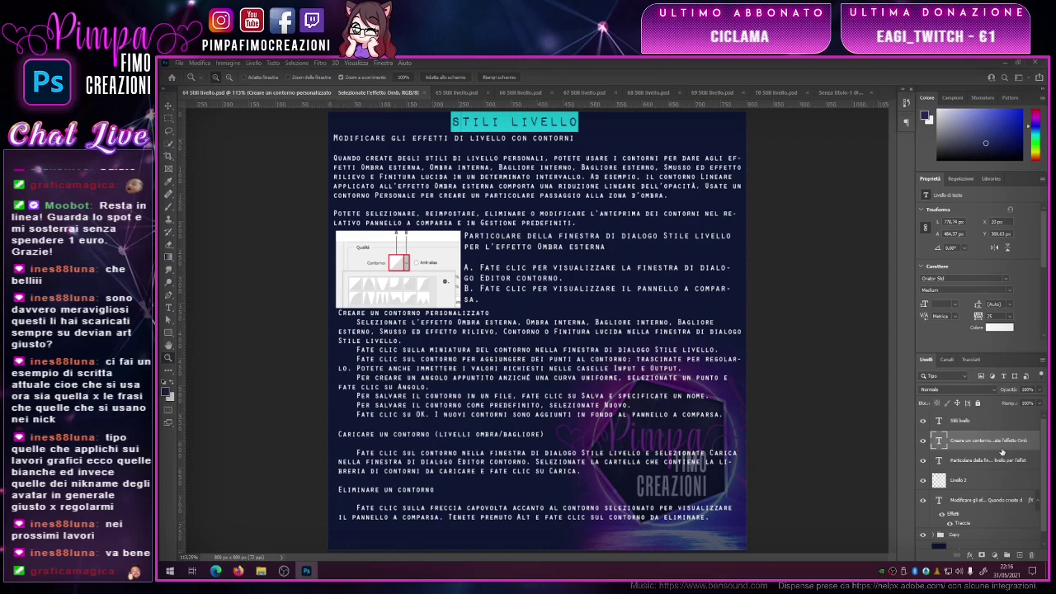
- Enable bevel and emboss on the Stili livello layer and open its gloss contour in Editor contorno
double_click(983, 455)
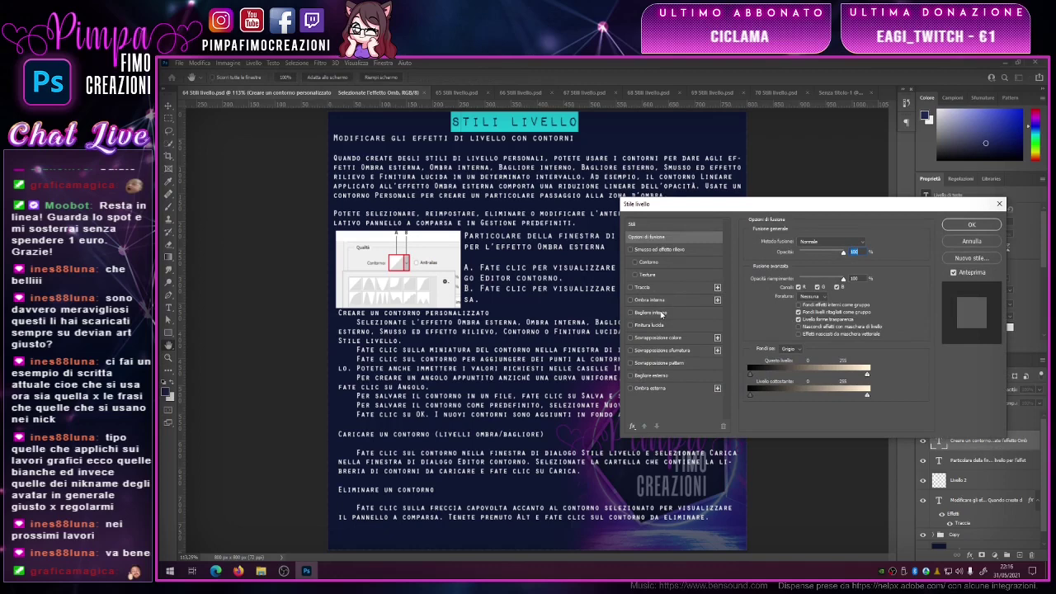
left_click(668, 249)
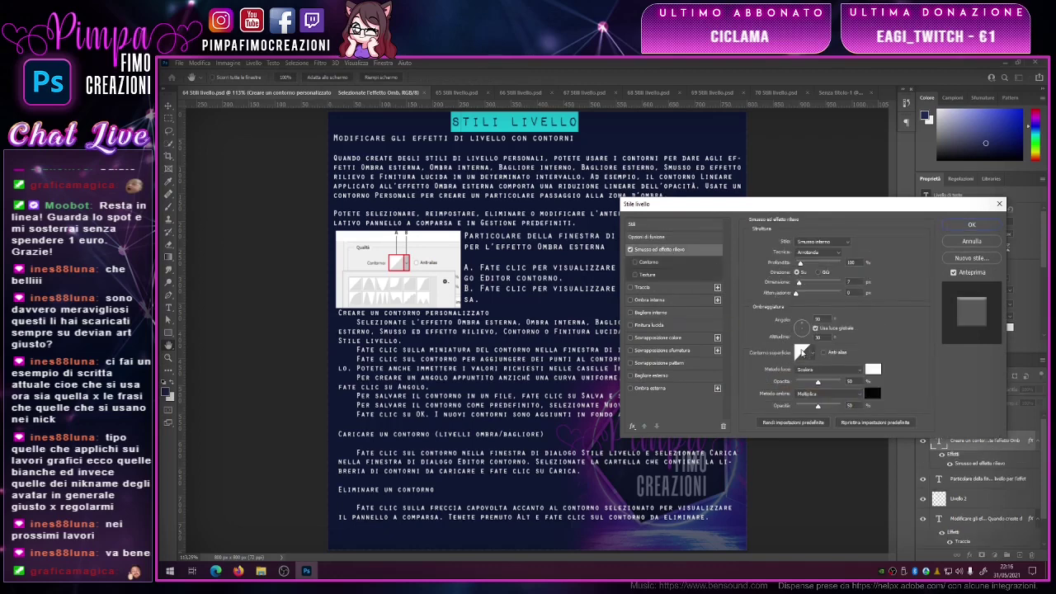
left_click(971, 239)
double_click(987, 421)
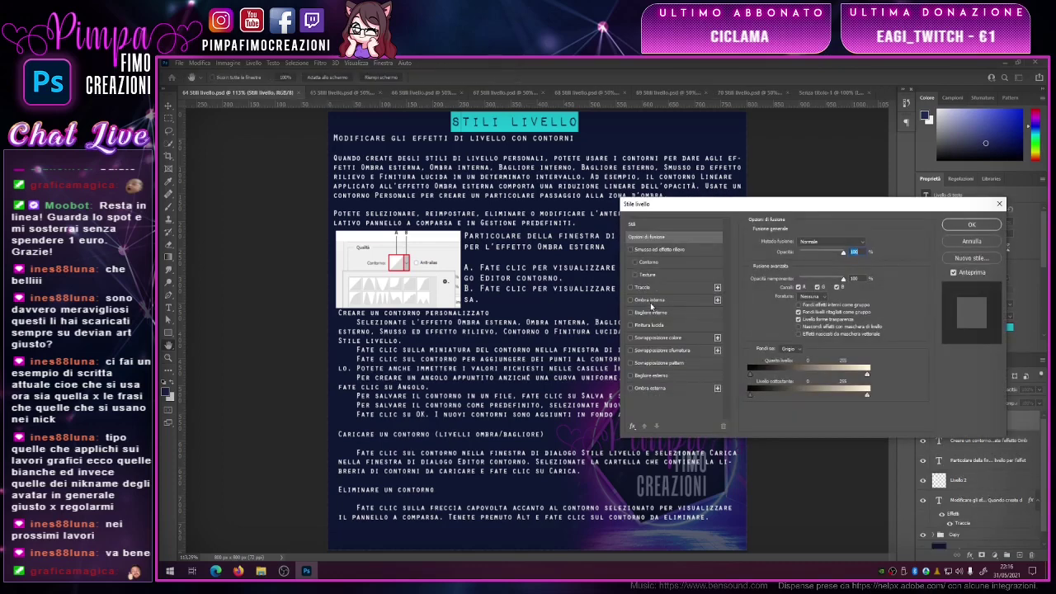
left_click(655, 252)
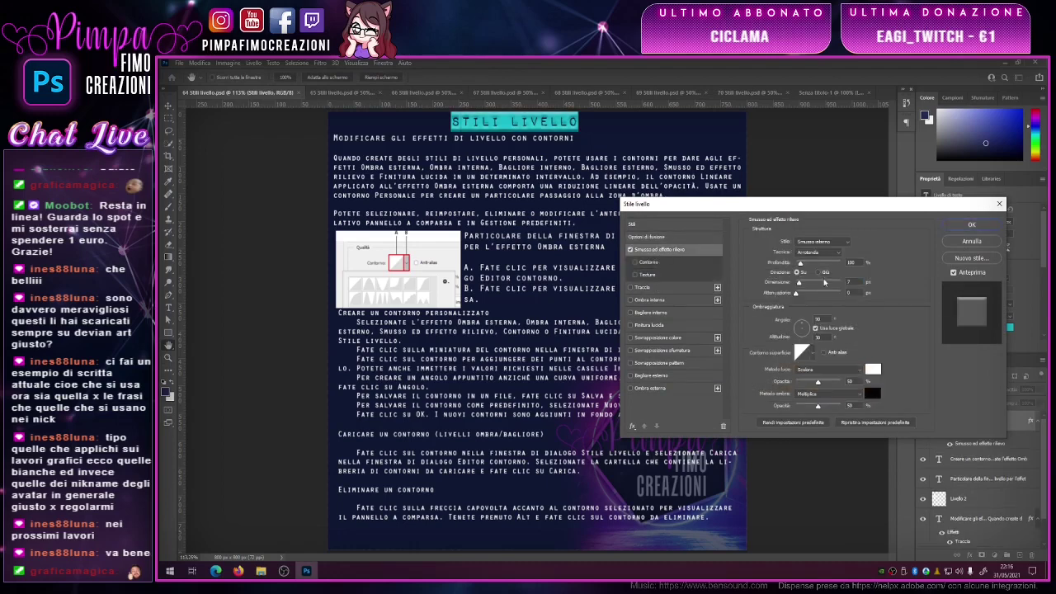
left_click(802, 353)
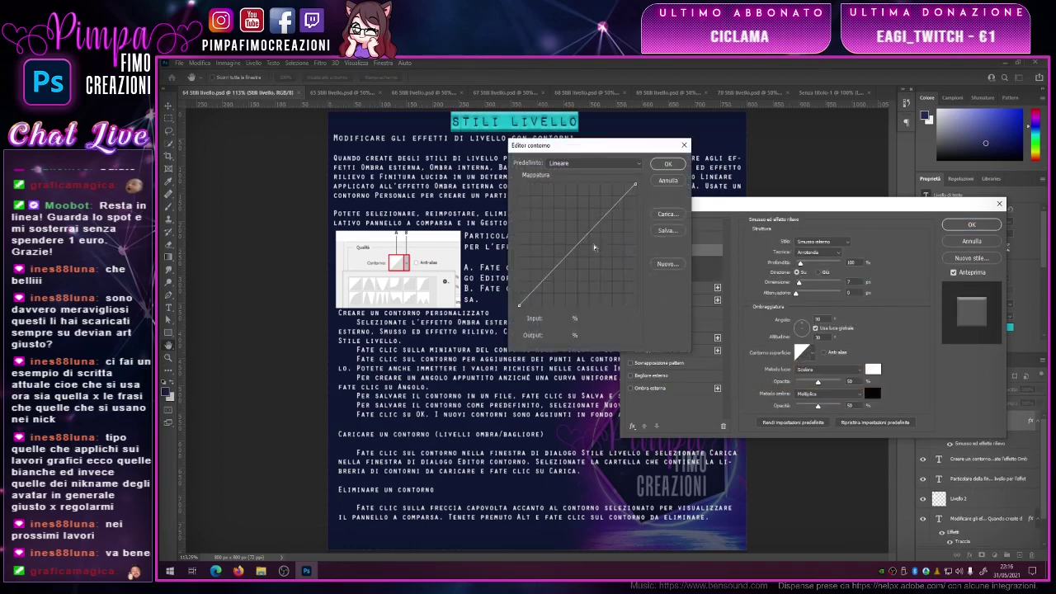
- Bend the gloss contour into a custom curve, testing points such as Input 60, Output 92
left_click_drag(603, 146, 679, 169)
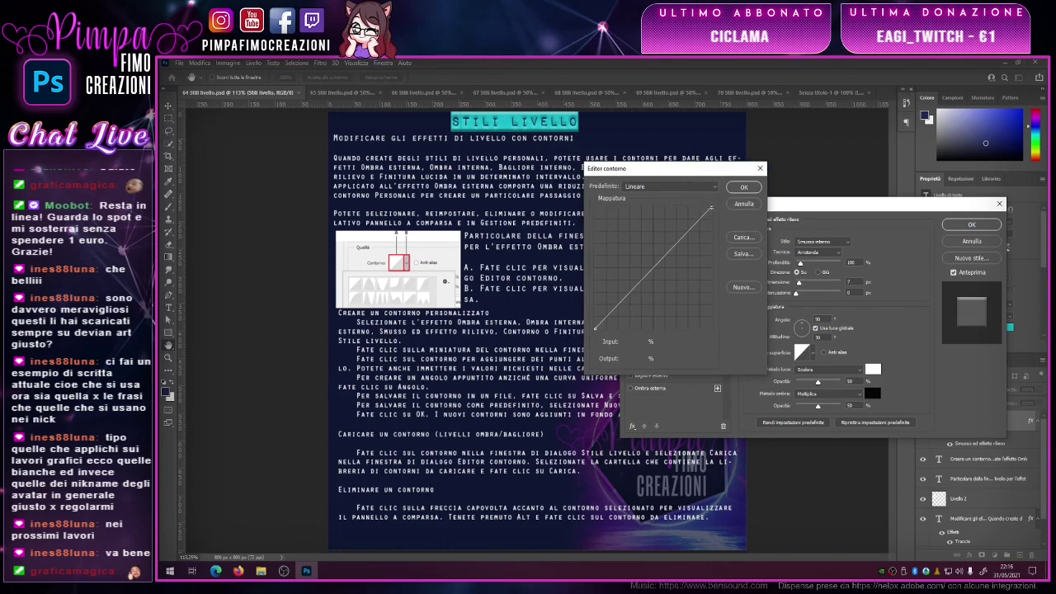
mouse_move(712, 207)
left_mouse_down()
mouse_move(712, 267)
mouse_move(598, 207)
mouse_move(623, 242)
left_mouse_up()
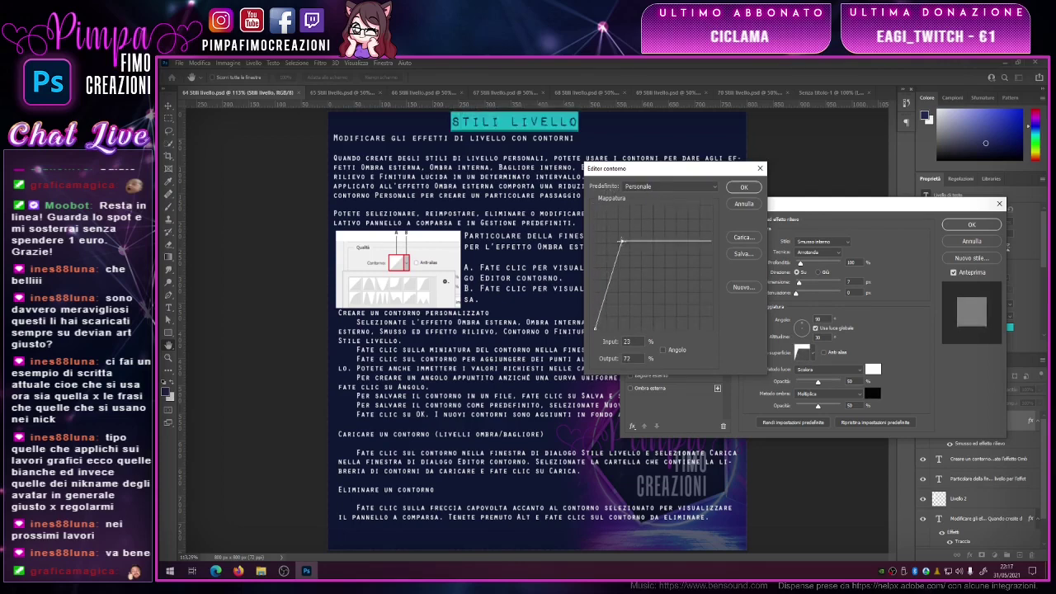
left_click_drag(665, 242, 664, 263)
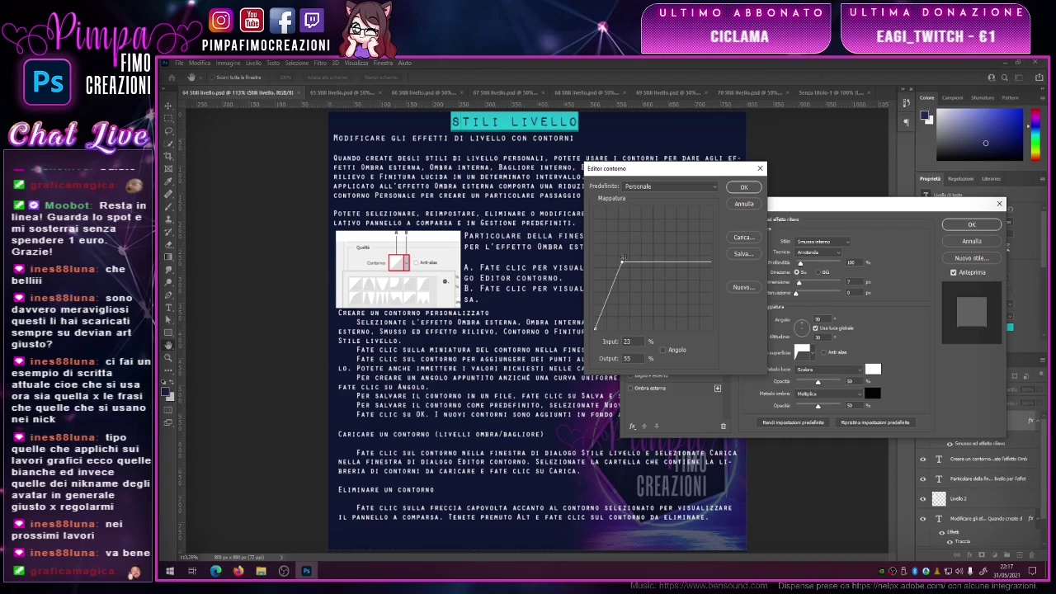
left_click_drag(624, 263, 652, 282)
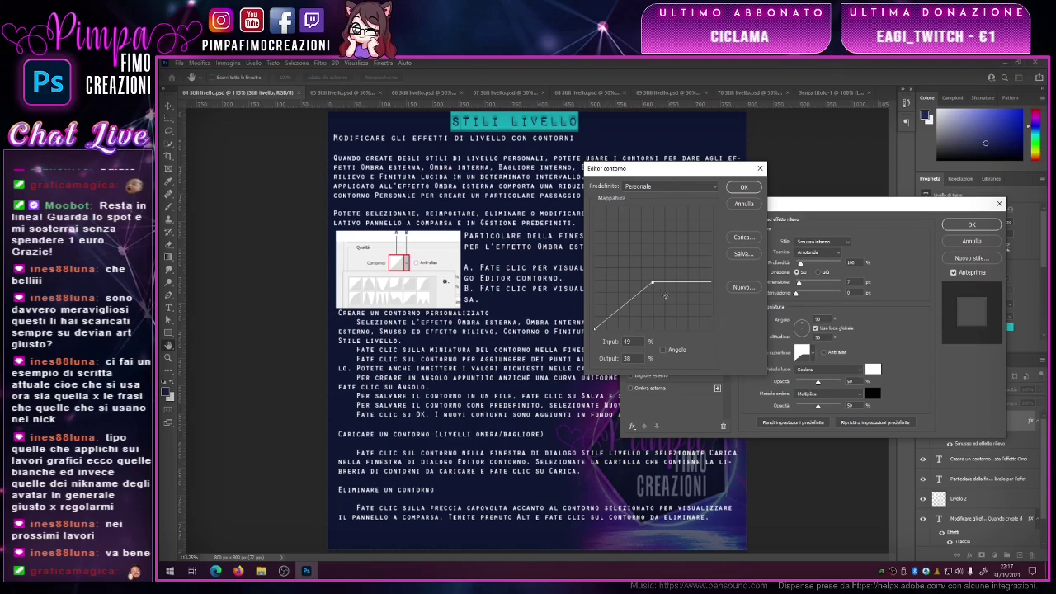
left_click_drag(652, 282, 663, 216)
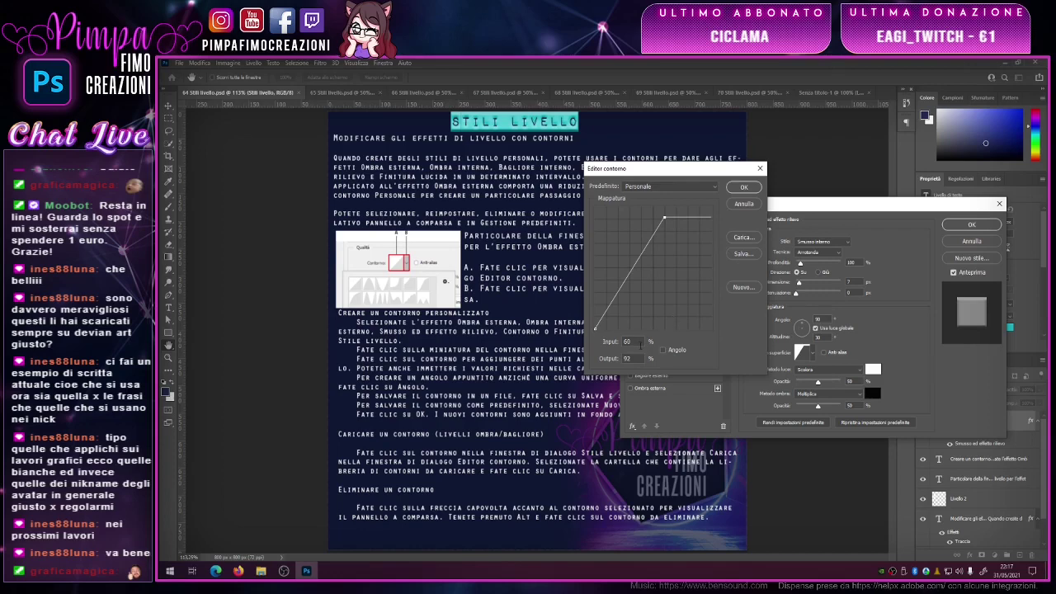
key("Tab")
mouse_move(664, 217)
left_mouse_down()
mouse_move(671, 295)
mouse_move(627, 211)
mouse_move(633, 235)
left_mouse_up()
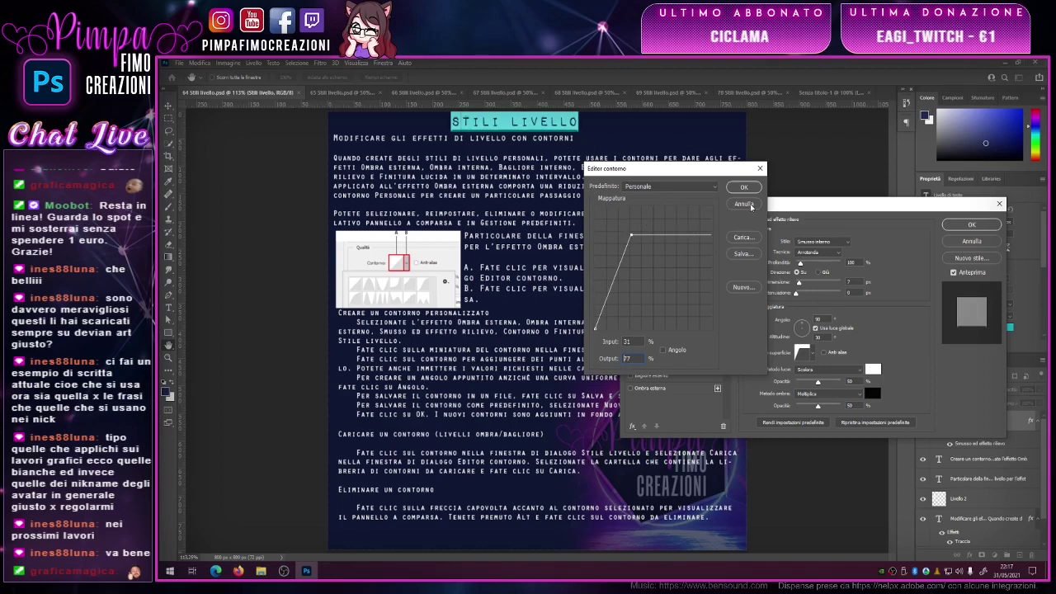
- Start saving the contour, then close Editor contorno and Stile livello without applying anything
left_click(745, 255)
left_click(761, 169)
left_click(761, 170)
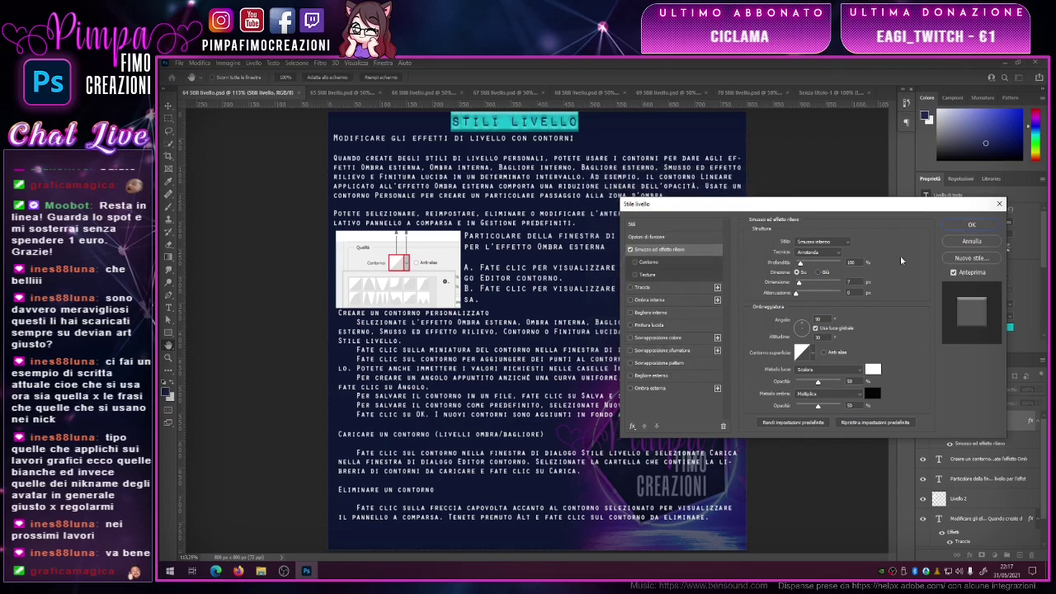
left_click(999, 201)
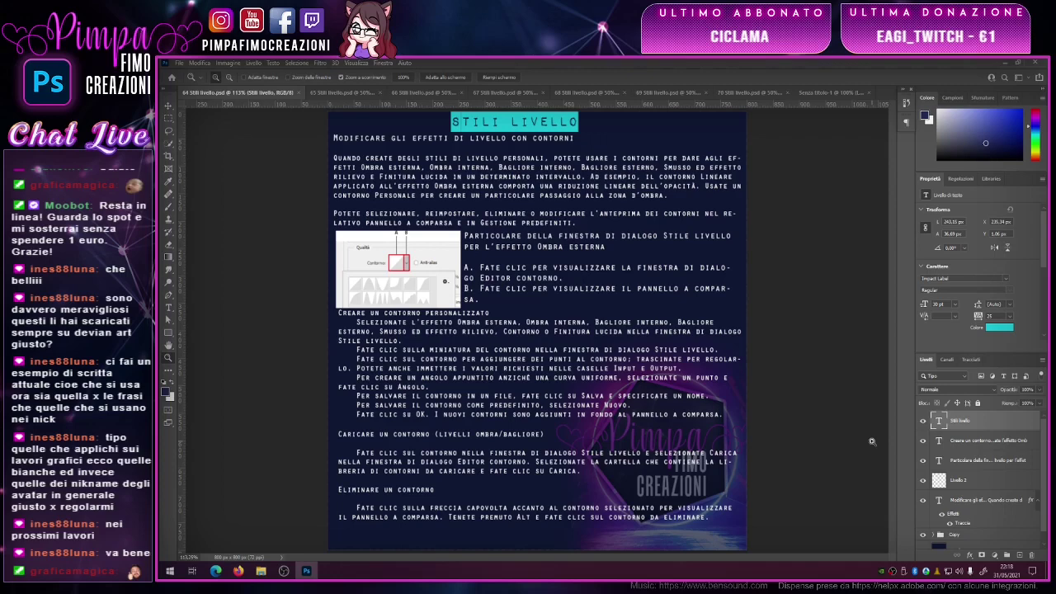
- Close 64 Stili livello.psd, leaving the Senza titolo-1 Lorem Ipsum canvas showing
left_click(301, 93)
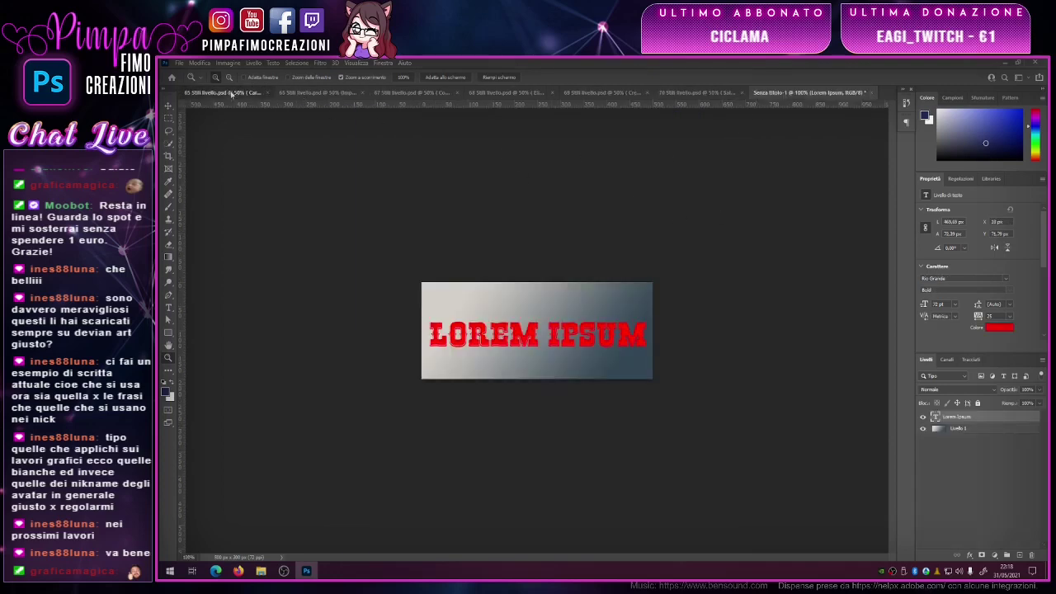
- Fit sheet 65 to the window, then close it so the LOREM IPSUM canvas shows
left_click(233, 94)
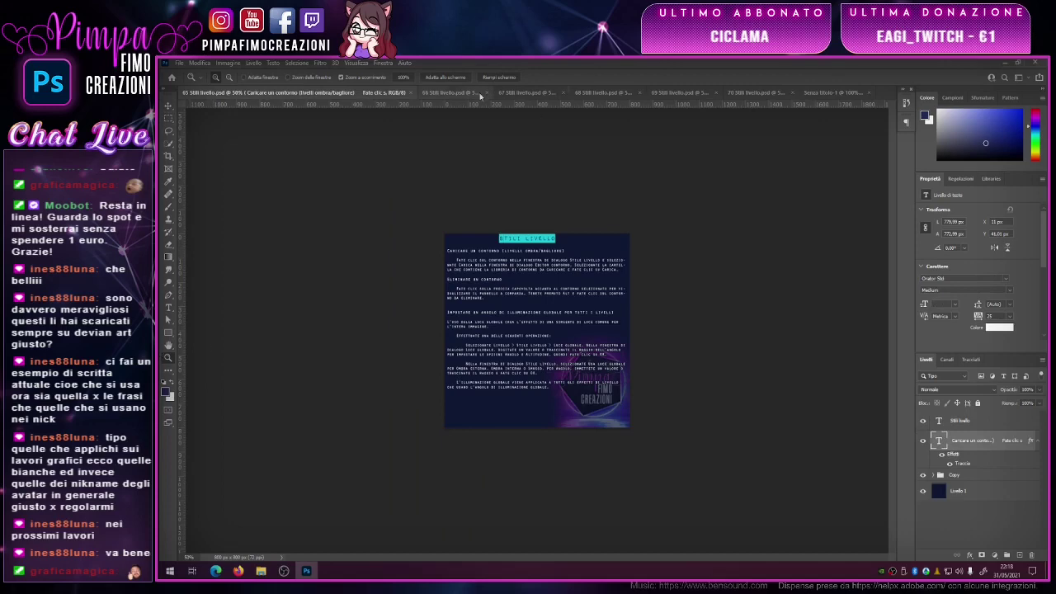
left_click(454, 79)
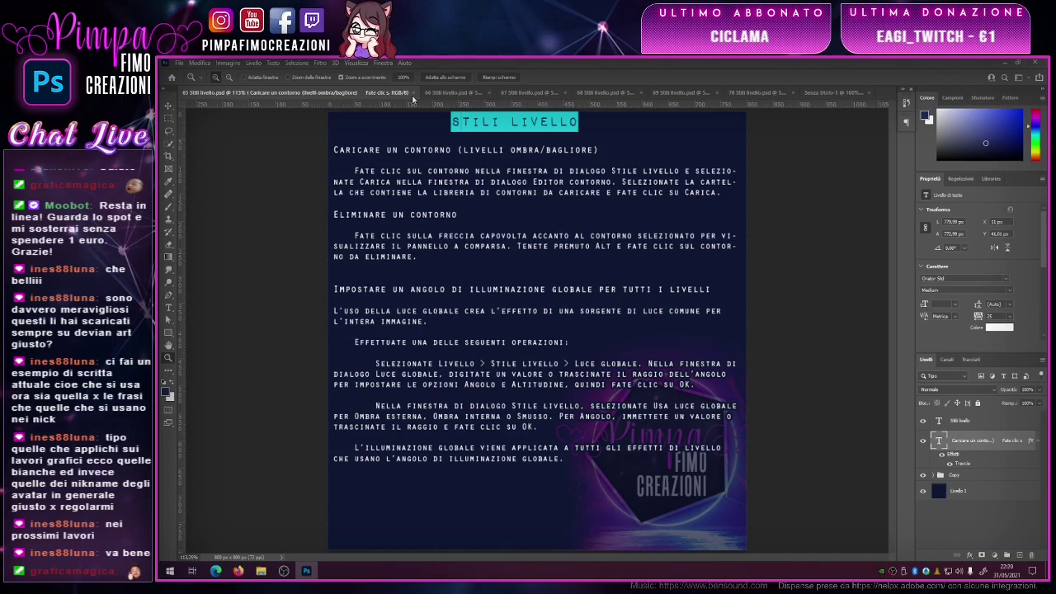
left_click(416, 93)
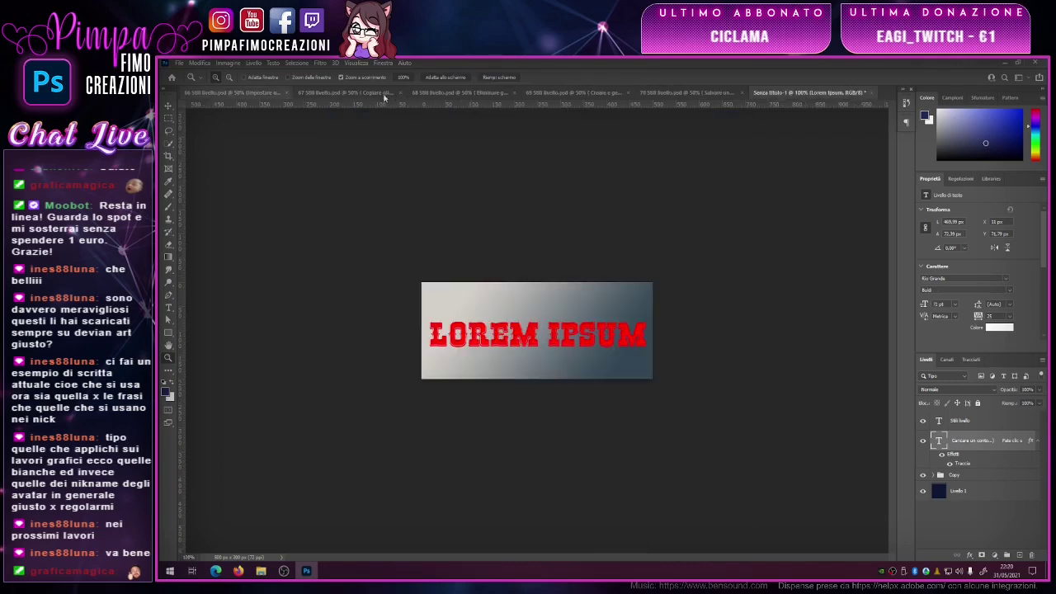
- Display sheet 66 on global light and showing or hiding styles, zoomed to about 113%
left_click(213, 93)
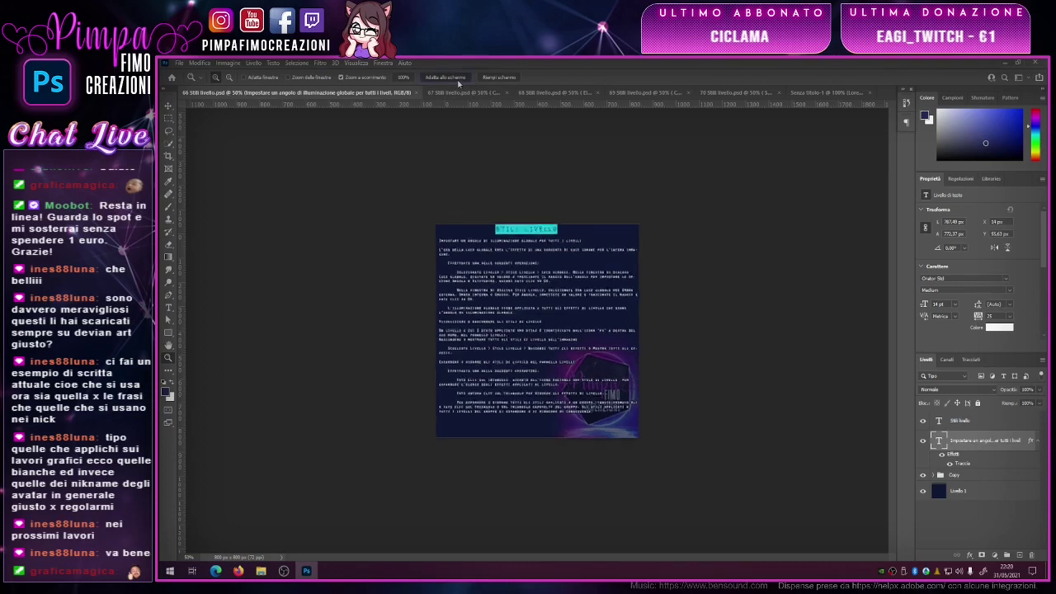
left_click_drag(528, 322, 568, 322)
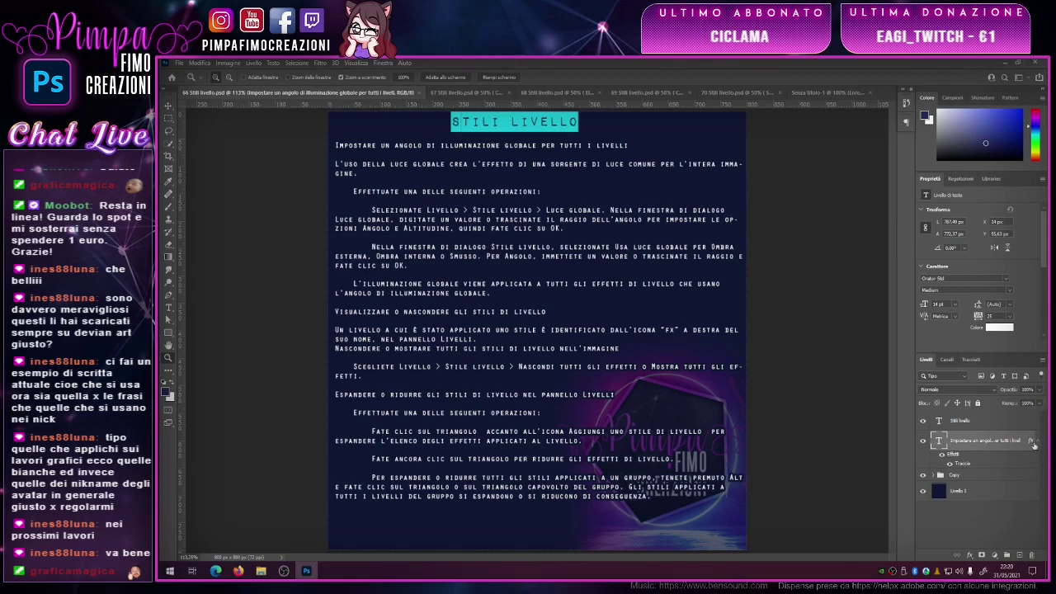
left_click(1037, 445)
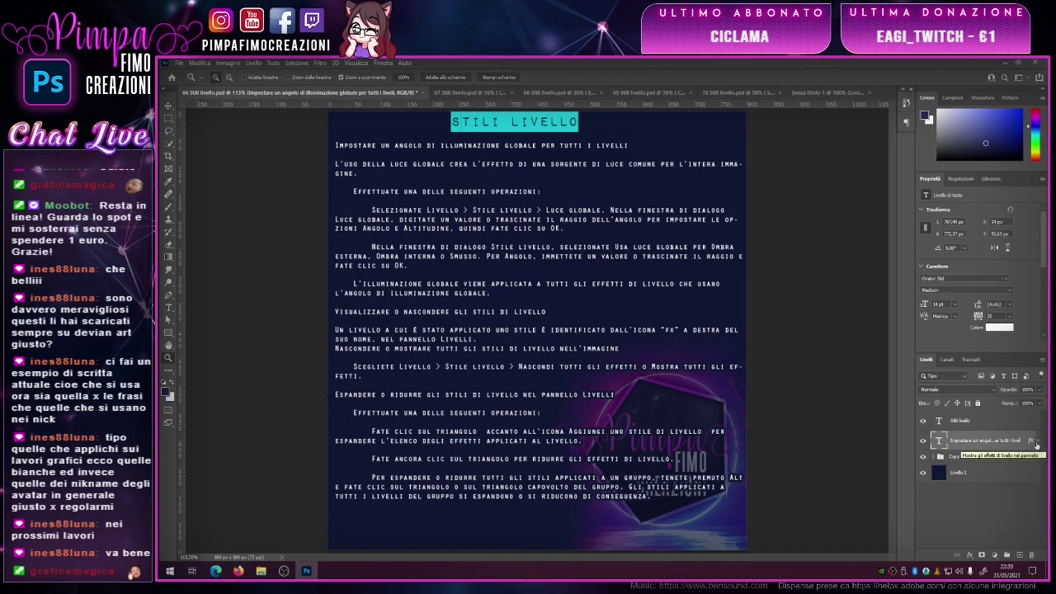
left_click(1037, 445)
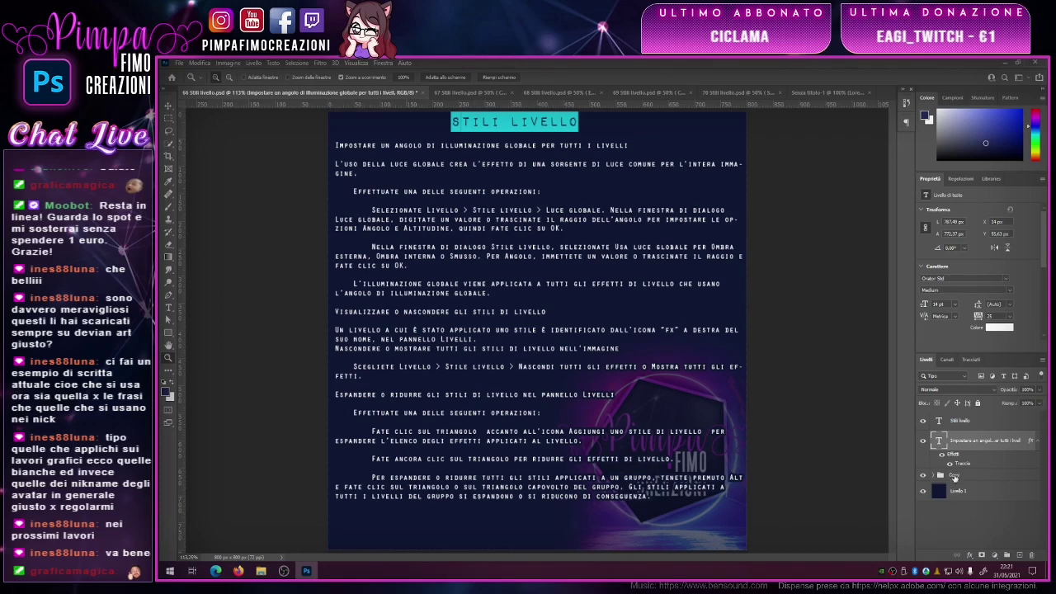
right_click(959, 444)
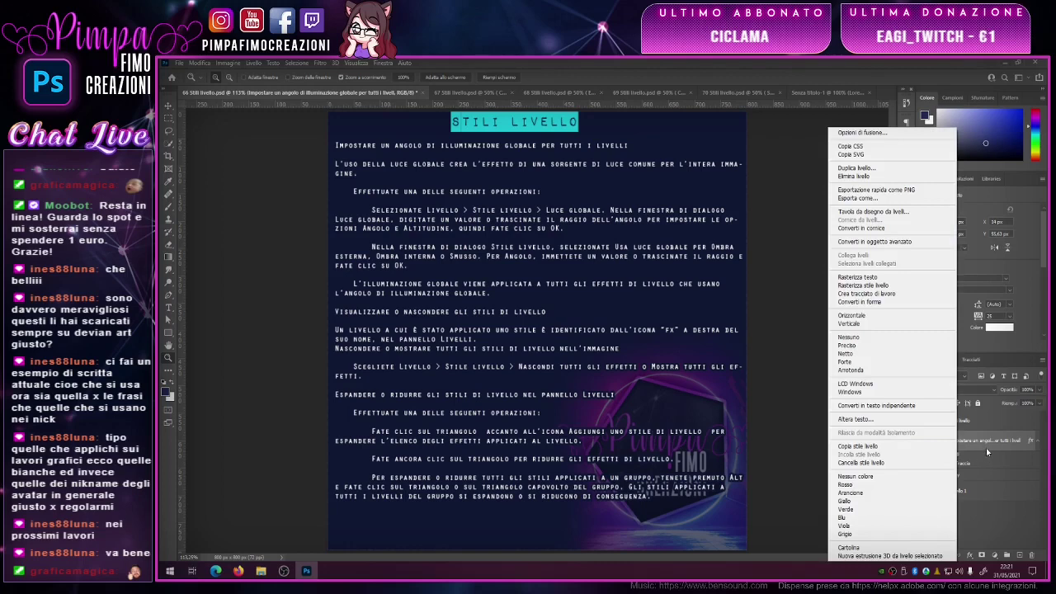
left_click(986, 448)
right_click(969, 459)
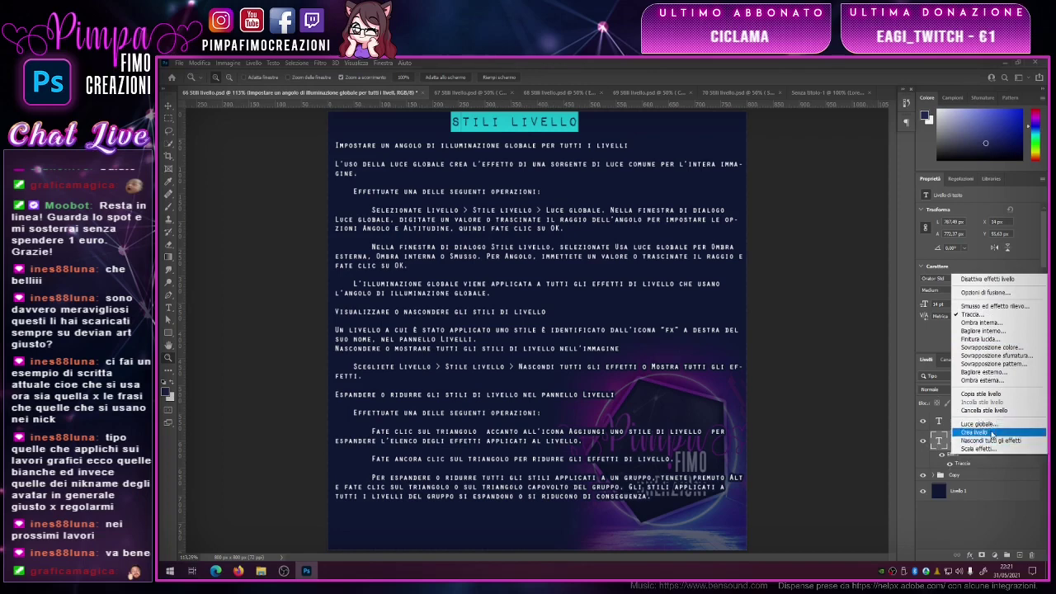
left_click(979, 425)
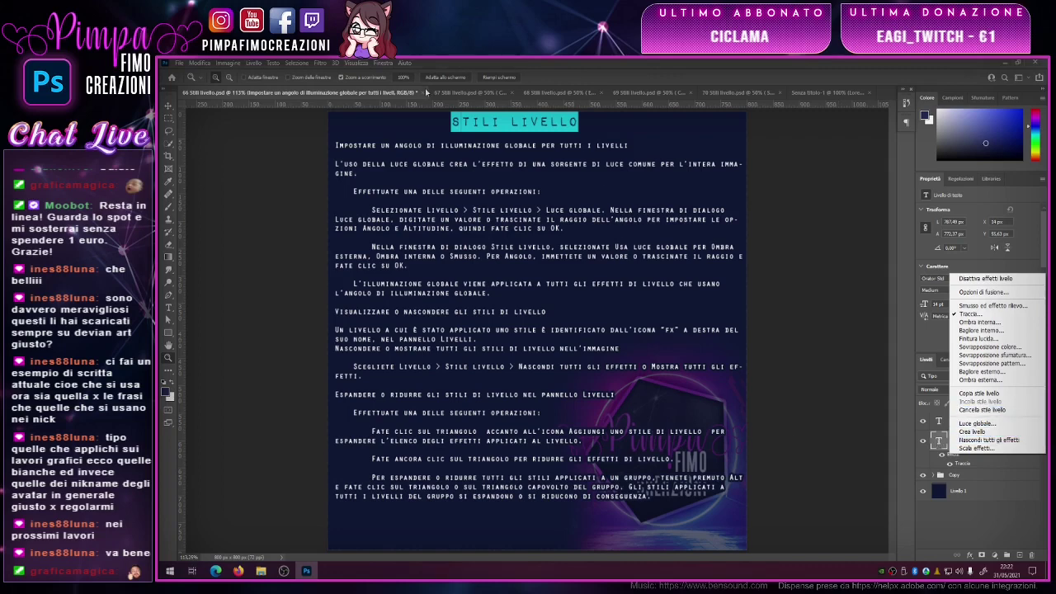
left_click(426, 98)
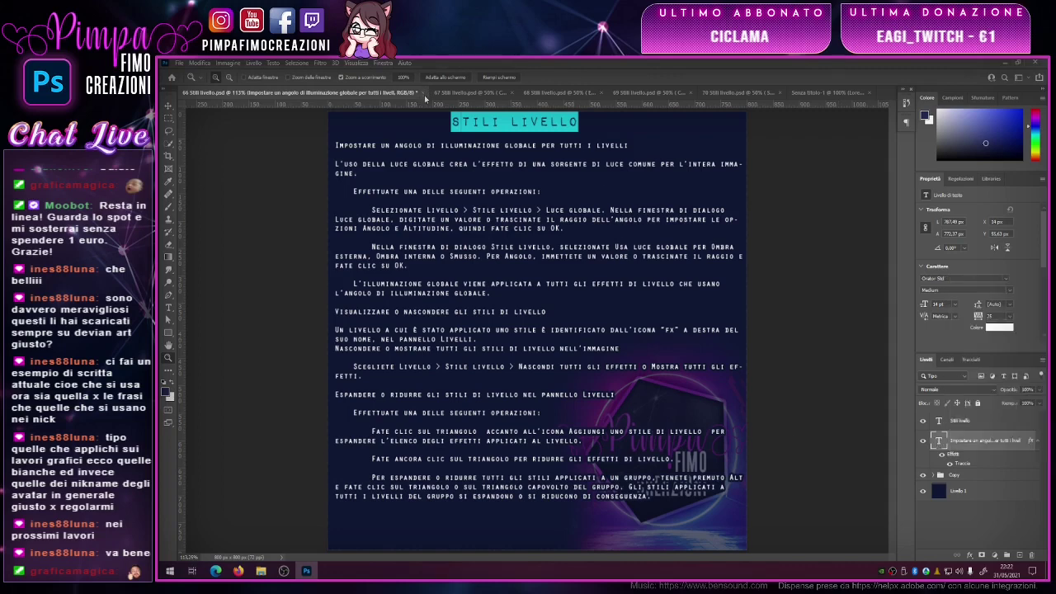
- Close sheet 66, answering its save prompt, and show sheet 67 zoomed to 113%
left_click(424, 98)
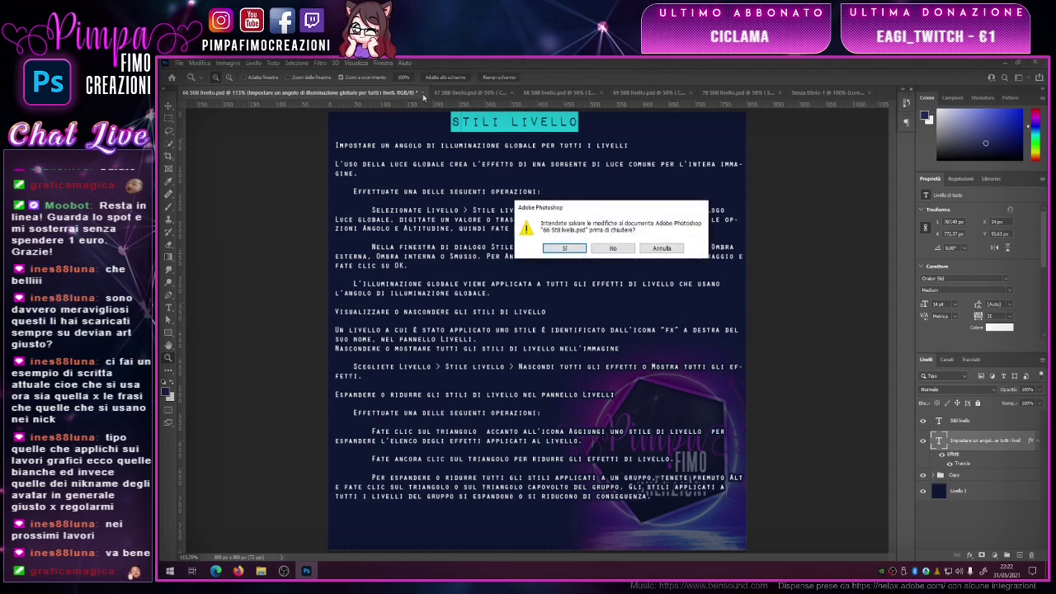
left_click(618, 247)
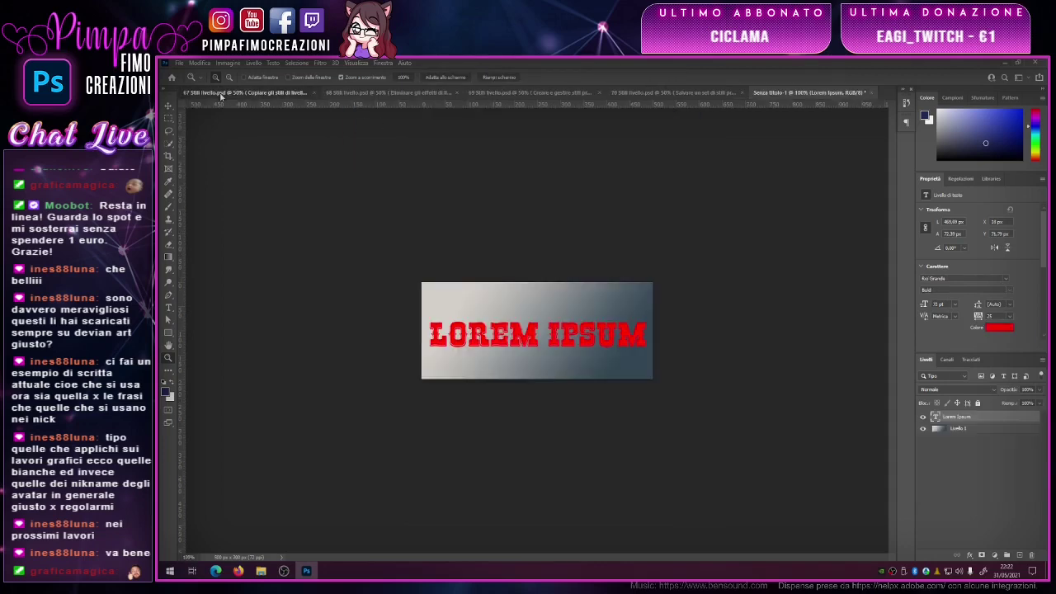
left_click(247, 92)
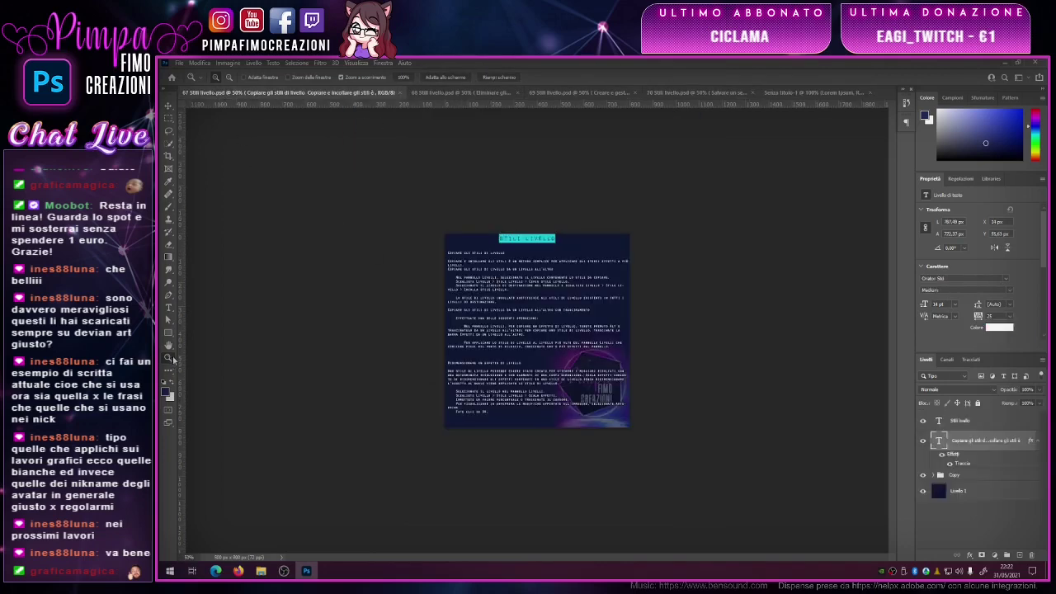
left_click(444, 78)
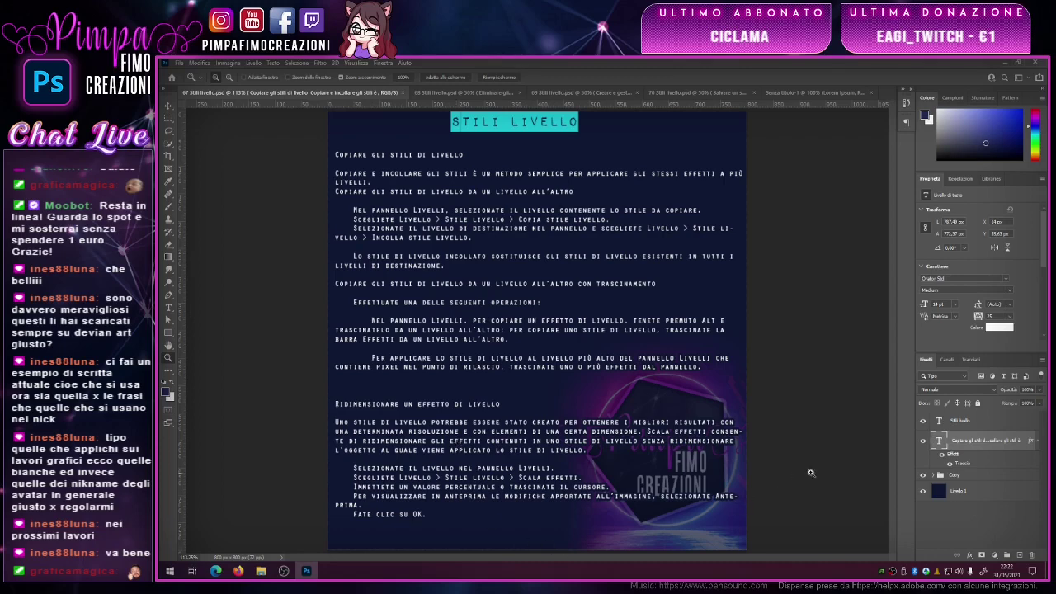
- Copy the text layer's Traccia stroke style and paste it onto the Stili livello layer
right_click(993, 440)
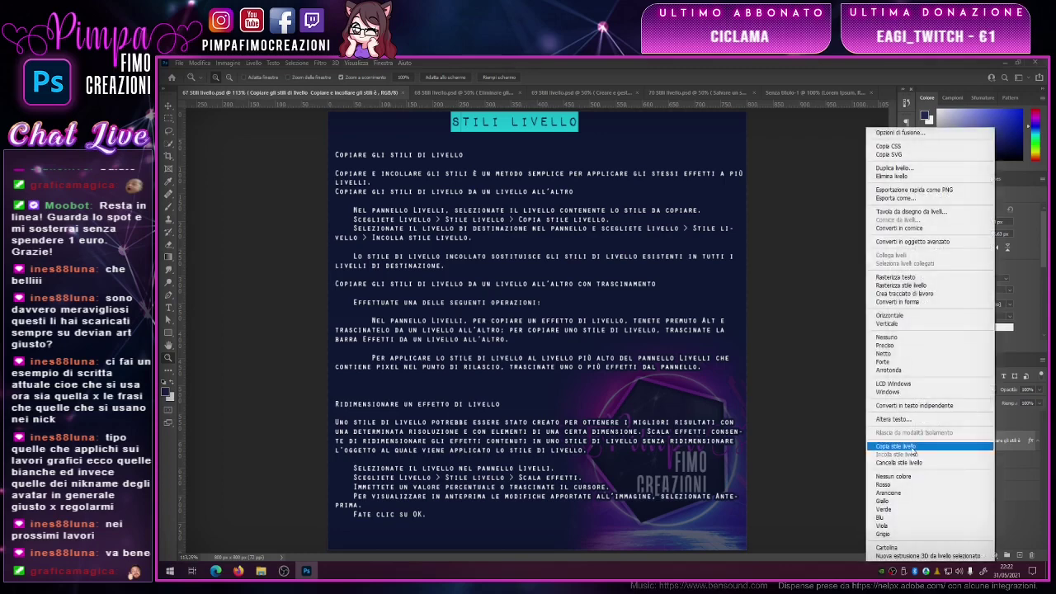
left_click(907, 447)
right_click(964, 427)
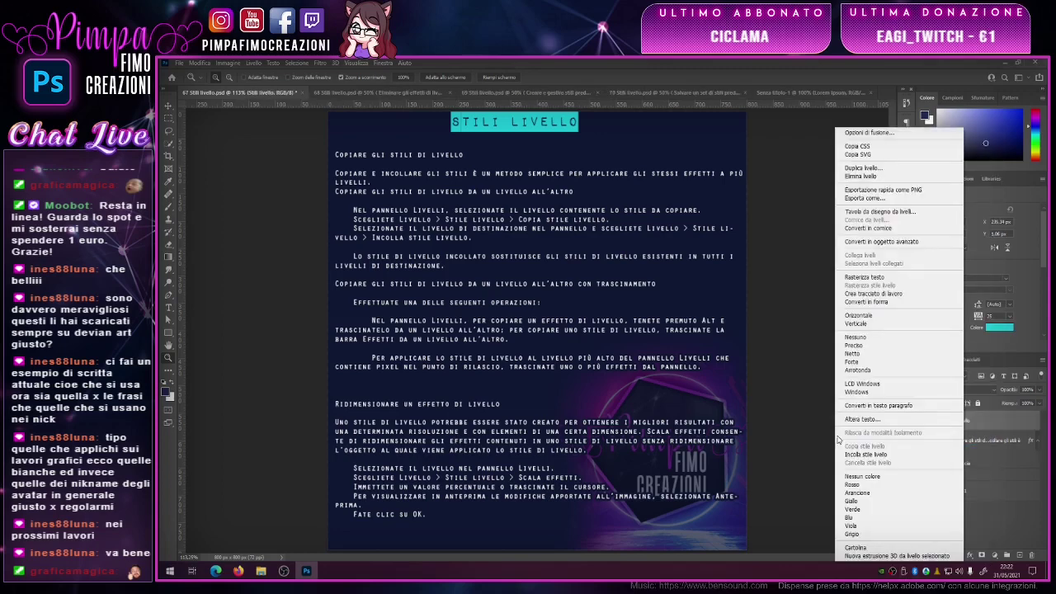
left_click(850, 455)
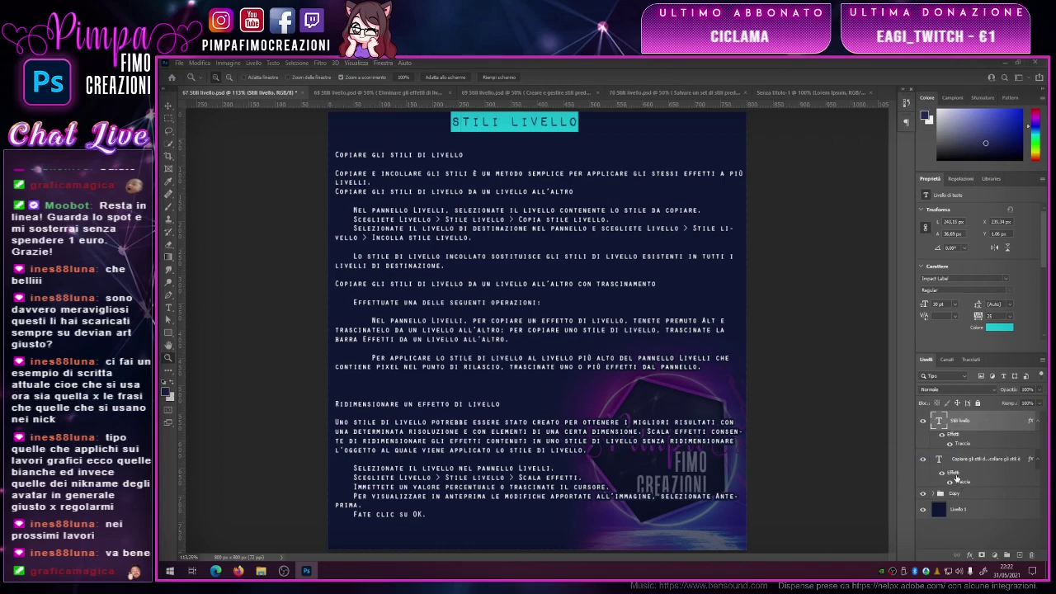
- Alt-drag the text layer's effects onto Livello 1, then select Senza titolo-1's Lorem Ipsum layer
key("alt")
left_click(956, 476)
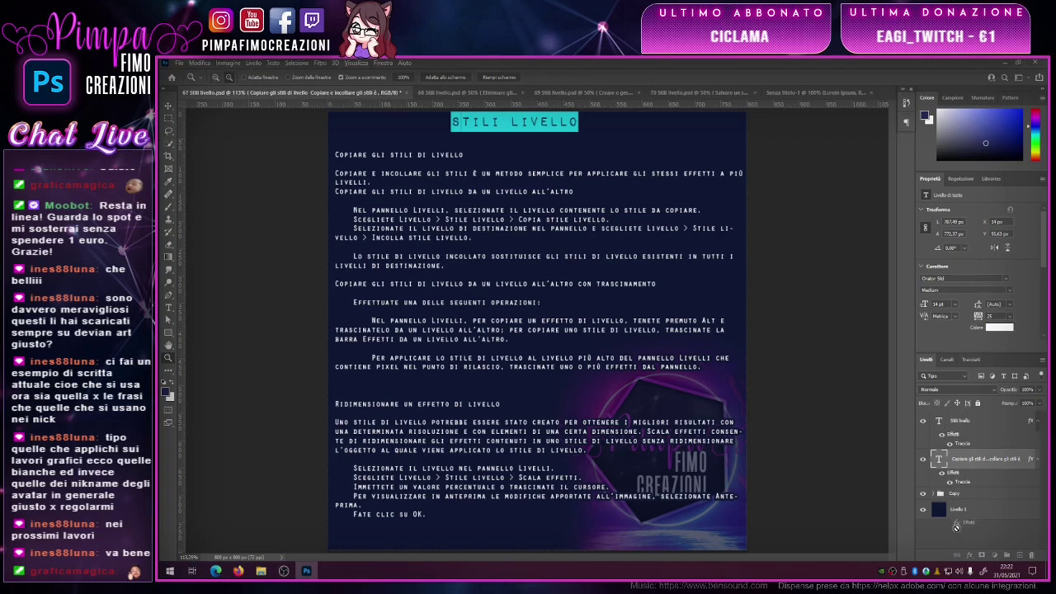
left_click_drag(956, 477, 957, 510)
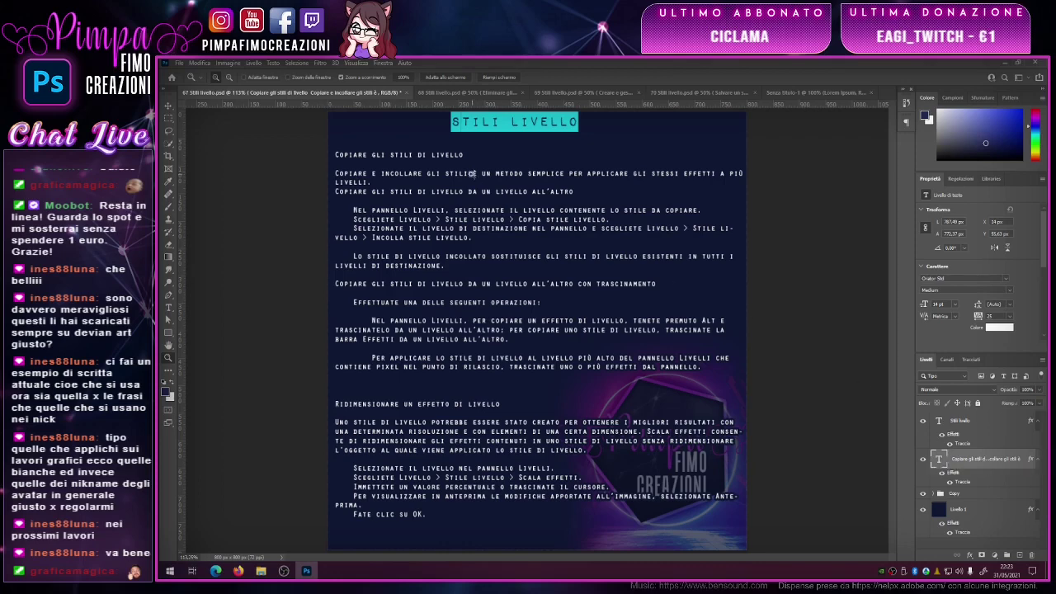
left_click(830, 92)
left_click(1028, 435)
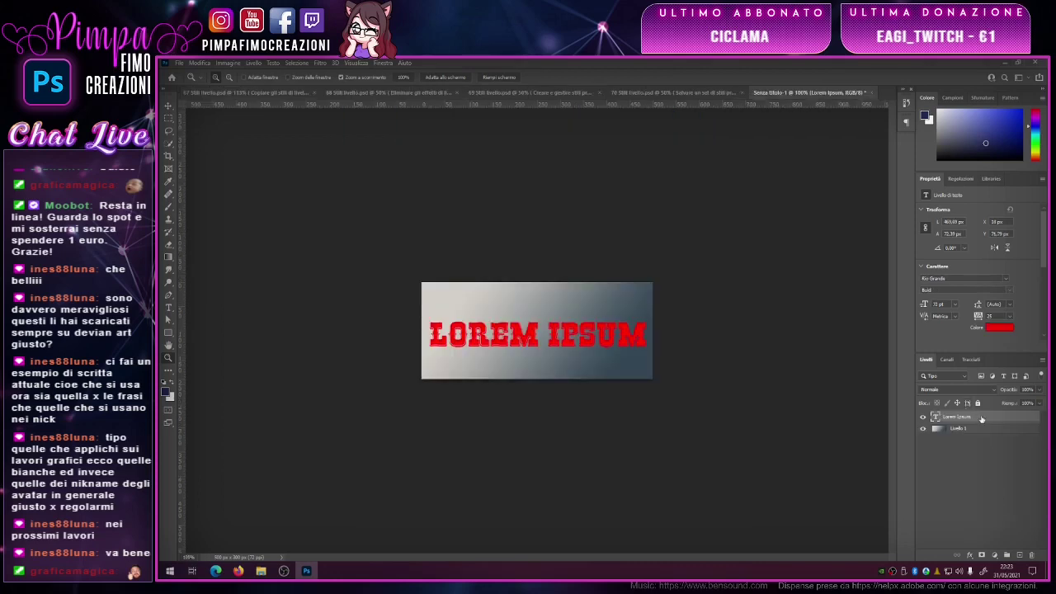
- Paste the copied Traccia stroke onto the Lorem Ipsum layer, then return to sheet 67
right_click(982, 420)
left_click(884, 456)
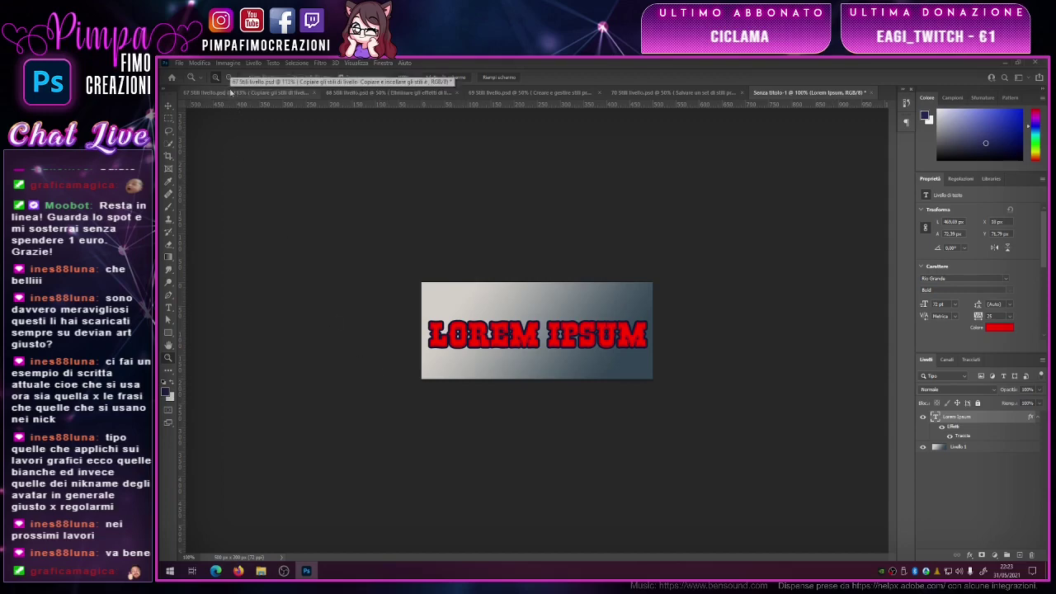
left_click(231, 93)
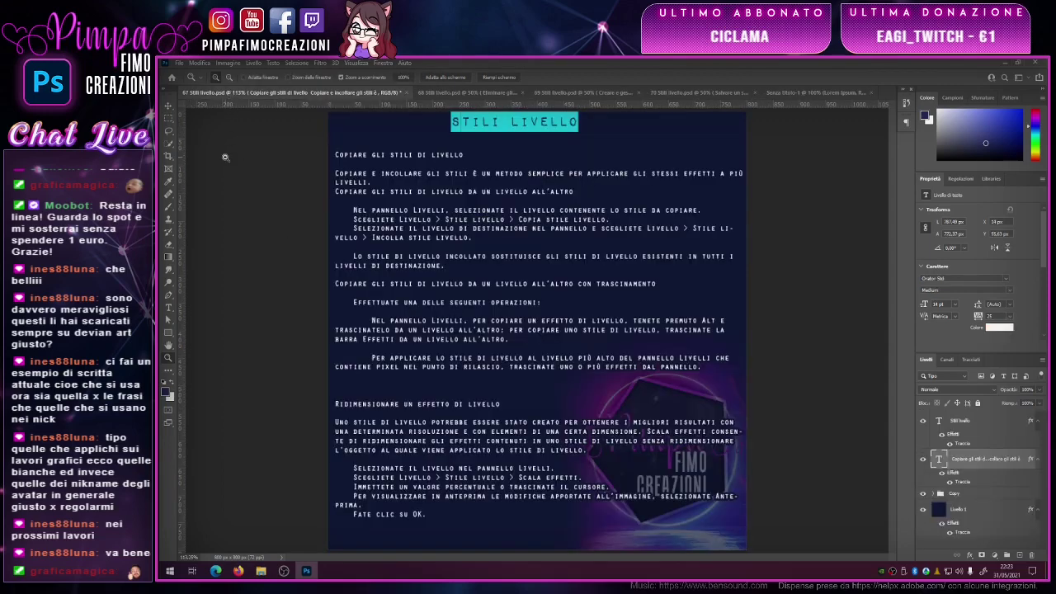
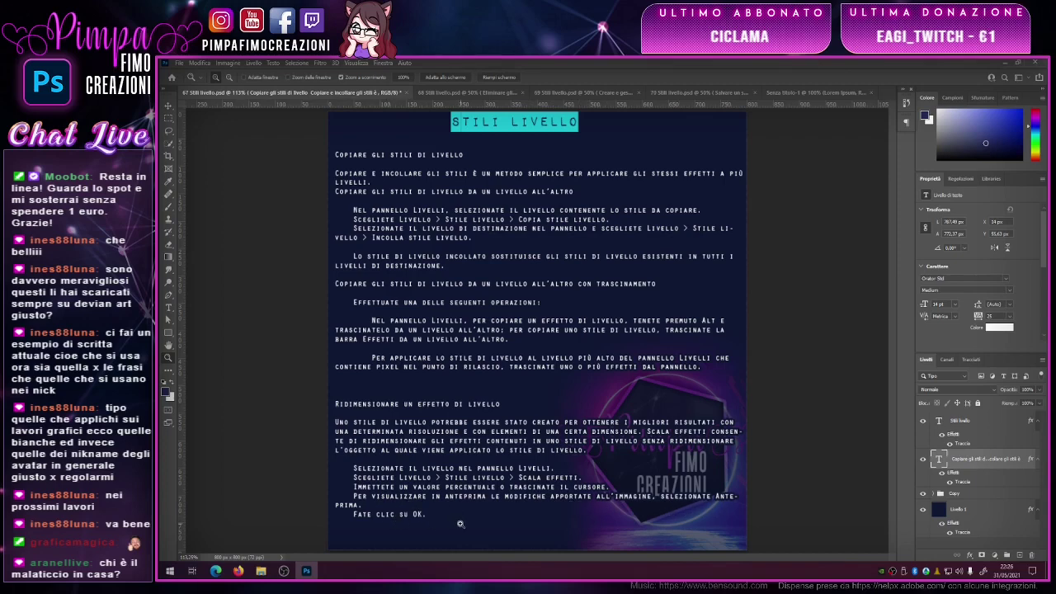
- Replace the STILI LIVELLO title's plain cyan look with the silver metallic preset style
left_click(995, 426)
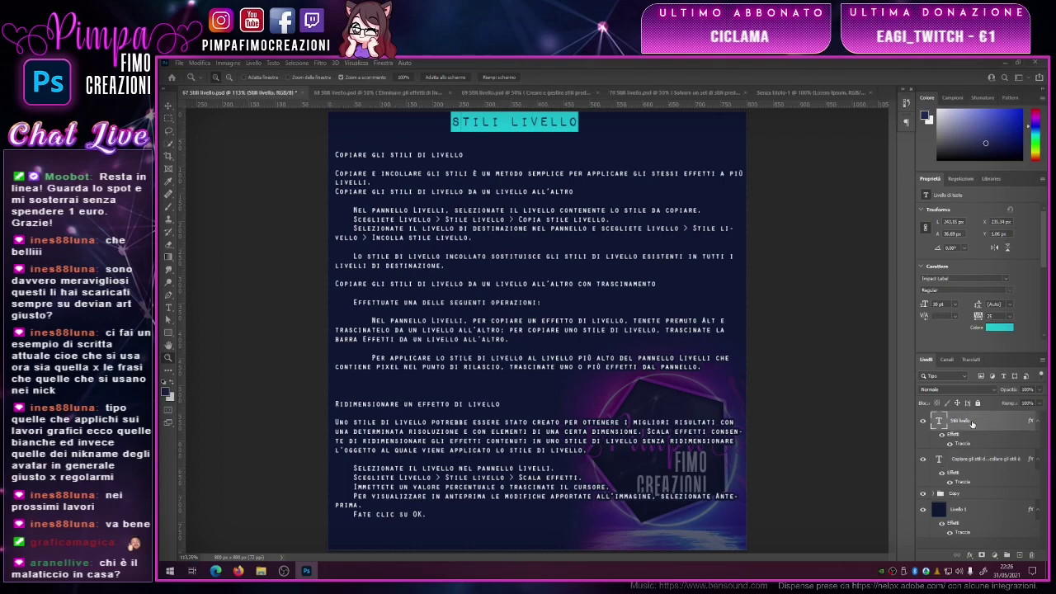
double_click(973, 424)
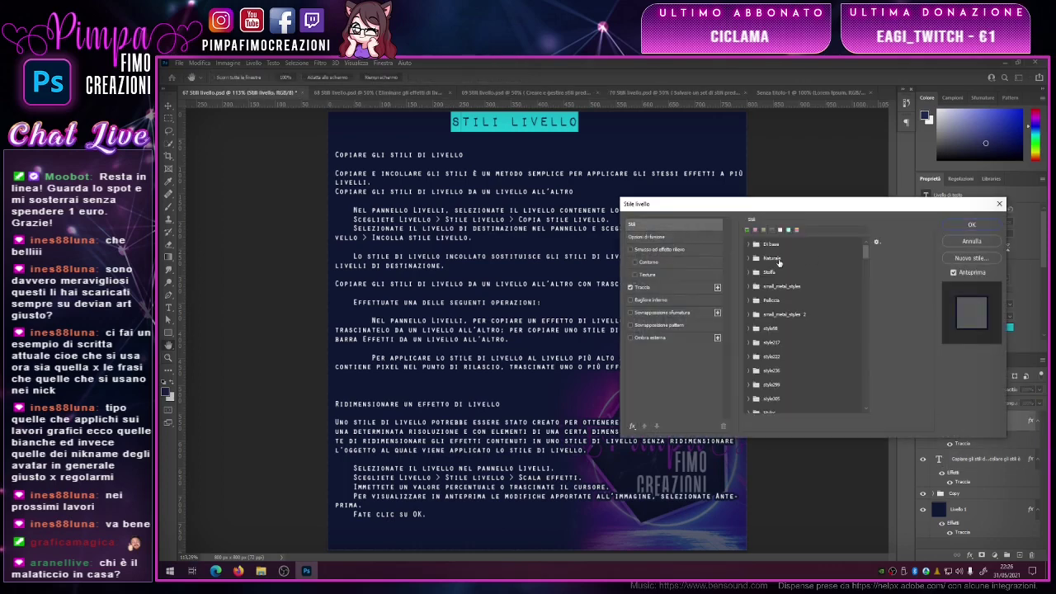
left_click_drag(866, 249, 866, 397)
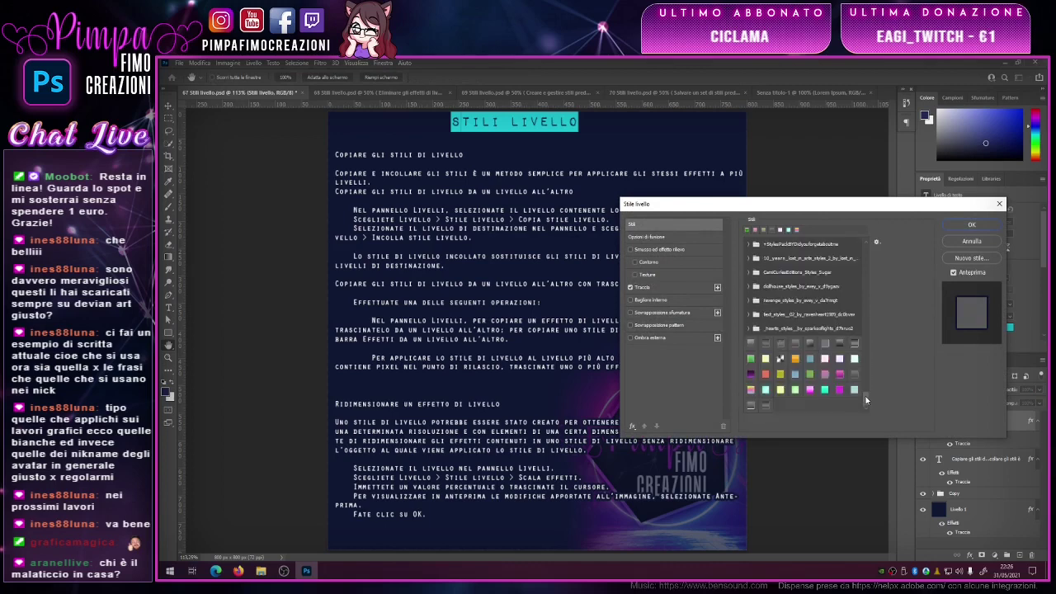
left_click(811, 347)
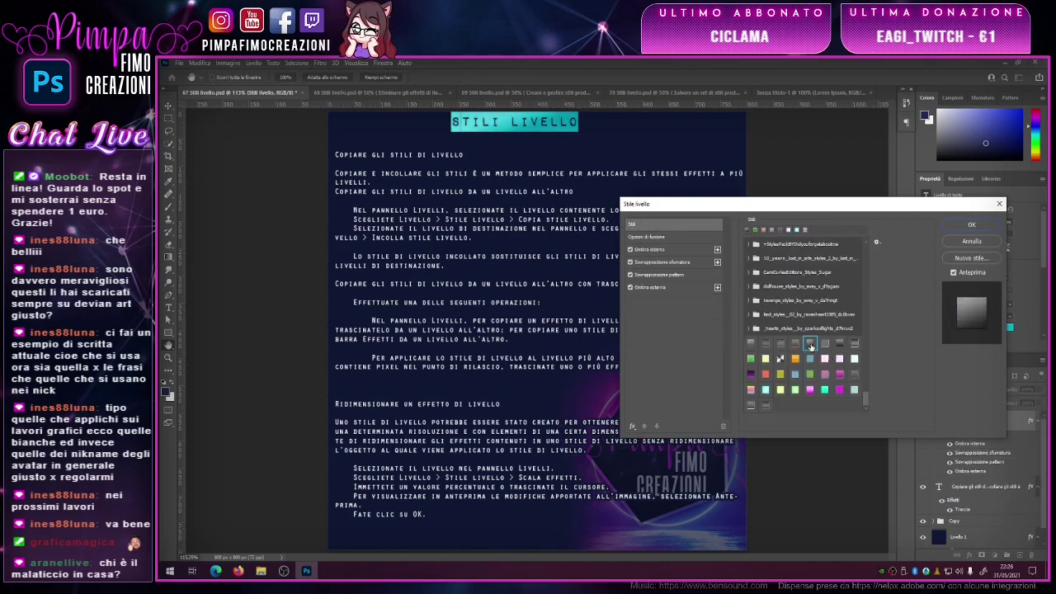
left_click(766, 358)
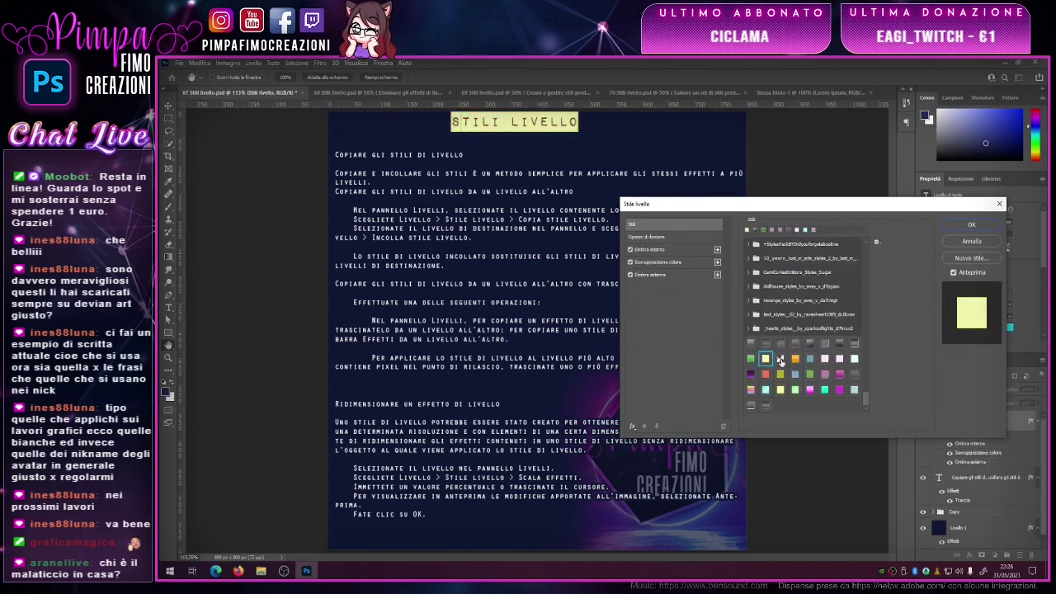
left_click(973, 224)
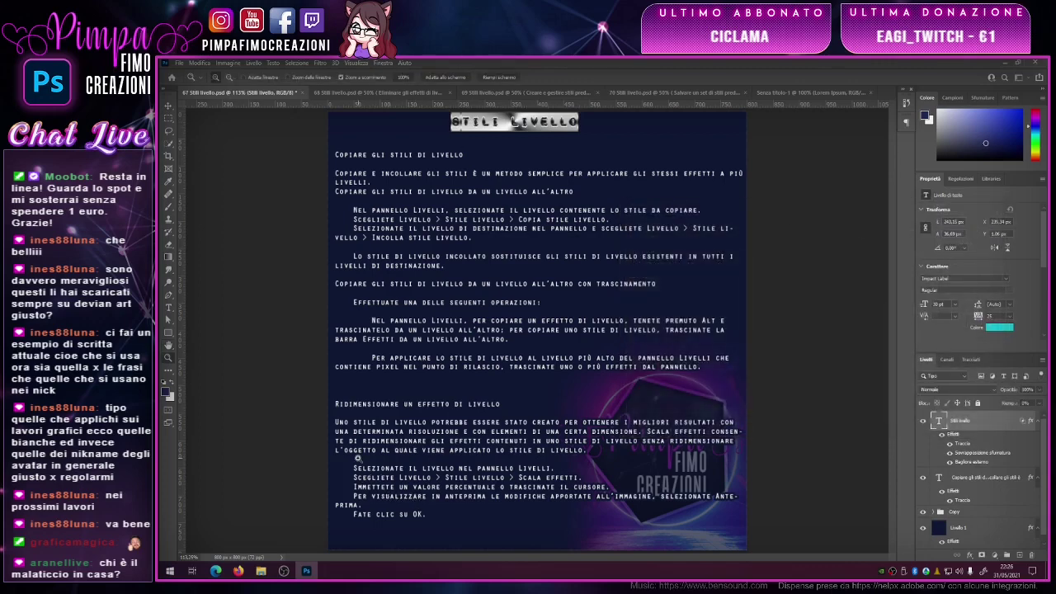
left_click(253, 64)
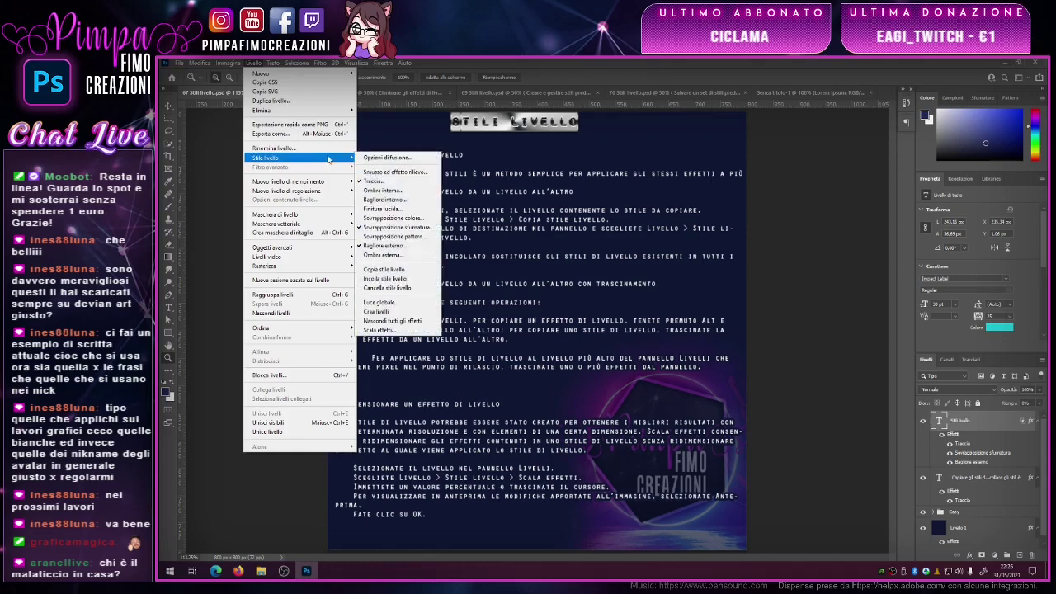
mouse_move(265, 158)
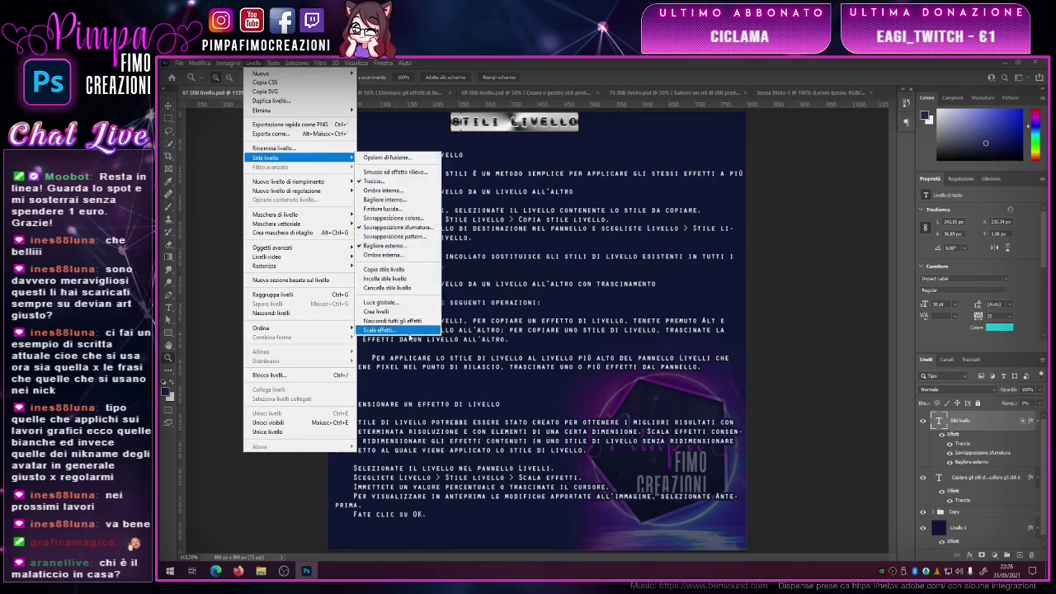
left_click(425, 330)
left_click(588, 214)
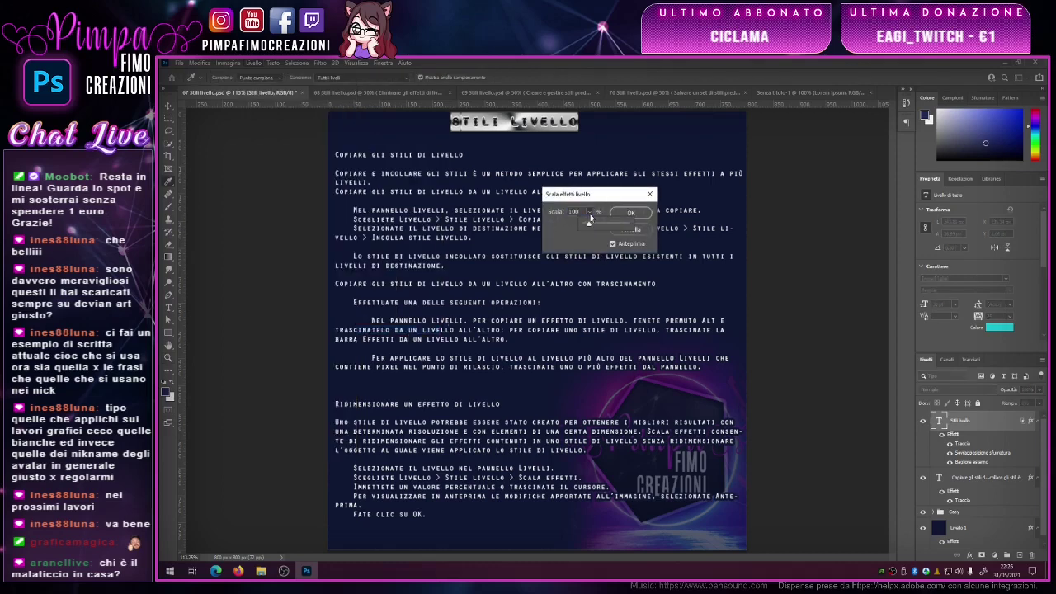
mouse_move(588, 226)
left_mouse_down()
mouse_move(578, 231)
mouse_move(591, 229)
left_mouse_up()
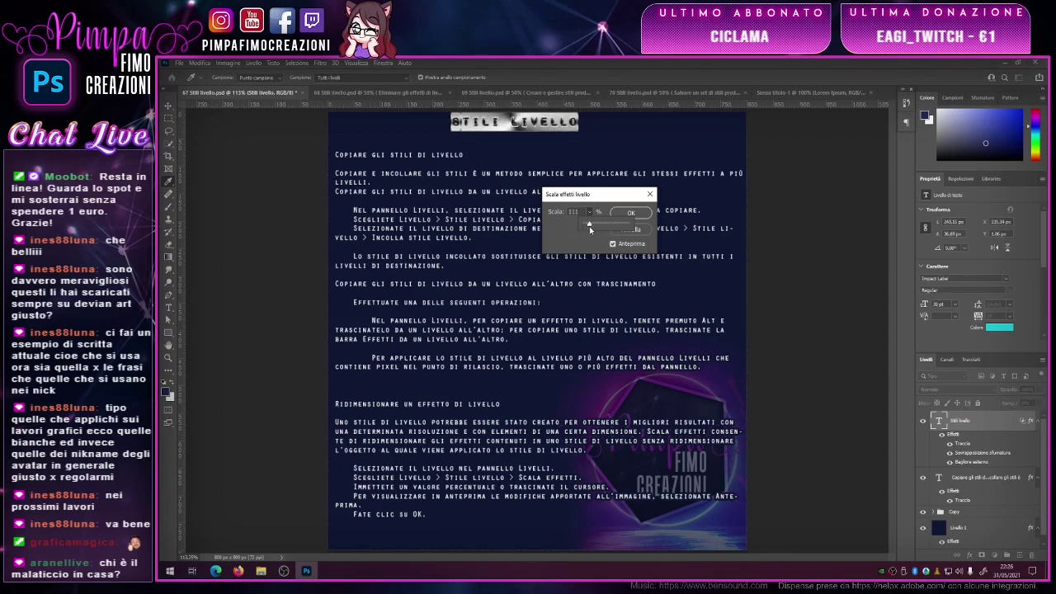
left_click(574, 212)
left_click(589, 213)
left_click_drag(595, 228, 616, 229)
mouse_move(627, 226)
left_mouse_down()
mouse_move(575, 228)
mouse_move(587, 227)
left_mouse_up()
left_click(651, 196)
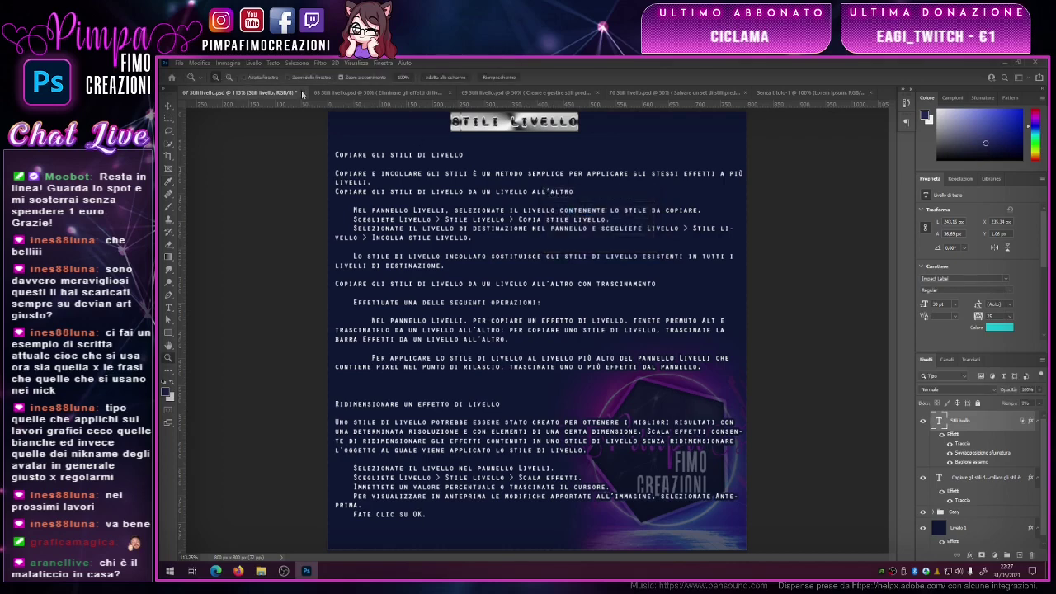
- Close the edited document without saving and switch to the 68 Stili livello page
left_click(302, 92)
left_click(615, 248)
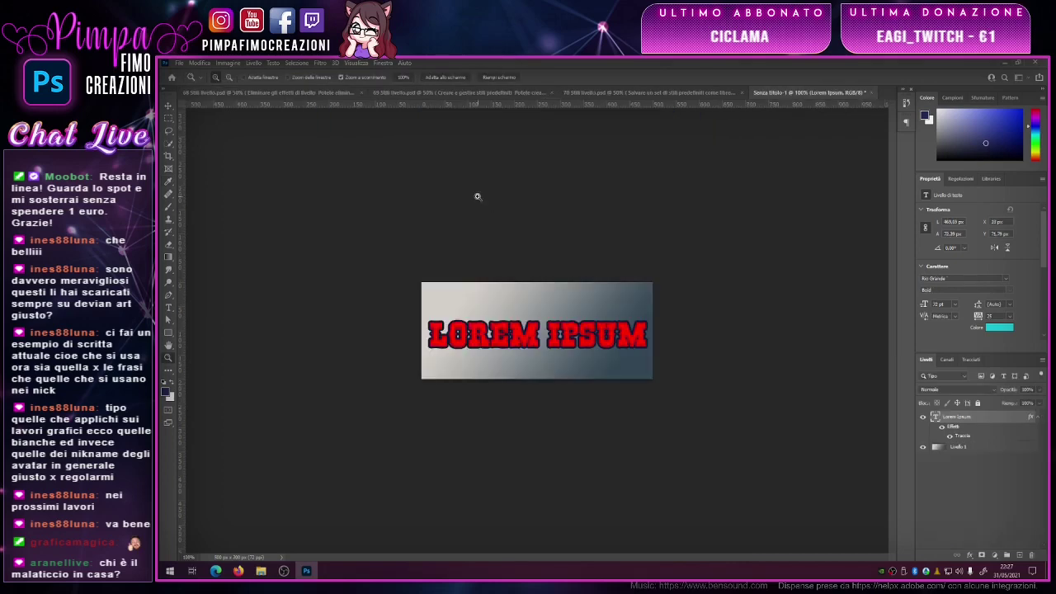
left_click(227, 92)
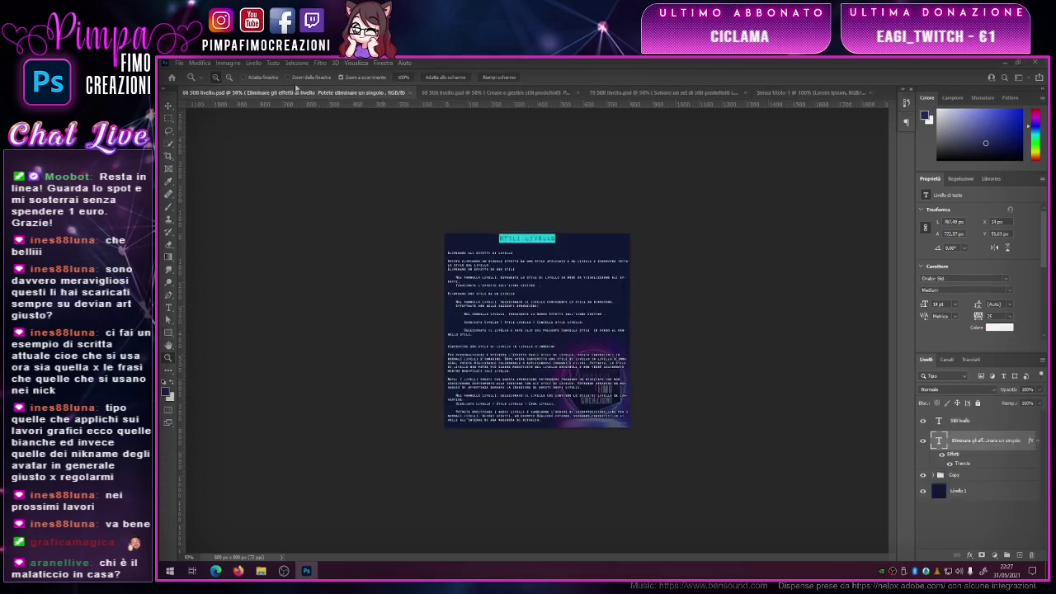
- Fit the page to the window and paste the copied stroke style onto the title
left_click(460, 78)
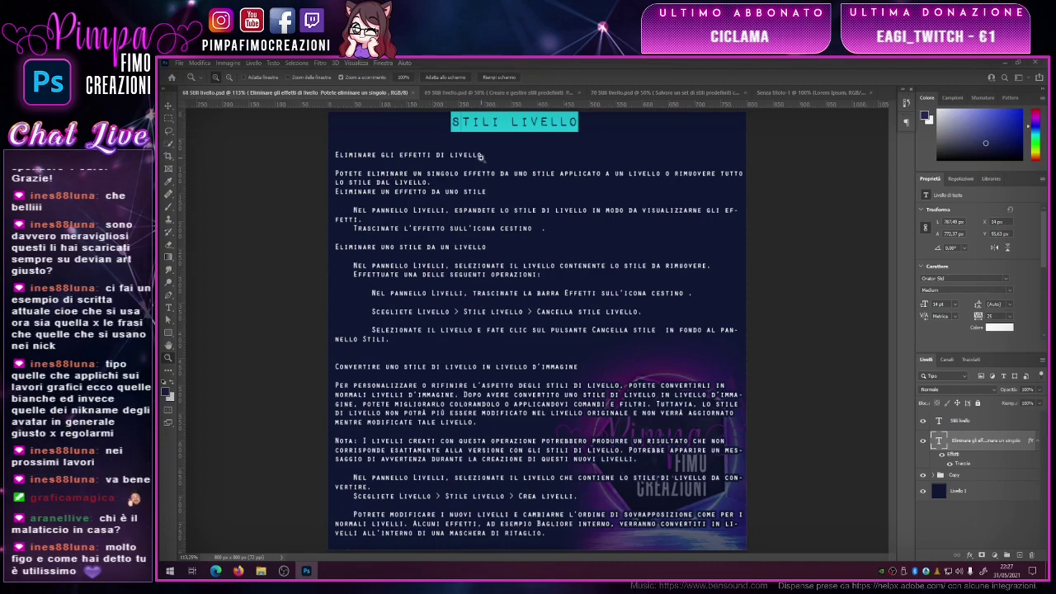
right_click(1001, 438)
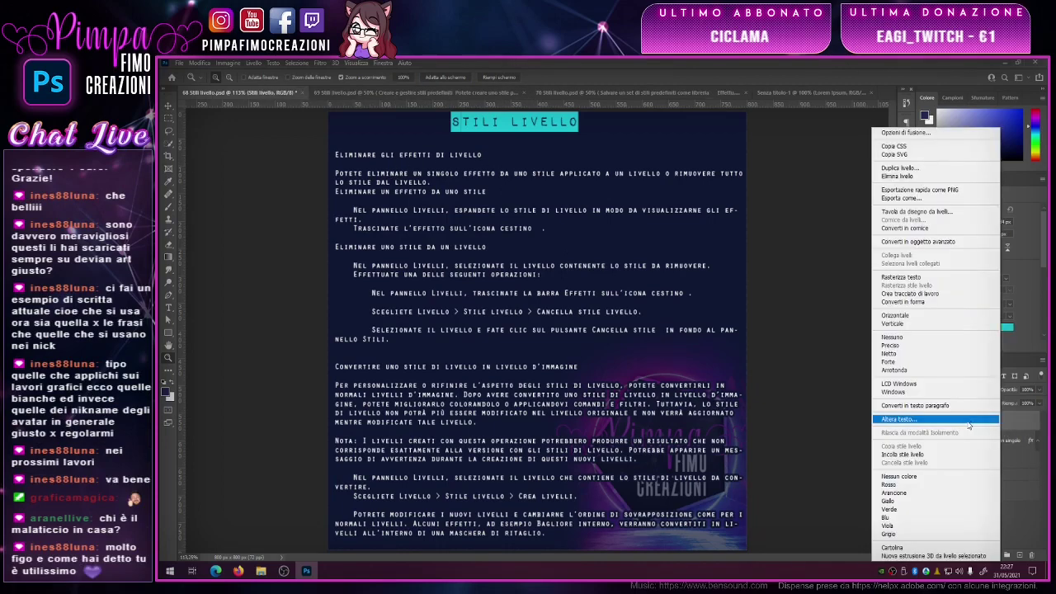
left_click(903, 454)
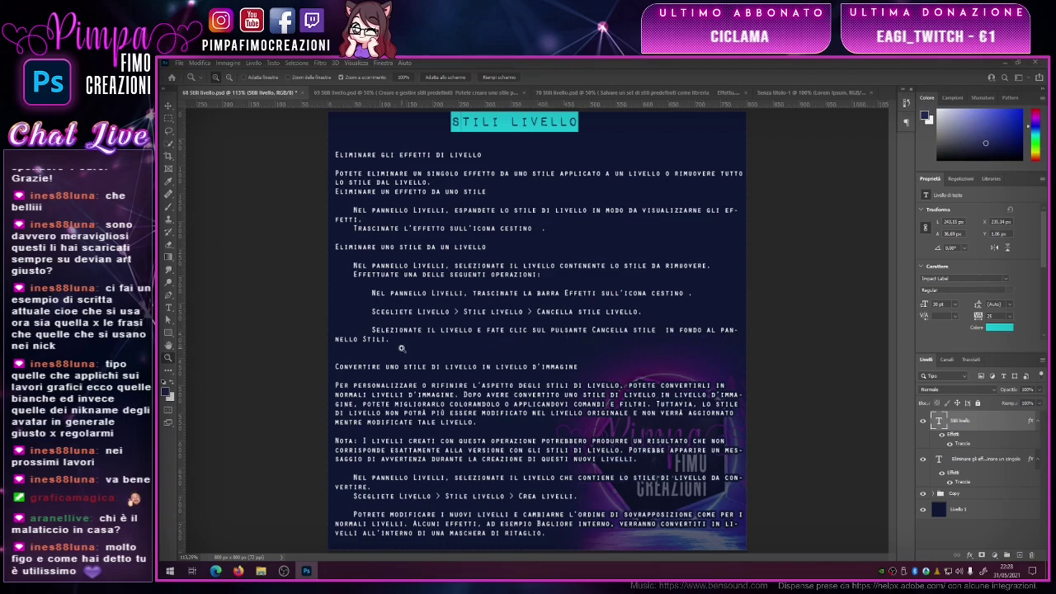
- Try yellow presets on the STILI LIVELLO title, settling on a dark patterned style
double_click(976, 427)
left_click(688, 225)
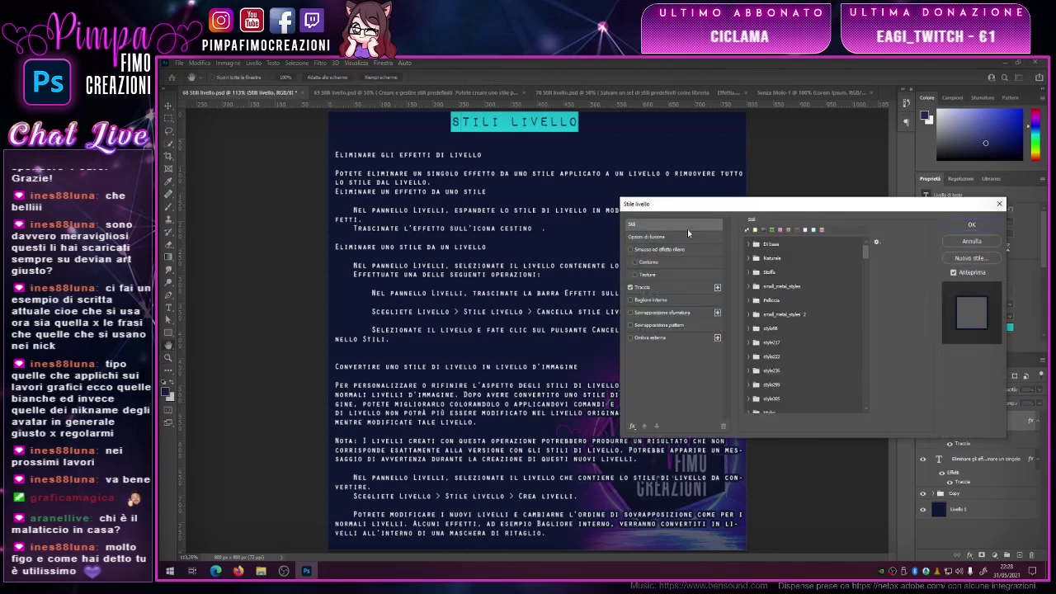
left_click(763, 231)
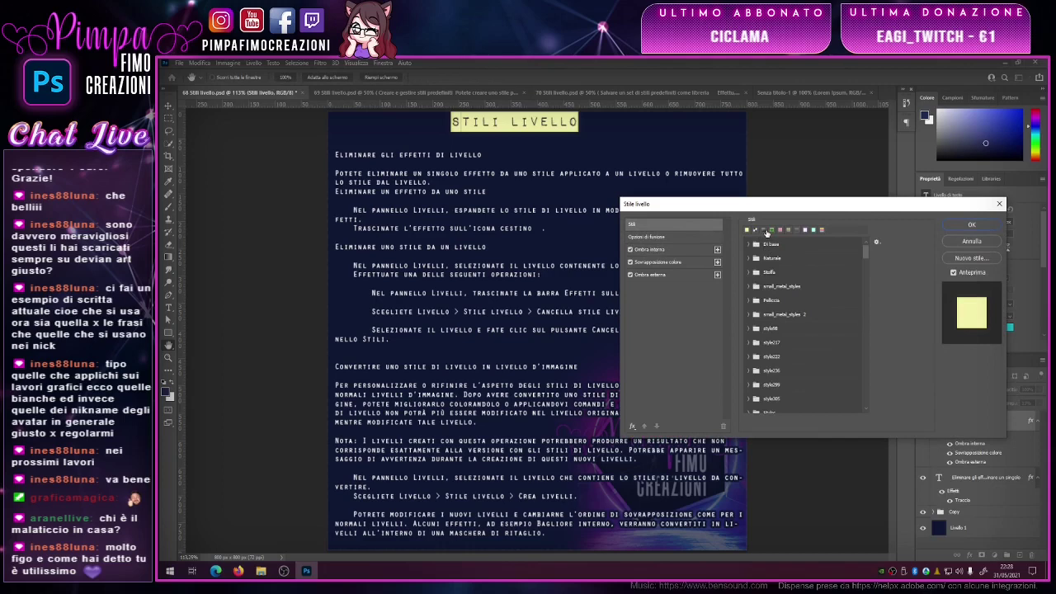
left_click(768, 232)
left_click(994, 223)
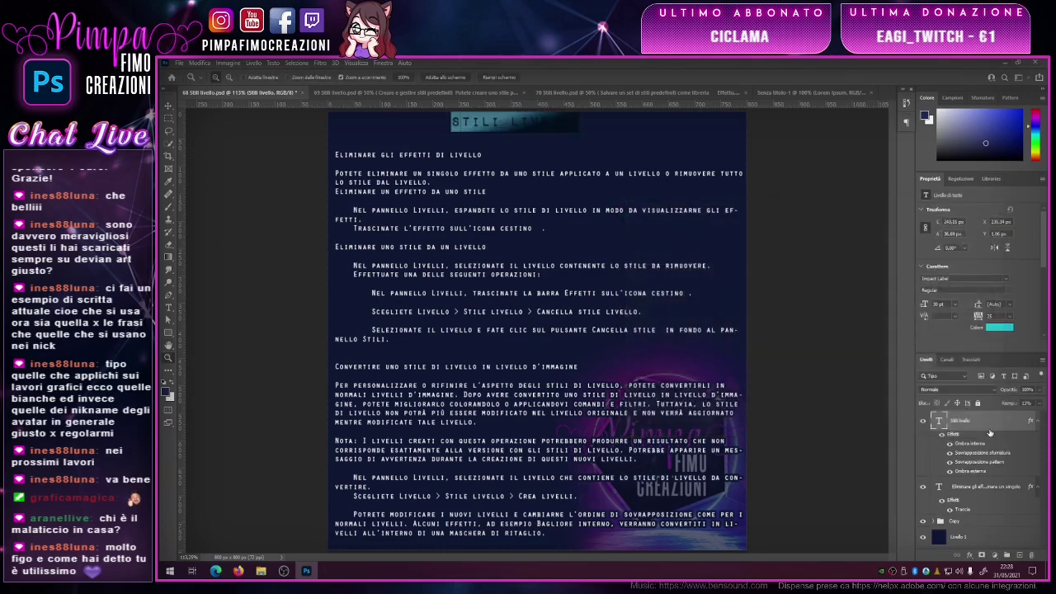
- Turn off the title's Ombra esterna effect, then clear its whole layer style
right_click(974, 476)
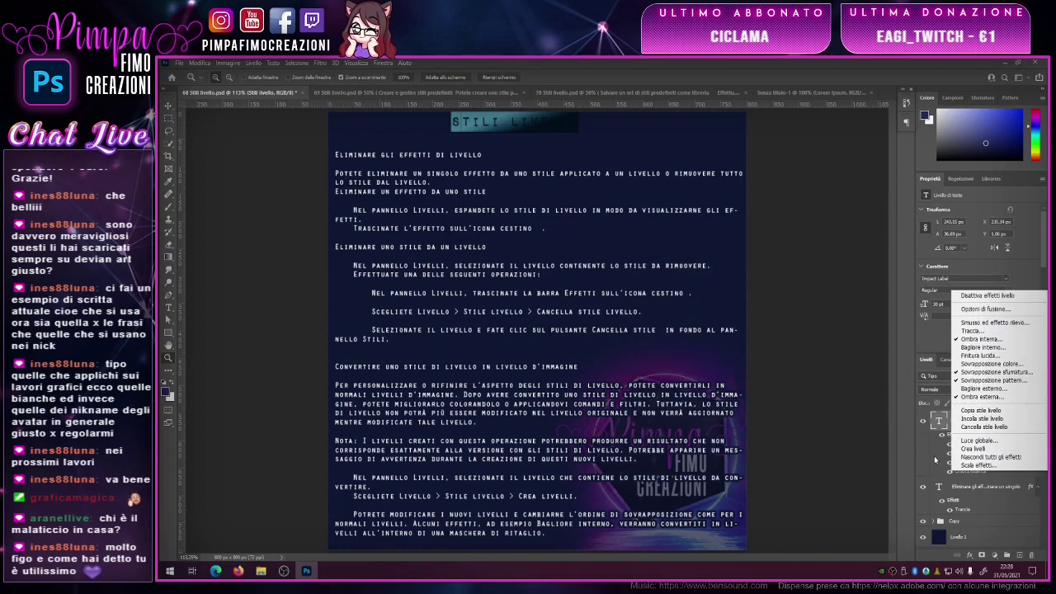
left_click(940, 463)
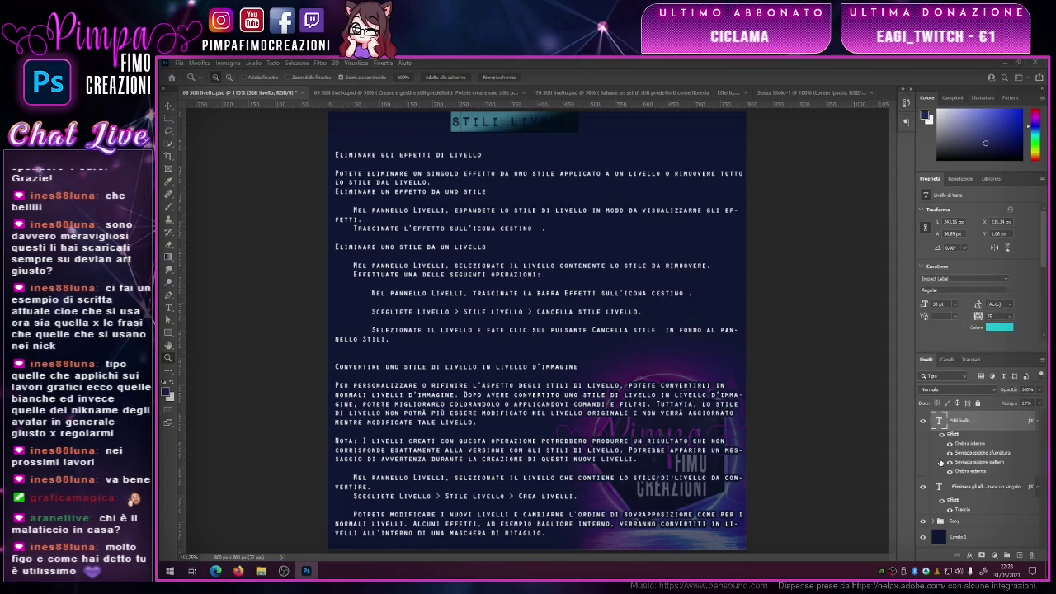
double_click(992, 472)
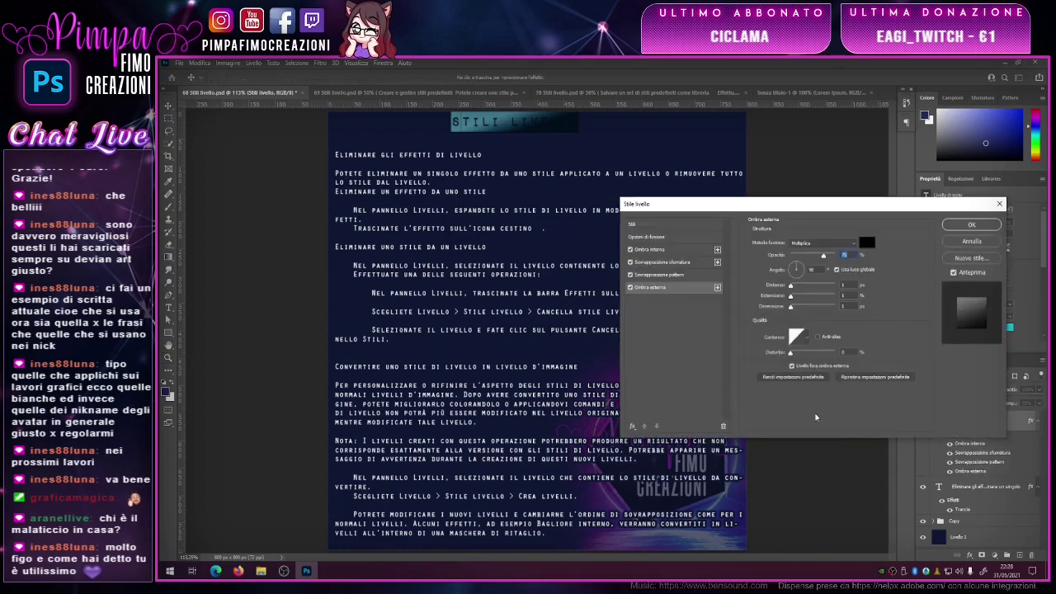
left_click(630, 287)
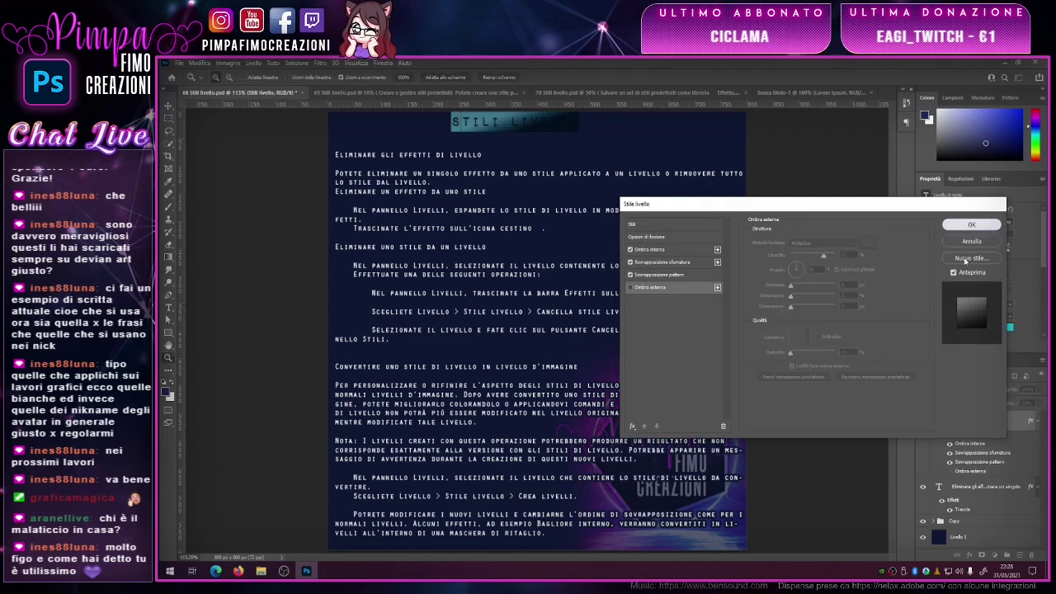
left_click(972, 224)
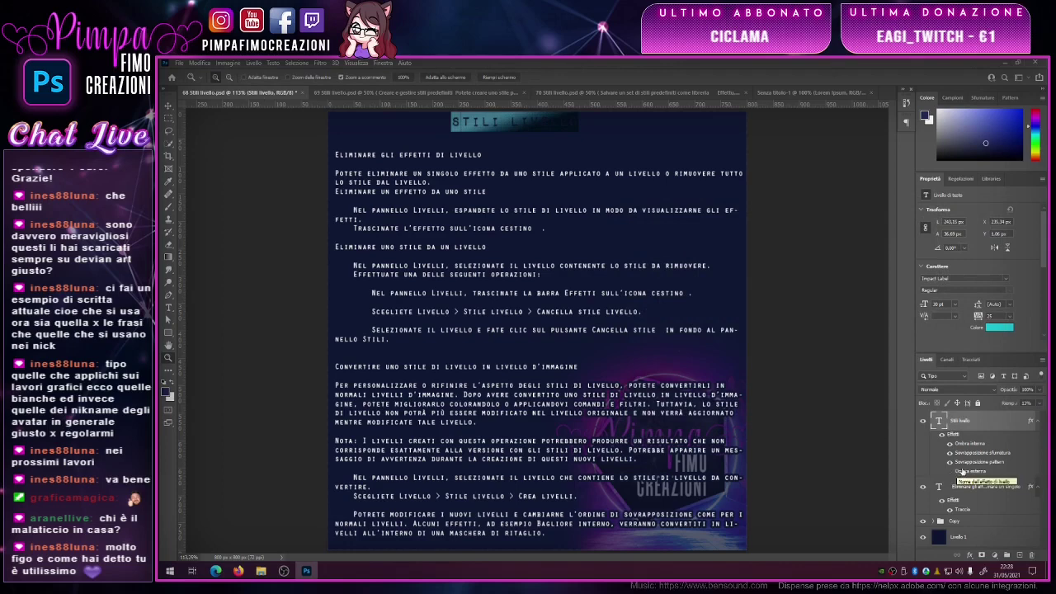
right_click(957, 474)
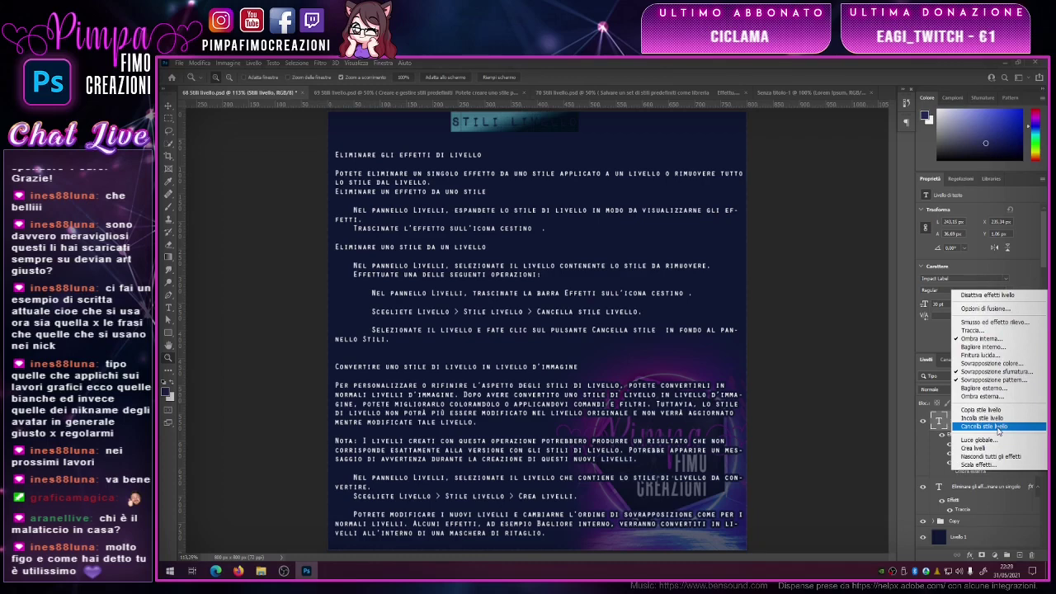
left_click(1000, 426)
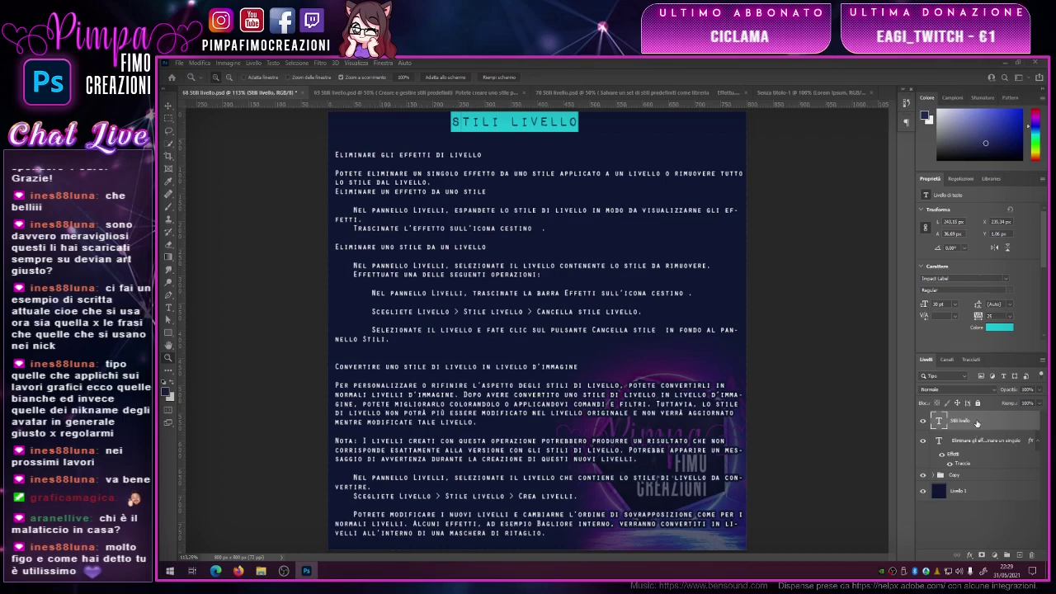
- Undo the style clear, delete all the title's effects, and set its fill to 100%
key("ctrl+z")
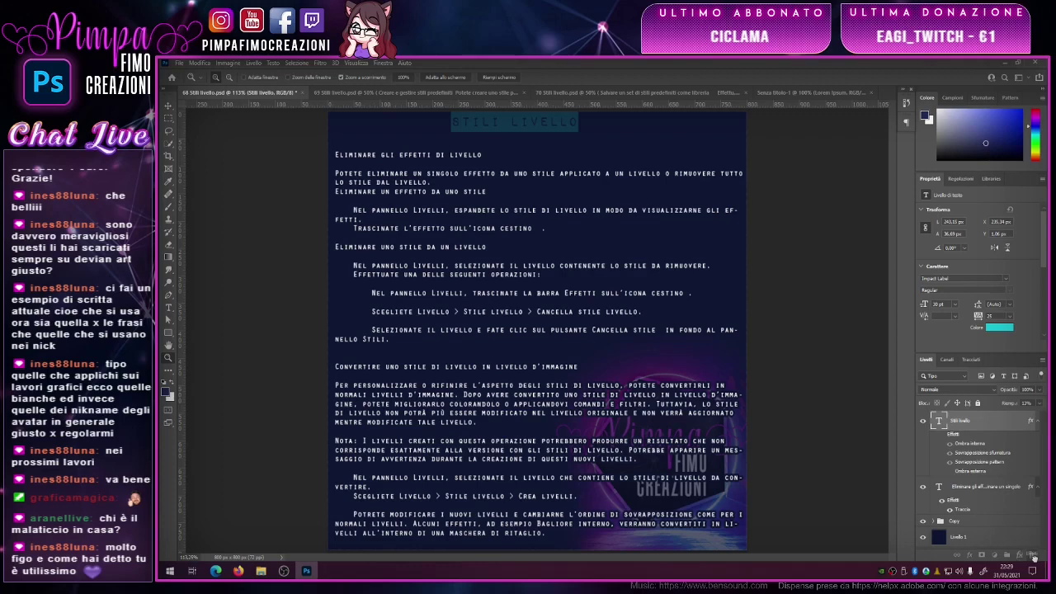
left_click_drag(1034, 558, 1035, 555)
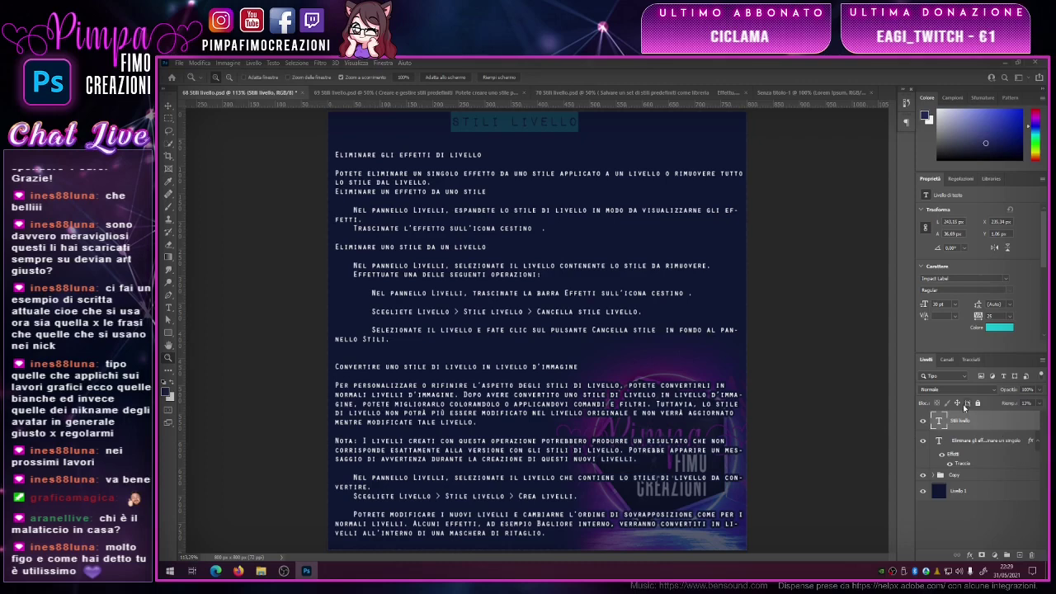
left_click(1039, 404)
type("100")
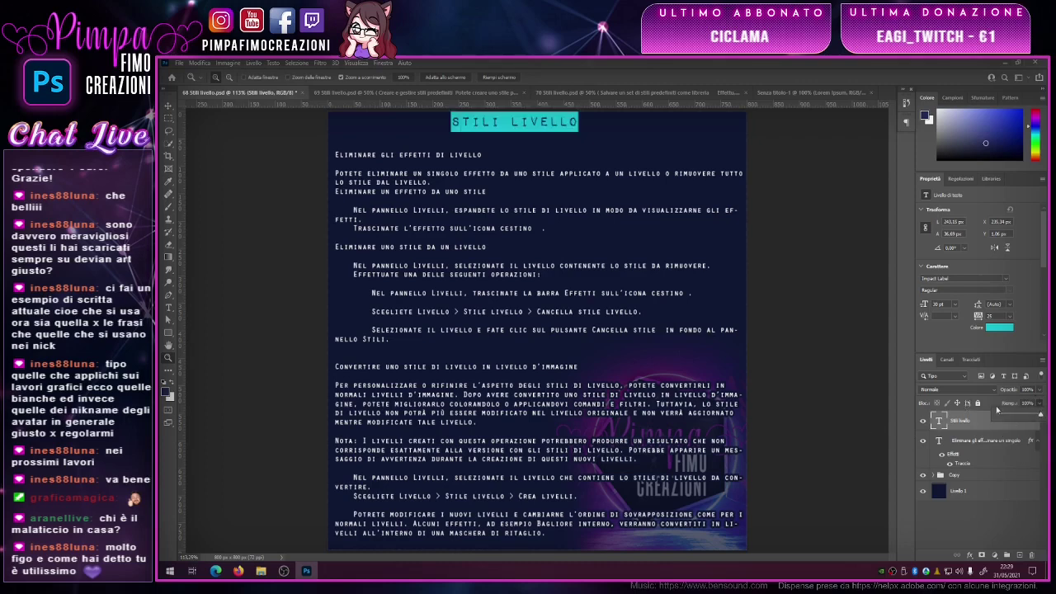
left_click(979, 426)
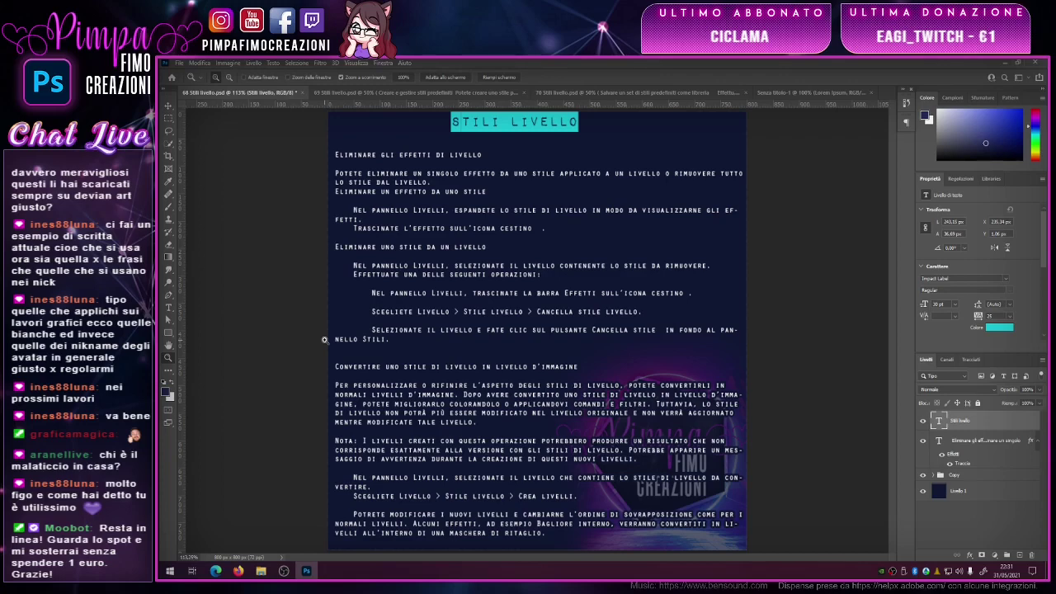
- Close the earlier document and show the 69 Stili livello page fitted to the window
left_click(300, 92)
left_click(565, 248)
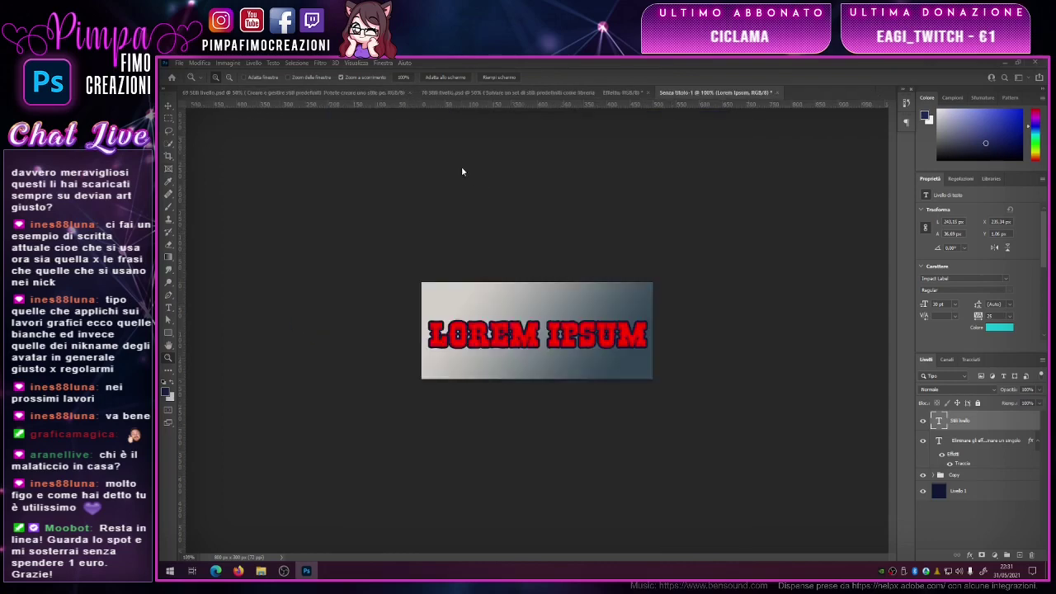
left_click(333, 93)
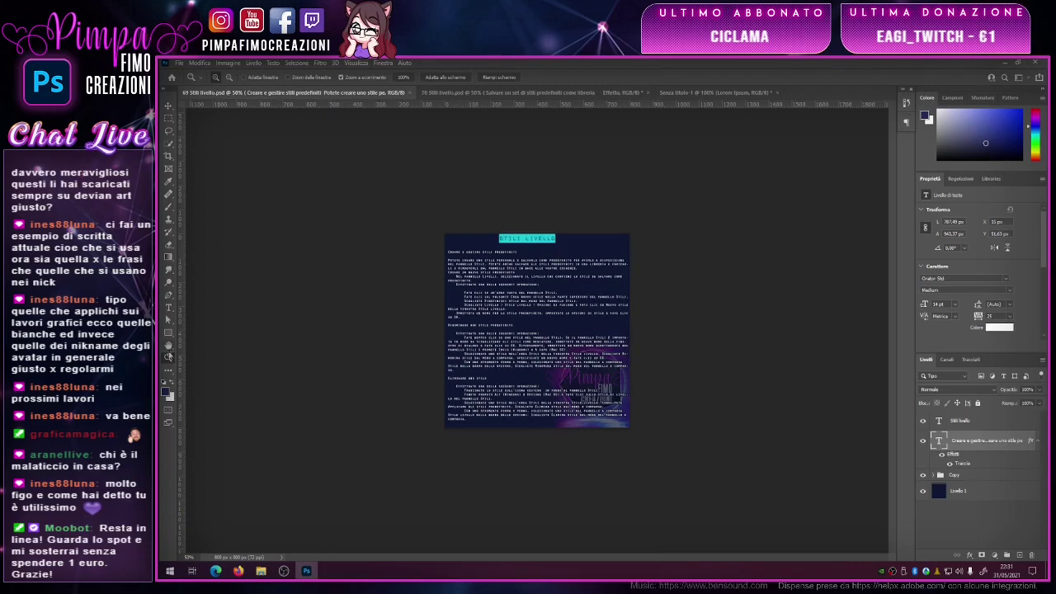
left_click(438, 77)
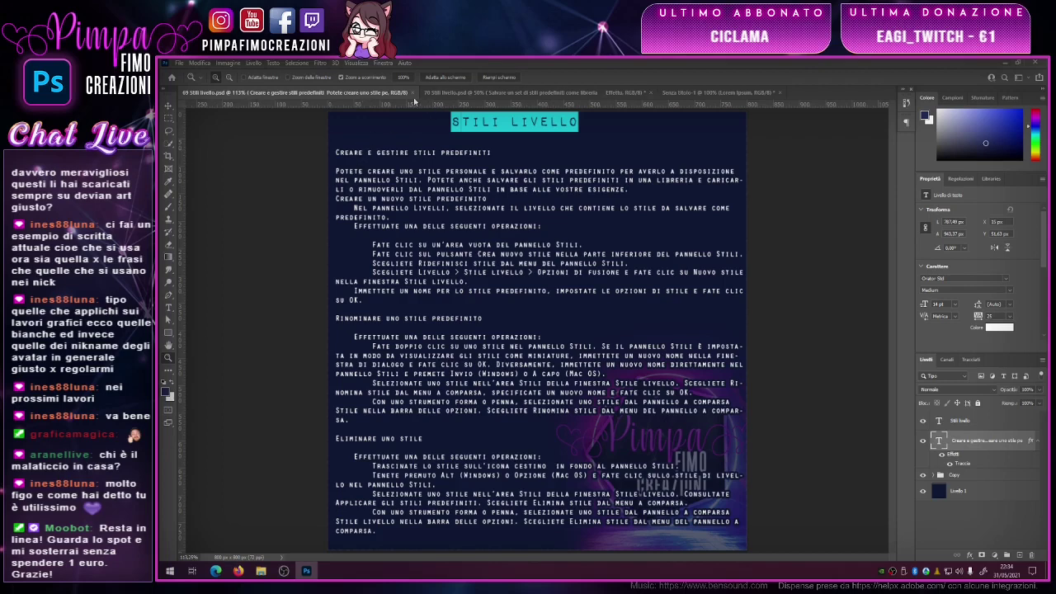
- Close 69 Stili livello and show the 70 Stili livello page fitted to the window
left_click(407, 92)
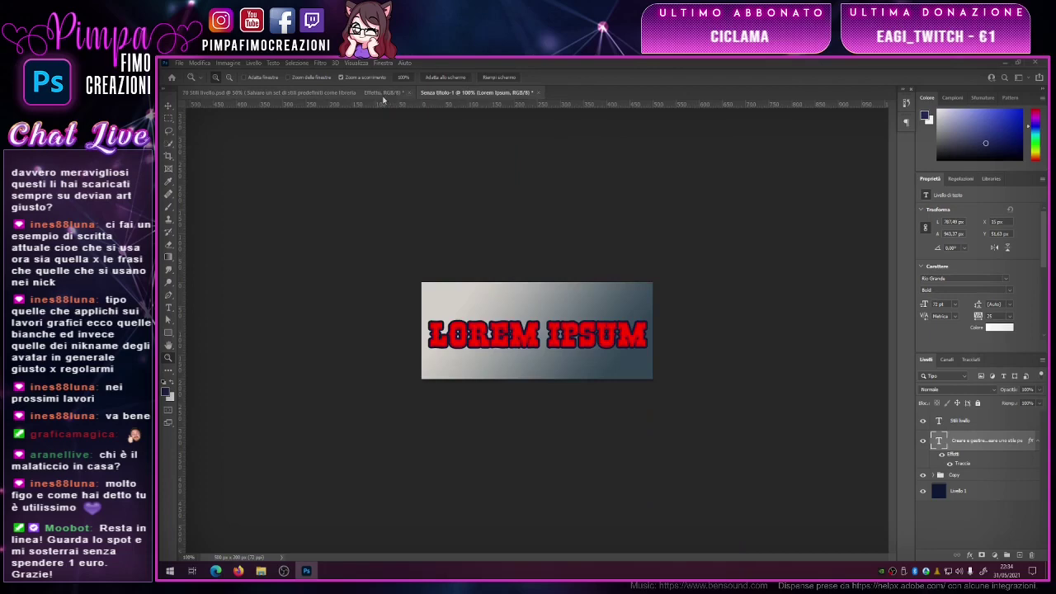
left_click(336, 91)
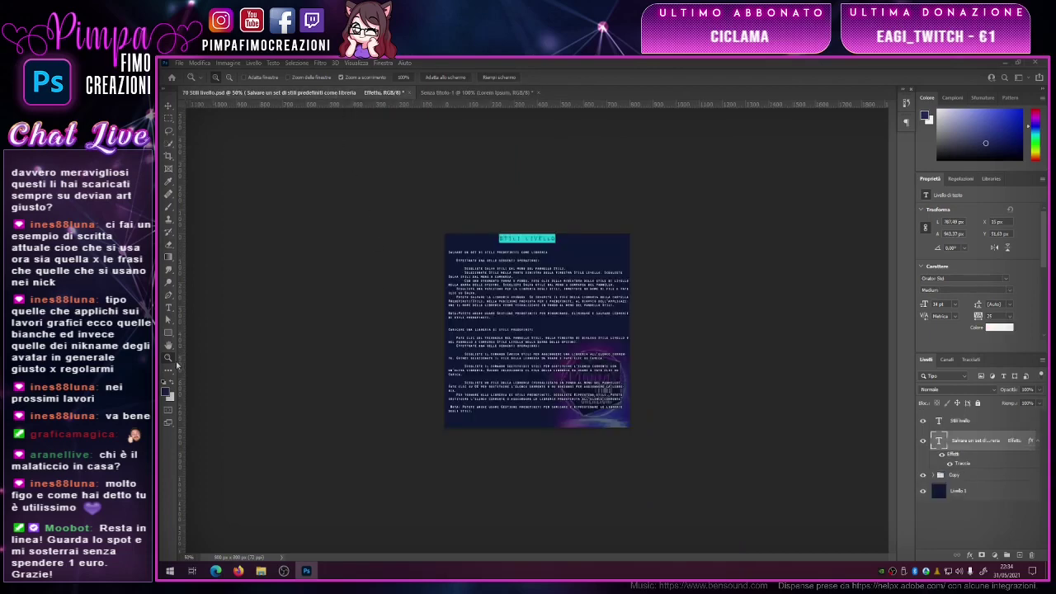
left_click(440, 77)
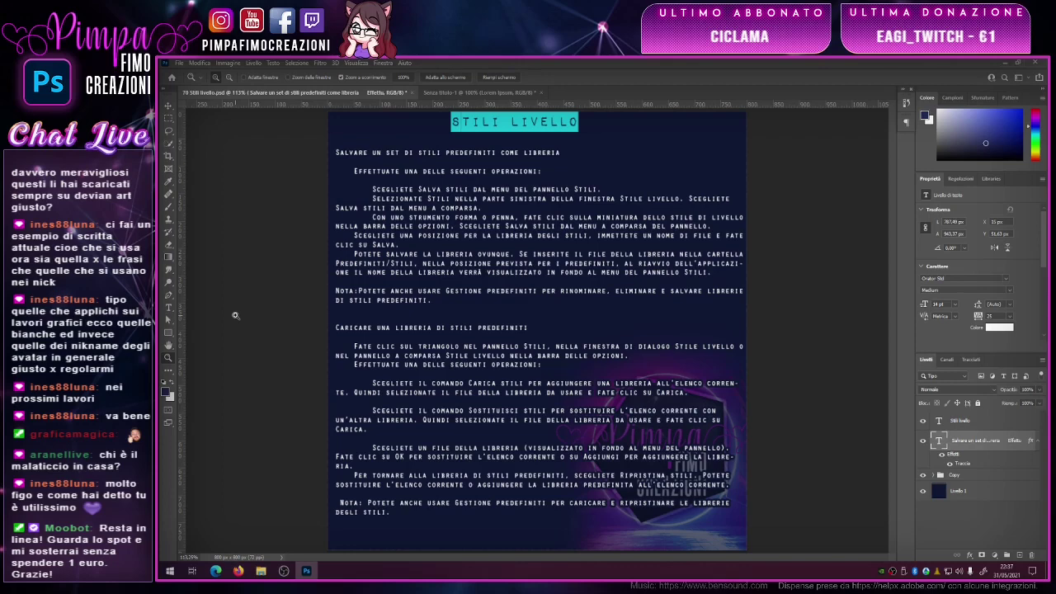
- Close the instructions and Lorem Ipsum documents without saving
left_click(409, 93)
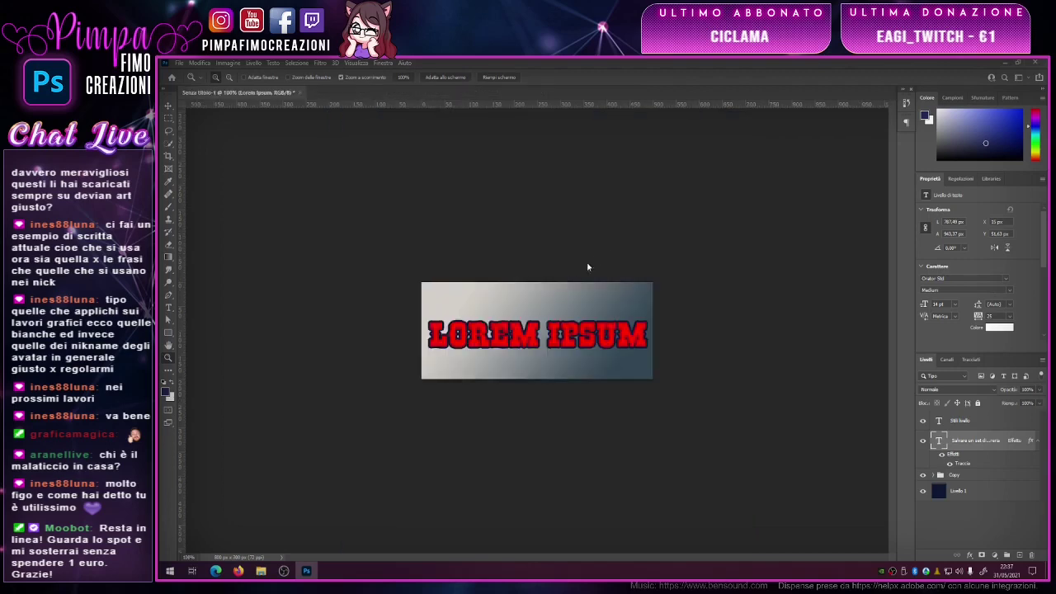
left_click(612, 248)
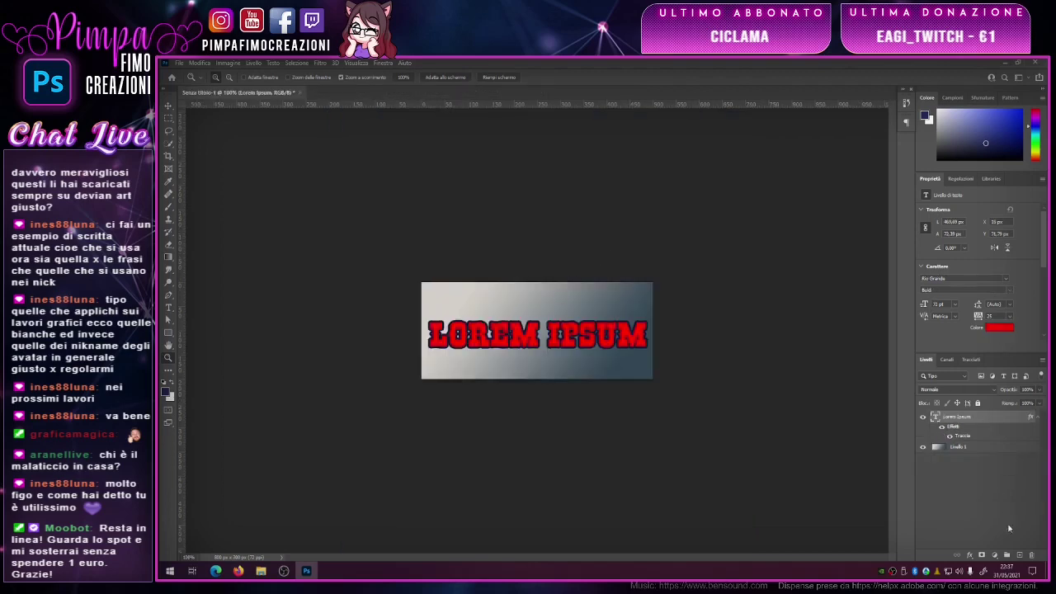
left_click(300, 92)
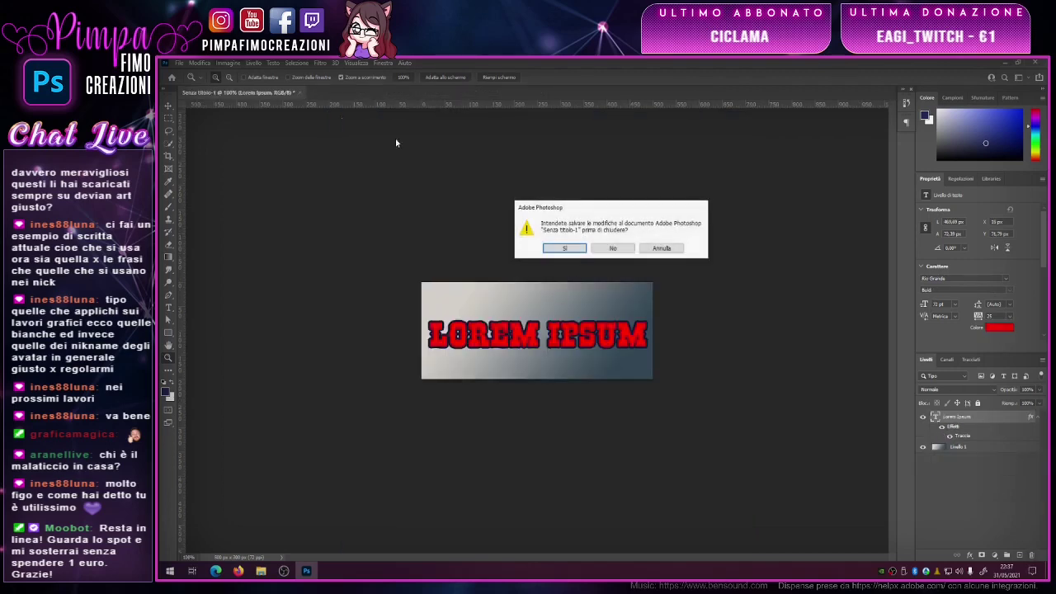
left_click(612, 248)
- Create a new transparent 500 × 200 px document
left_click(179, 63)
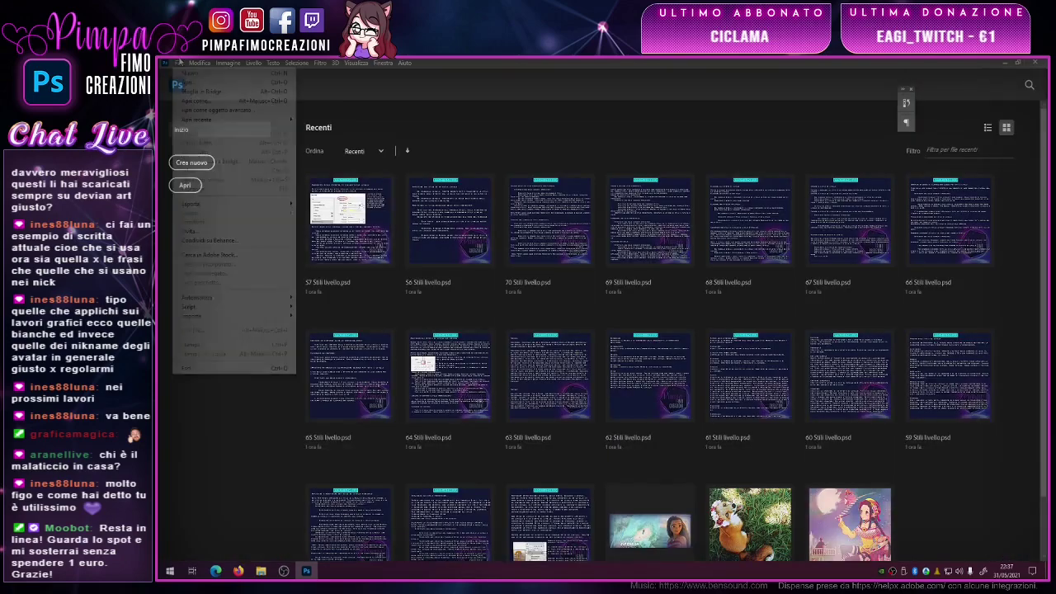
left_click(189, 73)
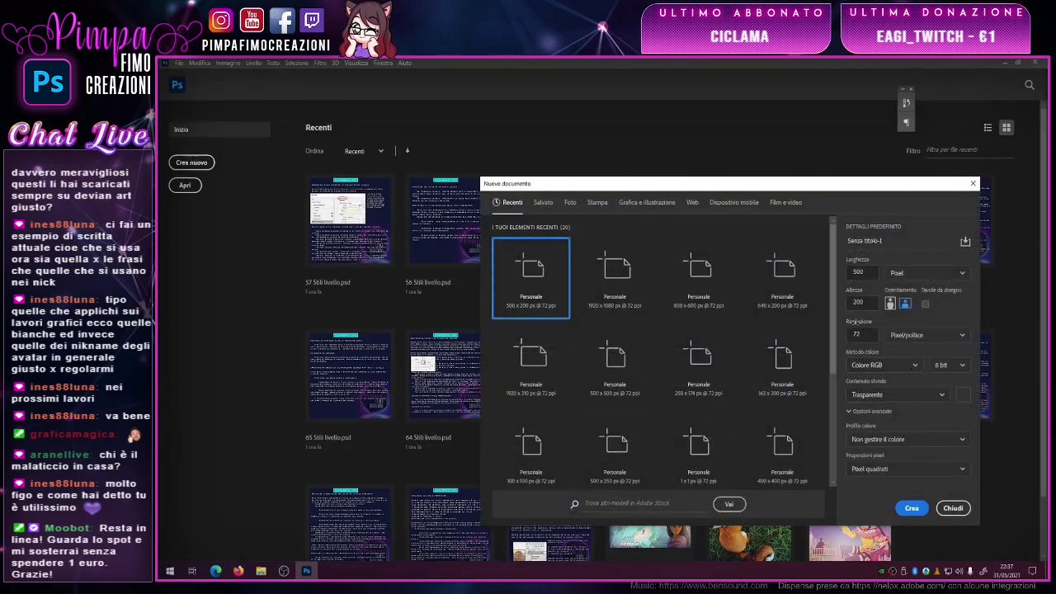
left_click(912, 508)
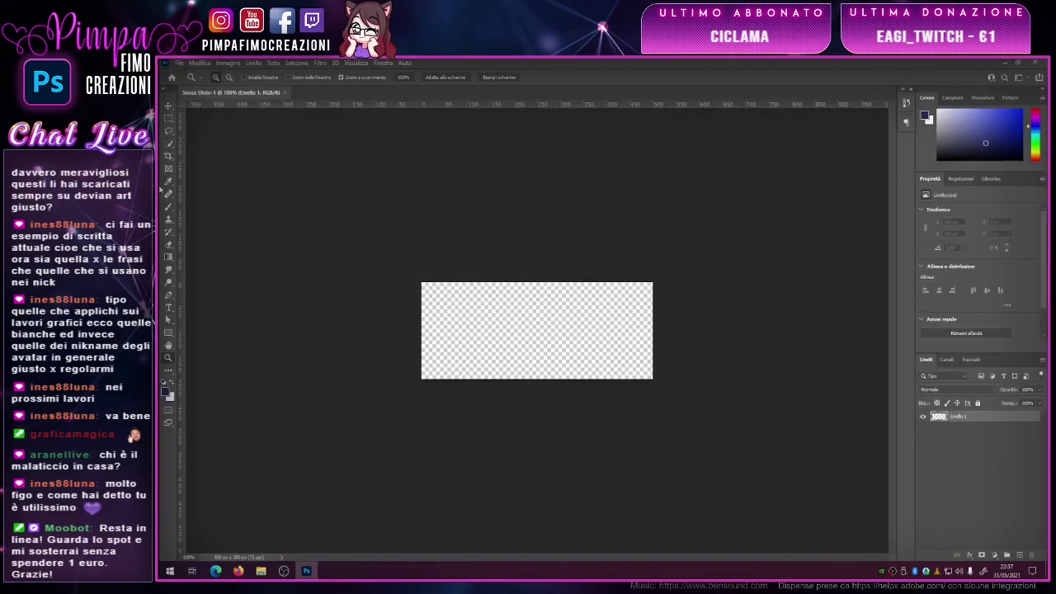
left_click(168, 307)
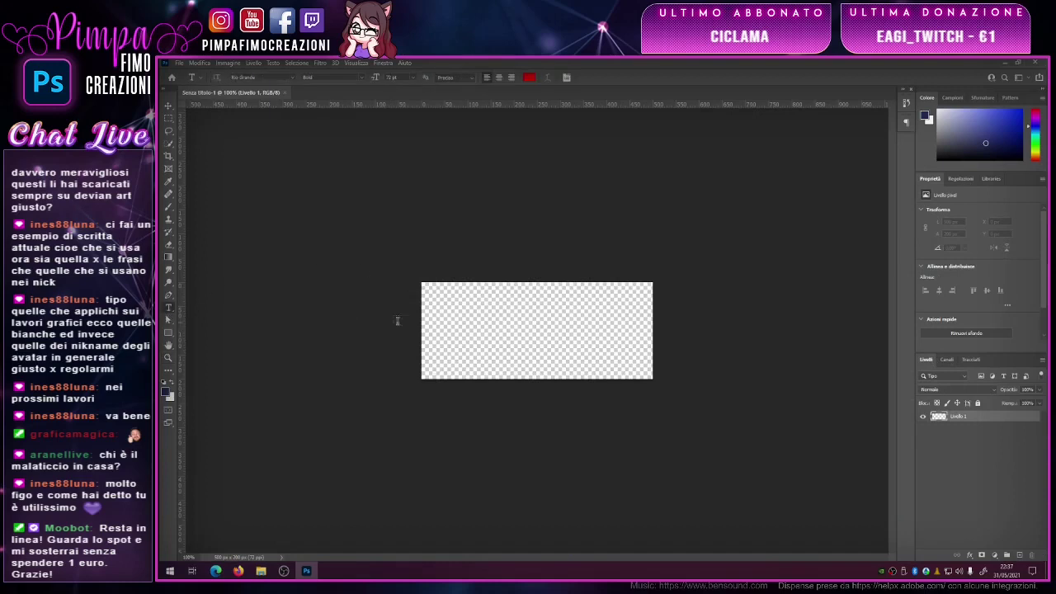
- Add a red 'Luna' text layer set in the Rondalo font
left_click(449, 328)
type("Luna")
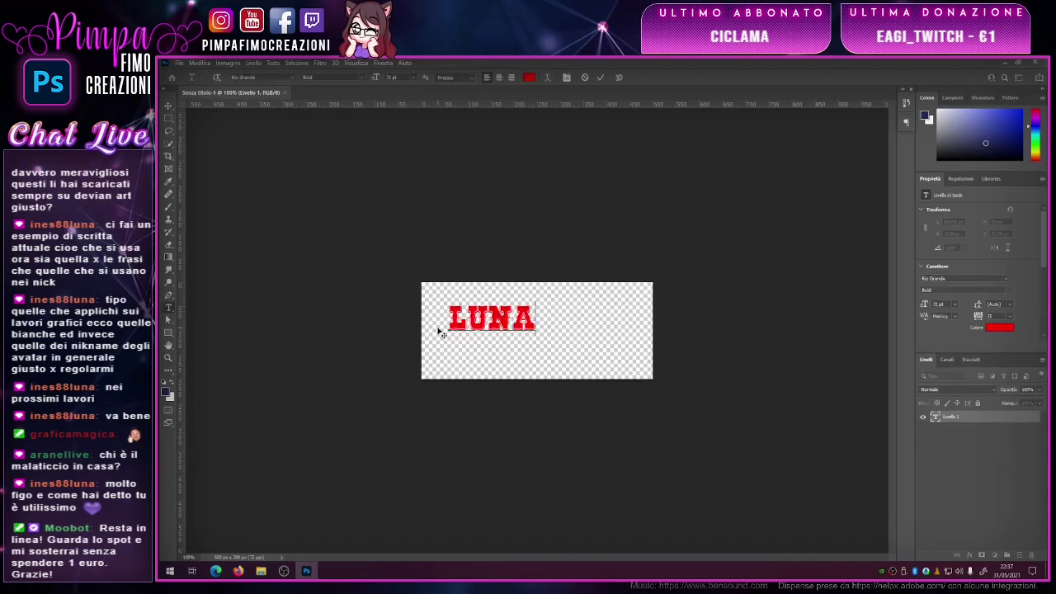
key("ctrl+a")
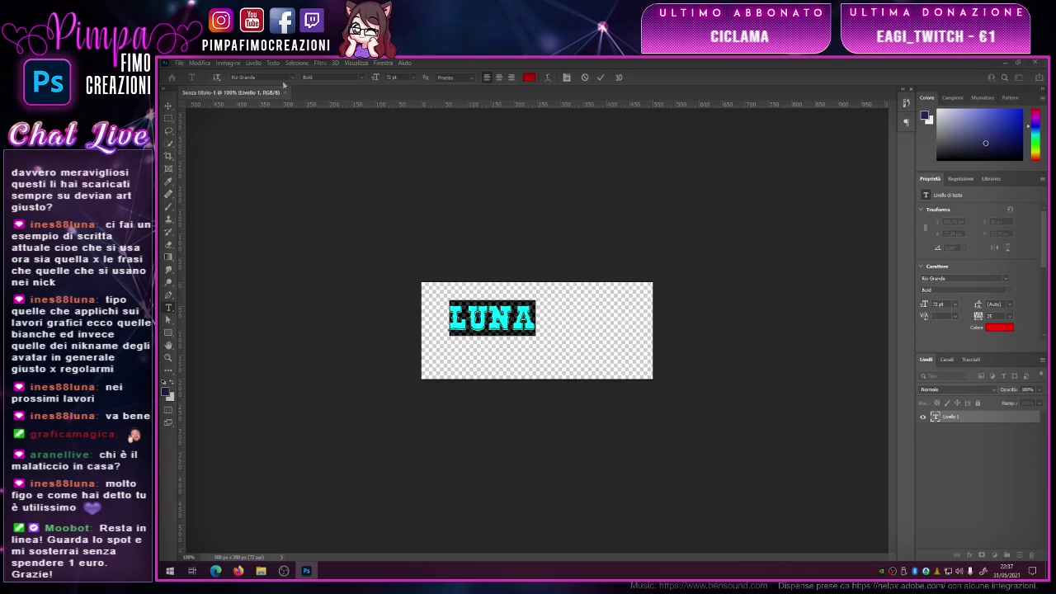
left_click(290, 77)
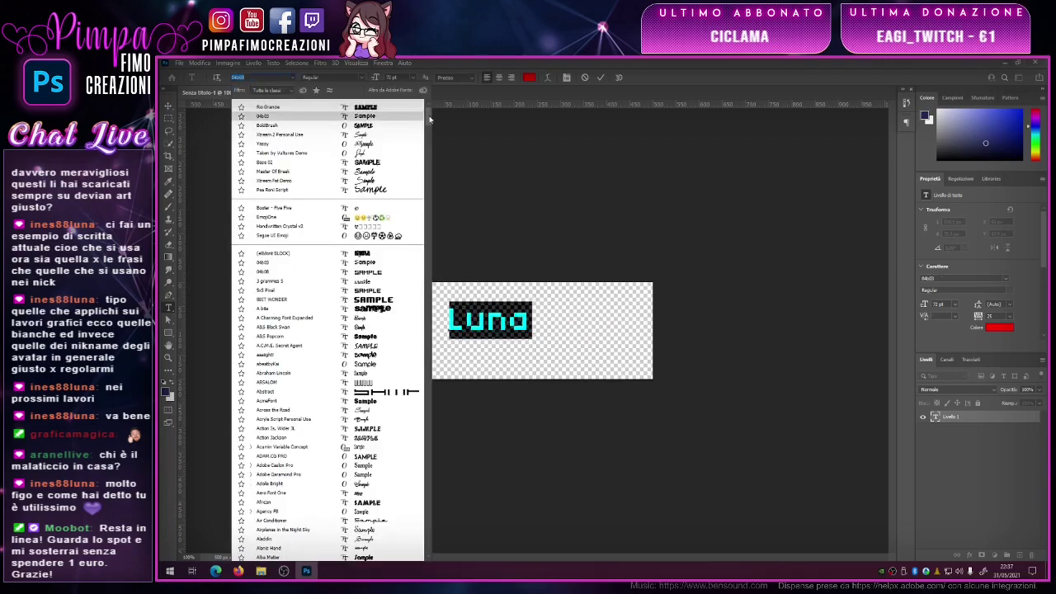
left_click_drag(429, 120, 429, 458)
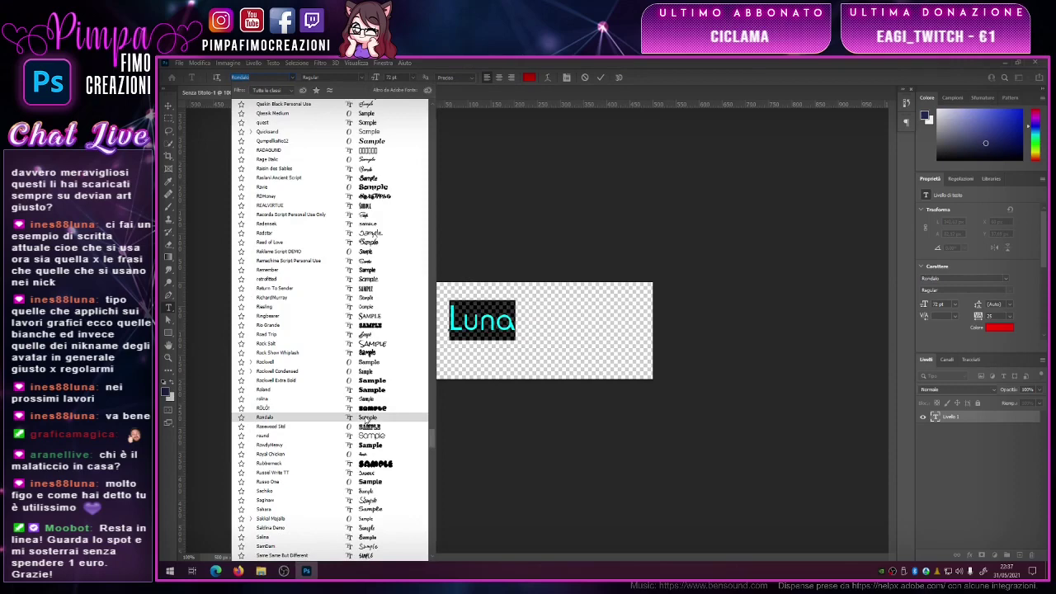
left_click(432, 421)
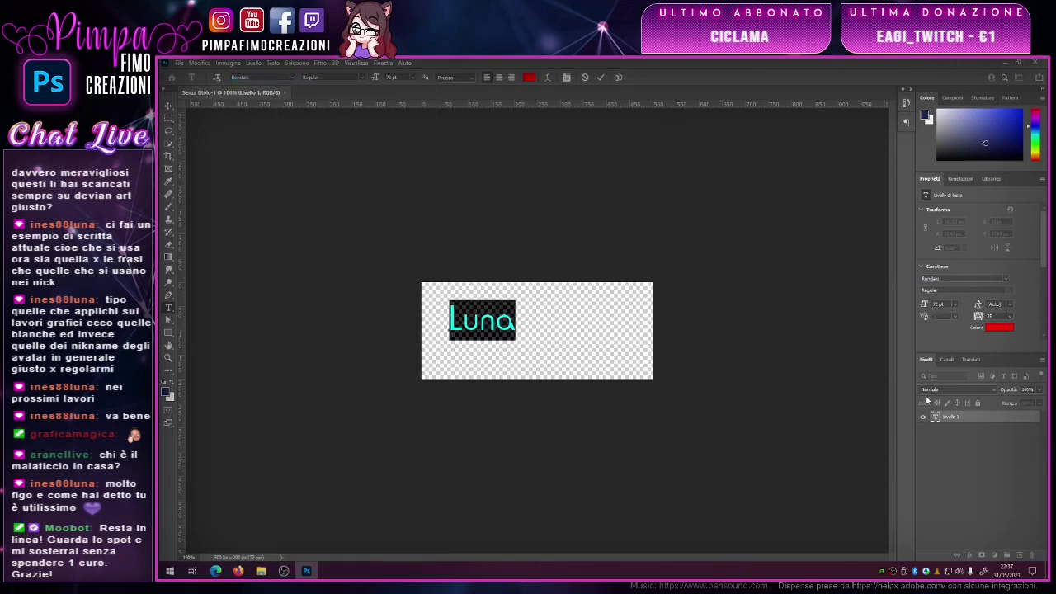
left_click(979, 423)
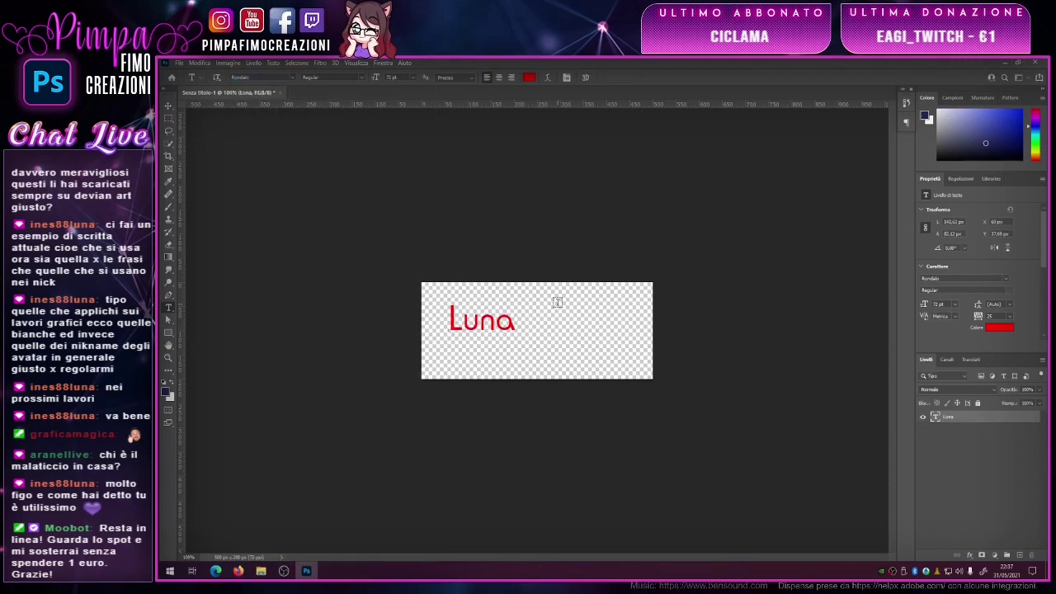
- Add a second 'Luna' text to the right in LHF Boston Truckstyle, fitted on the canvas
left_click(558, 303)
type("Luna")
left_click_drag(600, 321, 593, 349)
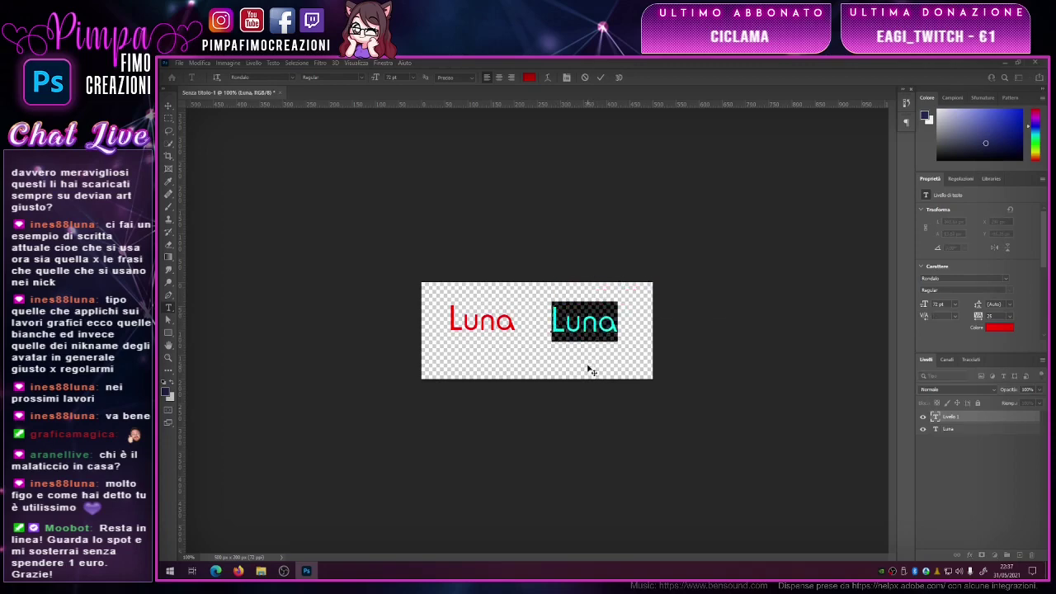
left_click(291, 77)
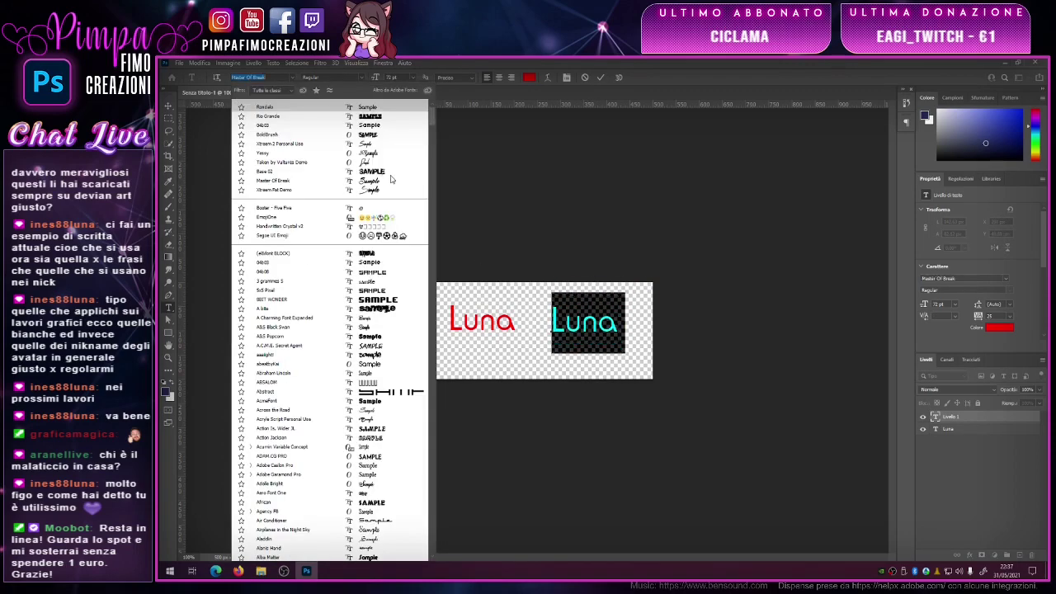
scroll(413, 285, "down", 3)
scroll(413, 285, "down", 10)
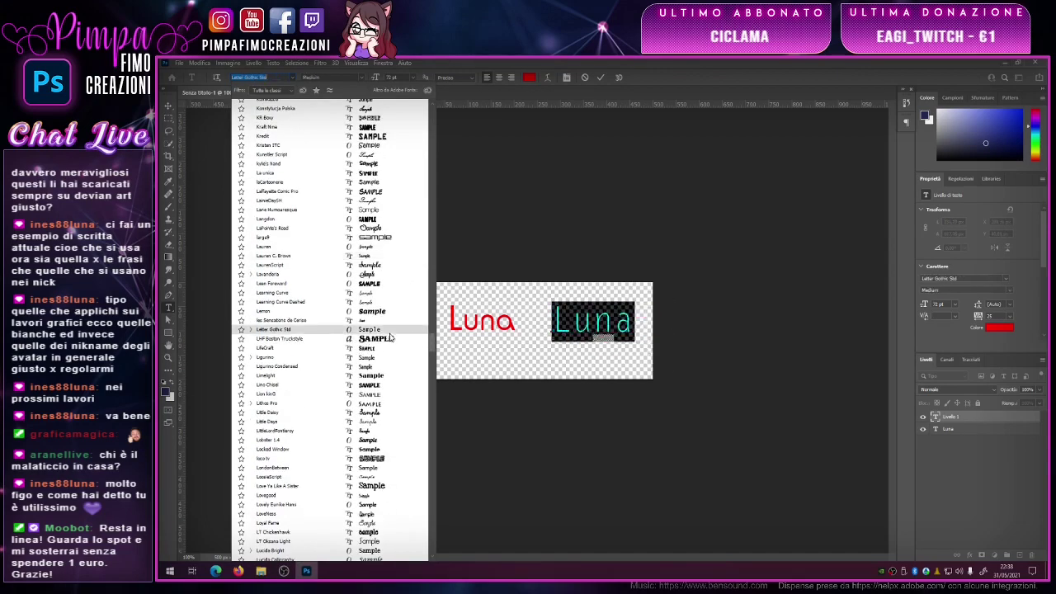
left_click(388, 339)
left_click(608, 346)
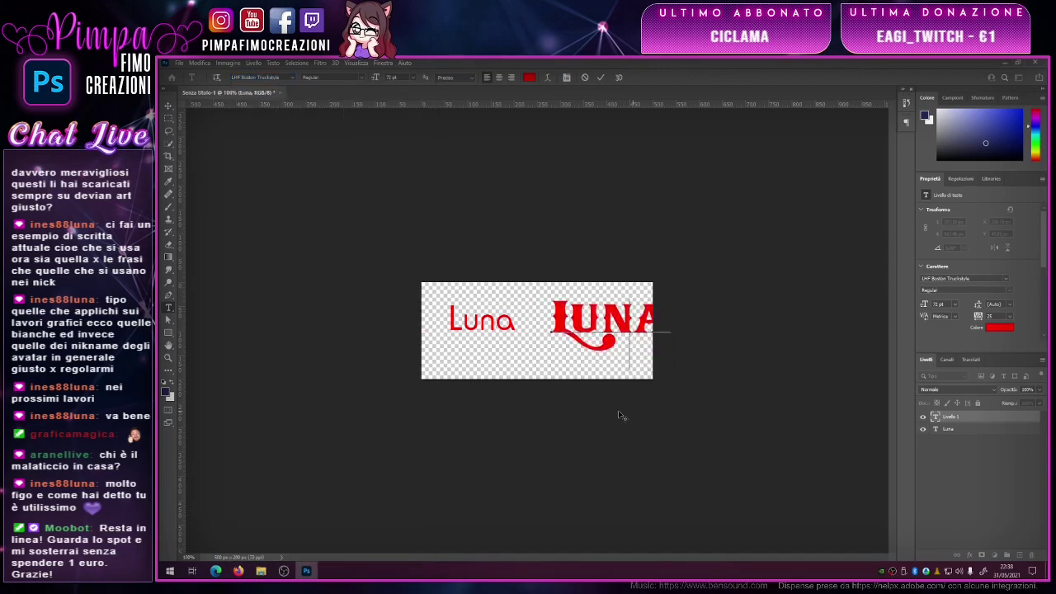
left_click_drag(618, 410, 609, 421)
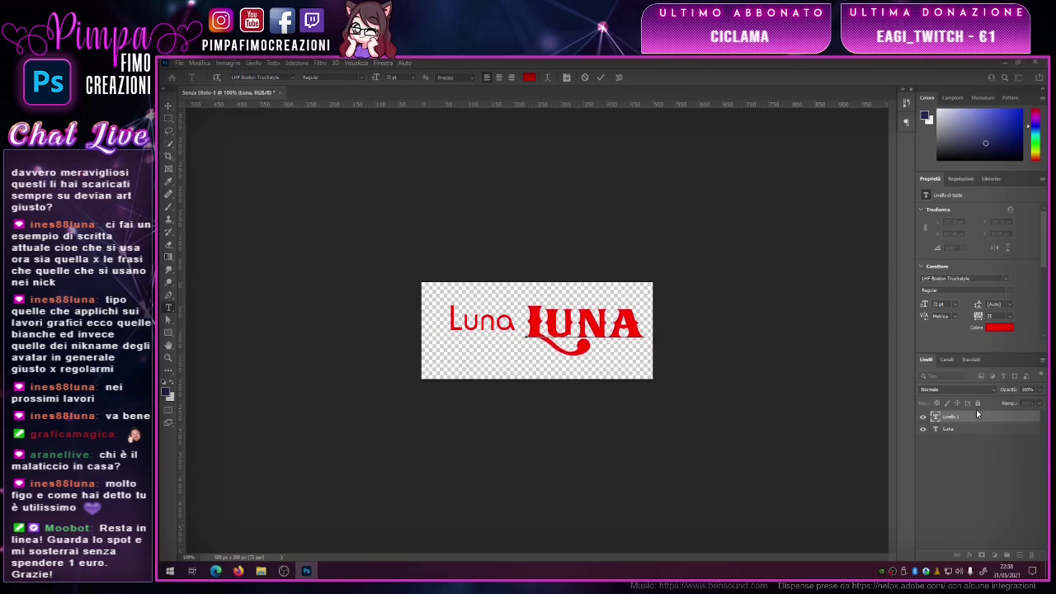
left_click(978, 431)
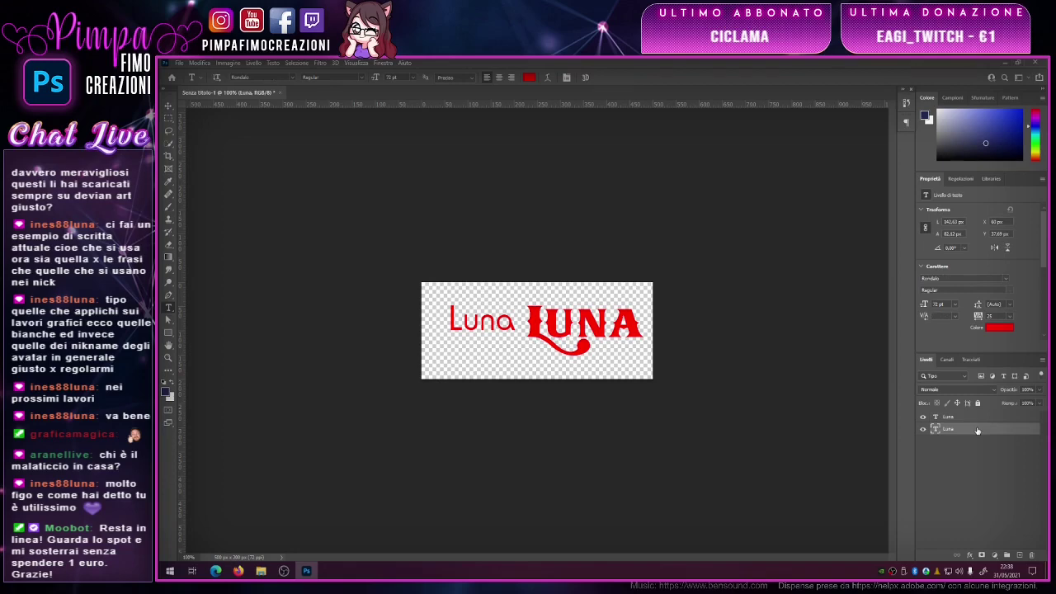
- Try several presets on the small Luna text, settling on the pink-purple style
double_click(977, 431)
left_click_drag(701, 212, 754, 155)
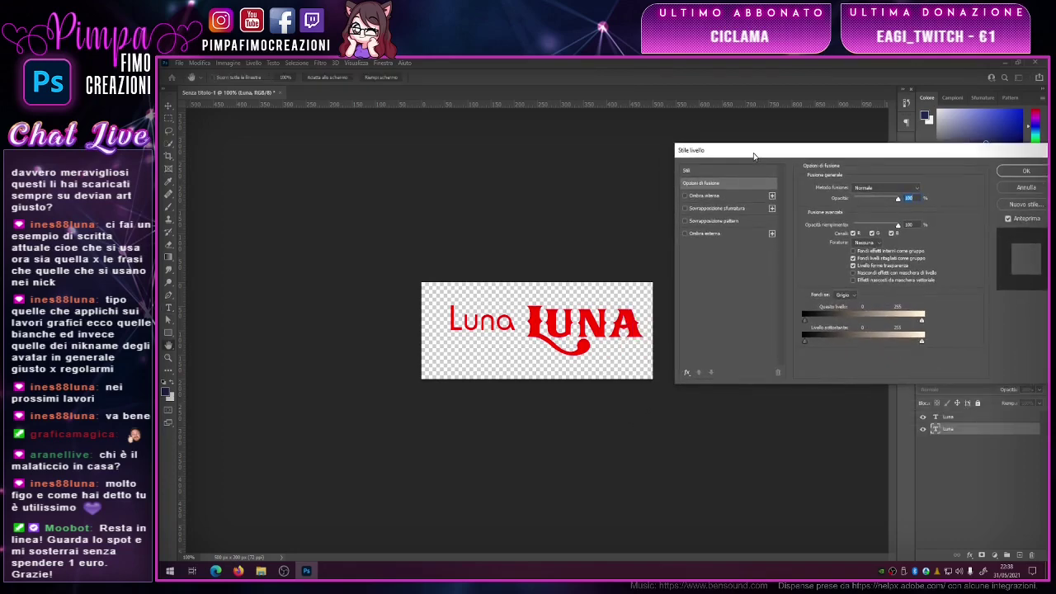
left_click(717, 171)
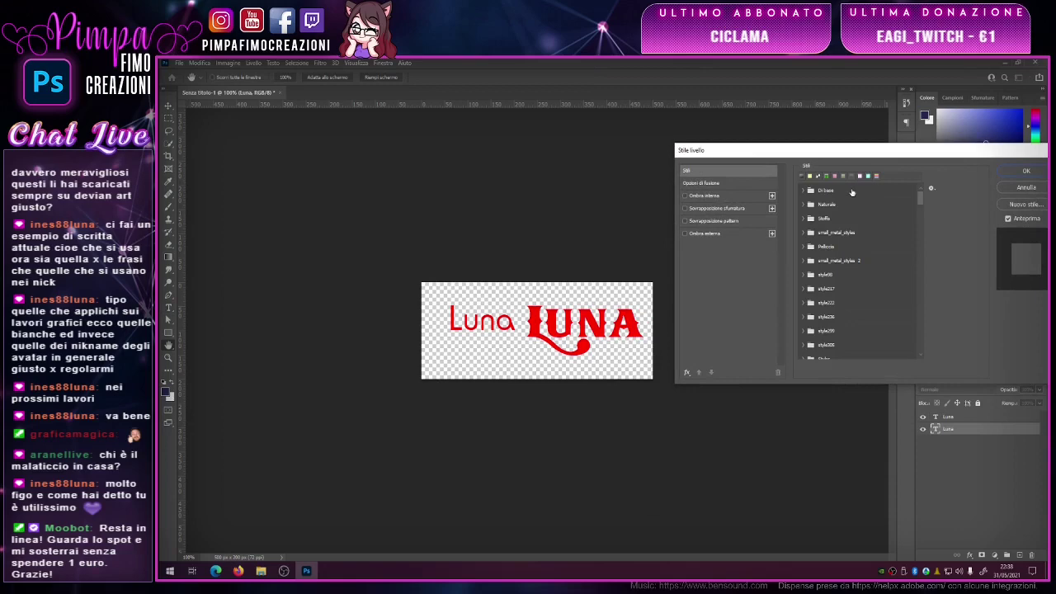
left_click_drag(920, 197, 905, 370)
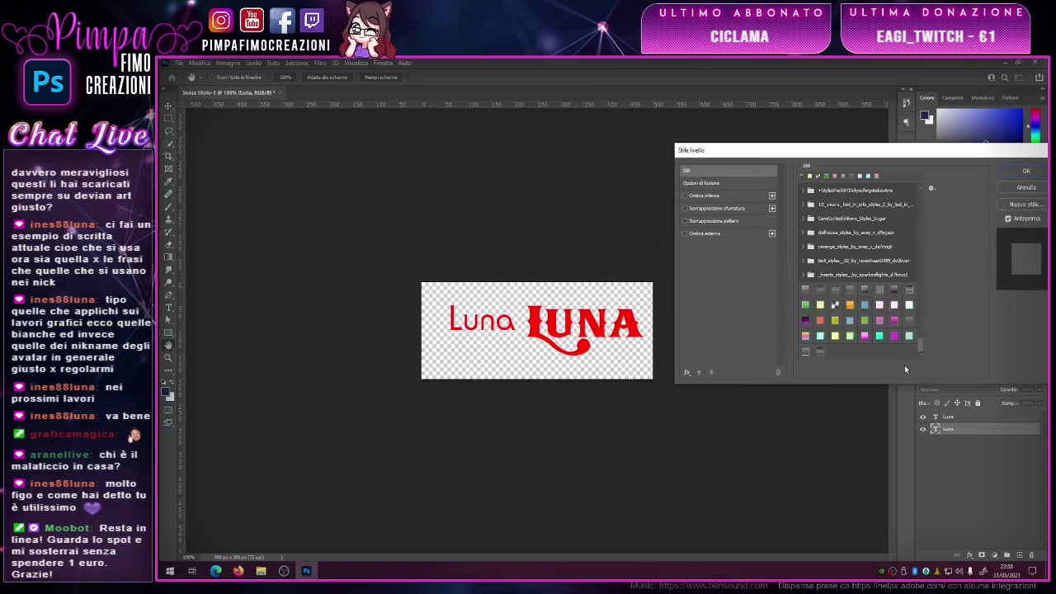
left_click(806, 350)
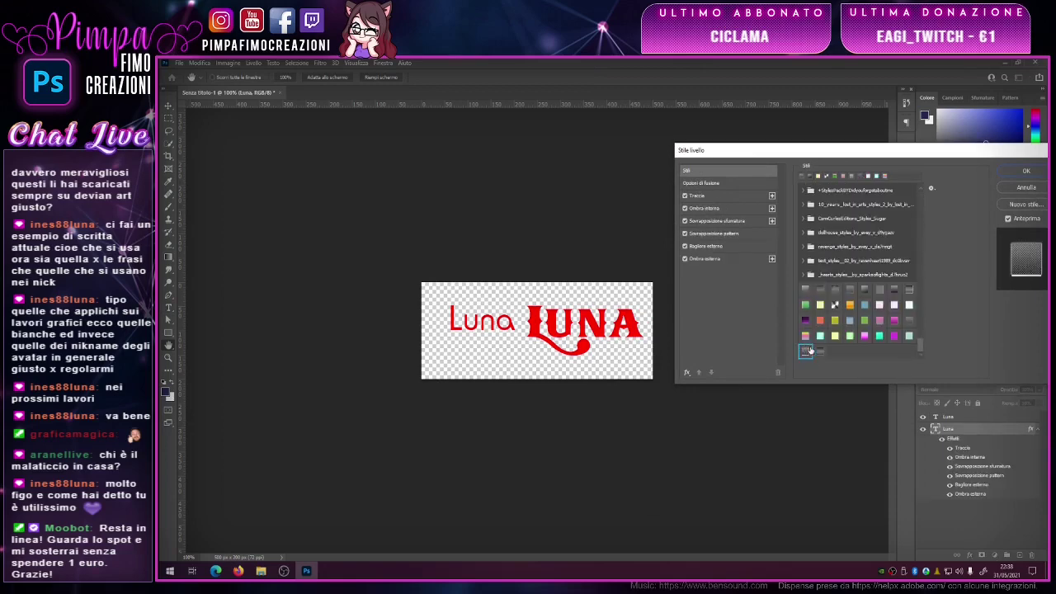
left_click(851, 305)
left_click(835, 305)
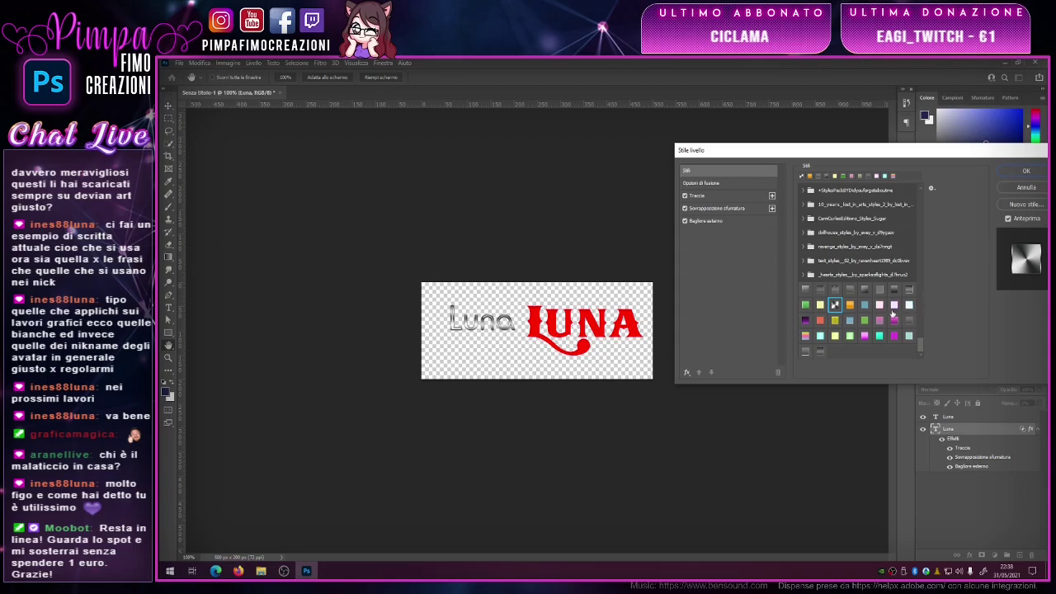
left_click(893, 304)
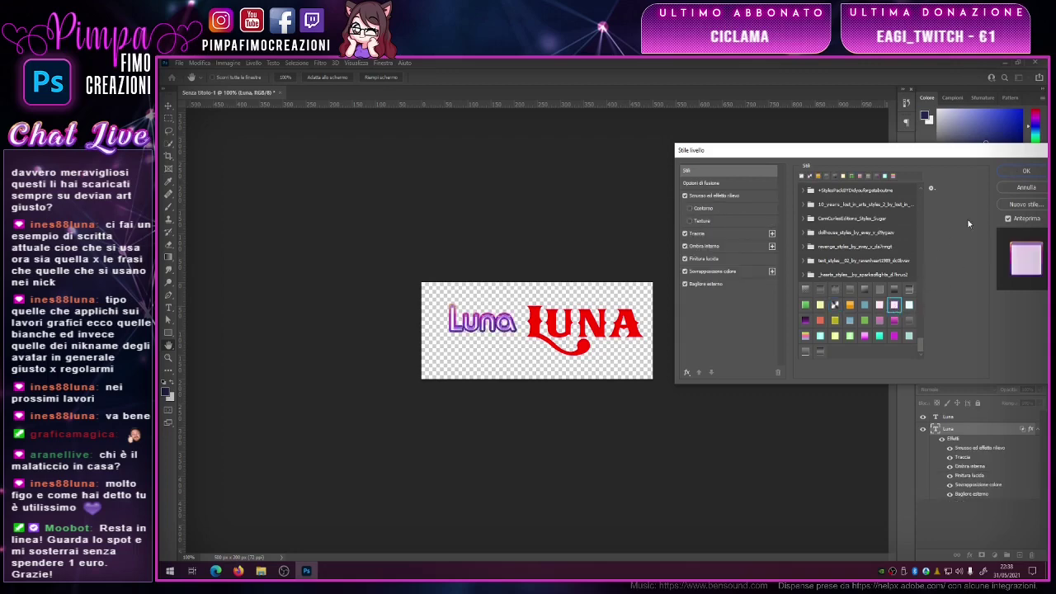
left_click(1026, 171)
- Copy the small Luna layer's style for pasting onto the big LUNA
right_click(977, 427)
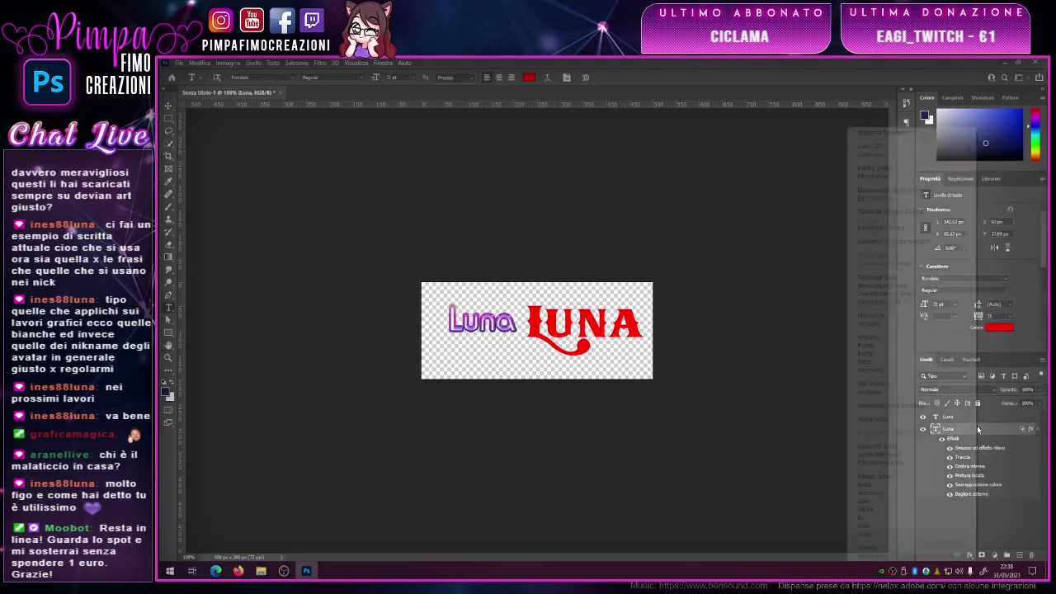
left_click(888, 449)
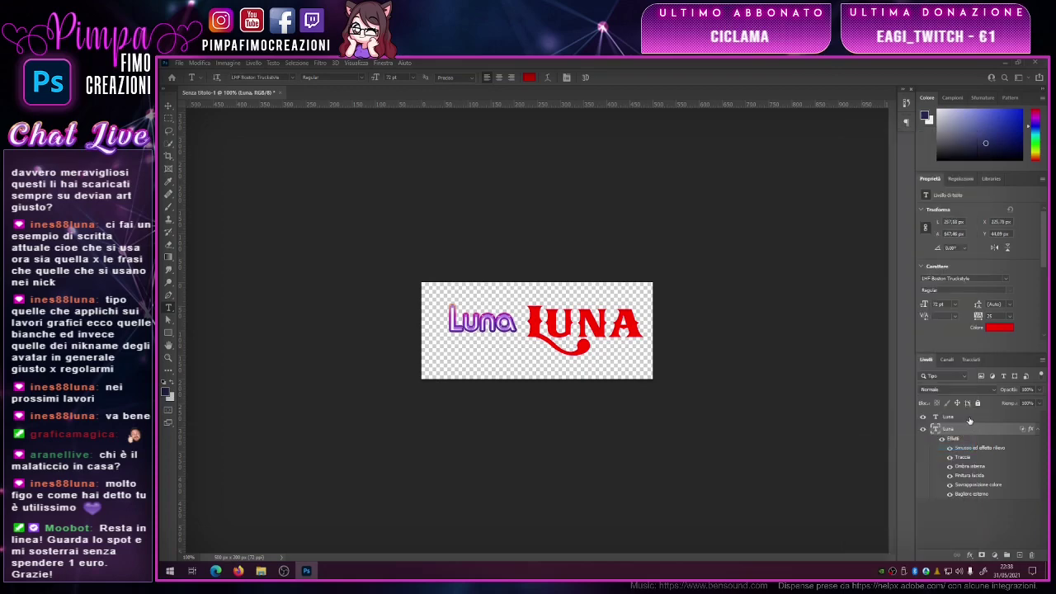
right_click(970, 421)
- Paste the copied style onto big LUNA, then delete all effects from both Luna layers
left_click(894, 454)
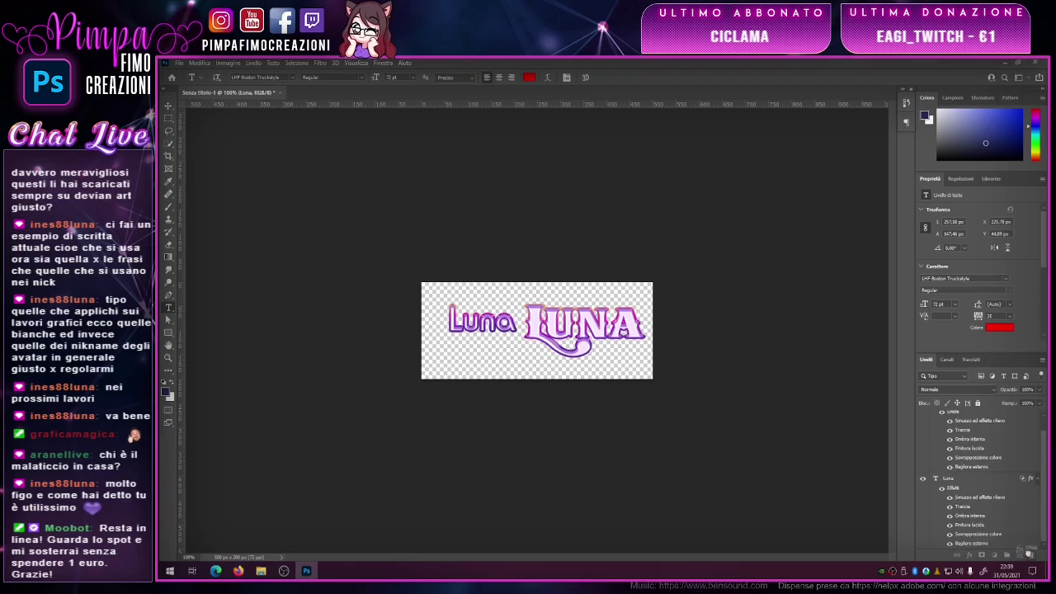
left_click_drag(948, 430, 1032, 555)
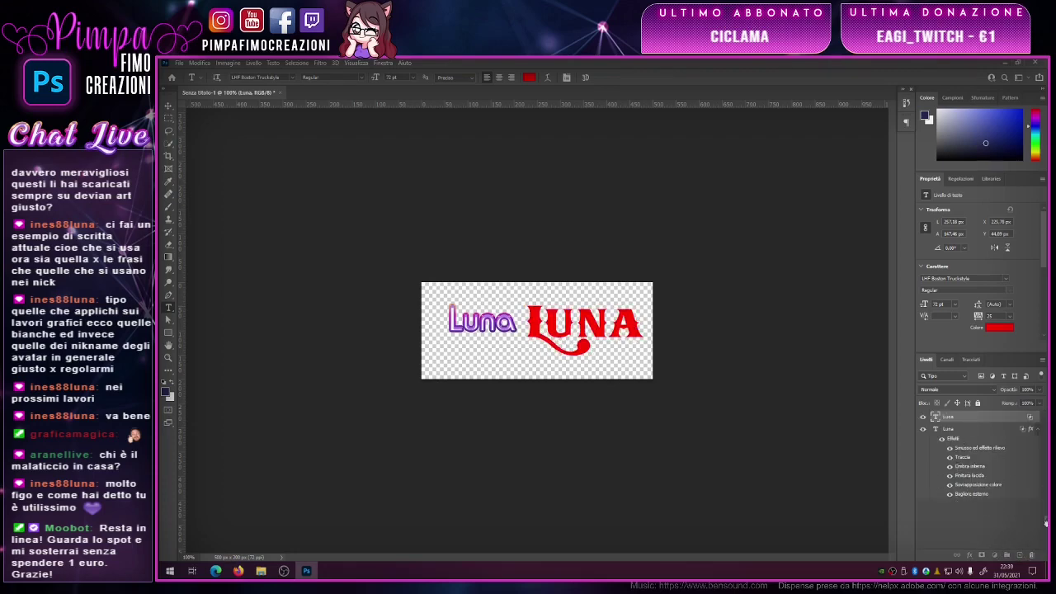
left_click_drag(996, 472, 1031, 554)
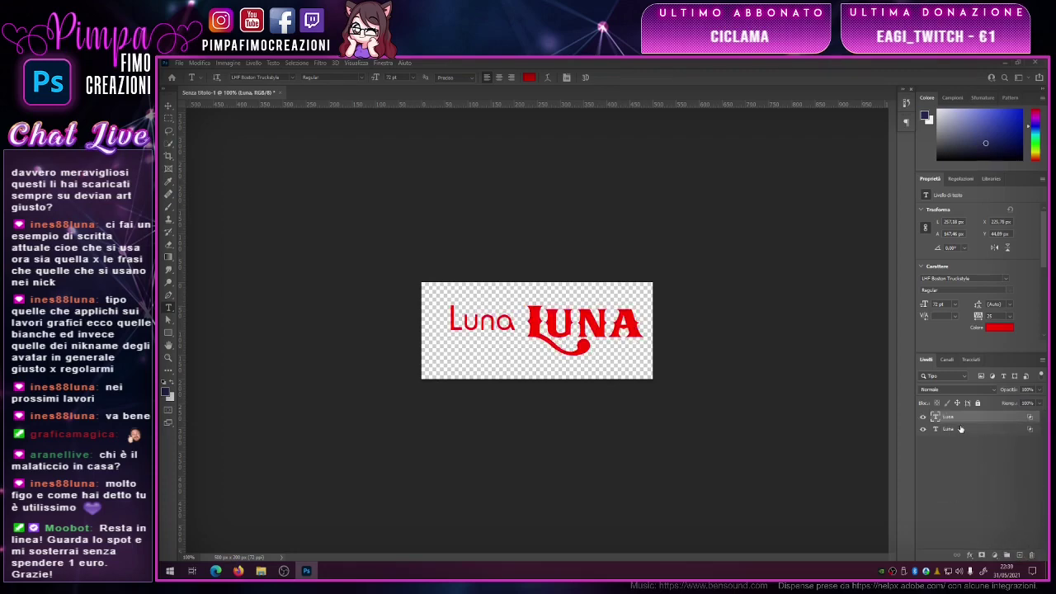
left_click(960, 429)
- Open small Luna's layer style, show all effects and enable Pattern Overlay
double_click(959, 429)
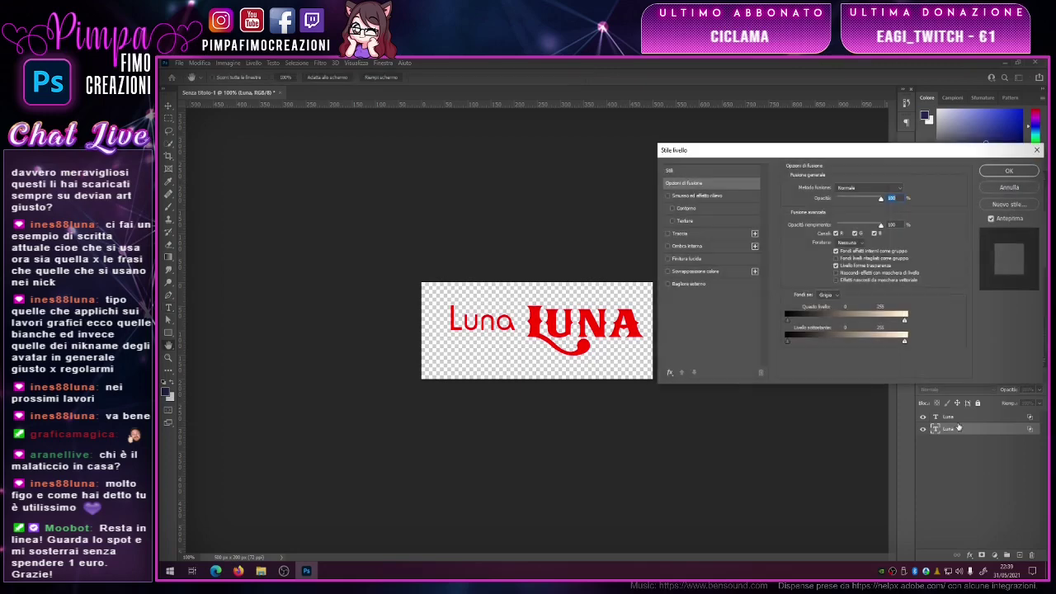
left_click(681, 170)
left_click(670, 372)
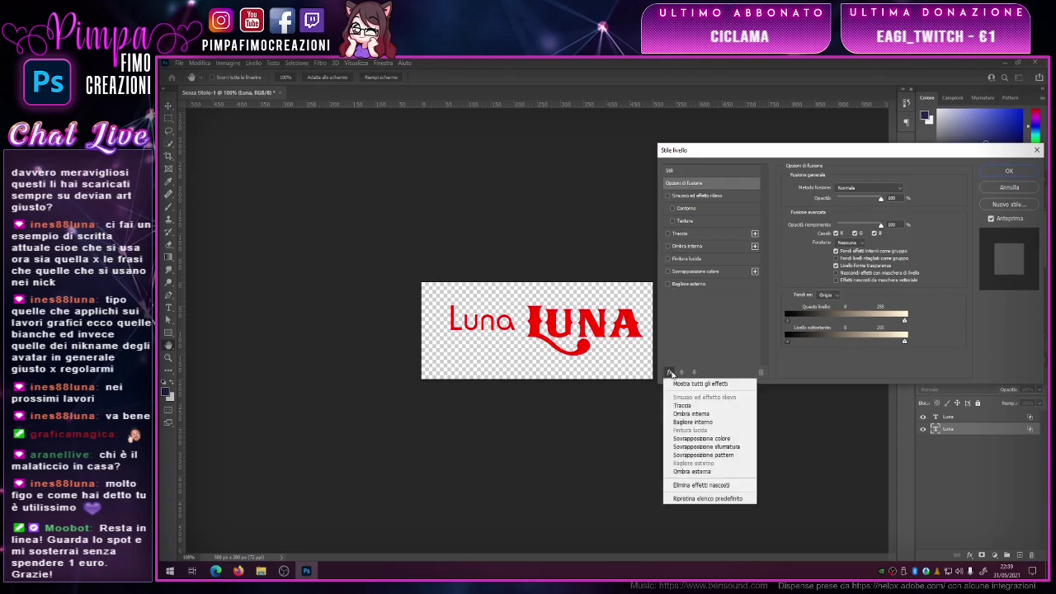
left_click(687, 386)
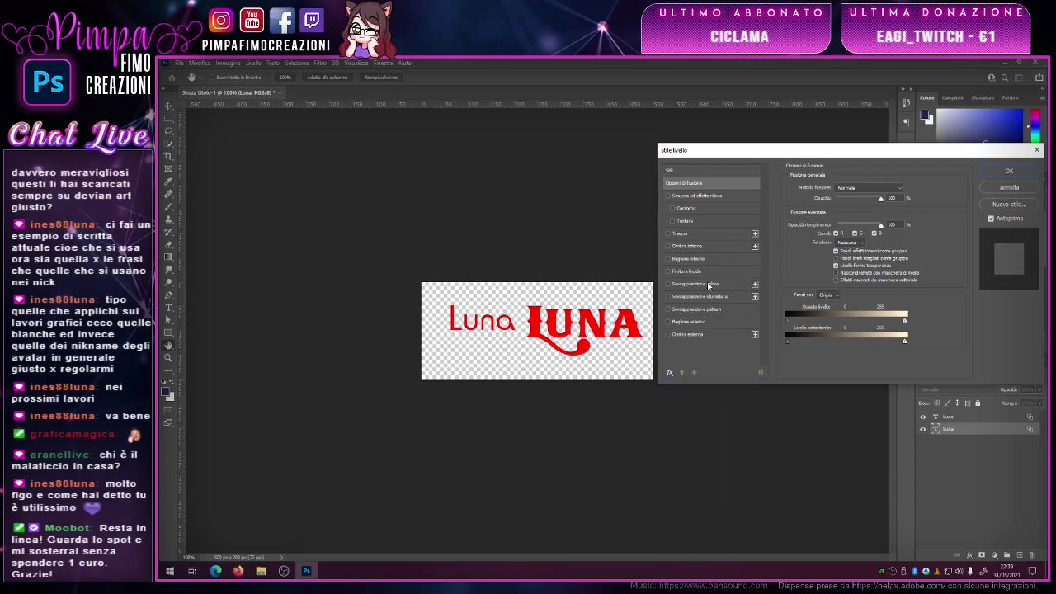
left_click(686, 310)
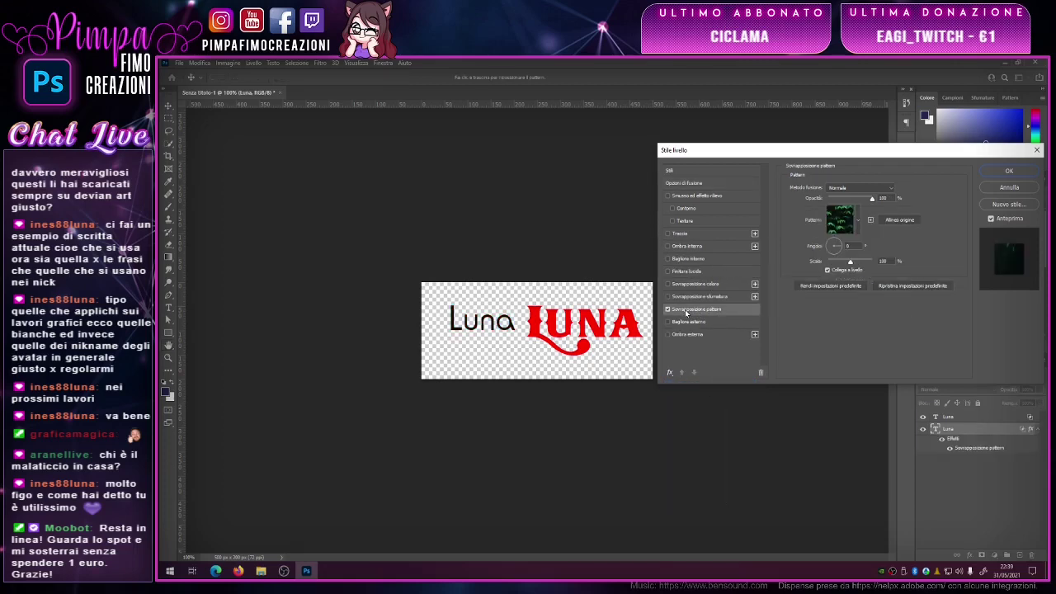
- Choose the pink fabric pattern at 19% scale and confirm the overlay
left_click(863, 220)
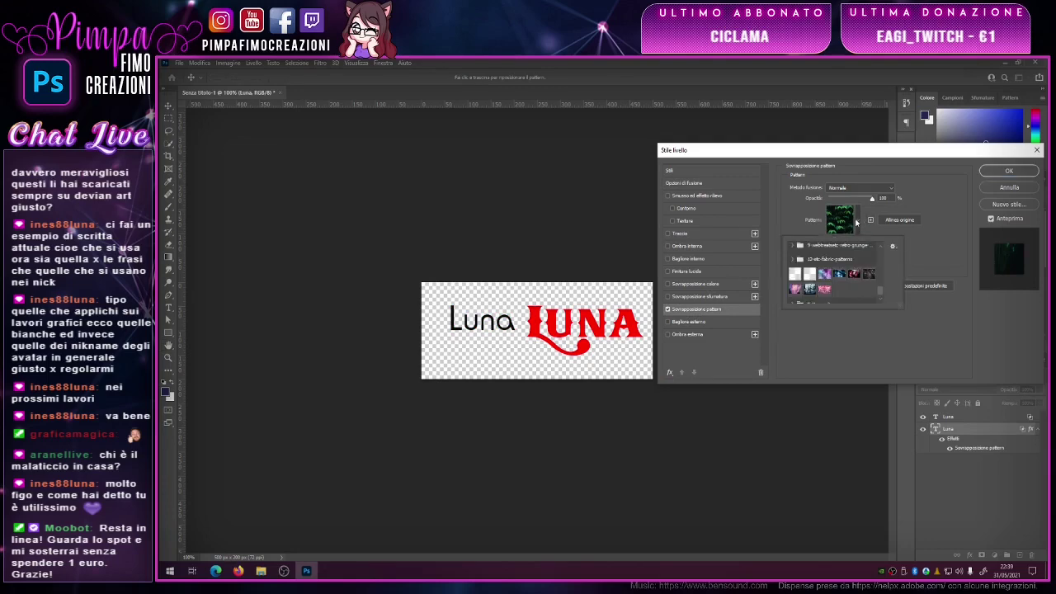
scroll(886, 278, "down", 3)
left_click_drag(886, 278, 878, 293)
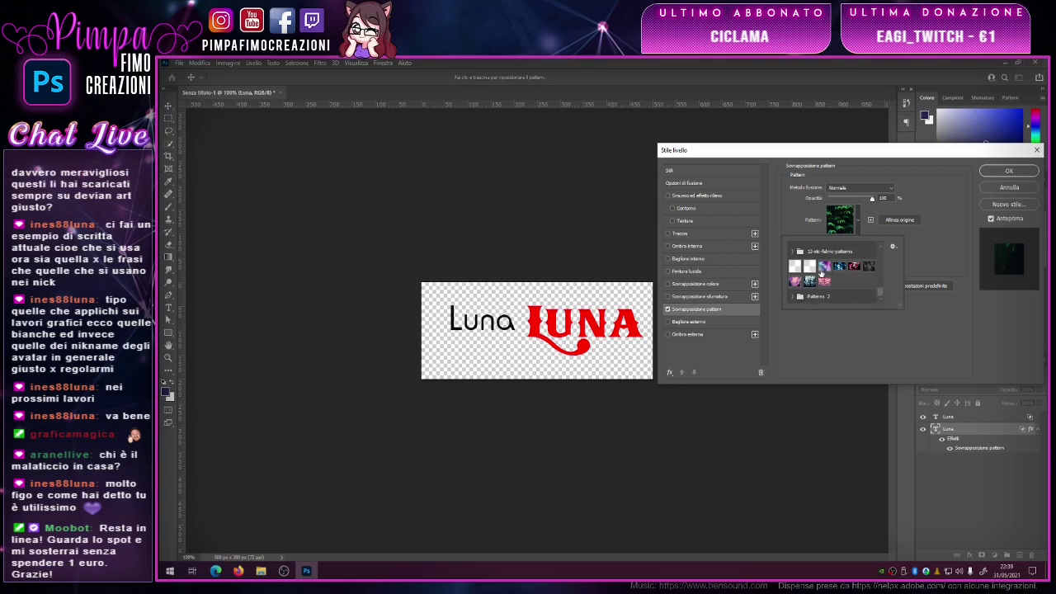
left_click(824, 283)
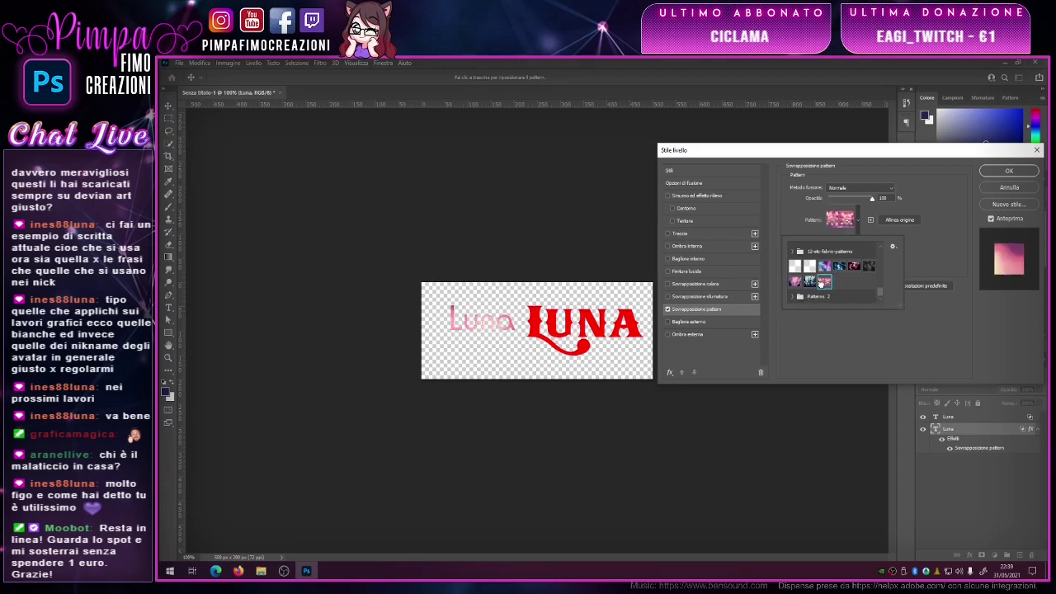
left_click(964, 255)
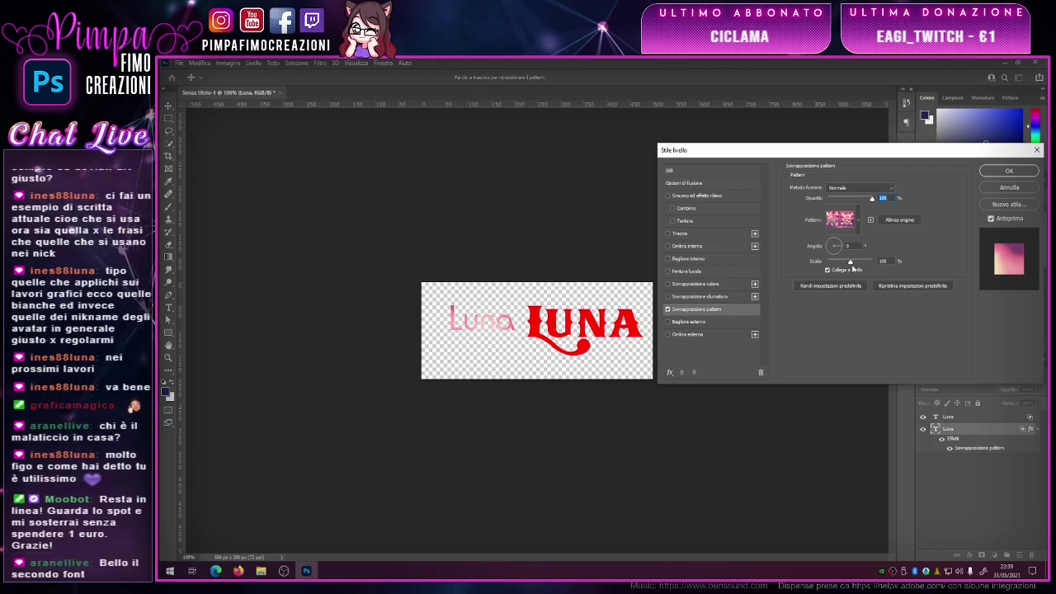
left_click_drag(853, 263, 837, 269)
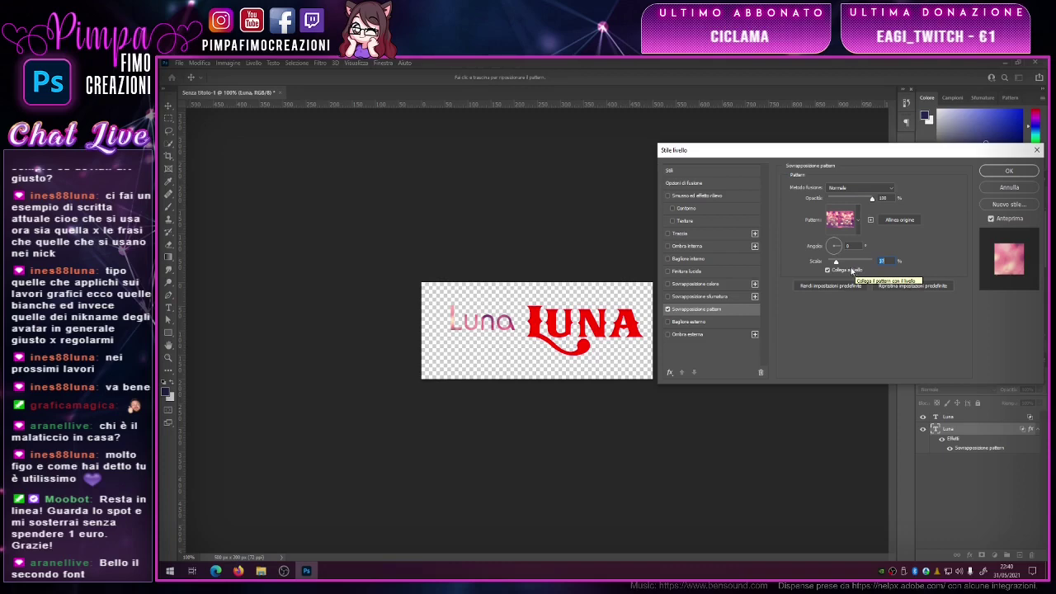
left_click(1008, 172)
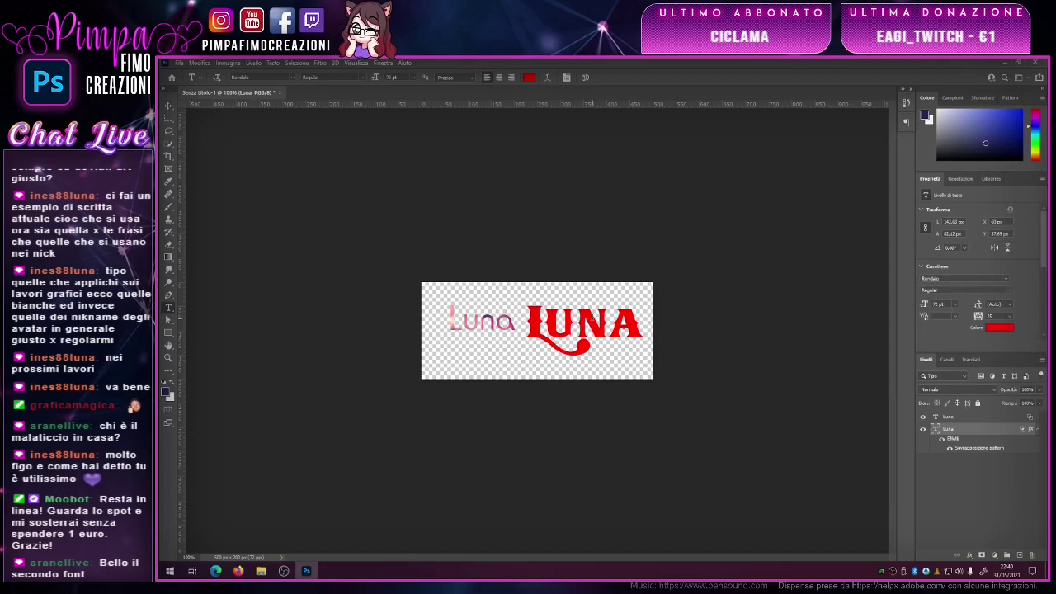
left_click(597, 305)
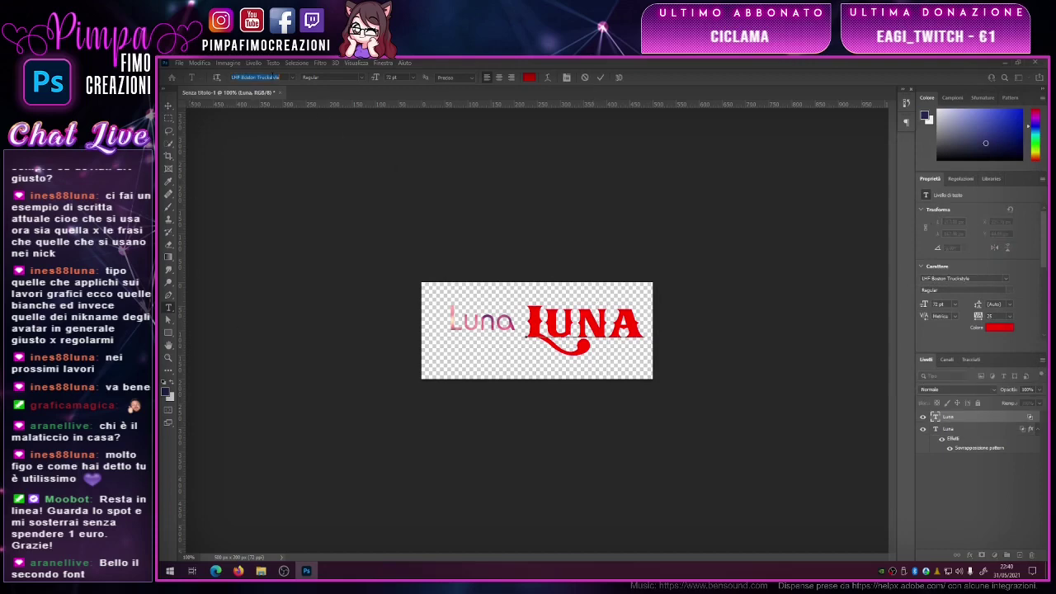
- Post 'LHF Boston Truckstyle' in the Twitch stream chat, then return to Photoshop
left_click(215, 572)
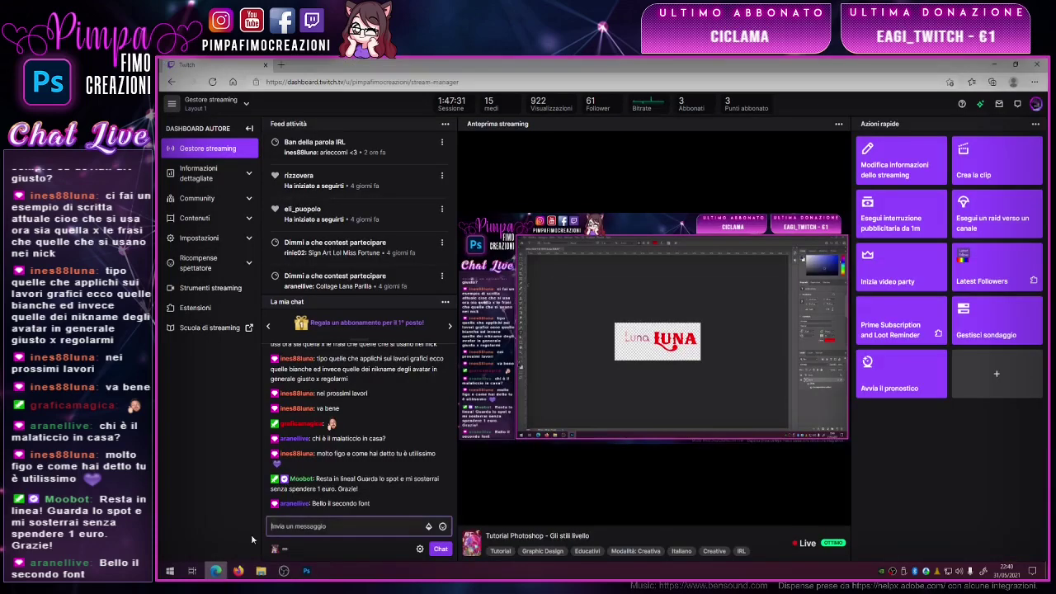
type("LHF Boston Truckstyle")
key("Return")
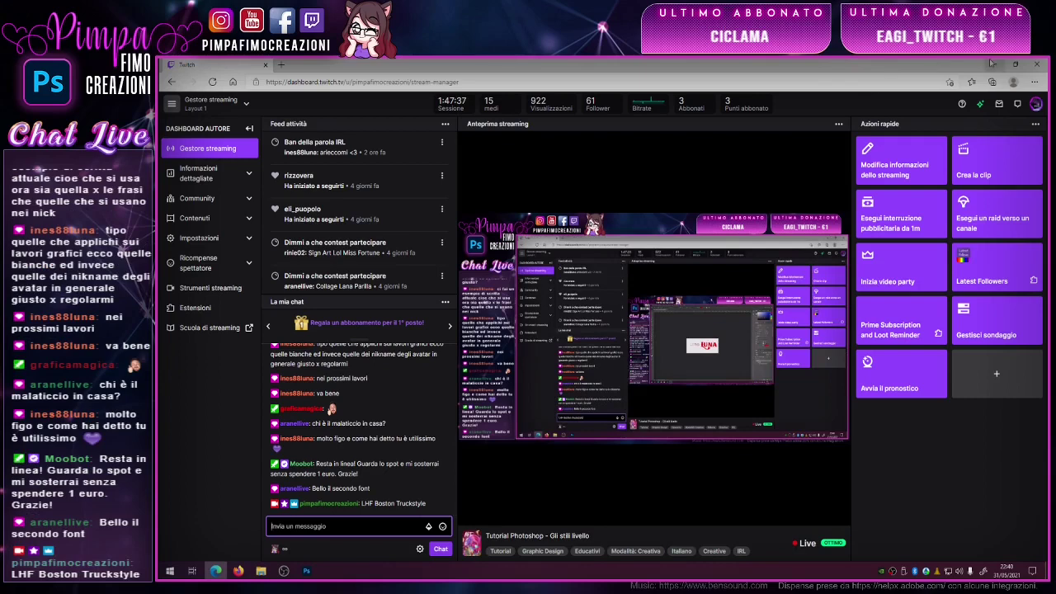
left_click(995, 64)
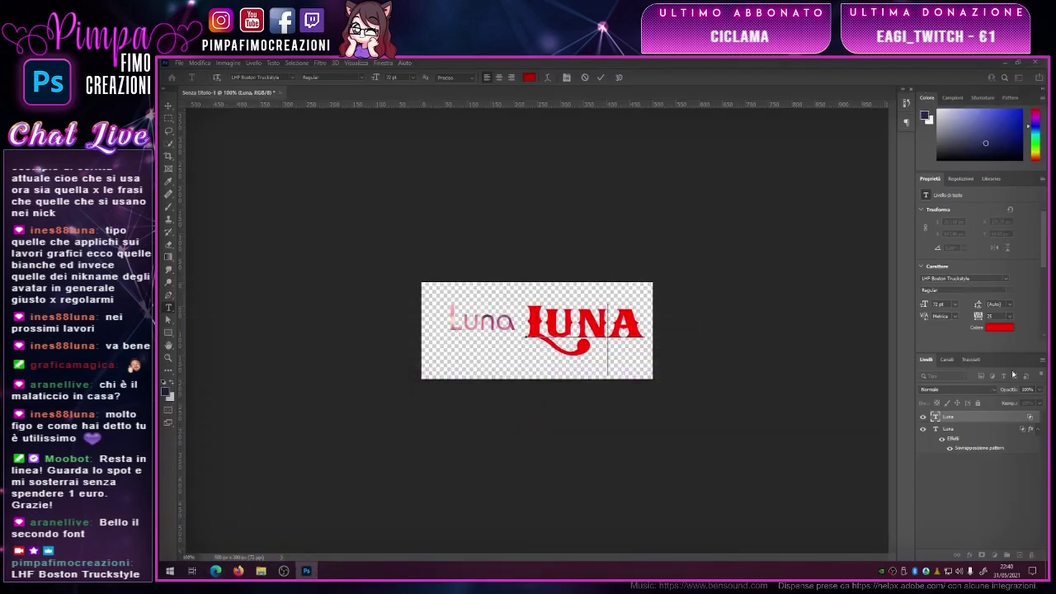
- Give small Luna a Normal-blend drop shadow with size 0 and a 150° angle
left_click(987, 429)
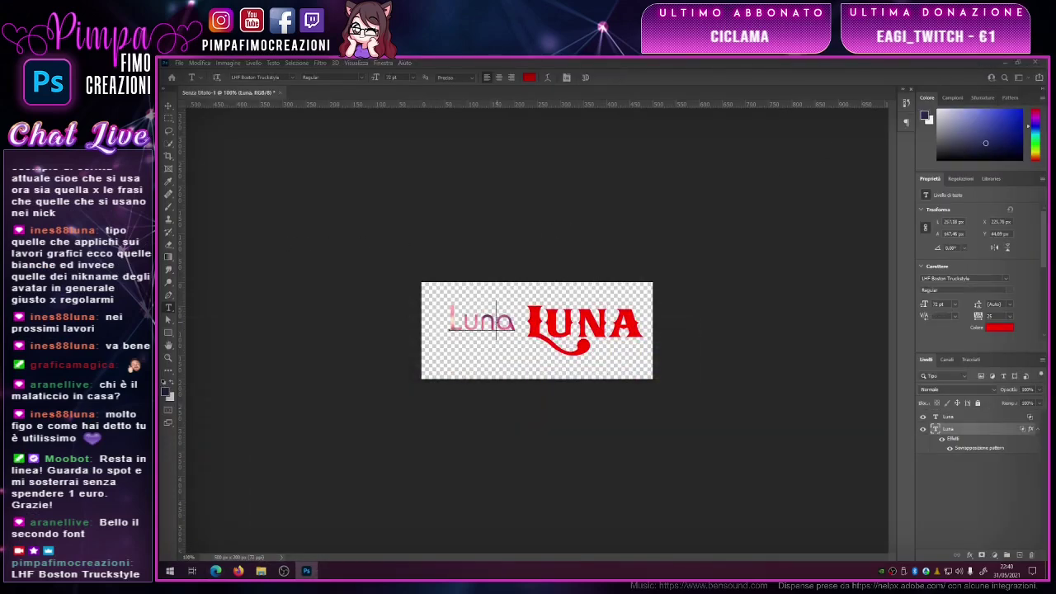
double_click(997, 432)
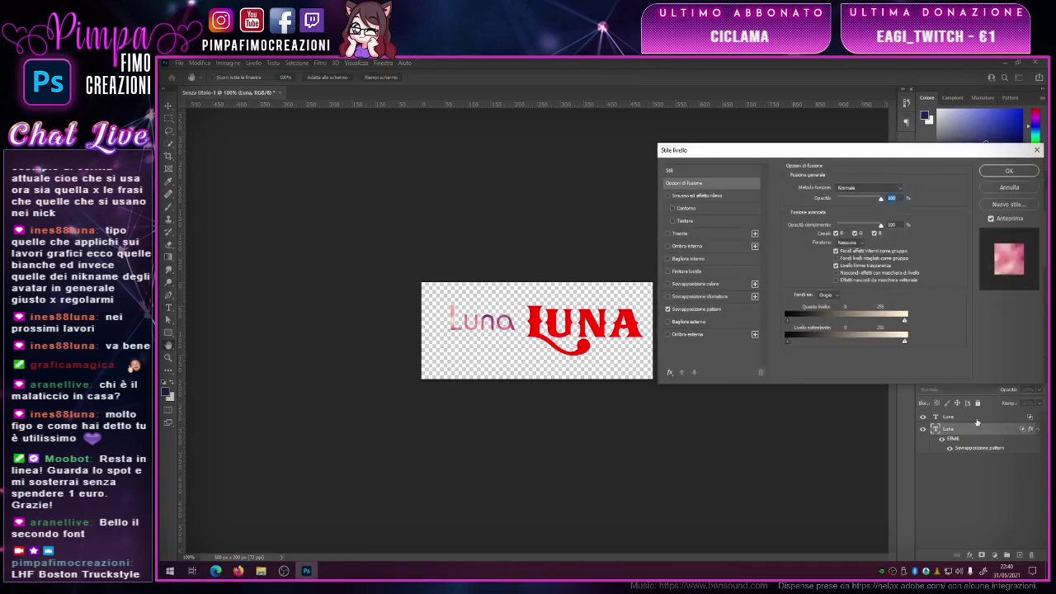
left_click(687, 335)
left_click_drag(842, 202, 844, 207)
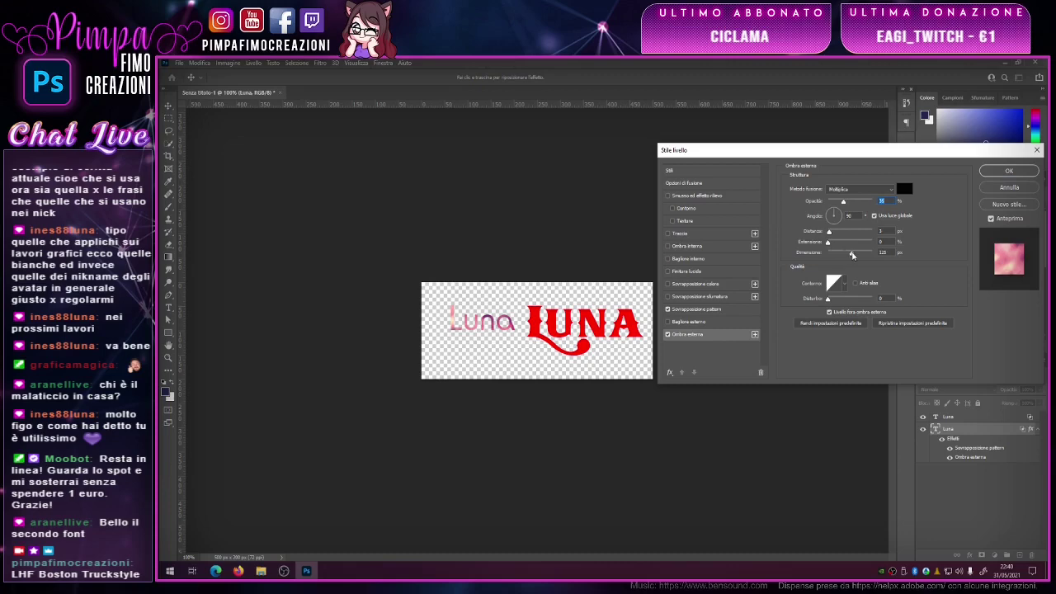
mouse_move(831, 255)
left_mouse_down()
mouse_move(854, 206)
mouse_move(870, 206)
left_mouse_up()
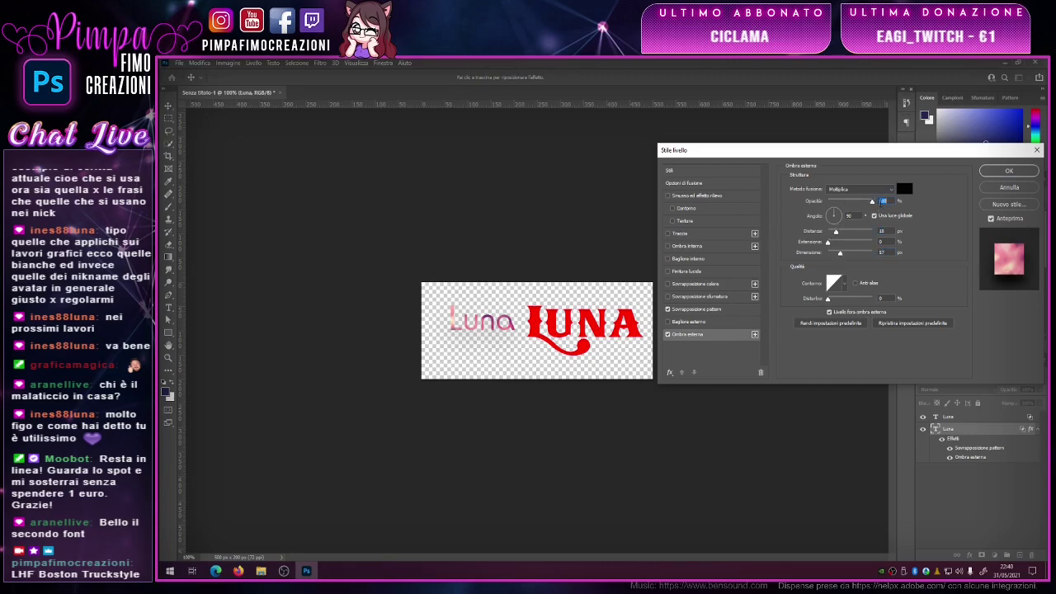
left_click(858, 189)
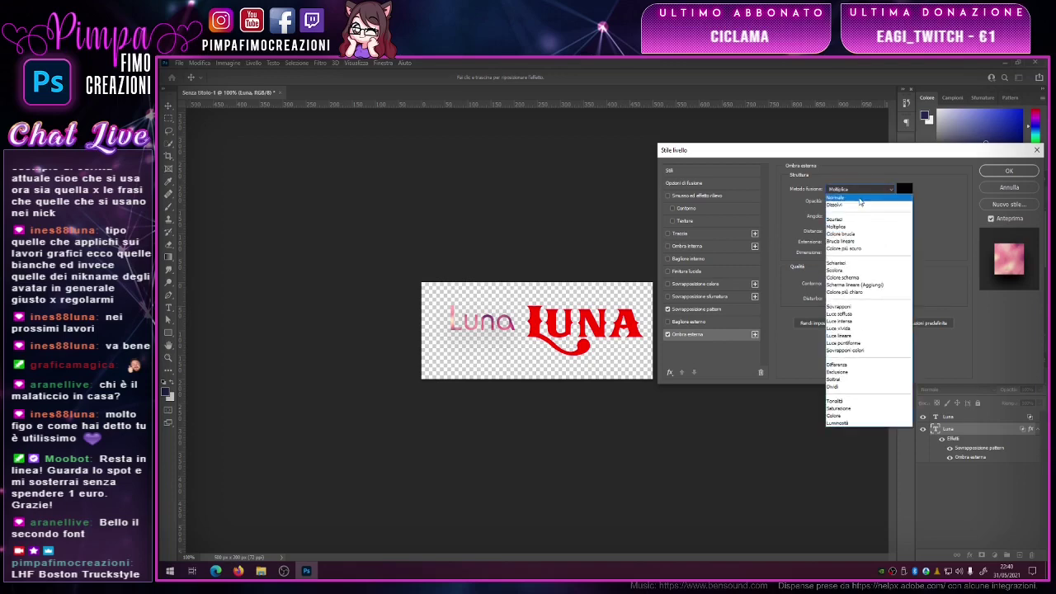
left_click(850, 194)
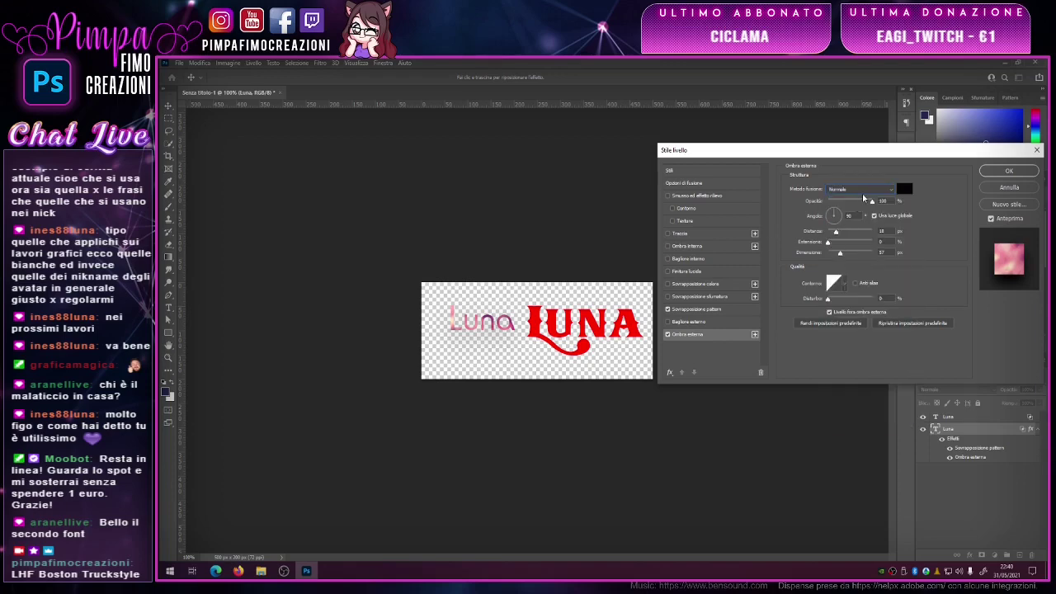
mouse_move(837, 258)
left_mouse_down()
mouse_move(826, 255)
mouse_move(830, 234)
left_mouse_up()
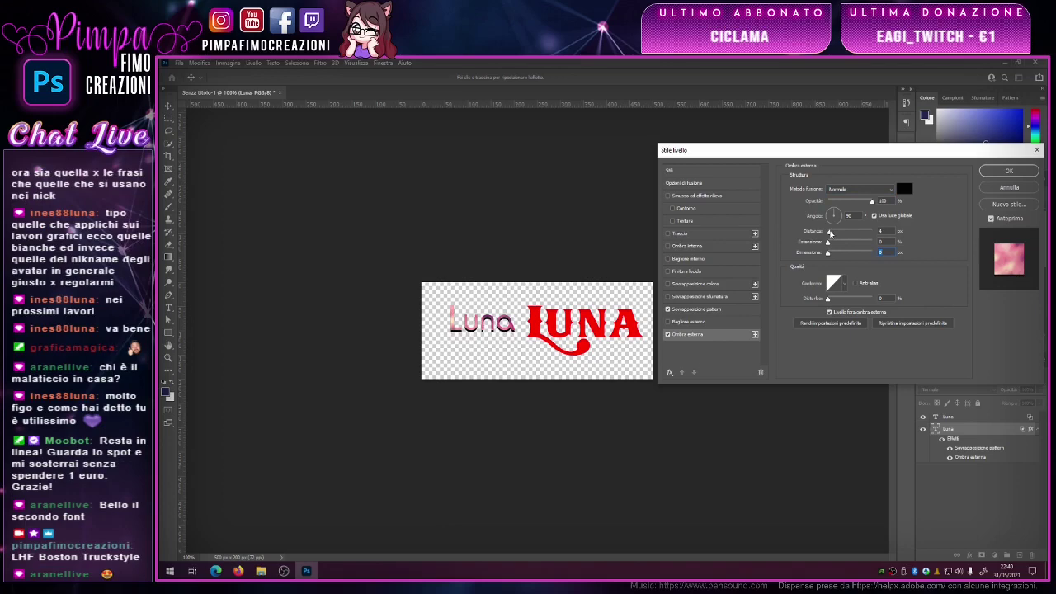
left_click(831, 217)
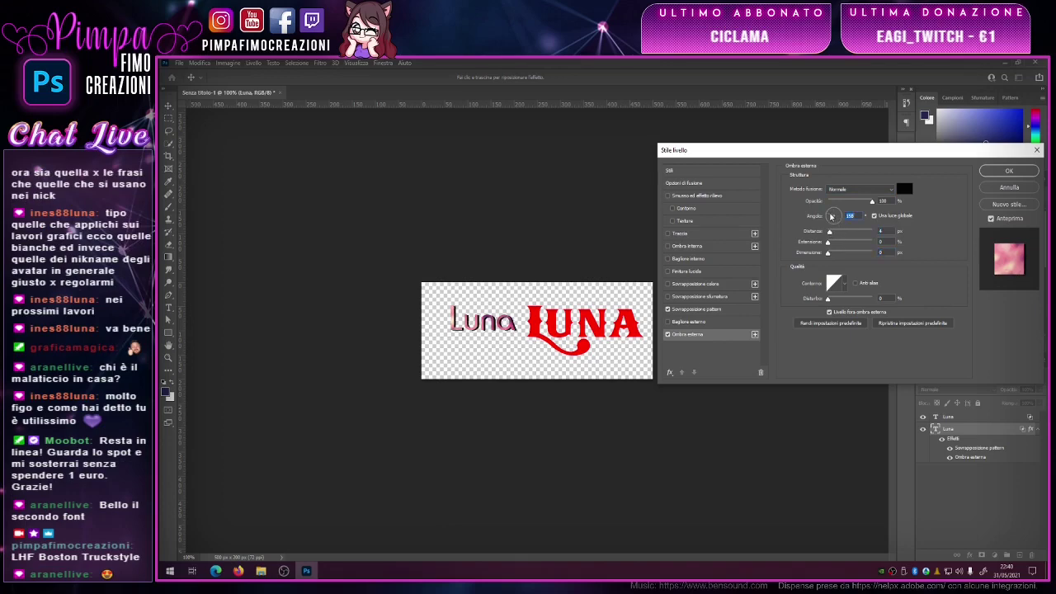
left_click(832, 217)
- Enable Bevel and Emboss, lowering depth to about 584% and raising size and soften
left_click(678, 197)
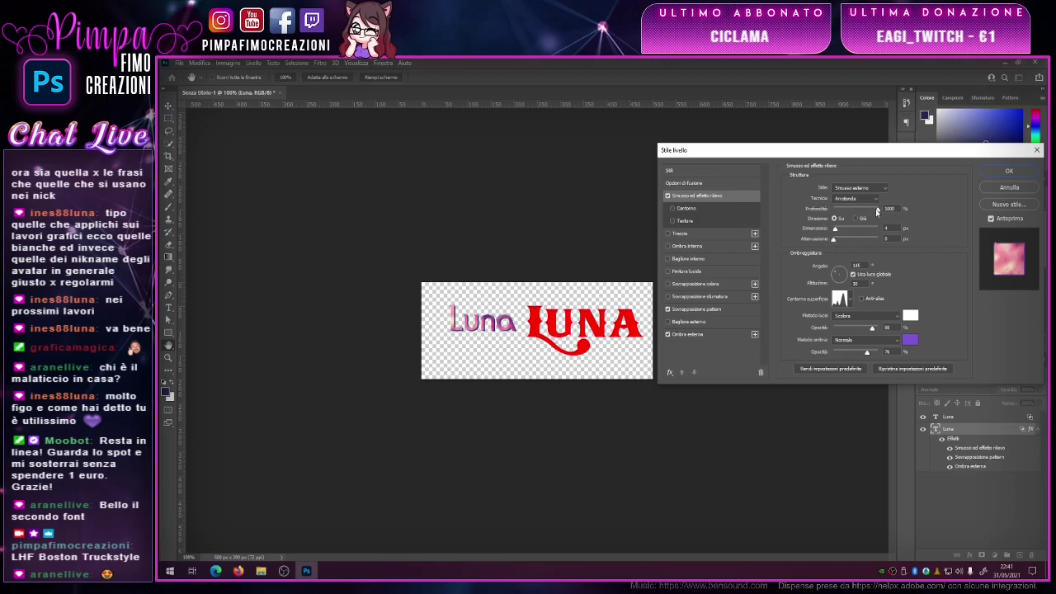
mouse_move(870, 212)
left_mouse_down()
mouse_move(860, 214)
mouse_move(870, 213)
left_mouse_up()
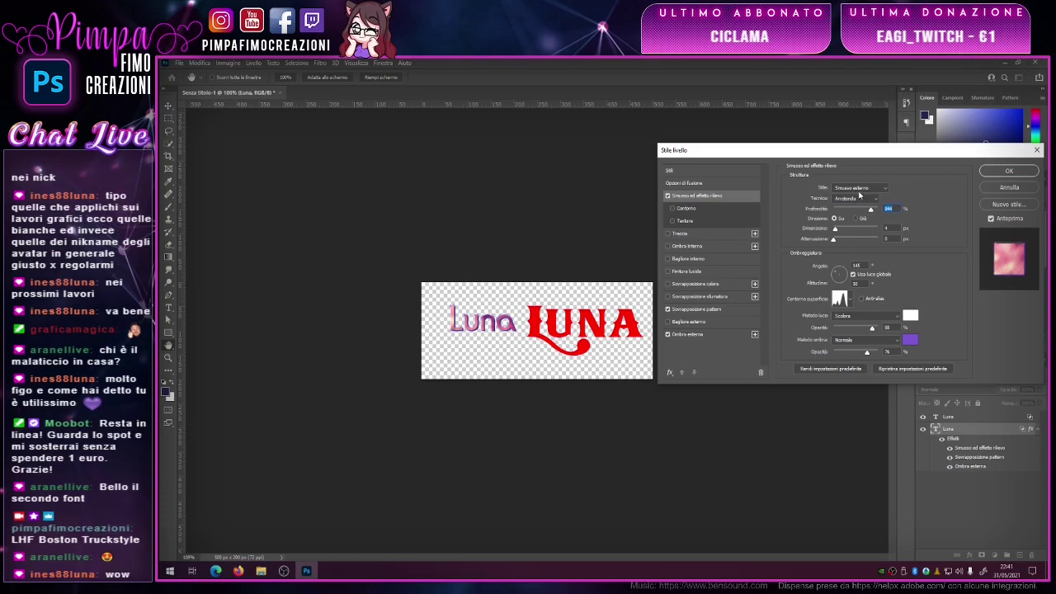
left_click_drag(838, 227, 836, 232)
left_click_drag(836, 238, 842, 240)
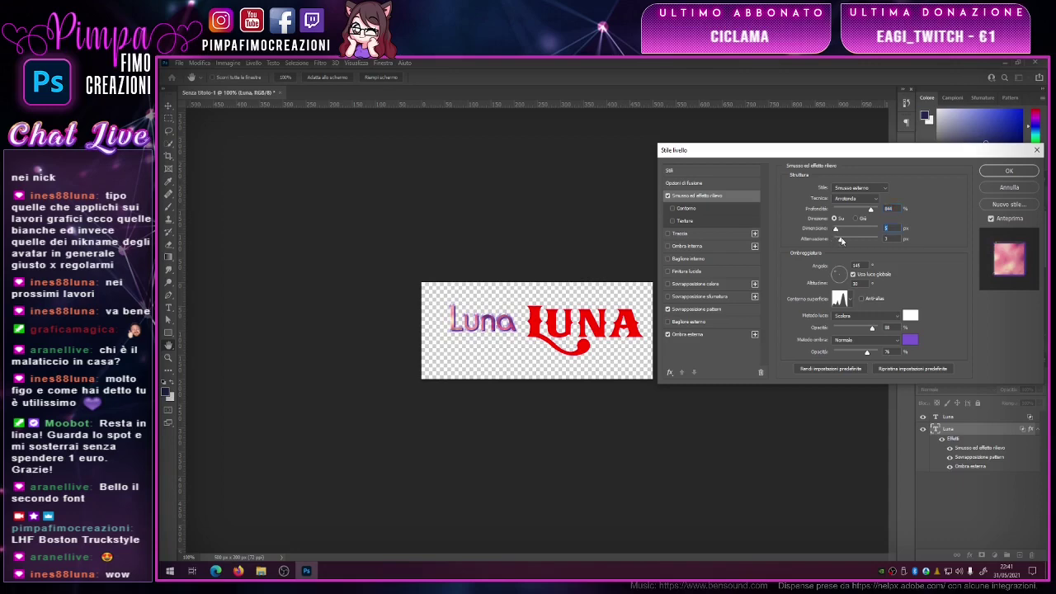
- Try several Gloss Contour presets and settle on a new one
left_click(850, 299)
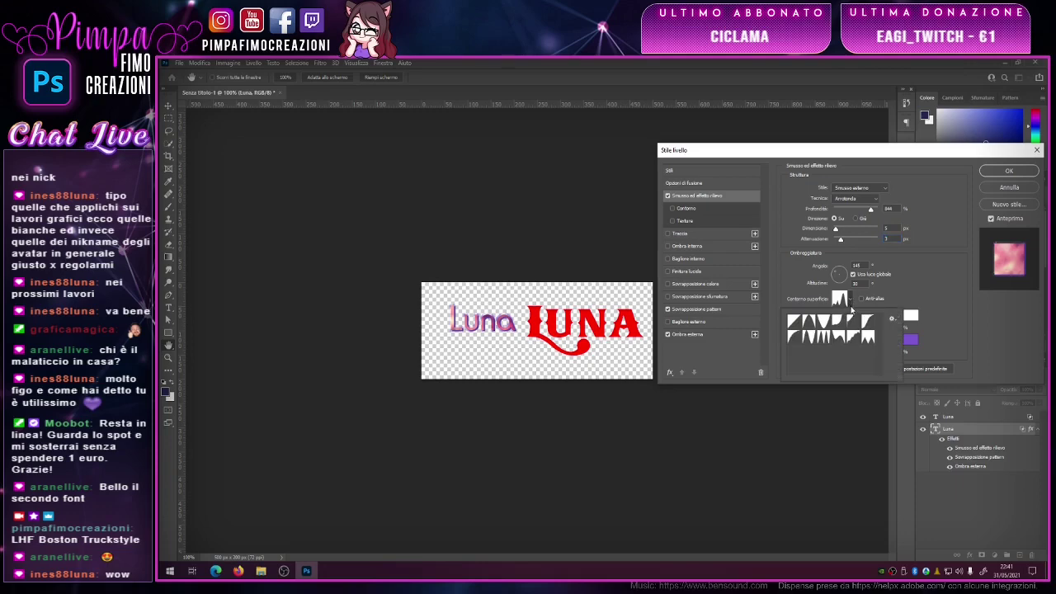
left_click(841, 322)
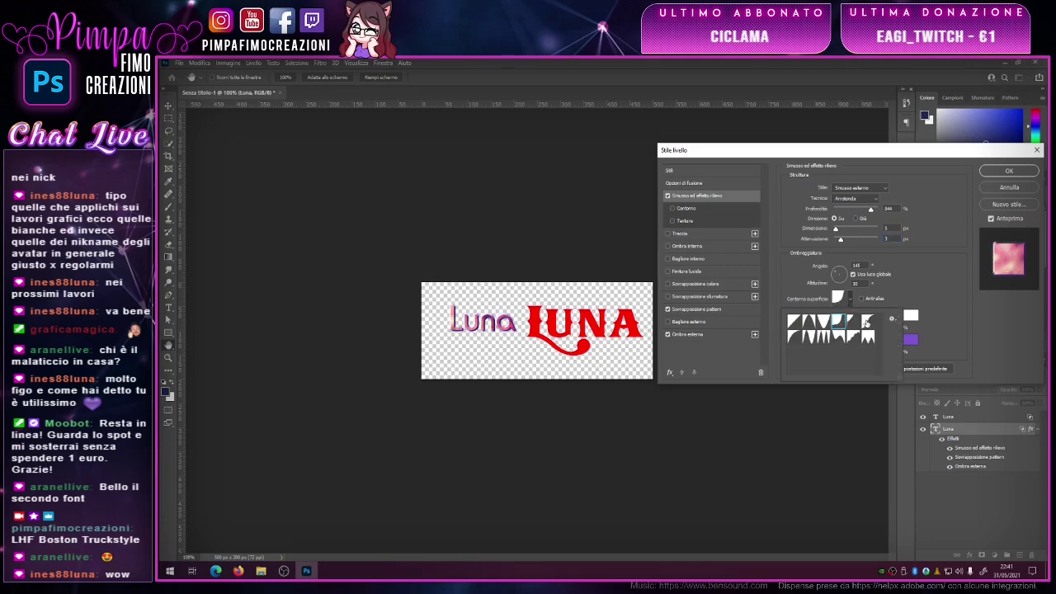
left_click(866, 322)
left_click(807, 338)
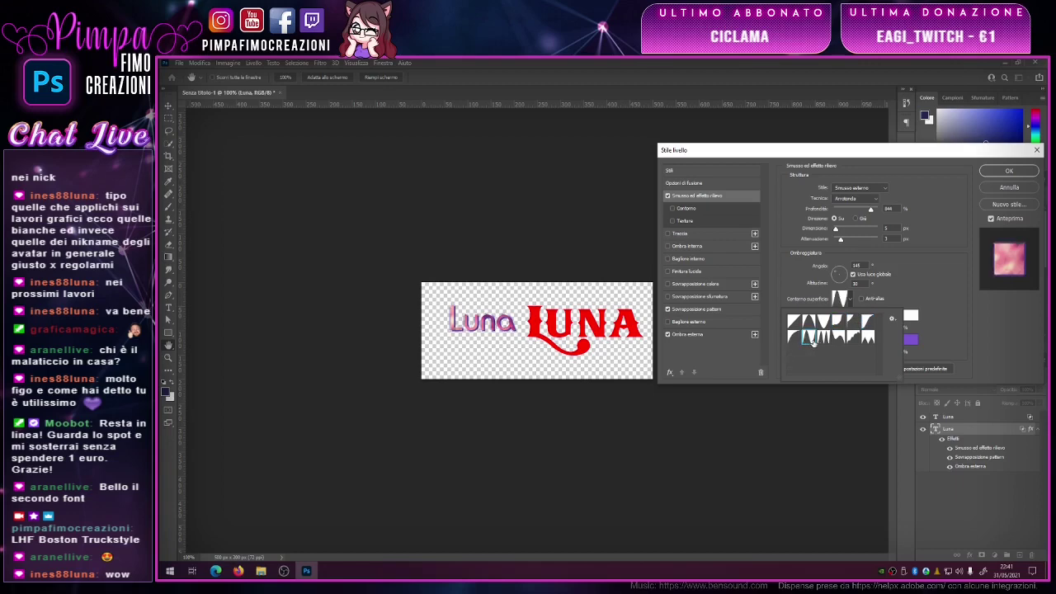
left_click(839, 339)
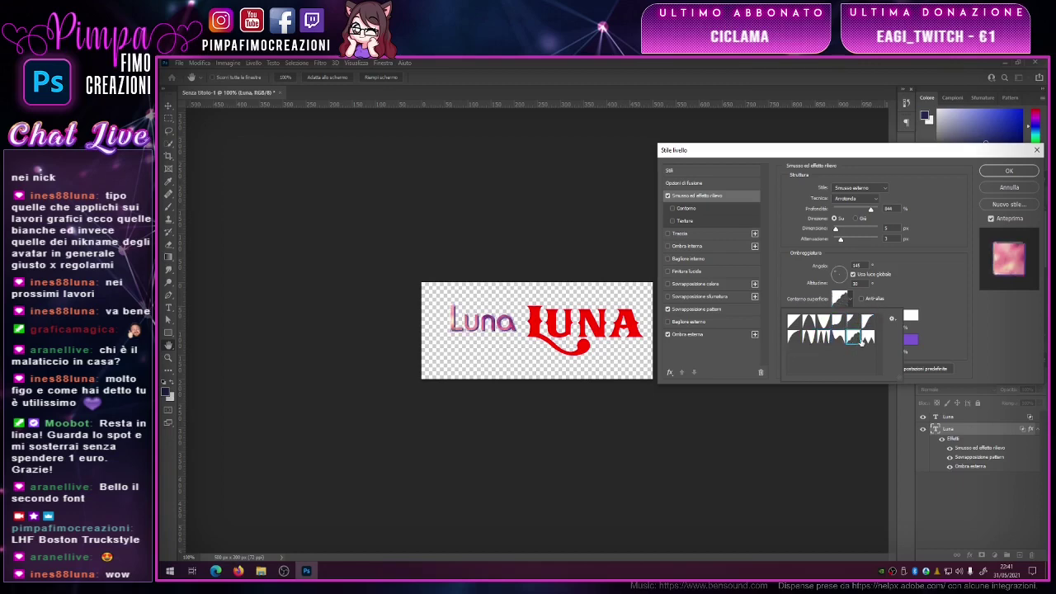
left_click(868, 337)
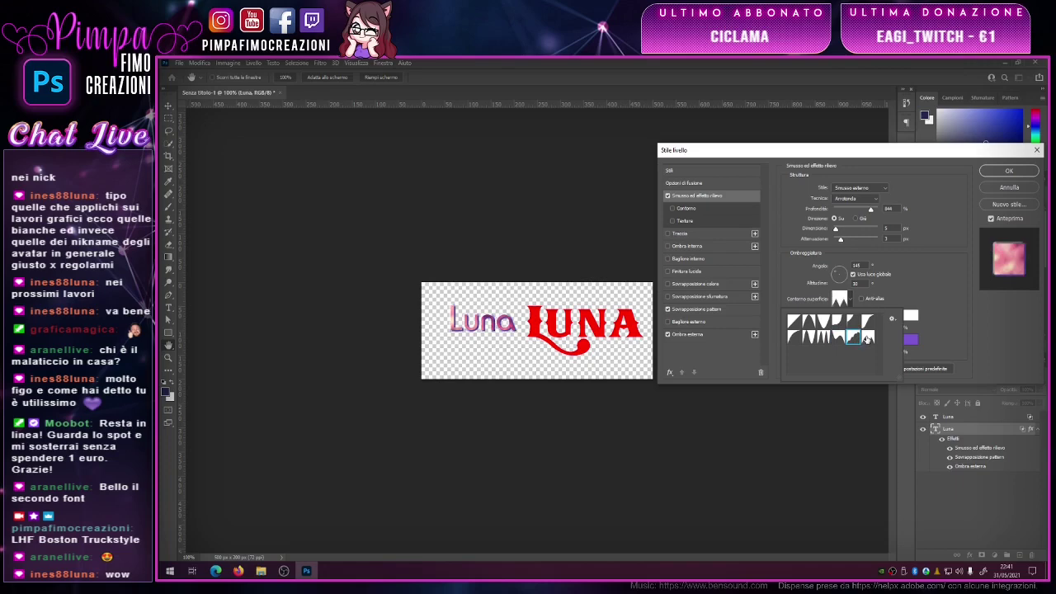
left_click(896, 297)
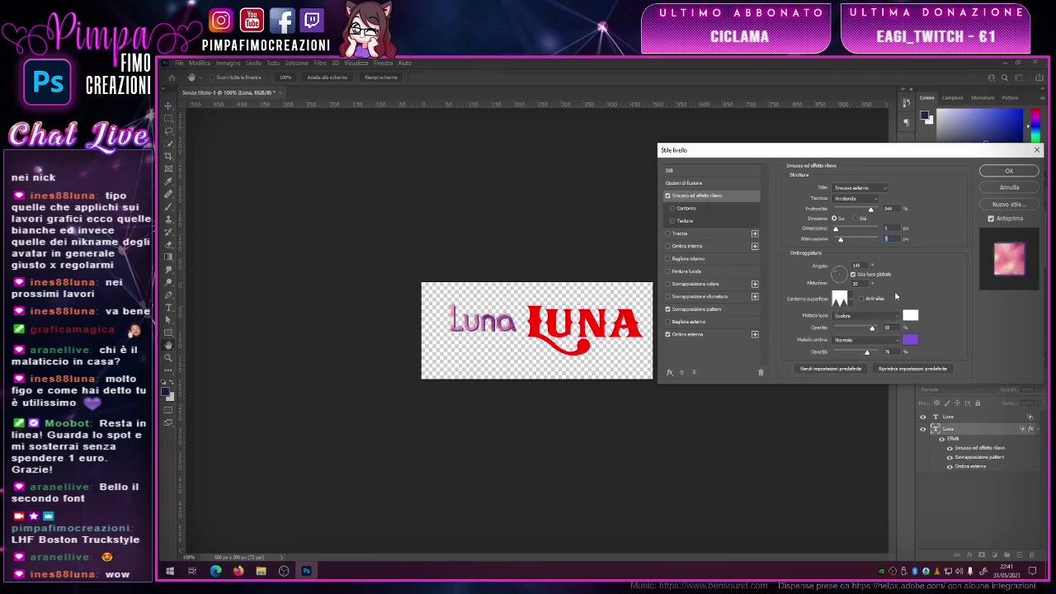
- Set the bevel shadow colour to bright purple and the highlight to light pink
left_click(912, 345)
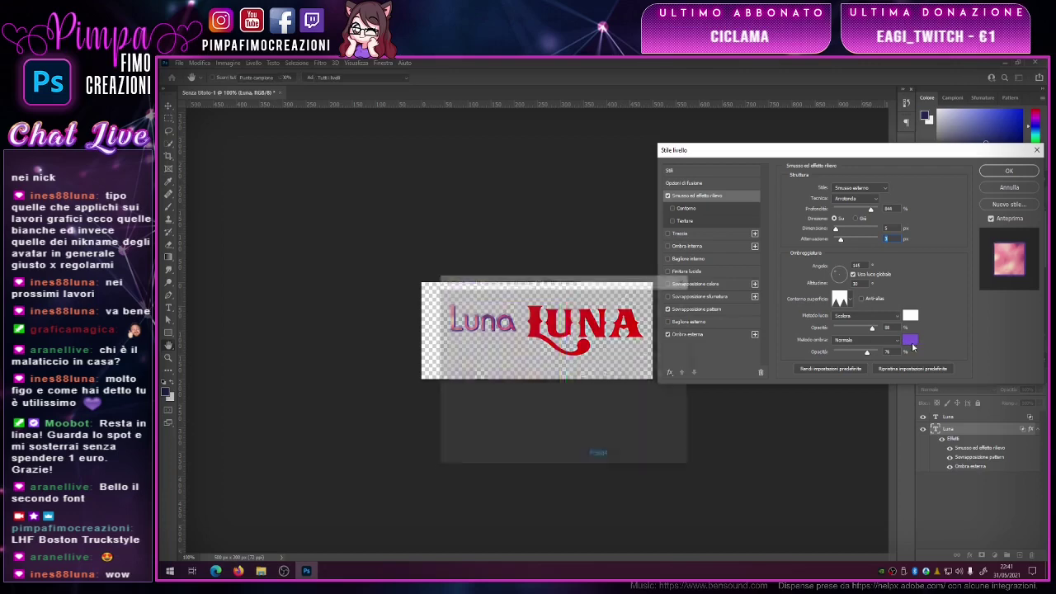
left_click_drag(599, 282, 722, 343)
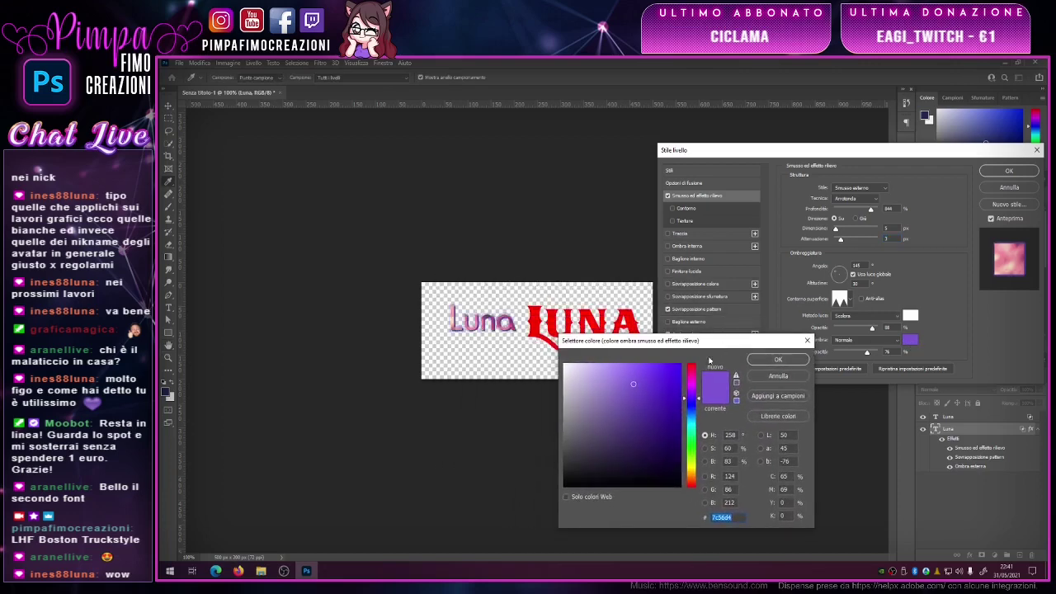
left_click(674, 371)
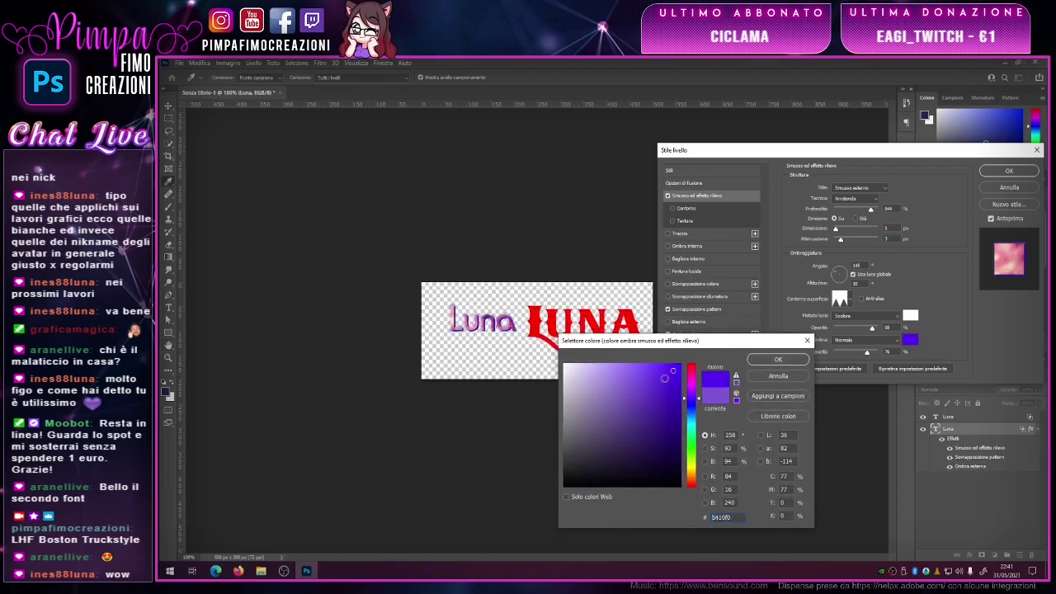
left_click(763, 361)
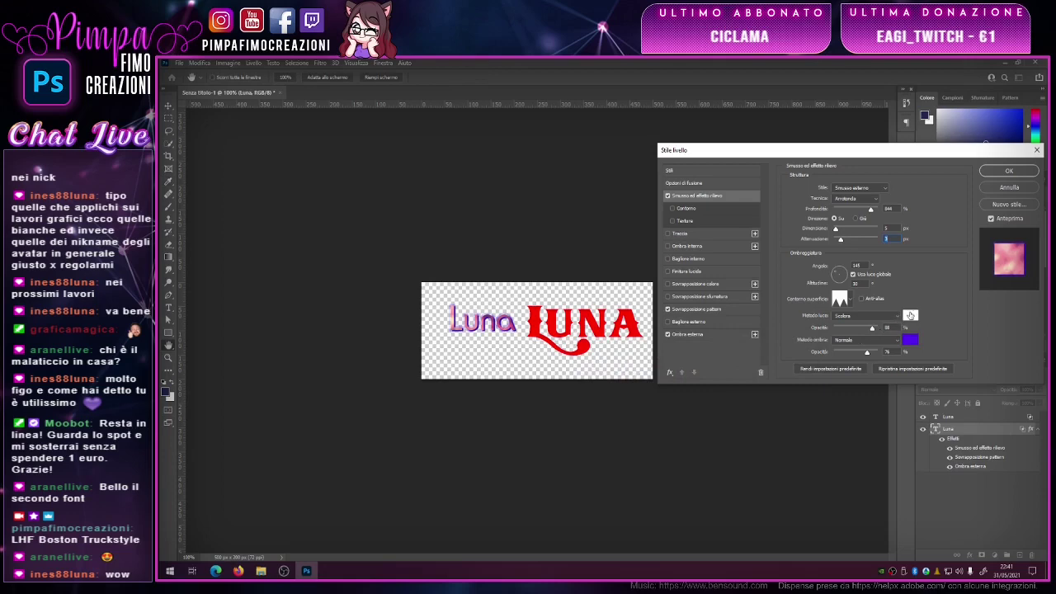
left_click(912, 315)
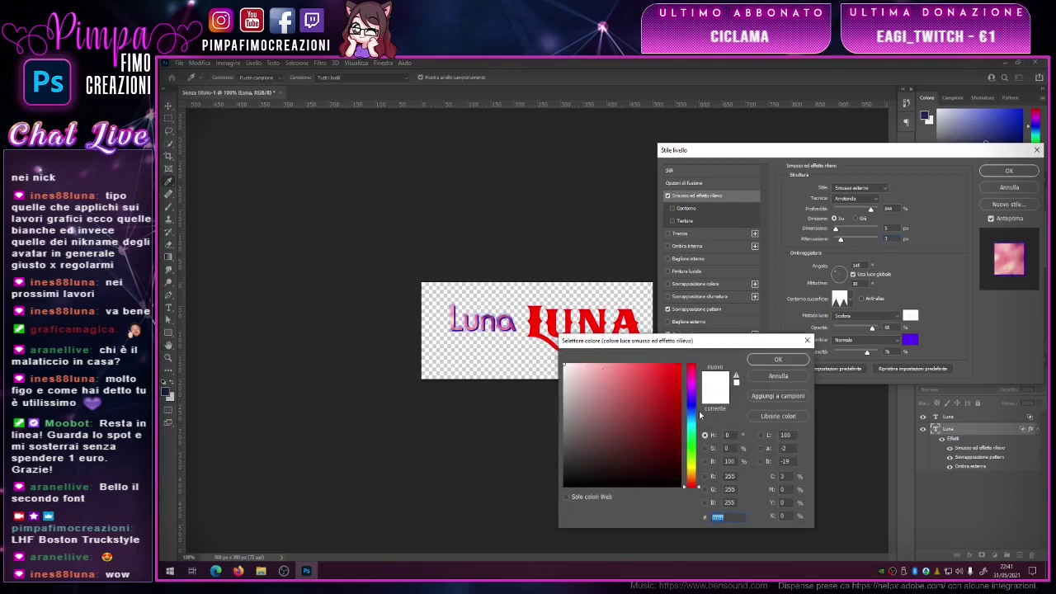
left_click(693, 387)
left_click(588, 364)
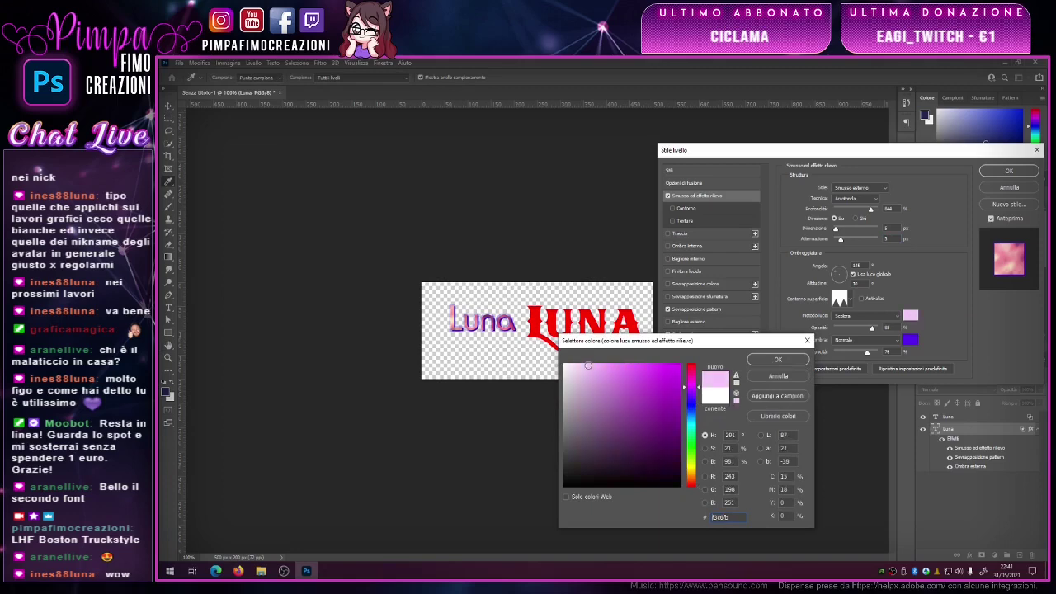
left_click_drag(589, 366, 593, 369)
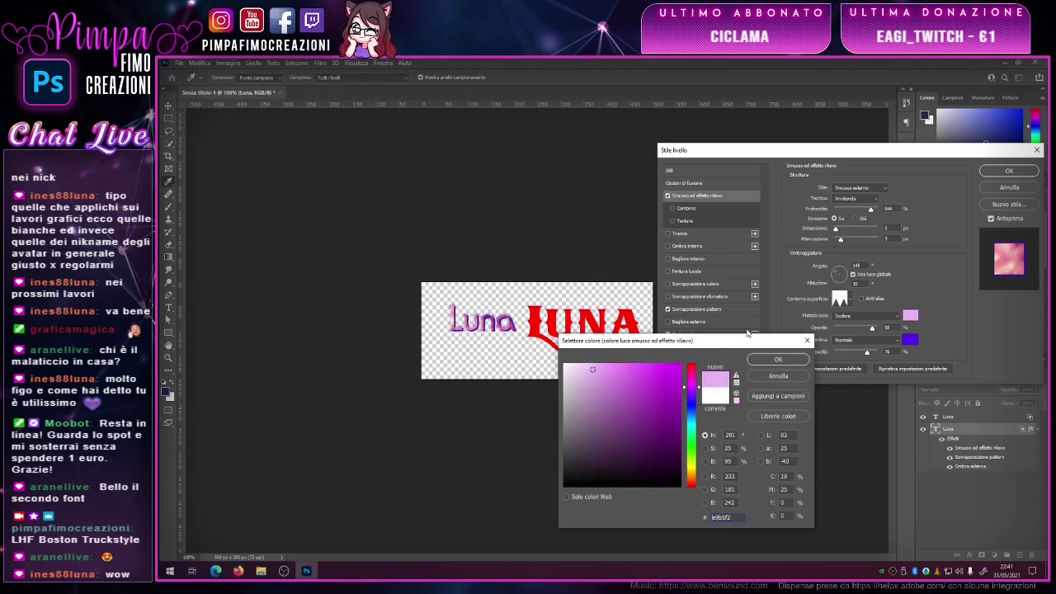
left_click(772, 360)
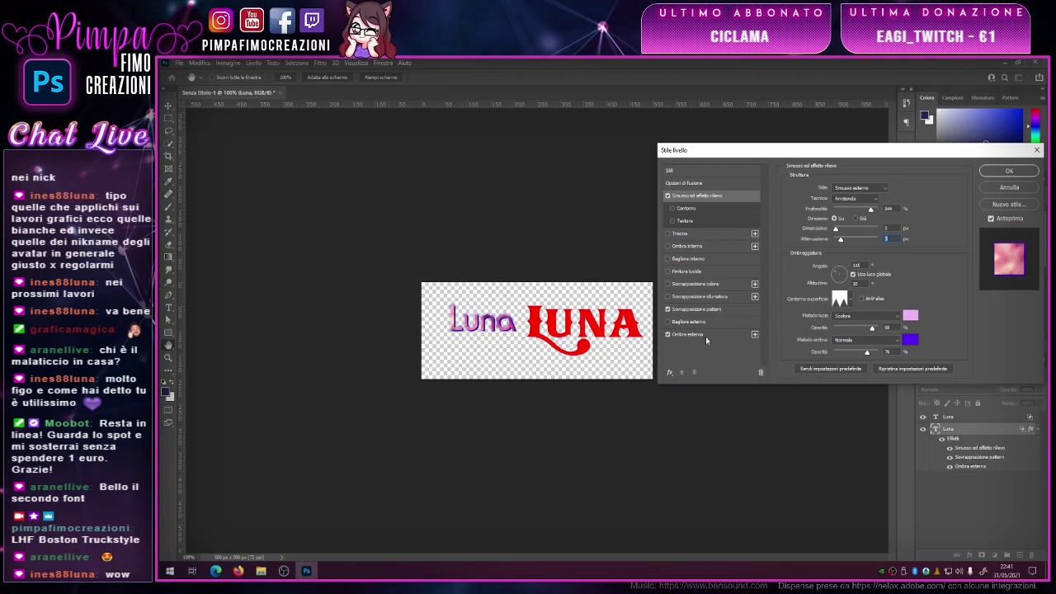
- Enable Stroke with a solid near-black colour fill
left_click(681, 234)
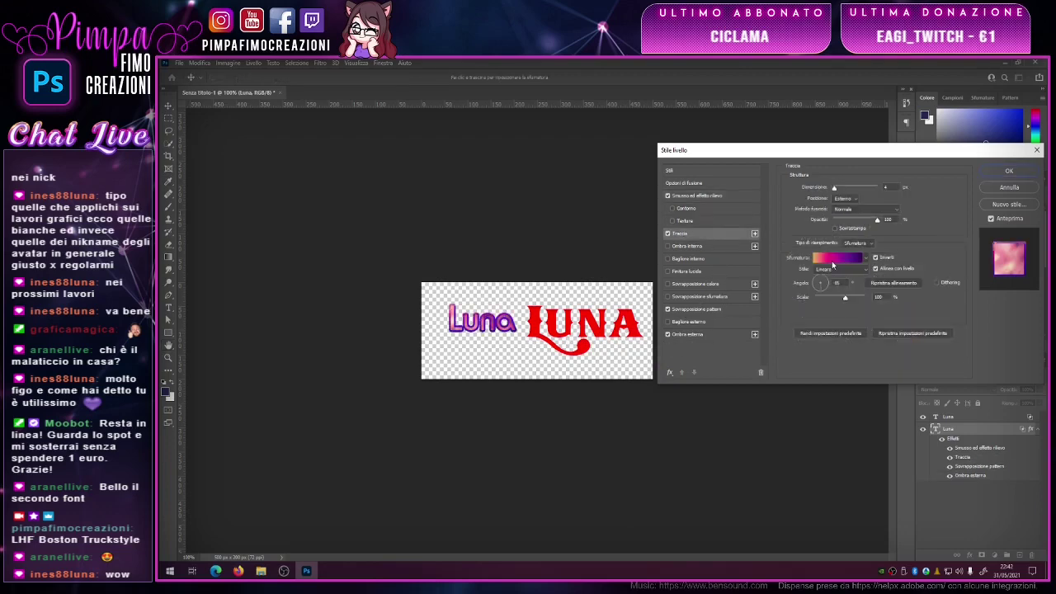
left_click(834, 261)
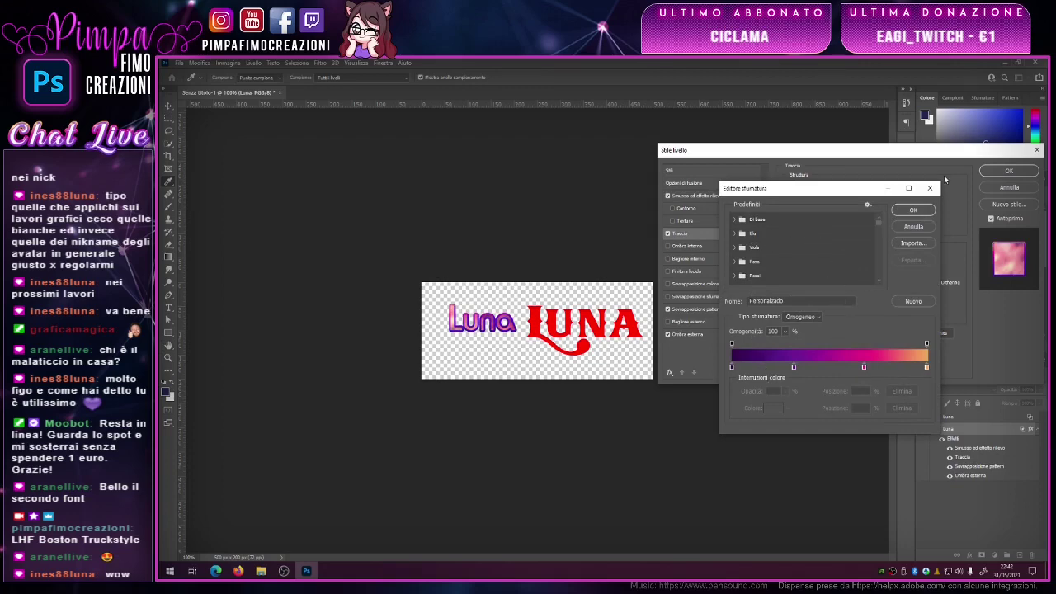
left_click(930, 189)
left_click(850, 244)
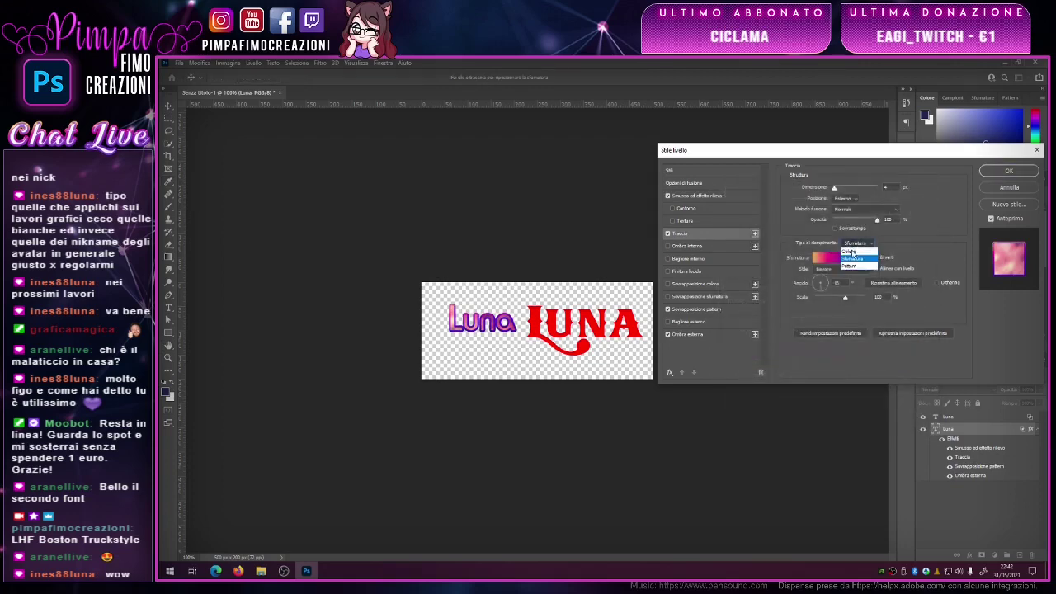
left_click(851, 251)
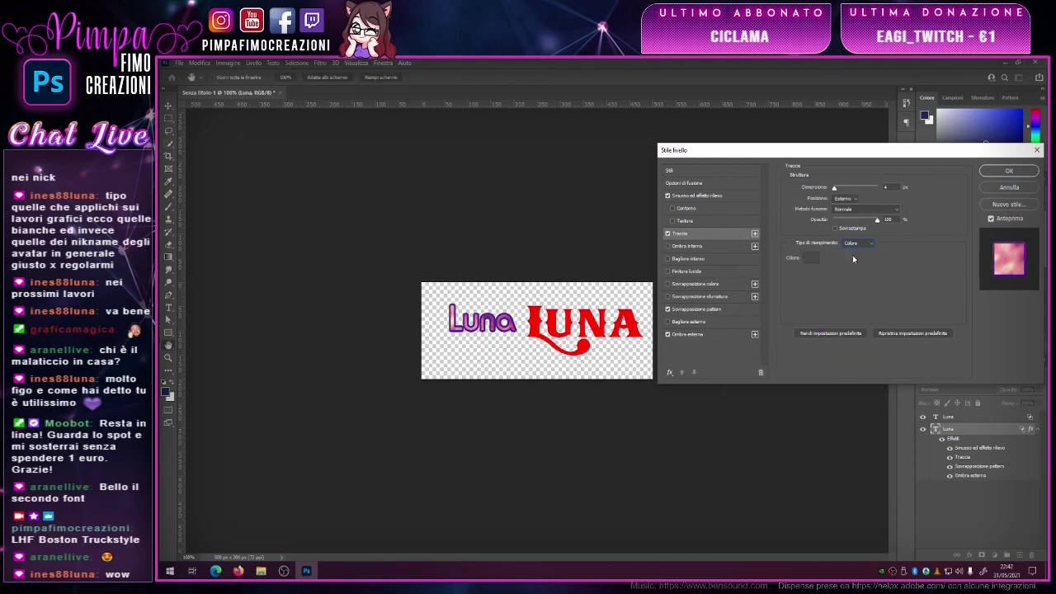
left_click(813, 258)
left_click(628, 373)
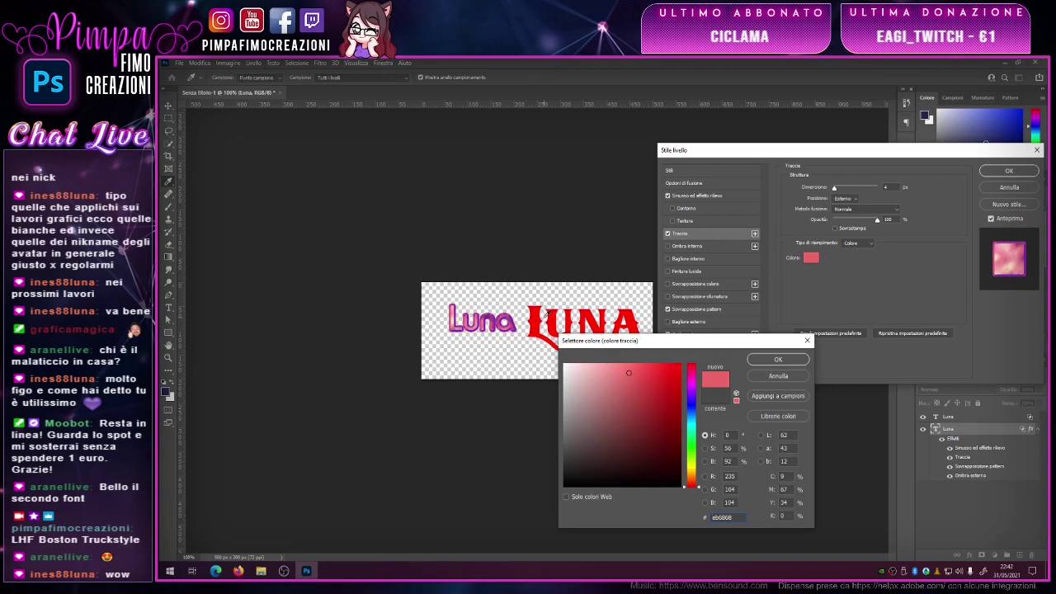
left_click_drag(578, 466, 577, 474)
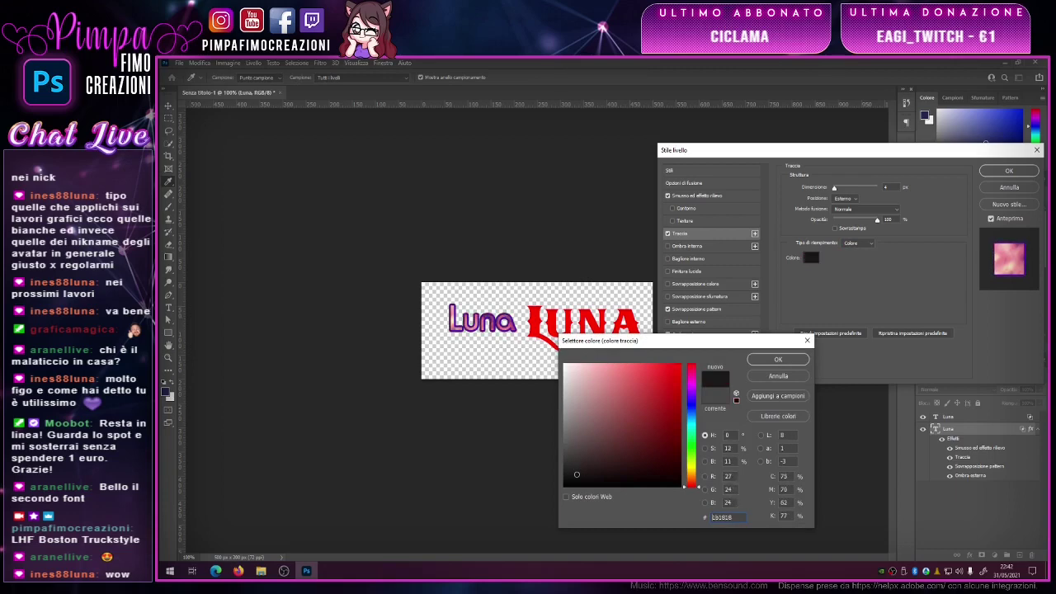
left_click(777, 359)
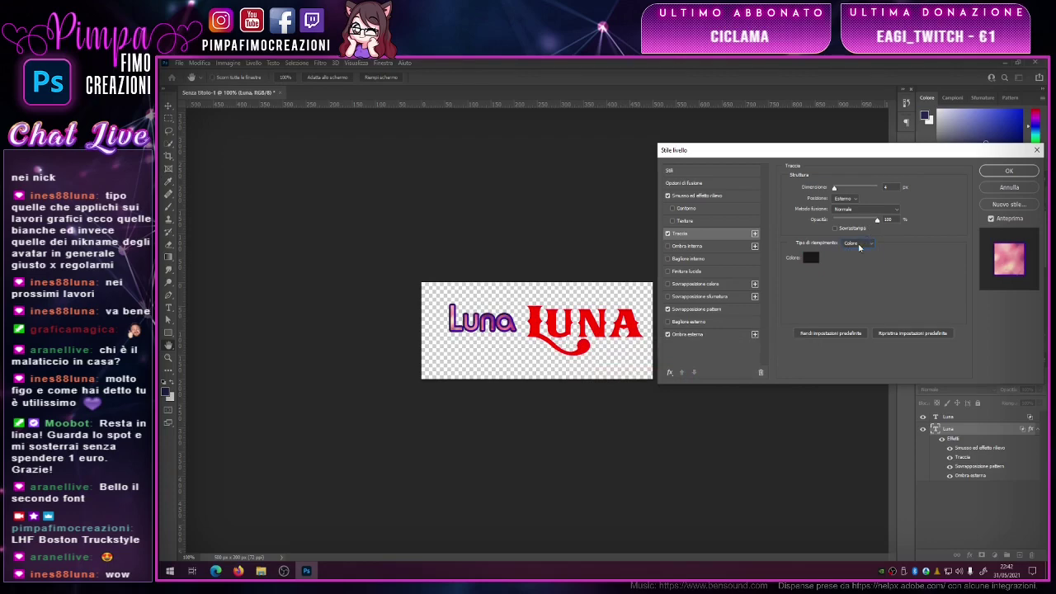
- Center the stroke at 1 px and apply the finished layer style
left_click(848, 199)
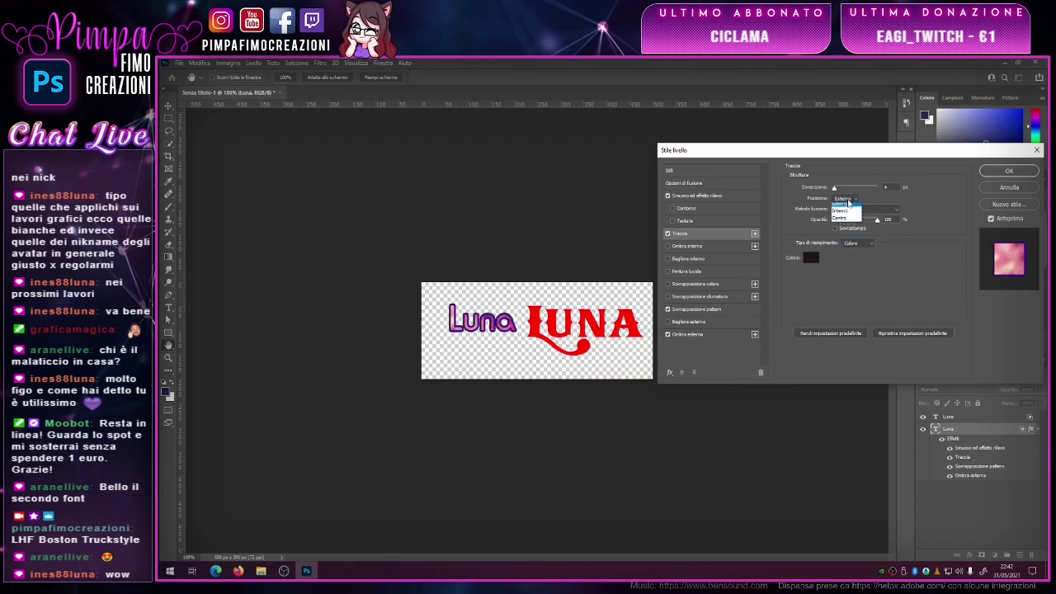
left_click(847, 224)
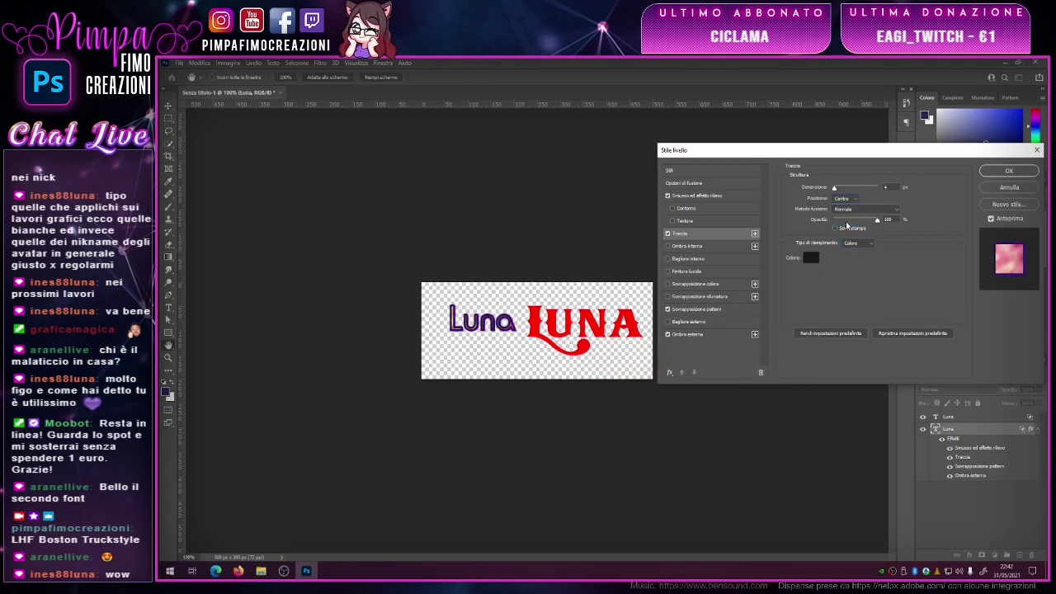
left_click_drag(835, 189, 827, 190)
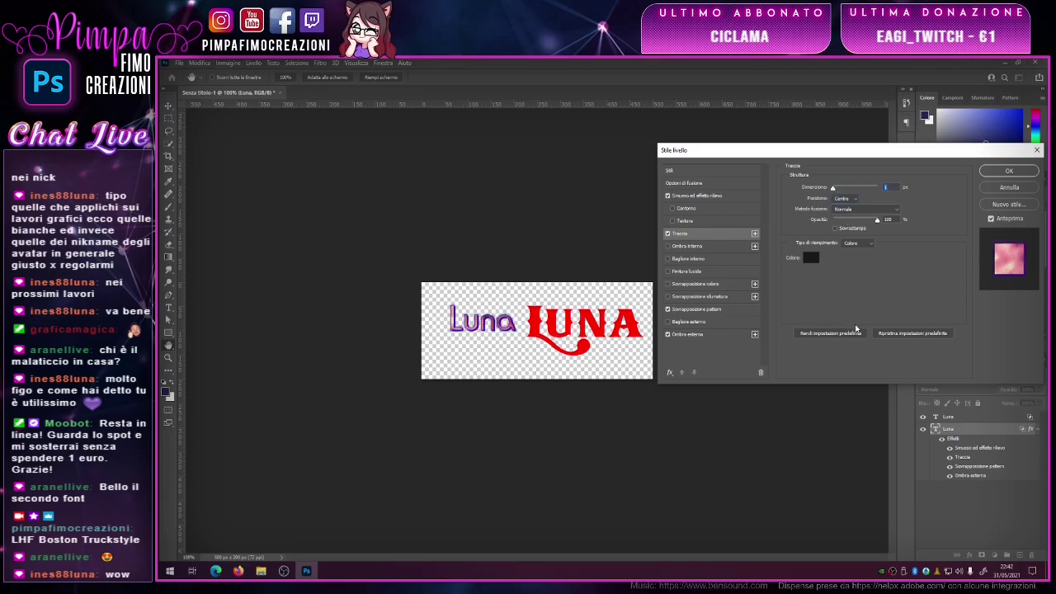
left_click(1032, 170)
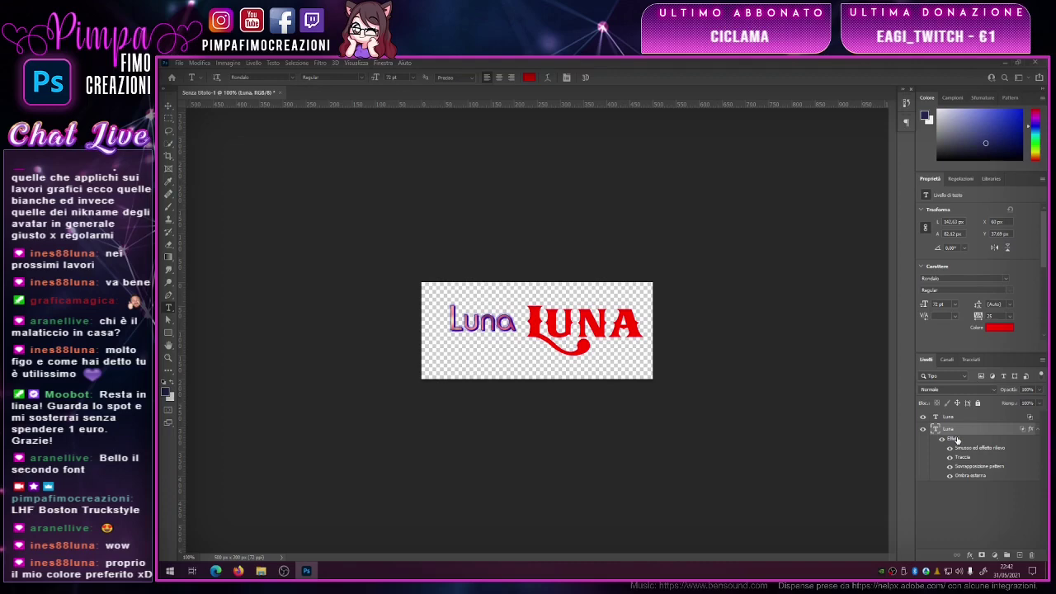
- Copy small Luna's effects to big LUNA and set canvas height to 500 px, top-anchored
left_click_drag(957, 440, 956, 417)
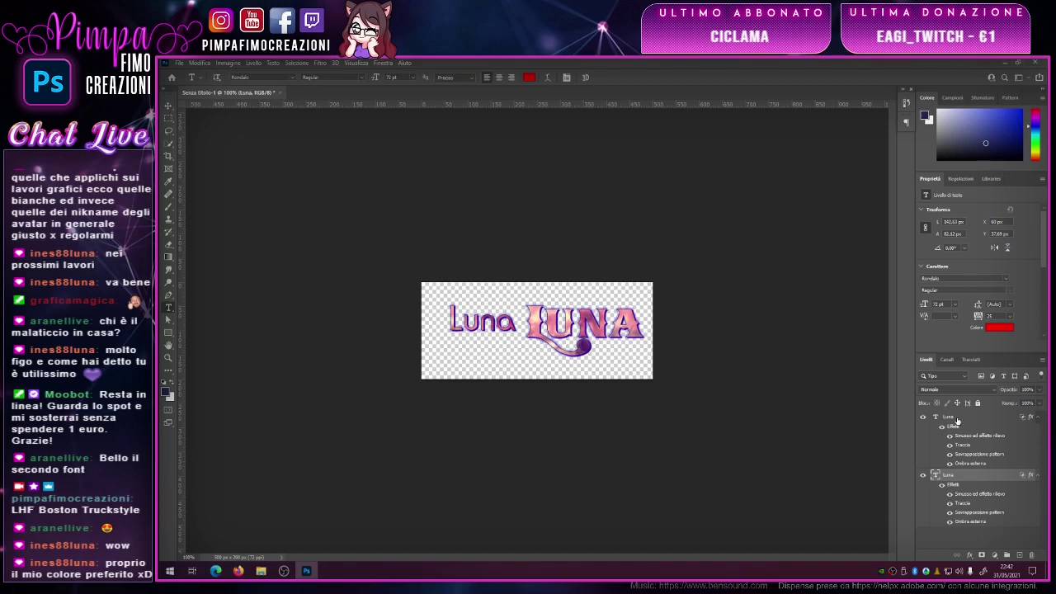
left_click(228, 63)
left_click(284, 145)
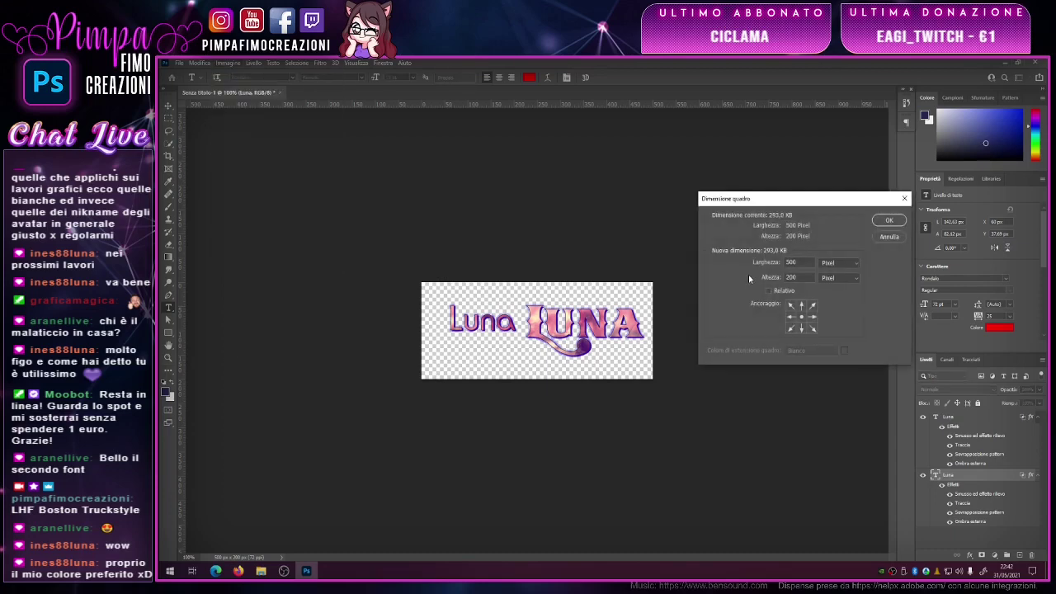
type("5")
type("00")
left_click(802, 307)
left_click(890, 220)
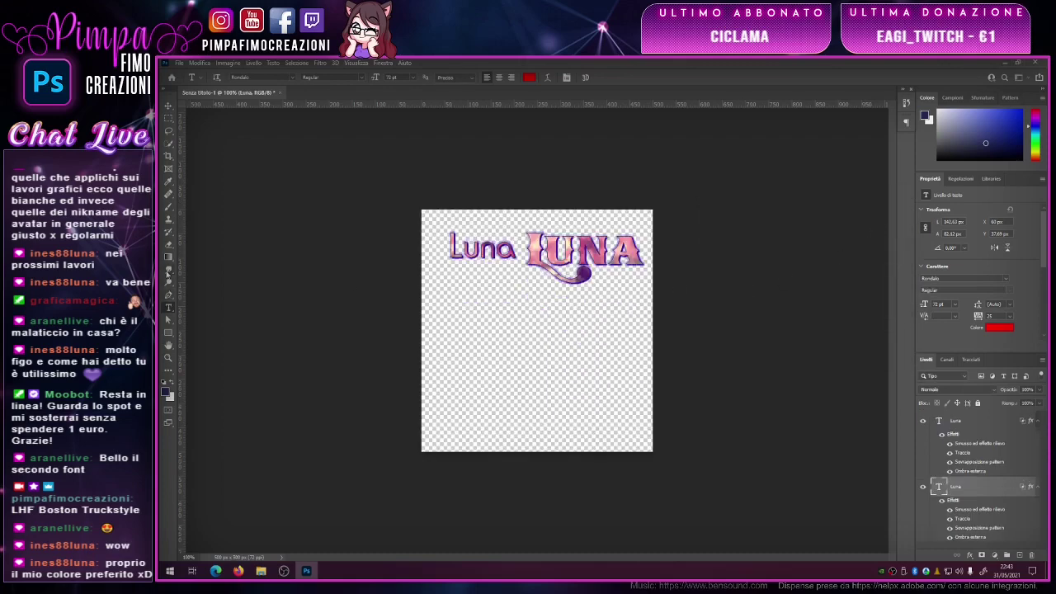
left_click(168, 333)
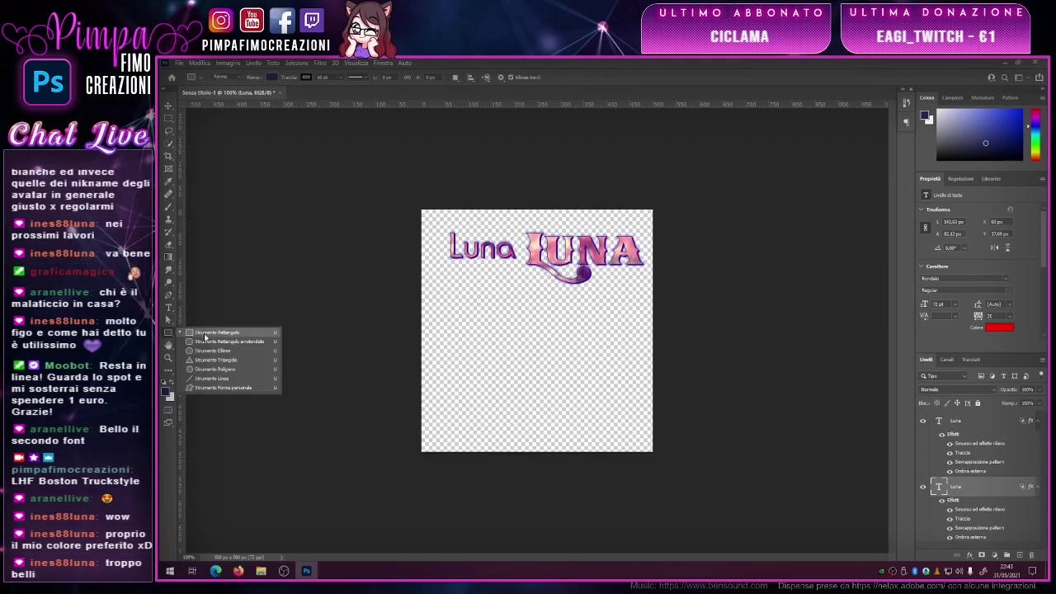
- Draw a triangle and paste the Luna text's layer style onto it
left_click(207, 362)
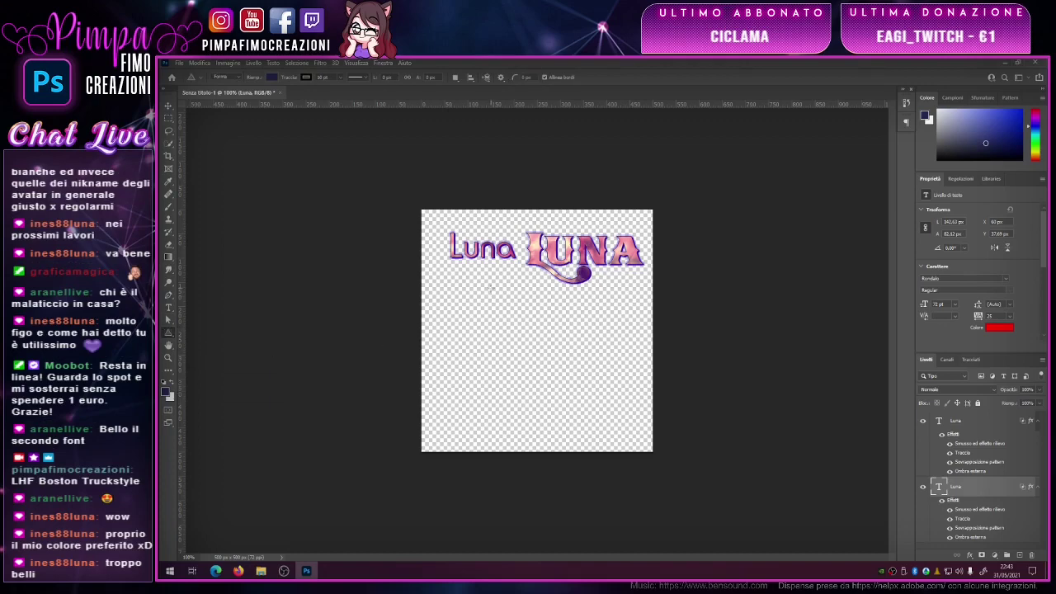
left_click_drag(491, 289, 561, 386)
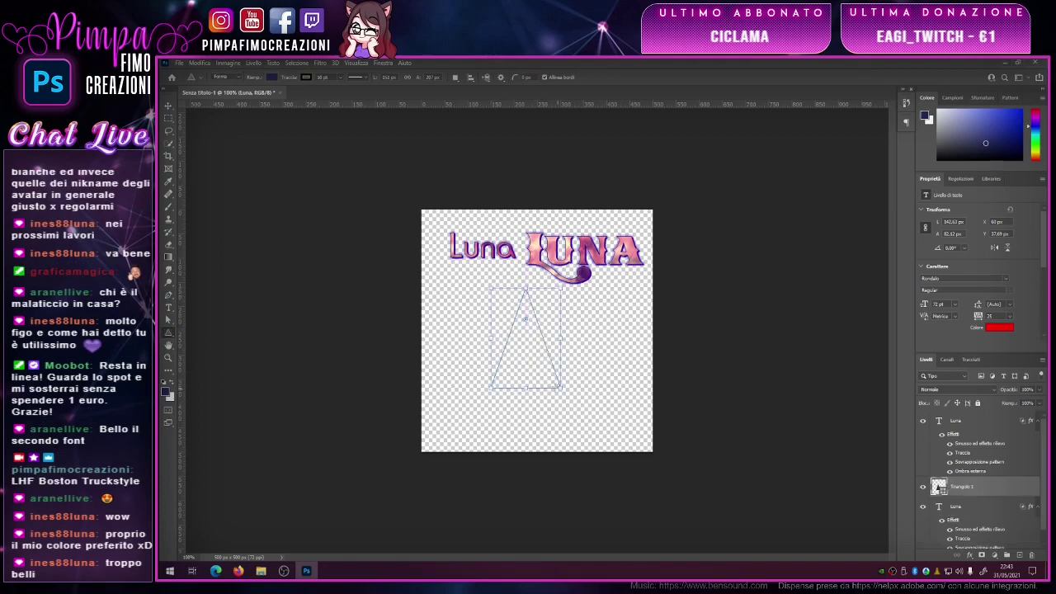
left_click(964, 423)
right_click(964, 423)
left_click(886, 446)
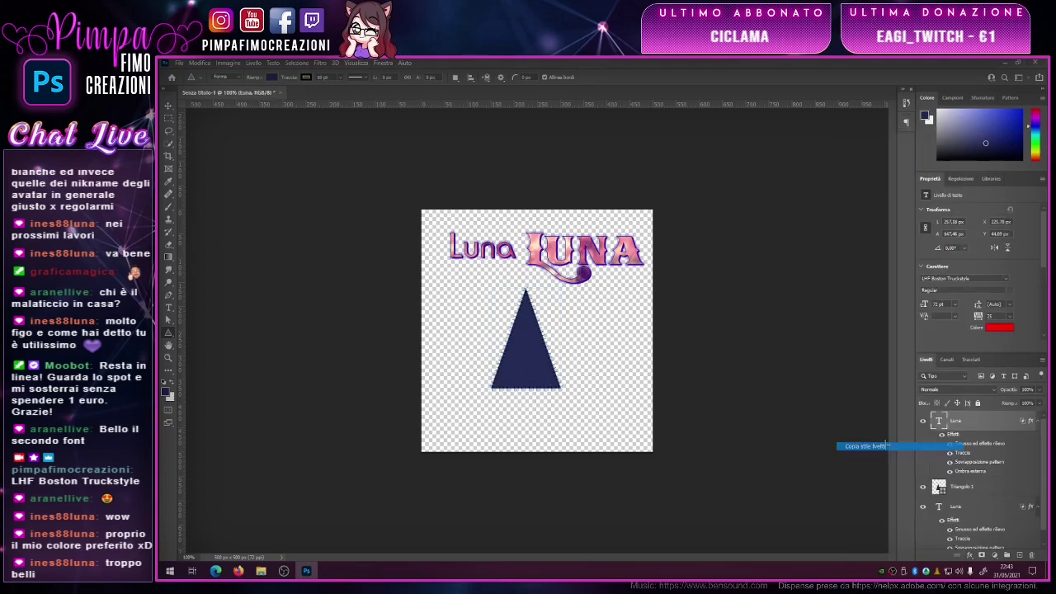
left_click(961, 486)
right_click(962, 487)
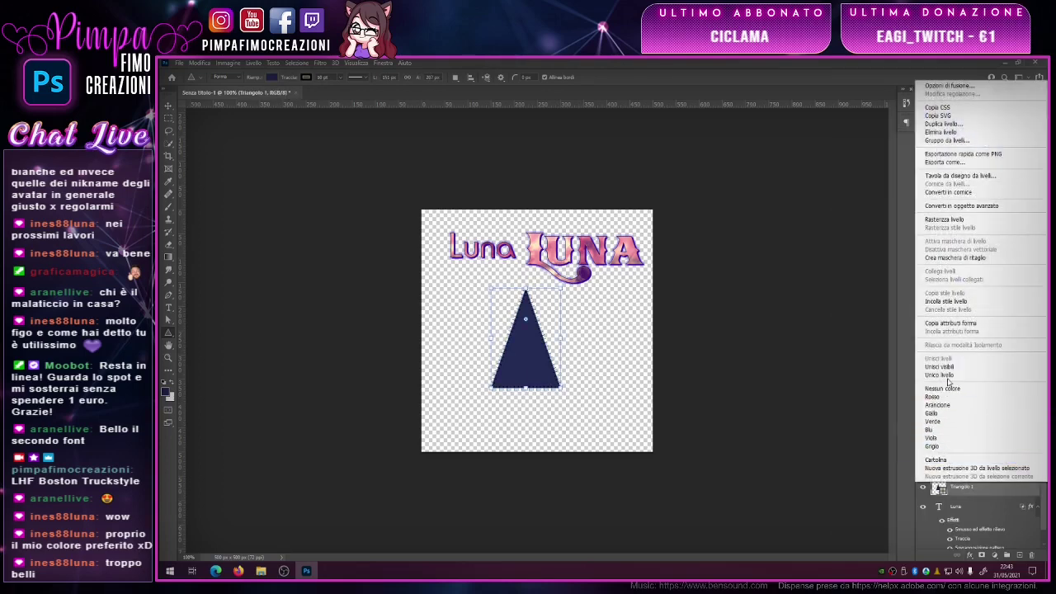
left_click(945, 302)
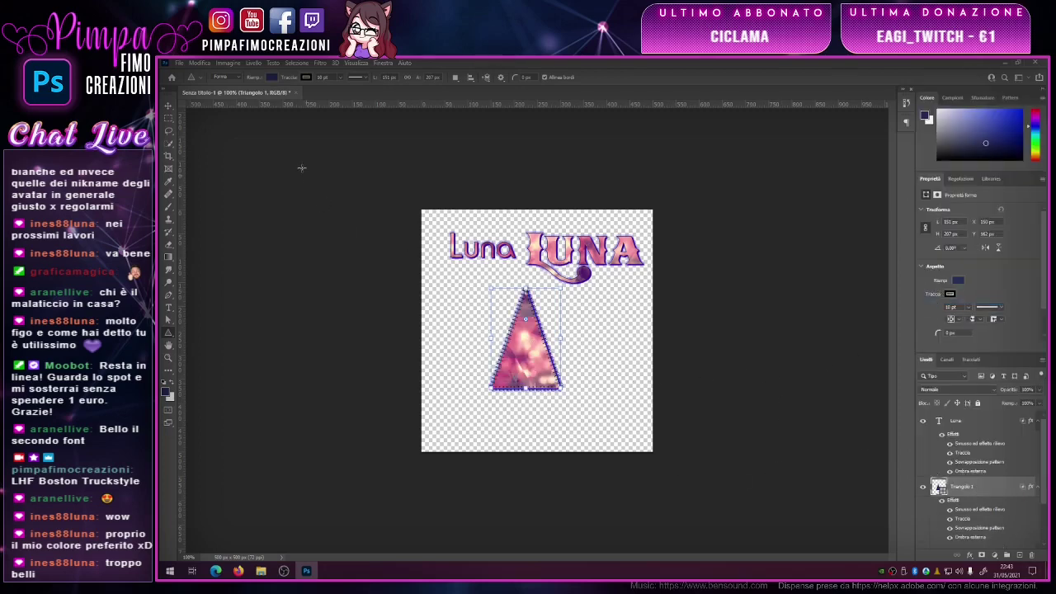
- Remove the triangle's shape stroke and move it left below small Luna
left_click(307, 77)
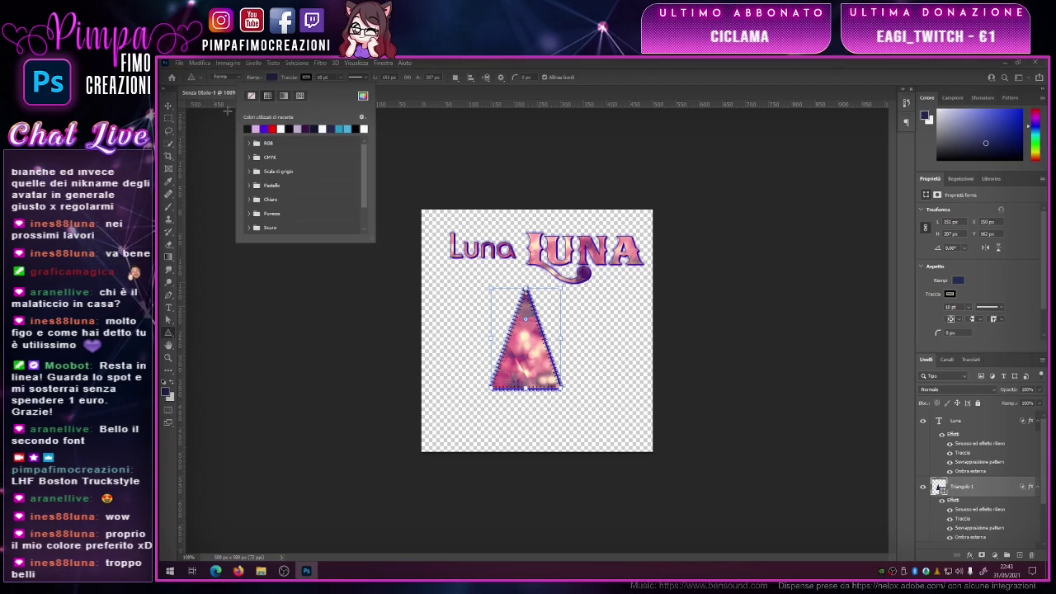
left_click(251, 96)
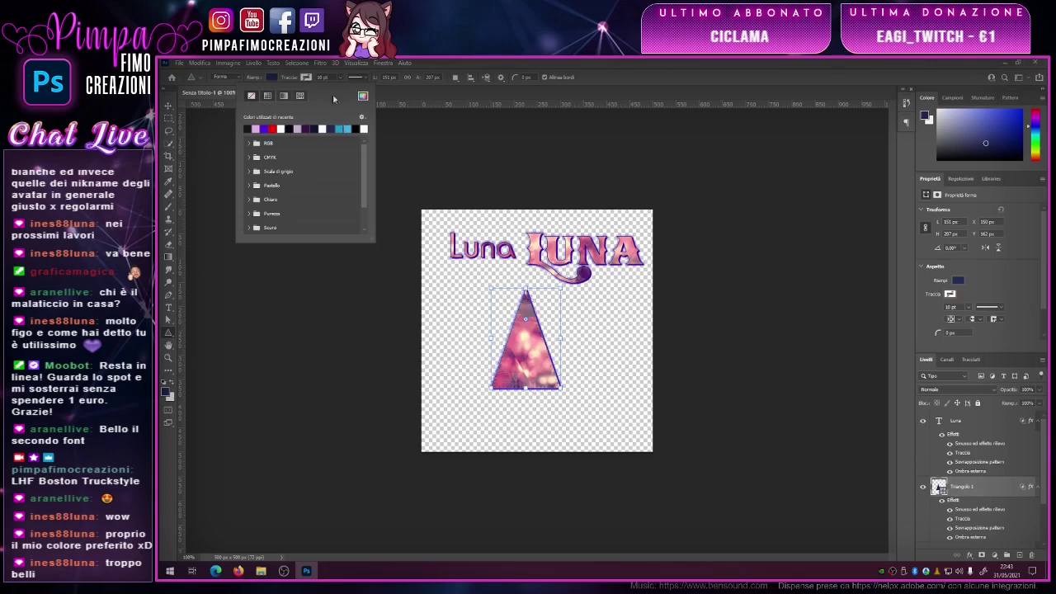
left_click(459, 93)
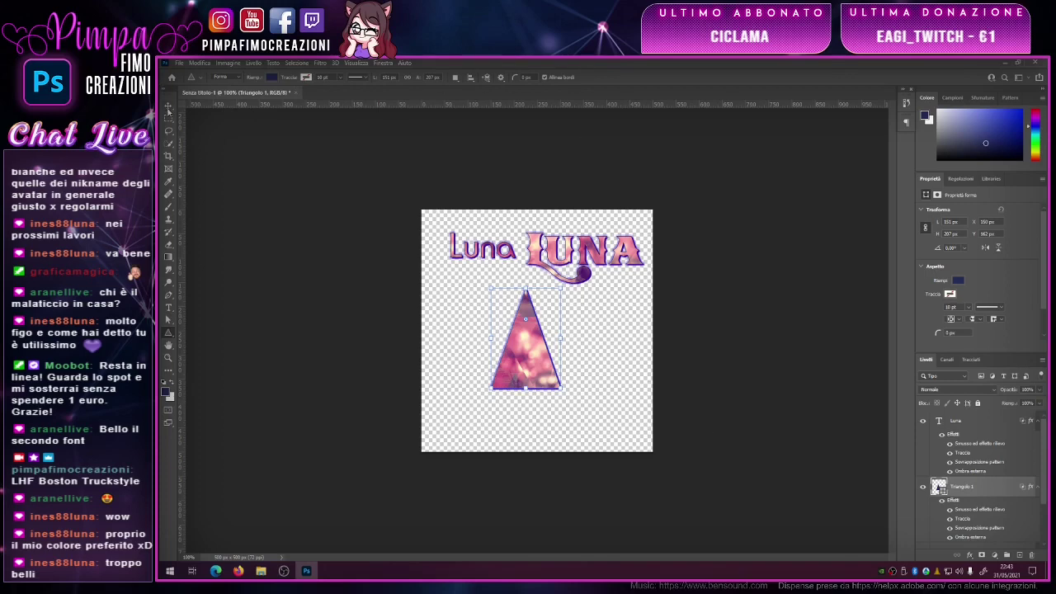
left_click(168, 107)
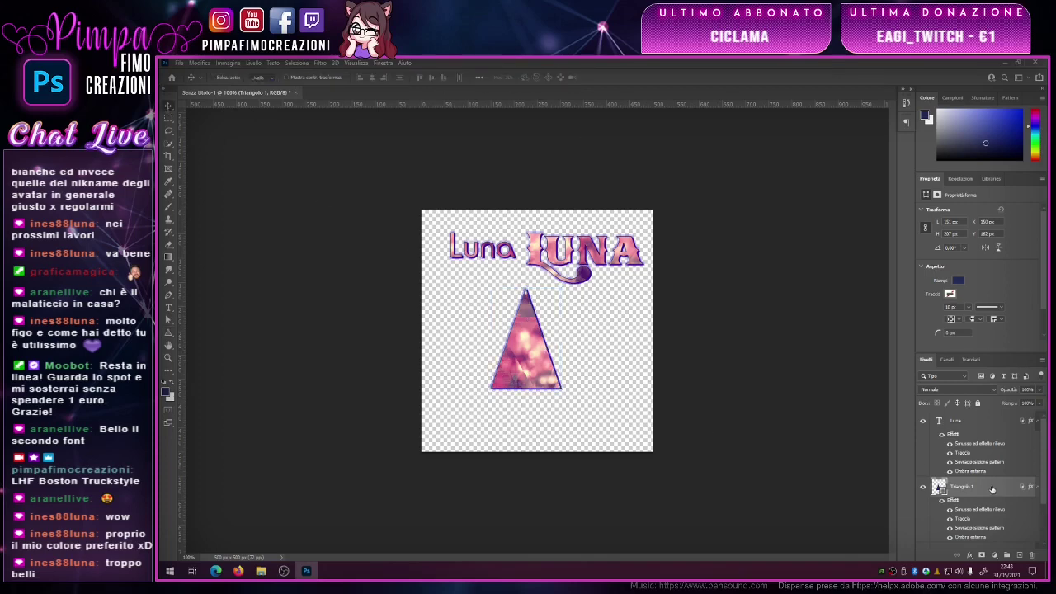
mouse_move(530, 360)
left_mouse_down()
mouse_move(468, 351)
mouse_move(470, 335)
left_mouse_up()
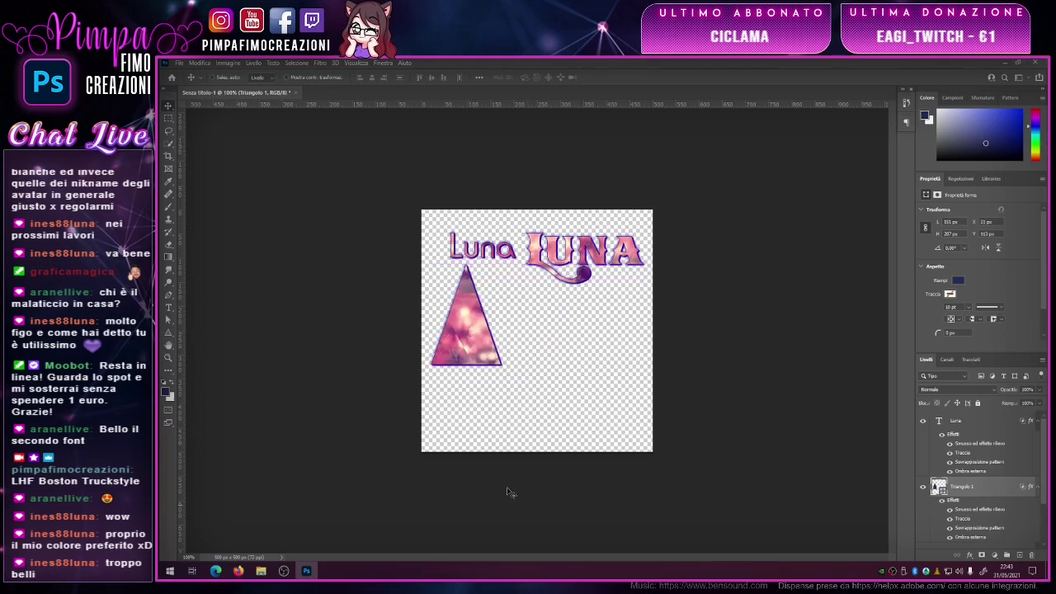
left_click(170, 208)
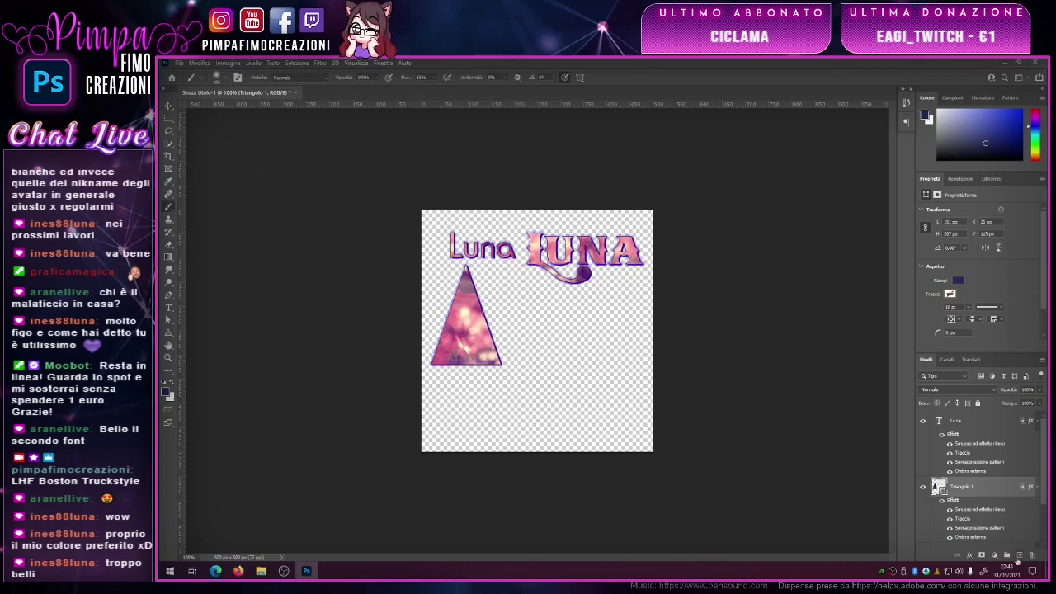
- Add a new layer and select the SS-bokeh painting-circle2-2 brush preset
left_click(1019, 559)
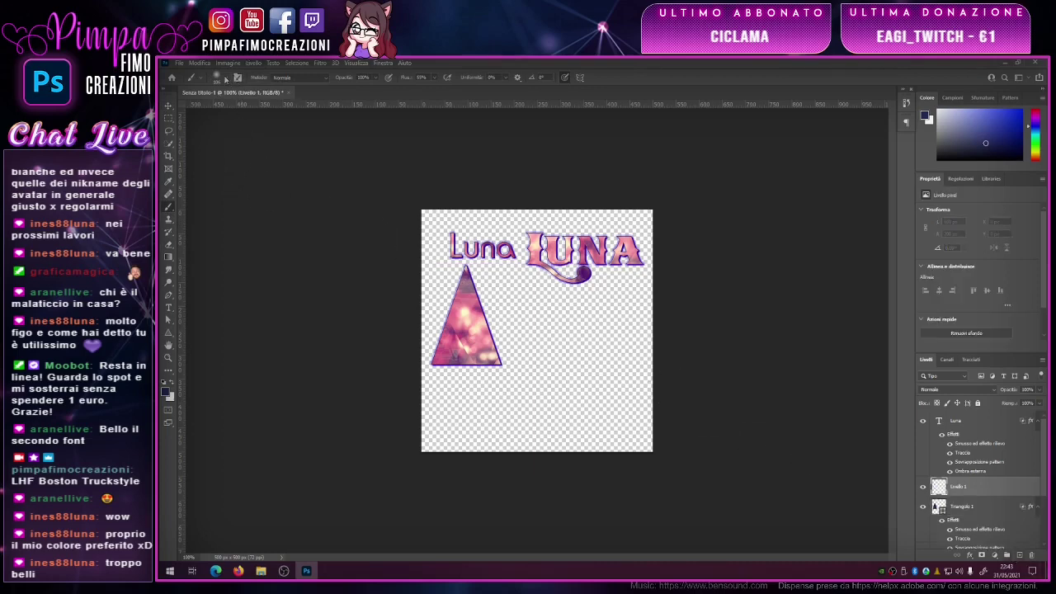
left_click(225, 79)
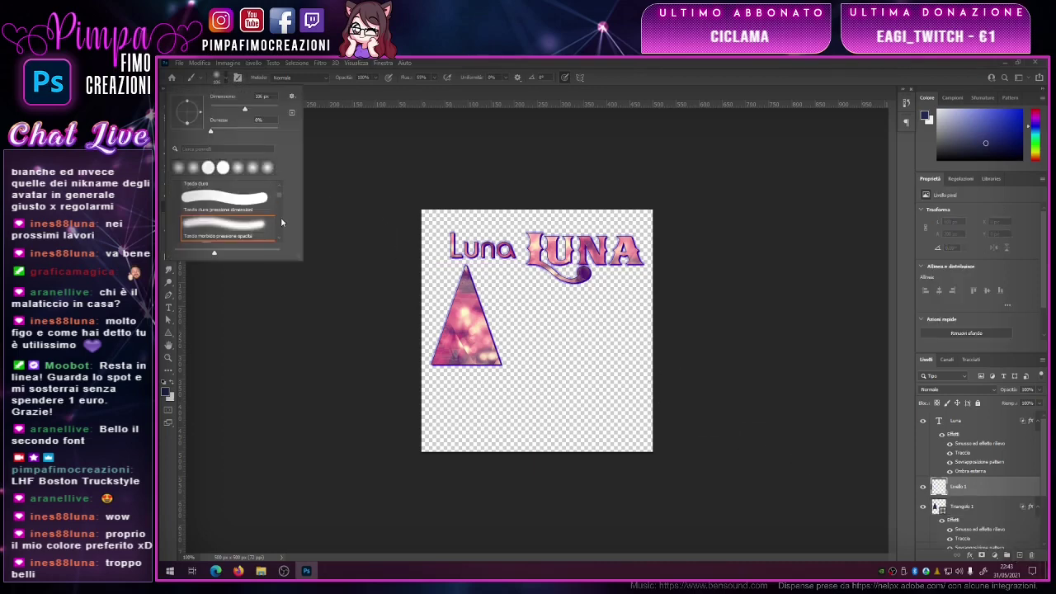
left_click_drag(281, 196, 280, 243)
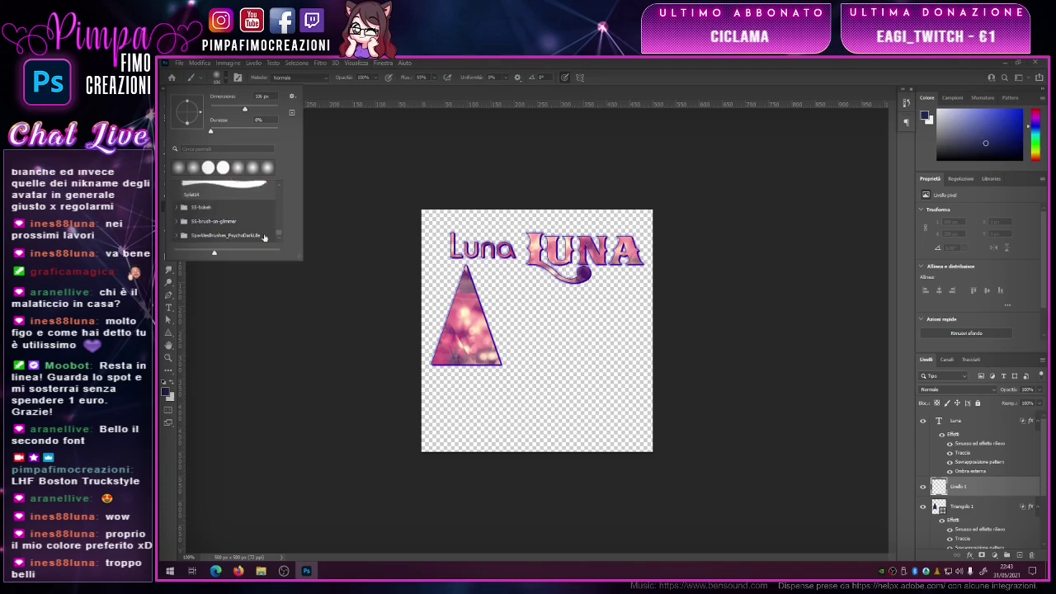
left_click(175, 208)
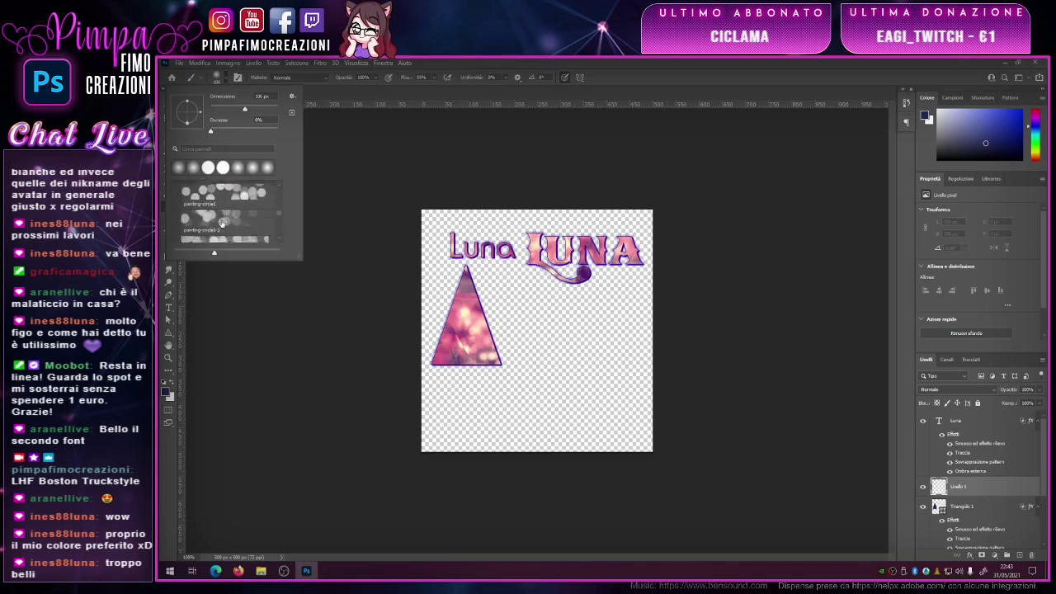
scroll(211, 225, "down", 1)
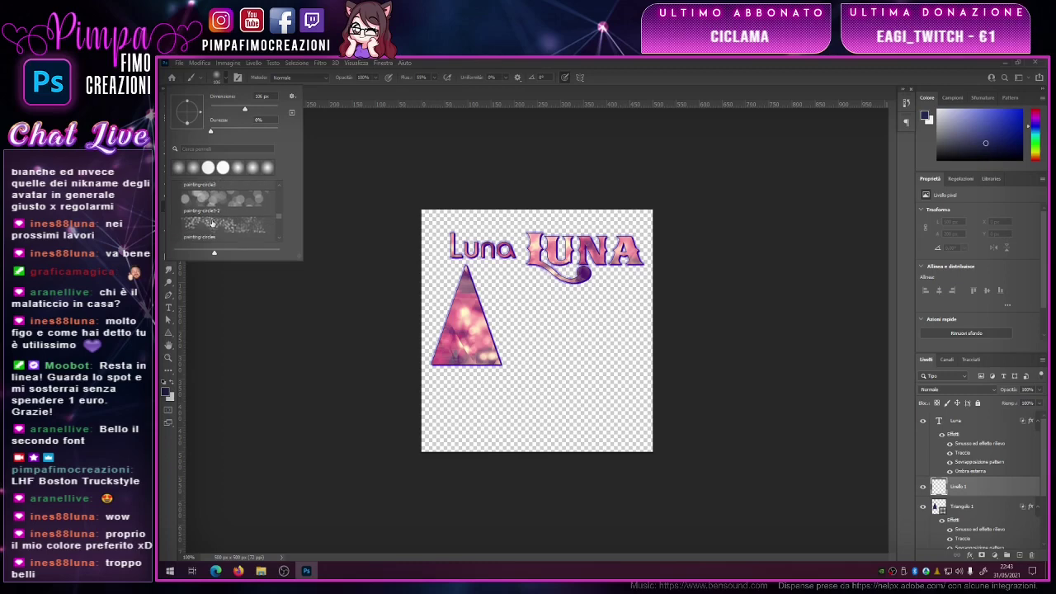
left_click(230, 201)
scroll(223, 211, "down", 2)
scroll(219, 216, "down", 1)
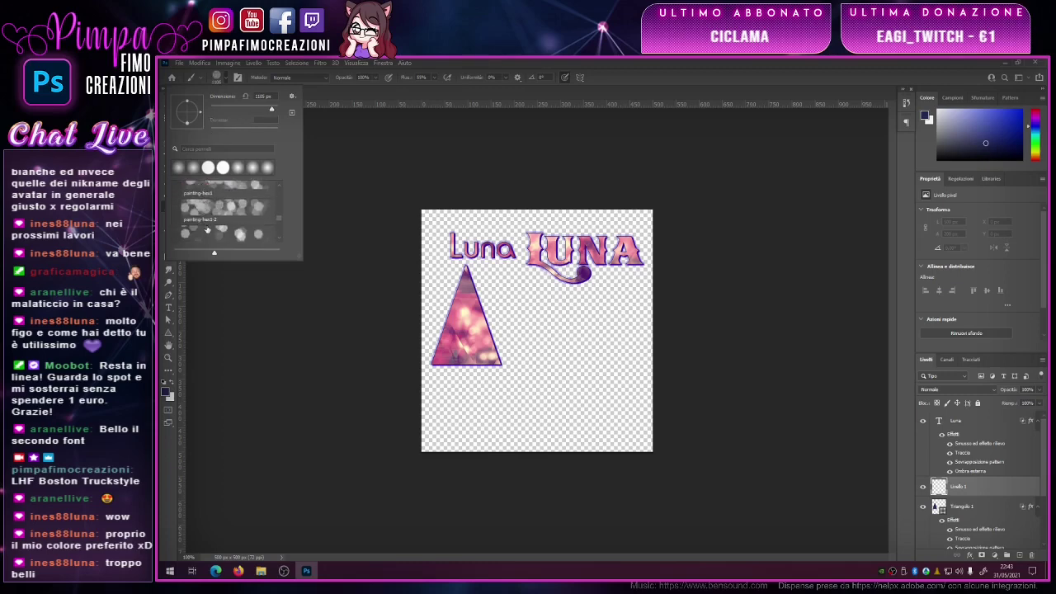
scroll(212, 223, "down", 1)
scroll(207, 230, "down", 1)
scroll(213, 231, "down", 2)
scroll(227, 232, "down", 1)
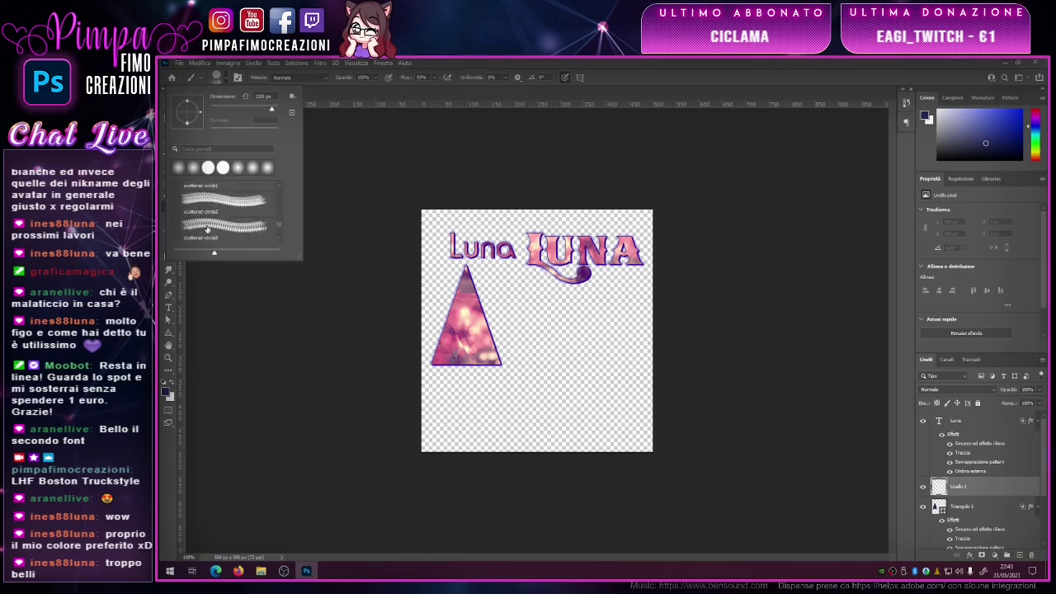
scroll(241, 232, "down", 2)
scroll(256, 234, "down", 1)
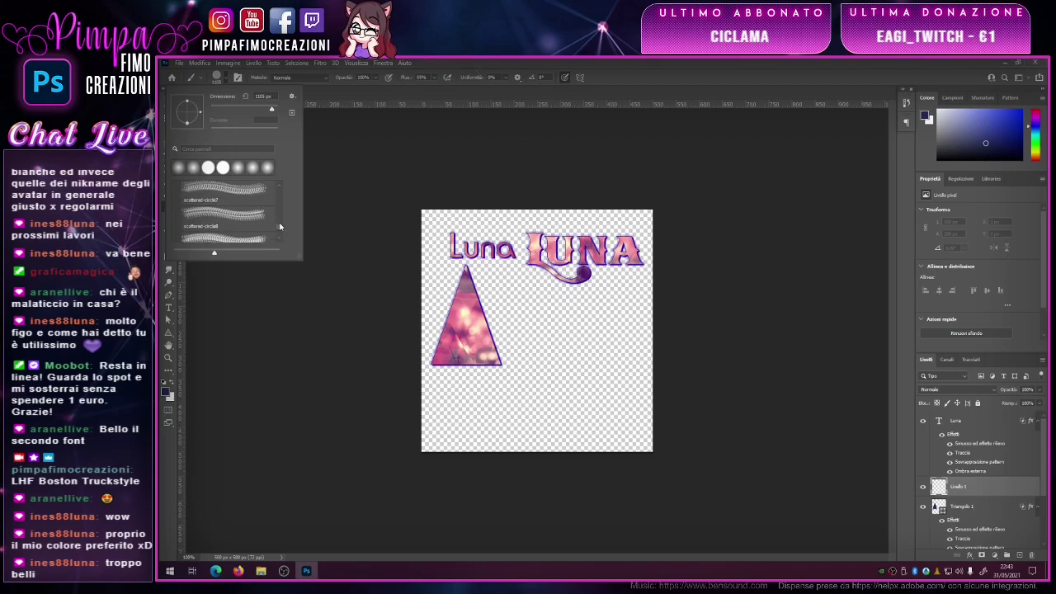
scroll(278, 239, "down", 2)
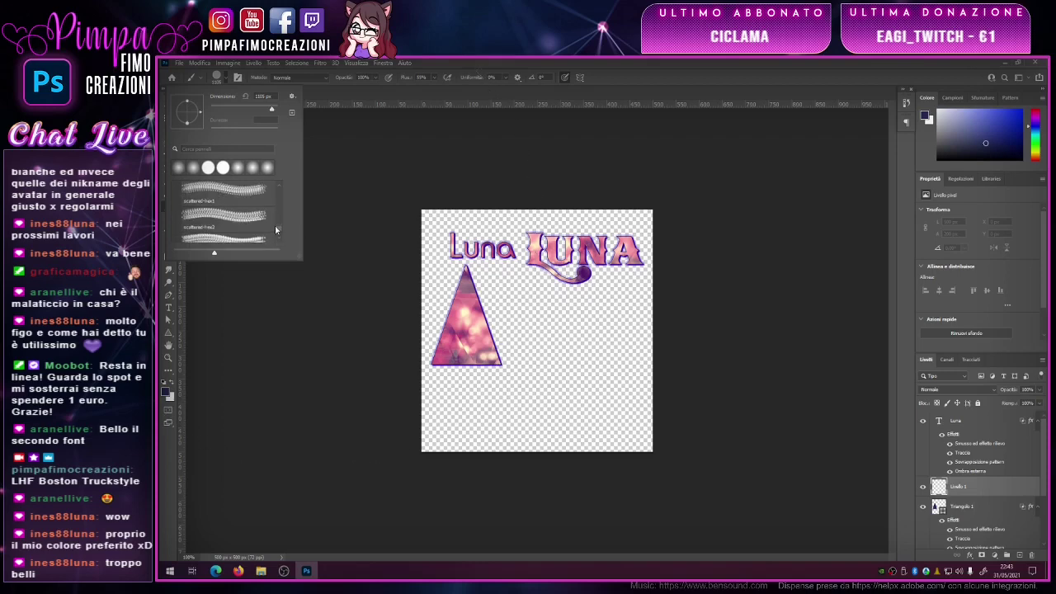
left_click_drag(280, 231, 280, 218)
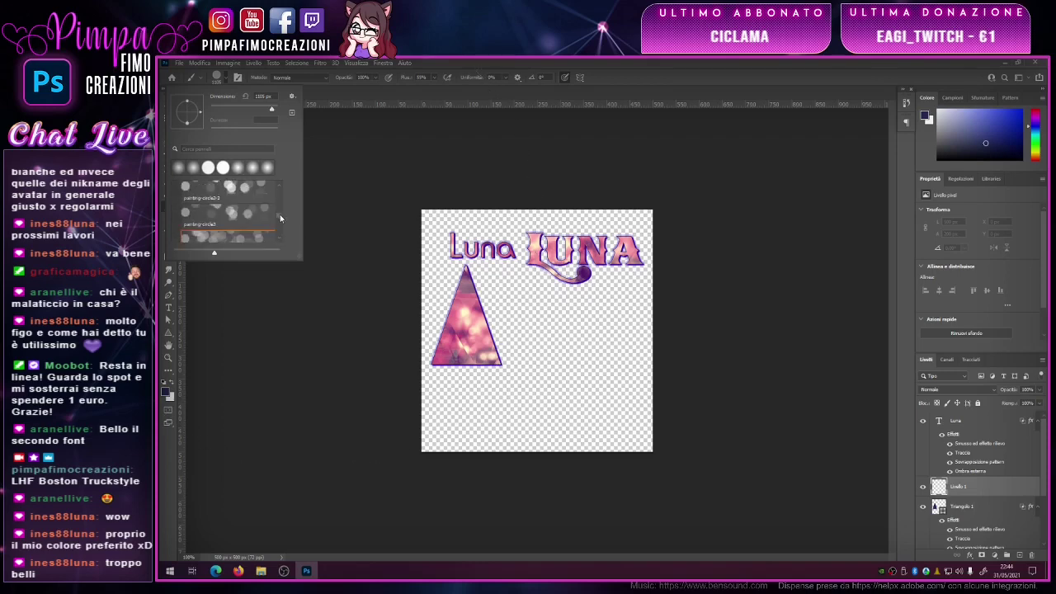
left_click(241, 186)
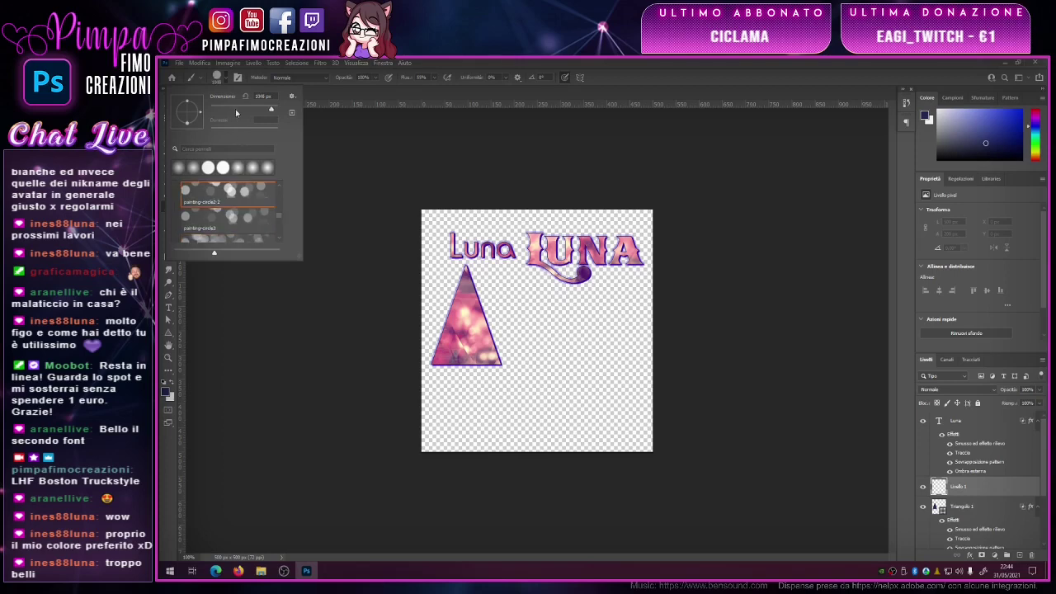
- Stamp grey bokeh circles in five spots below the LUNA text
left_click(544, 310)
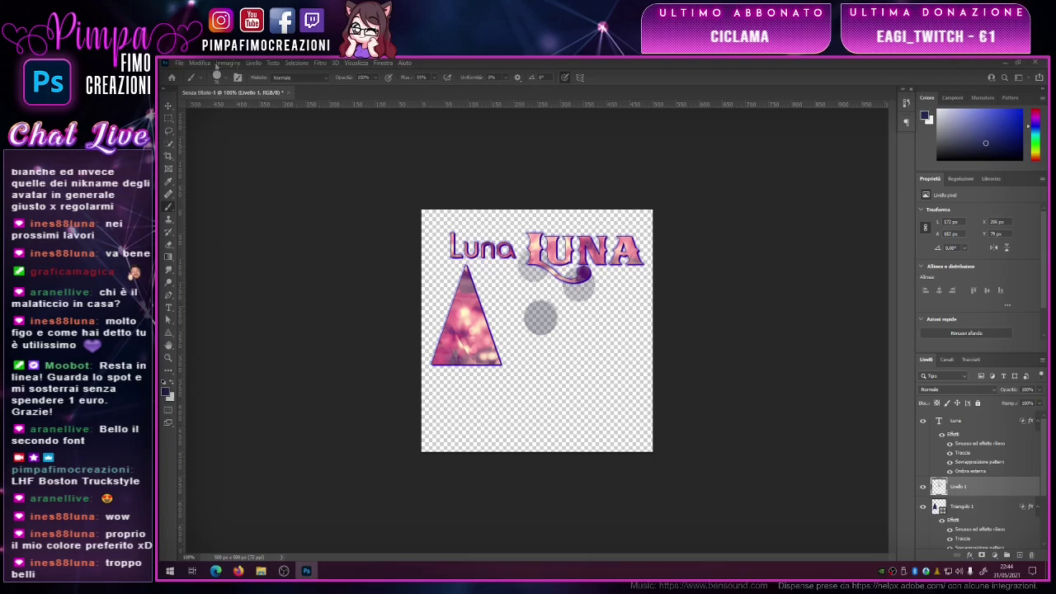
left_click(547, 381)
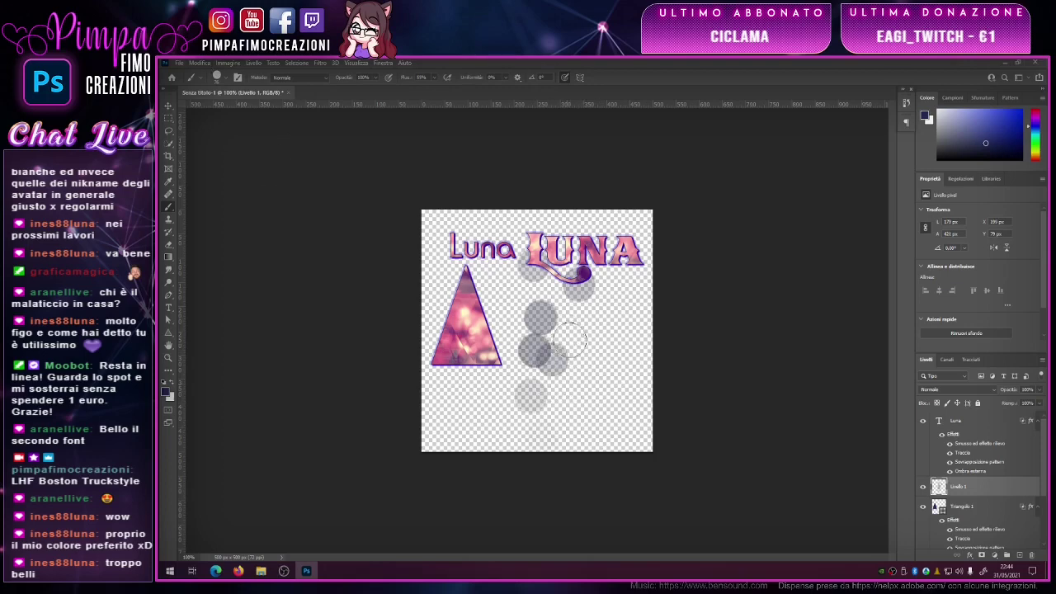
left_click(588, 347)
left_click(588, 367)
left_click(583, 396)
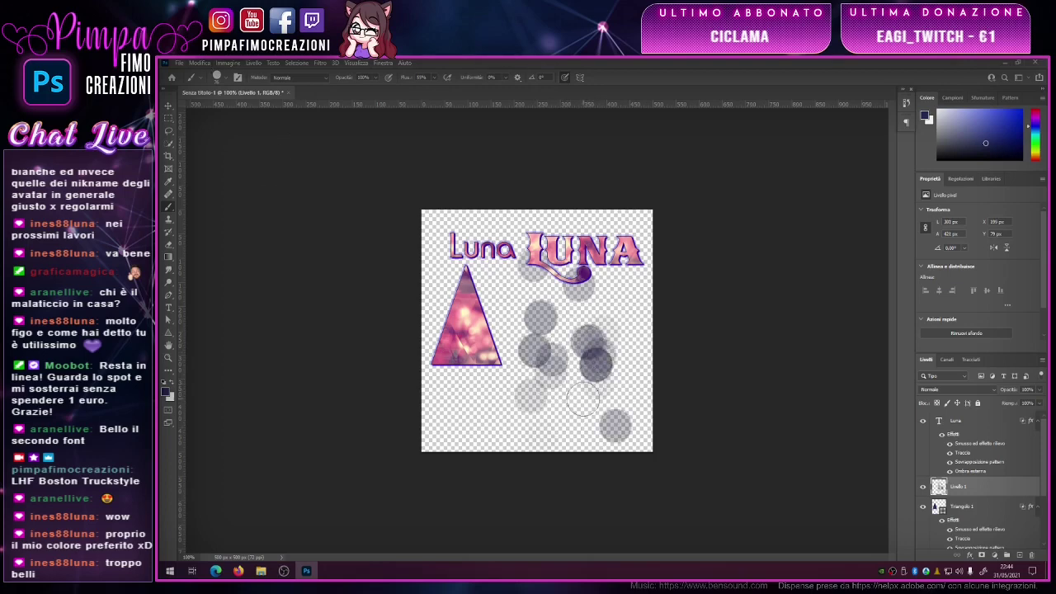
- Paste the Luna style onto Livello 1's dots, then erase all of them with an enlarged eraser
right_click(981, 487)
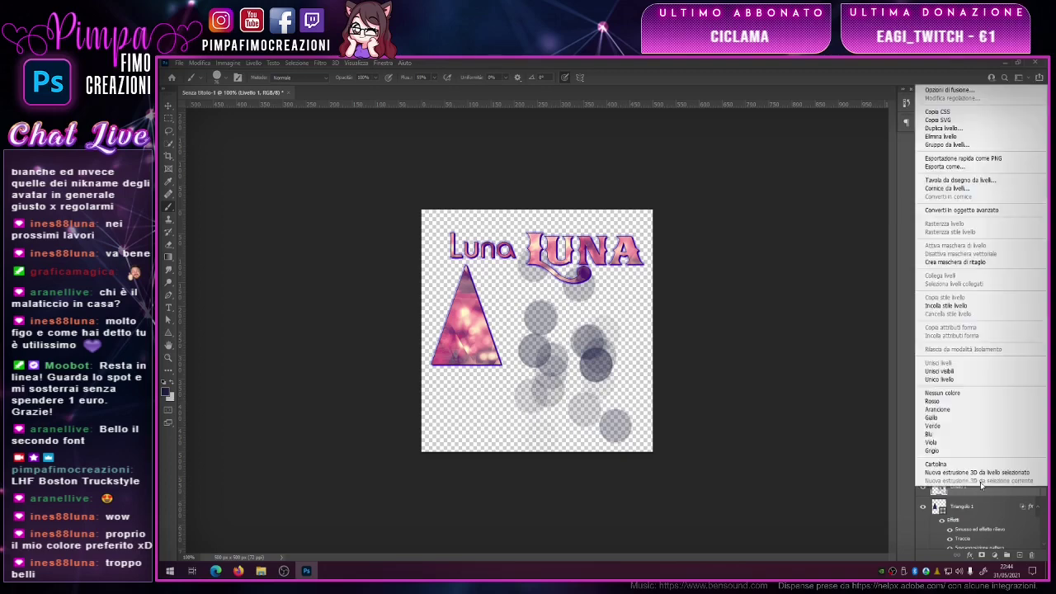
left_click(940, 307)
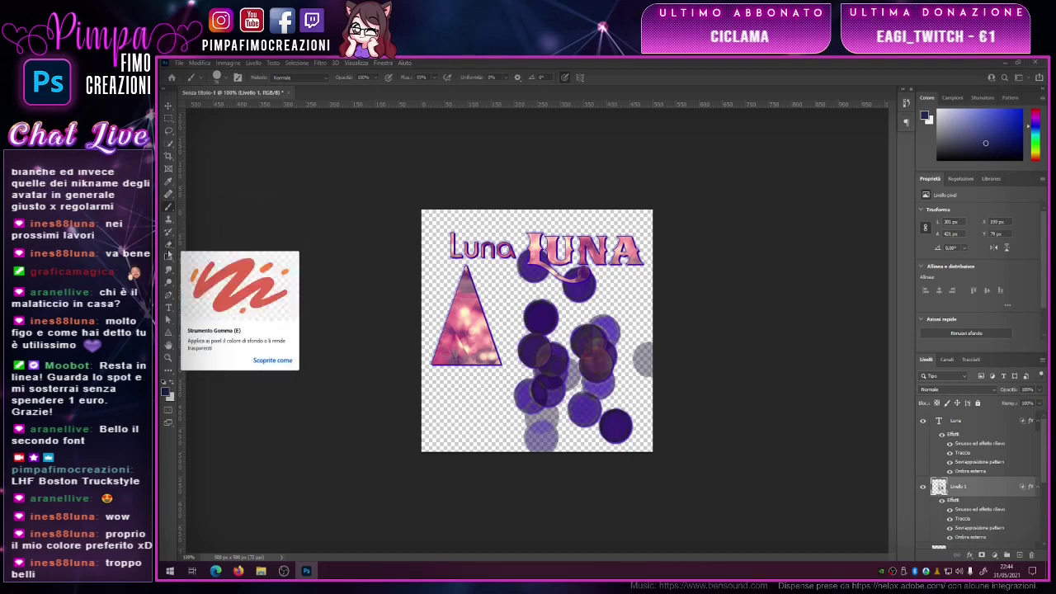
left_click(169, 233)
right_click(551, 331)
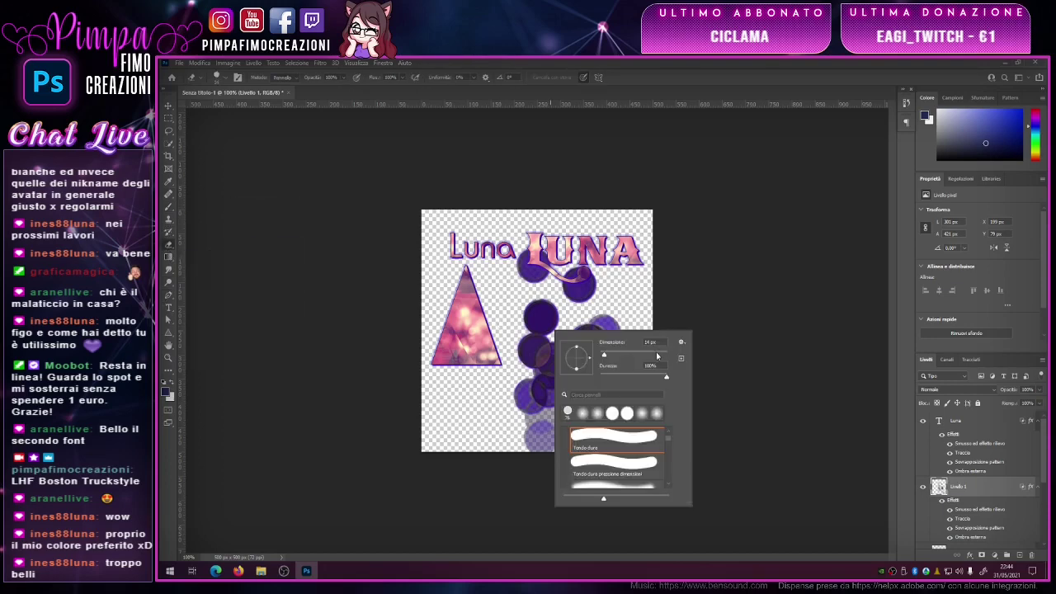
left_click_drag(658, 356, 670, 356)
left_click_drag(561, 330, 636, 448)
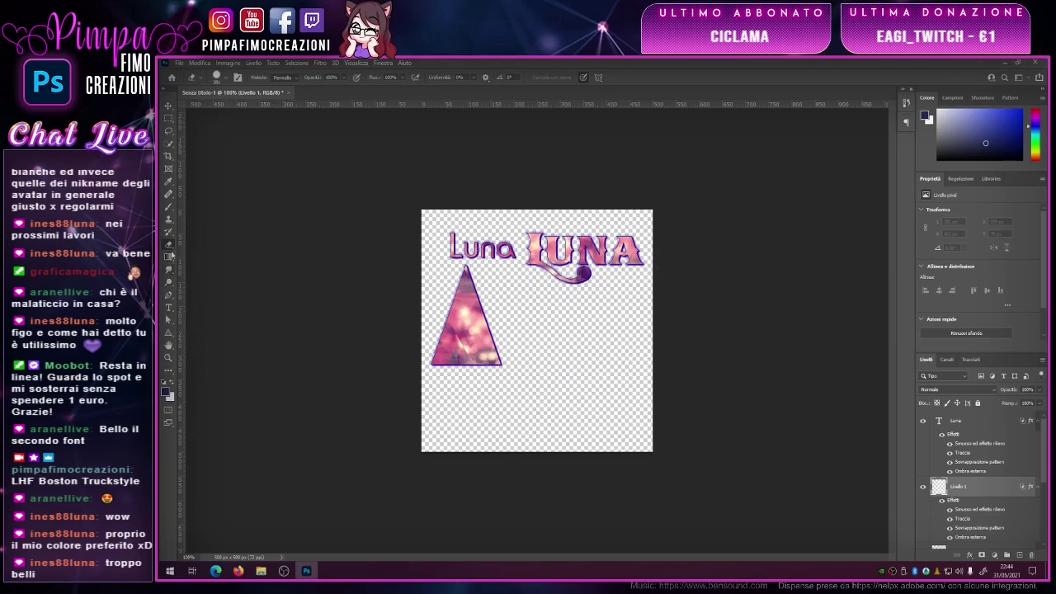
- Paint a large blob right of the triangle with the Tondo morbido brush
left_click(169, 207)
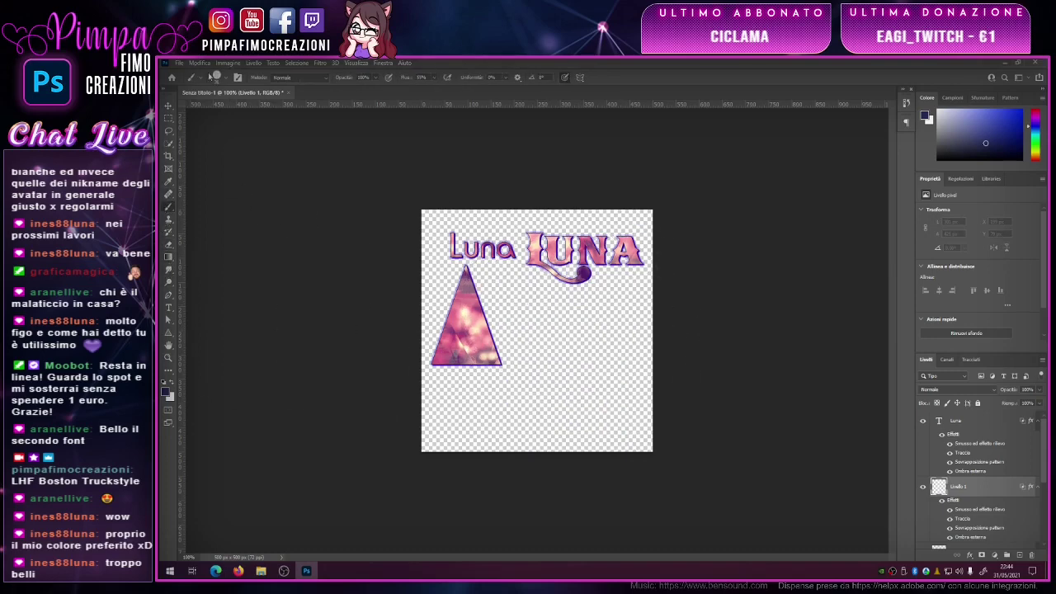
left_click(228, 80)
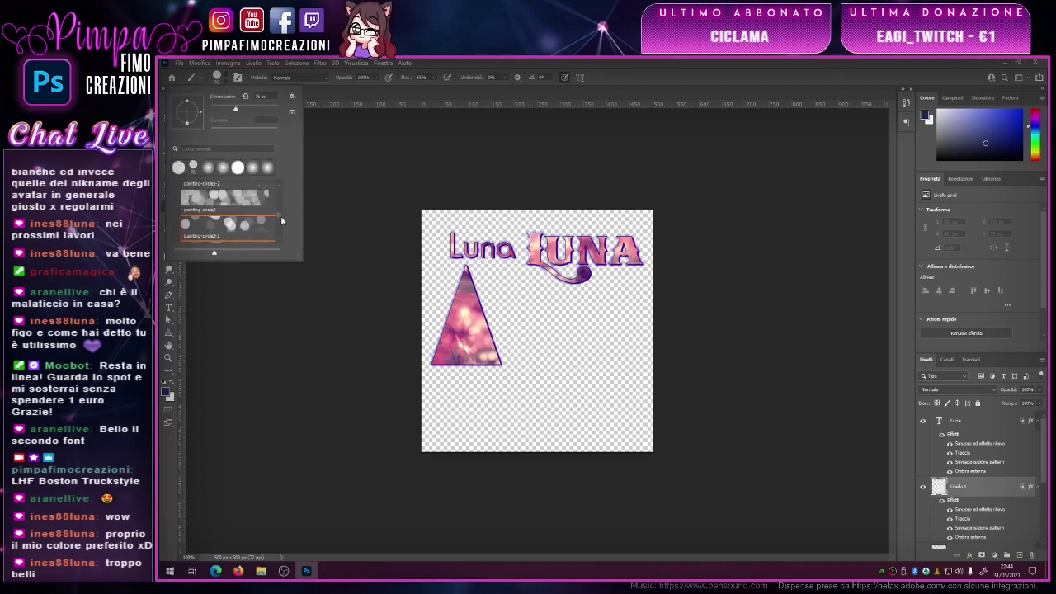
left_click_drag(281, 215, 281, 185)
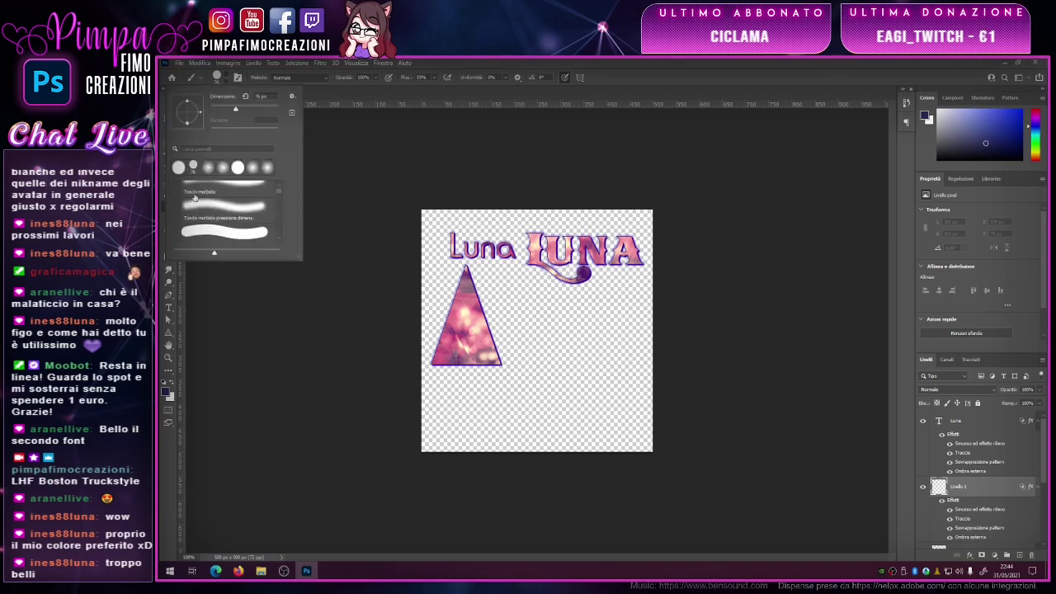
left_click(199, 232)
left_click(568, 330)
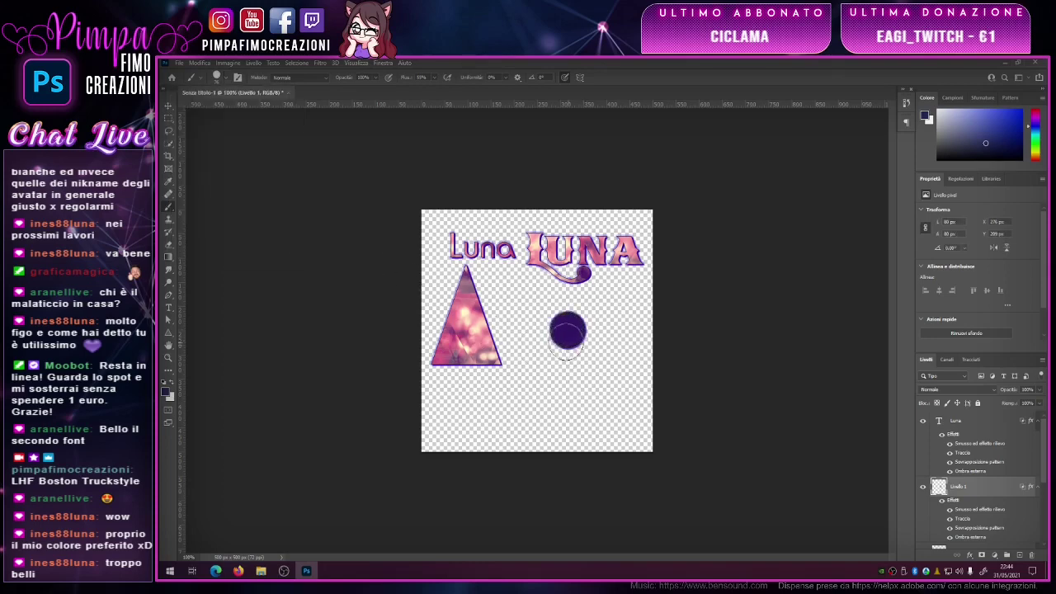
mouse_move(568, 345)
left_mouse_down()
mouse_move(555, 355)
mouse_move(614, 413)
left_mouse_up()
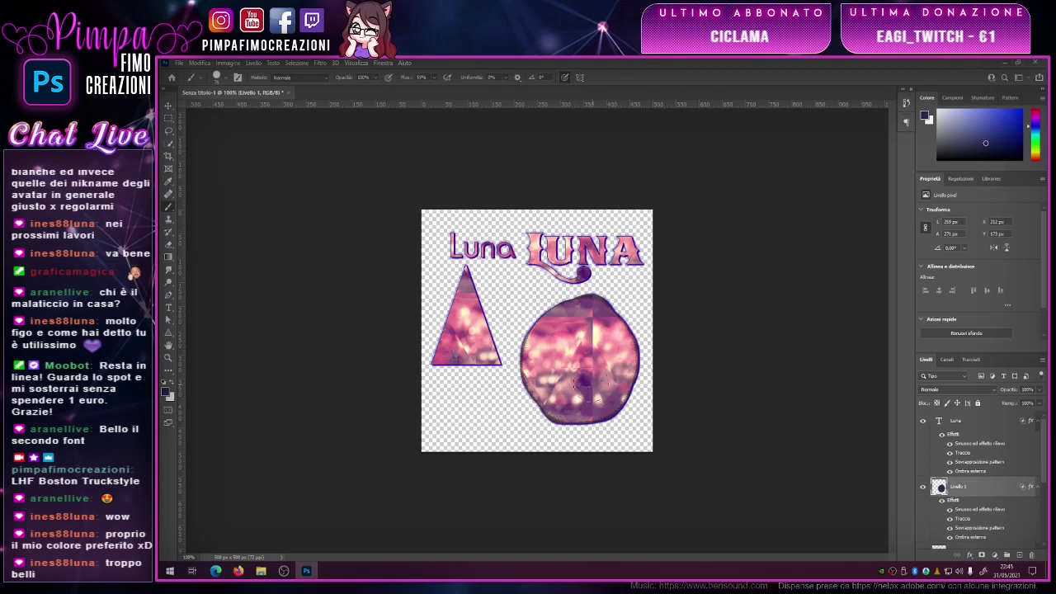
mouse_move(536, 405)
left_mouse_down()
mouse_move(549, 343)
mouse_move(483, 364)
mouse_move(549, 293)
mouse_move(516, 417)
mouse_move(603, 433)
mouse_move(627, 398)
left_mouse_up()
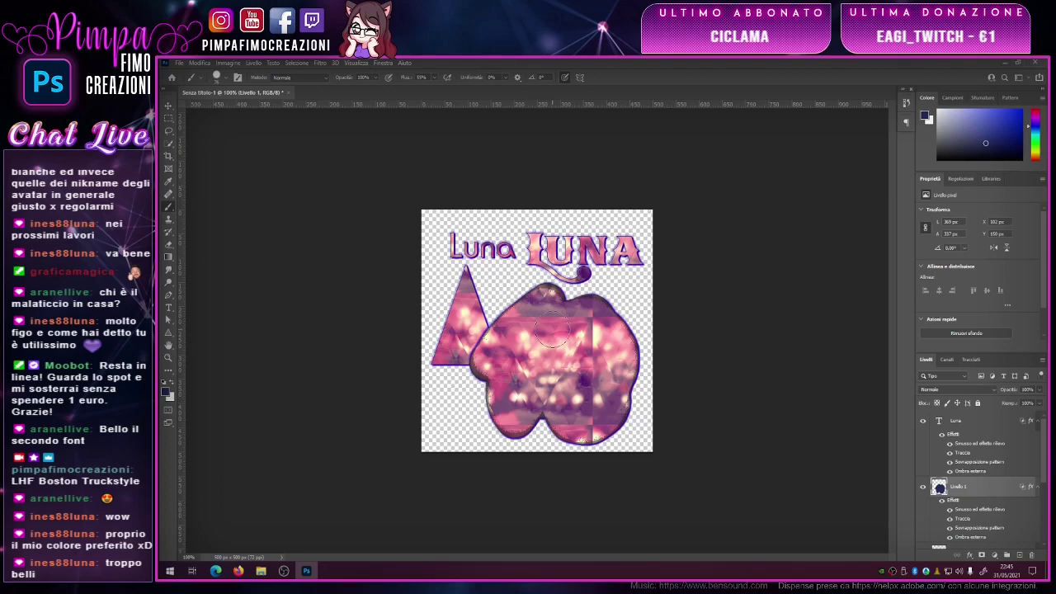
- Raise brush flow to 100%, erase the blob and repaint a rounded shape
left_click(434, 78)
left_click_drag(435, 90, 466, 92)
left_click(997, 495)
left_click(169, 245)
left_click_drag(528, 330, 566, 389)
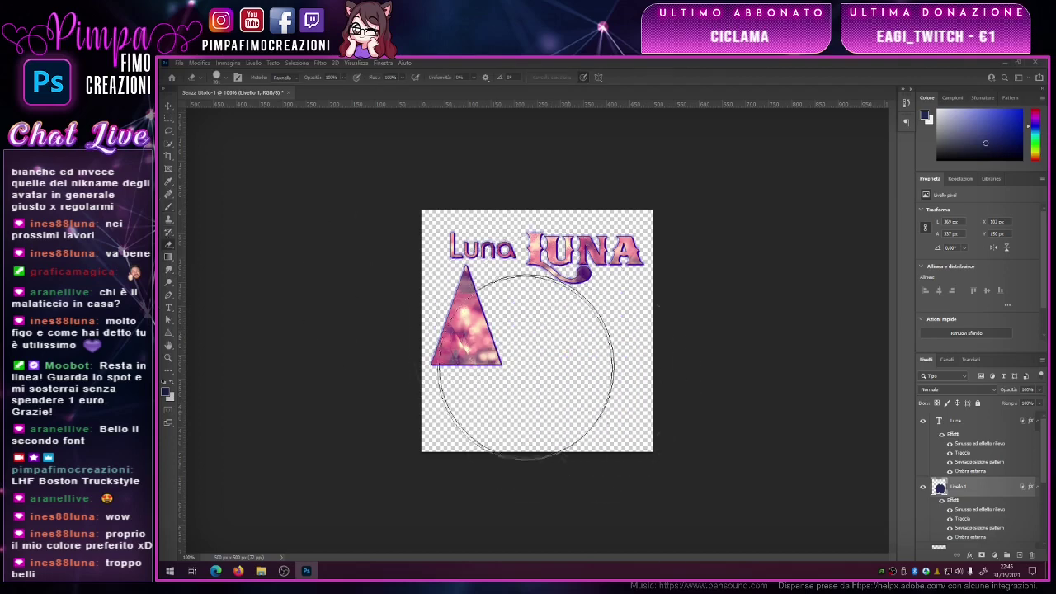
left_click(169, 207)
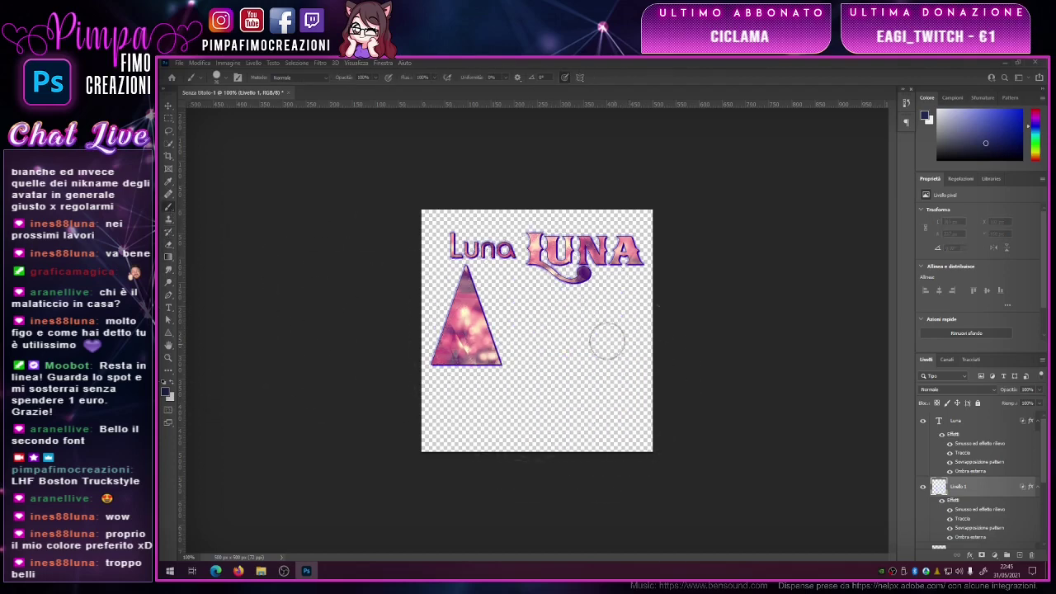
mouse_move(562, 312)
left_mouse_down()
mouse_move(558, 345)
mouse_move(602, 333)
mouse_move(618, 363)
mouse_move(602, 395)
mouse_move(561, 367)
mouse_move(589, 293)
mouse_move(564, 331)
left_mouse_up()
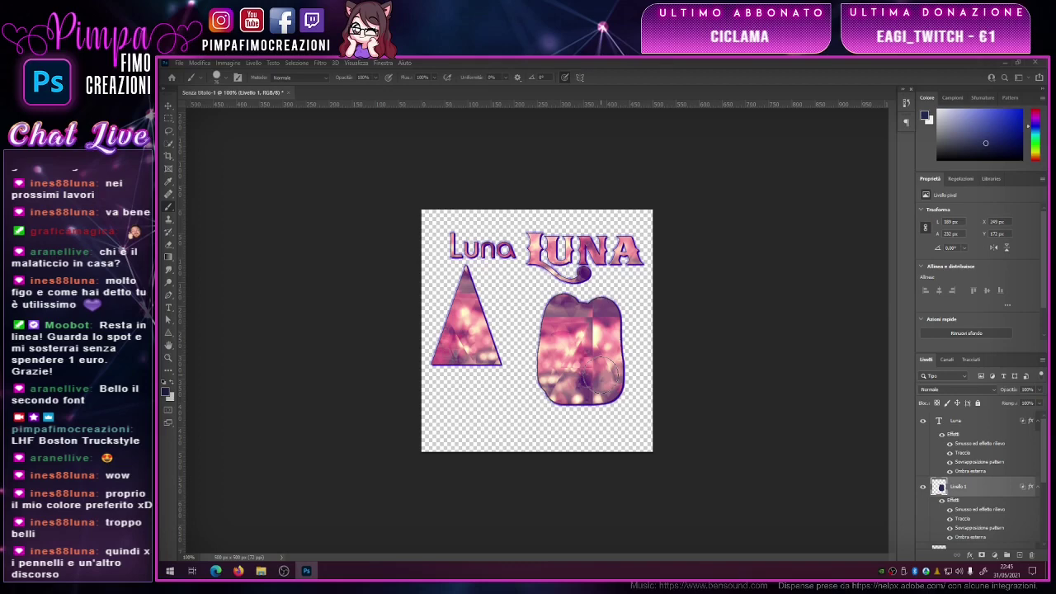
- Type 'PIMPADIPIMPA' below the triangle in 8 pt 04b03 with anti-aliasing set to none
left_click(169, 308)
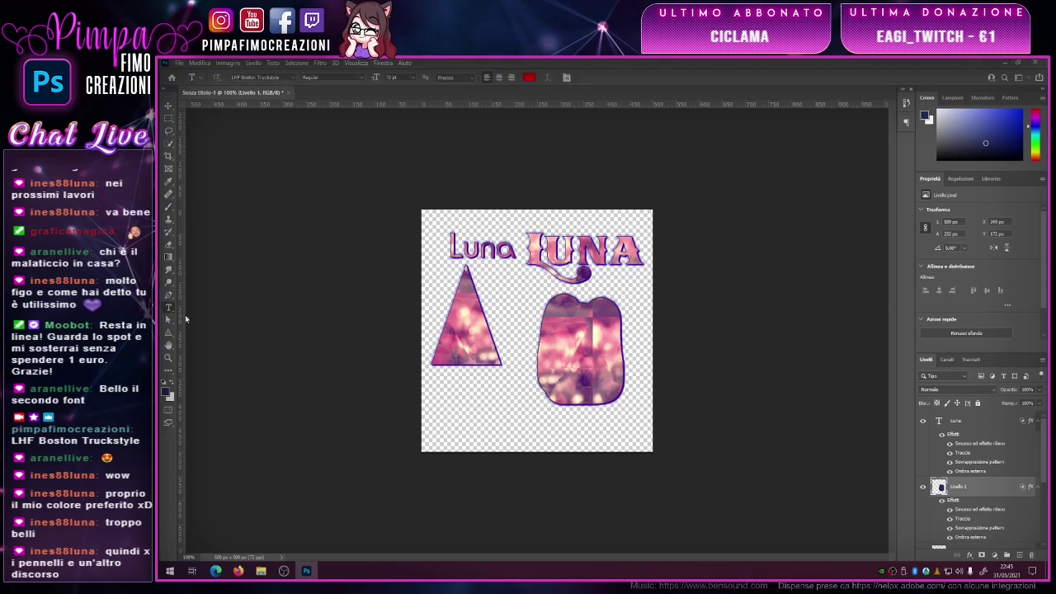
left_click(429, 404)
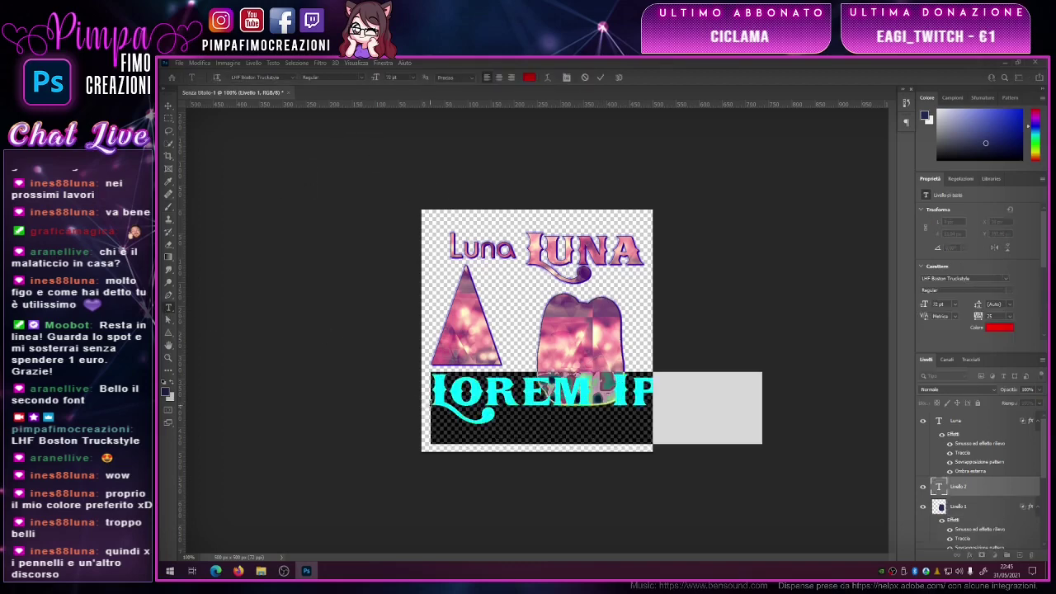
type("PIMPADI")
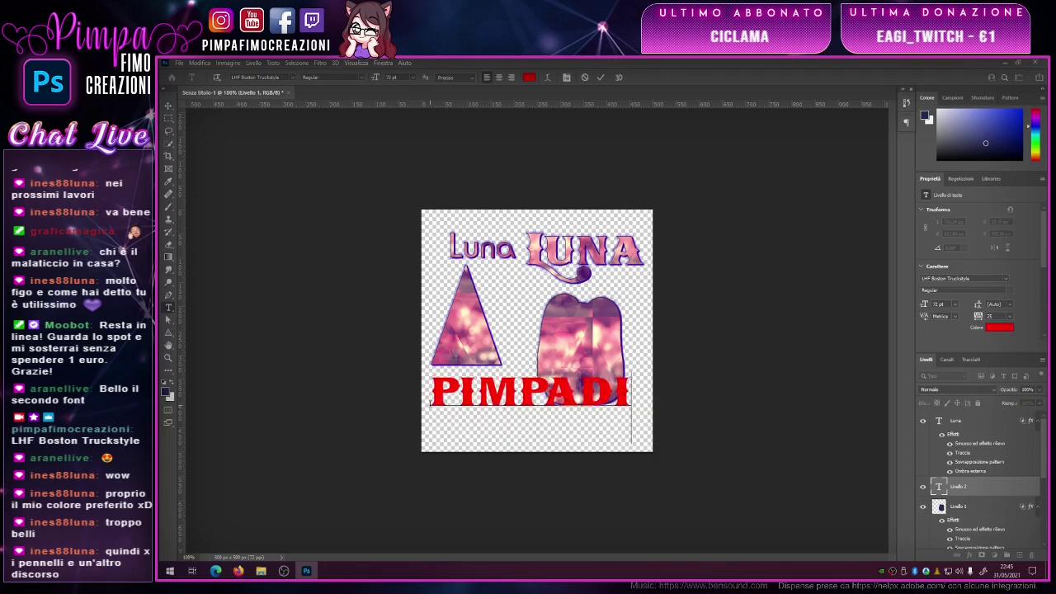
type("PIMPA")
key("ctrl+a")
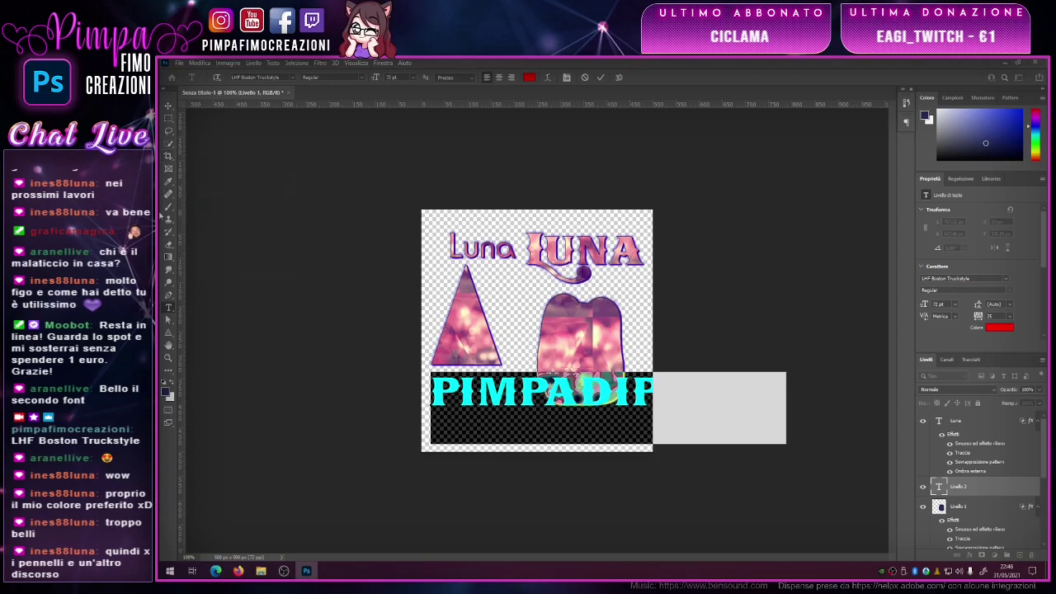
left_click(273, 78)
type("0")
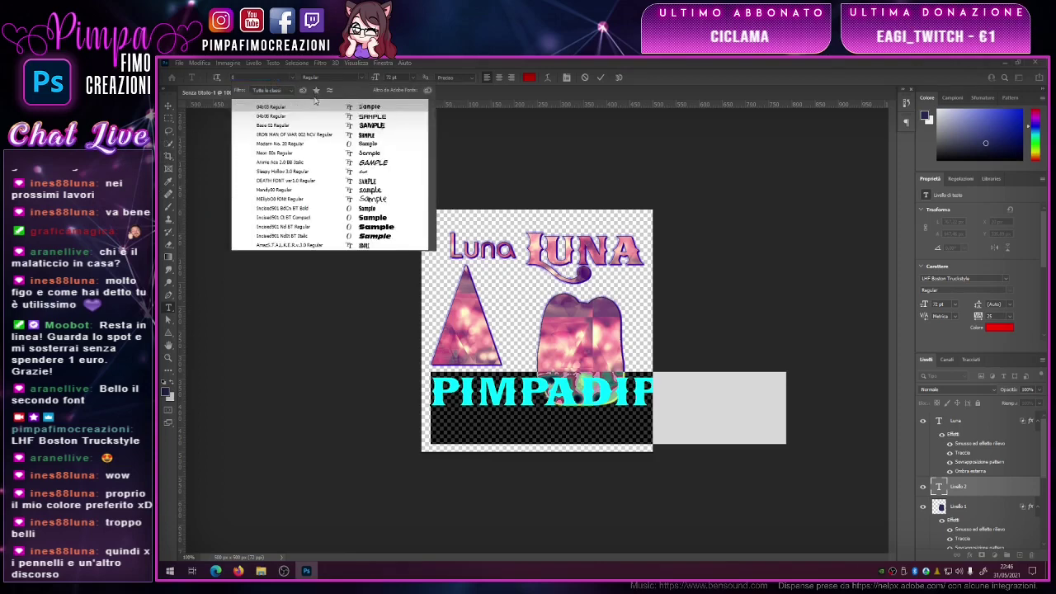
key("Return")
left_click(414, 77)
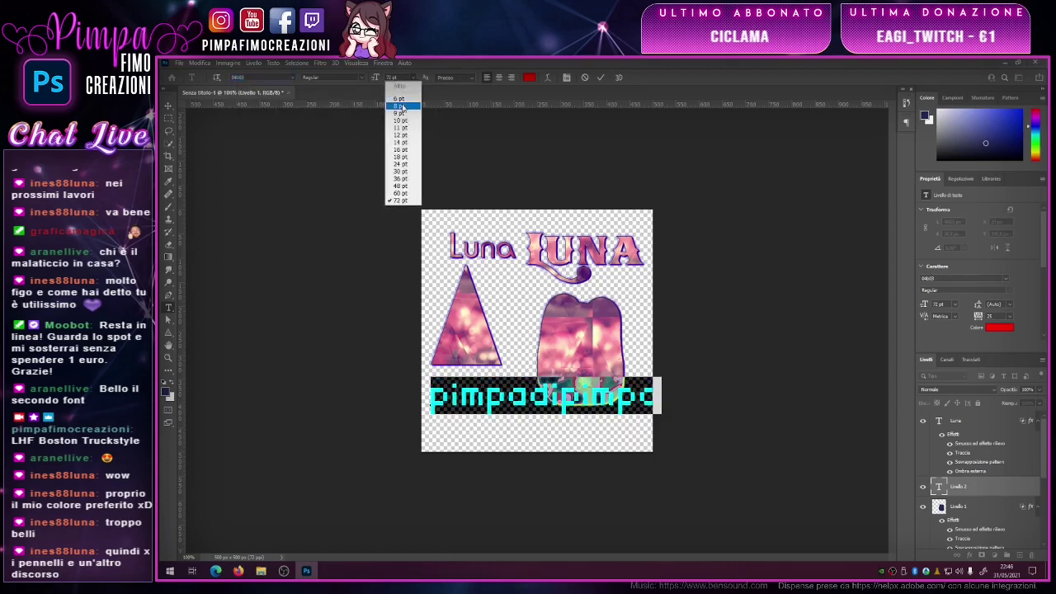
left_click(401, 95)
left_click(458, 78)
left_click(446, 84)
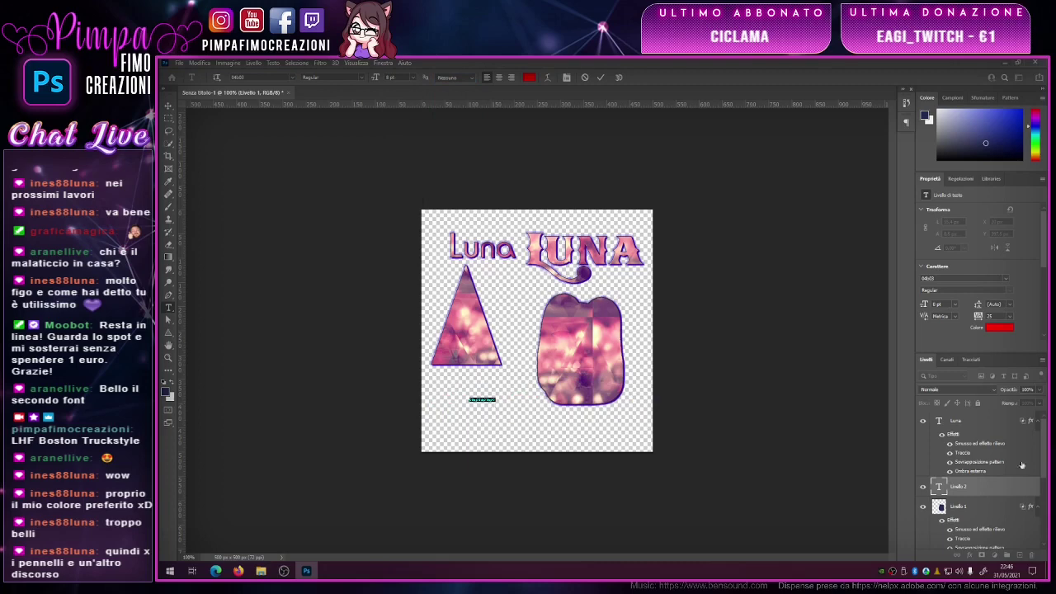
- Commit the text, paste the shared layer style onto its layer, and zoom in
left_click(993, 483)
right_click(1000, 499)
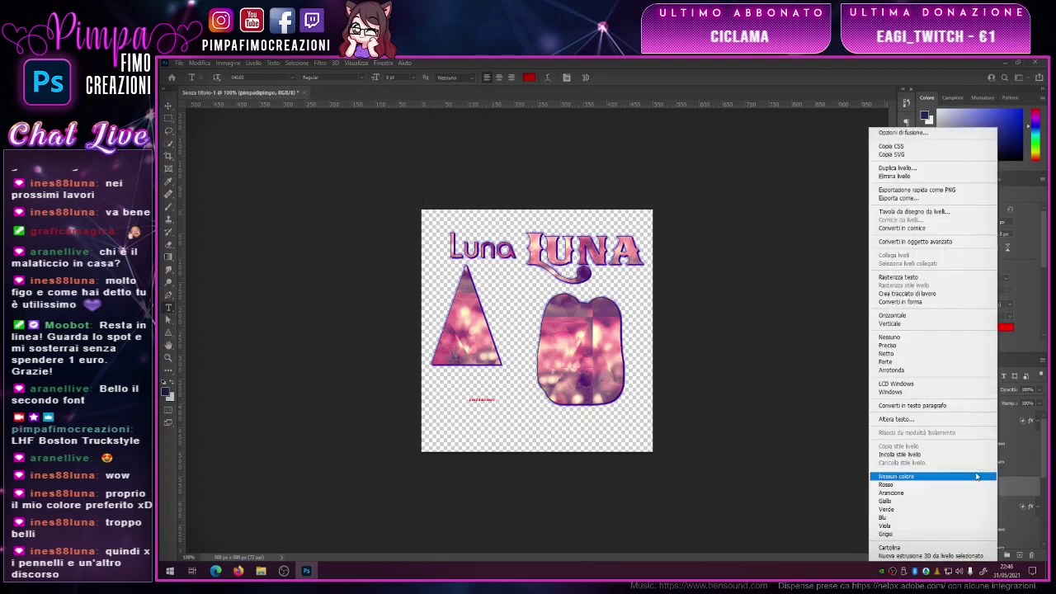
left_click(949, 457)
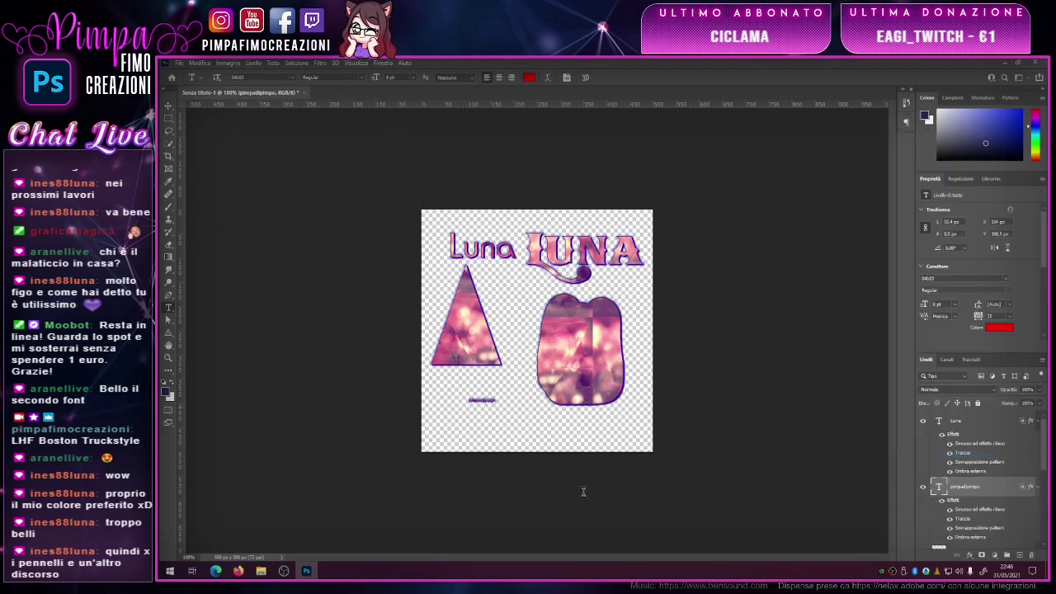
key("ctrl+plus")
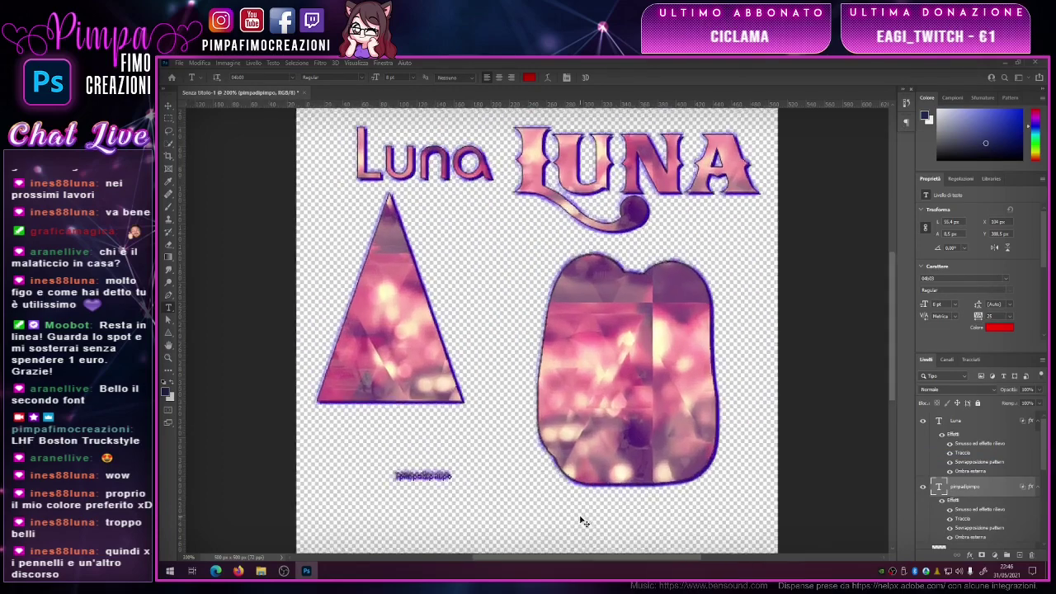
key("ctrl+plus")
scroll(376, 454, "down", 1)
- Hide the bevel, pattern and purple glow effects on the small text layer
scroll(363, 458, "down", 2)
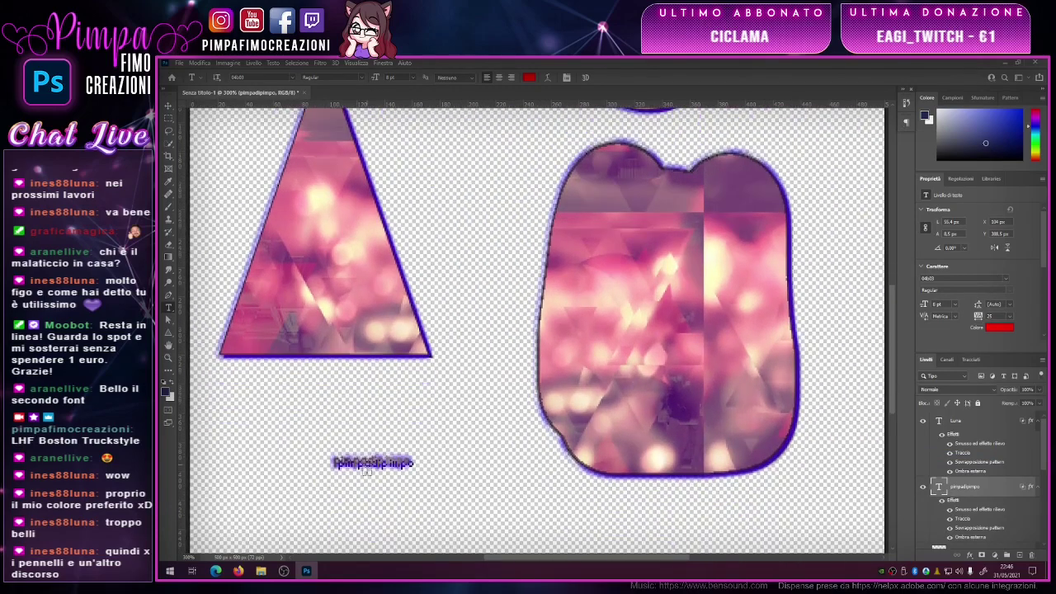
scroll(354, 462, "down", 1)
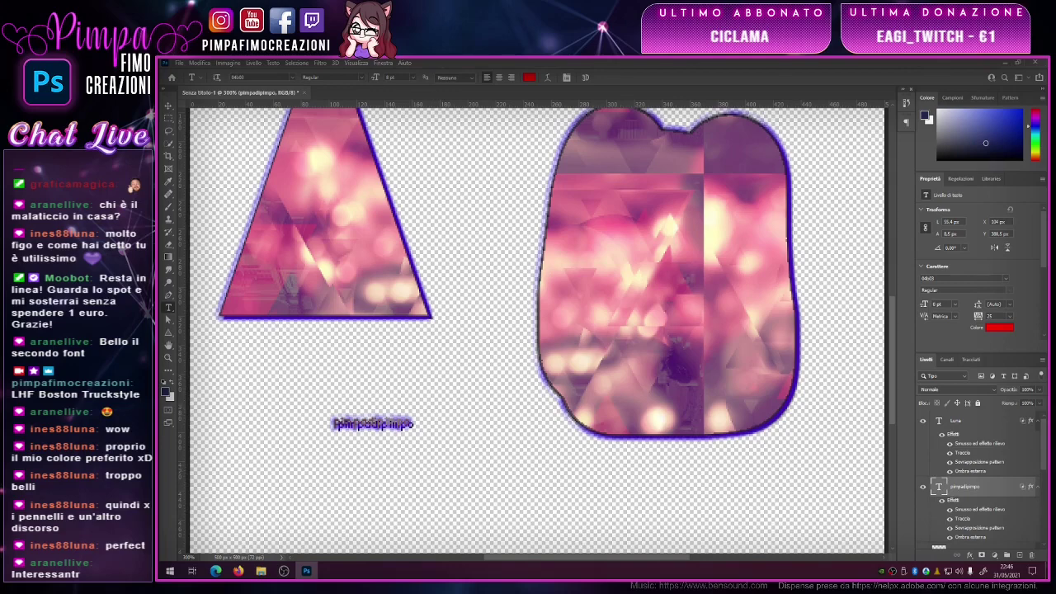
left_click(949, 528)
left_click(950, 510)
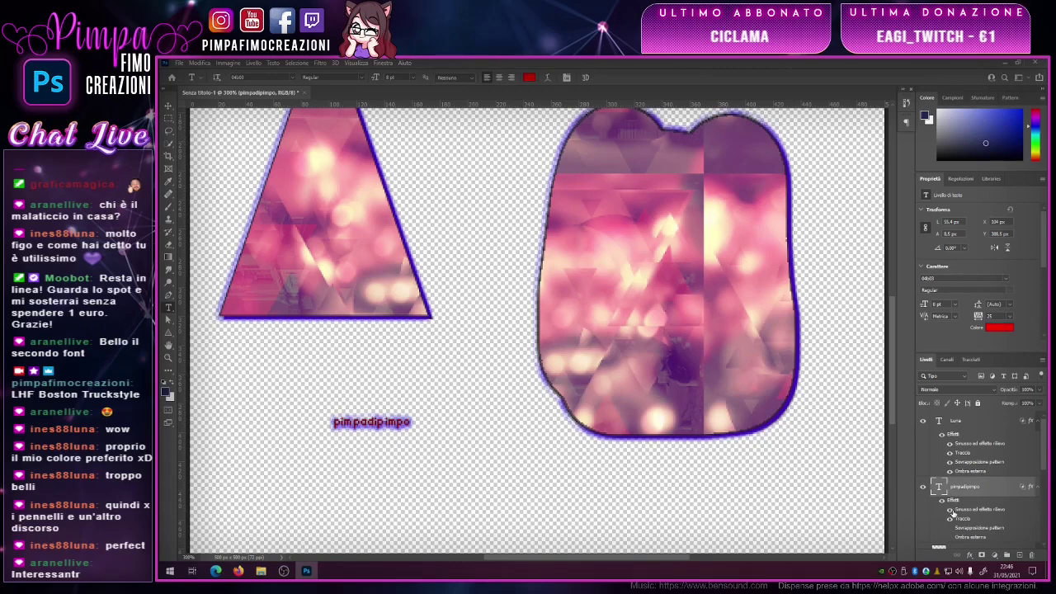
left_click(950, 516)
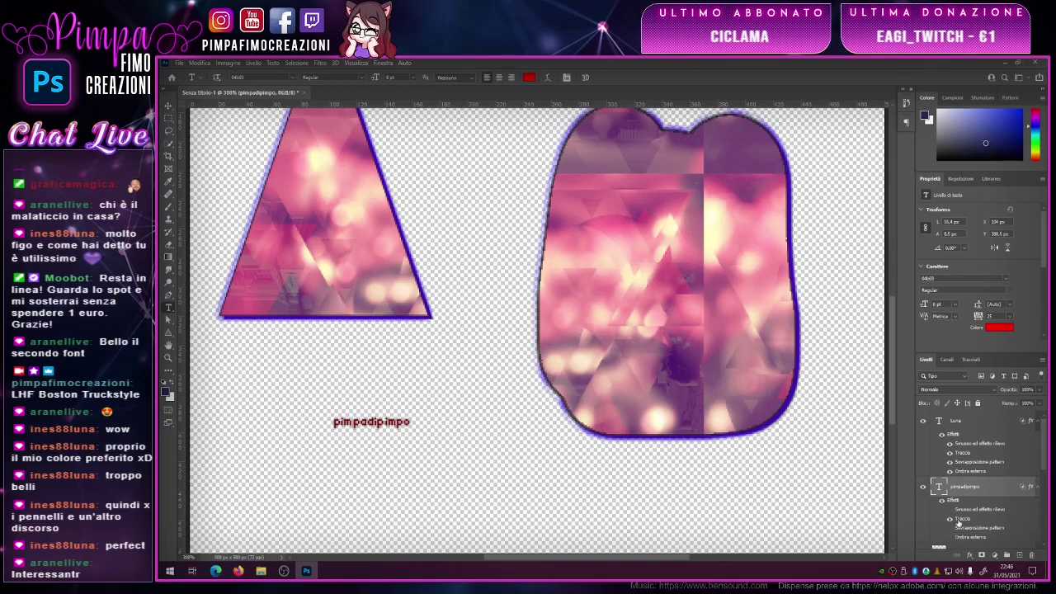
- Set the small text's Stroke effect position to outside
double_click(968, 520)
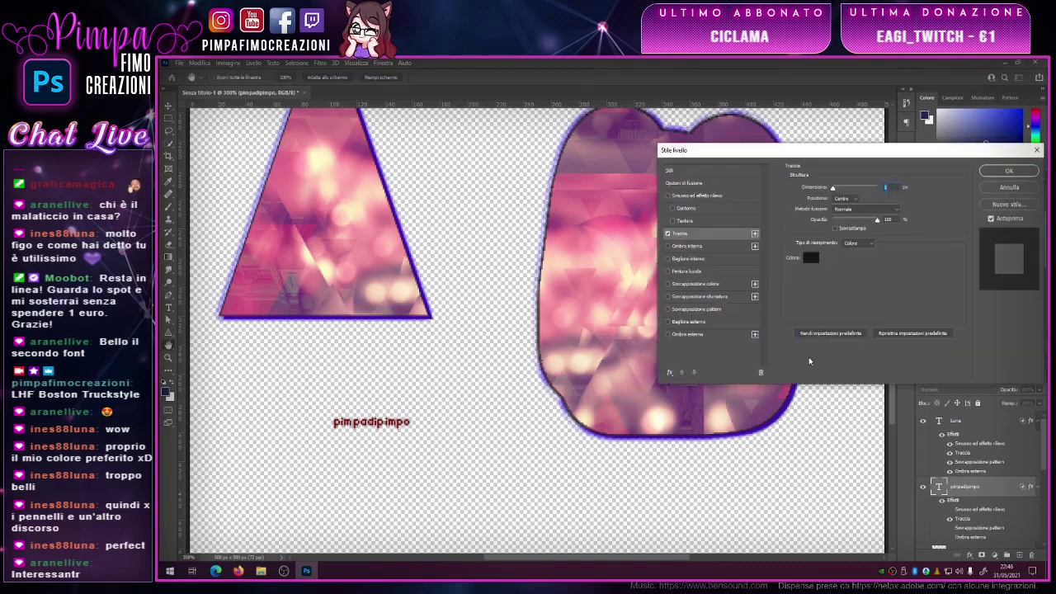
left_click(841, 200)
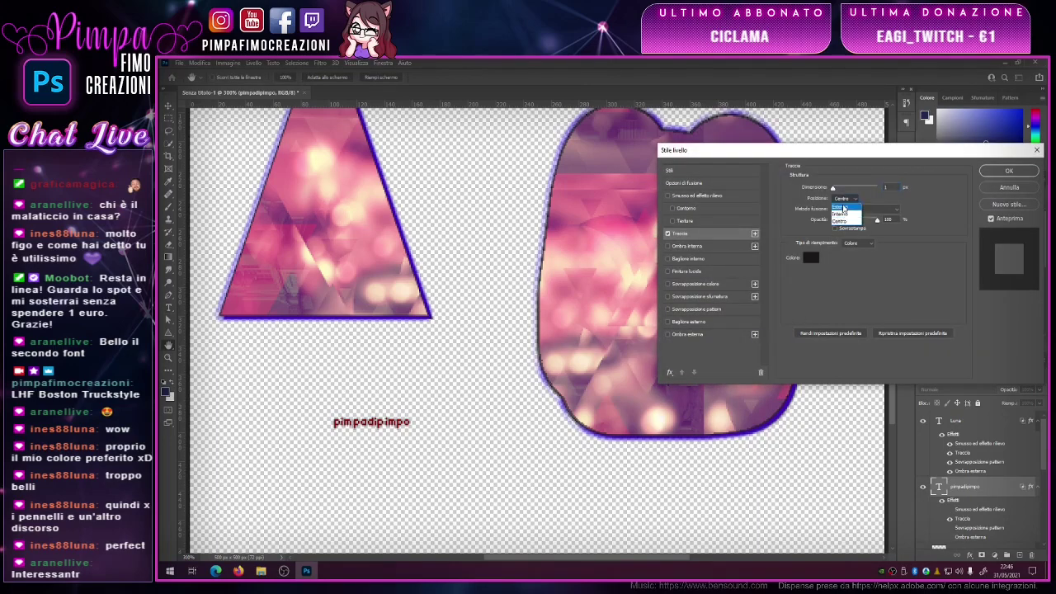
left_click(844, 207)
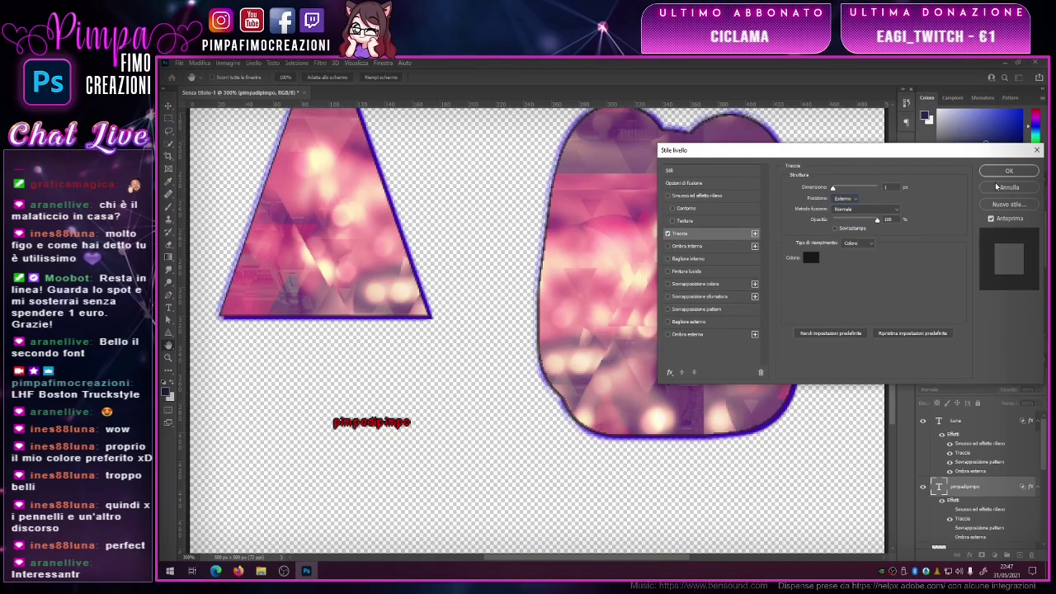
left_click(806, 259)
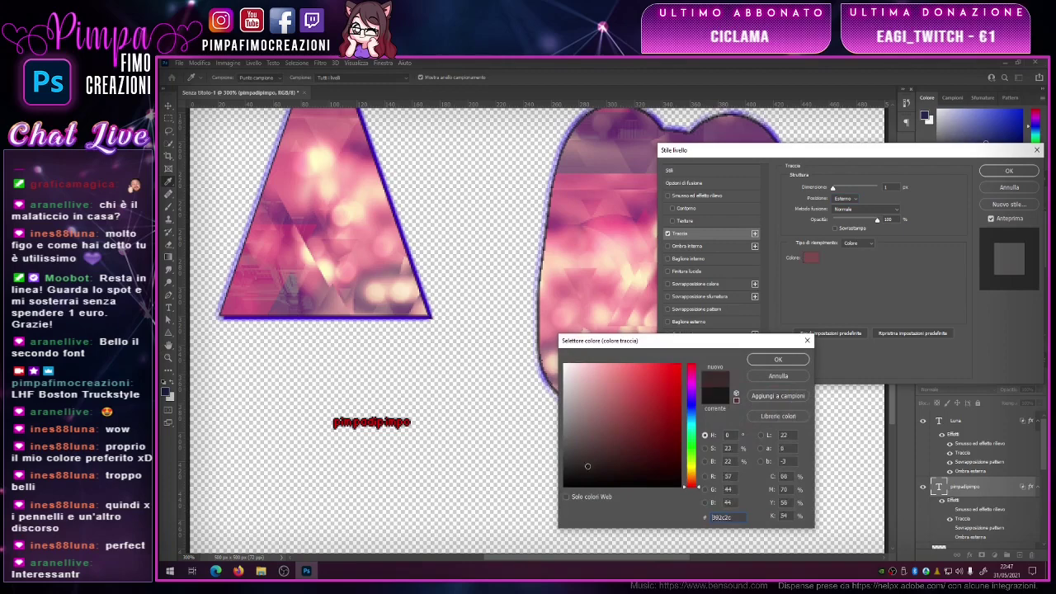
left_click(797, 364)
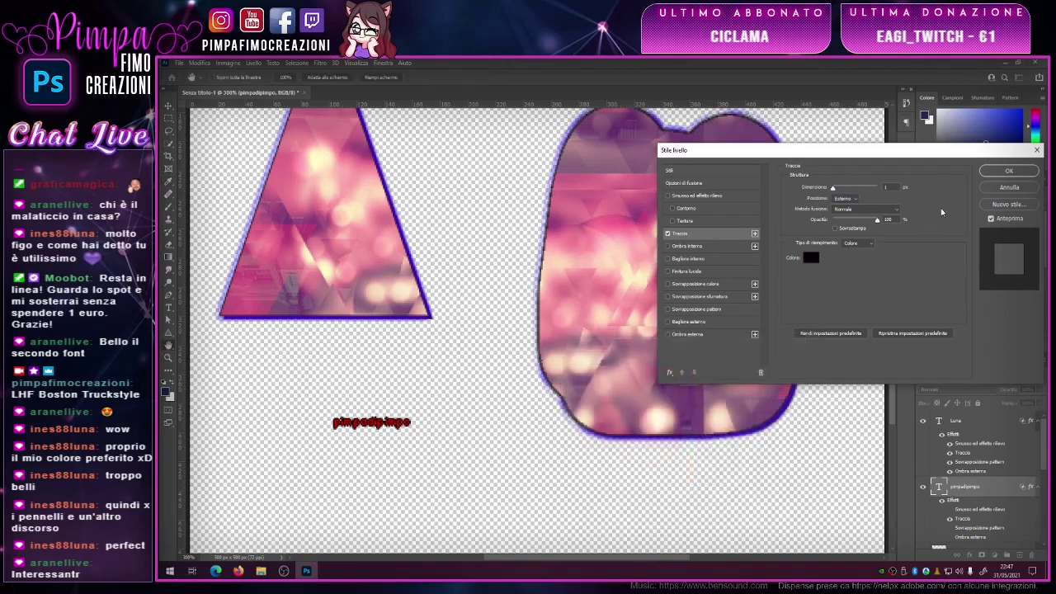
left_click(1009, 171)
key("ctrl+minus")
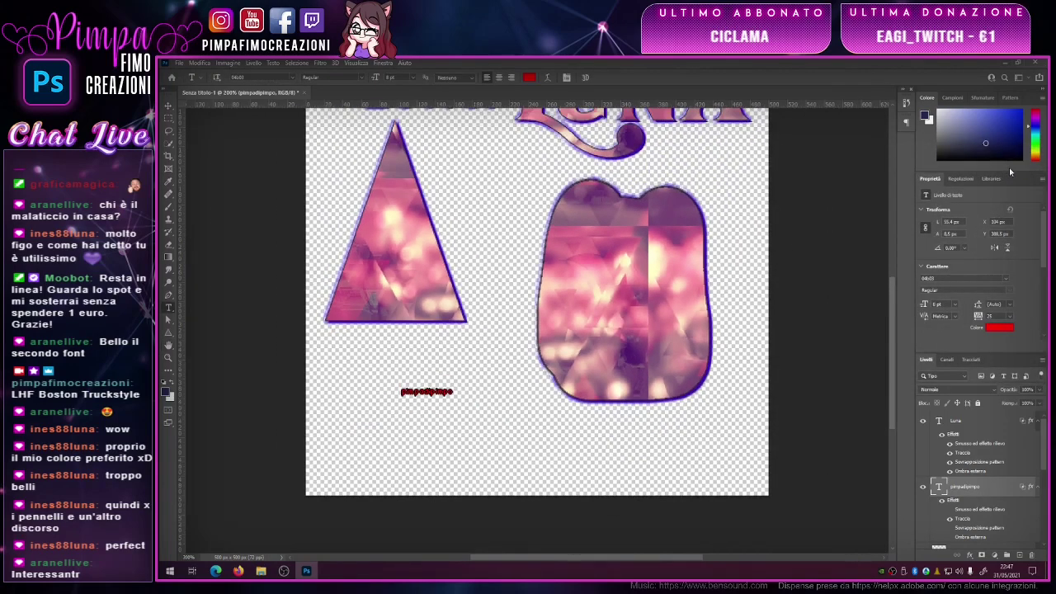
key("ctrl+minus")
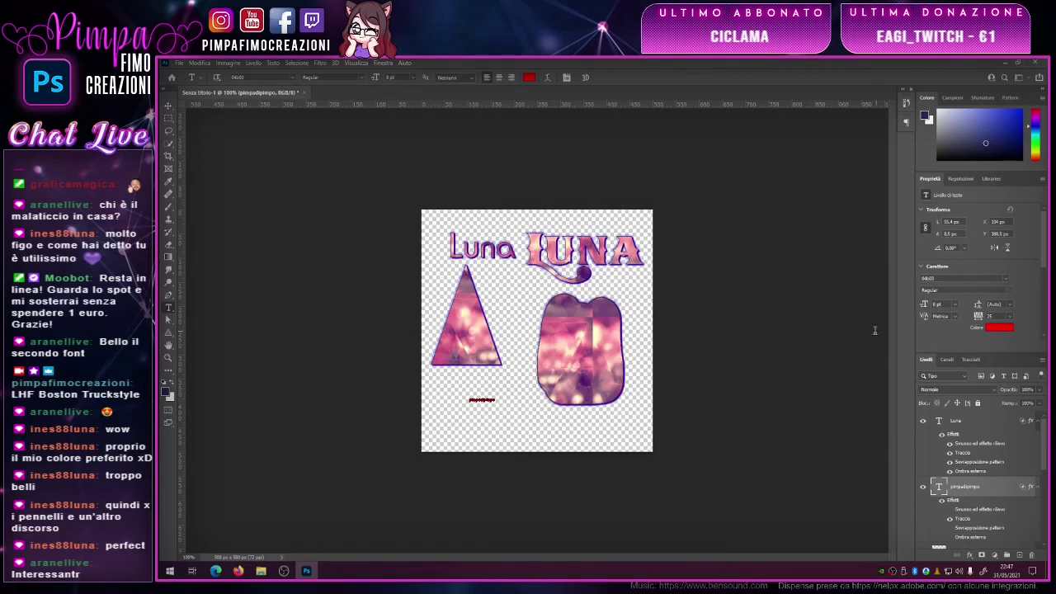
- Colour the small text white and move it onto the pink blob
double_click(483, 399)
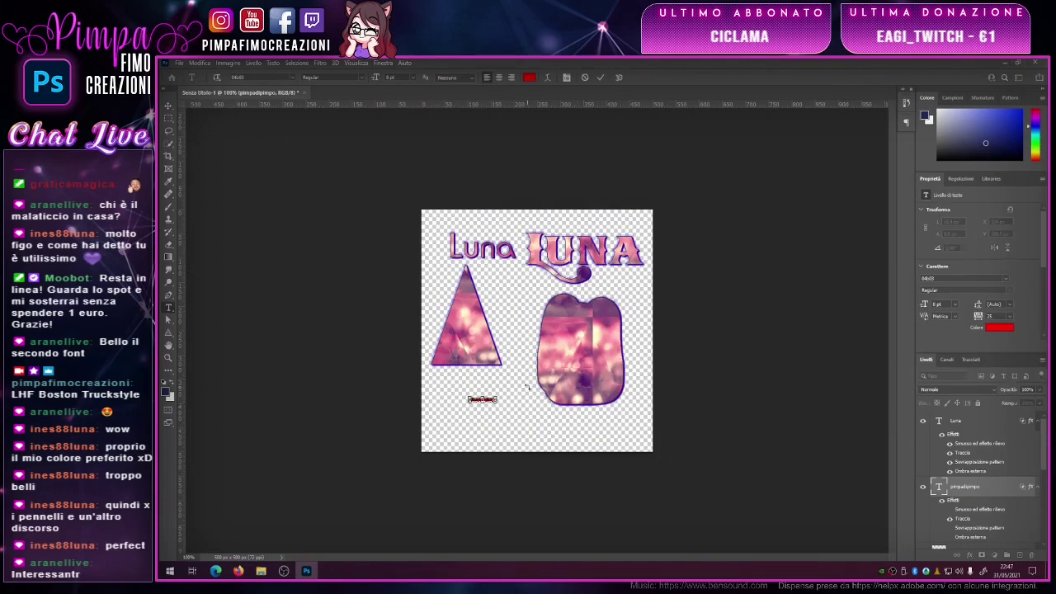
left_click(528, 78)
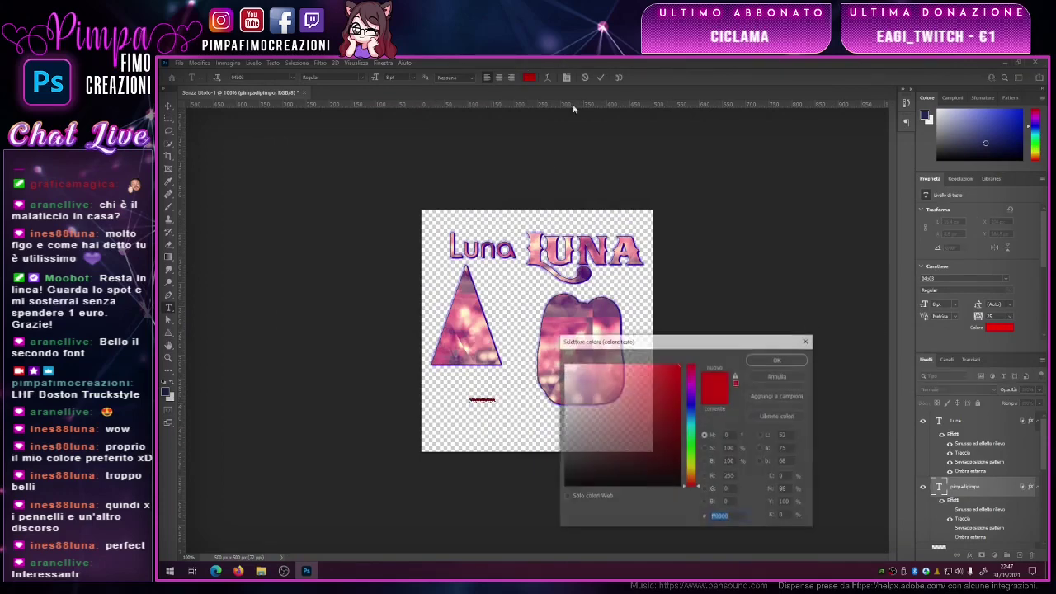
left_click(565, 365)
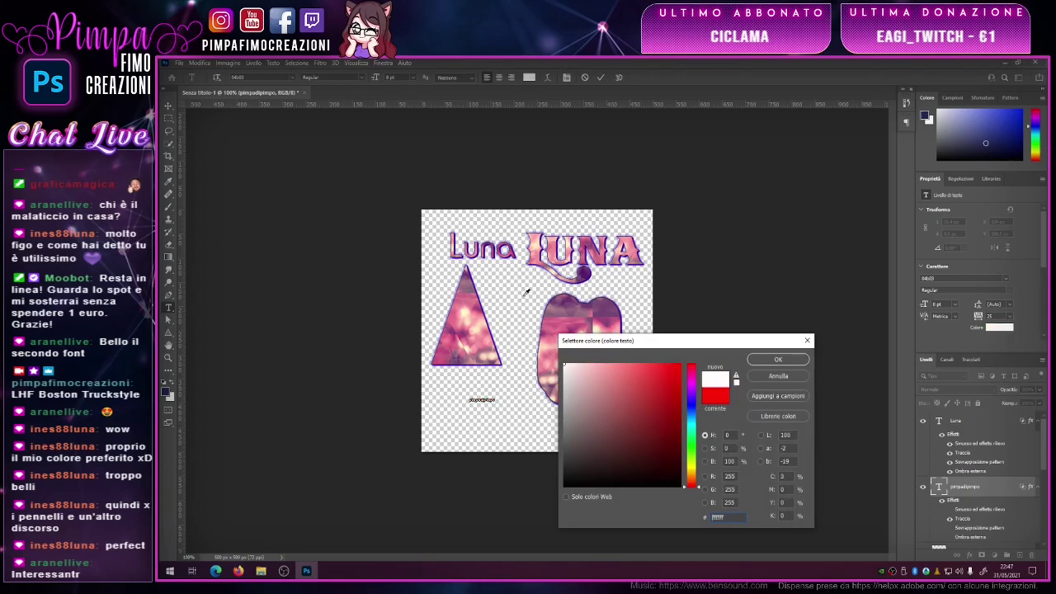
left_click(768, 362)
left_click_drag(463, 427, 551, 395)
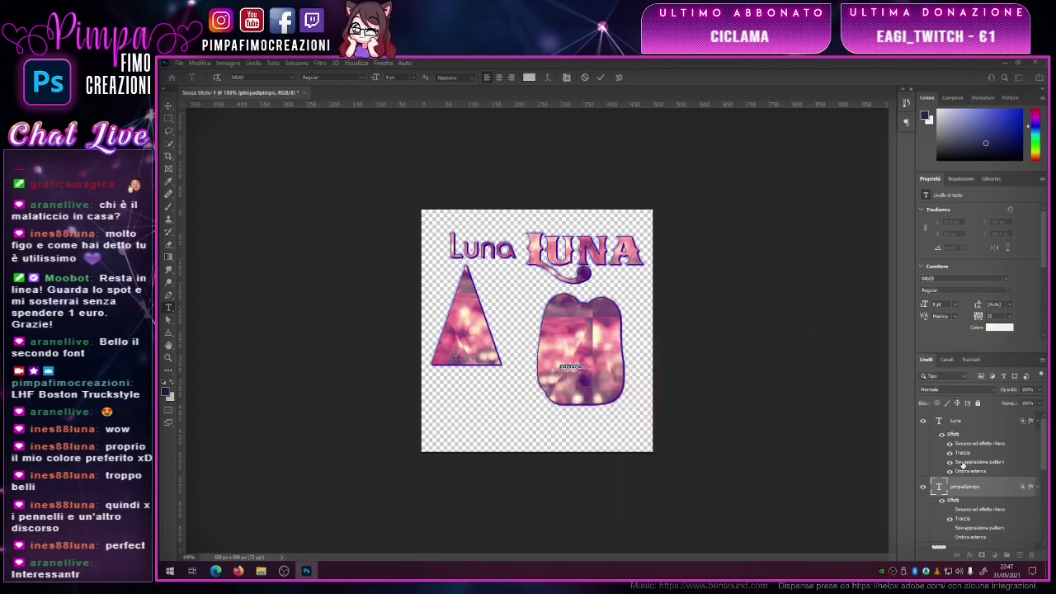
key("ctrl+Return")
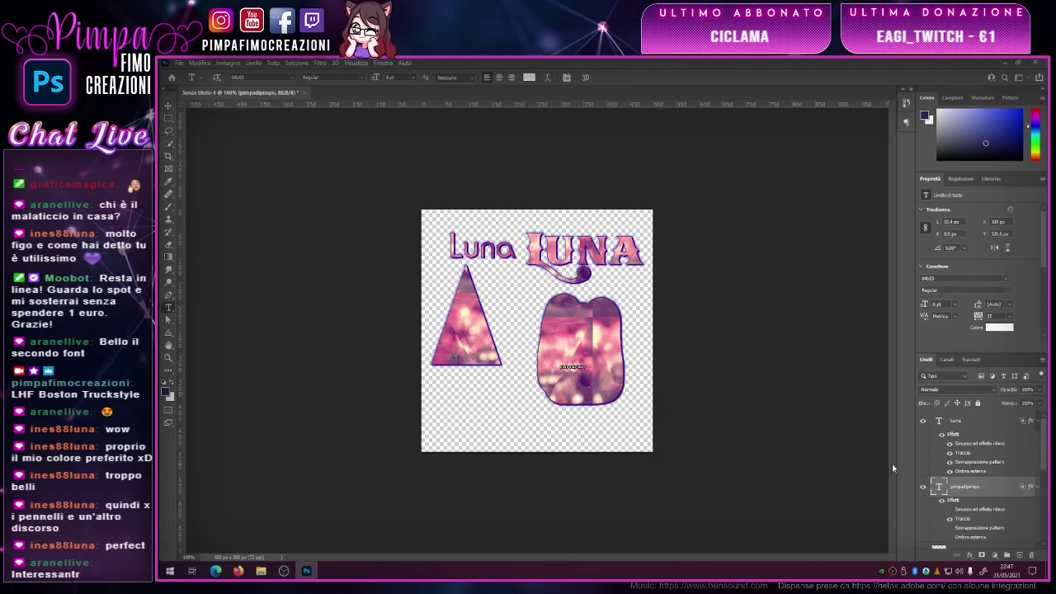
left_click(950, 519)
left_click(950, 519)
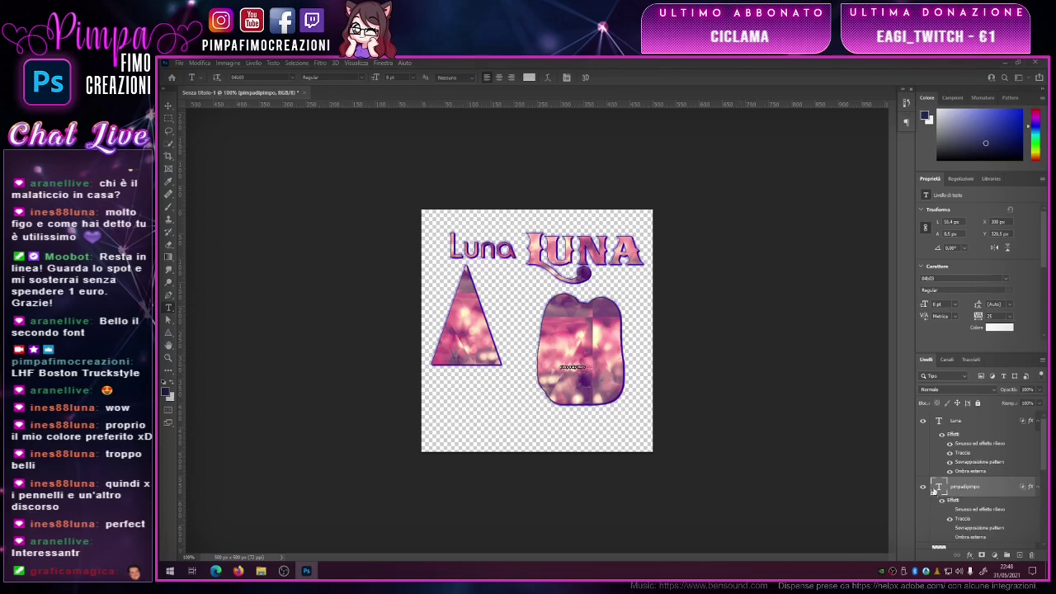
- Discard a stray text layer, recolour the small text black, and move it below the triangle
left_click(817, 466)
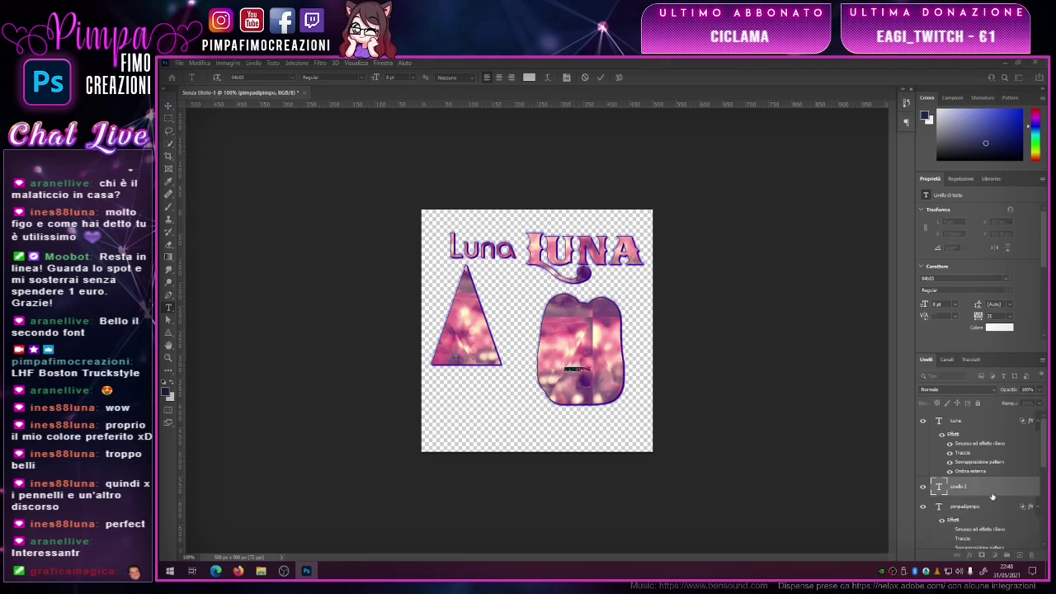
left_click(993, 496)
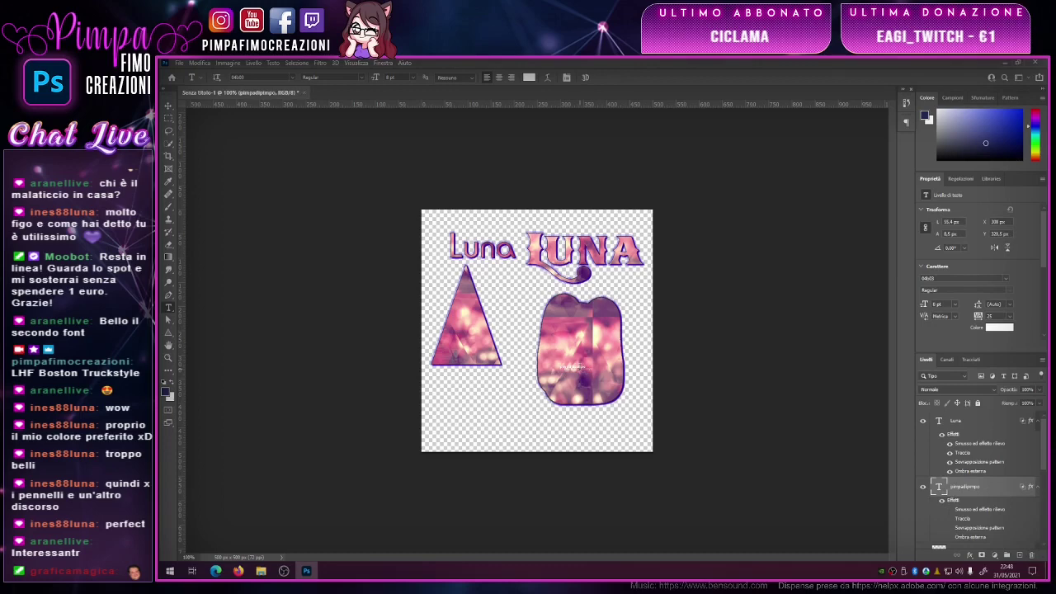
double_click(570, 367)
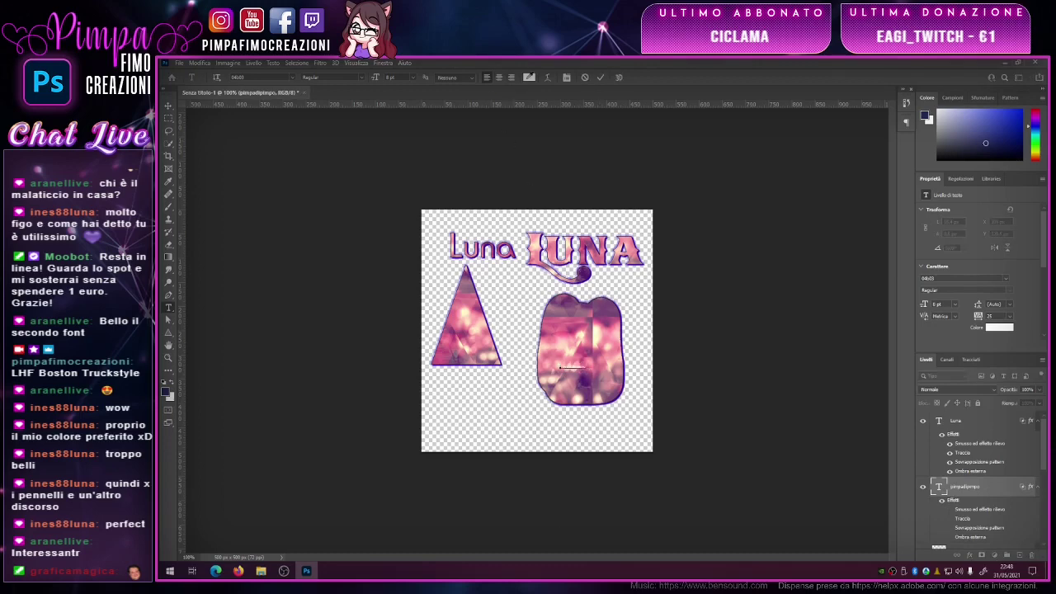
left_click(529, 77)
left_click(577, 495)
left_click(799, 374)
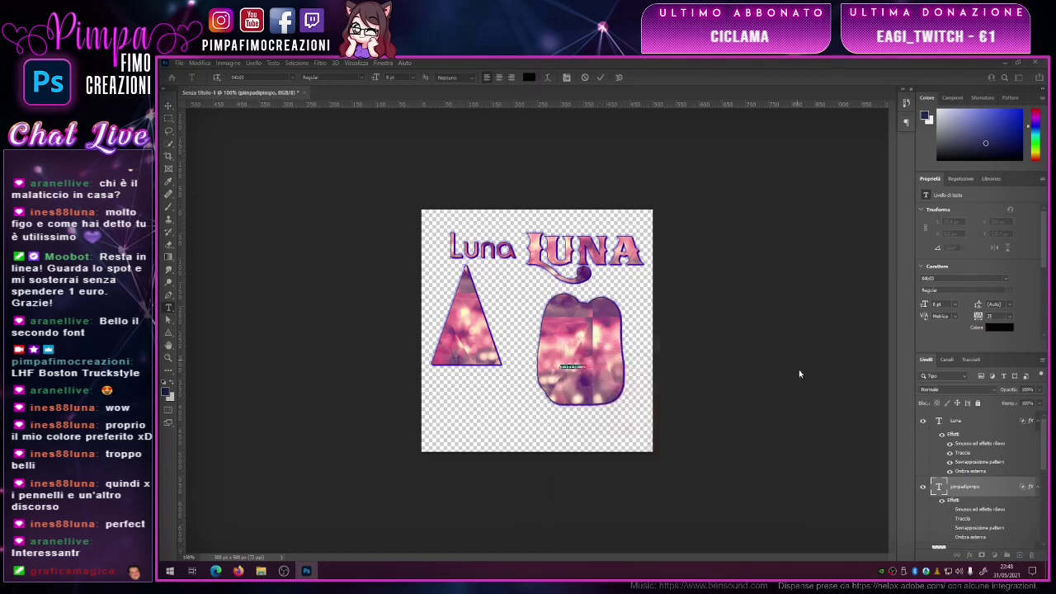
left_click(992, 485)
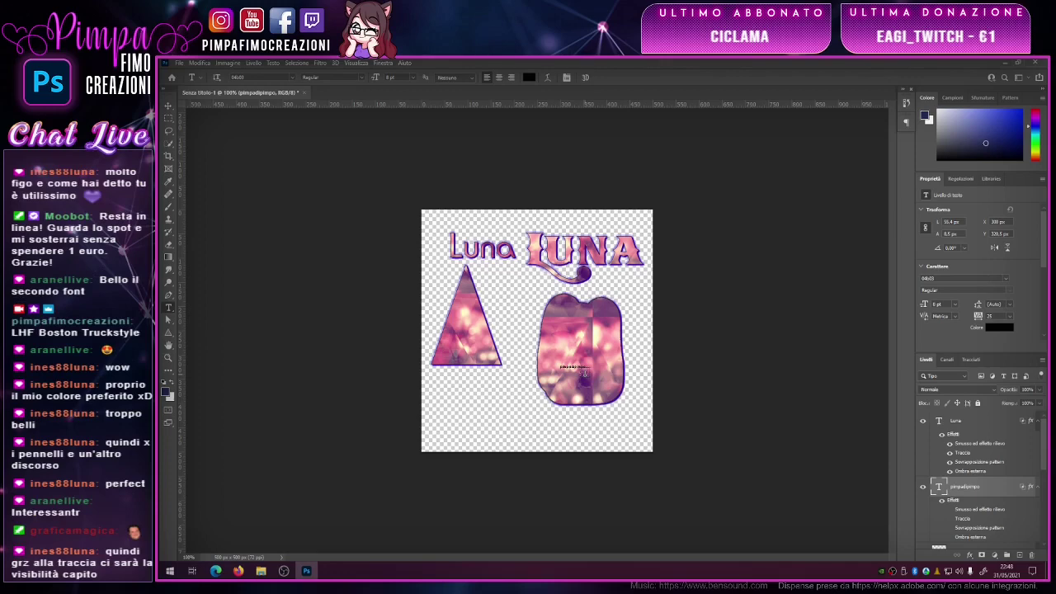
left_click(574, 368)
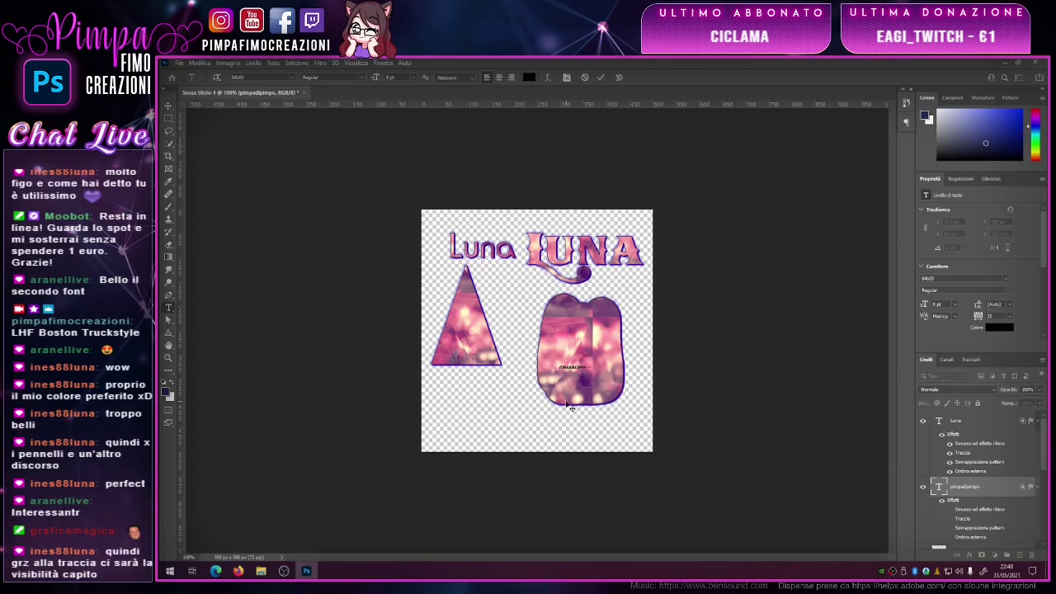
left_click_drag(569, 406, 487, 425)
- Add a new layer and fill it black with the Paint Bucket using default colours
scroll(980, 468, "up", 2)
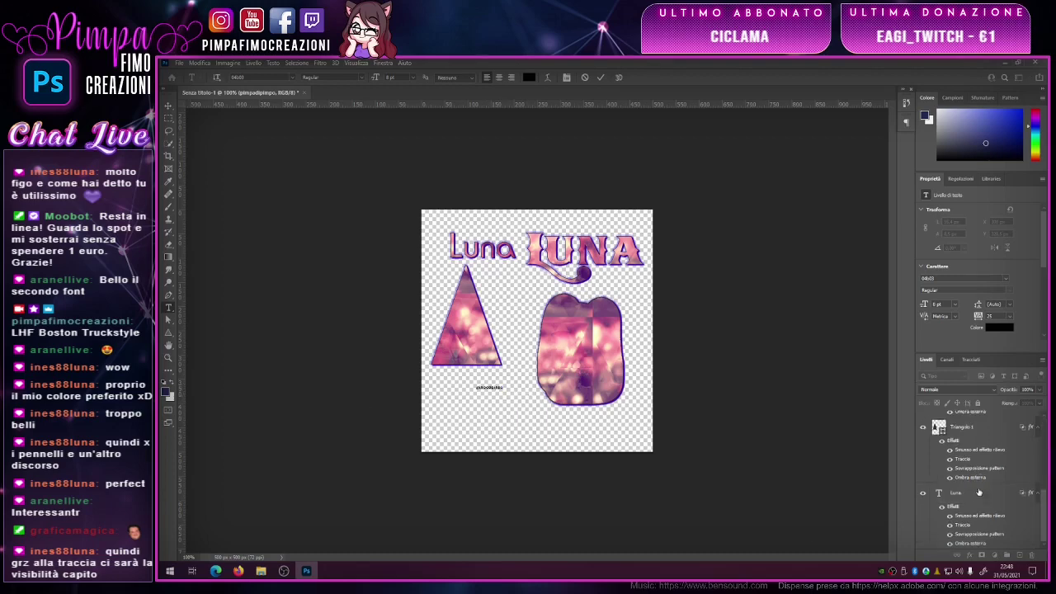
left_click(1021, 555)
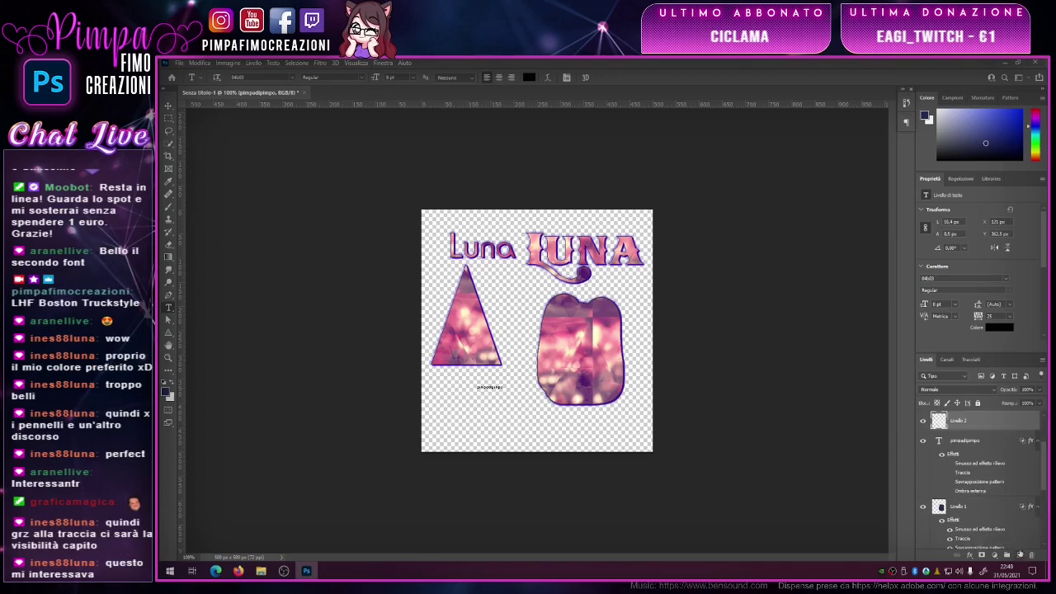
scroll(990, 426, "down", 3)
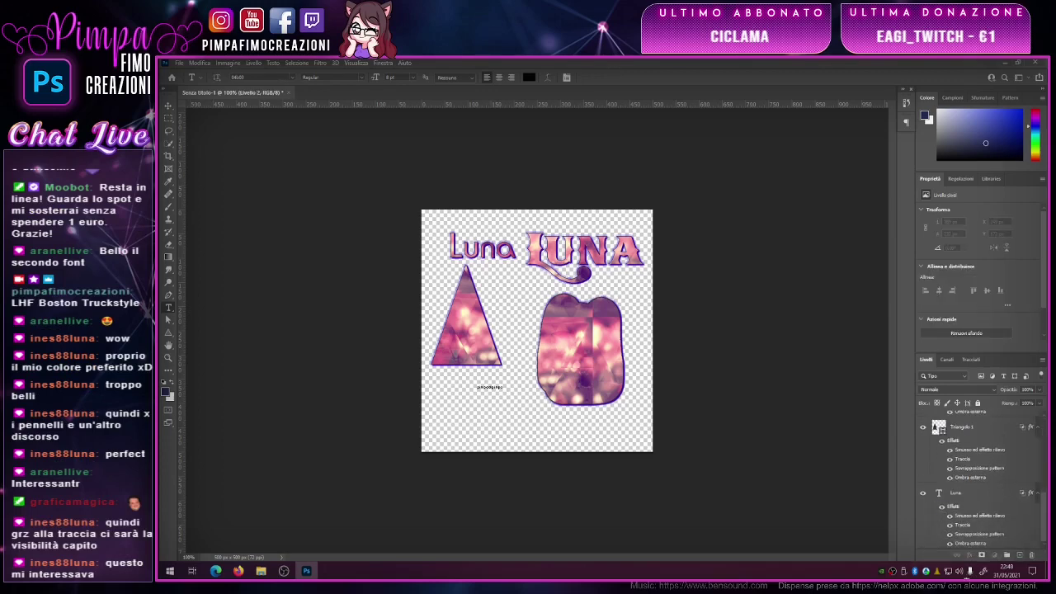
scroll(974, 551, "down", 1)
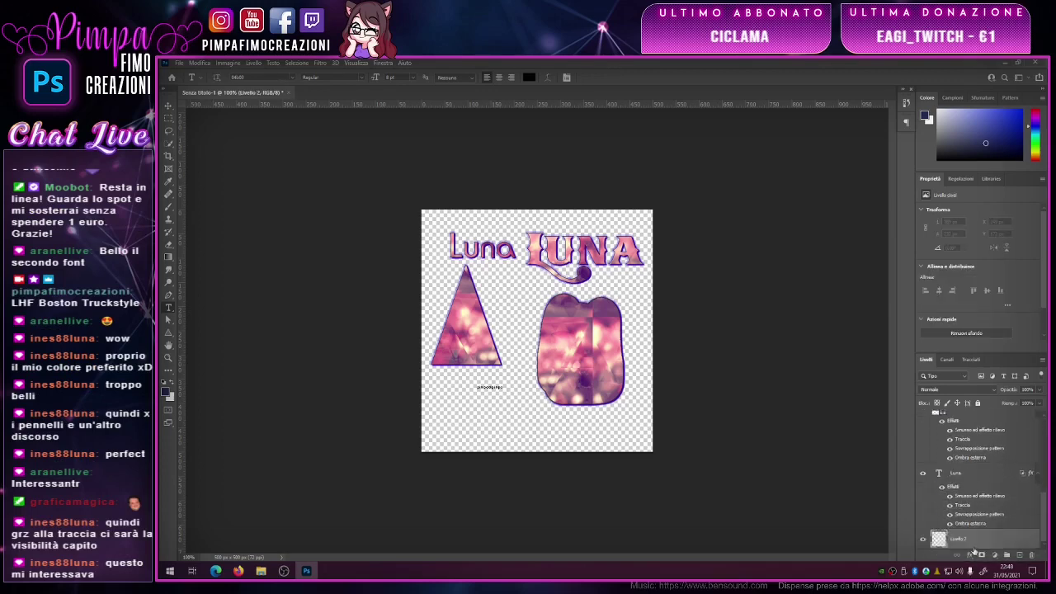
right_click(169, 259)
left_click(206, 267)
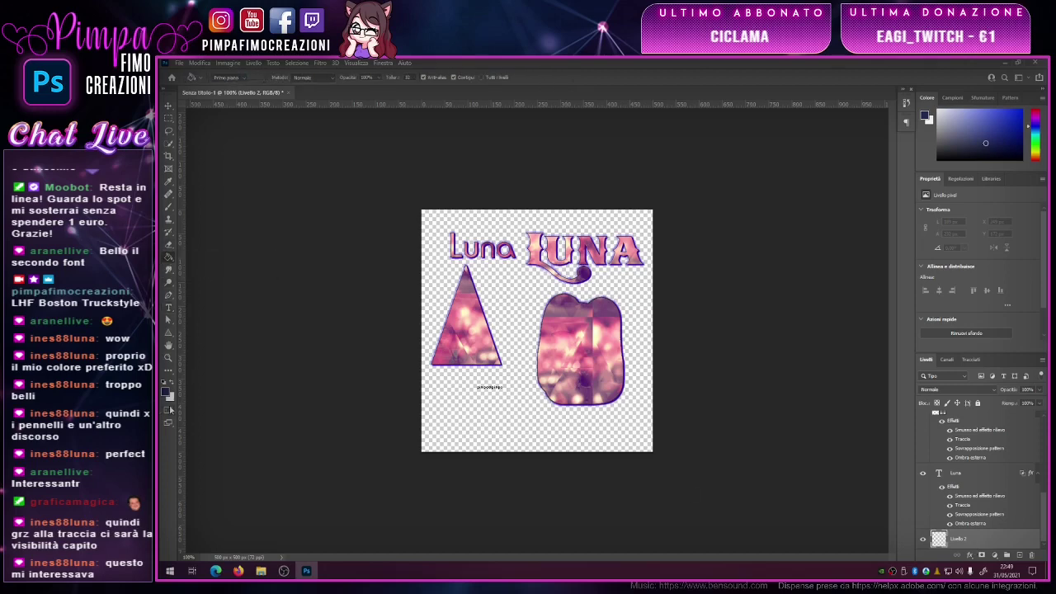
left_click(165, 392)
left_click(518, 320)
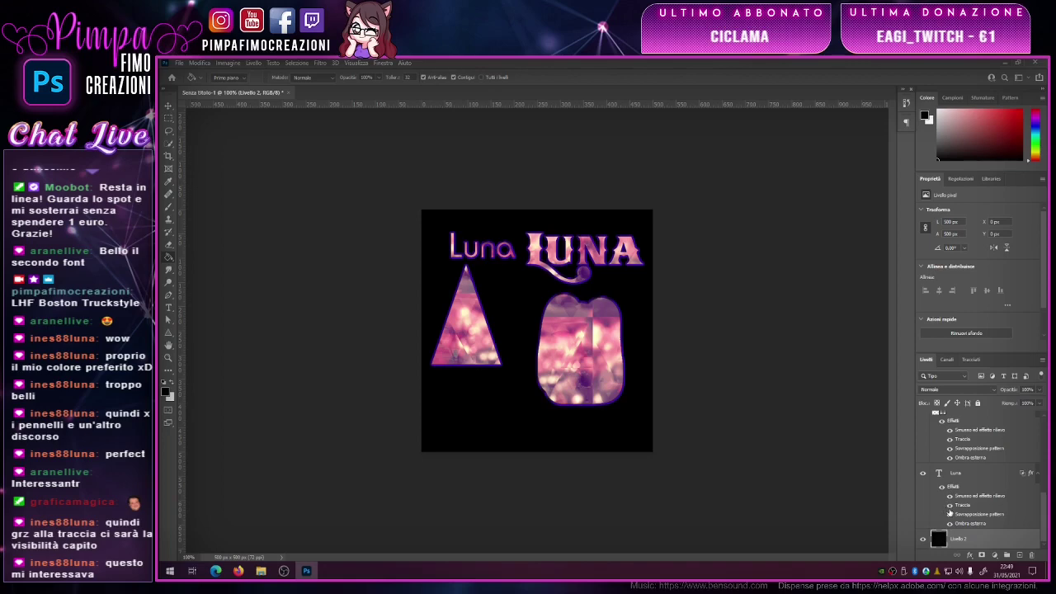
scroll(960, 483, "up", 2)
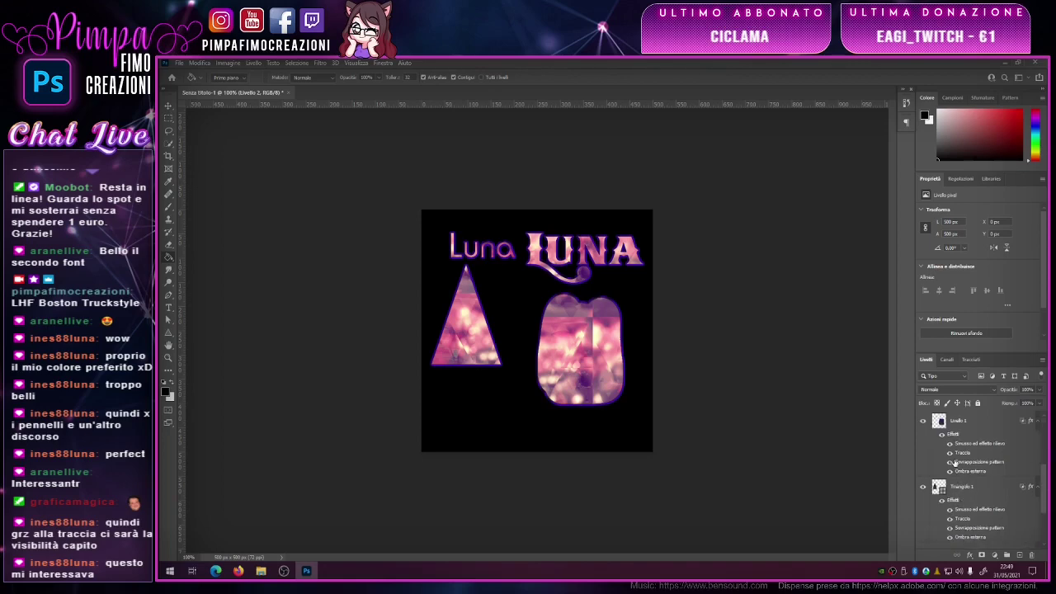
scroll(960, 485, "down", 2)
scroll(959, 485, "down", 1)
- Set the small text's Stroke effect colour to white (ffffff)
scroll(959, 485, "down", 1)
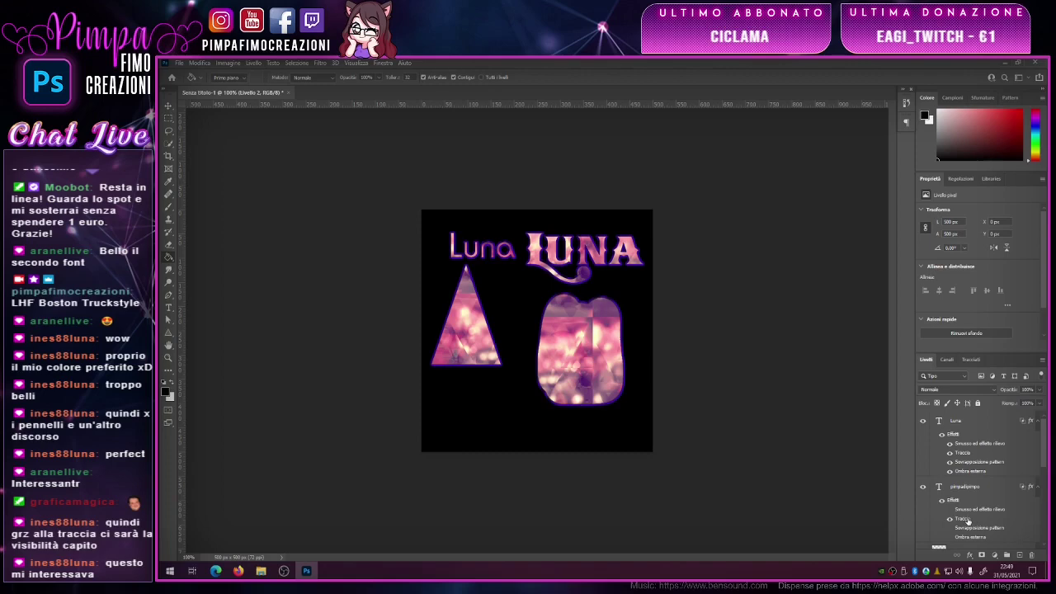
left_click(968, 520)
double_click(968, 520)
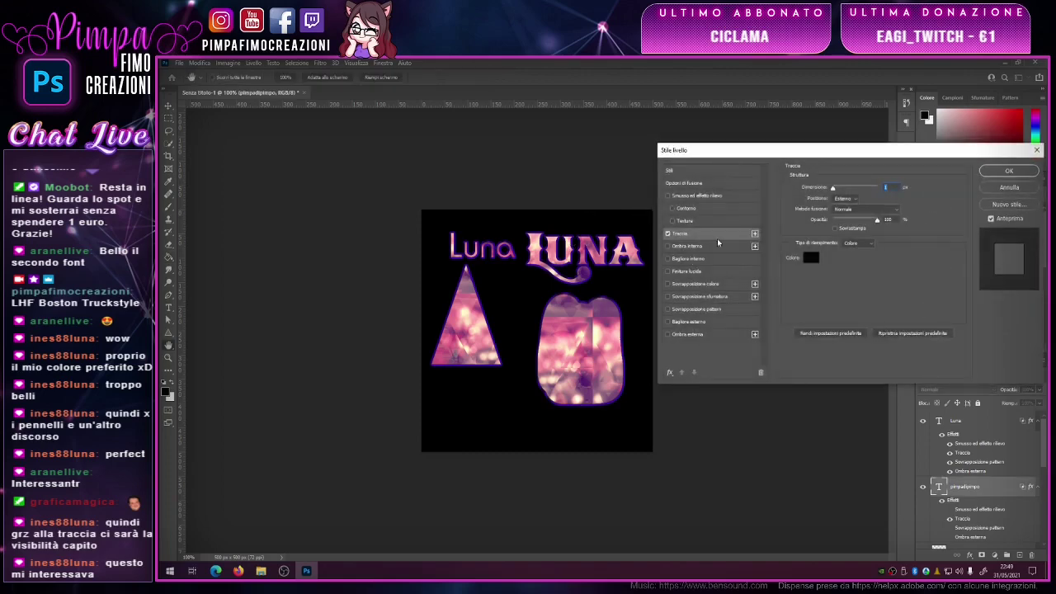
left_click(814, 259)
type("ffffff")
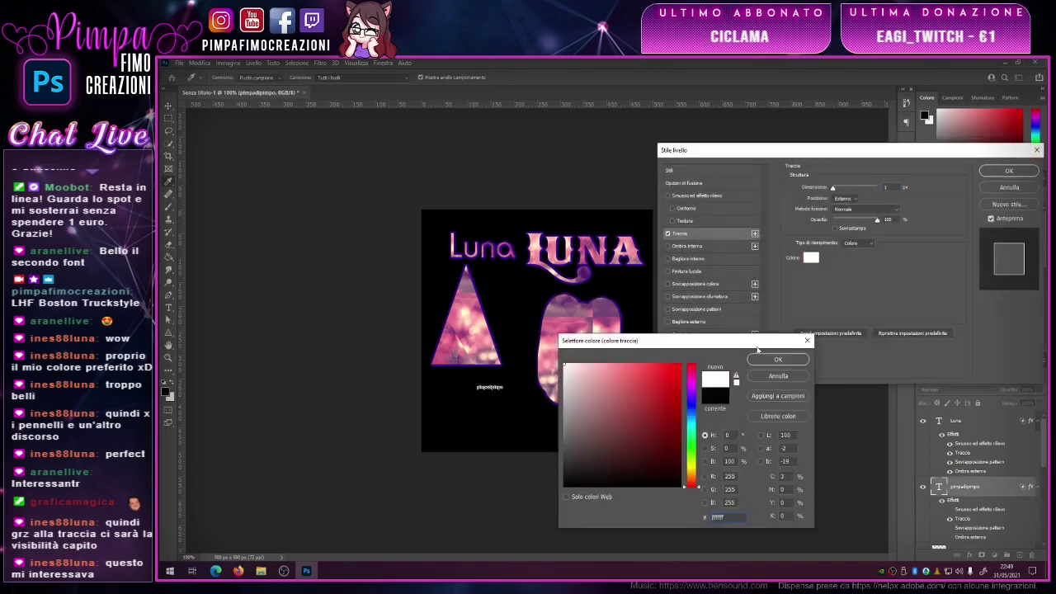
left_click(792, 358)
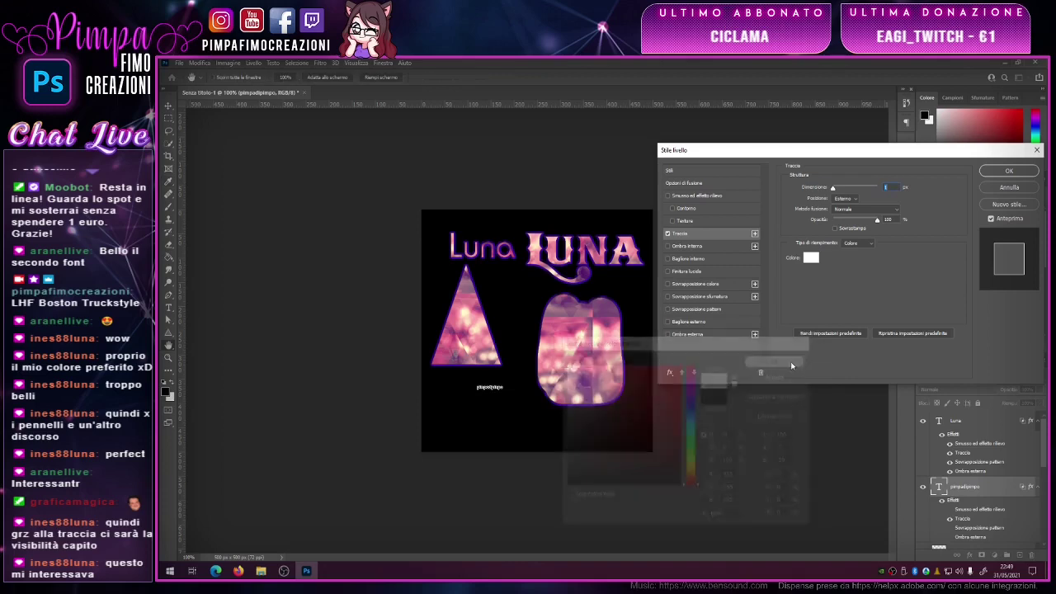
left_click(1008, 171)
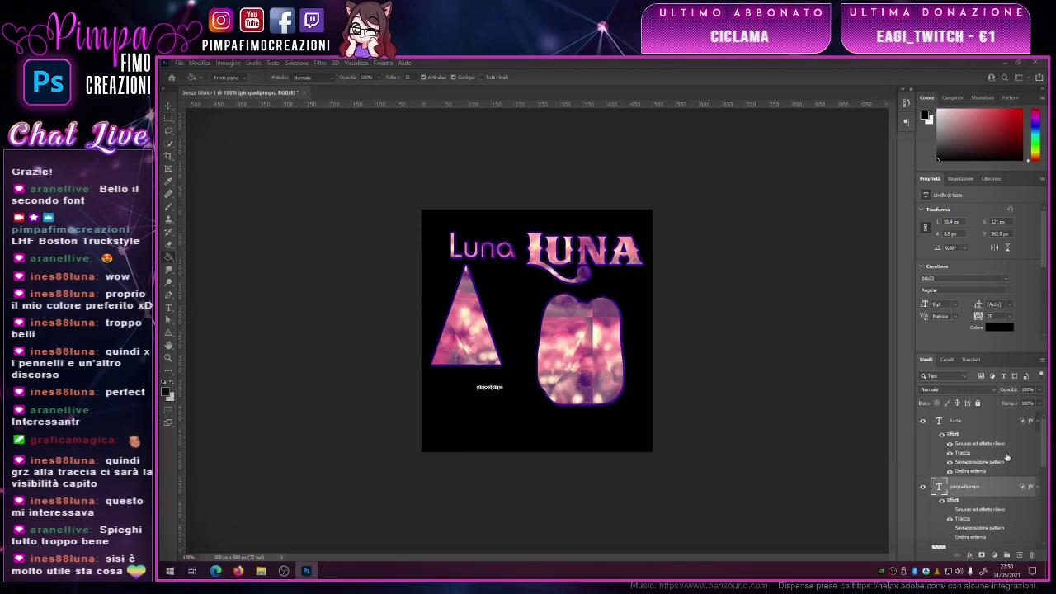
- Scale the blob layer's effects to 199%, then switch OBS to the Finale scene
scroll(998, 458, "up", 2)
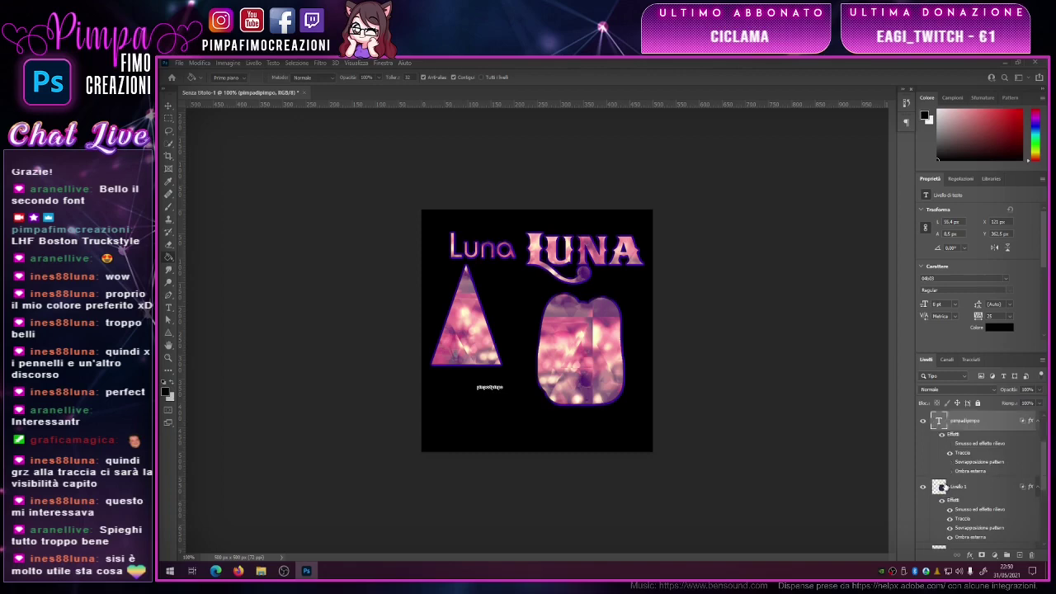
left_click(499, 308)
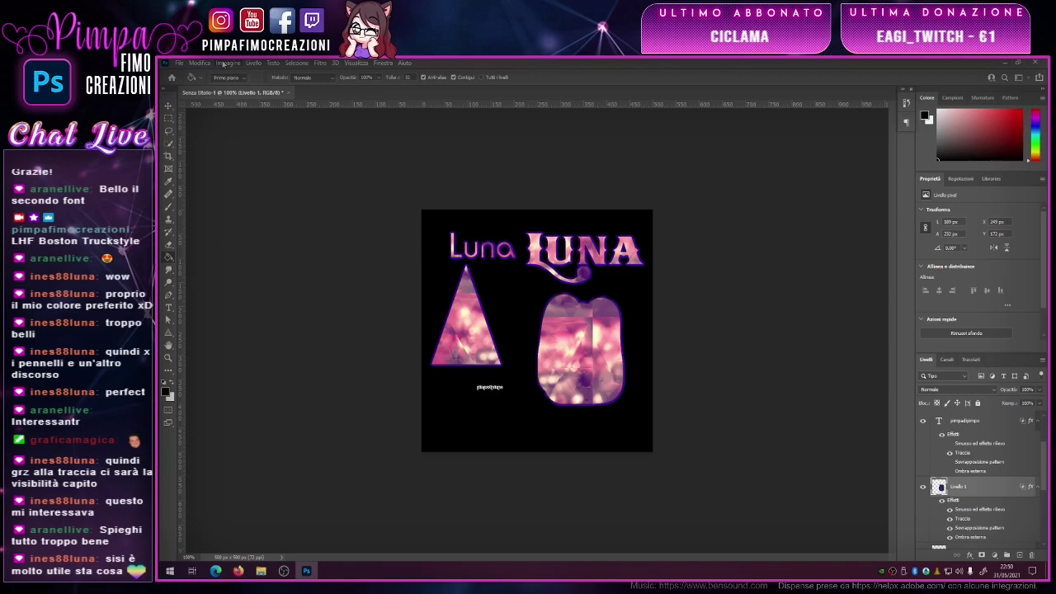
left_click(253, 63)
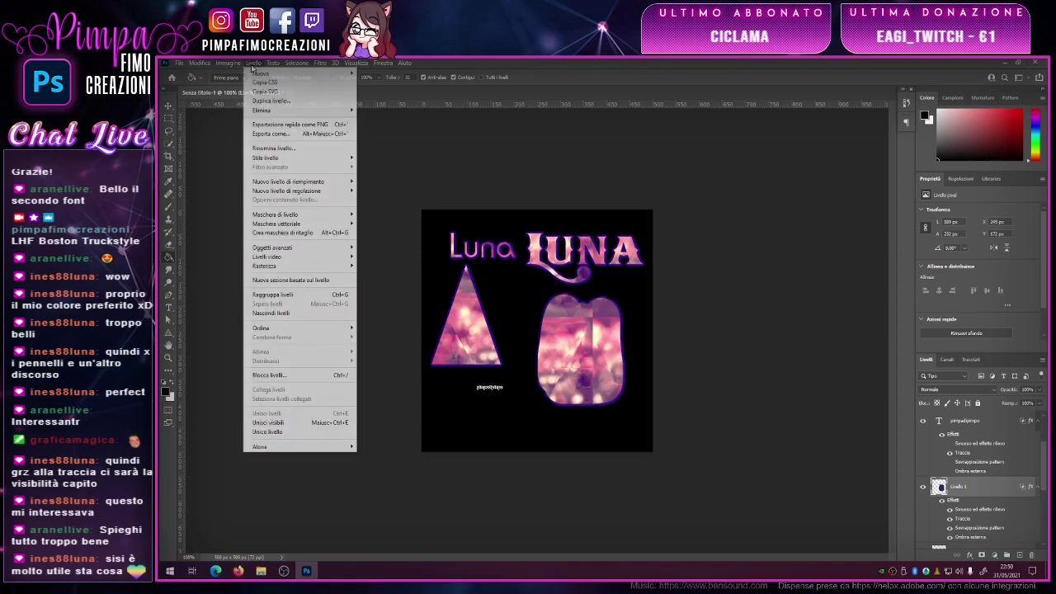
mouse_move(266, 158)
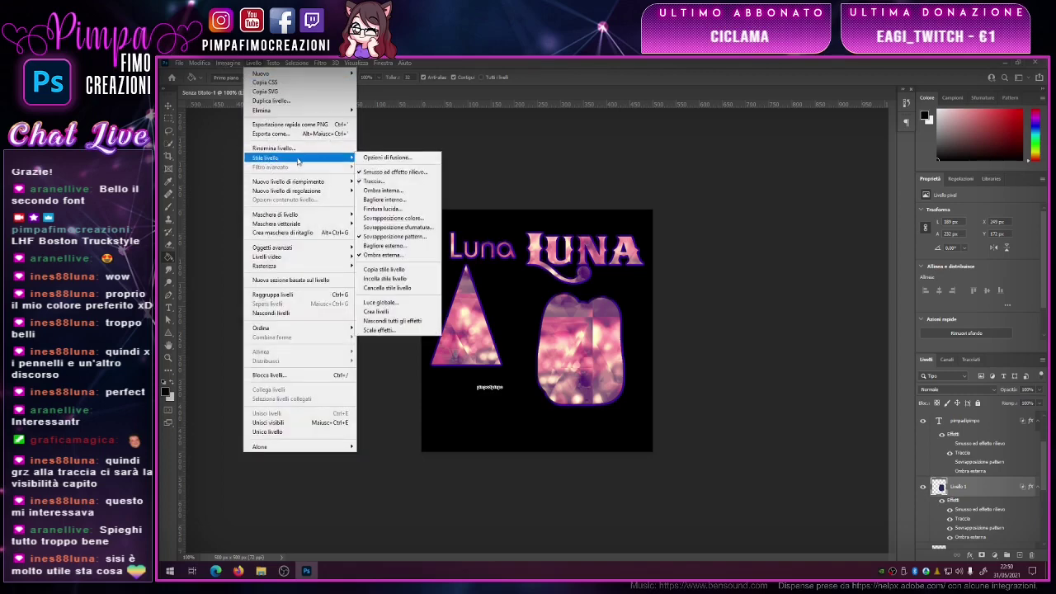
left_click(402, 330)
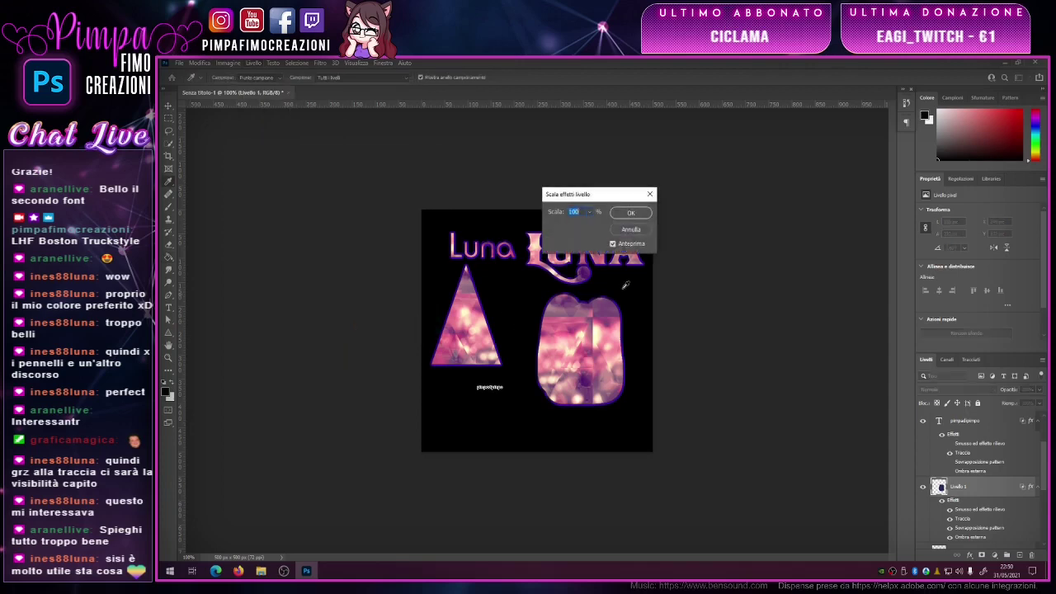
left_click(589, 212)
mouse_move(586, 225)
left_mouse_down()
mouse_move(634, 229)
mouse_move(593, 229)
left_mouse_up()
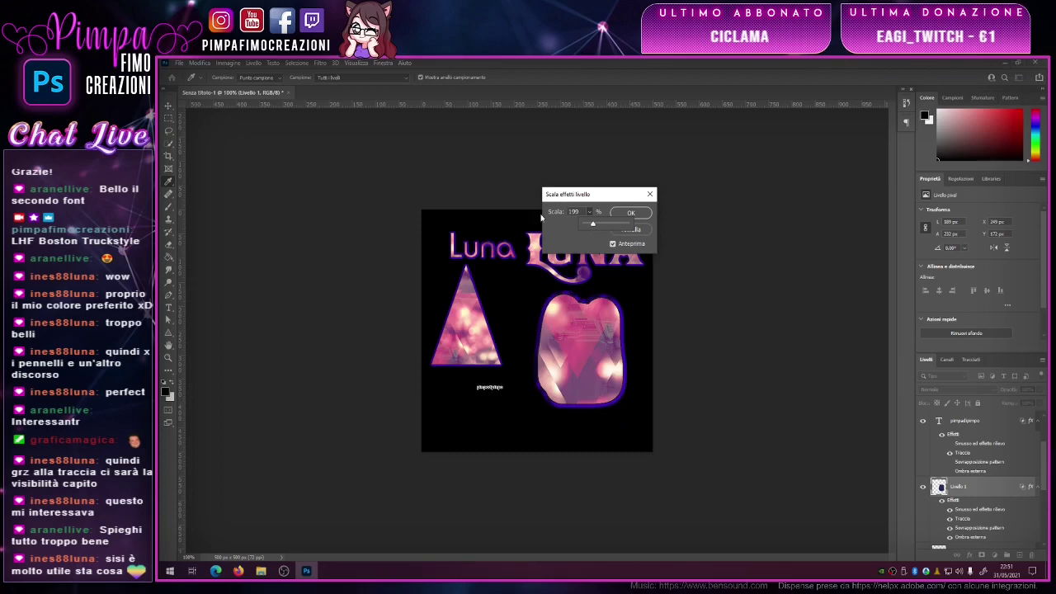
left_click(631, 214)
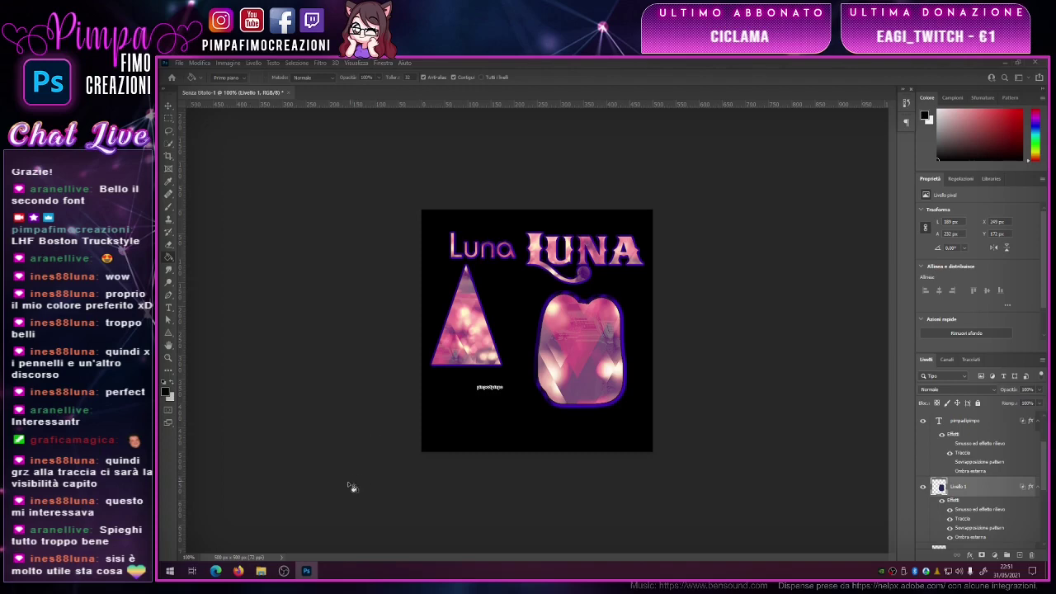
mouse_move(284, 571)
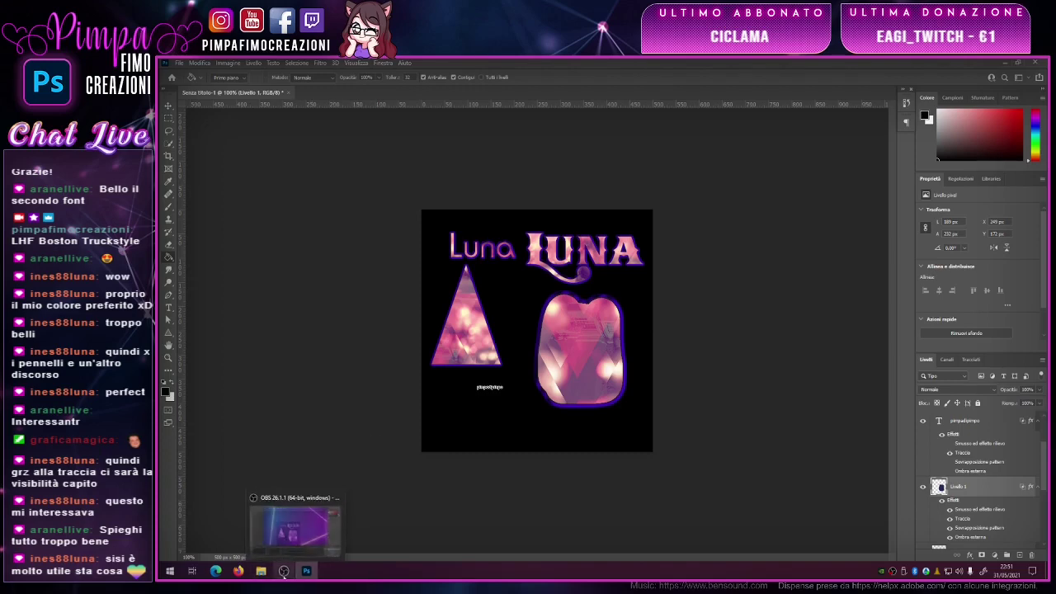
left_click(307, 520)
left_click(248, 509)
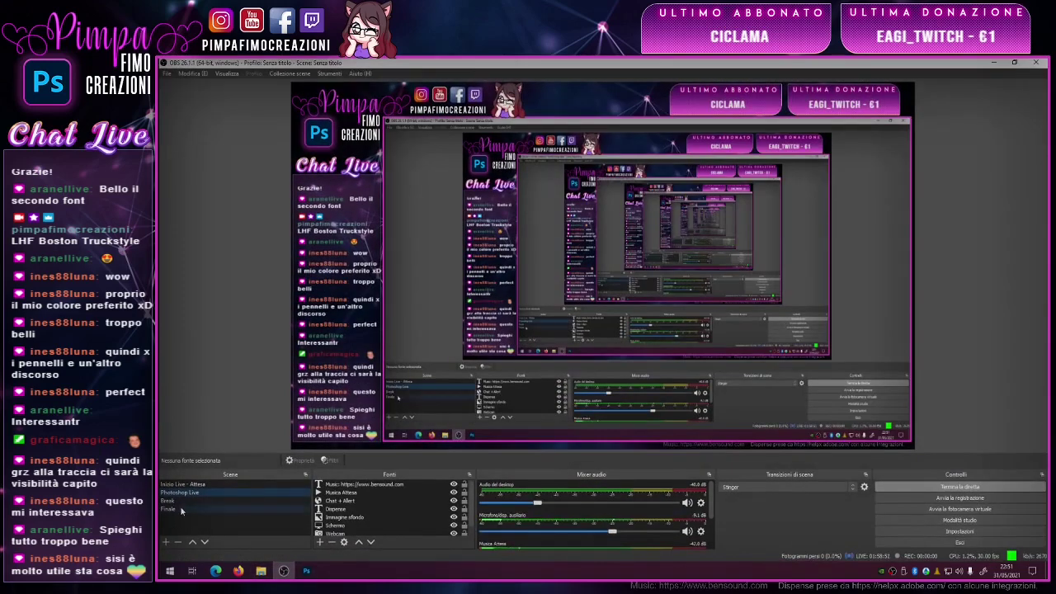